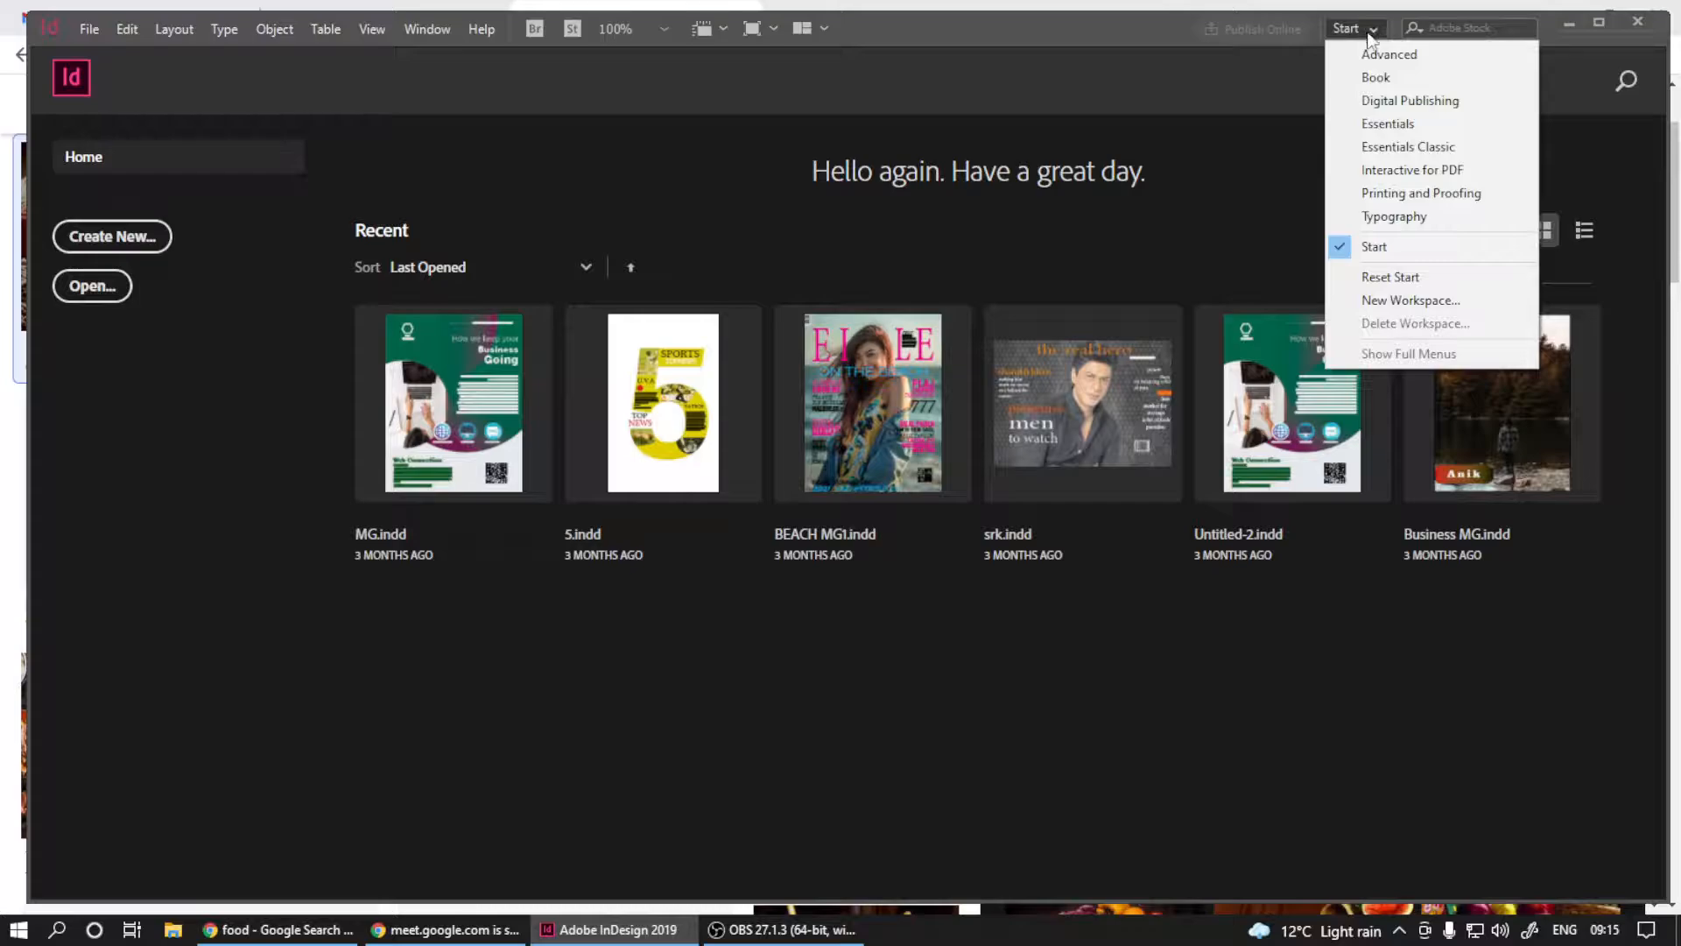
# - Reset the Start workspace and begin setting up a new document named Class
pyautogui.click(1403, 282)
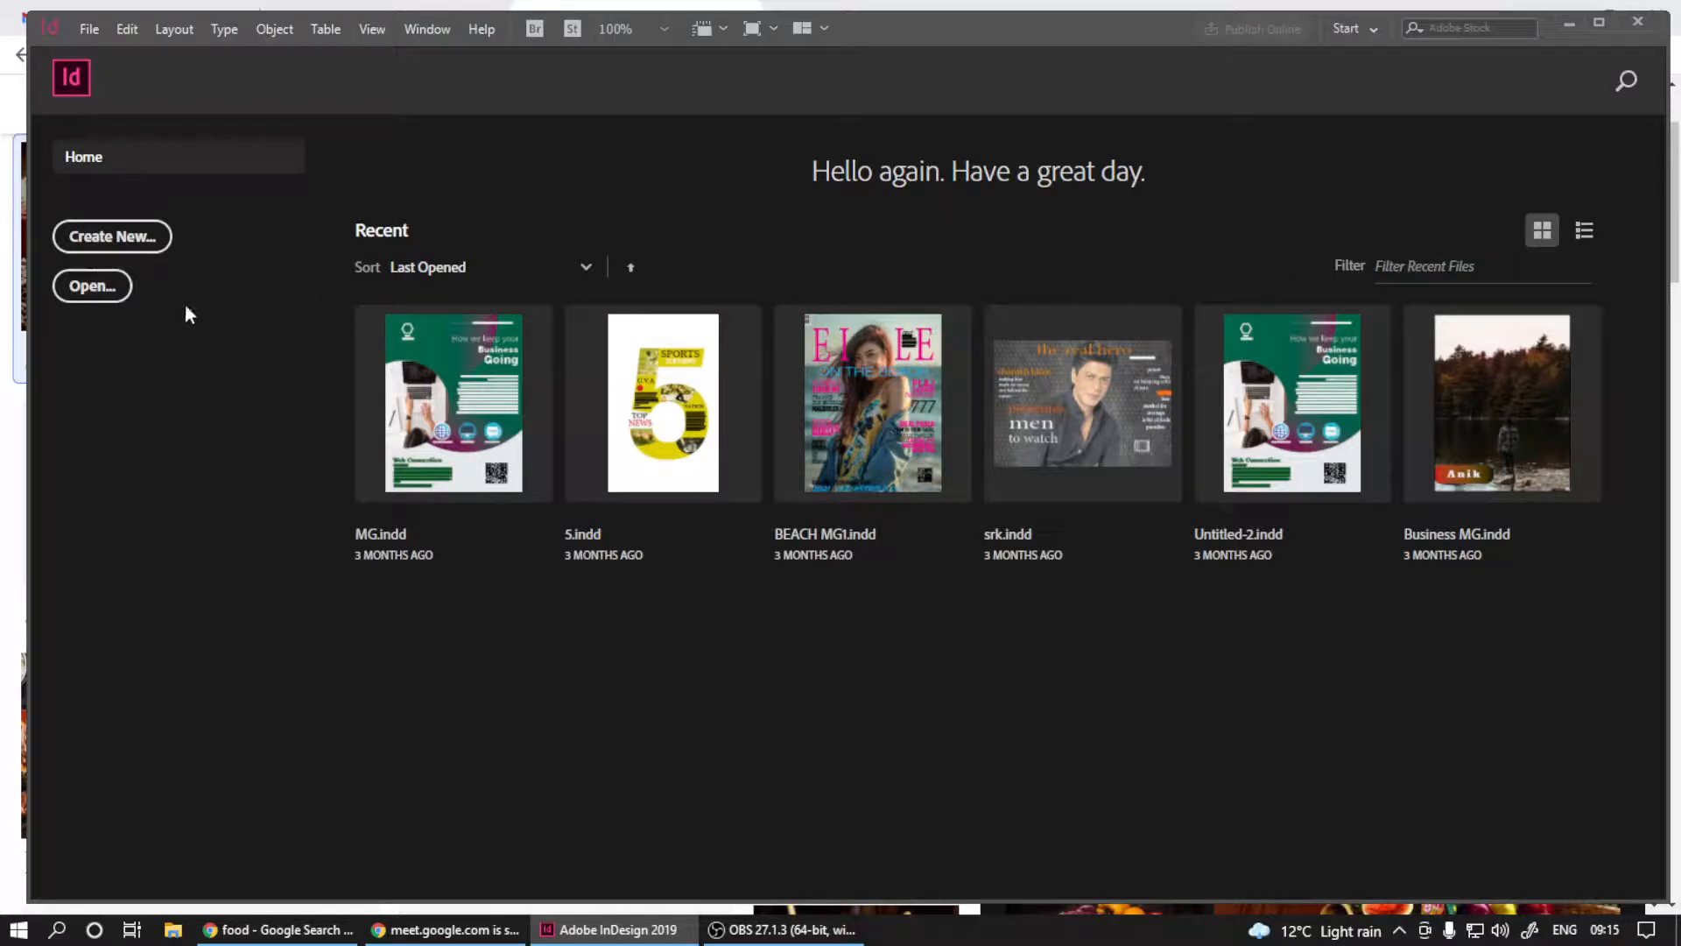
pyautogui.click(92, 30)
pyautogui.moveTo(111, 55)
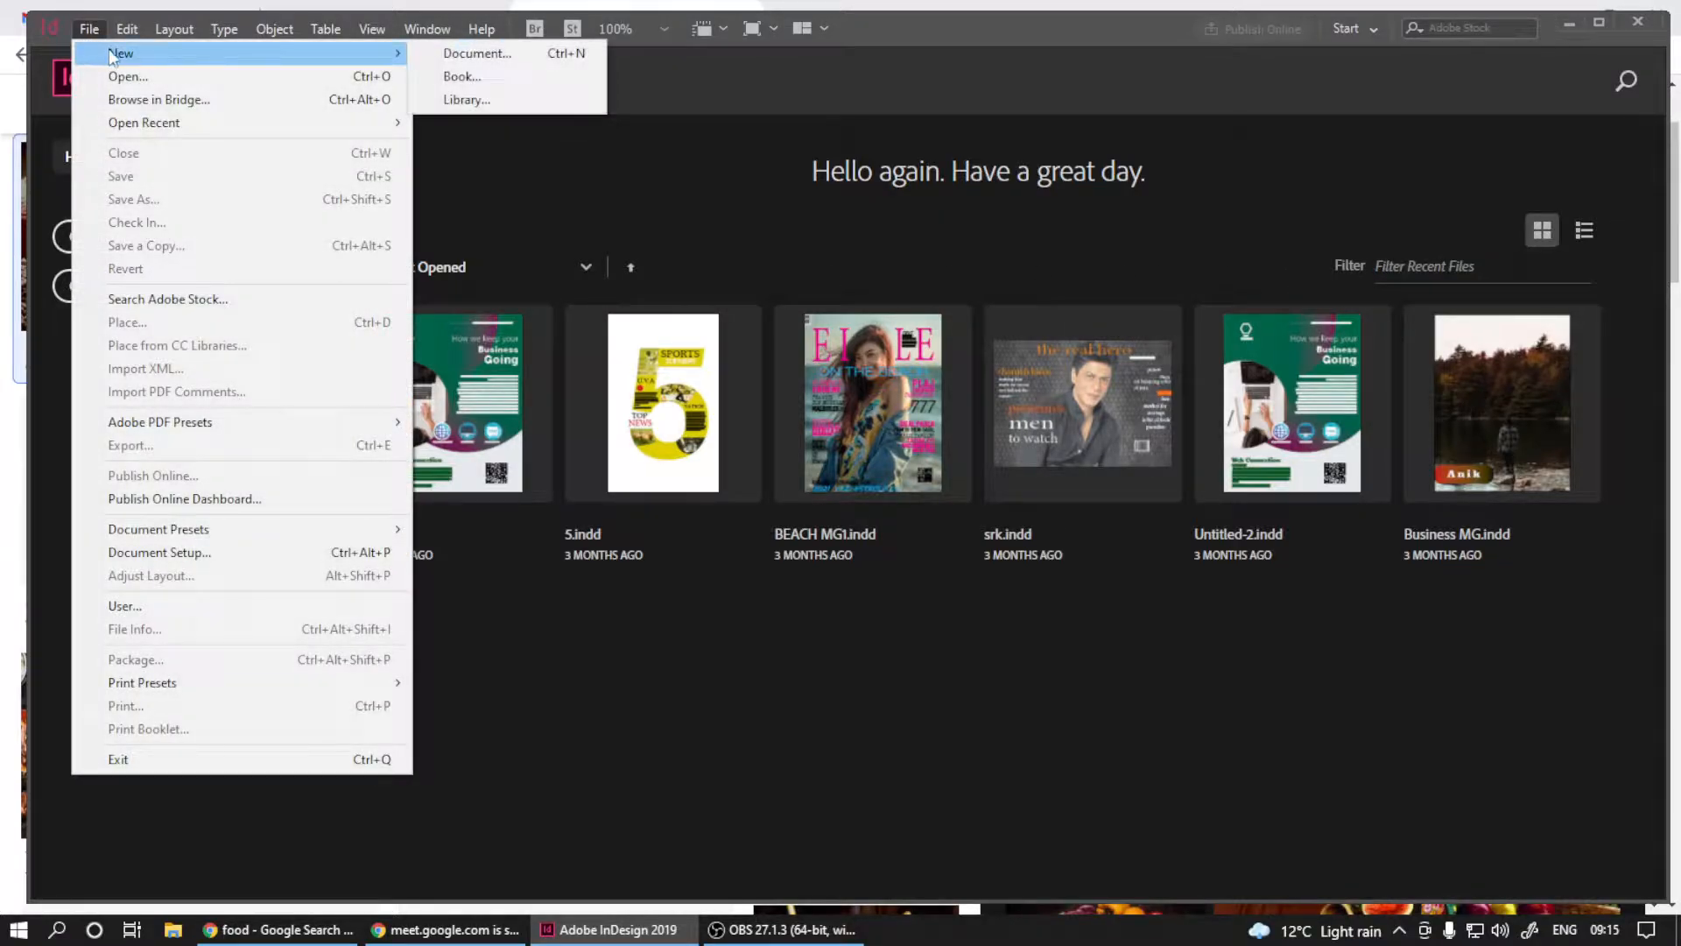
pyautogui.click(477, 54)
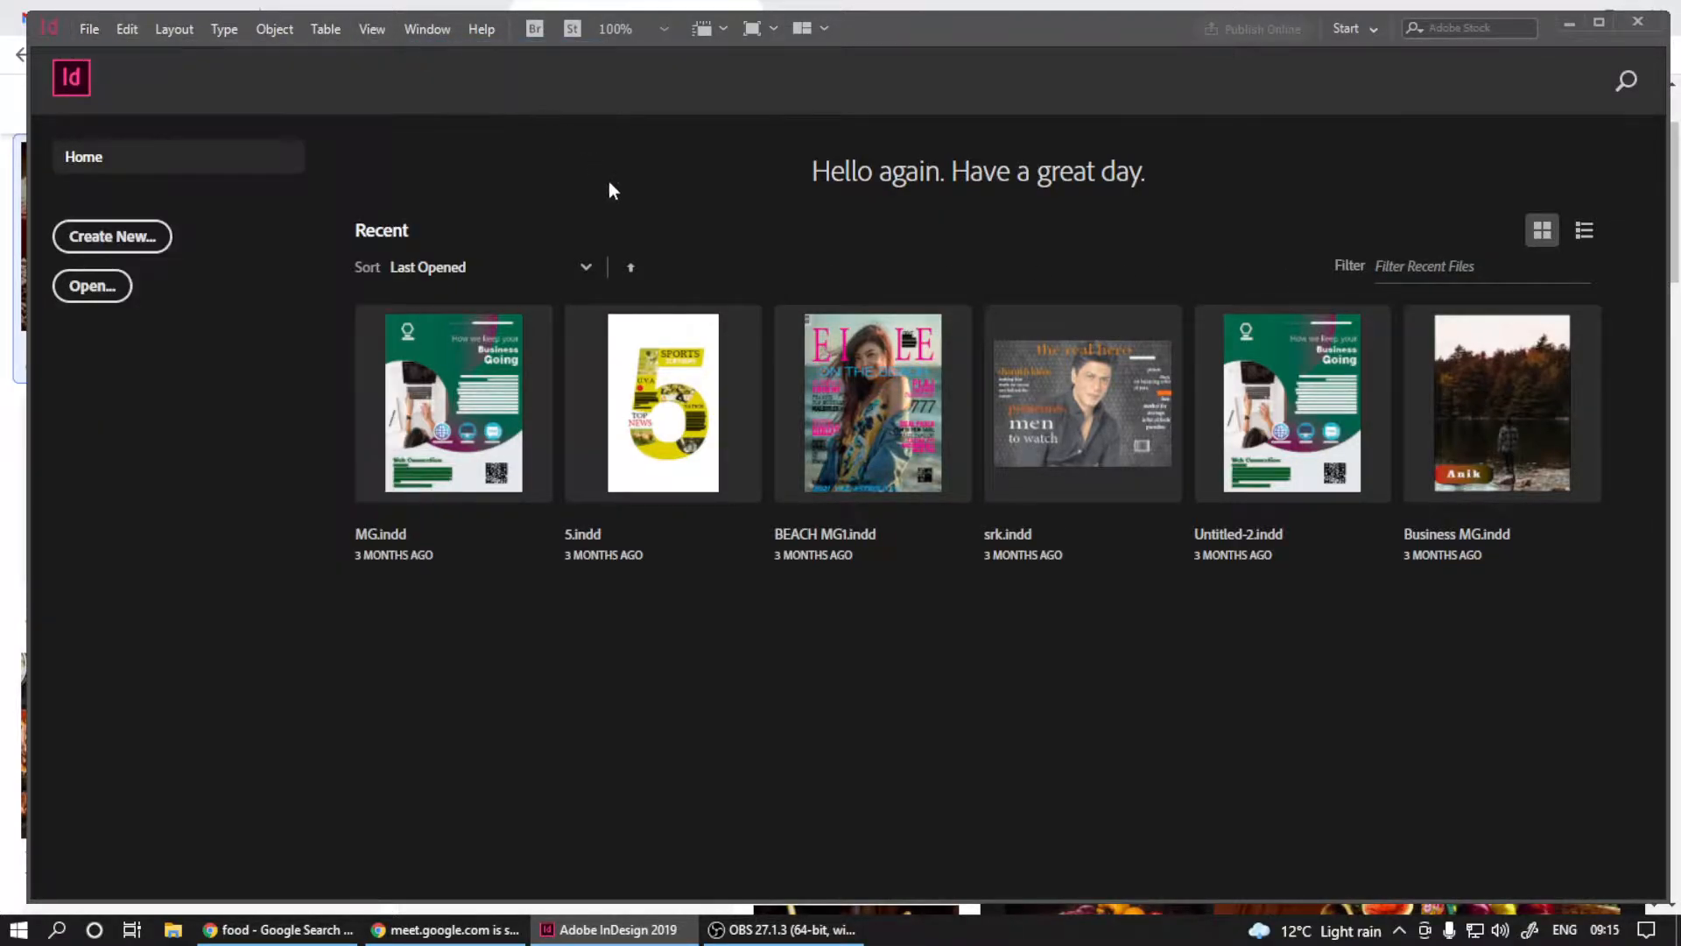
pyautogui.click(1195, 250)
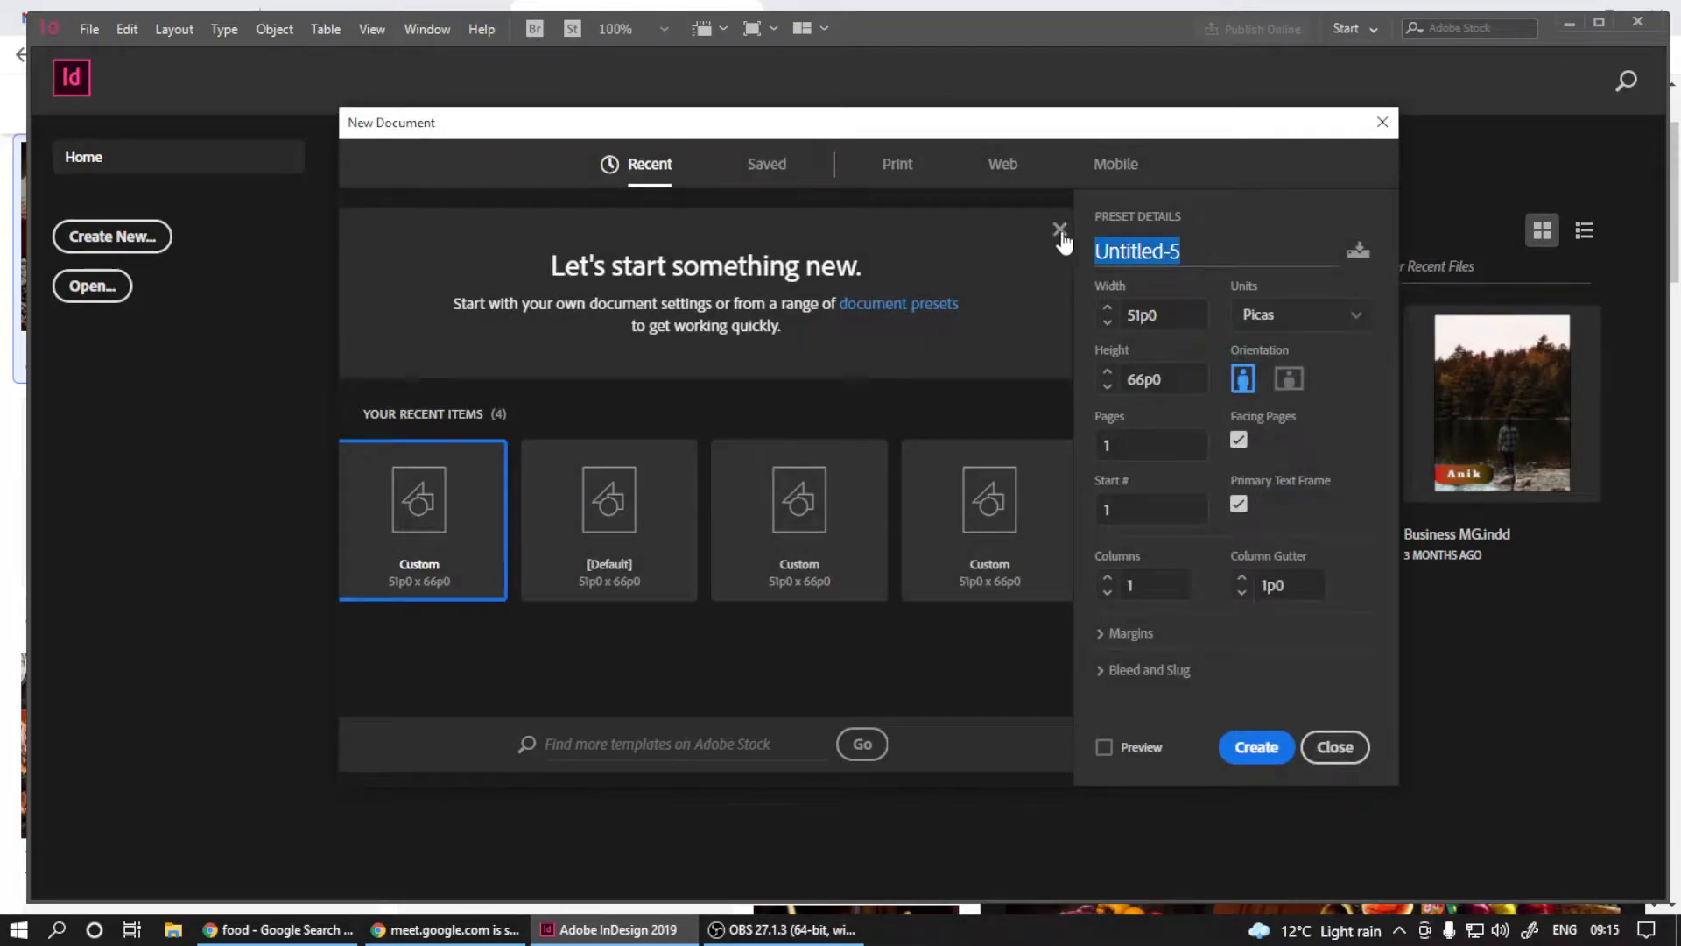
pyautogui.write('Class')
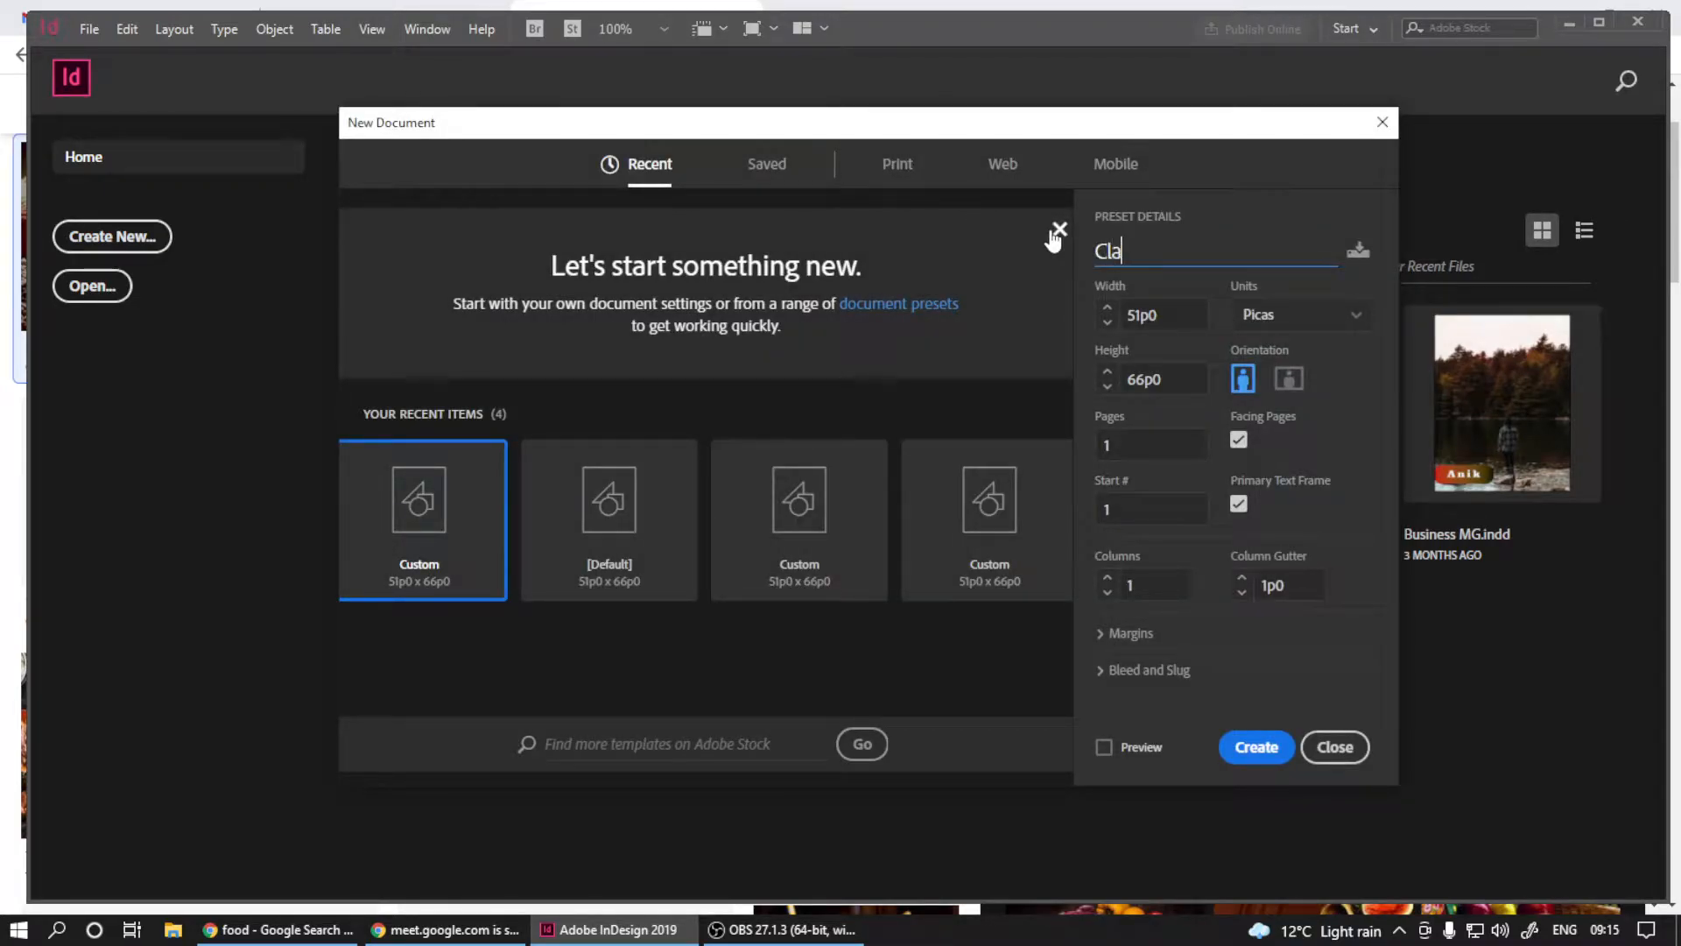
# - Set the new document's measurement units to inches
pyautogui.click(1292, 322)
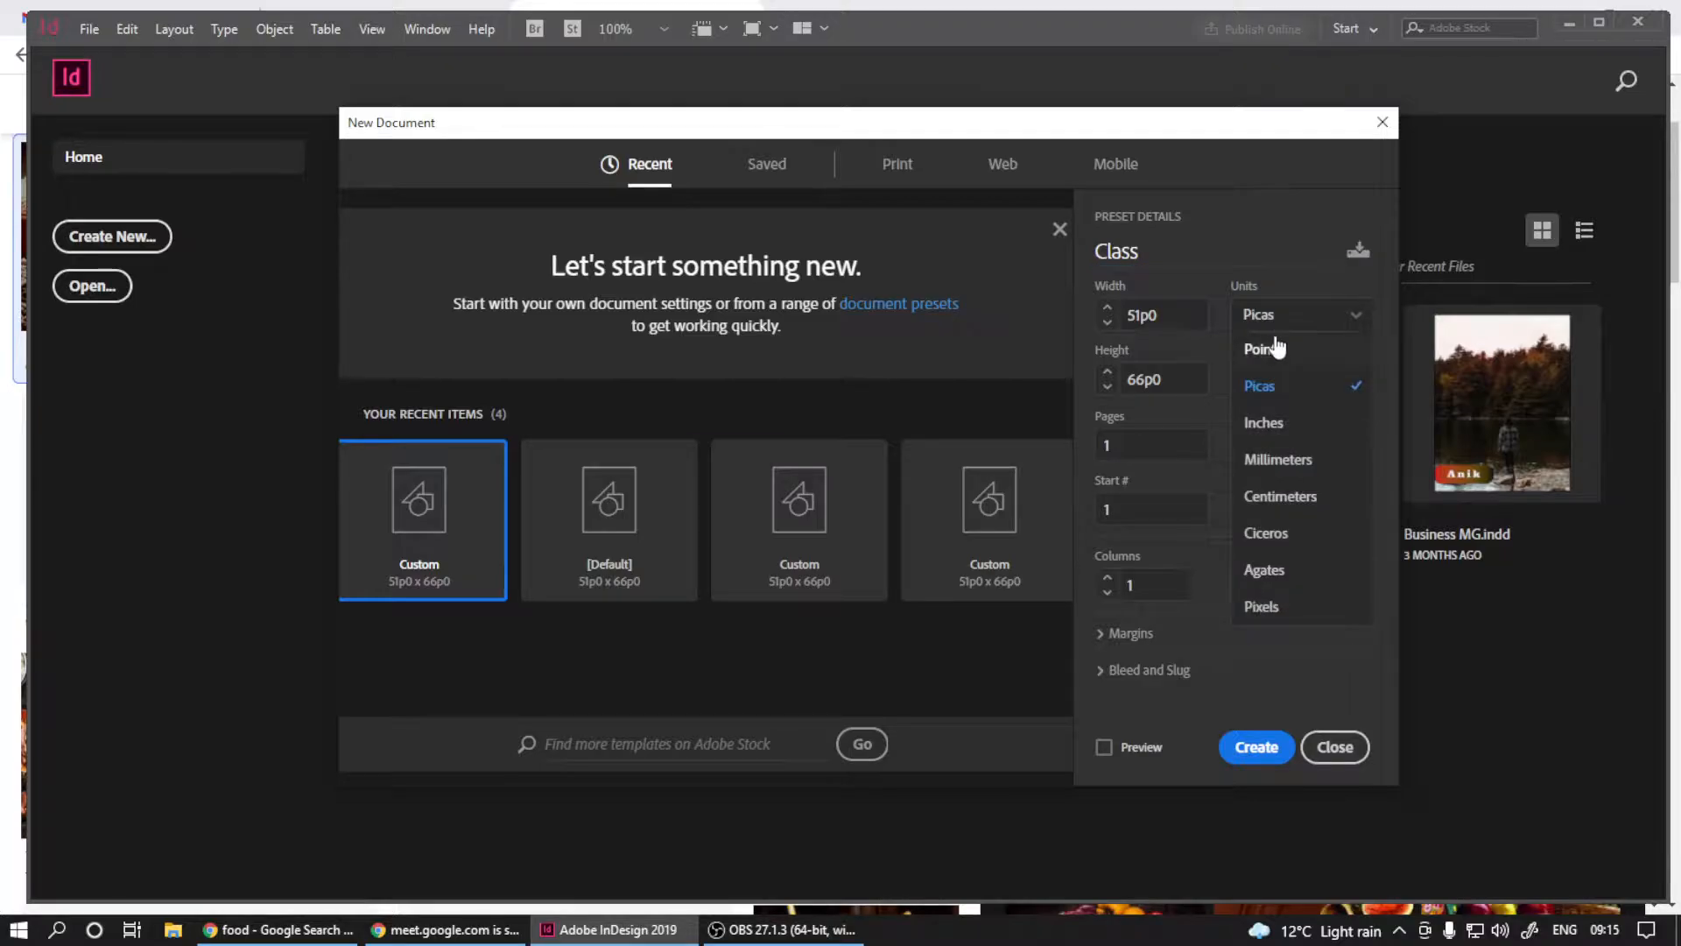
pyautogui.click(1274, 424)
pyautogui.click(1143, 308)
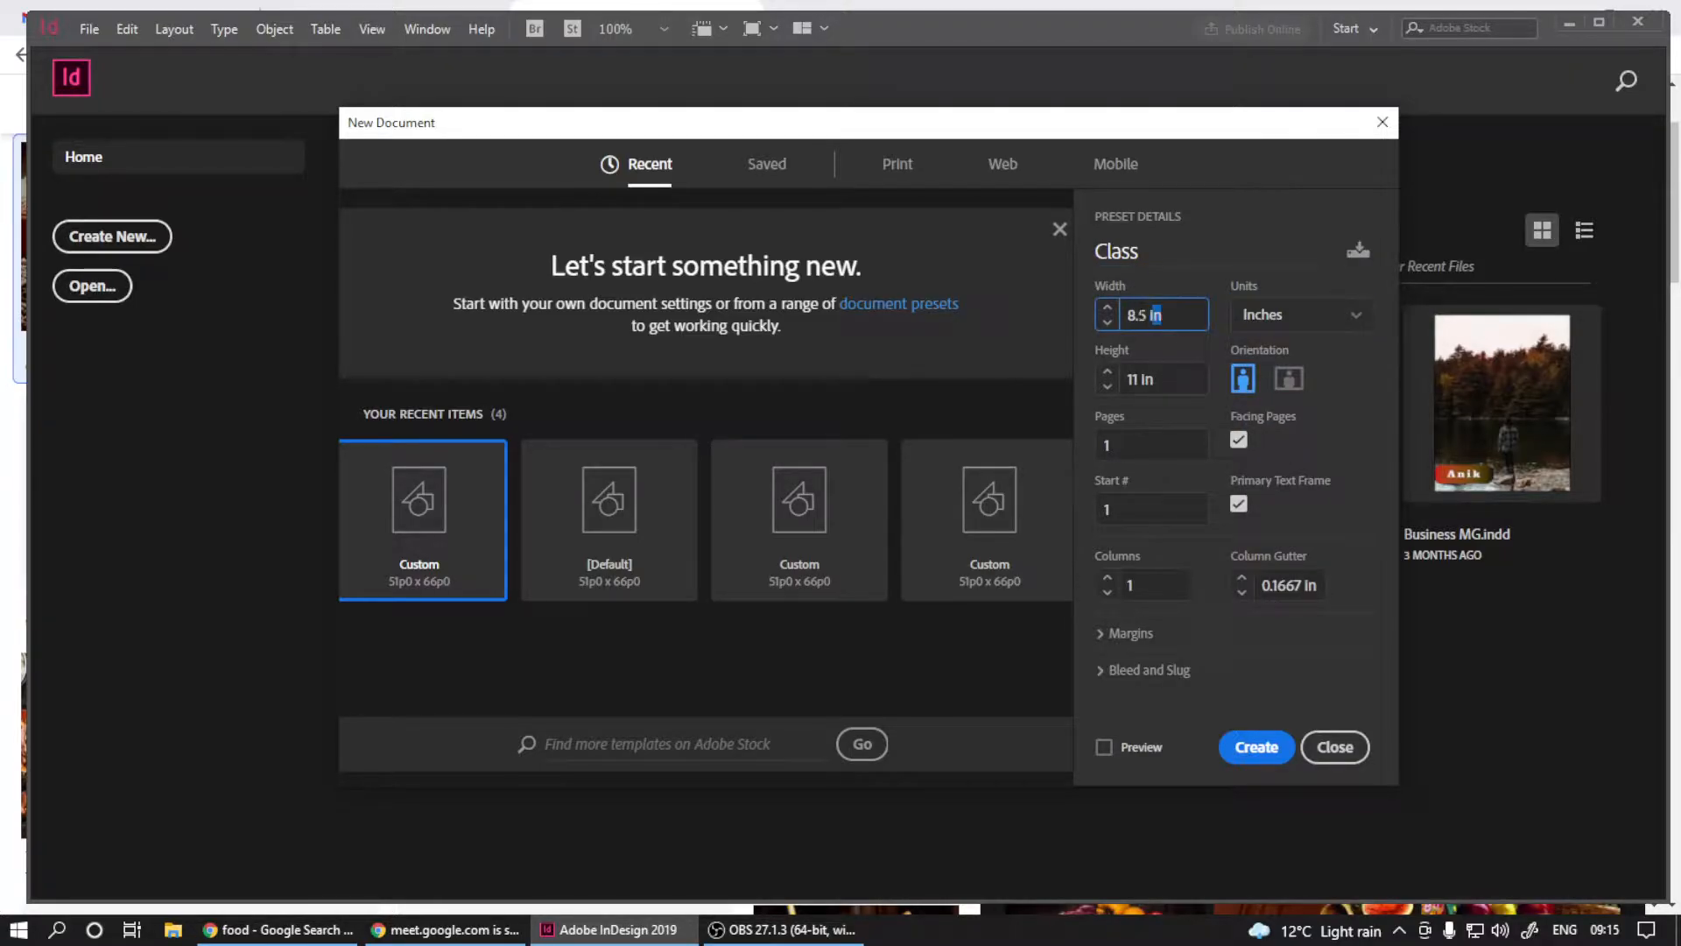
pyautogui.click(1304, 314)
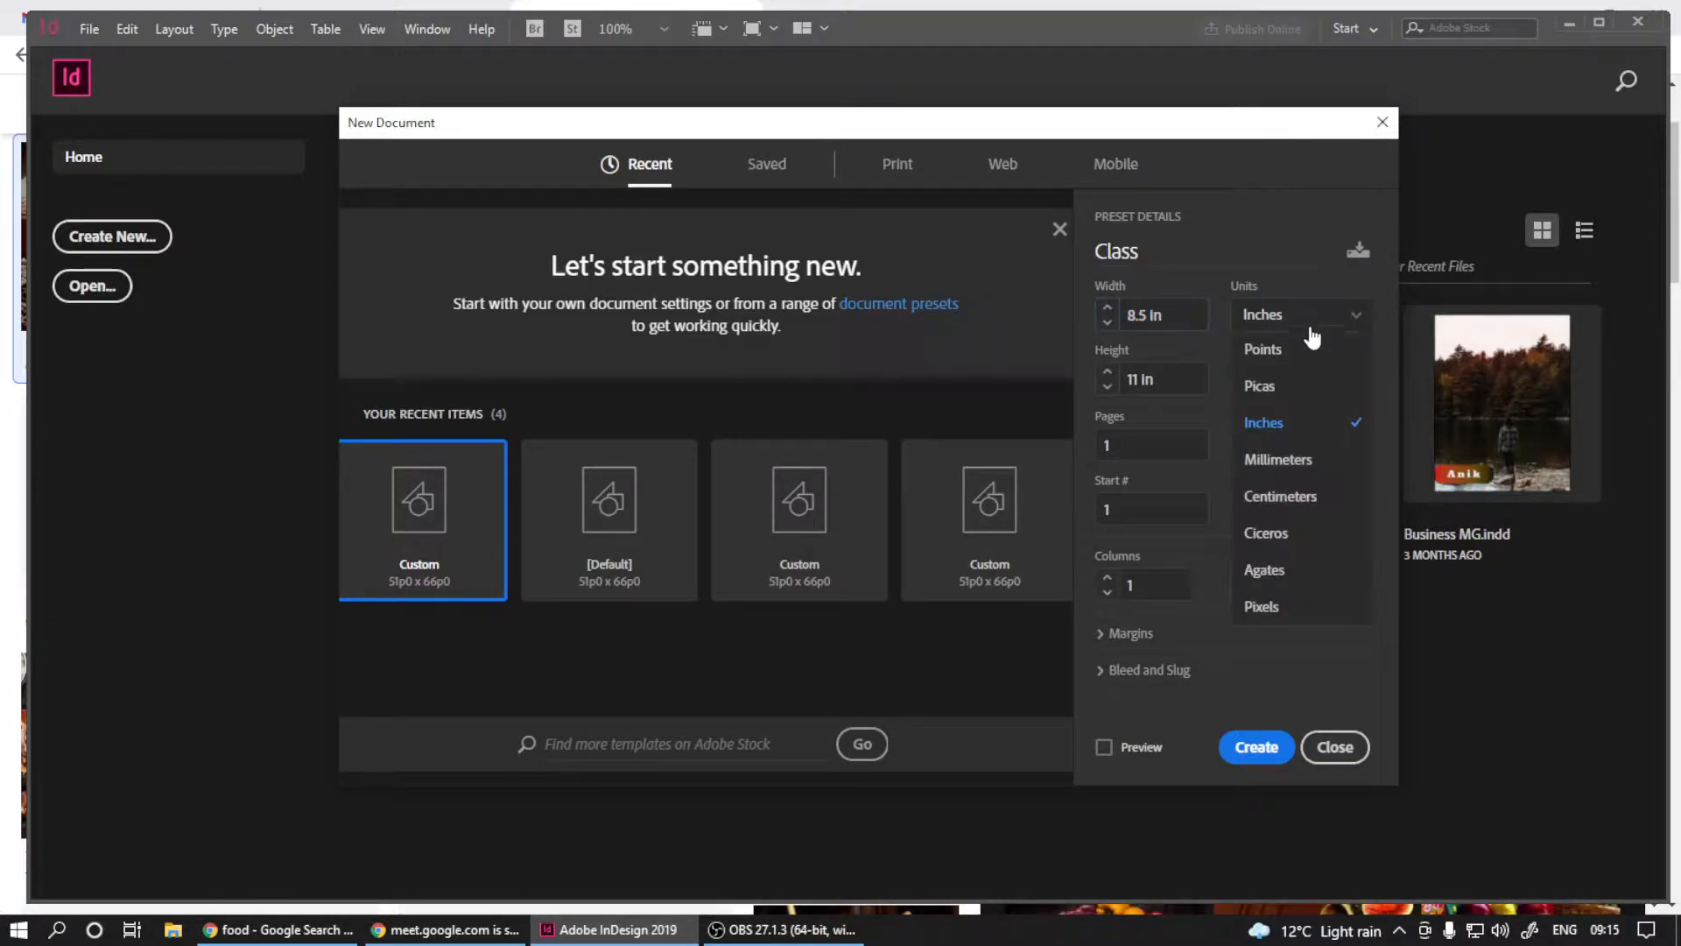
pyautogui.click(1308, 438)
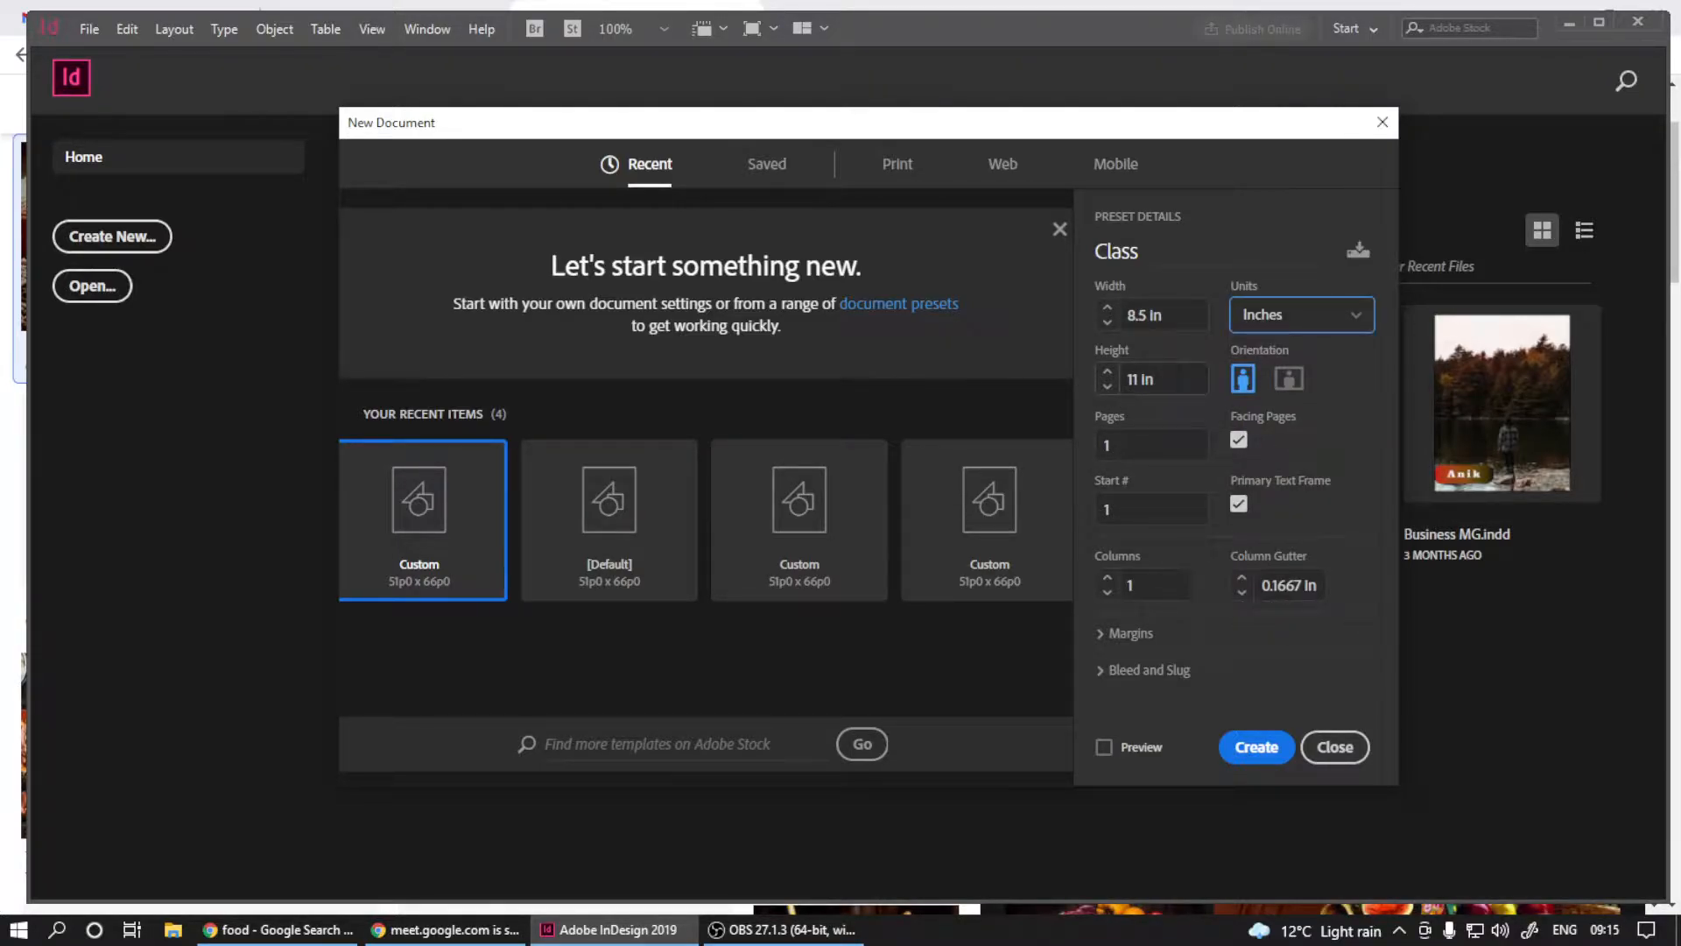
pyautogui.click(1143, 314)
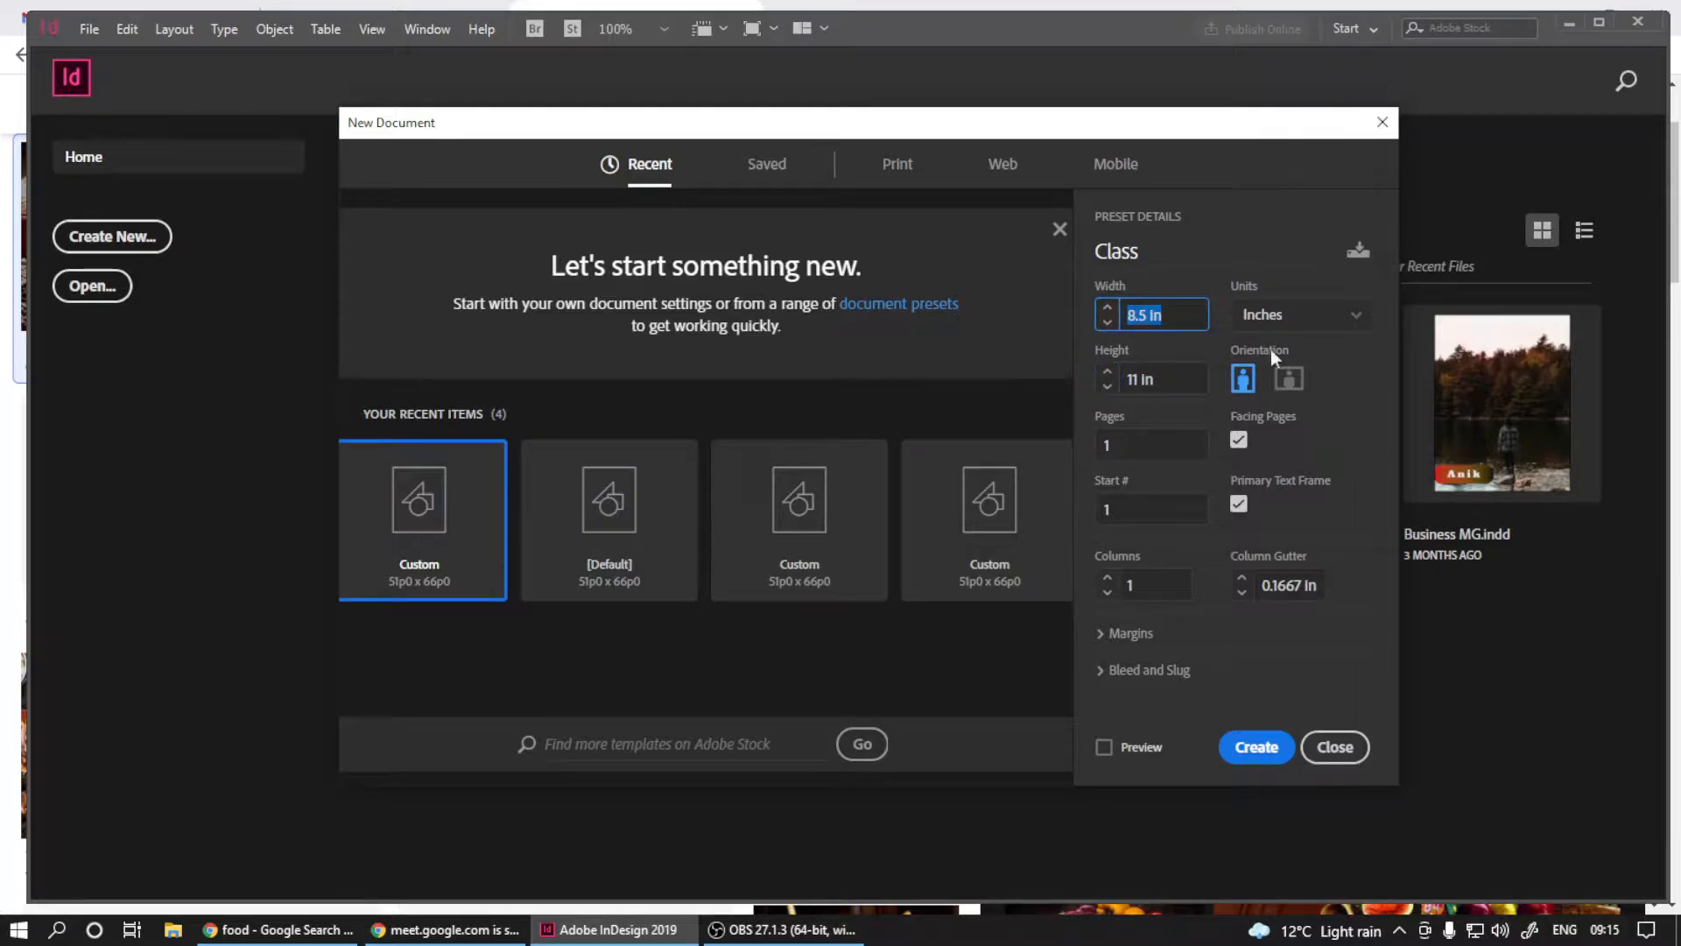
# - Turn off facing pages and the primary text frame for the new document
pyautogui.click(1239, 504)
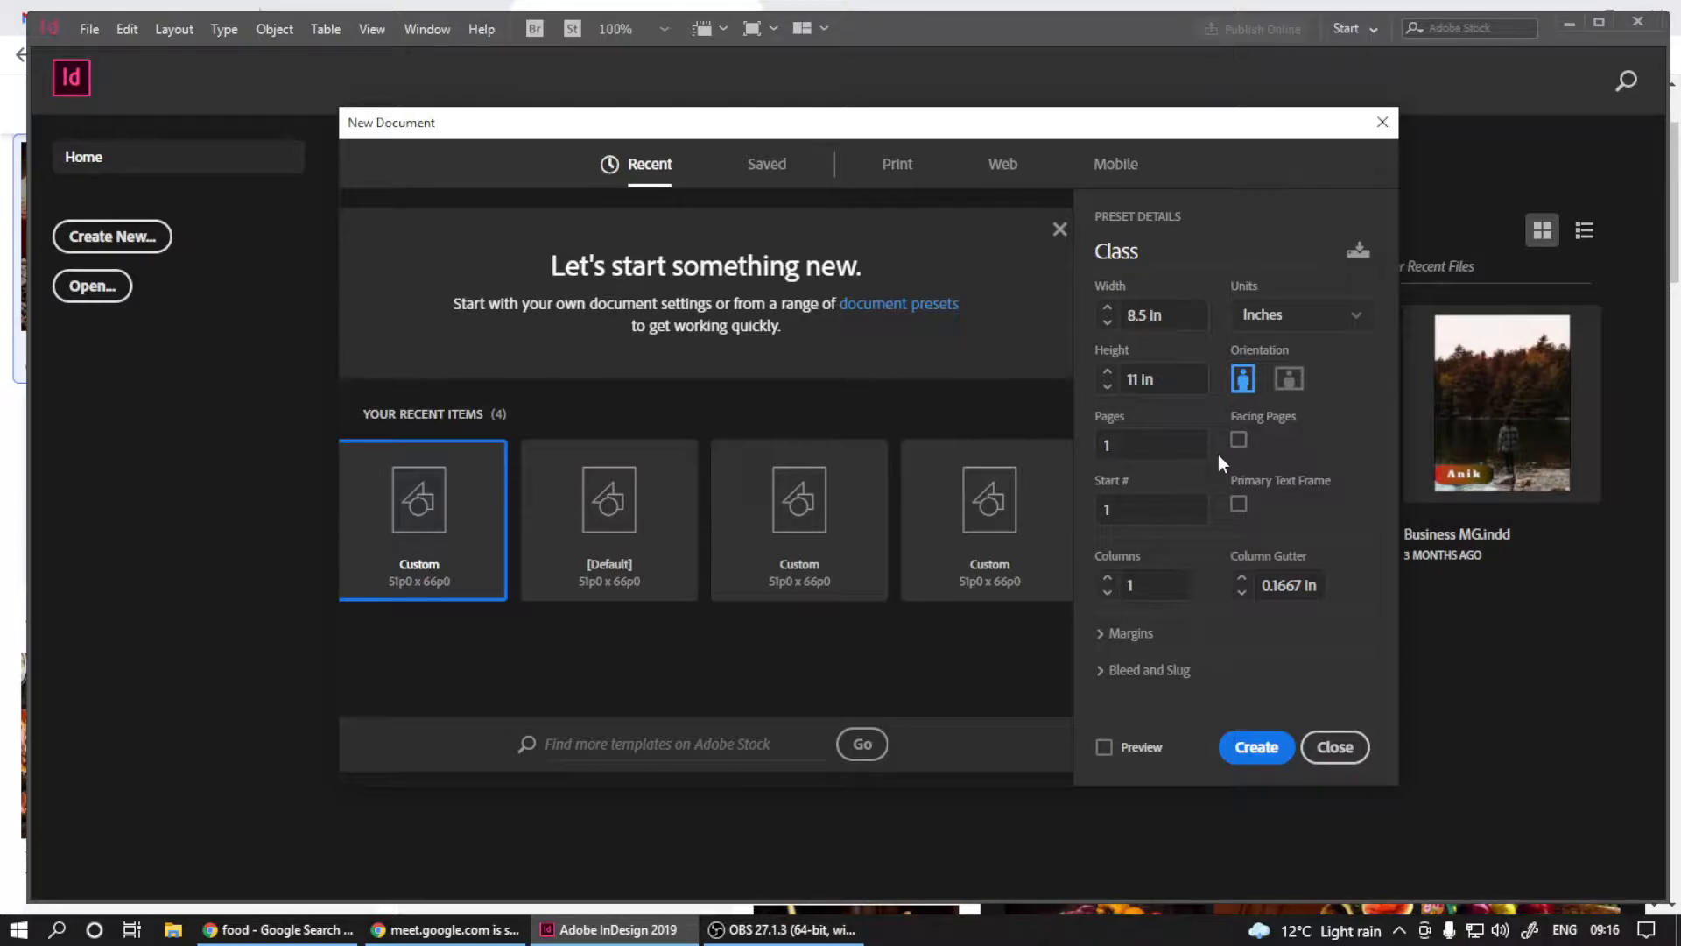
pyautogui.click(1138, 442)
pyautogui.click(1138, 511)
pyautogui.click(1129, 443)
pyautogui.click(1120, 516)
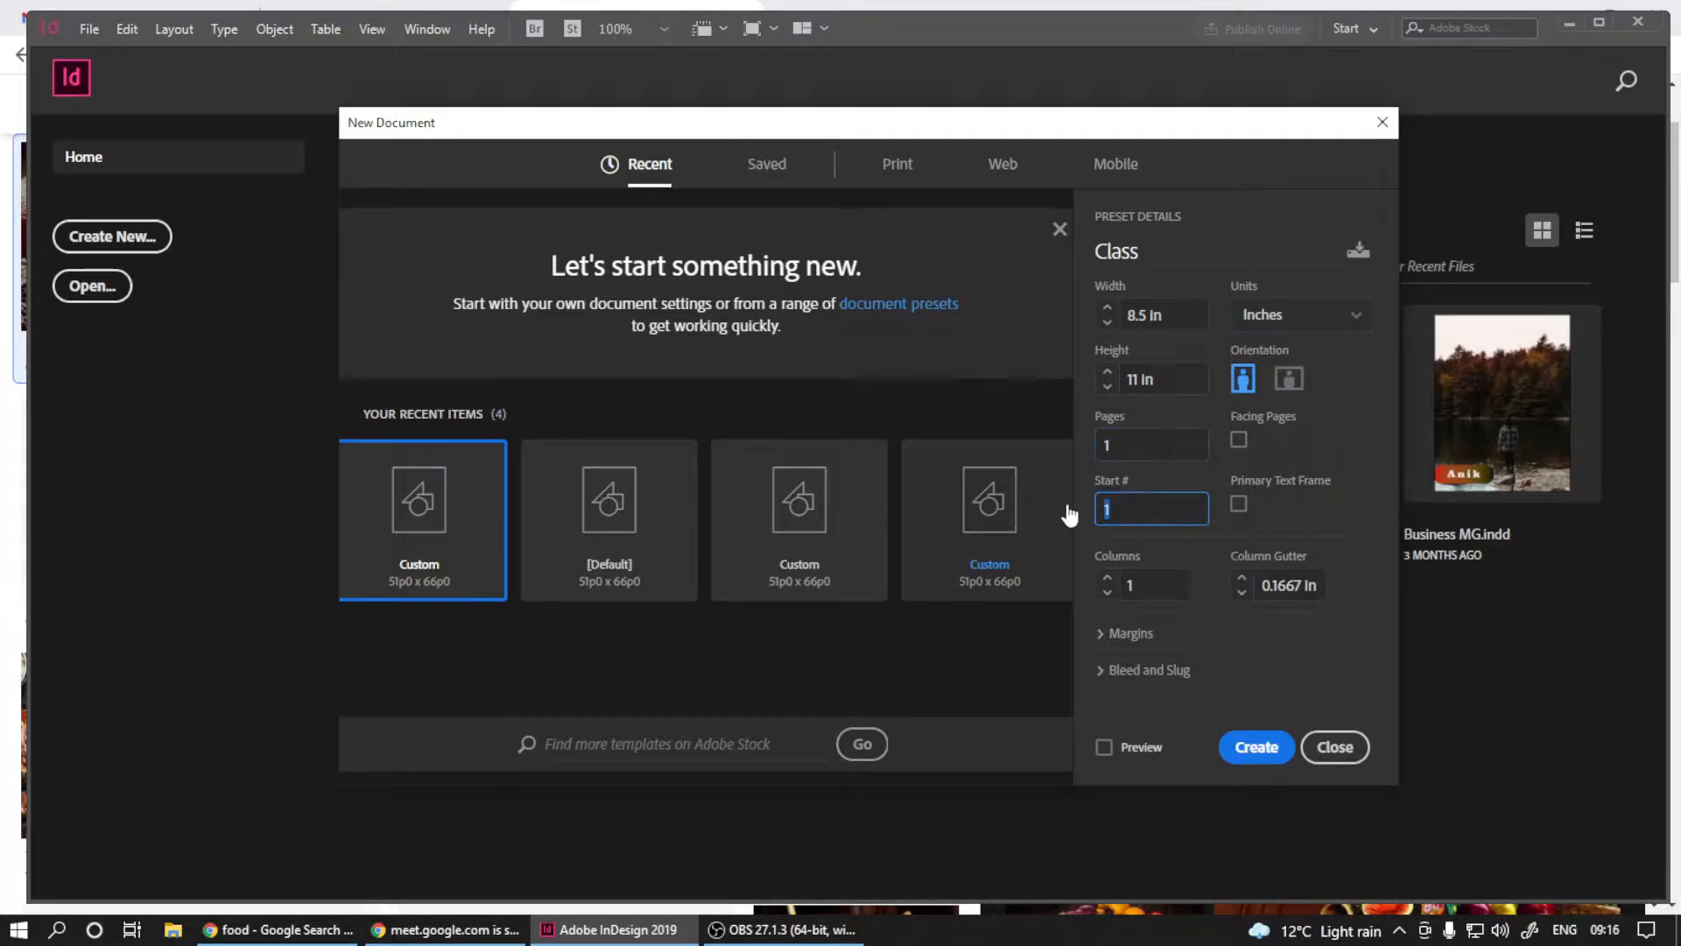
pyautogui.click(1220, 531)
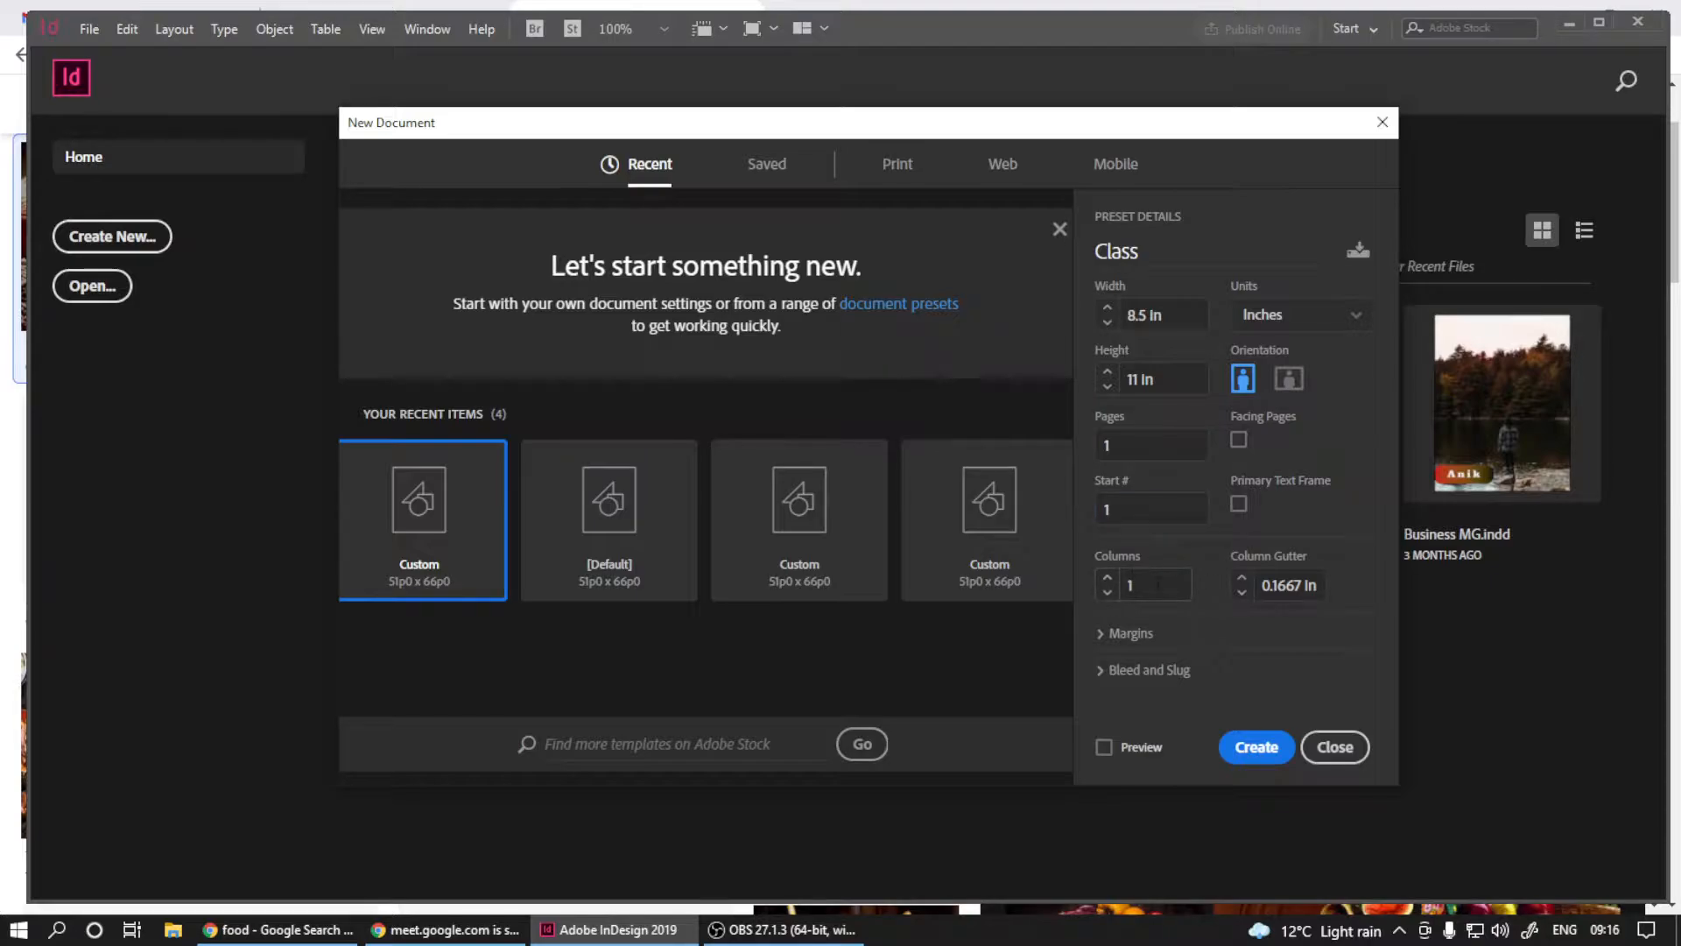
pyautogui.click(1129, 585)
# - Set the bleed to 1 in on all sides and create the document
pyautogui.click(1104, 635)
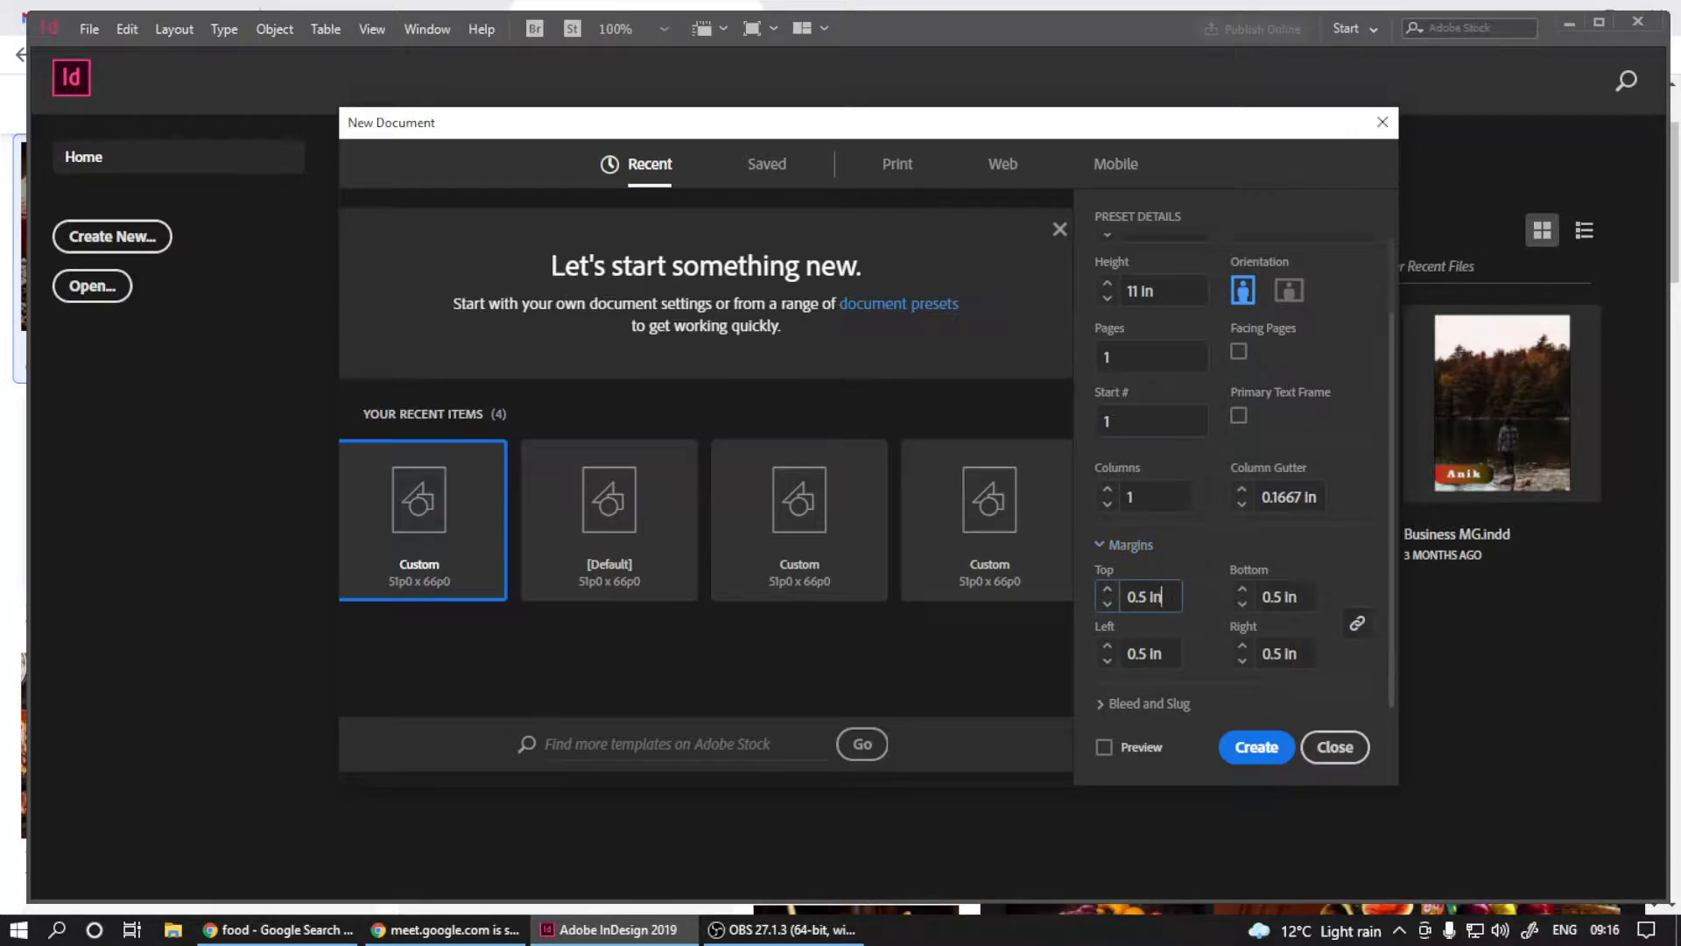
pyautogui.moveTo(1161, 596); pyautogui.dragTo(1088, 600)
pyautogui.click(1161, 654)
pyautogui.click(1105, 705)
pyautogui.scroll(-2, 1200, 595)
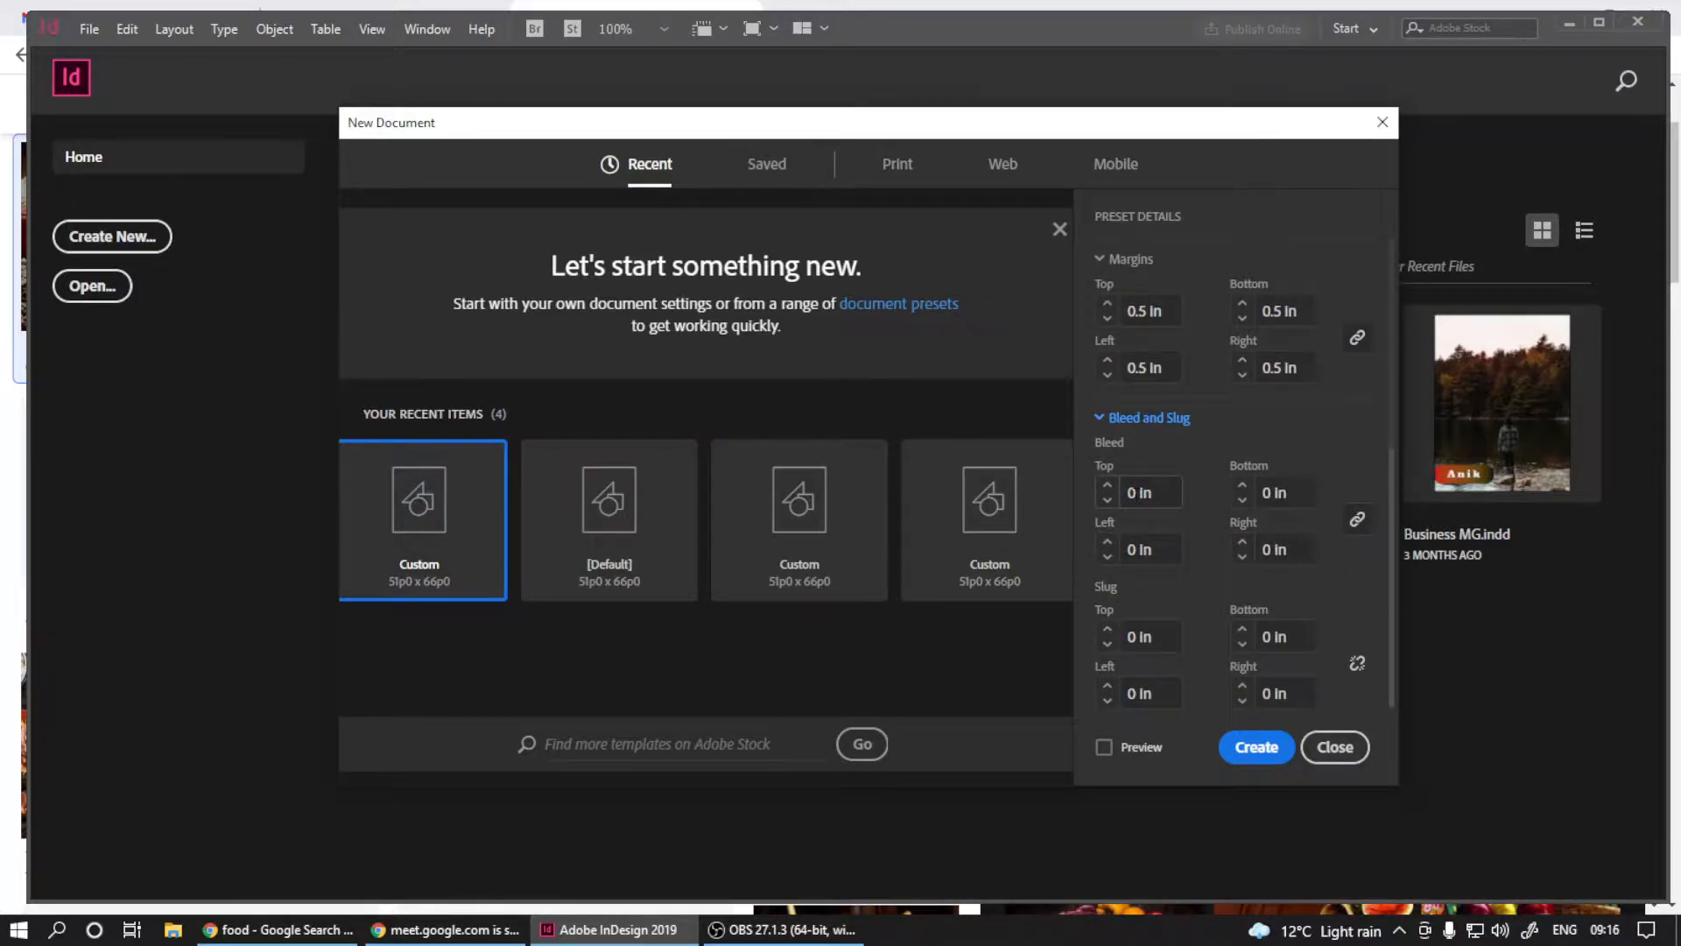
pyautogui.click(1108, 492)
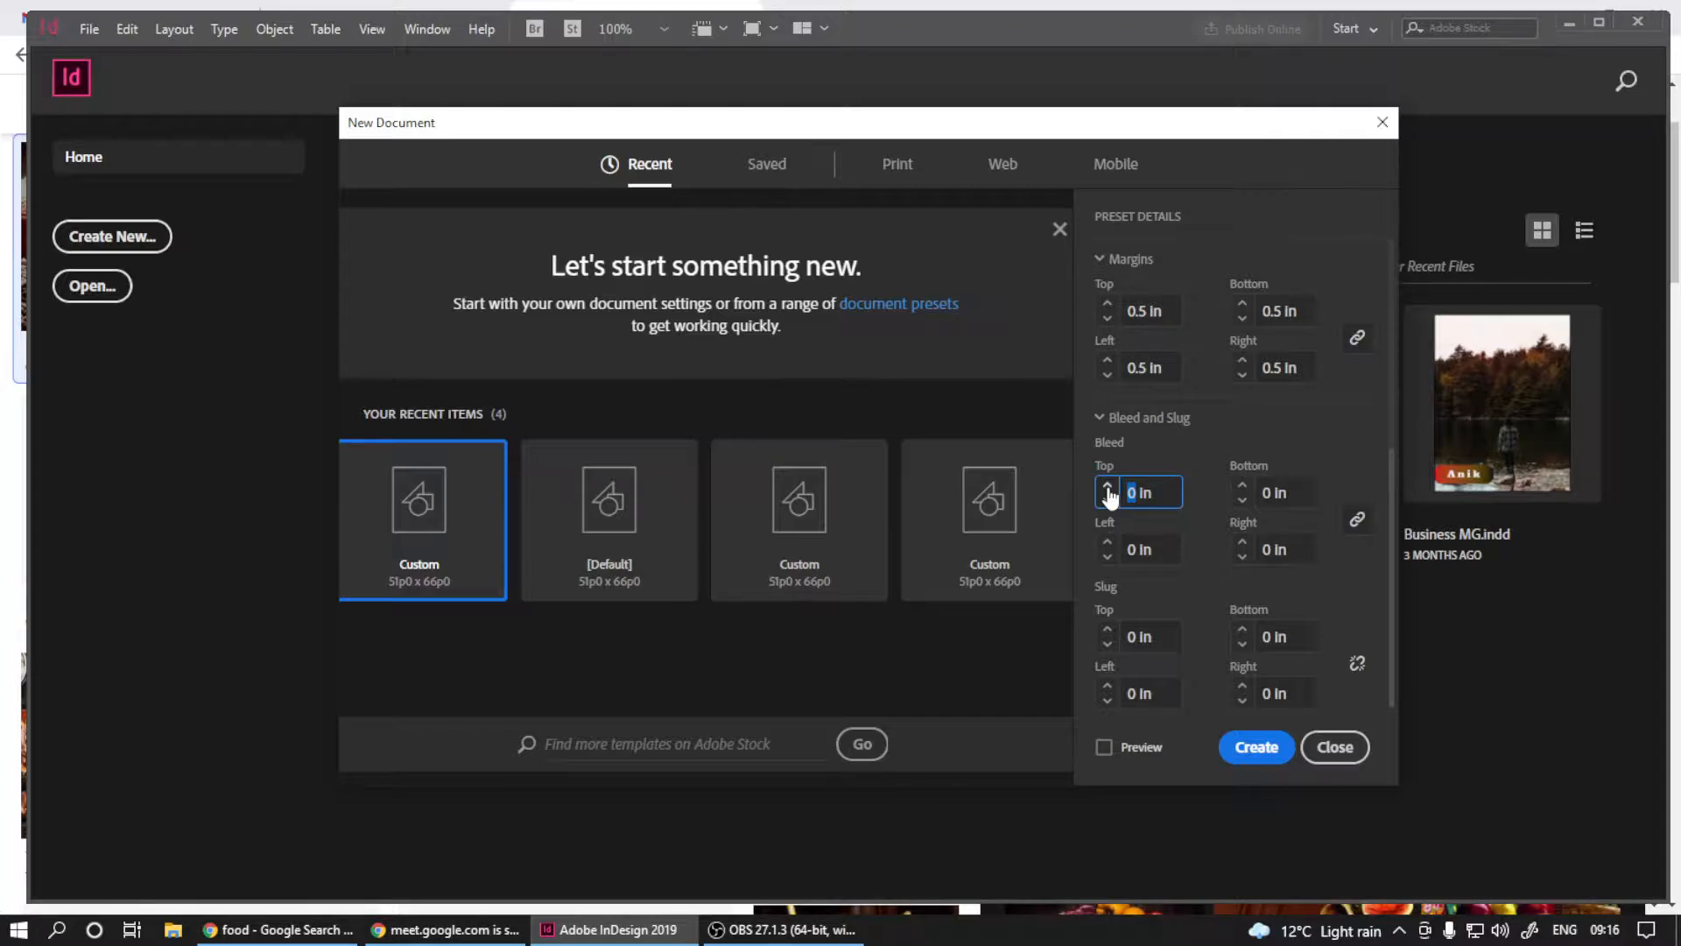
pyautogui.write('1')
pyautogui.click(1180, 461)
pyautogui.click(1257, 749)
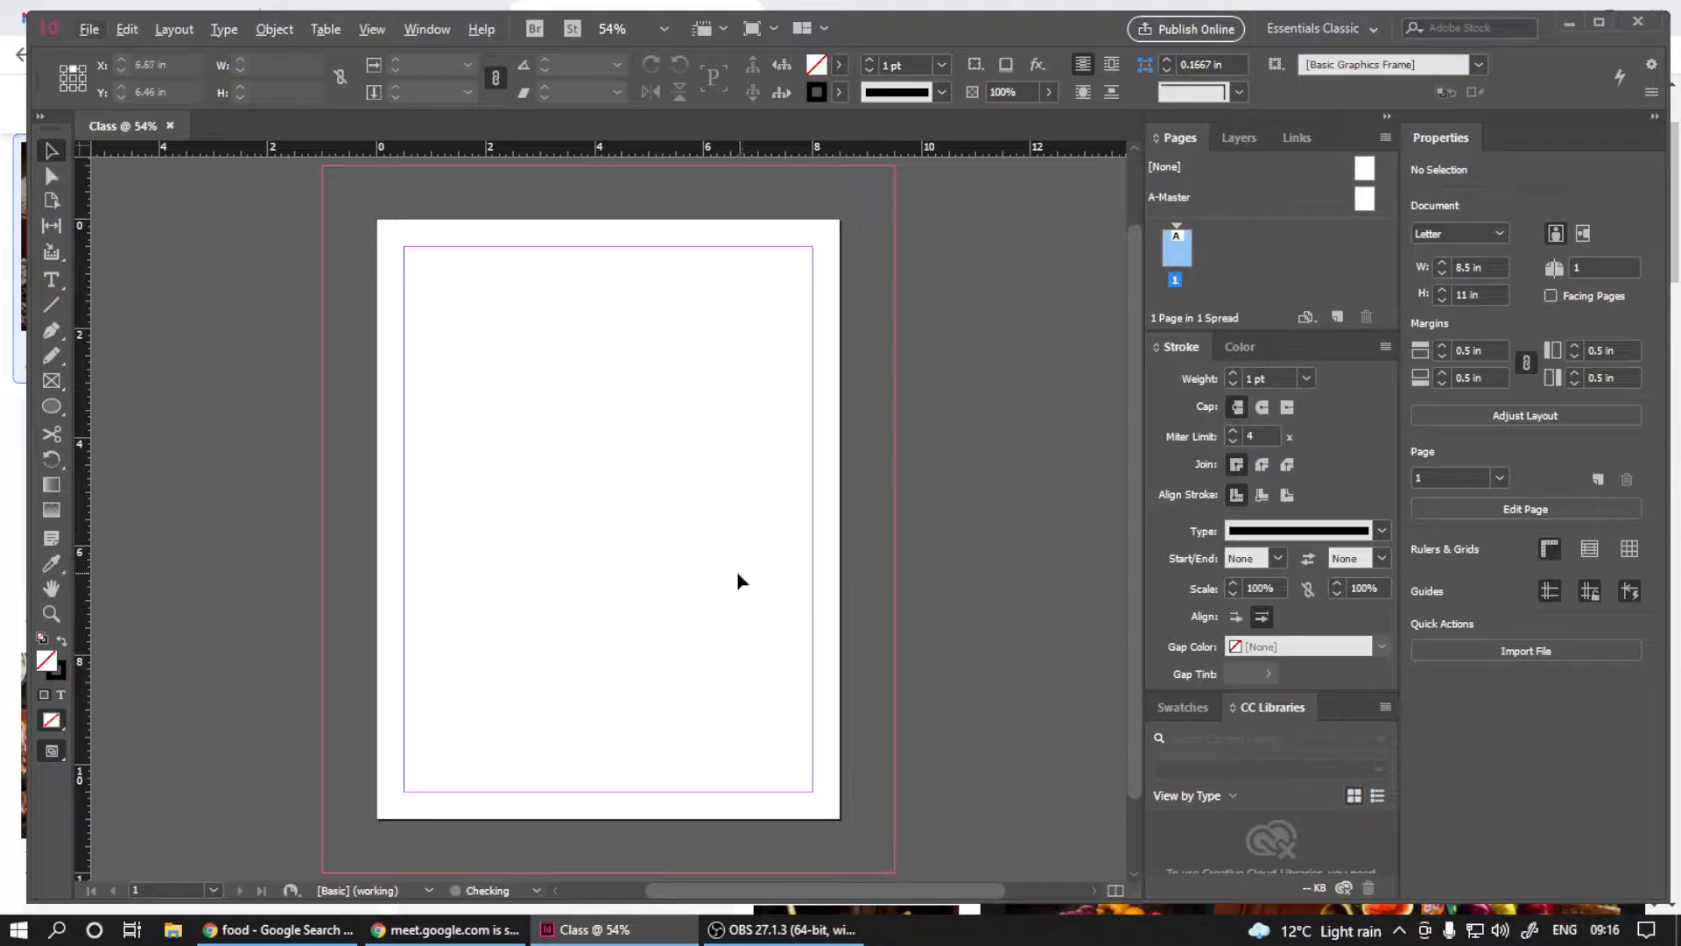
# - Adjust the document layout so the bleed is 0.5 in on all sides
pyautogui.scroll(-4, 678, 573)
pyautogui.scroll(3, 657, 564)
pyautogui.scroll(1, 631, 508)
pyautogui.moveTo(573, 442); pyautogui.dragTo(733, 717)
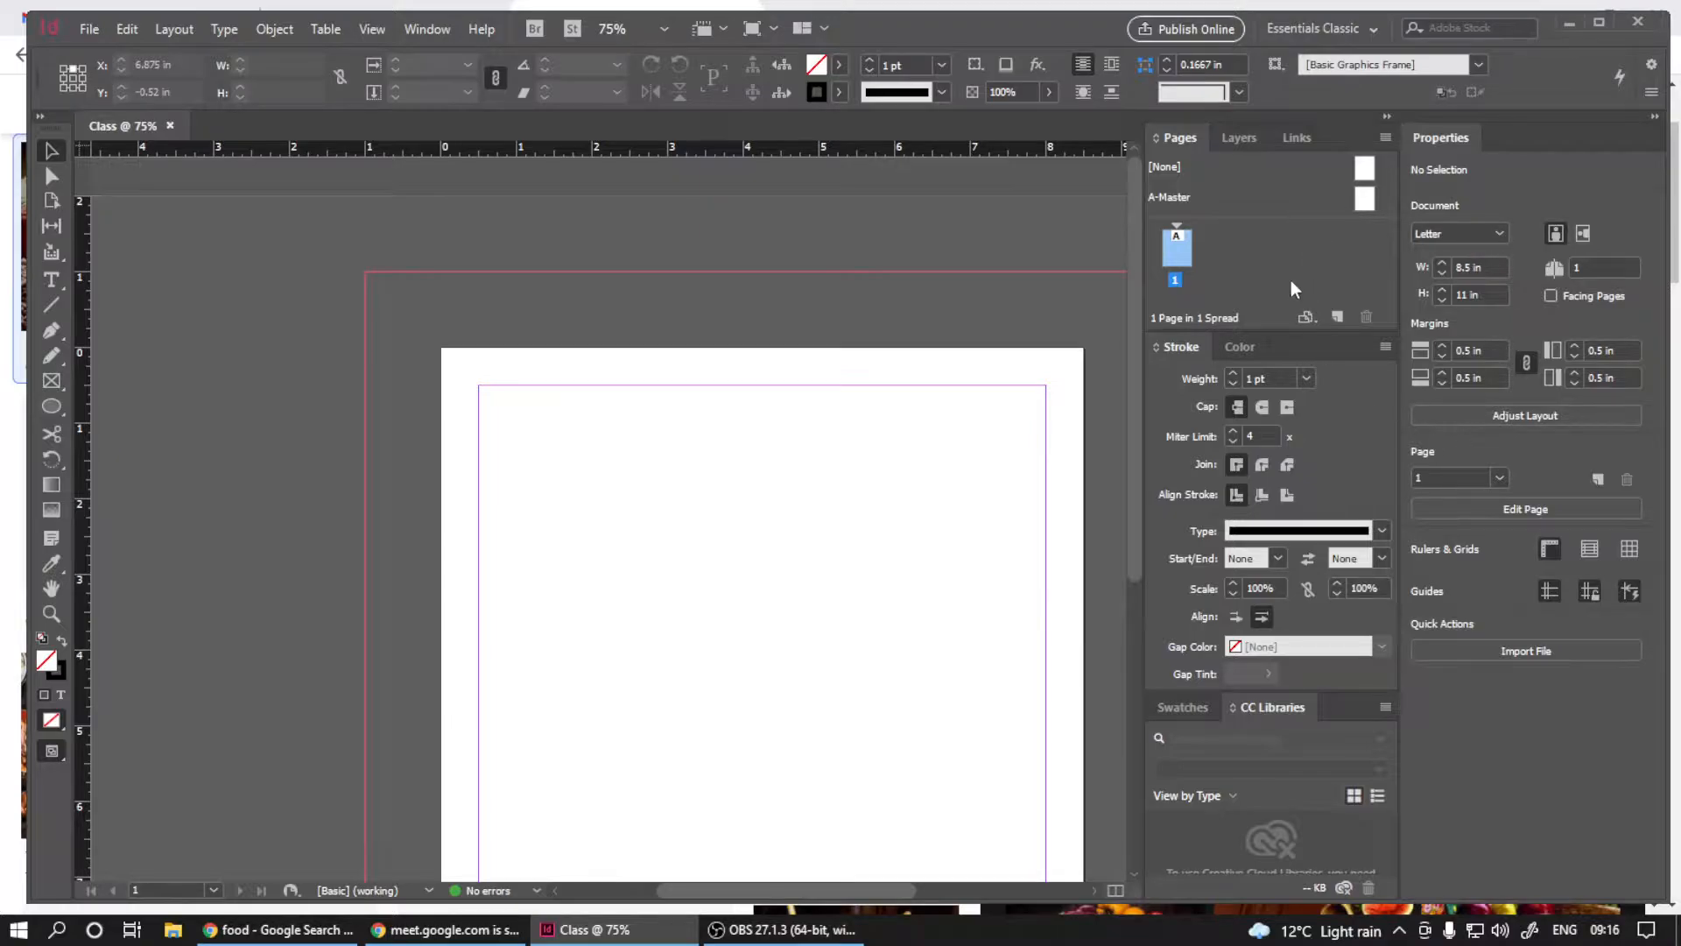
pyautogui.click(1519, 418)
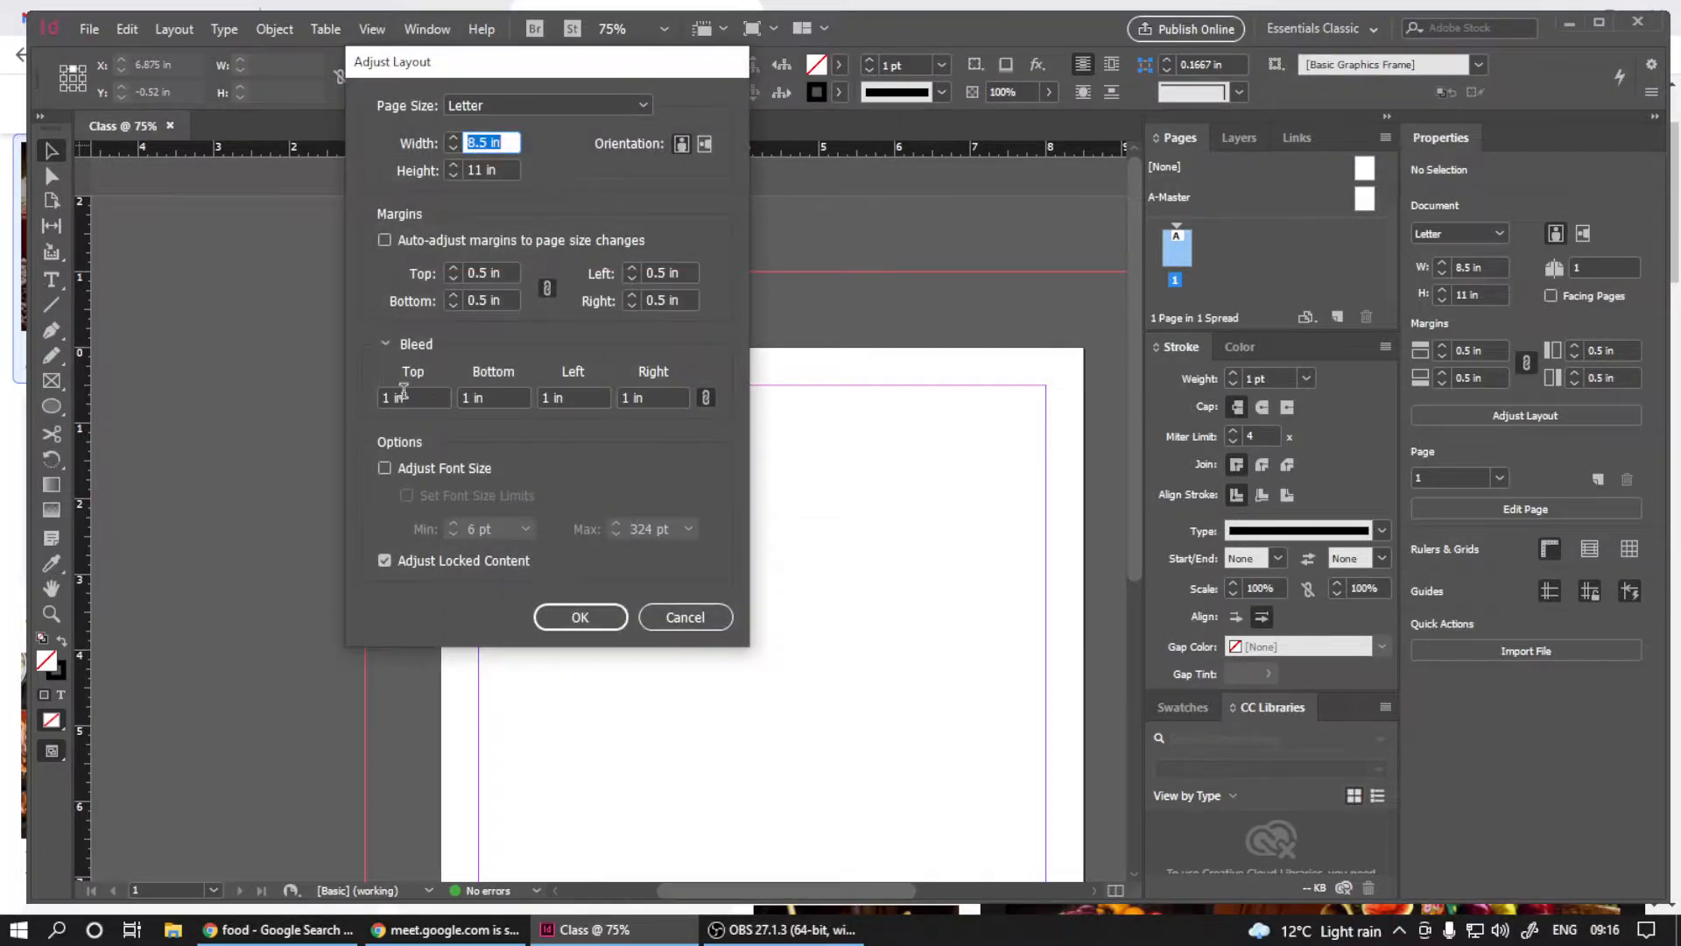
pyautogui.moveTo(391, 395); pyautogui.dragTo(365, 395)
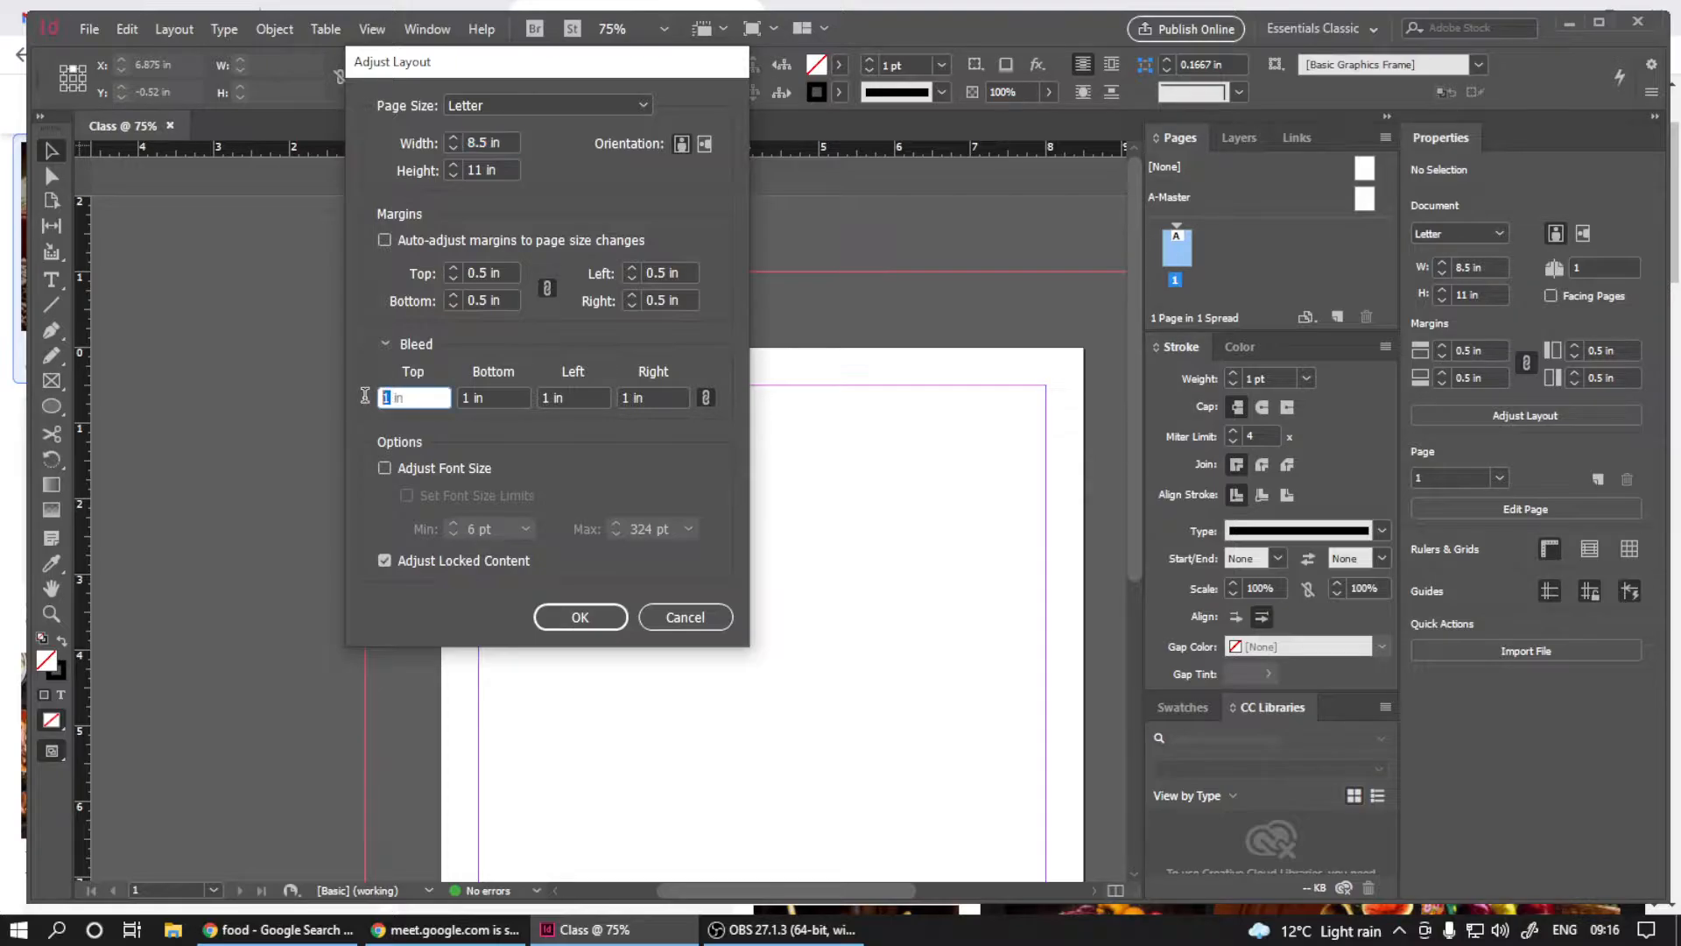
pyautogui.write('.5')
pyautogui.click(578, 618)
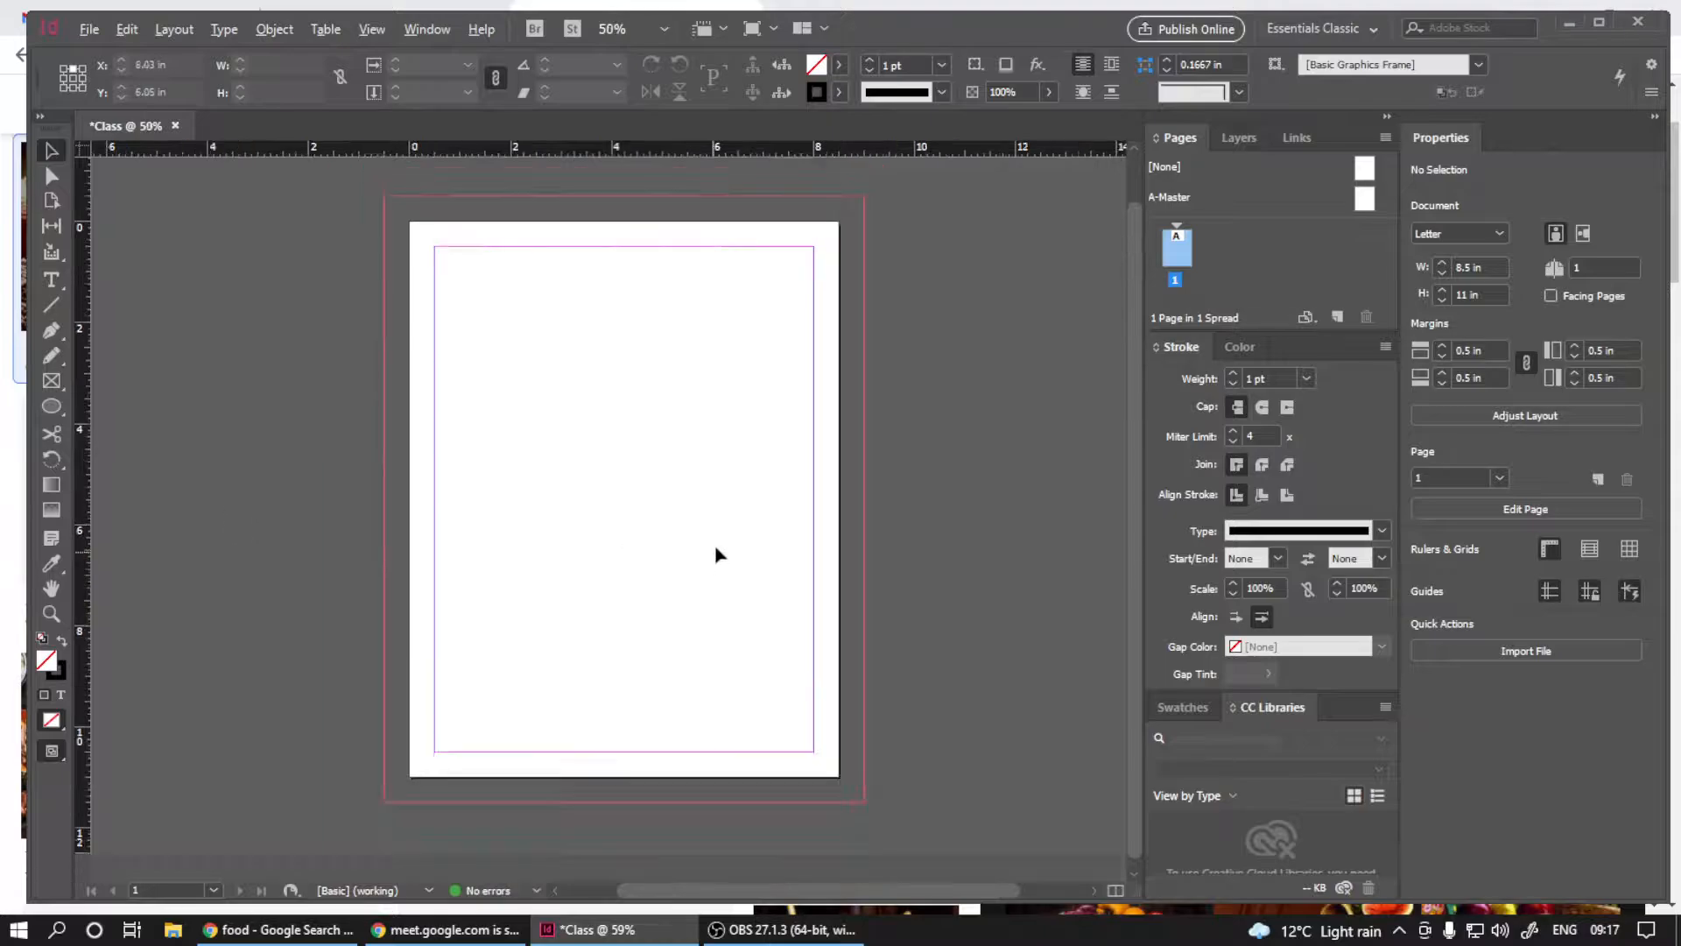
# - Examine the page's margin and bleed guides up close and from a distance
pyautogui.hotkey('ctrl', '=')
pyautogui.moveTo(800, 477); pyautogui.dragTo(639, 563)
pyautogui.moveTo(661, 689); pyautogui.dragTo(664, 652)
pyautogui.hotkey('ctrl', '-')
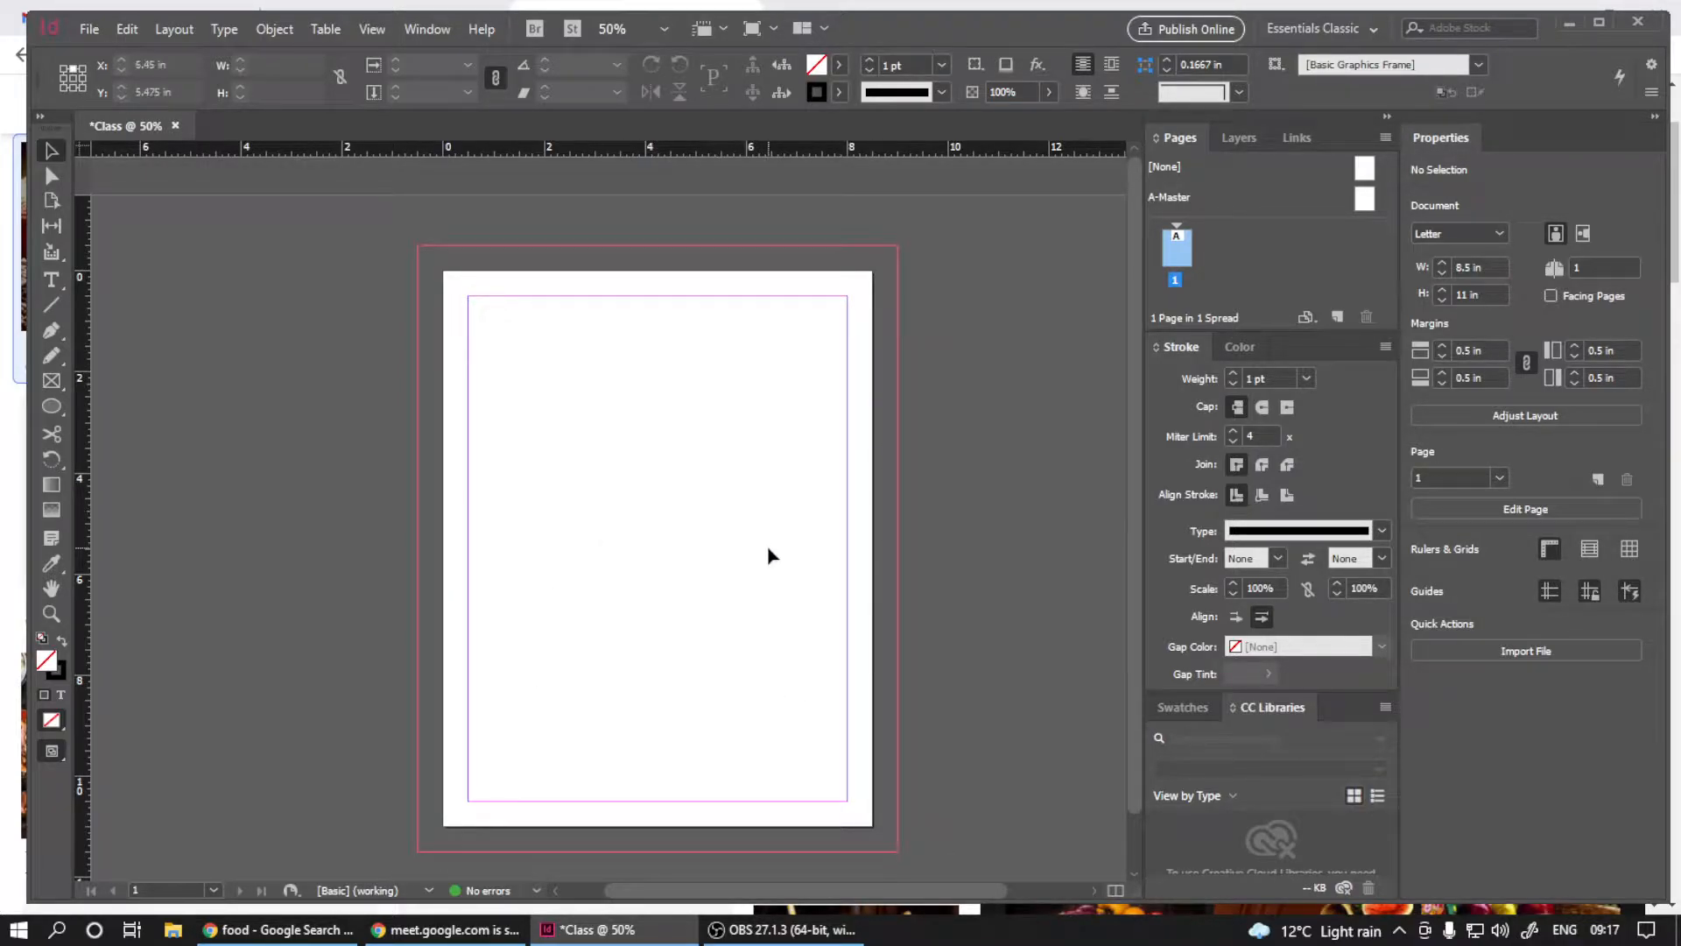
pyautogui.scroll(-1, 769, 549)
pyautogui.scroll(1, 754, 544)
pyautogui.scroll(-1, 744, 539)
pyautogui.hscroll(2, 691, 511)
pyautogui.scroll(-2, 664, 499)
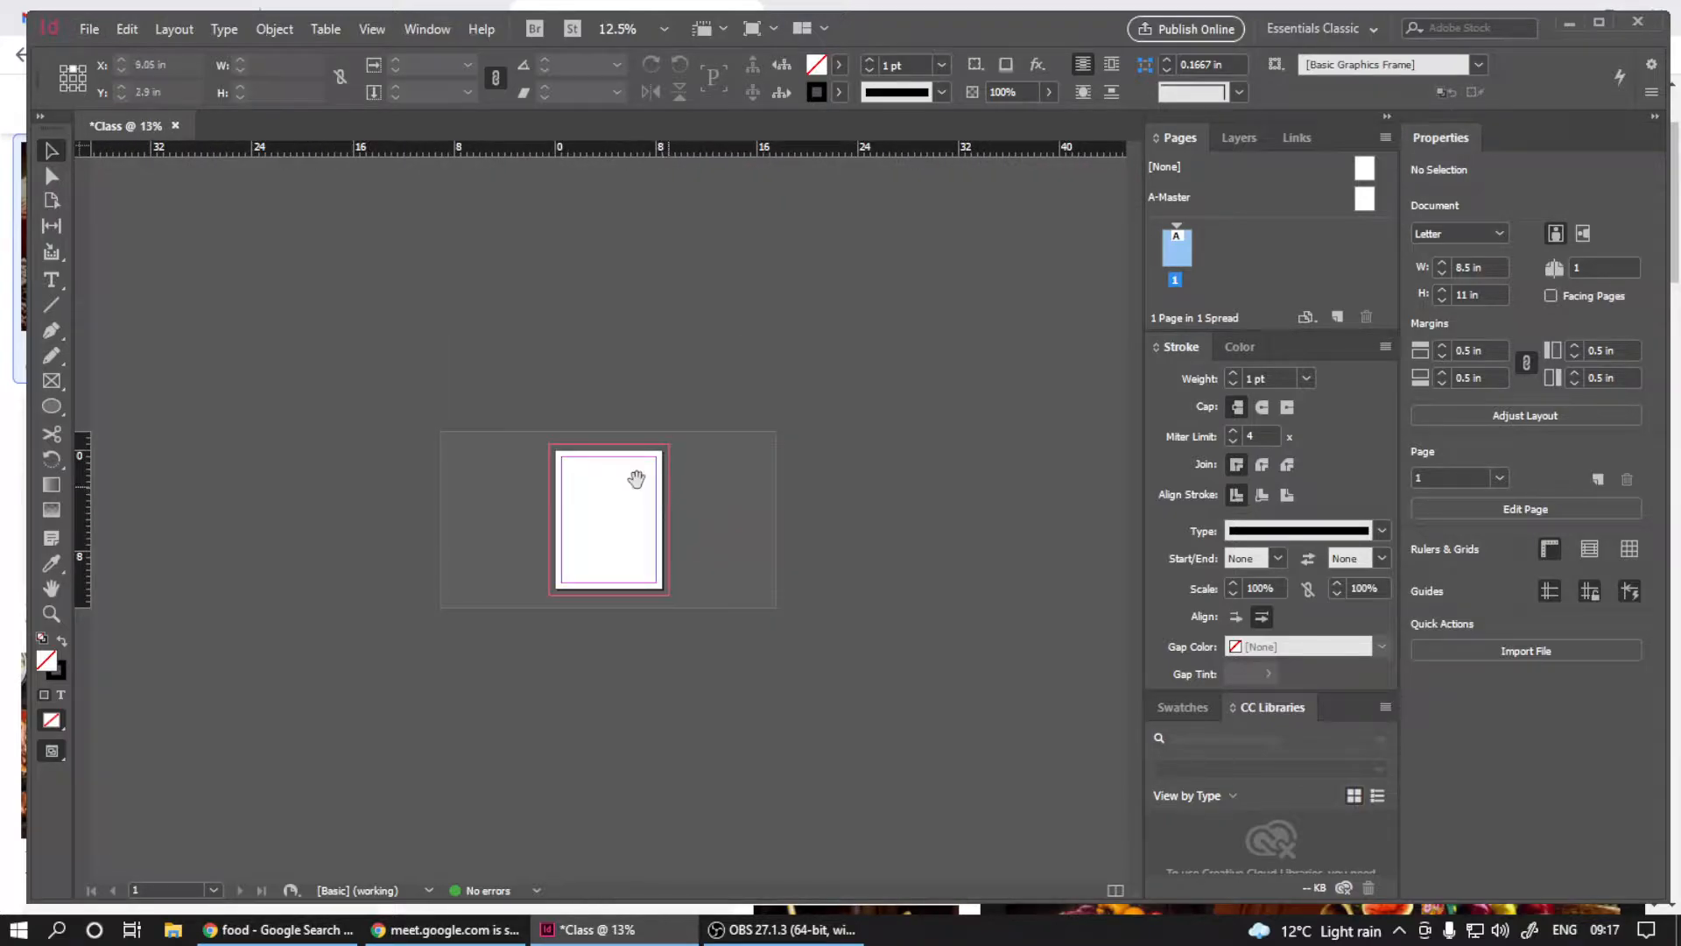
pyautogui.scroll(2, 636, 479)
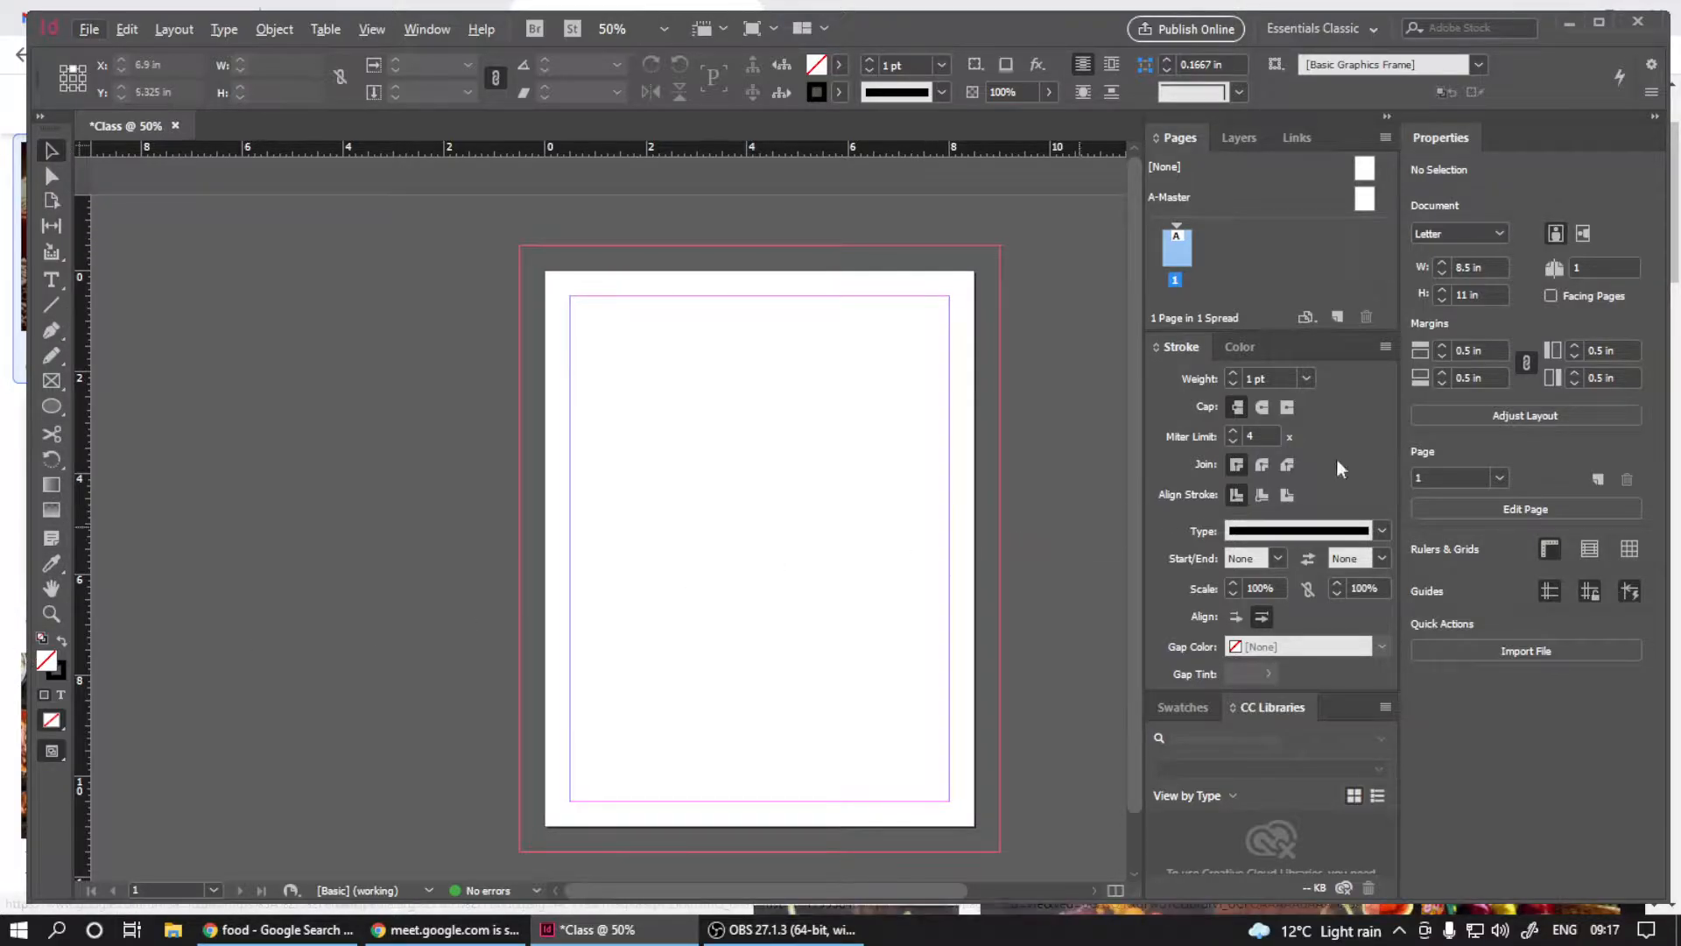
# - Show the document's layers and look through the Content Collector, Pen and Type tools
pyautogui.click(1239, 137)
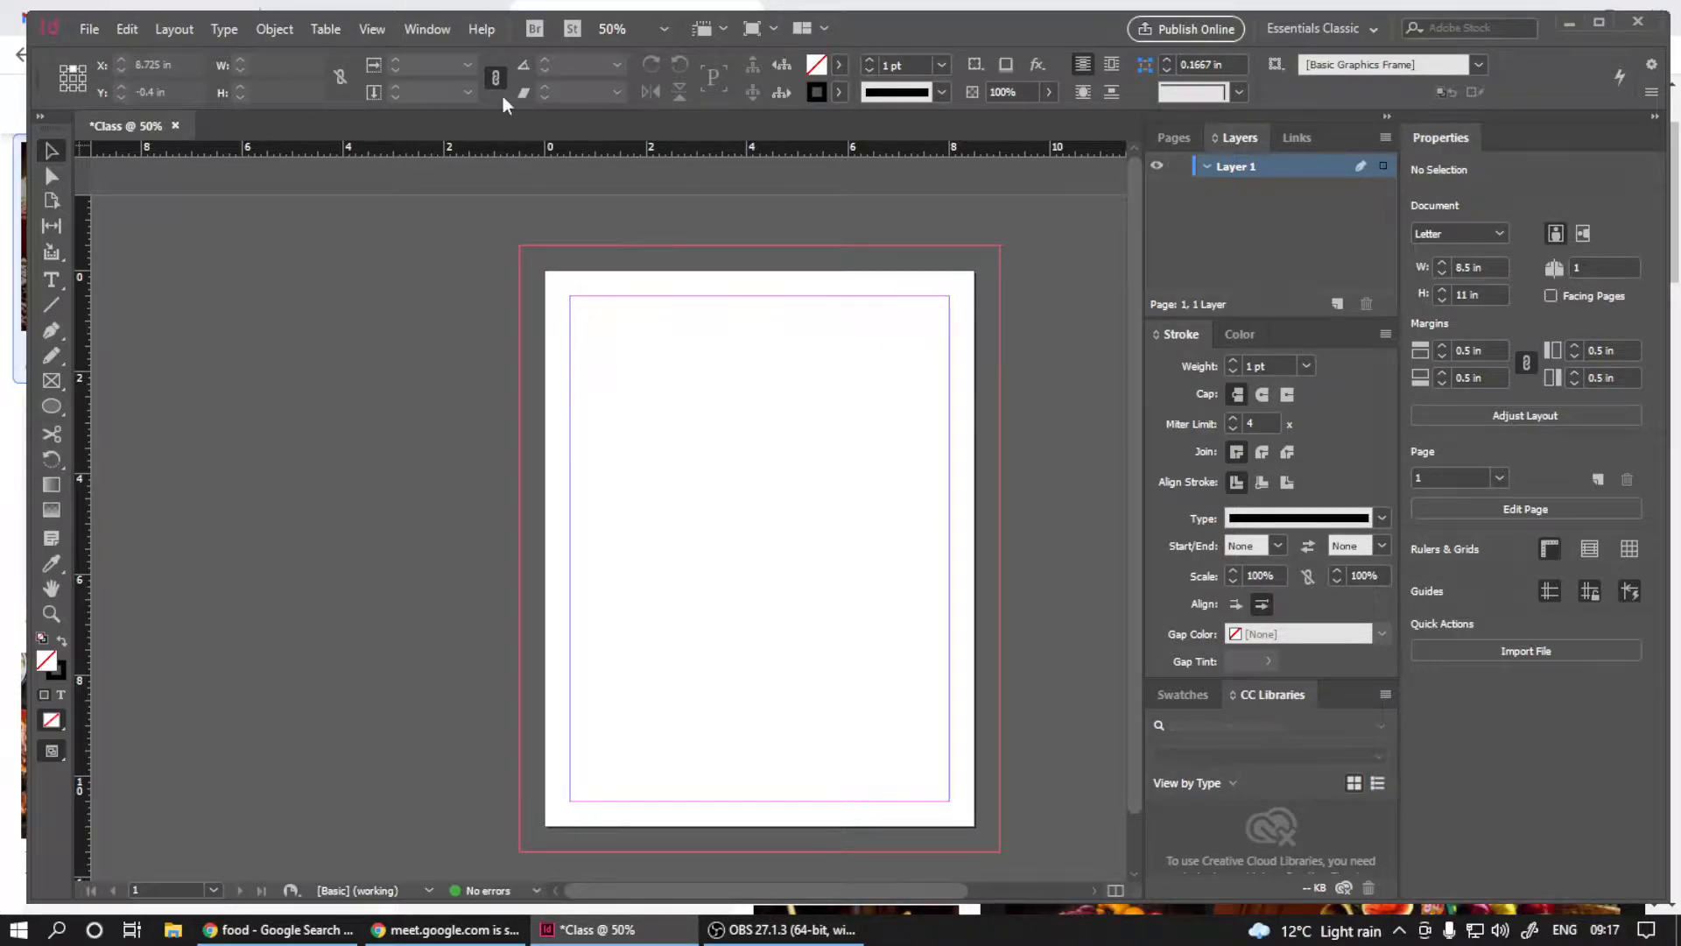
pyautogui.click(50, 252)
pyautogui.click(1375, 554)
pyautogui.click(52, 332)
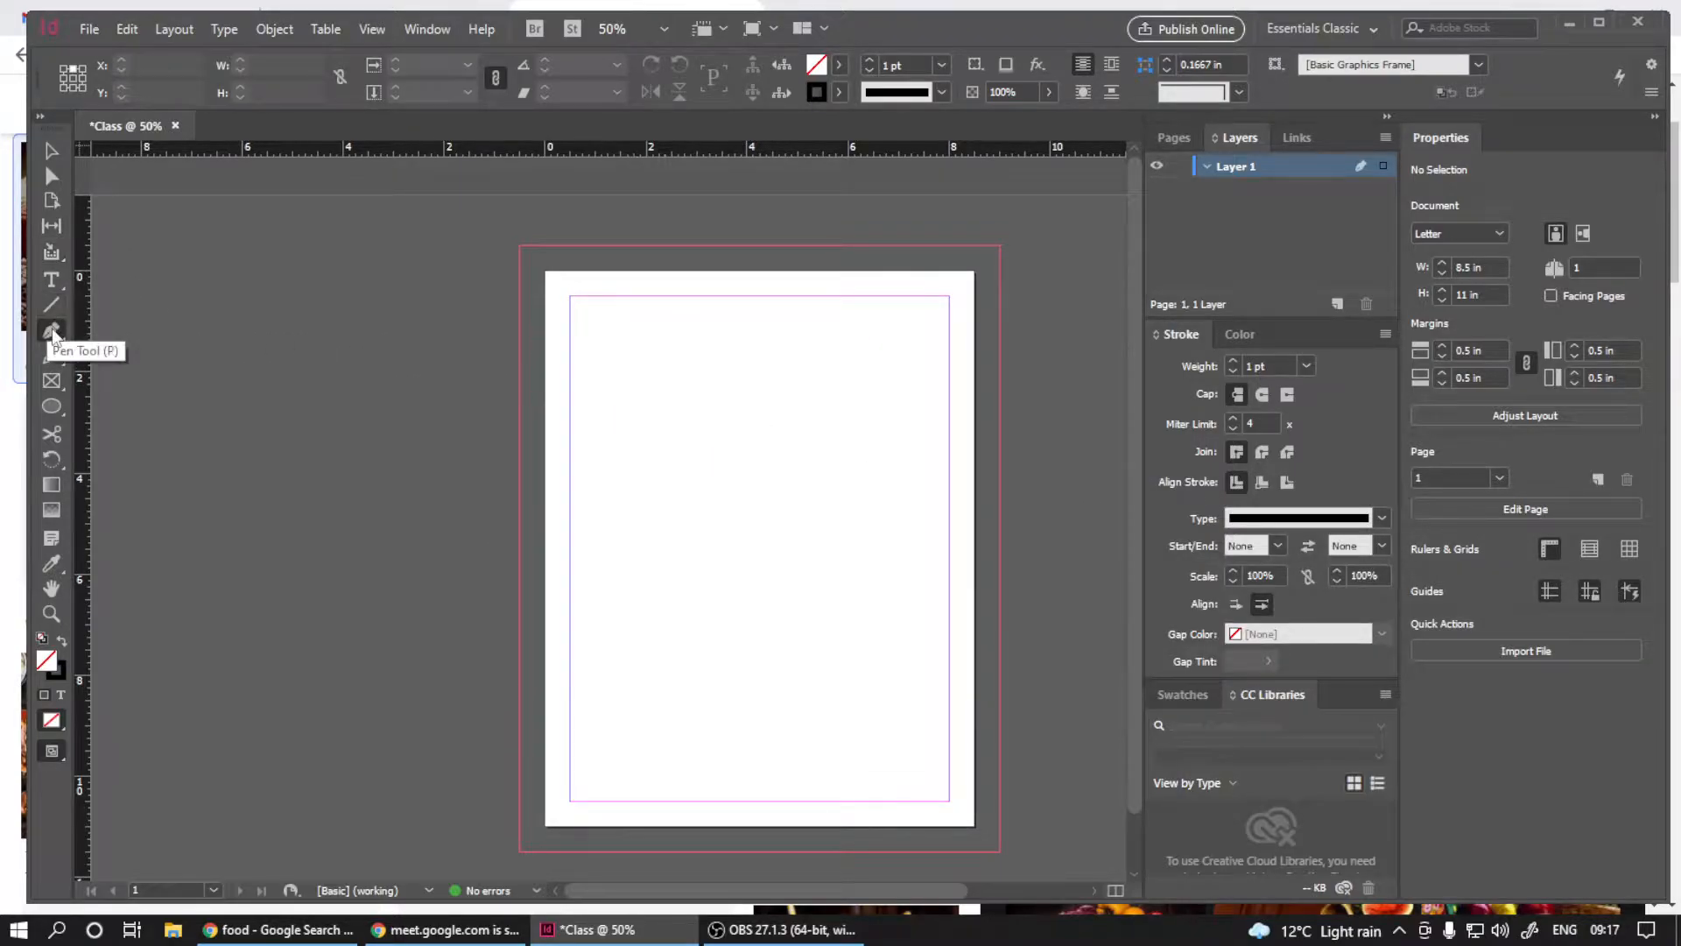
pyautogui.click(51, 279)
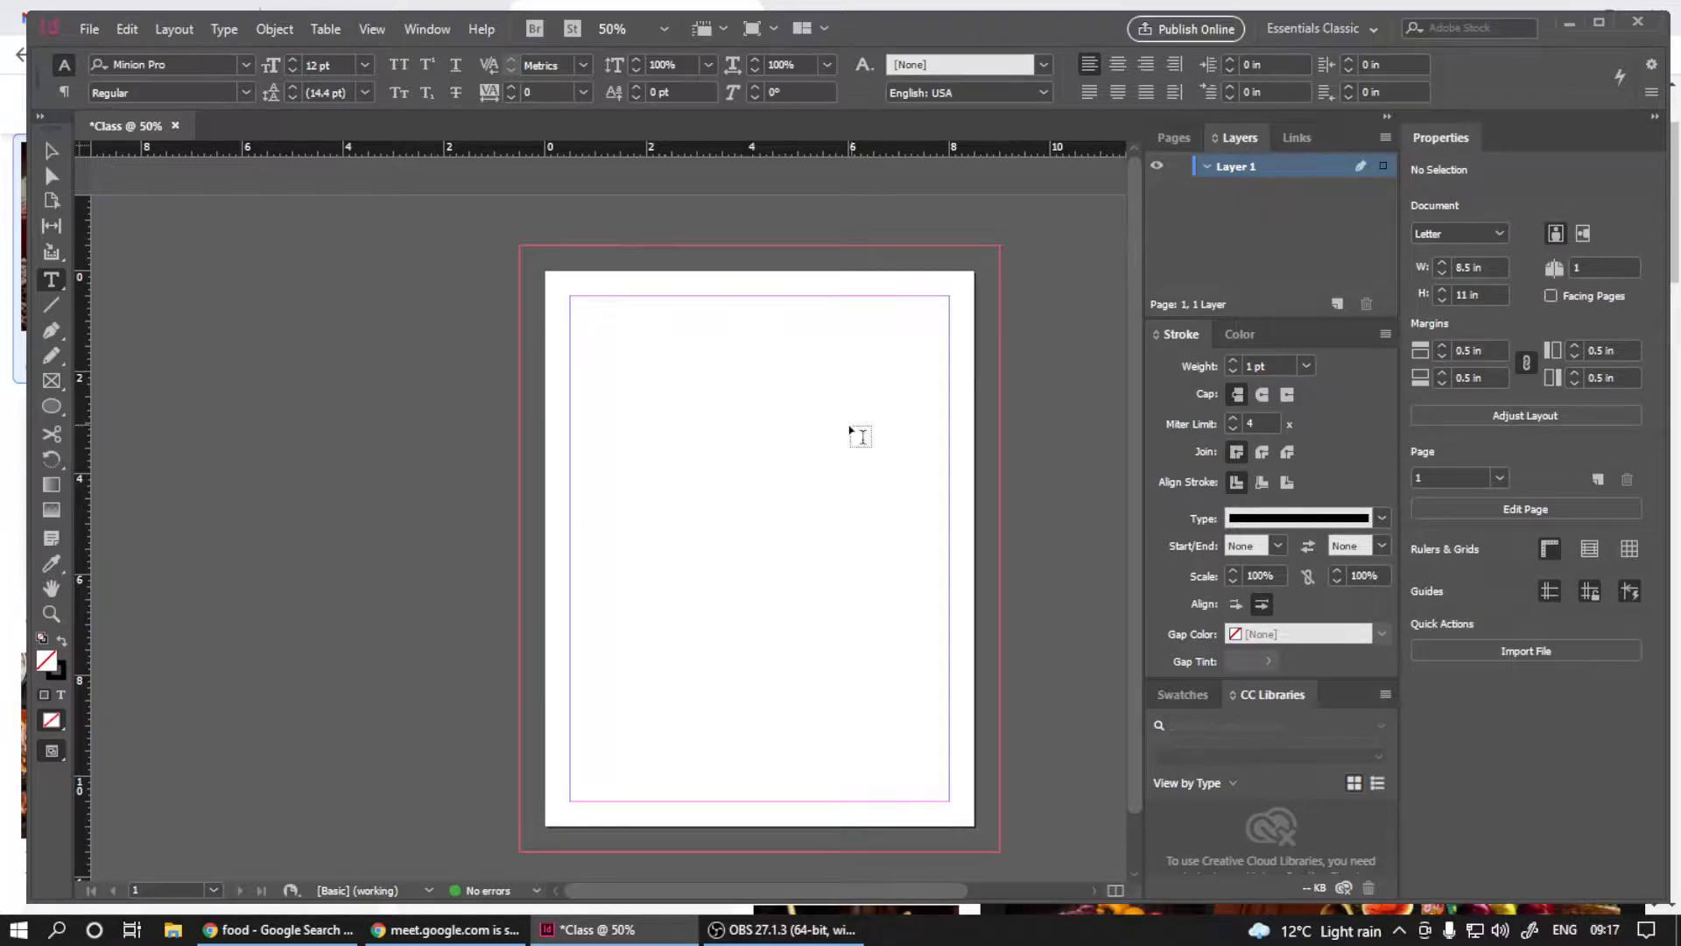
pyautogui.scroll(1, 850, 425)
pyautogui.moveTo(903, 428); pyautogui.dragTo(835, 415)
pyautogui.scroll(-1, 833, 411)
pyautogui.scroll(1, 840, 411)
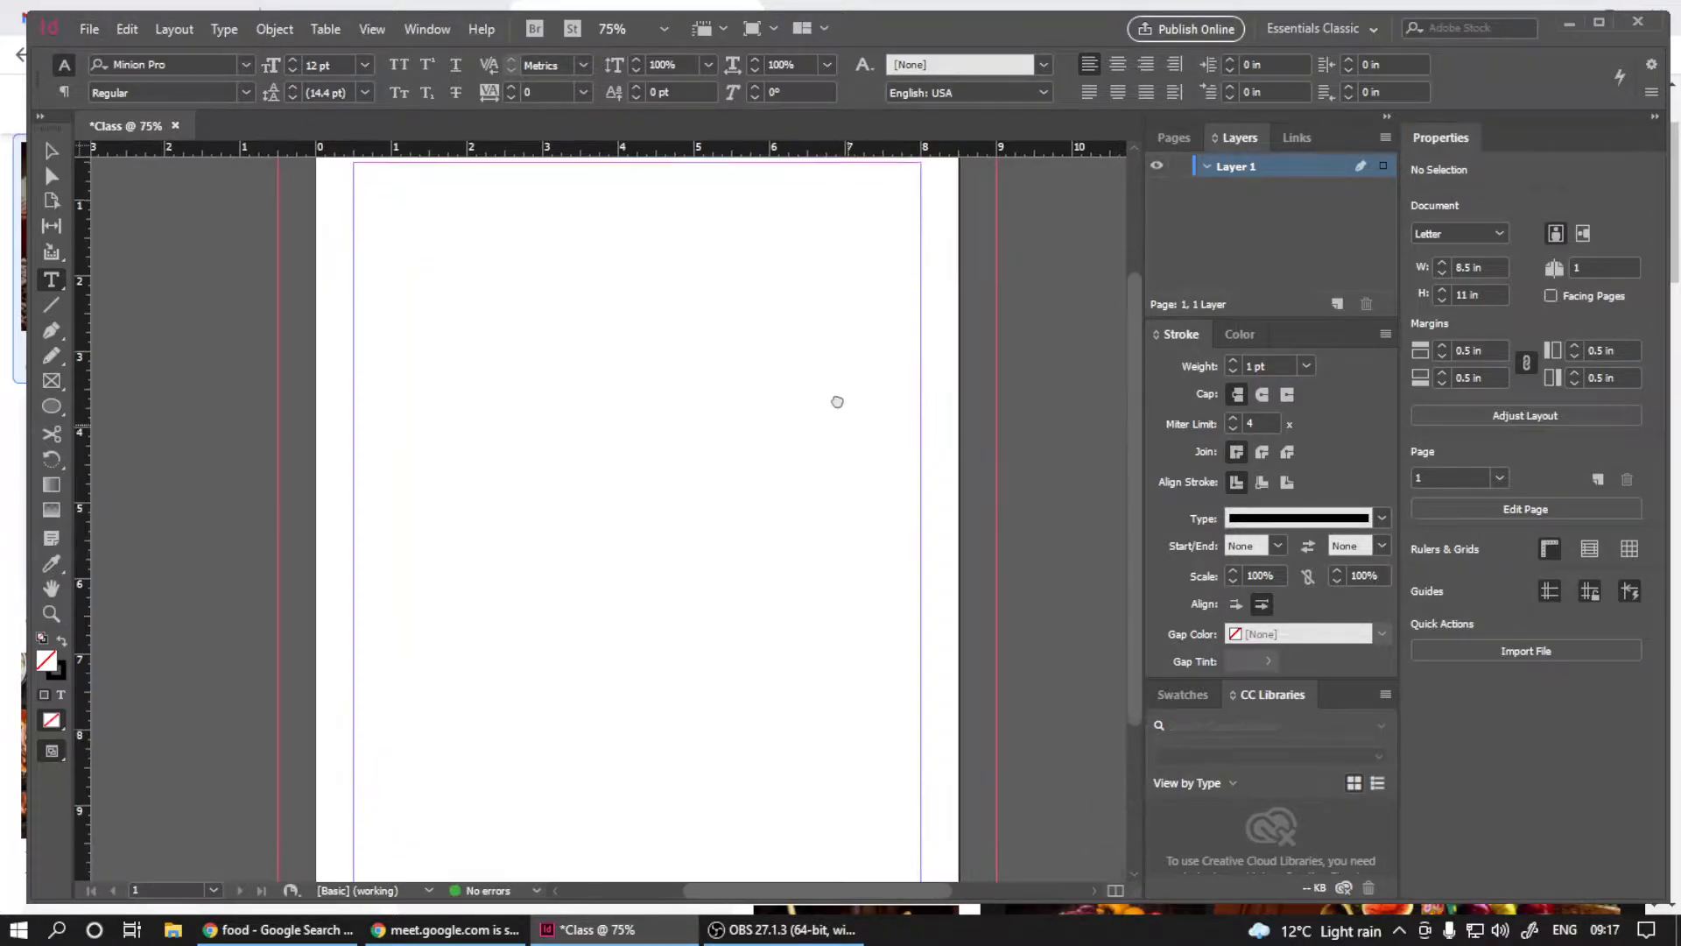
pyautogui.scroll(-2, 840, 408)
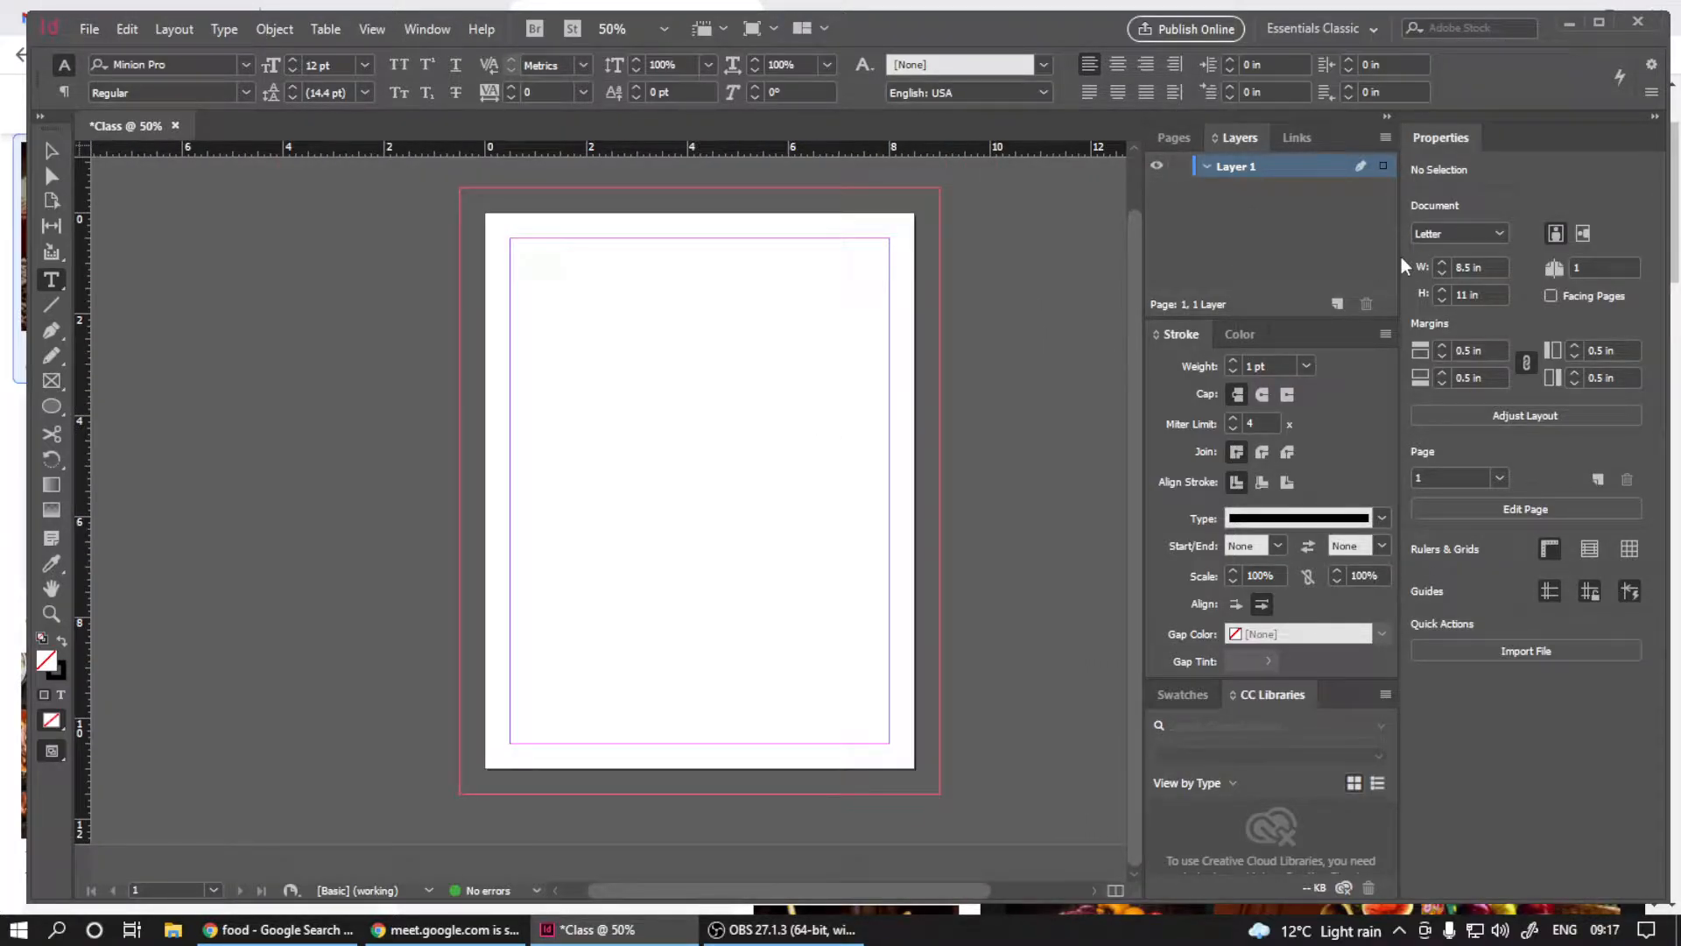
pyautogui.scroll(1, 823, 448)
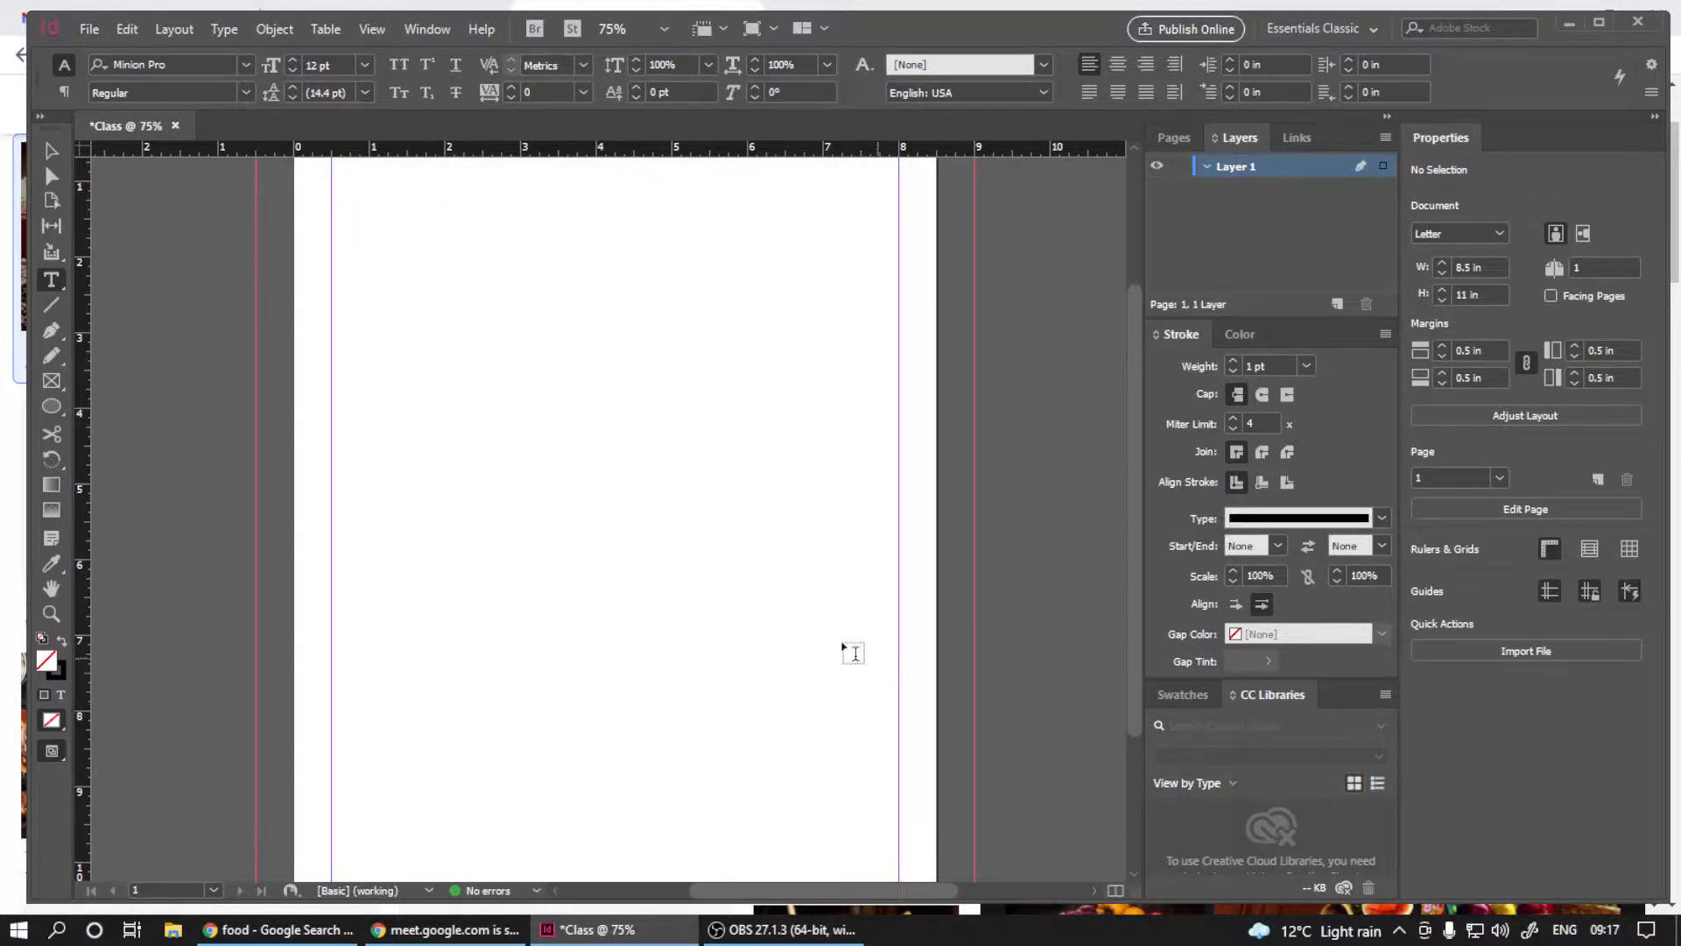
pyautogui.scroll(-1, 814, 631)
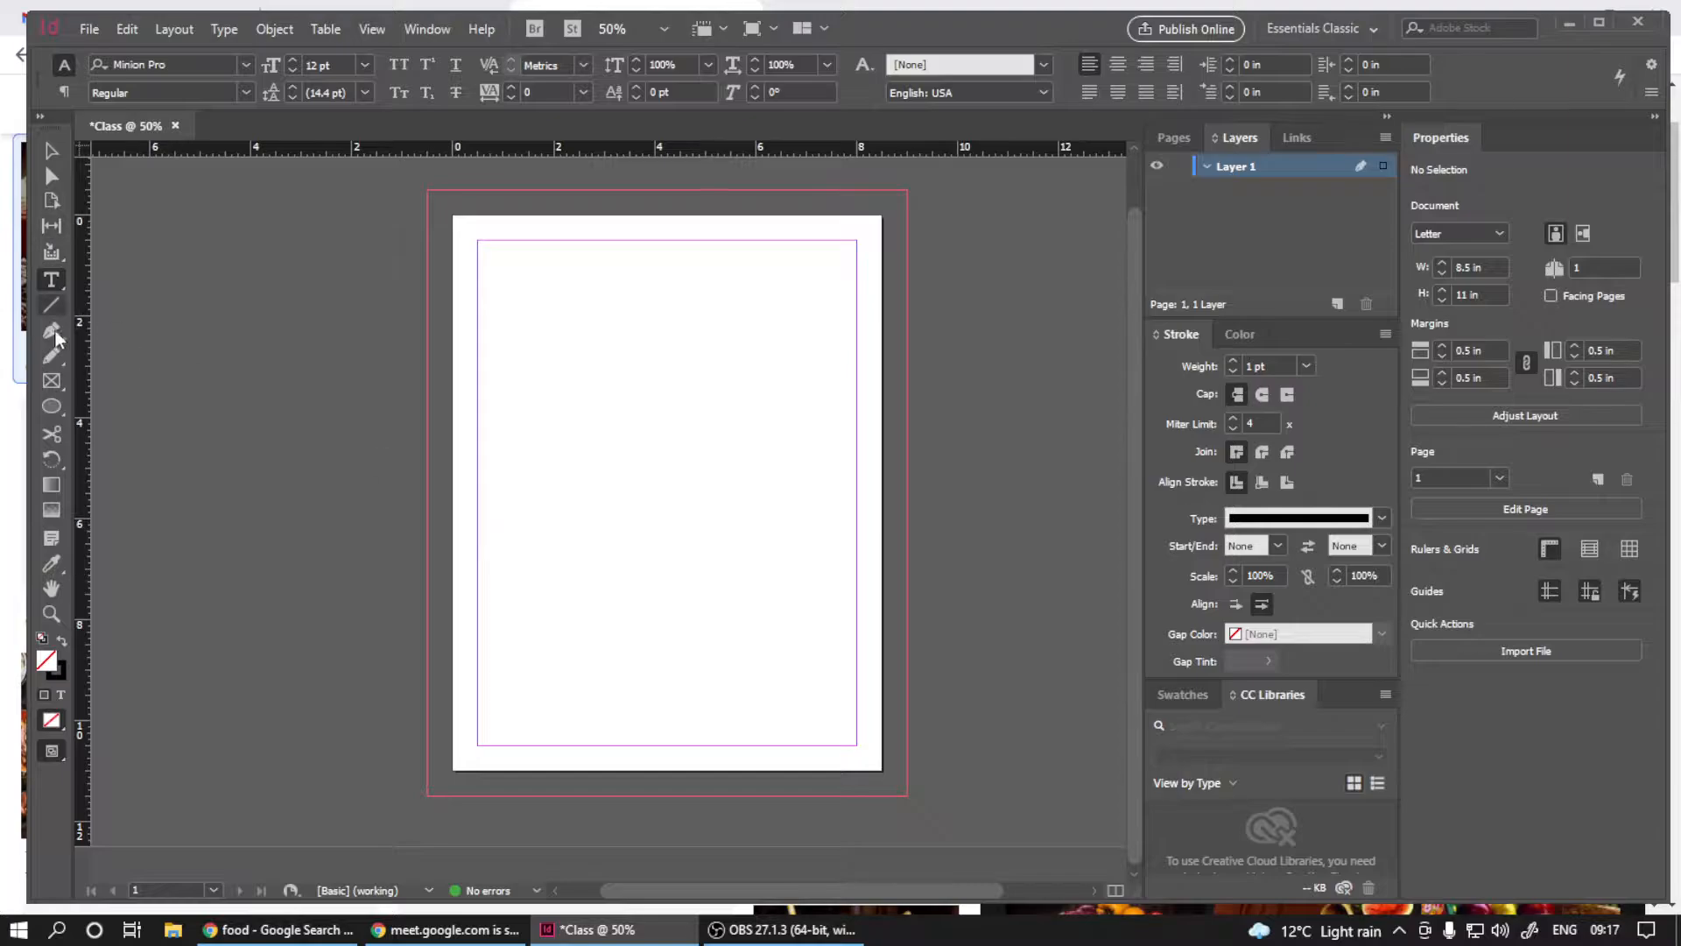
# - Draw a 9.5 by 12 in rectangle with the Rectangle Tool, covering the page out to the bleed guides on all sides
pyautogui.click(52, 408)
pyautogui.rightClick(54, 419)
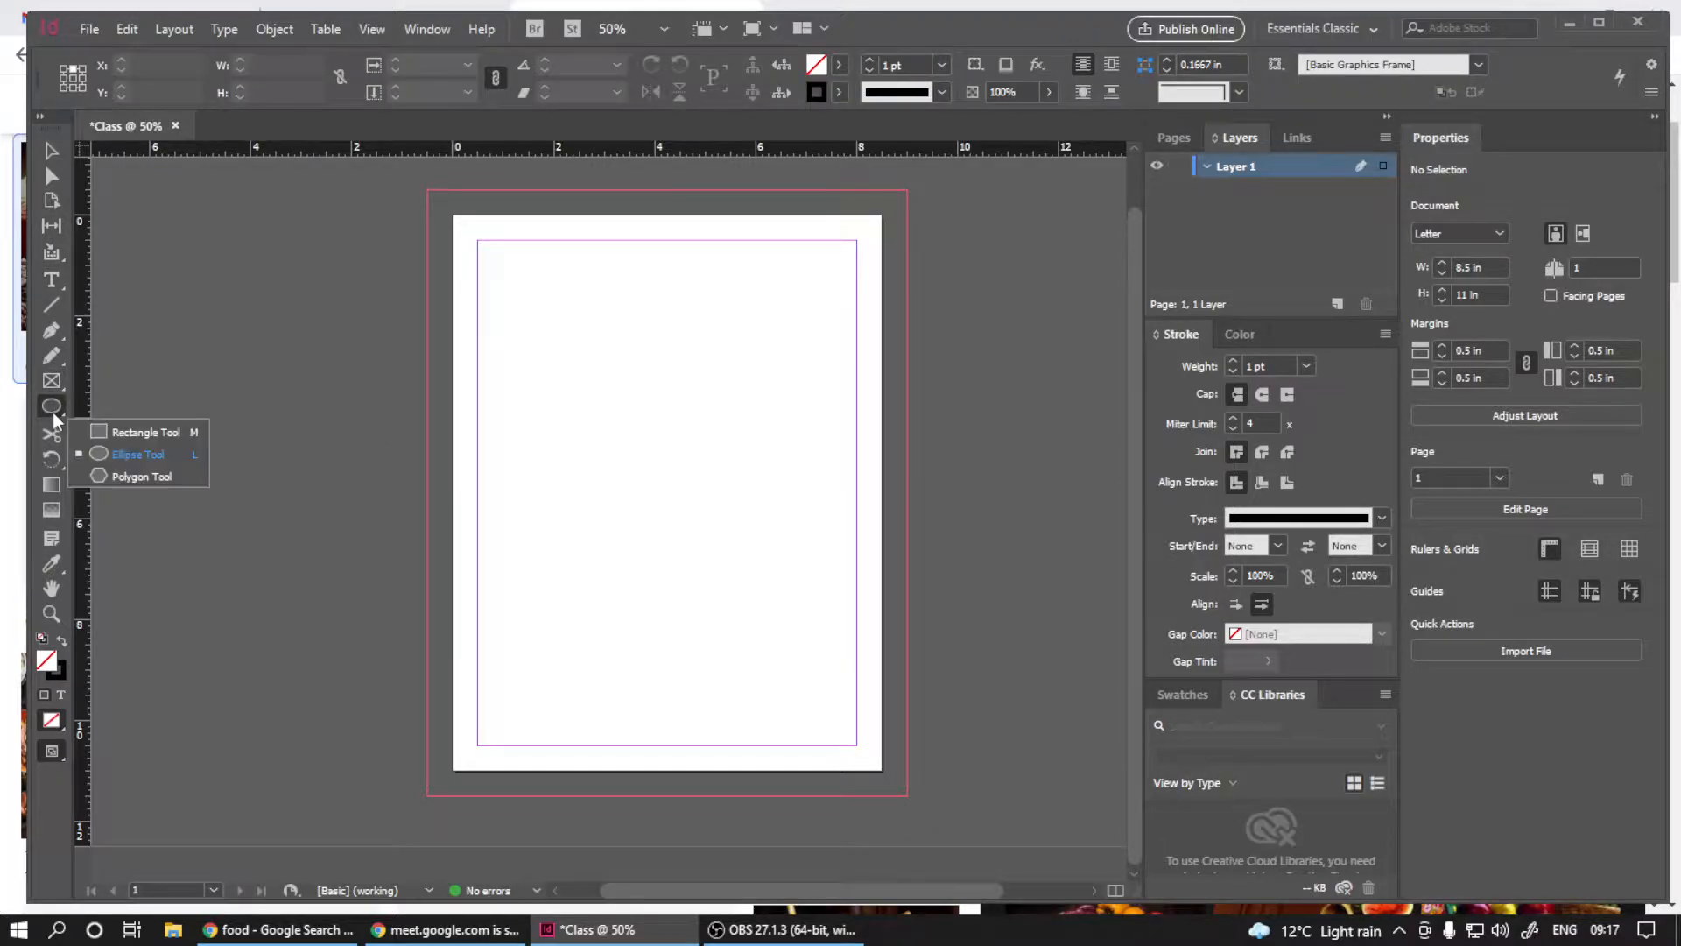
pyautogui.click(53, 418)
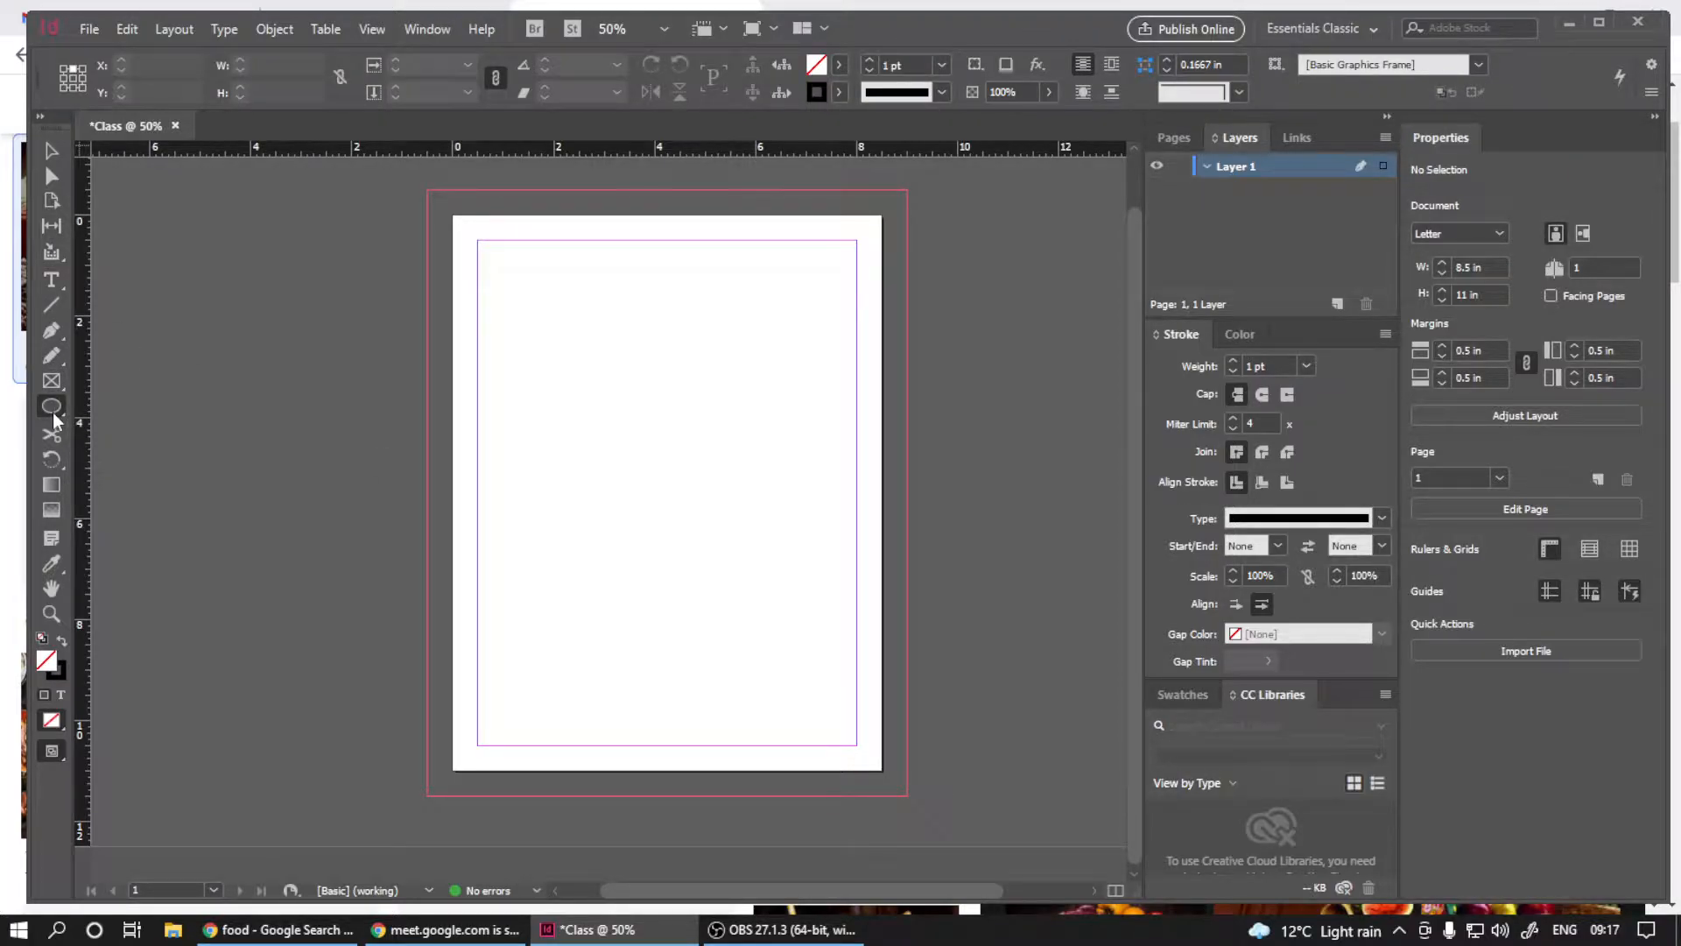
pyautogui.rightClick(53, 421)
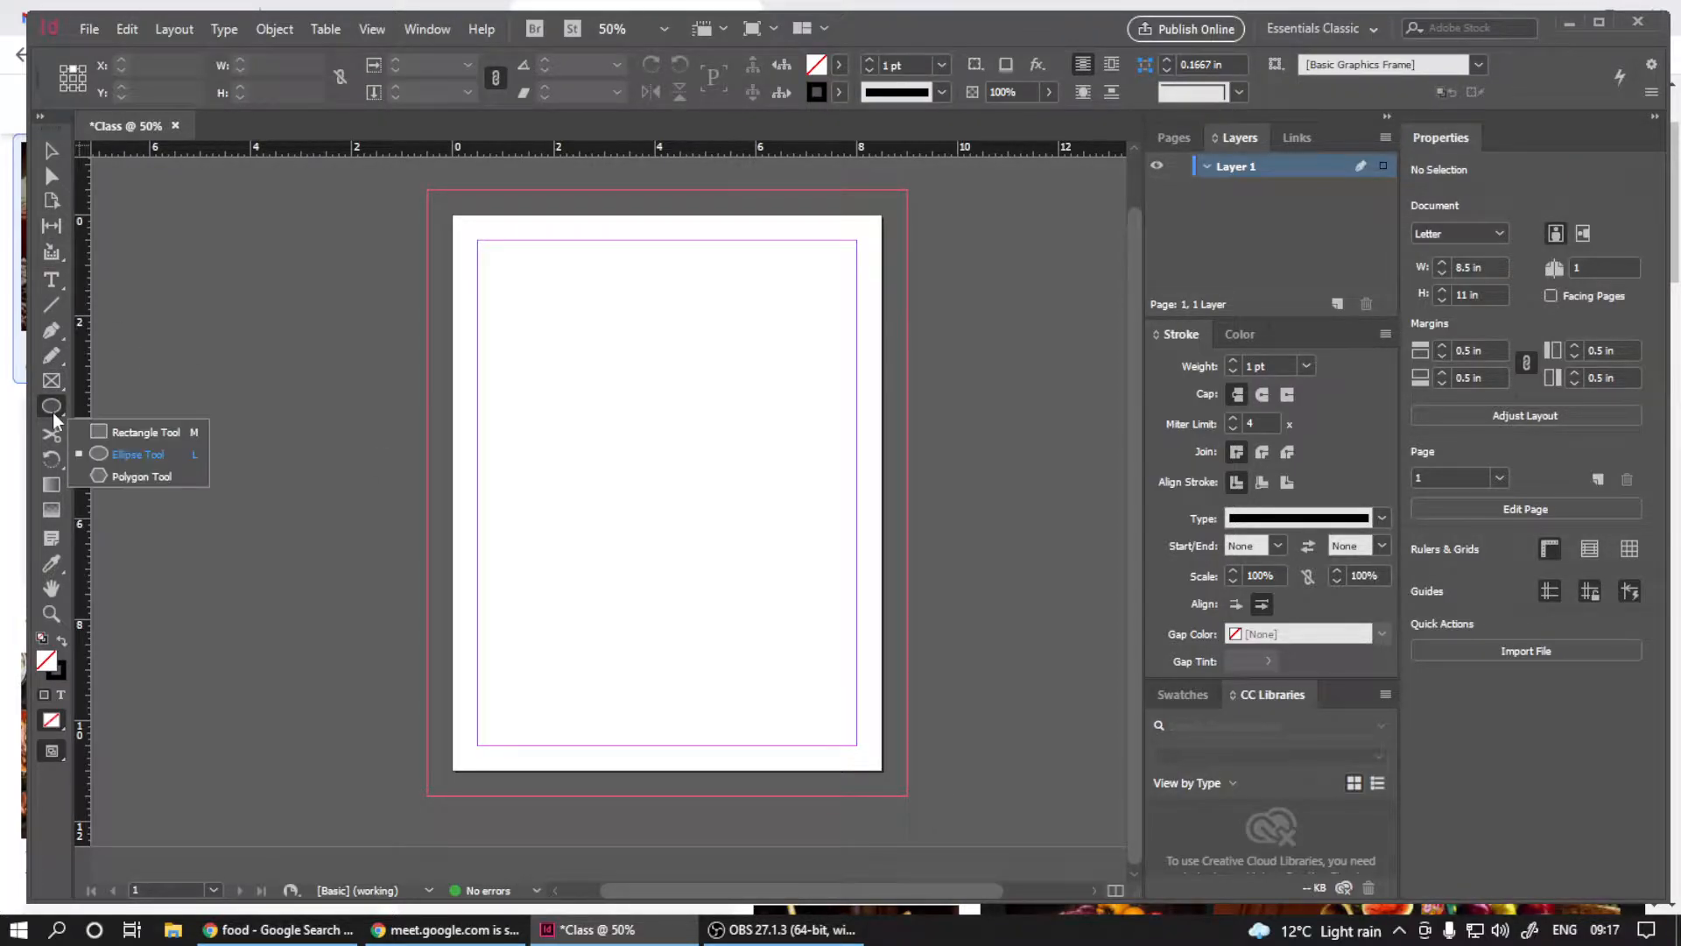
pyautogui.click(112, 435)
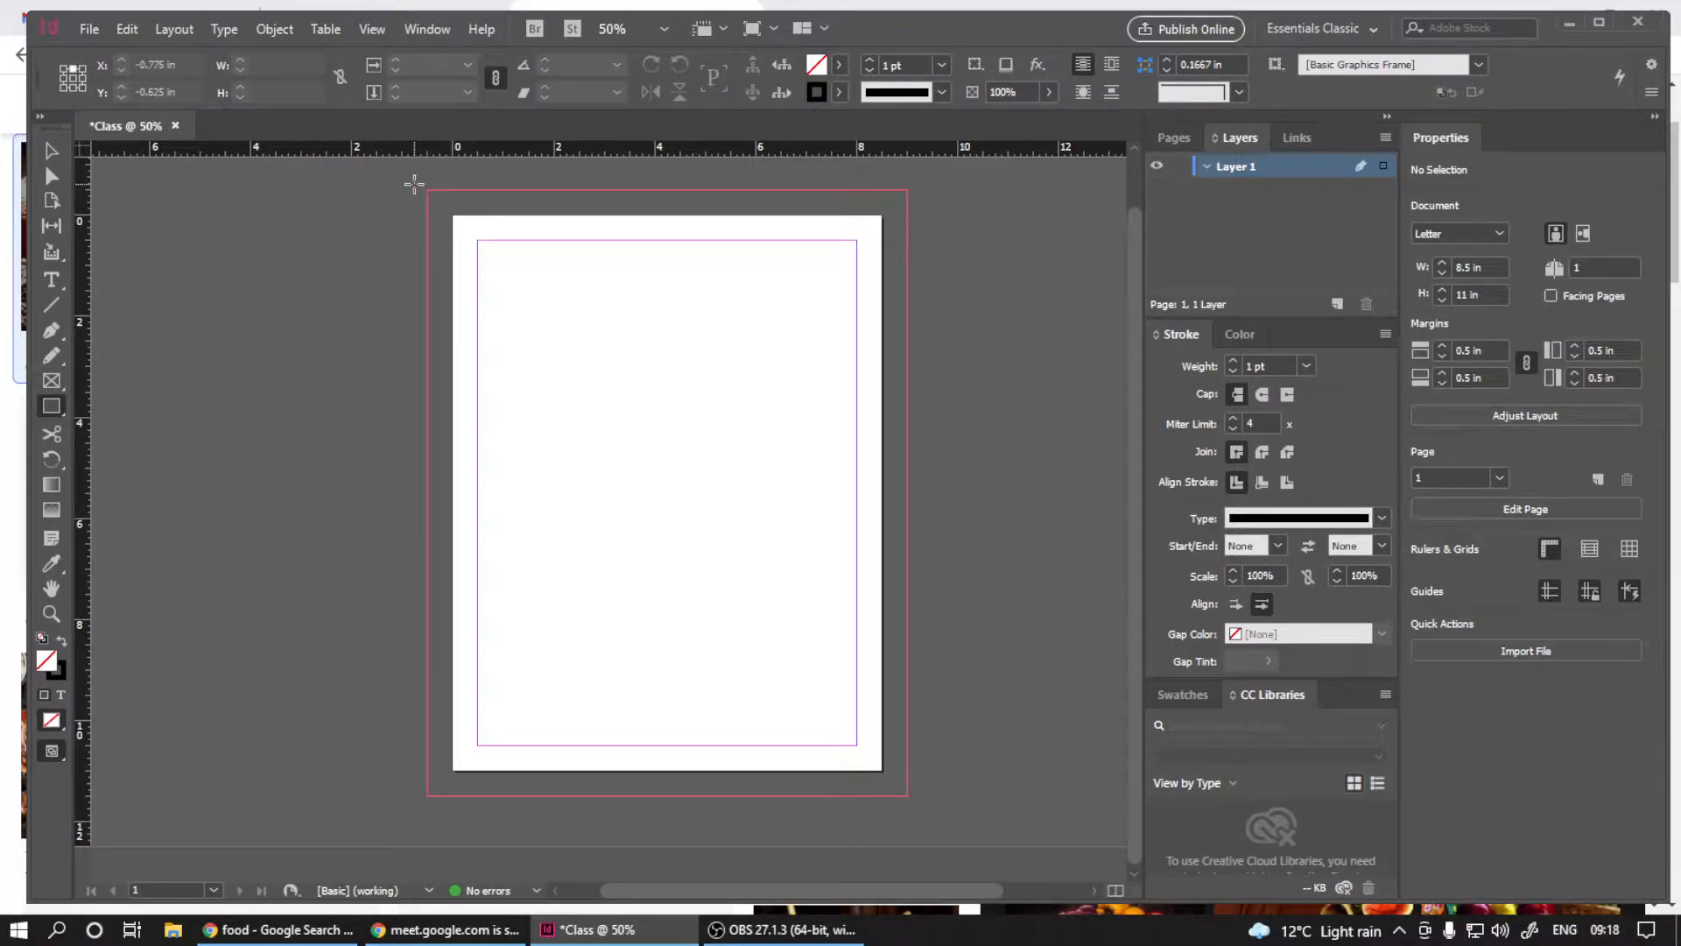
pyautogui.moveTo(427, 189); pyautogui.dragTo(907, 795)
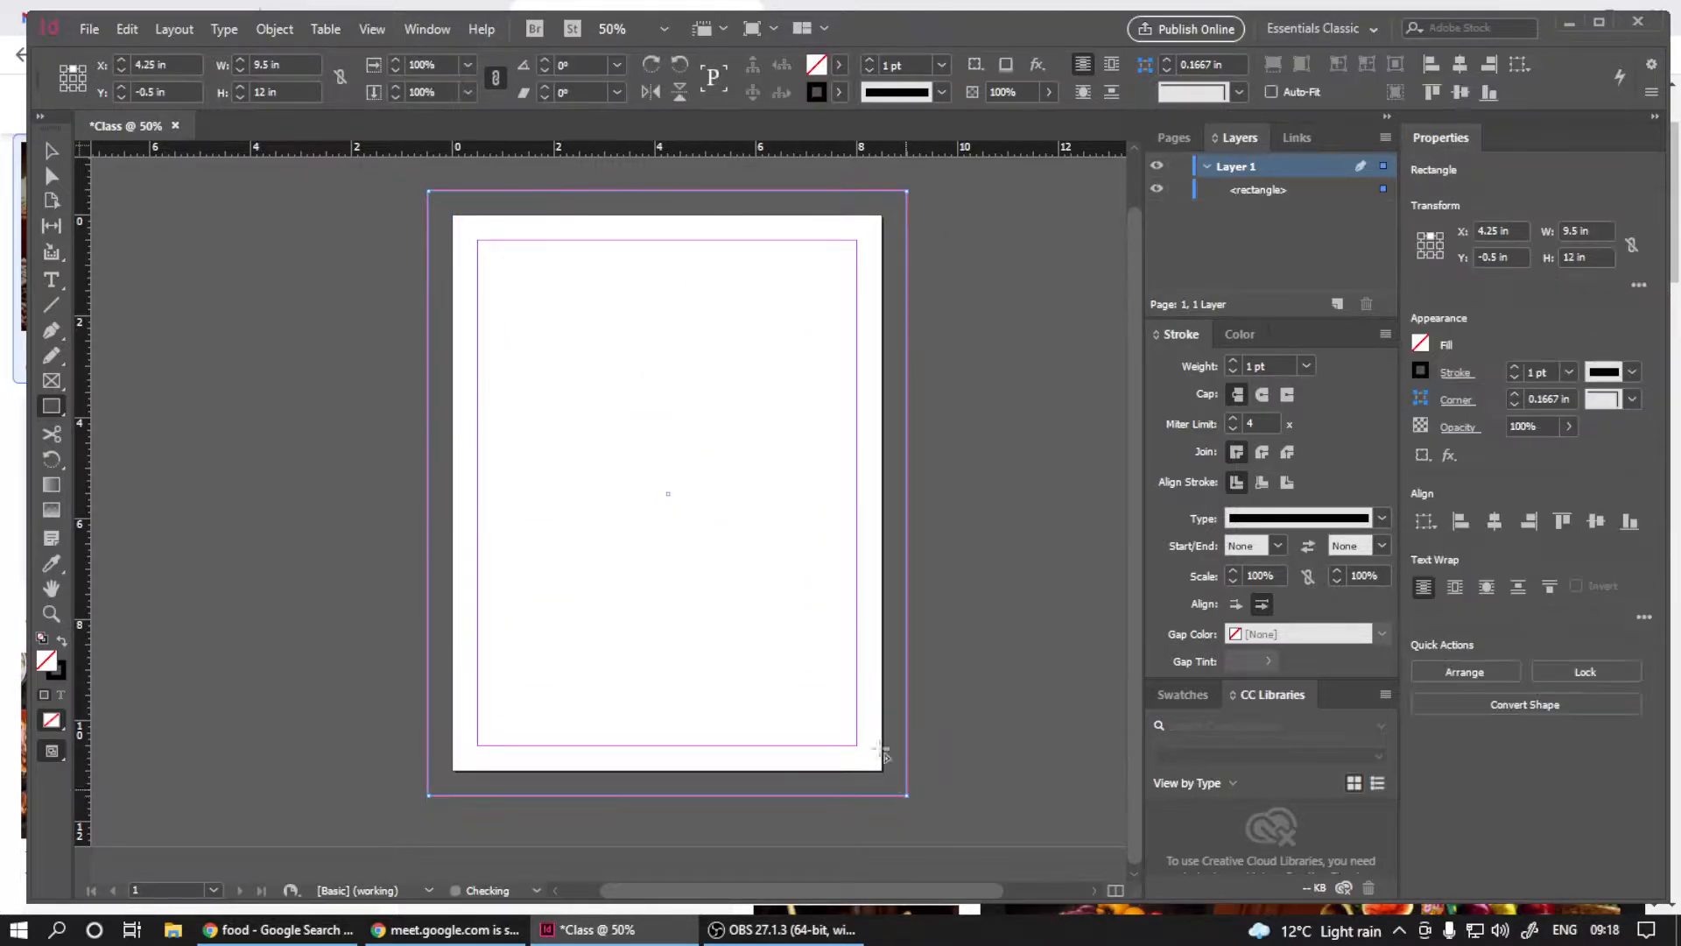
# - Fill the rectangle with blue 007aff and deselect it
pyautogui.doubleClick(53, 665)
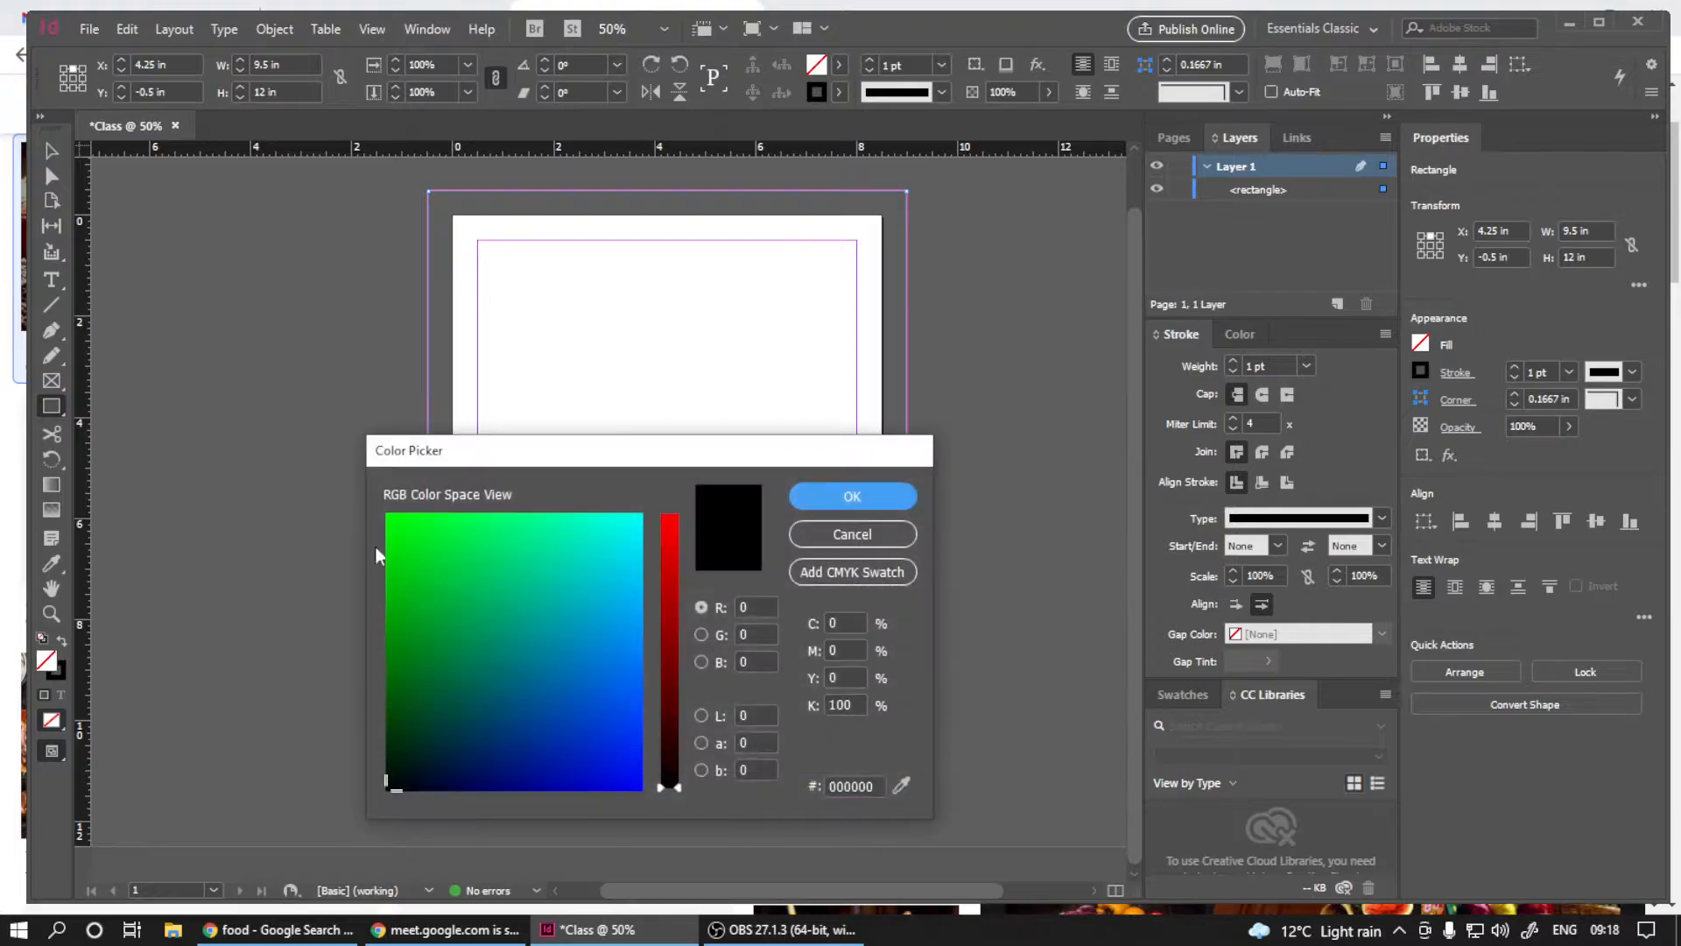
pyautogui.moveTo(488, 645); pyautogui.dragTo(395, 698)
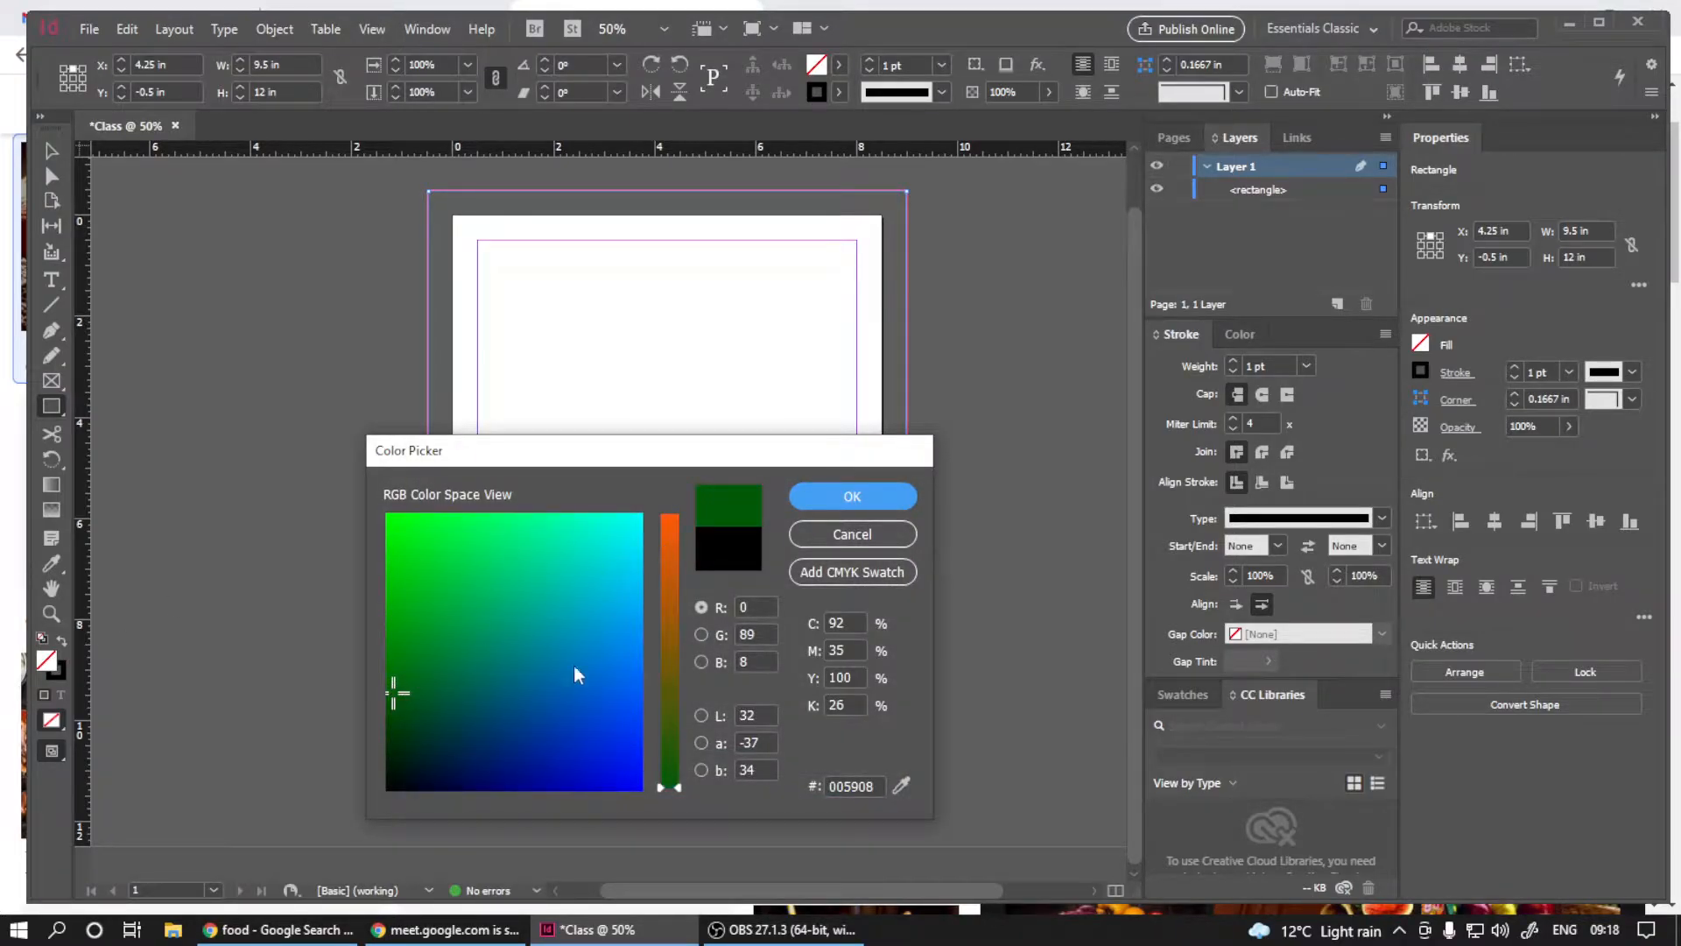
pyautogui.moveTo(618, 640)
pyautogui.mouseDown()
pyautogui.moveTo(639, 631)
pyautogui.moveTo(642, 657)
pyautogui.mouseUp()
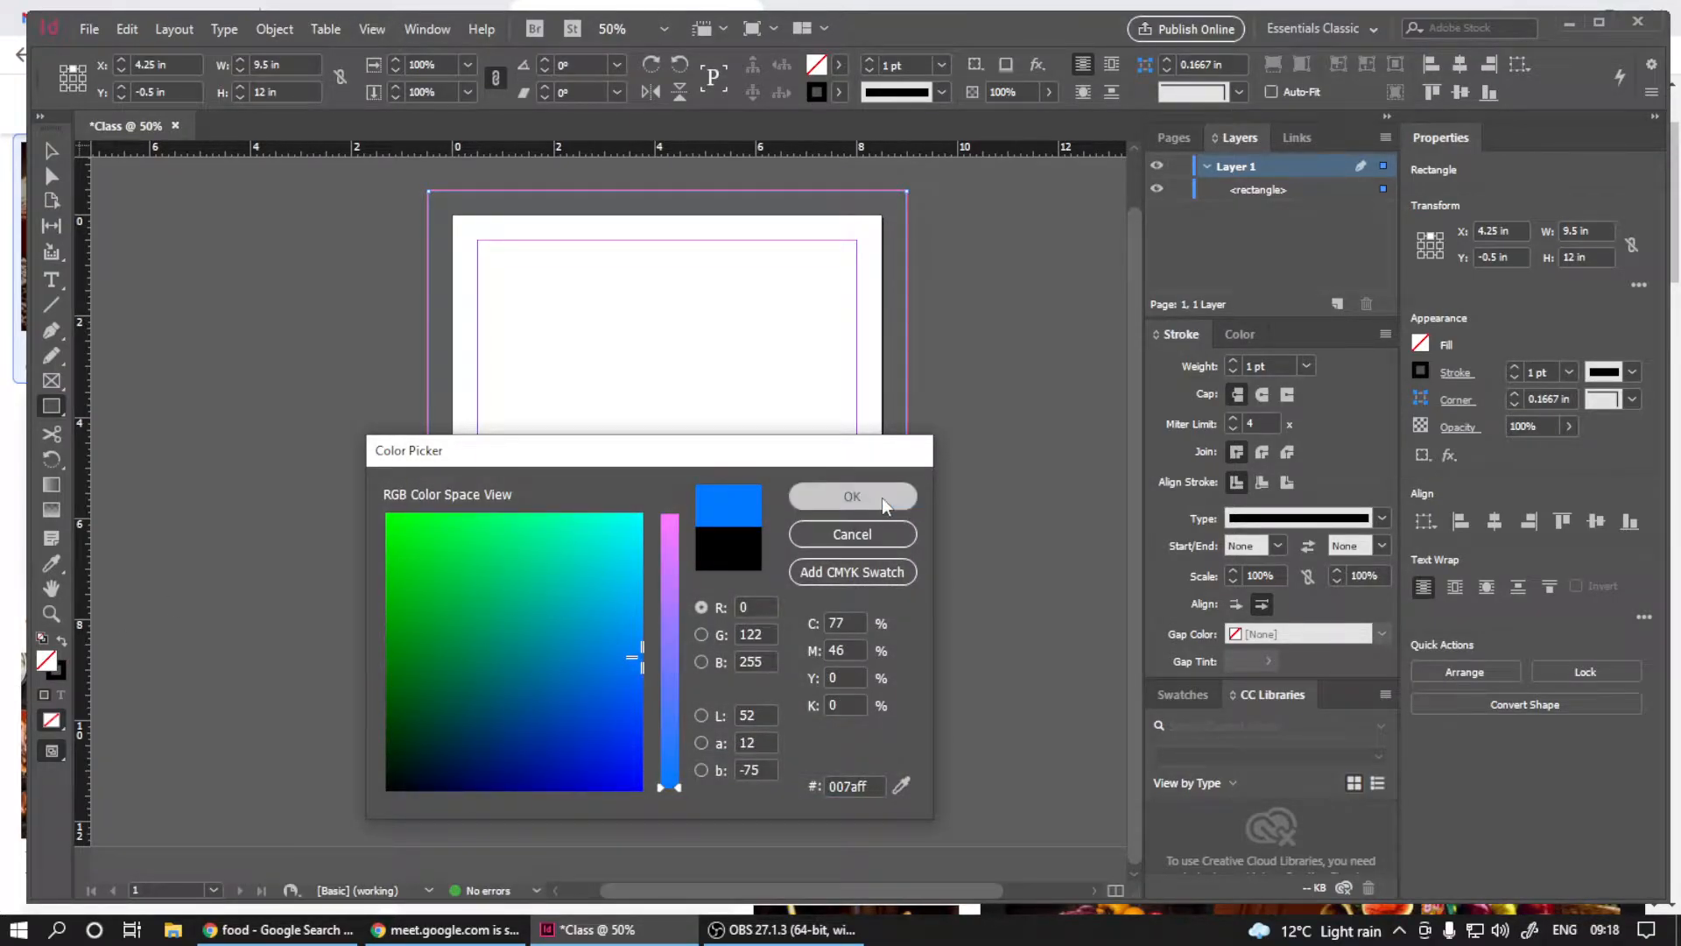
pyautogui.click(885, 505)
pyautogui.click(51, 151)
pyautogui.click(146, 307)
# - Examine the blue rectangle's coverage of the margins, page edge and bleed area from near and far
pyautogui.scroll(-1, 642, 491)
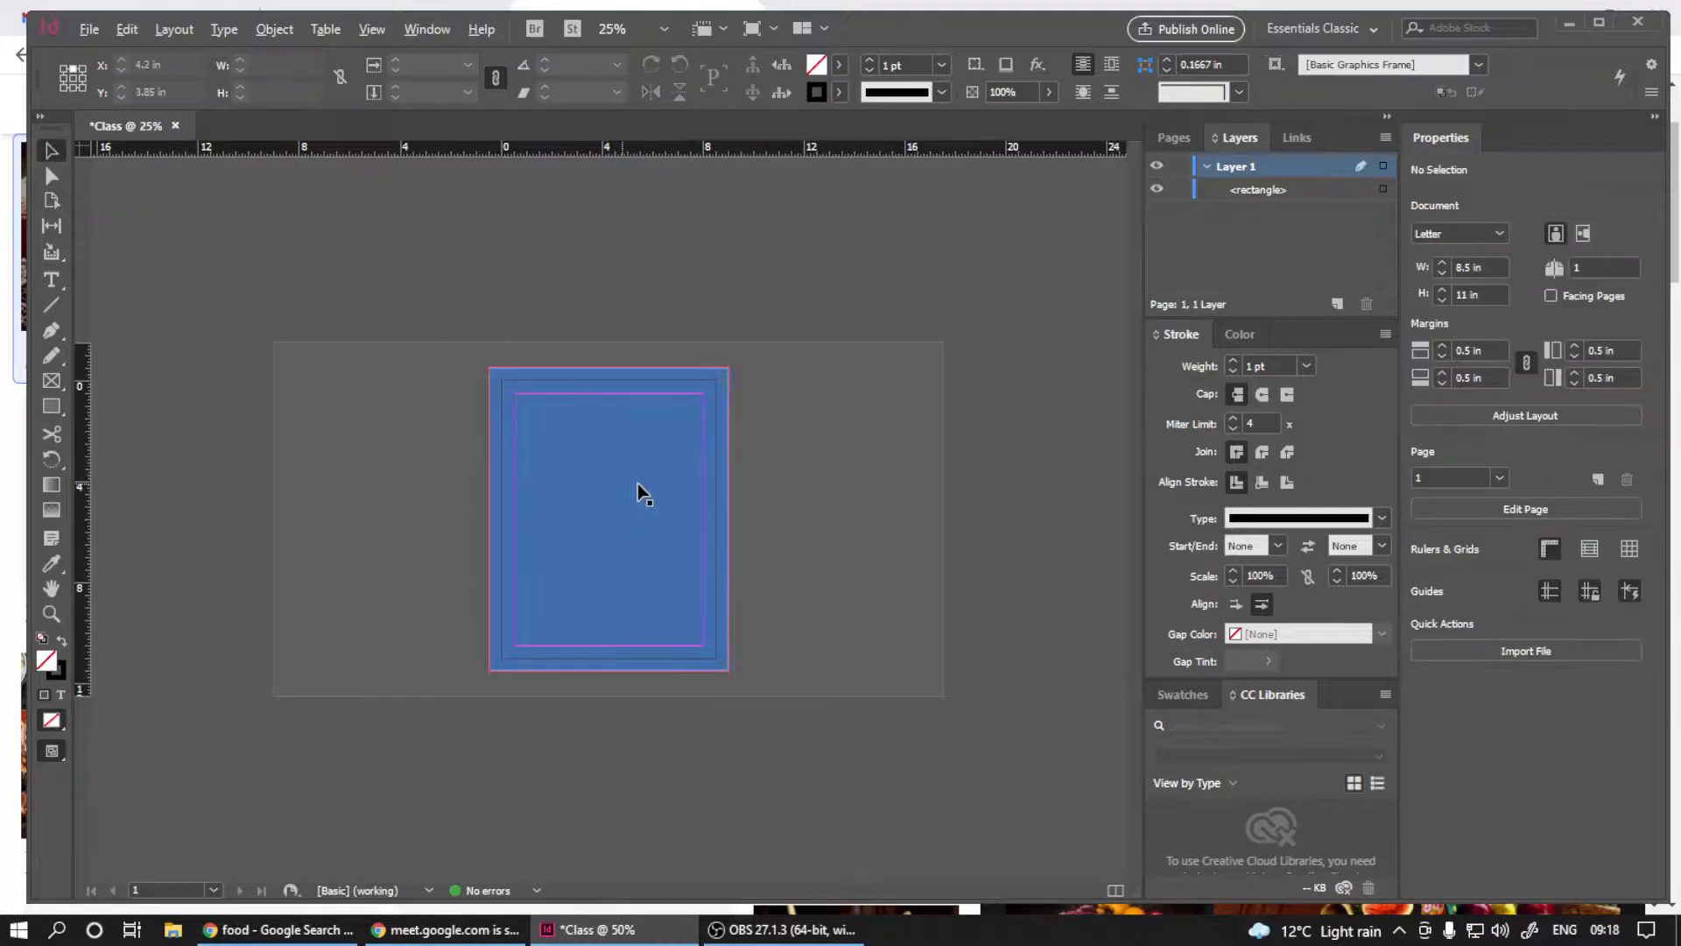
pyautogui.scroll(1, 642, 491)
pyautogui.hscroll(2, 785, 544)
pyautogui.scroll(1, 708, 475)
pyautogui.scroll(-1, 707, 484)
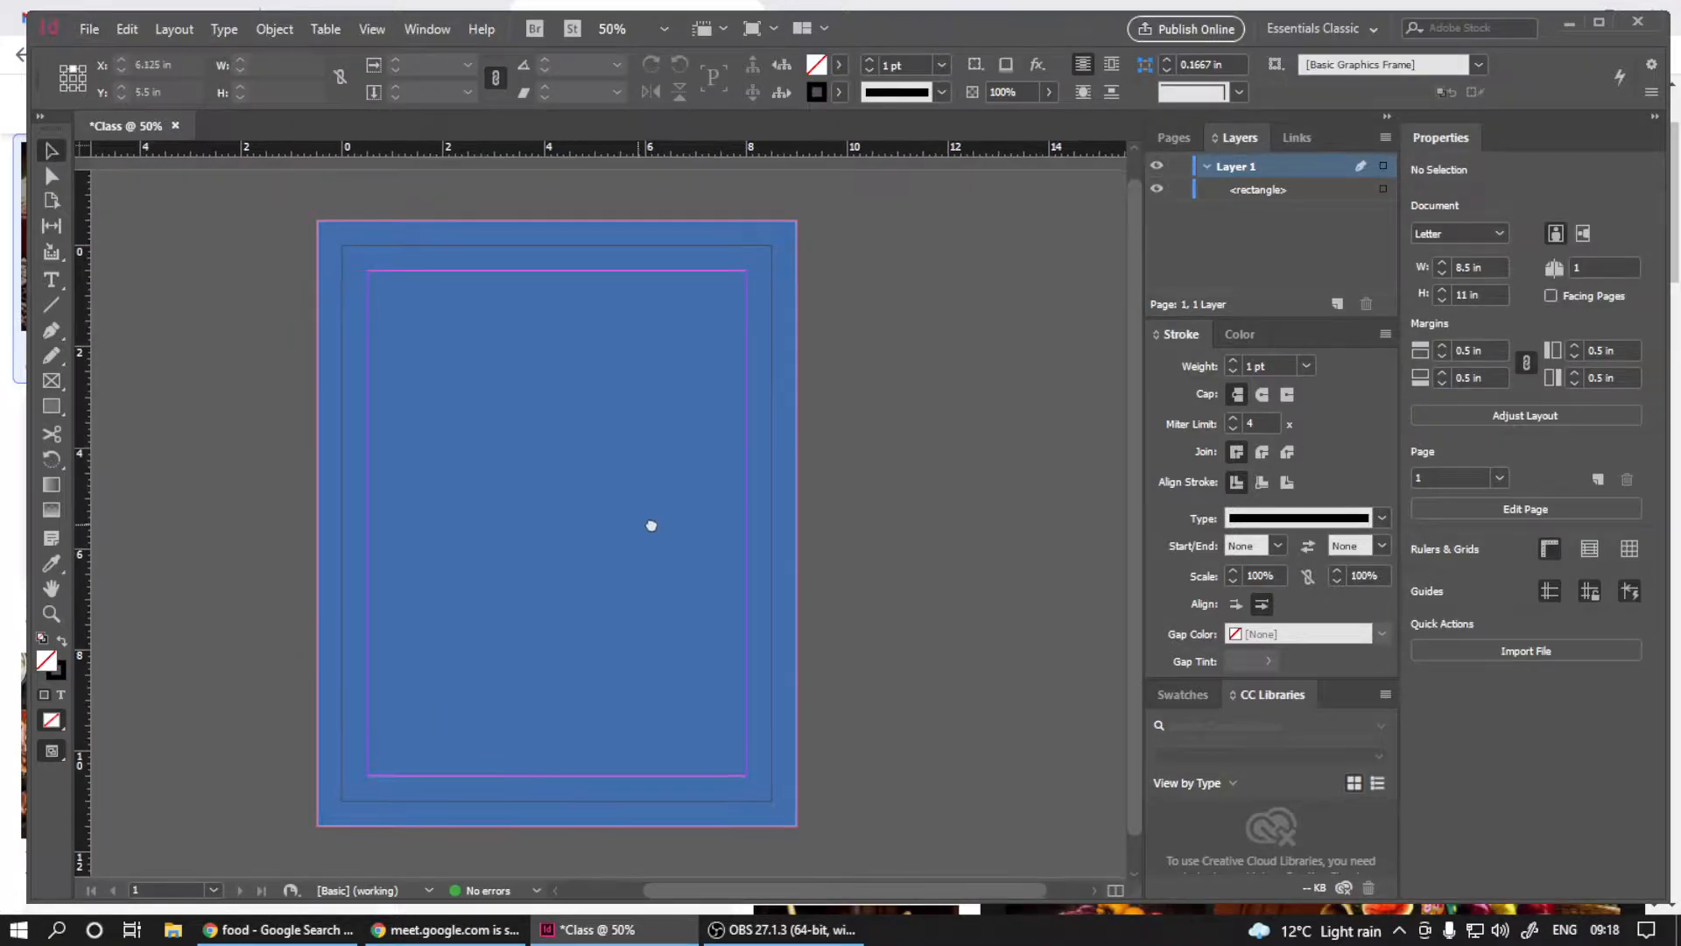
pyautogui.scroll(-1, 654, 525)
pyautogui.scroll(1, 619, 471)
pyautogui.moveTo(620, 472); pyautogui.dragTo(540, 487)
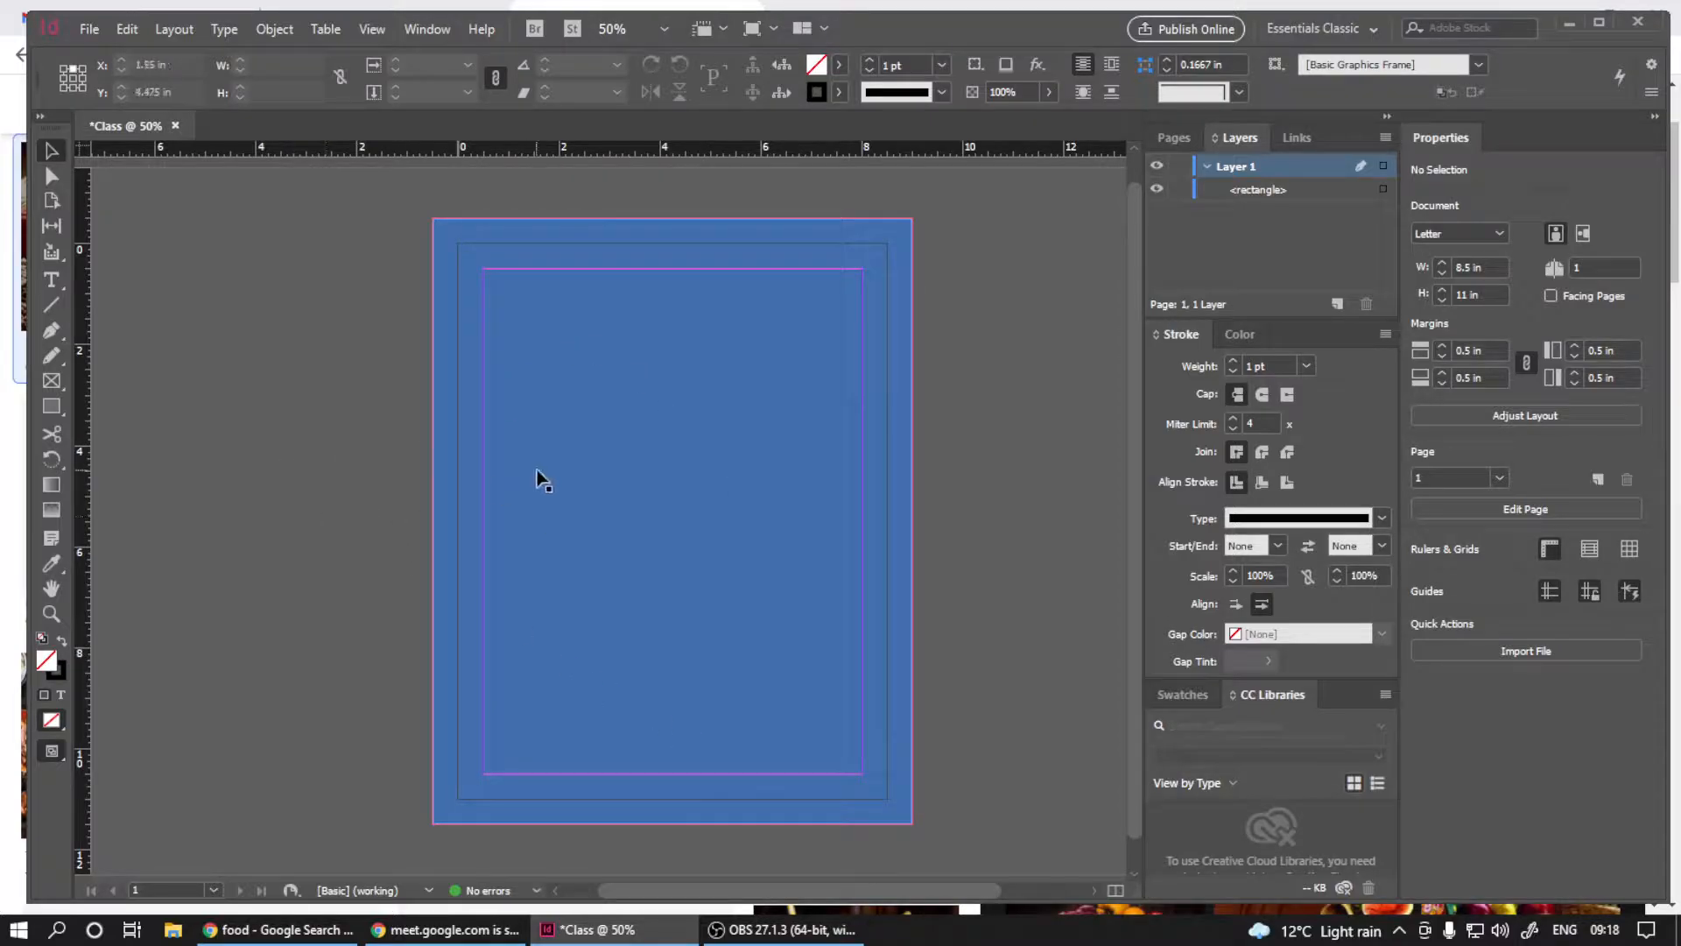
# - View the page in the Preview, Bleed, Slug and Presentation screen modes, then return to Normal mode
pyautogui.click(52, 754)
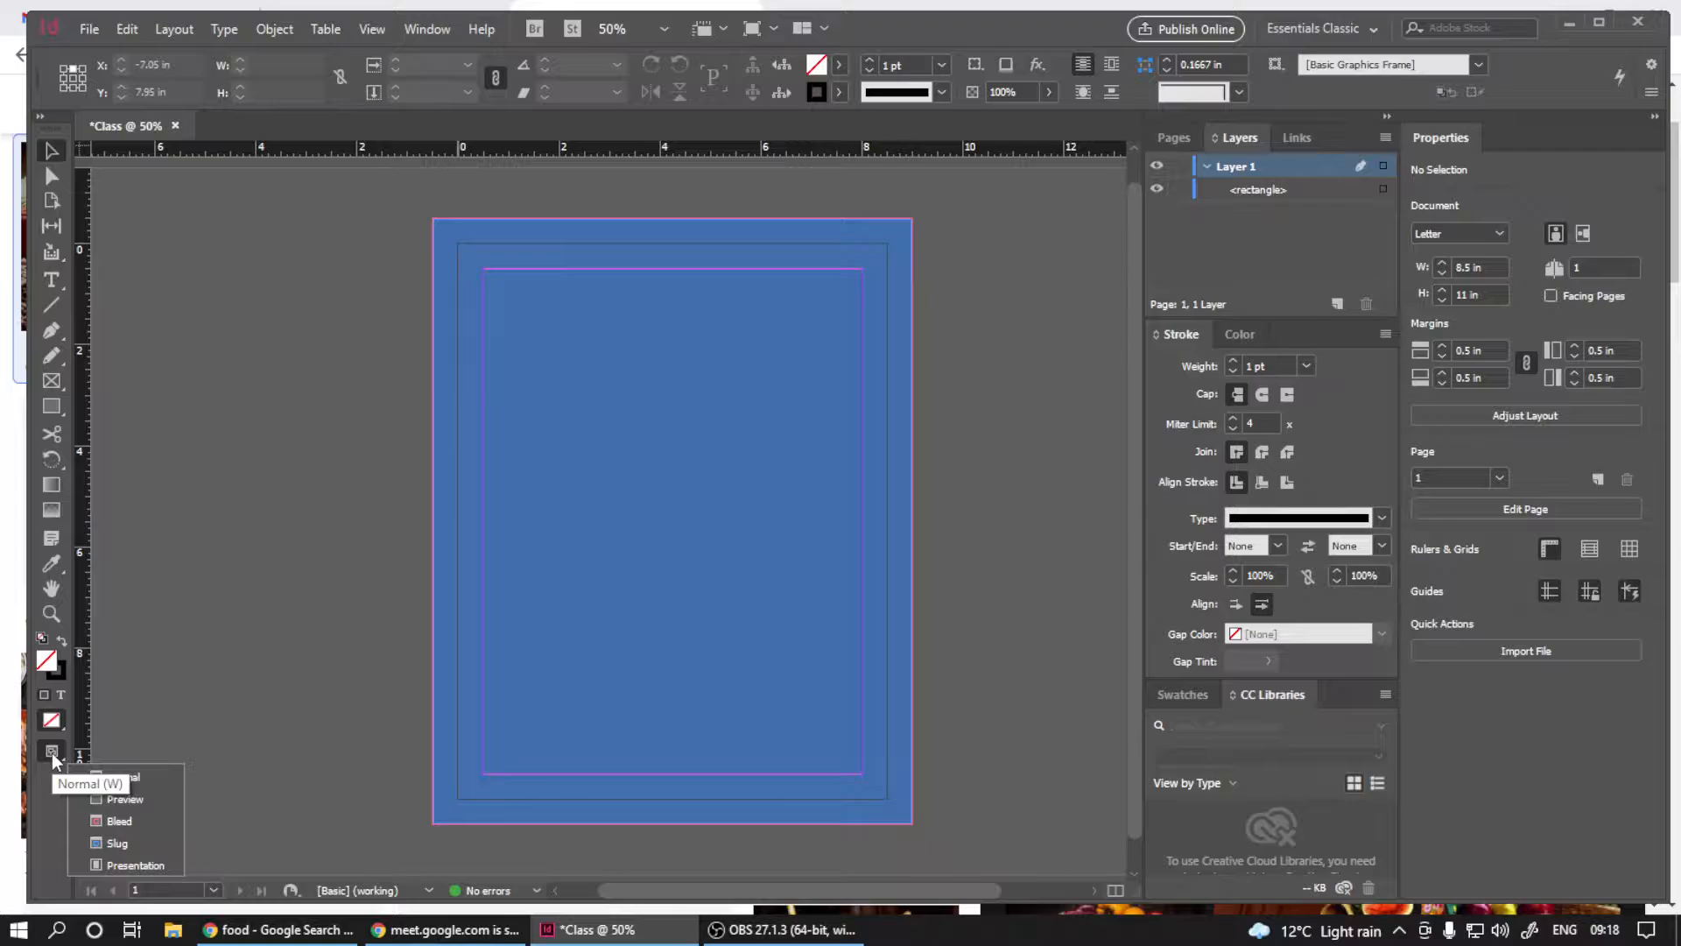
pyautogui.click(144, 801)
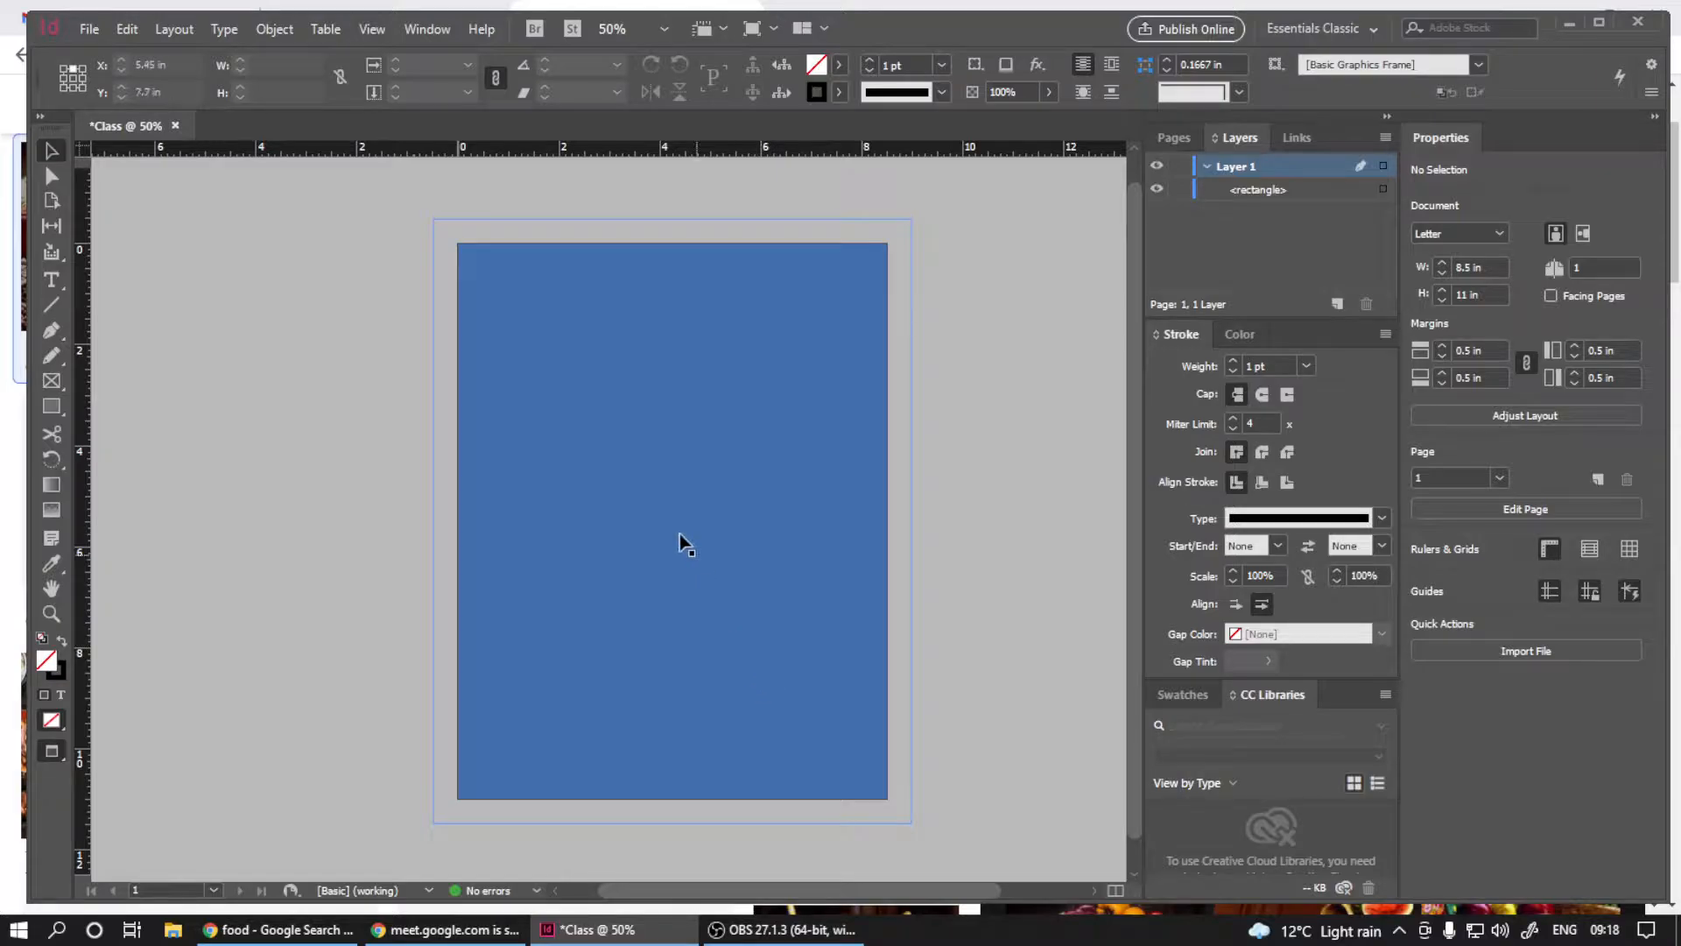
pyautogui.click(52, 753)
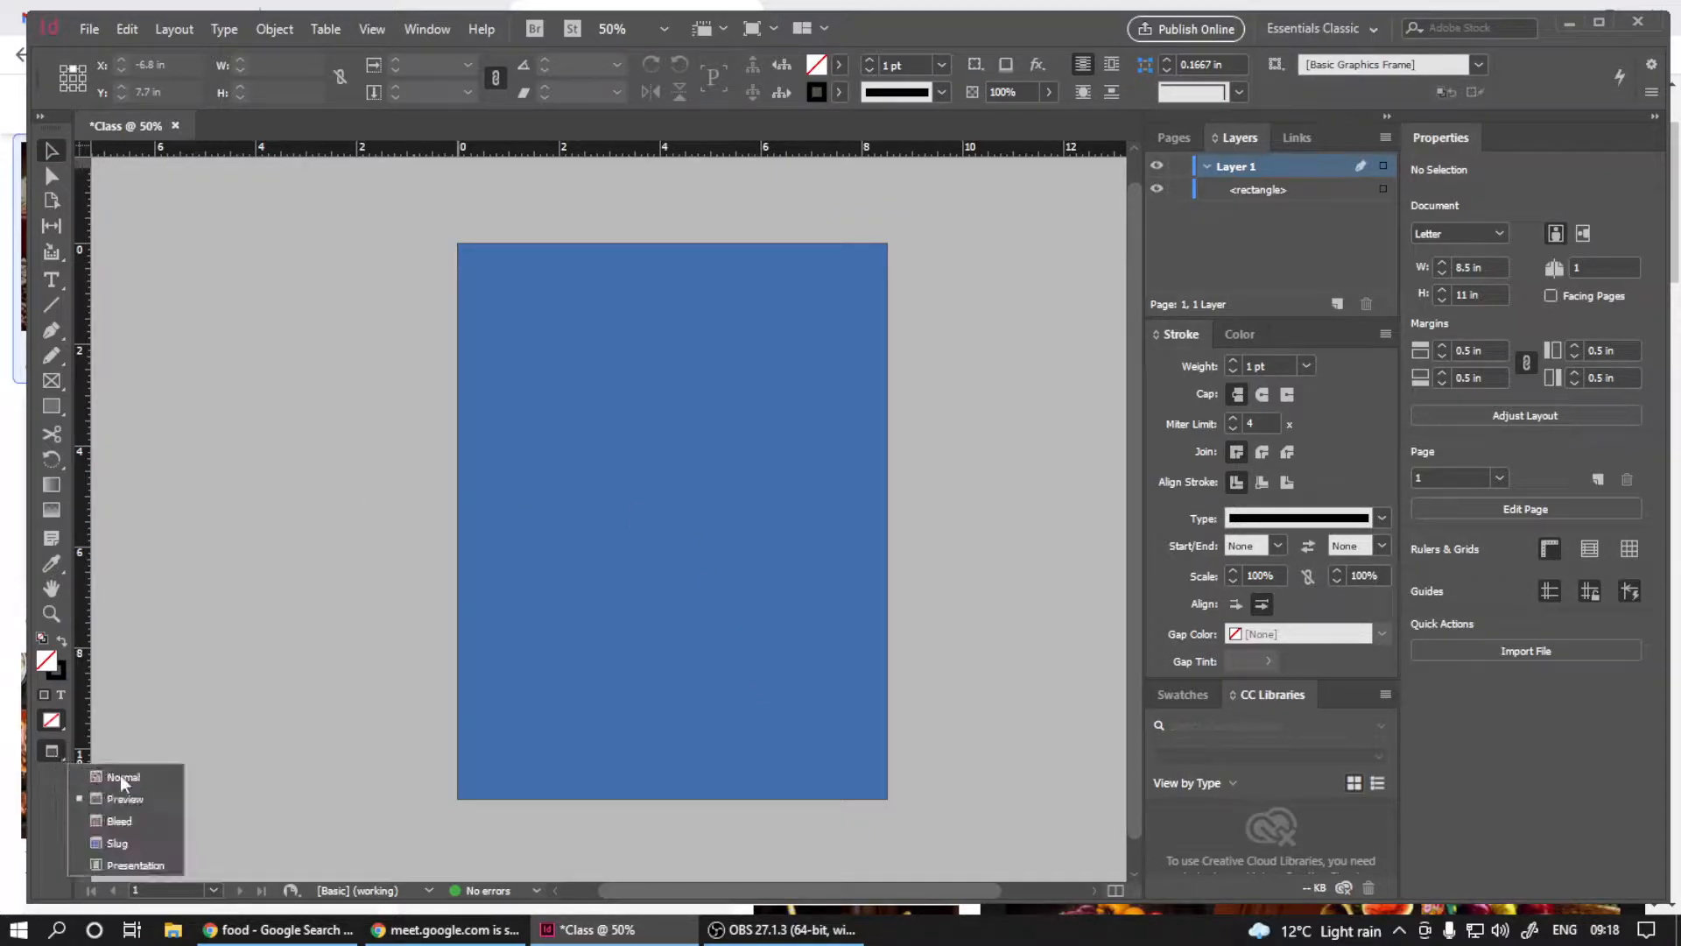
pyautogui.click(131, 824)
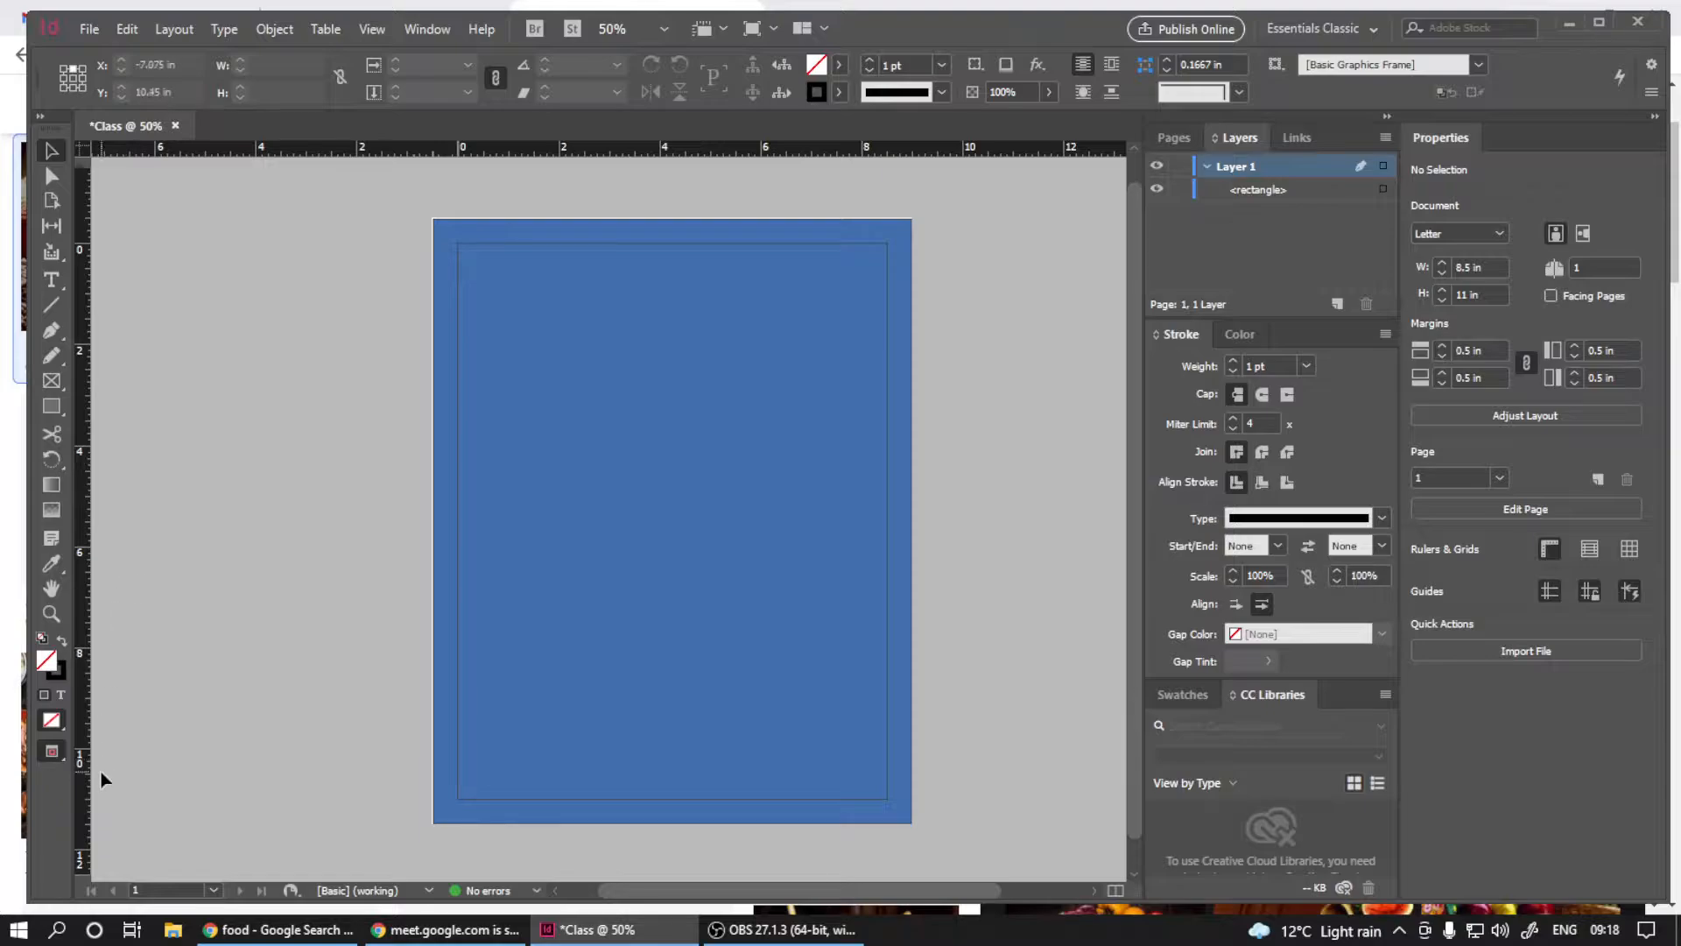
pyautogui.click(53, 758)
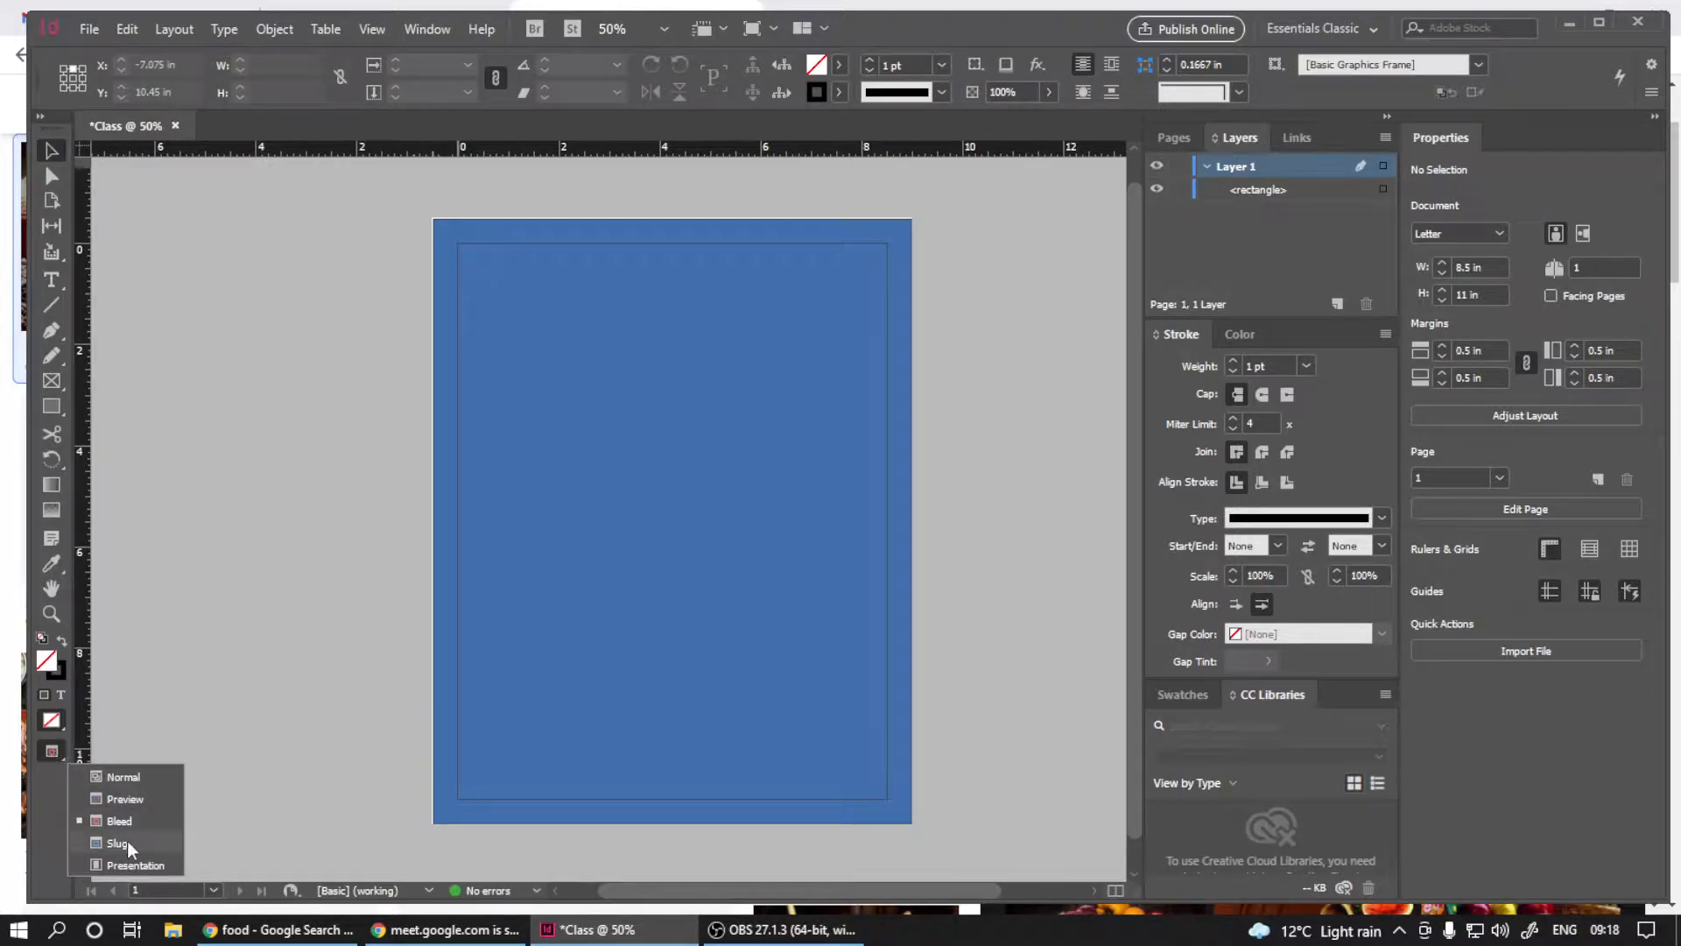
pyautogui.click(114, 792)
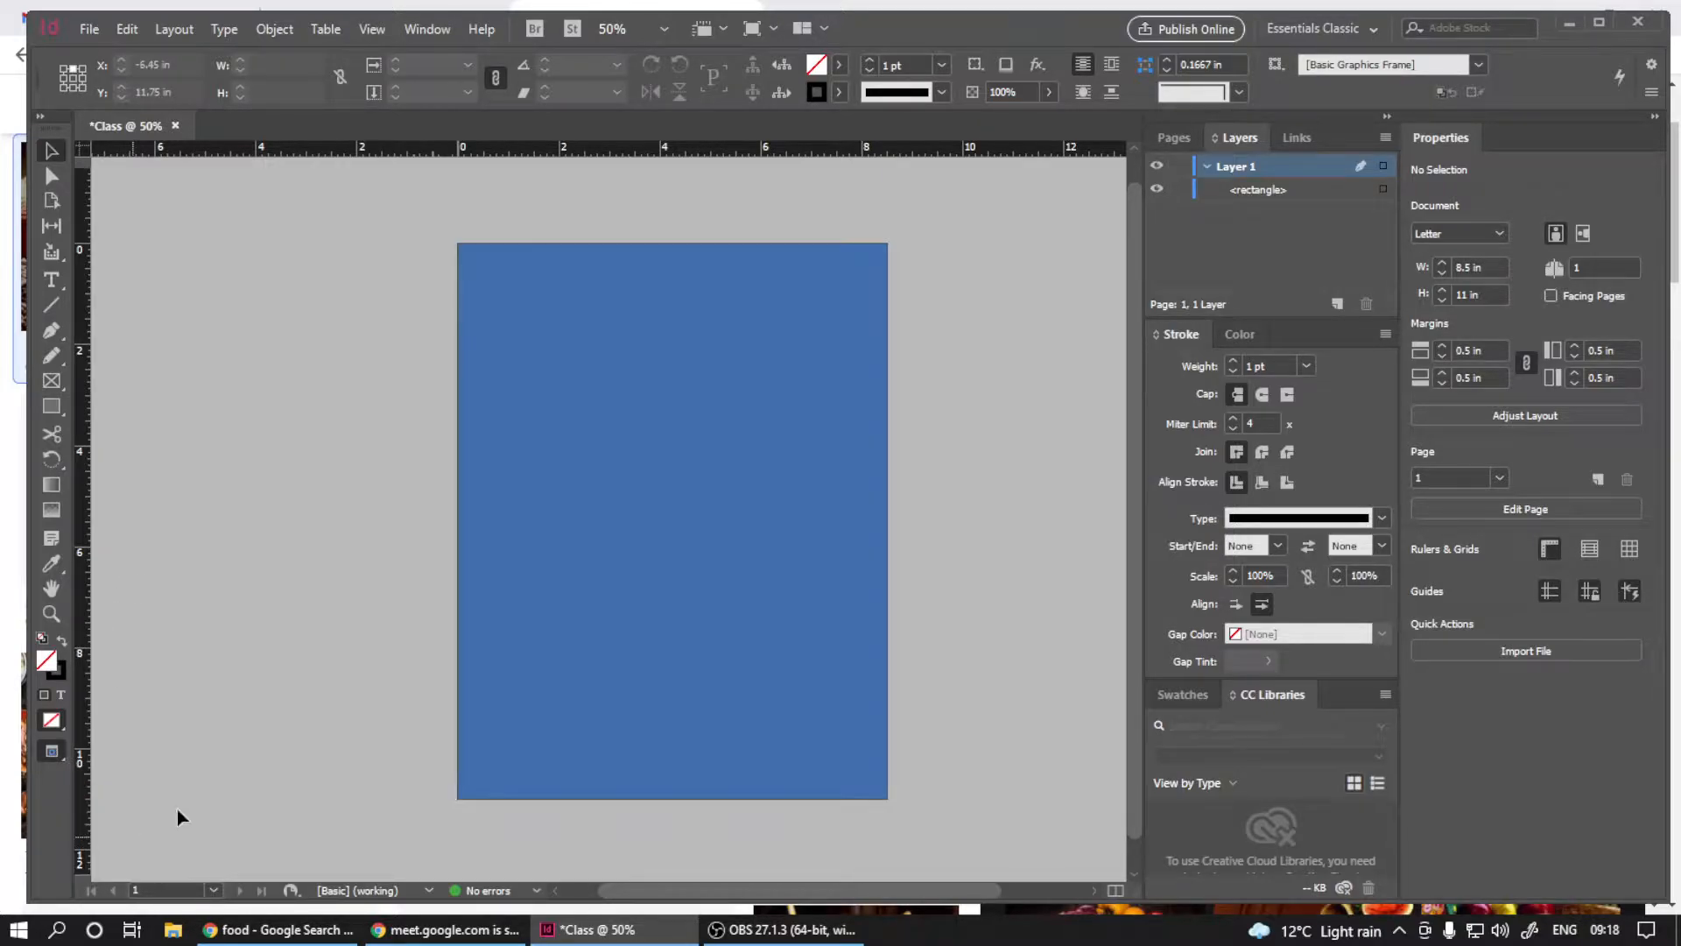
pyautogui.click(51, 754)
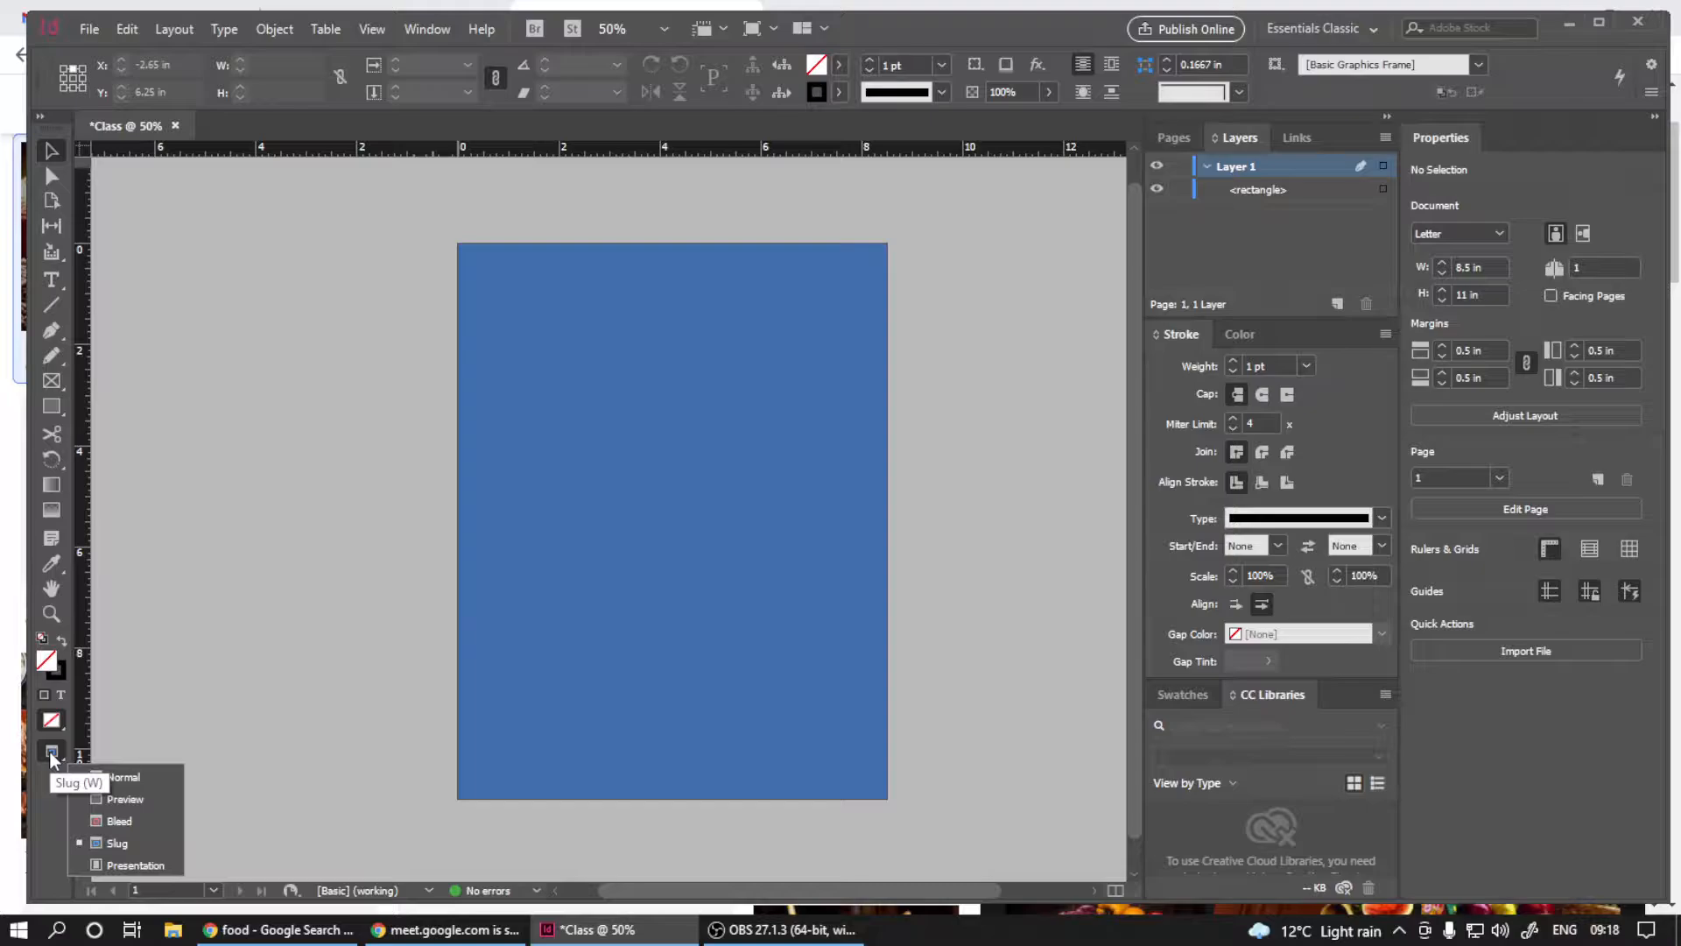
pyautogui.click(134, 865)
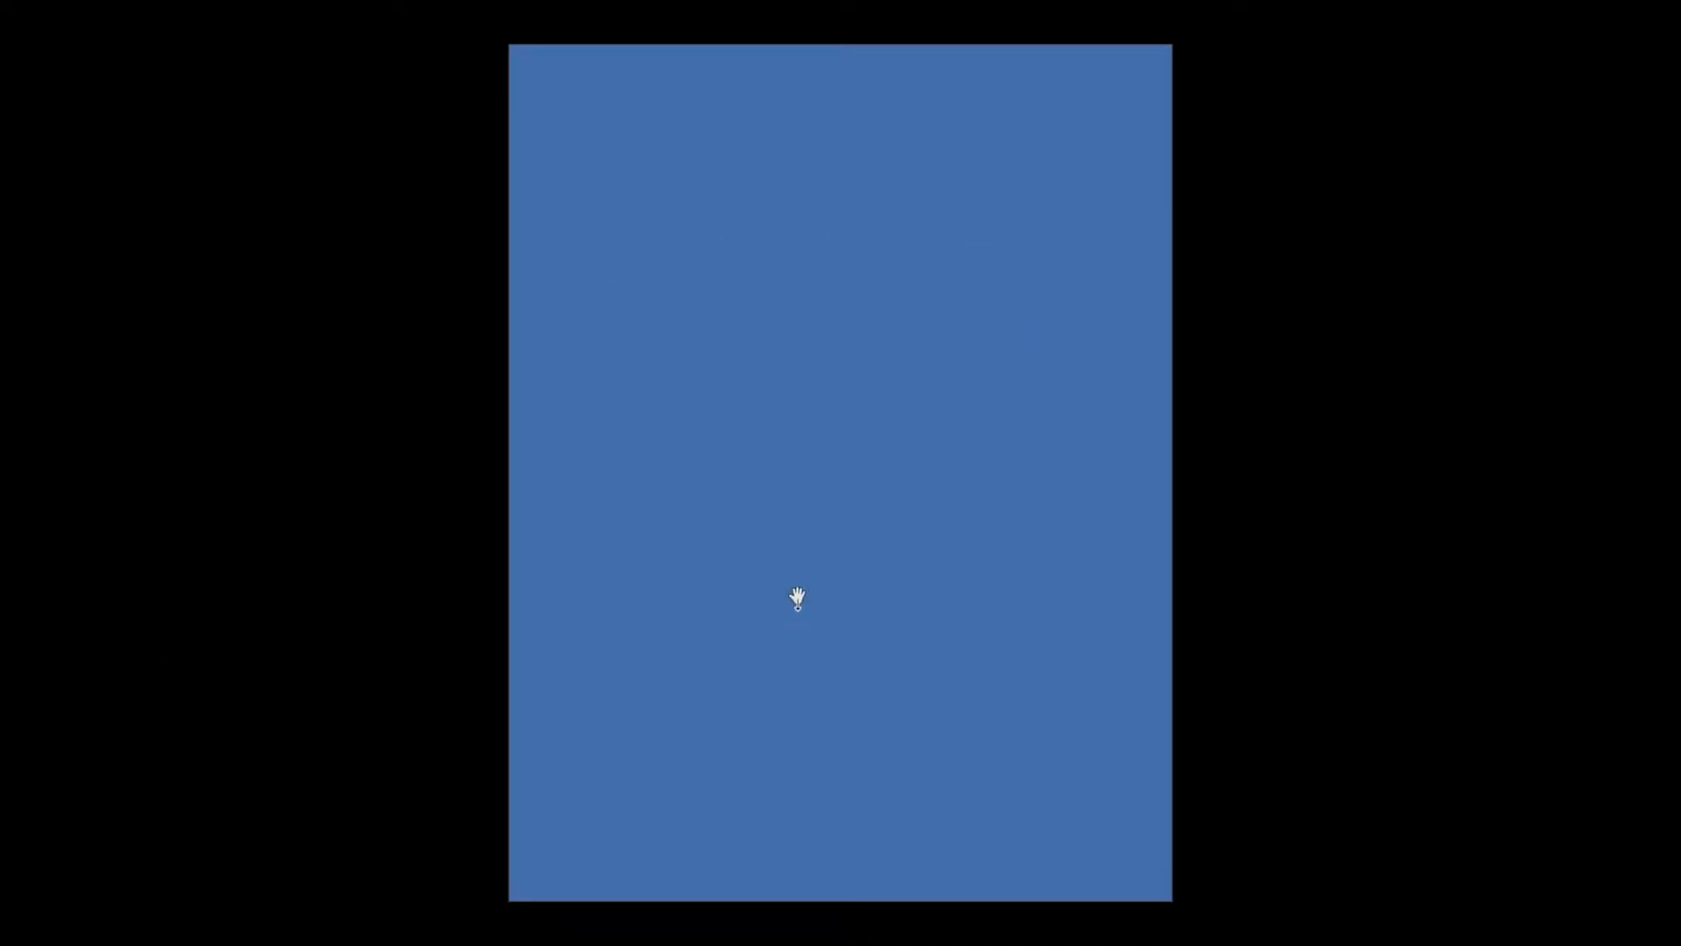
pyautogui.press('Escape')
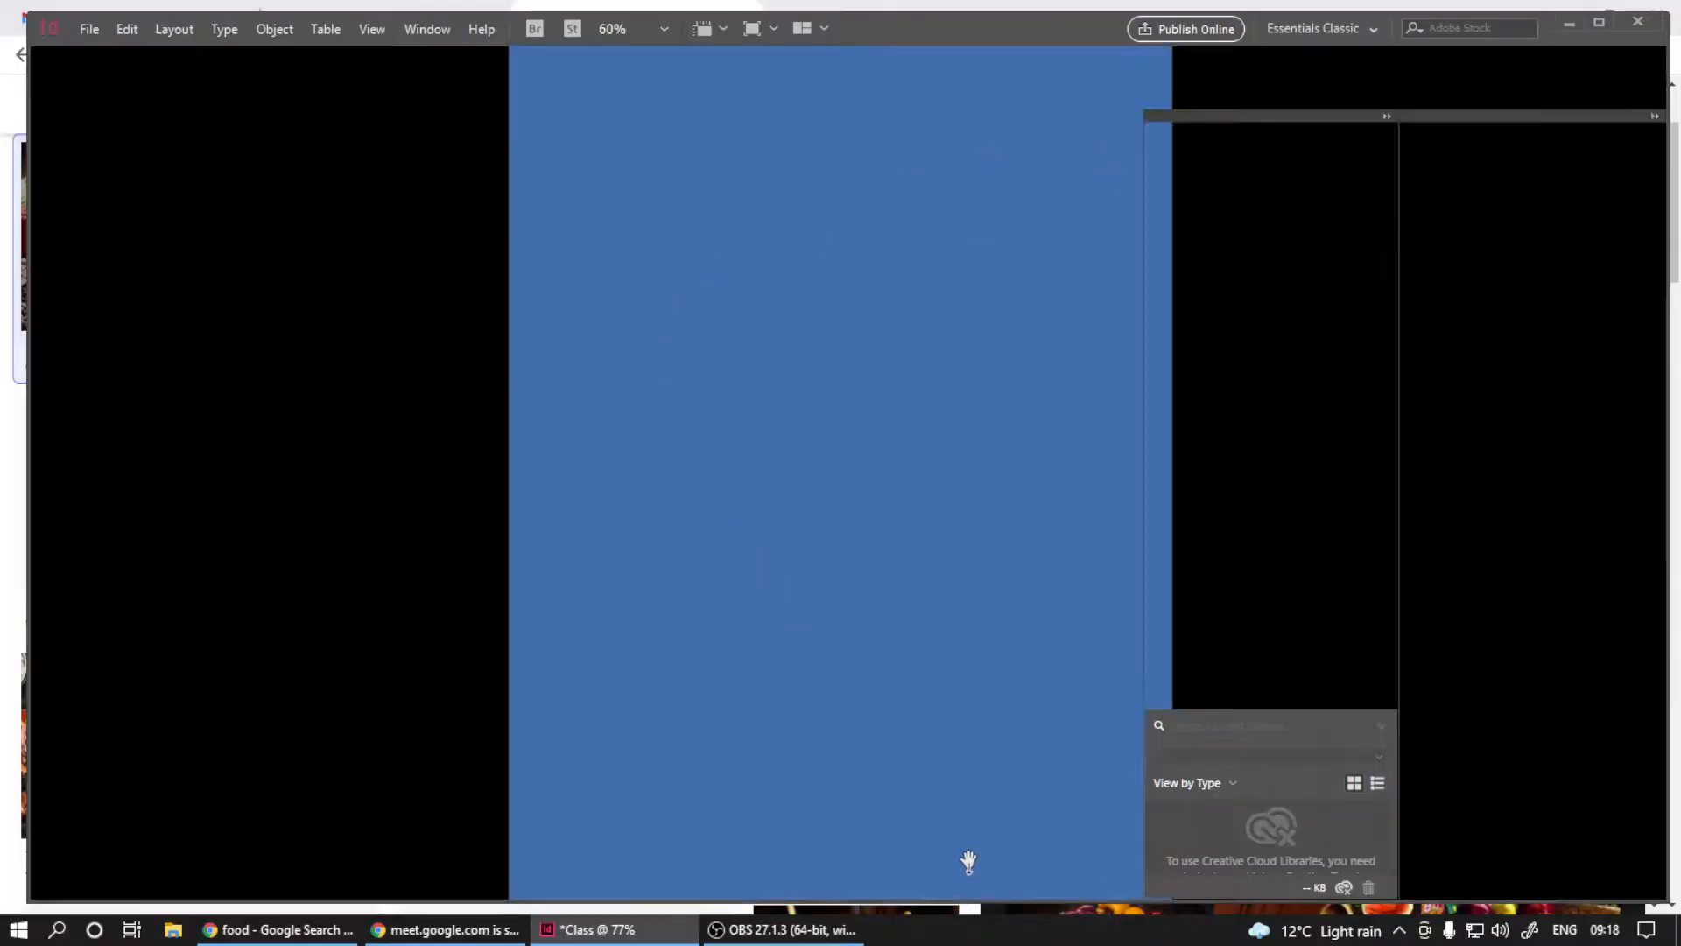
pyautogui.moveTo(60, 747); pyautogui.dragTo(111, 774)
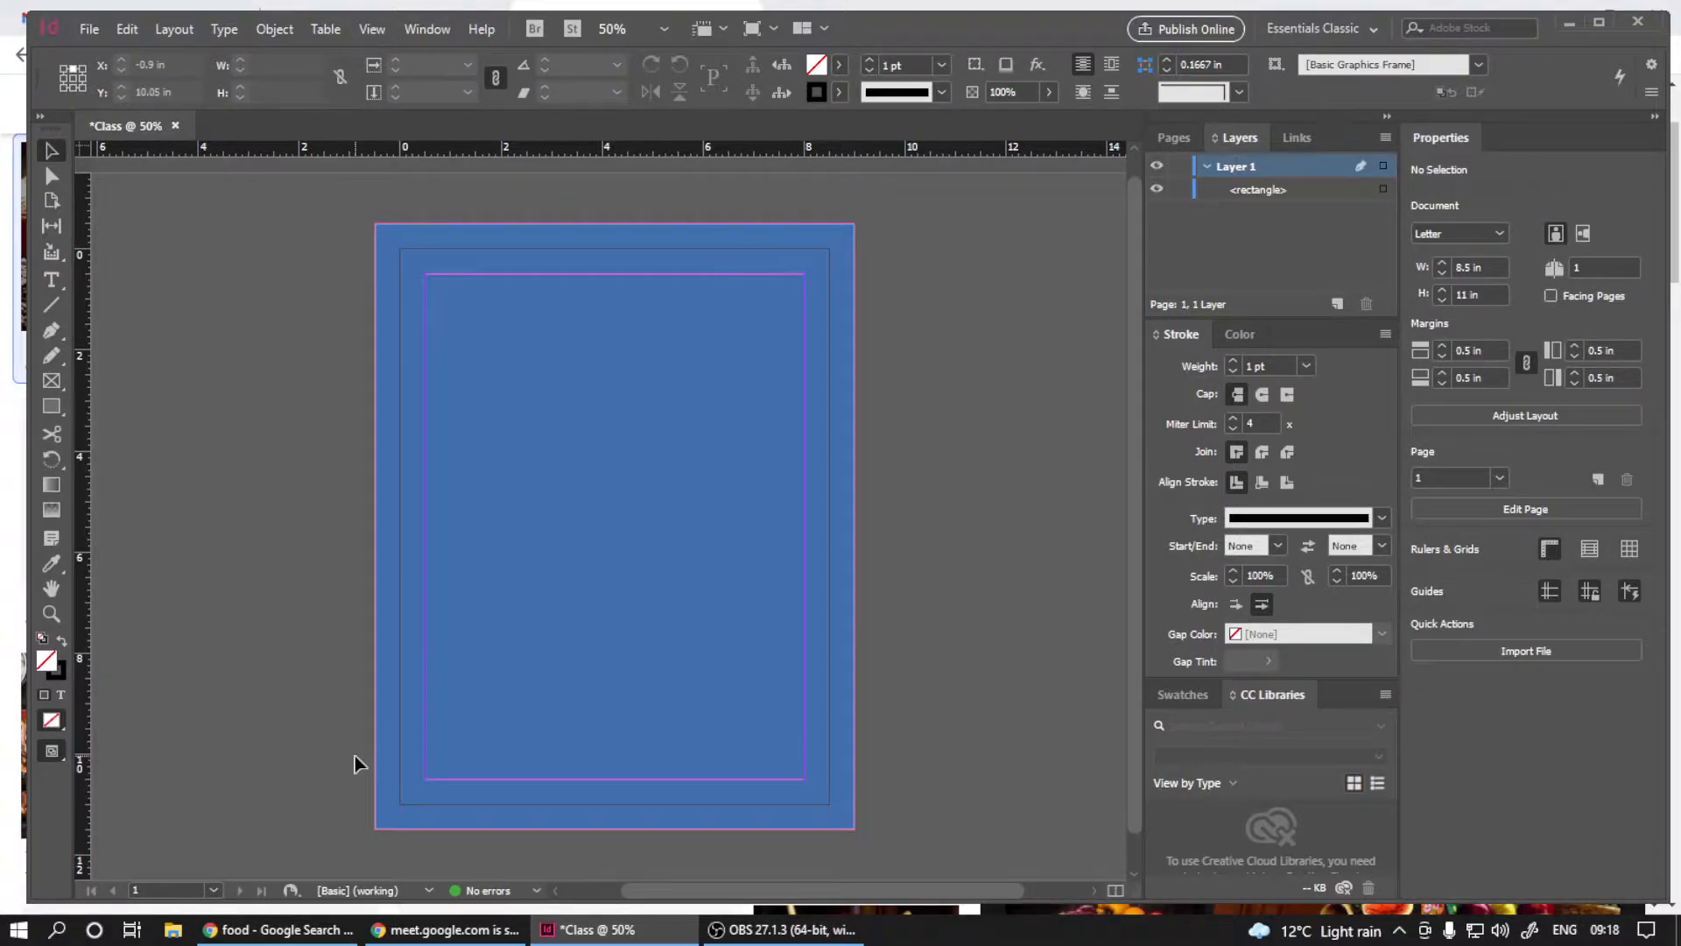
# - Toggle the page twice between the Normal and Preview screen modes to compare the trimmed area with the bleed
pyautogui.press('w')
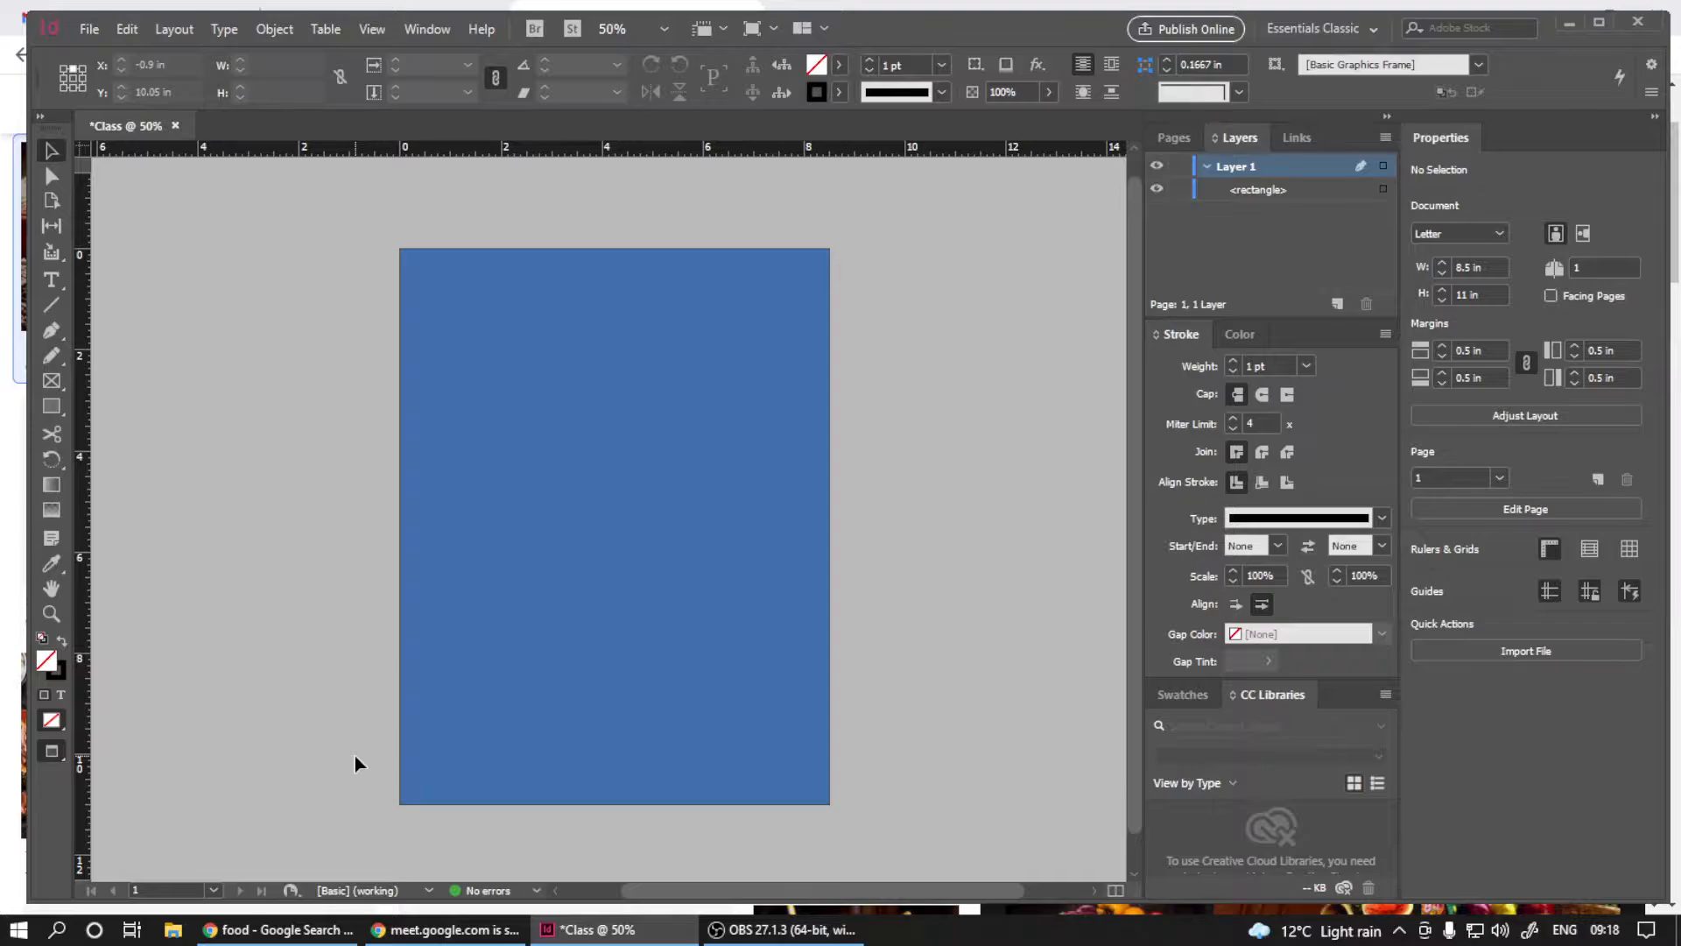
pyautogui.press('w')
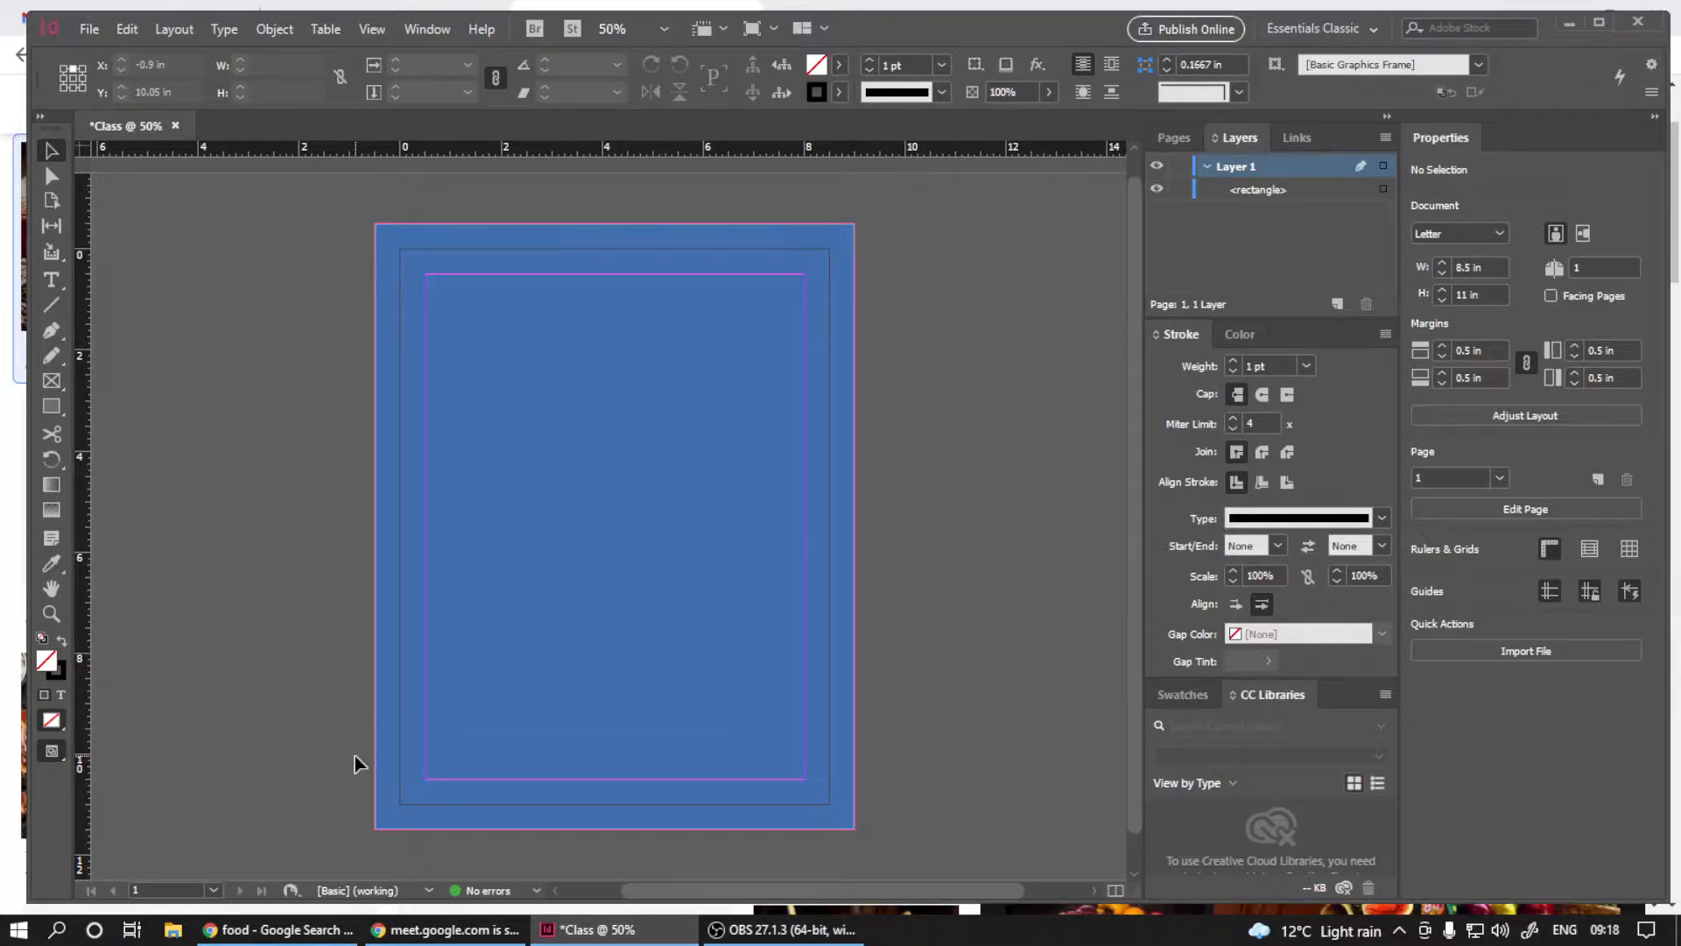
pyautogui.press('w')
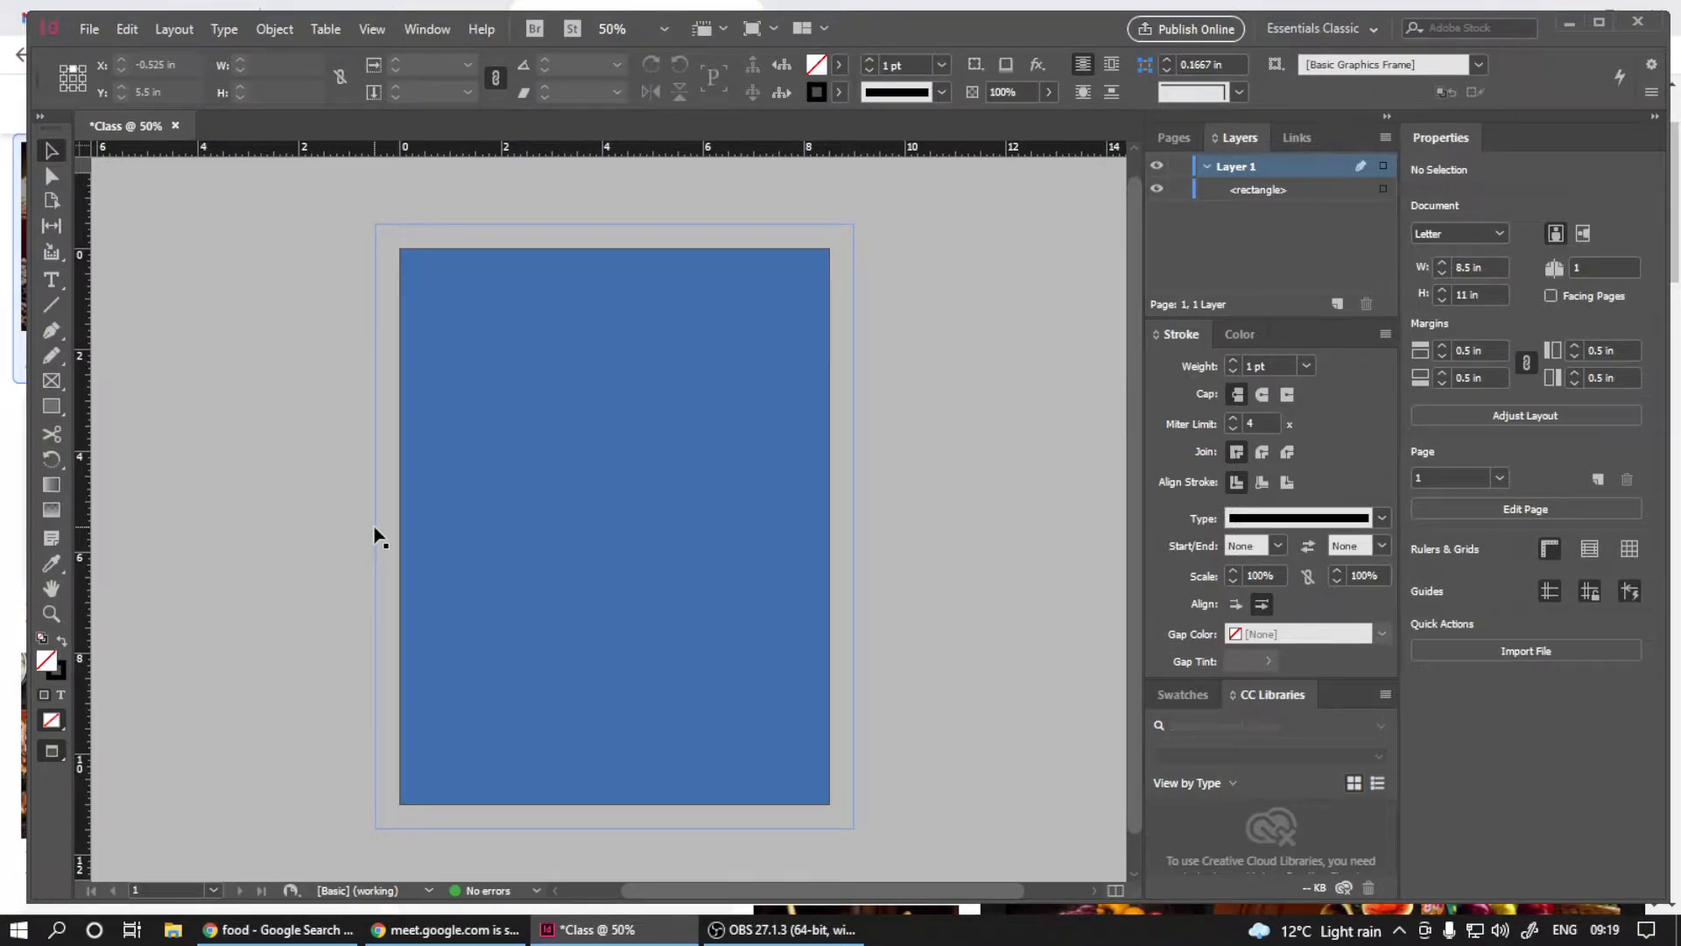
pyautogui.press('w')
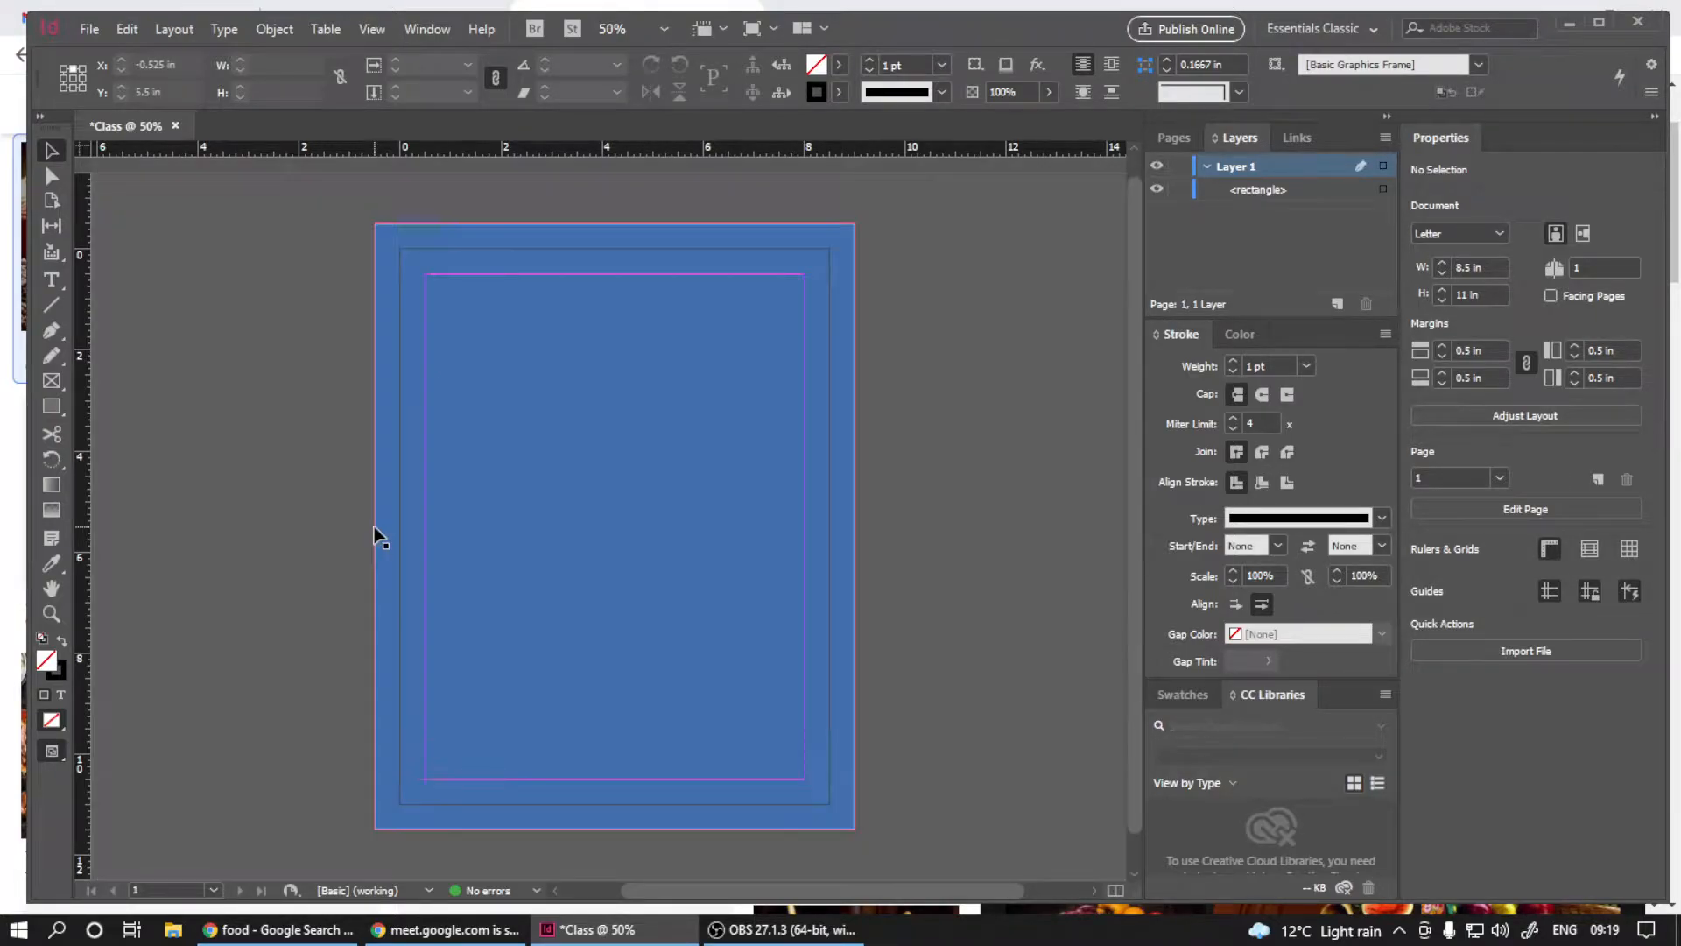
# - Select the blue rectangle, then undock the Properties panel and close it
pyautogui.scroll(-2, 484, 571)
pyautogui.scroll(2, 562, 567)
pyautogui.moveTo(767, 618); pyautogui.dragTo(555, 572)
pyautogui.hscroll(-2, 602, 605)
pyautogui.click(564, 422)
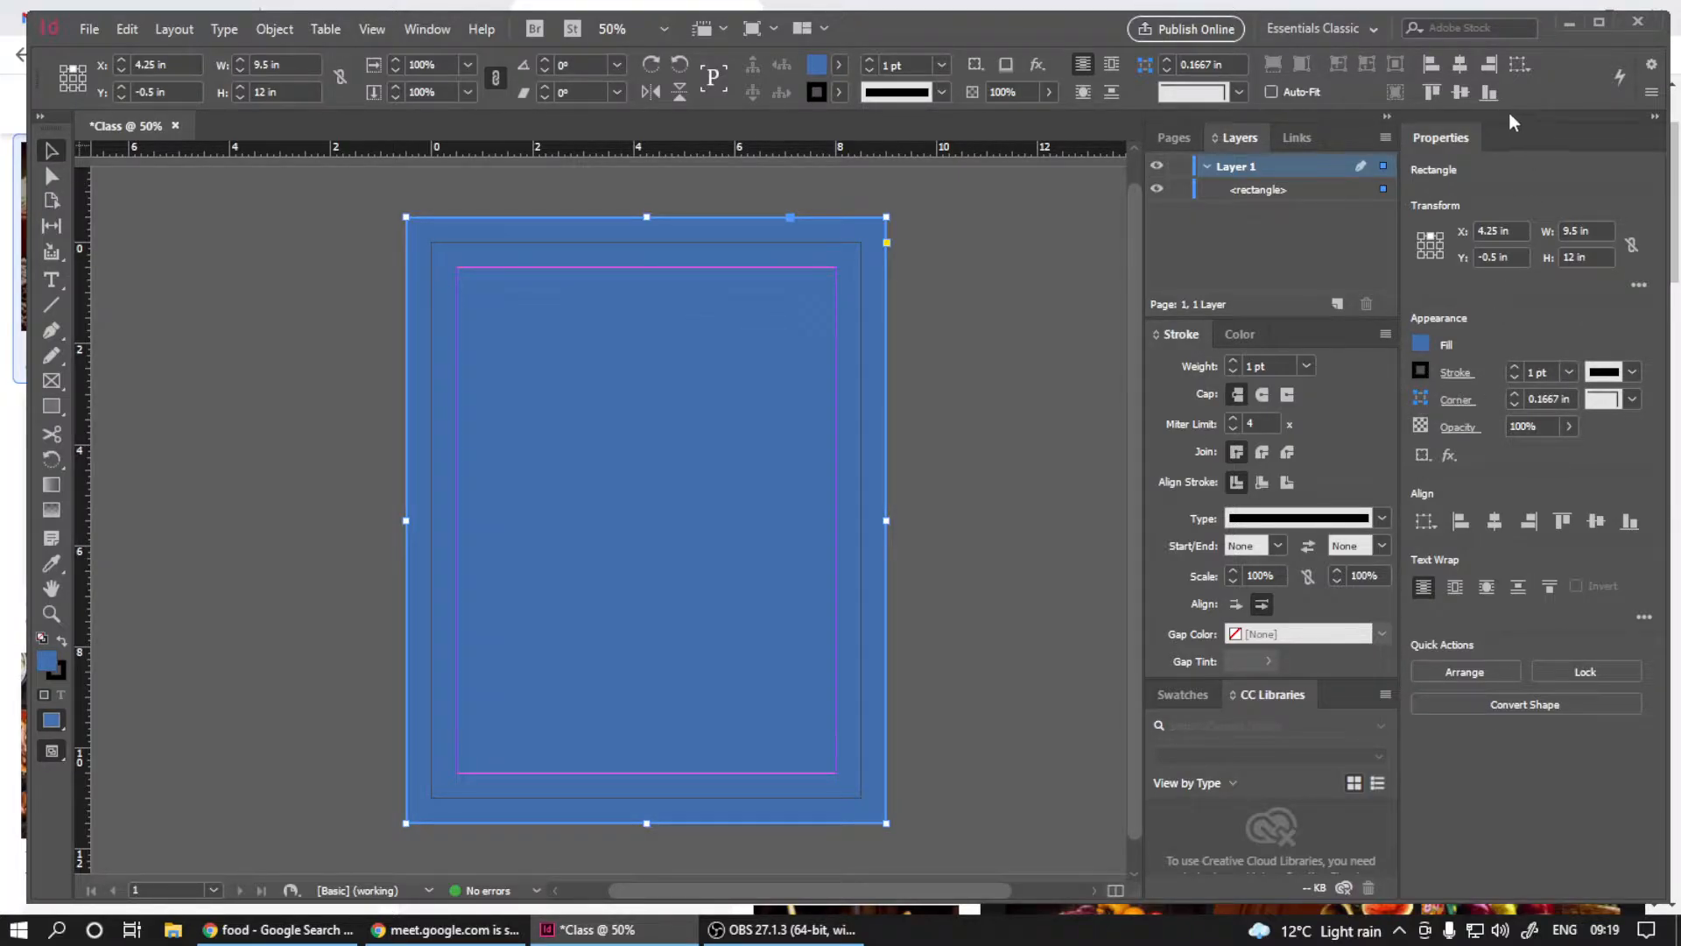
pyautogui.moveTo(1443, 137); pyautogui.dragTo(832, 213)
pyautogui.click(1042, 199)
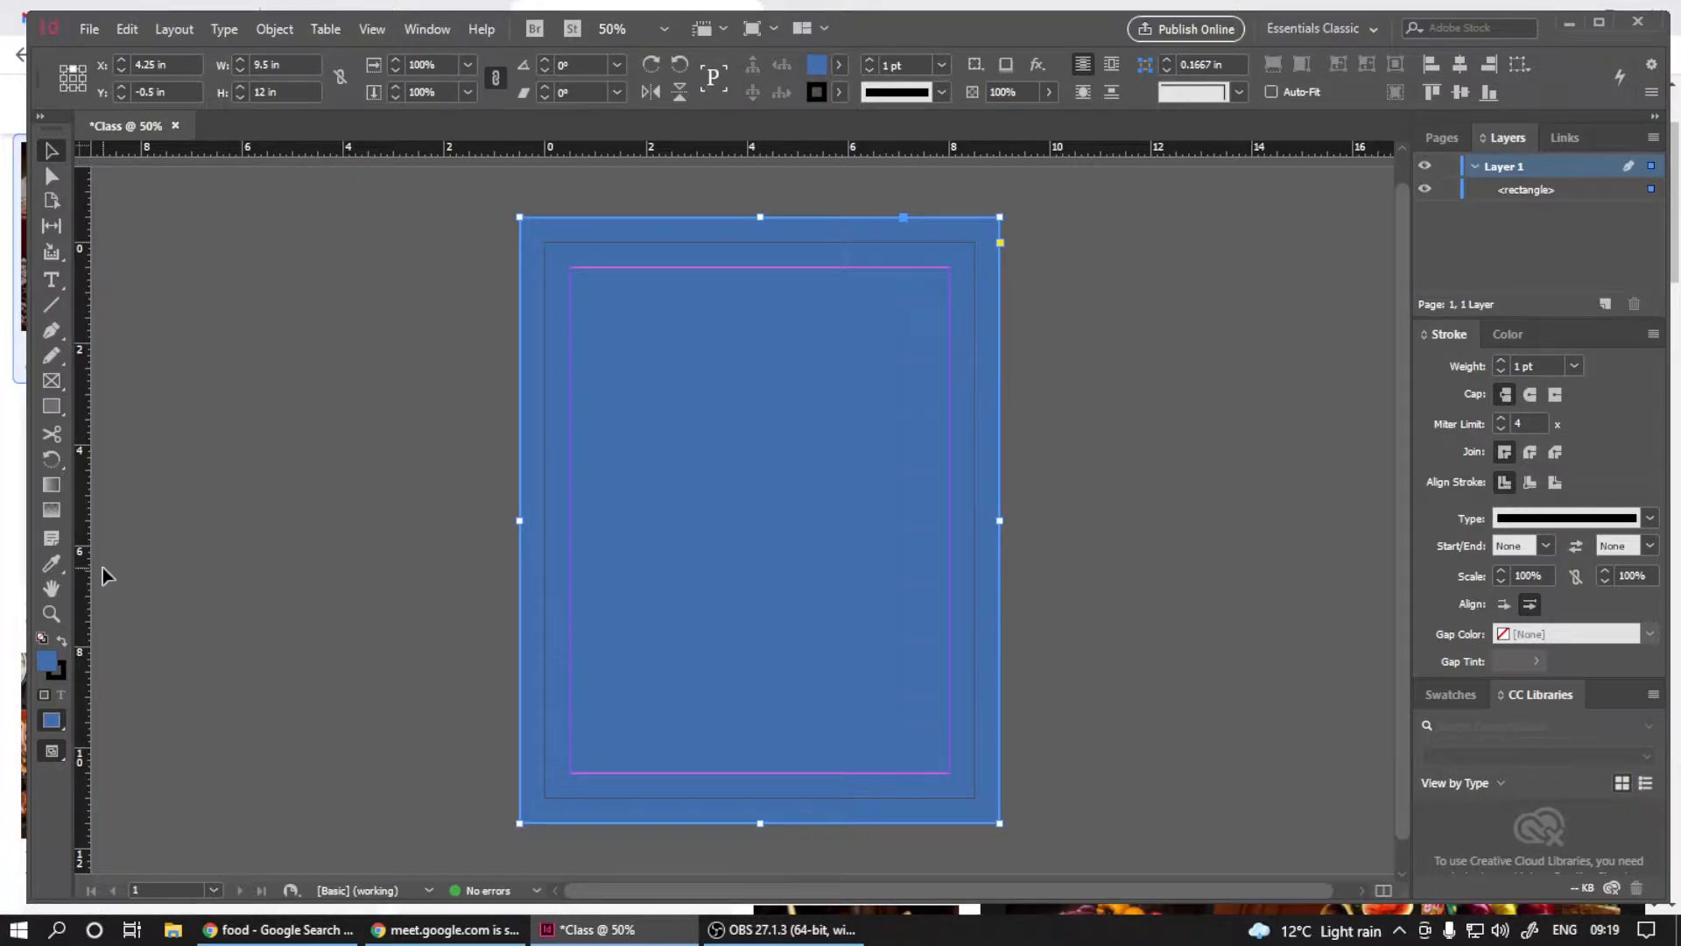
# - Undock and close the Stroke/Color and Swatches/CC Libraries panel groups, leaving the Pages, Layers and Links group docked
pyautogui.scroll(2, 942, 570)
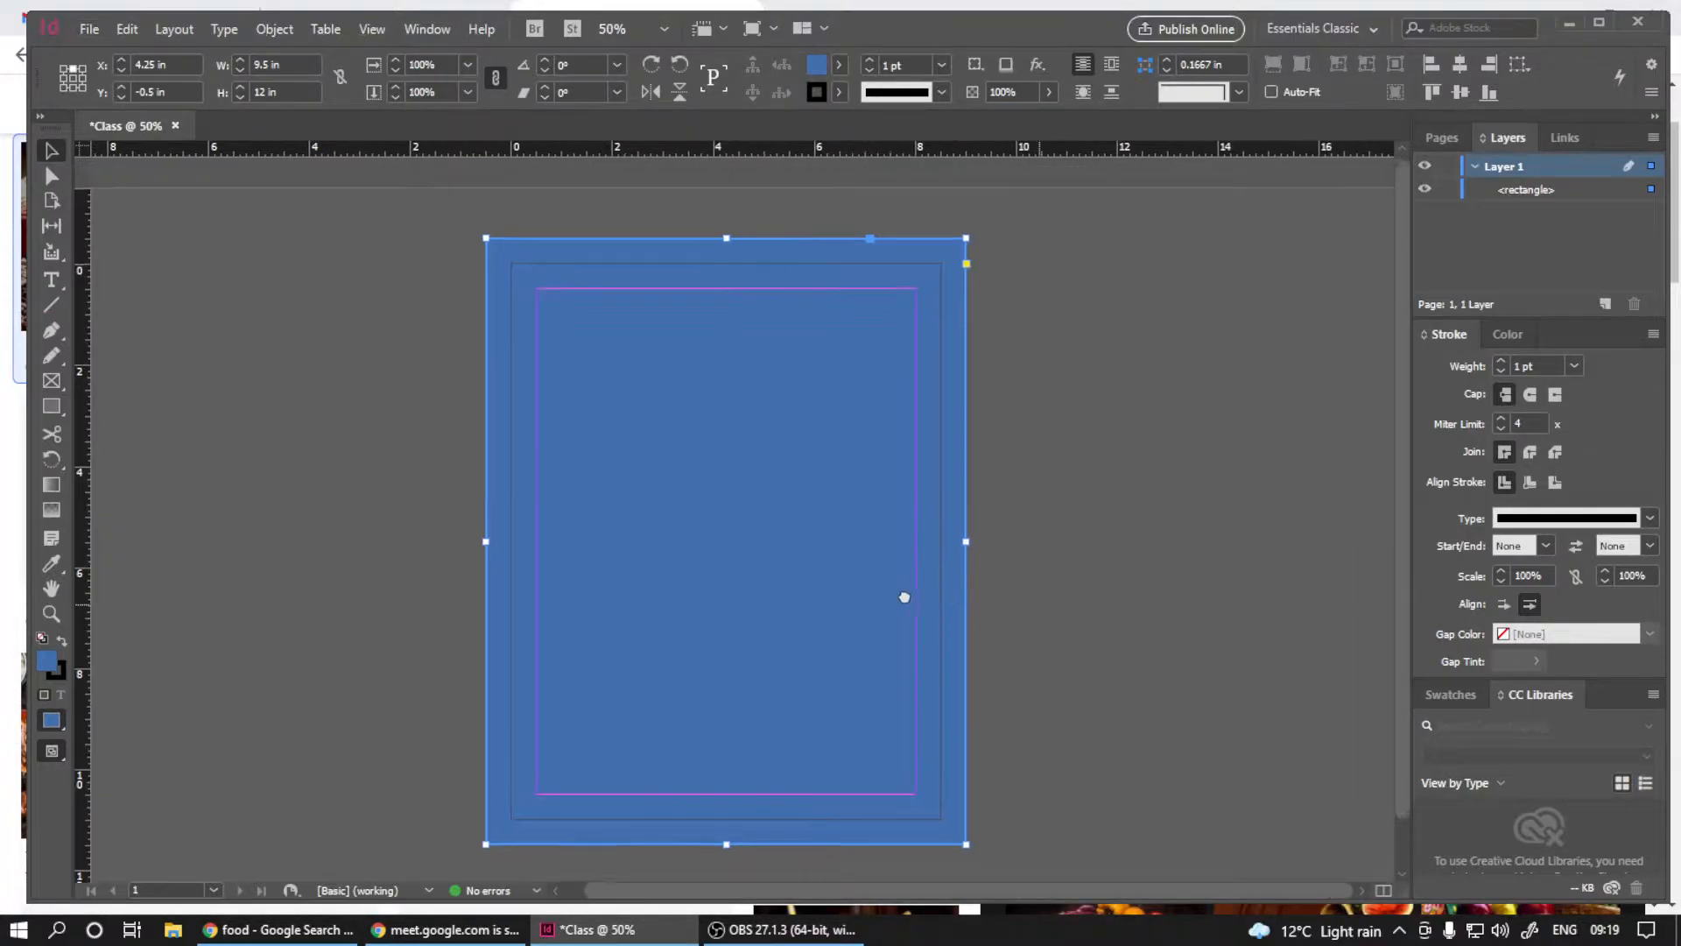
pyautogui.click(1527, 235)
pyautogui.click(1653, 333)
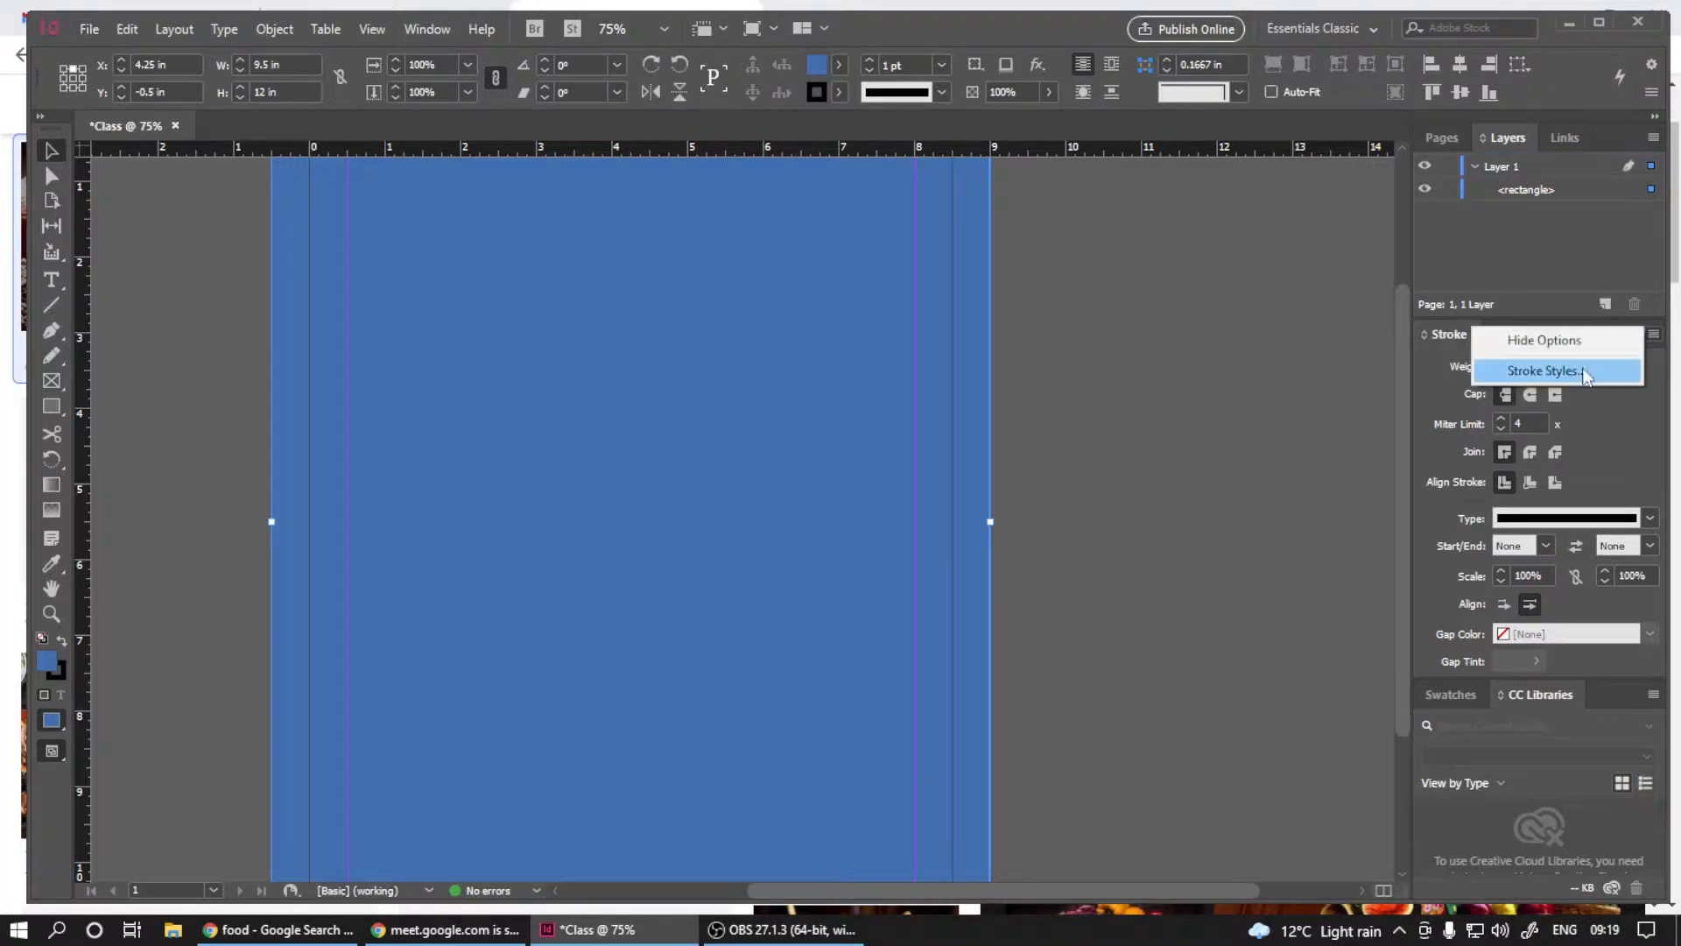
pyautogui.click(1655, 337)
pyautogui.moveTo(1647, 337); pyautogui.dragTo(1231, 403)
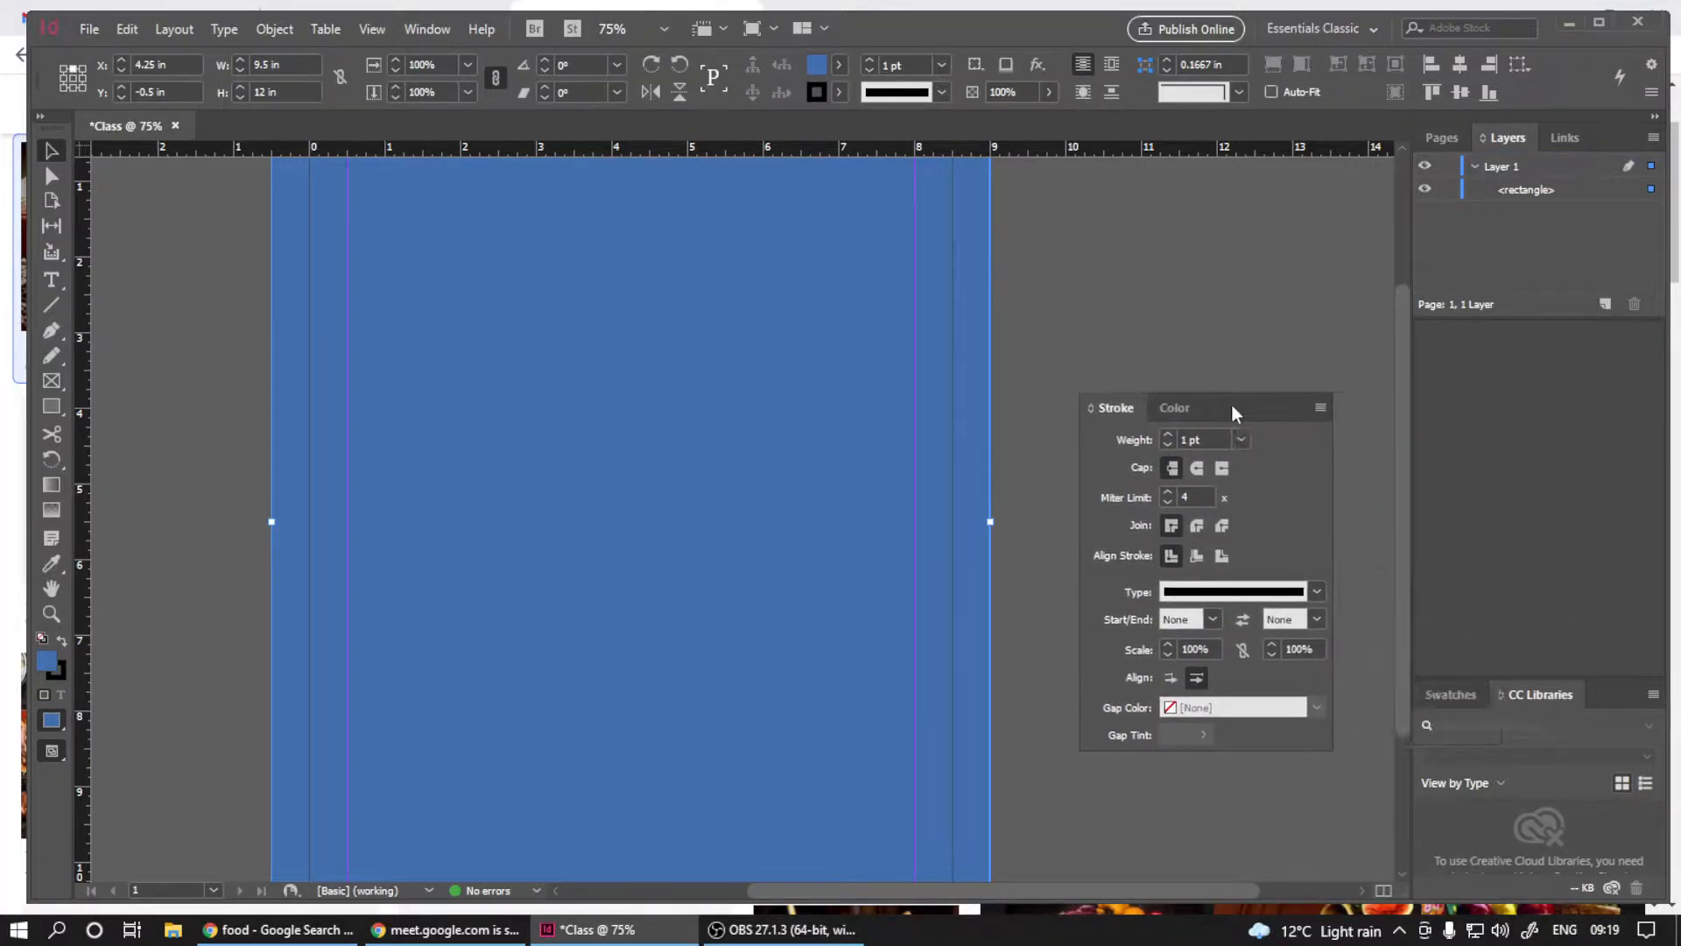
pyautogui.click(1263, 392)
pyautogui.moveTo(1632, 358); pyautogui.dragTo(1149, 424)
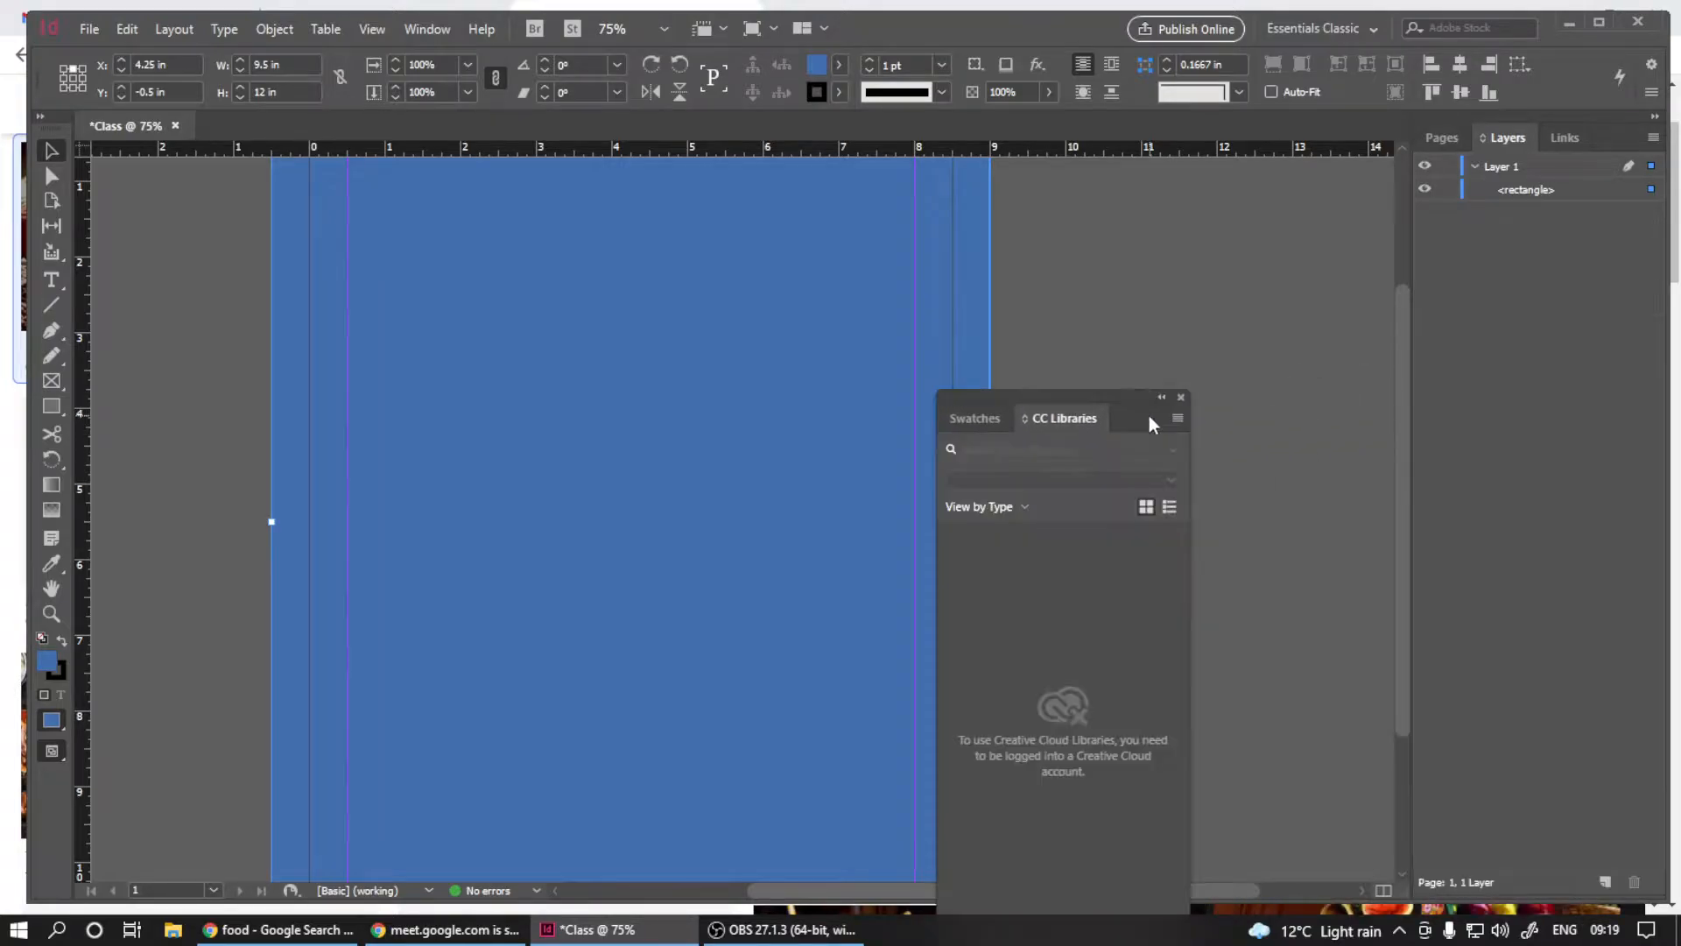
pyautogui.click(1181, 397)
# - Show the document's pages and add a second page based on A-Master
pyautogui.scroll(-1, 1015, 429)
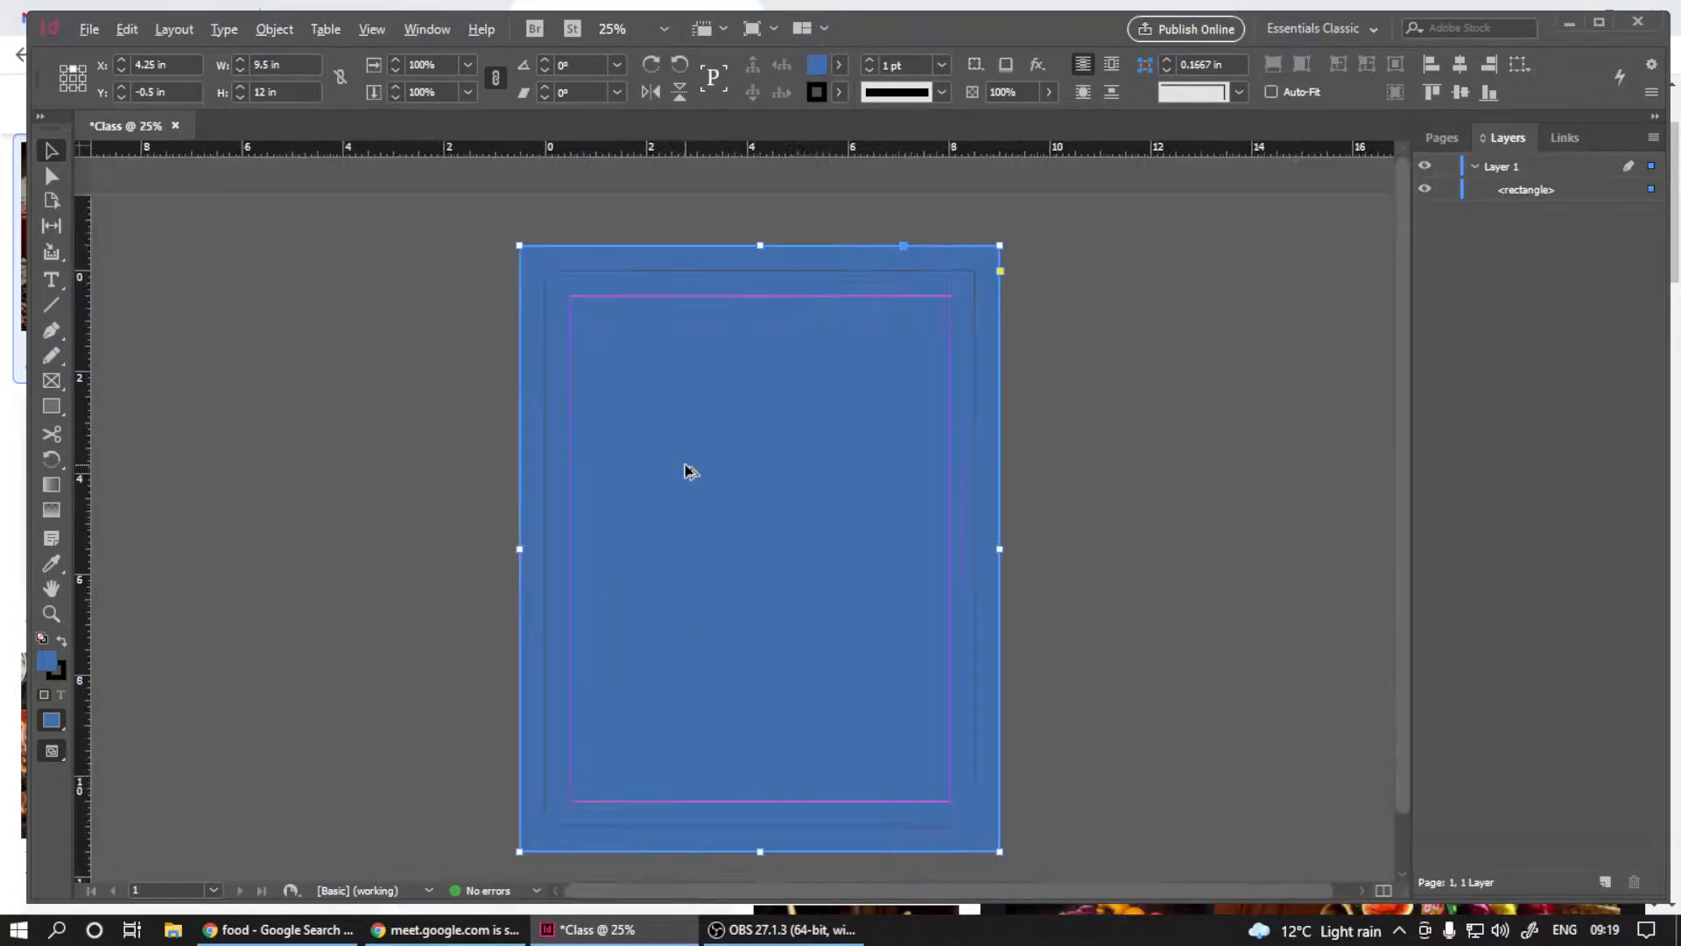
pyautogui.scroll(1, 691, 471)
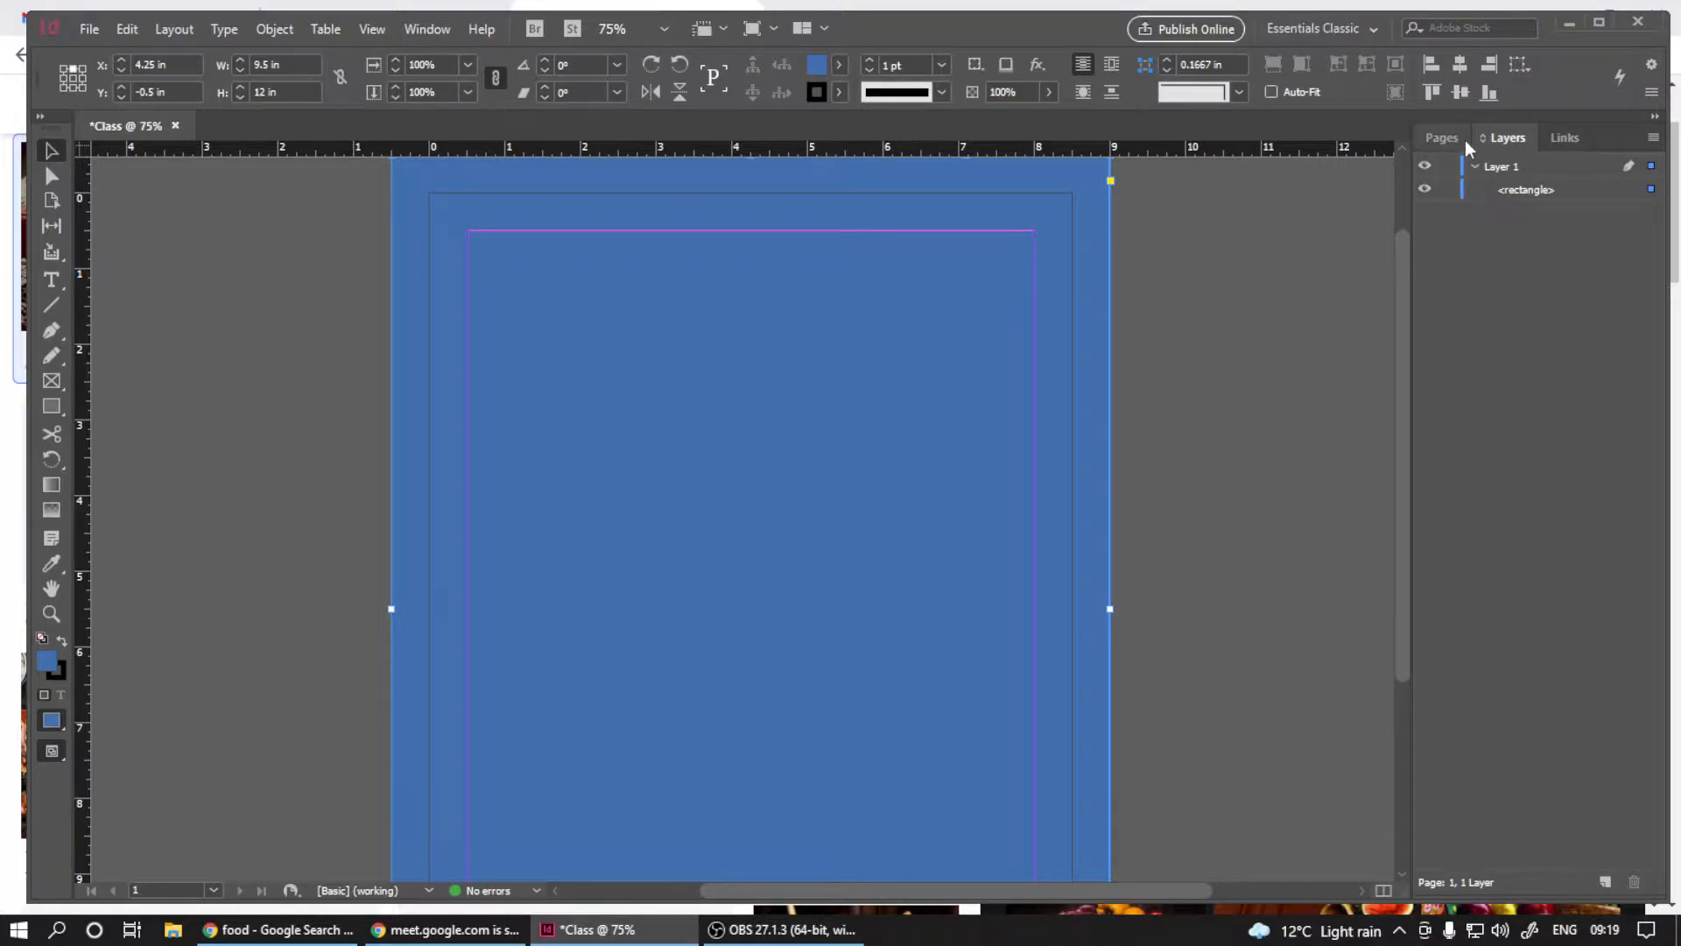
pyautogui.click(1442, 140)
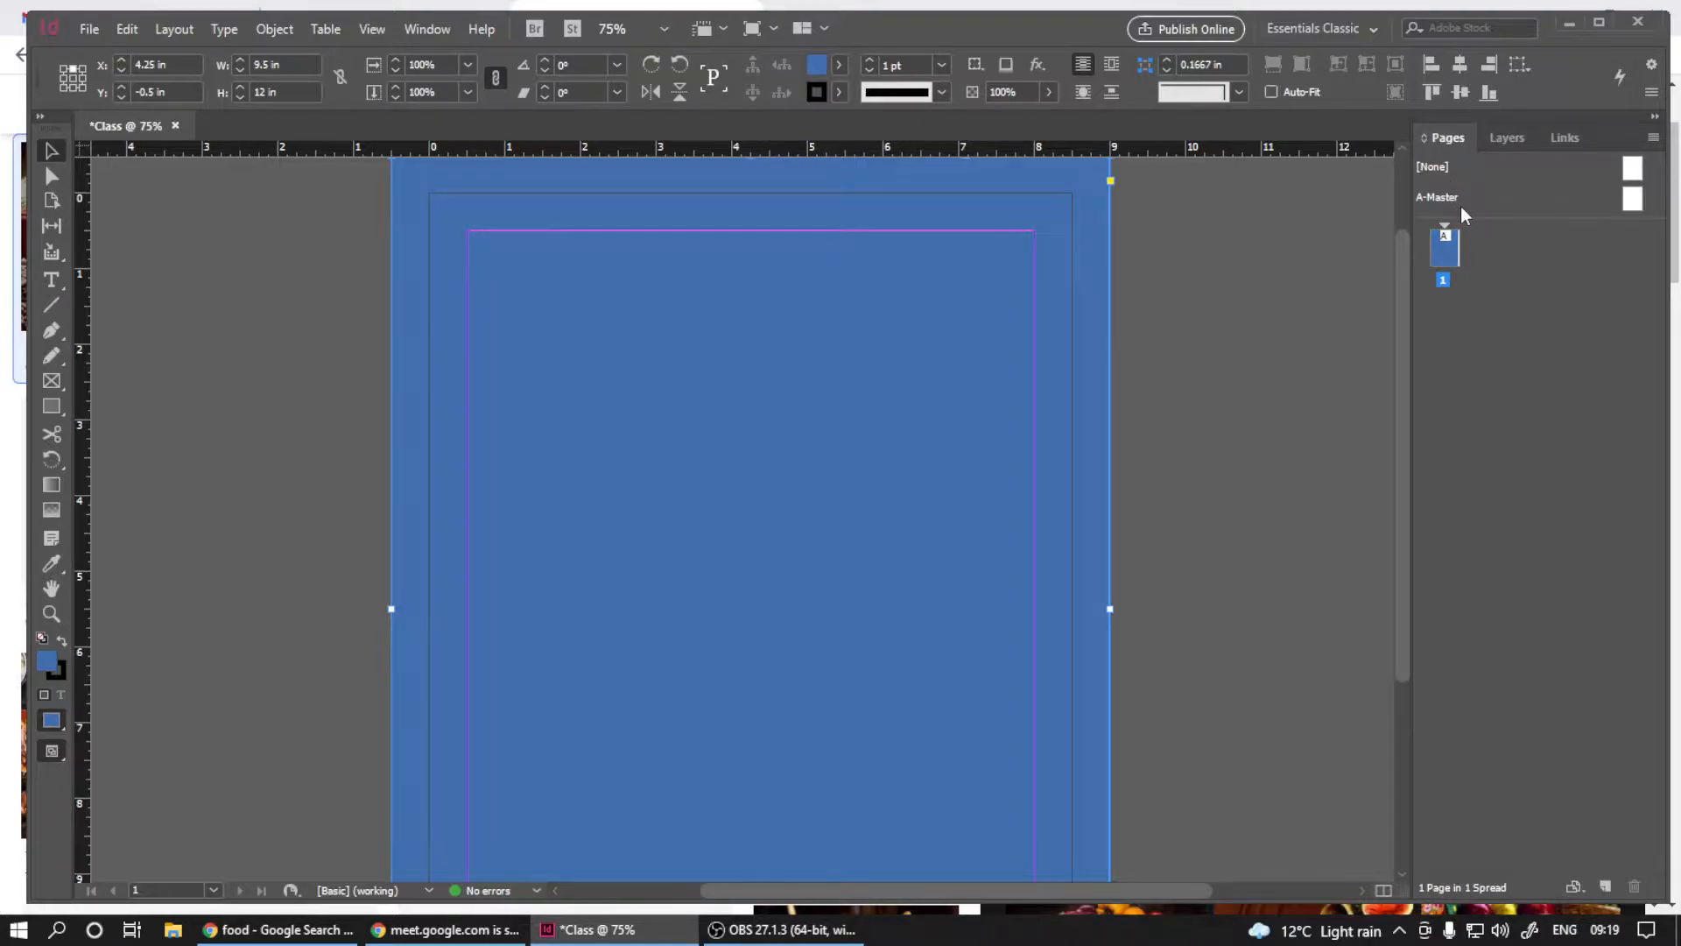
pyautogui.click(1604, 886)
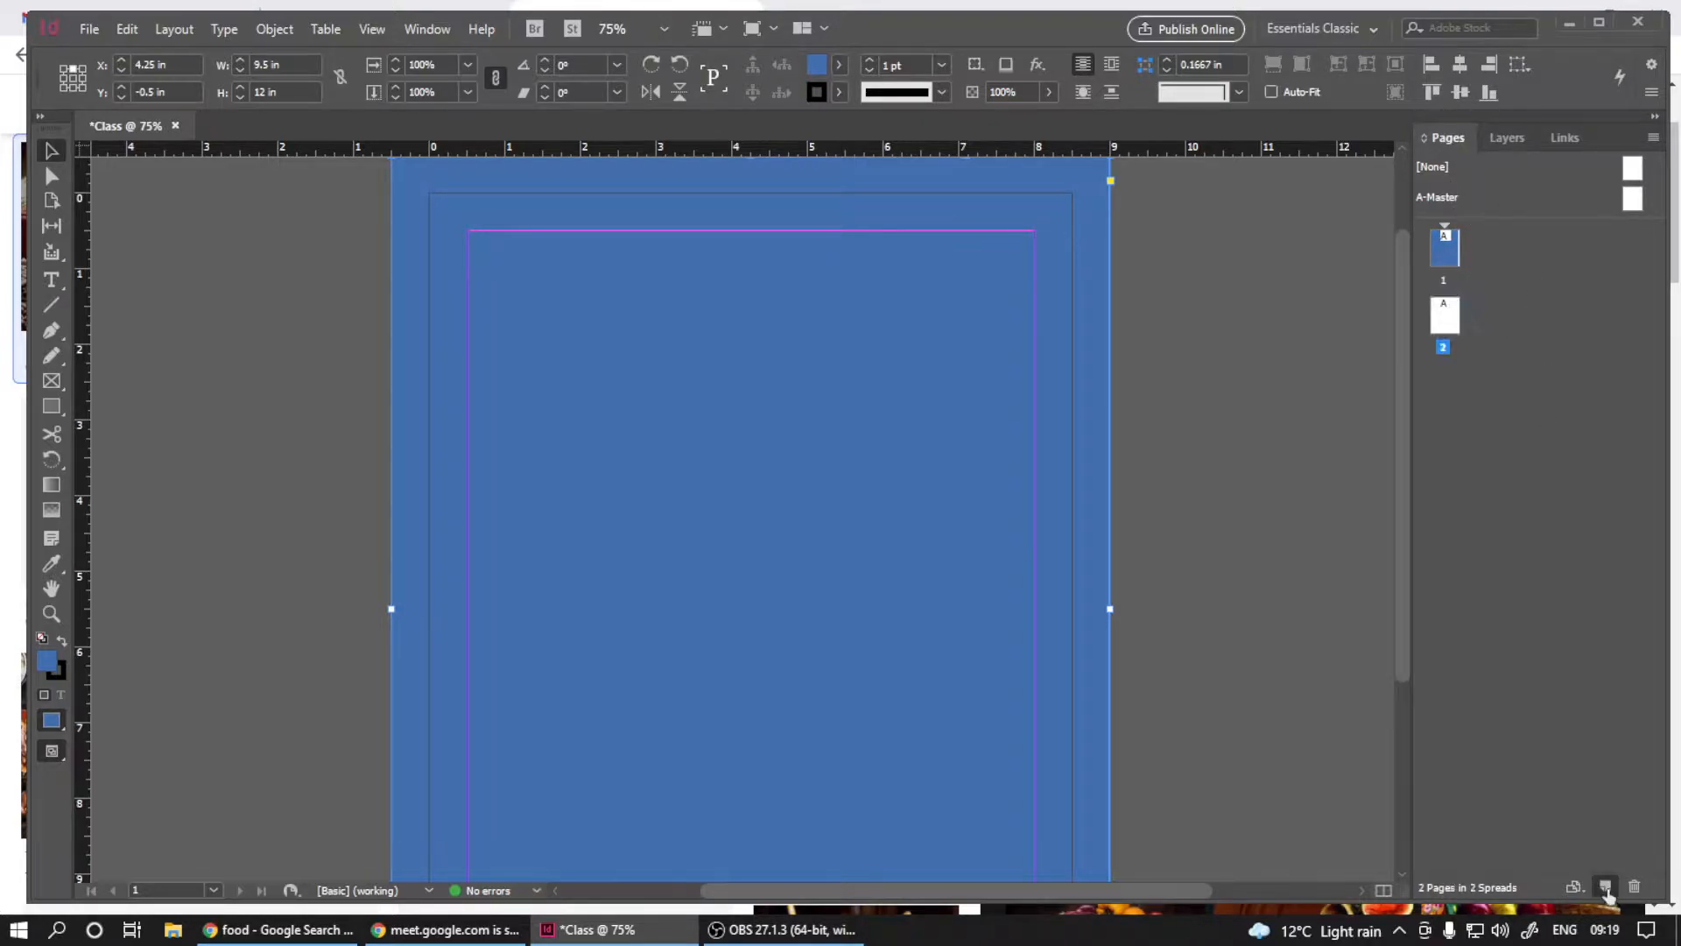
# - Add seven more pages based on A-Master after page 2, for a nine-page document
pyautogui.scroll(-3, 718, 503)
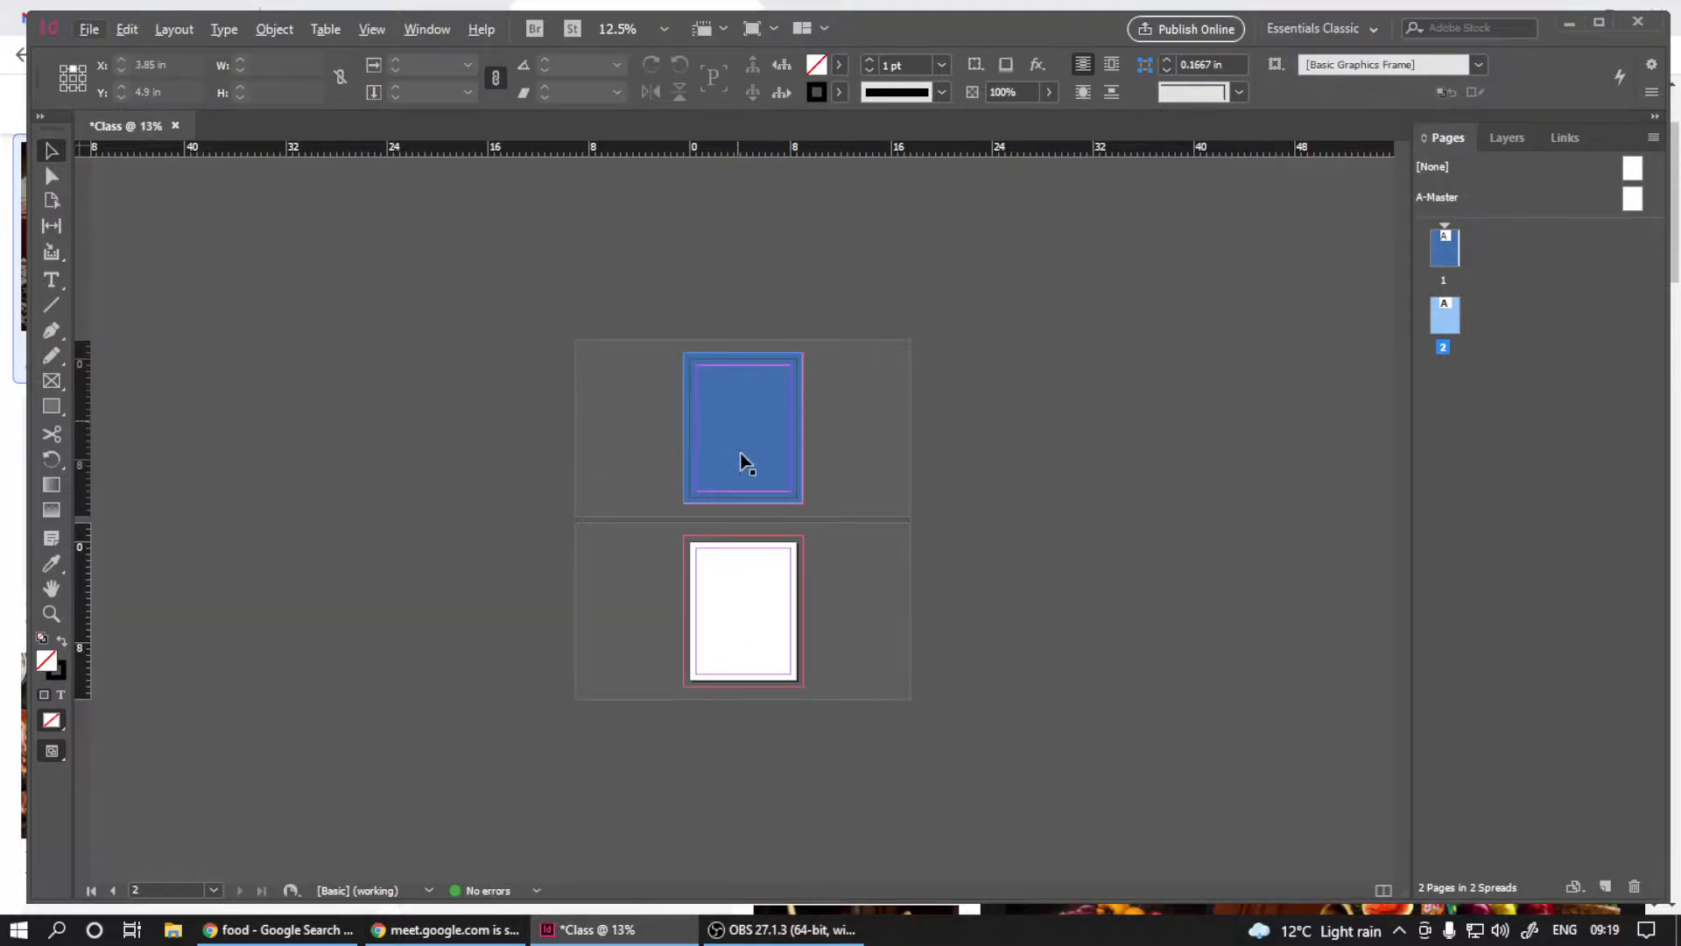
pyautogui.click(1604, 886)
pyautogui.click(1604, 886)
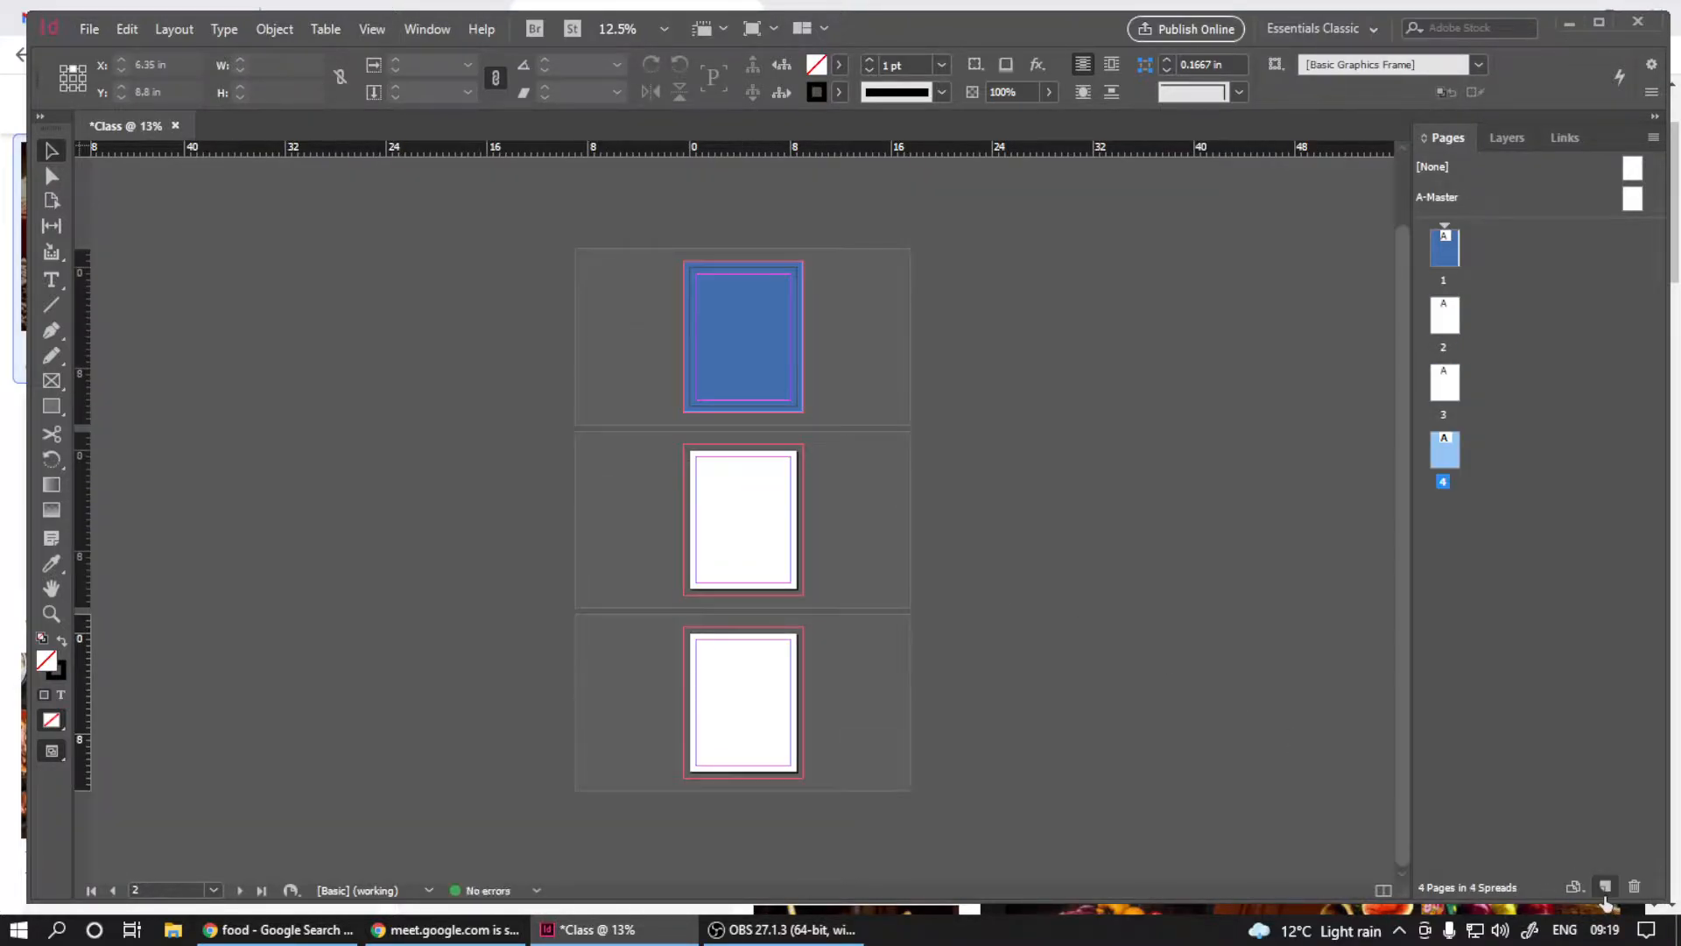
pyautogui.click(1604, 886)
pyautogui.click(1604, 887)
pyautogui.click(1604, 888)
pyautogui.click(1604, 888)
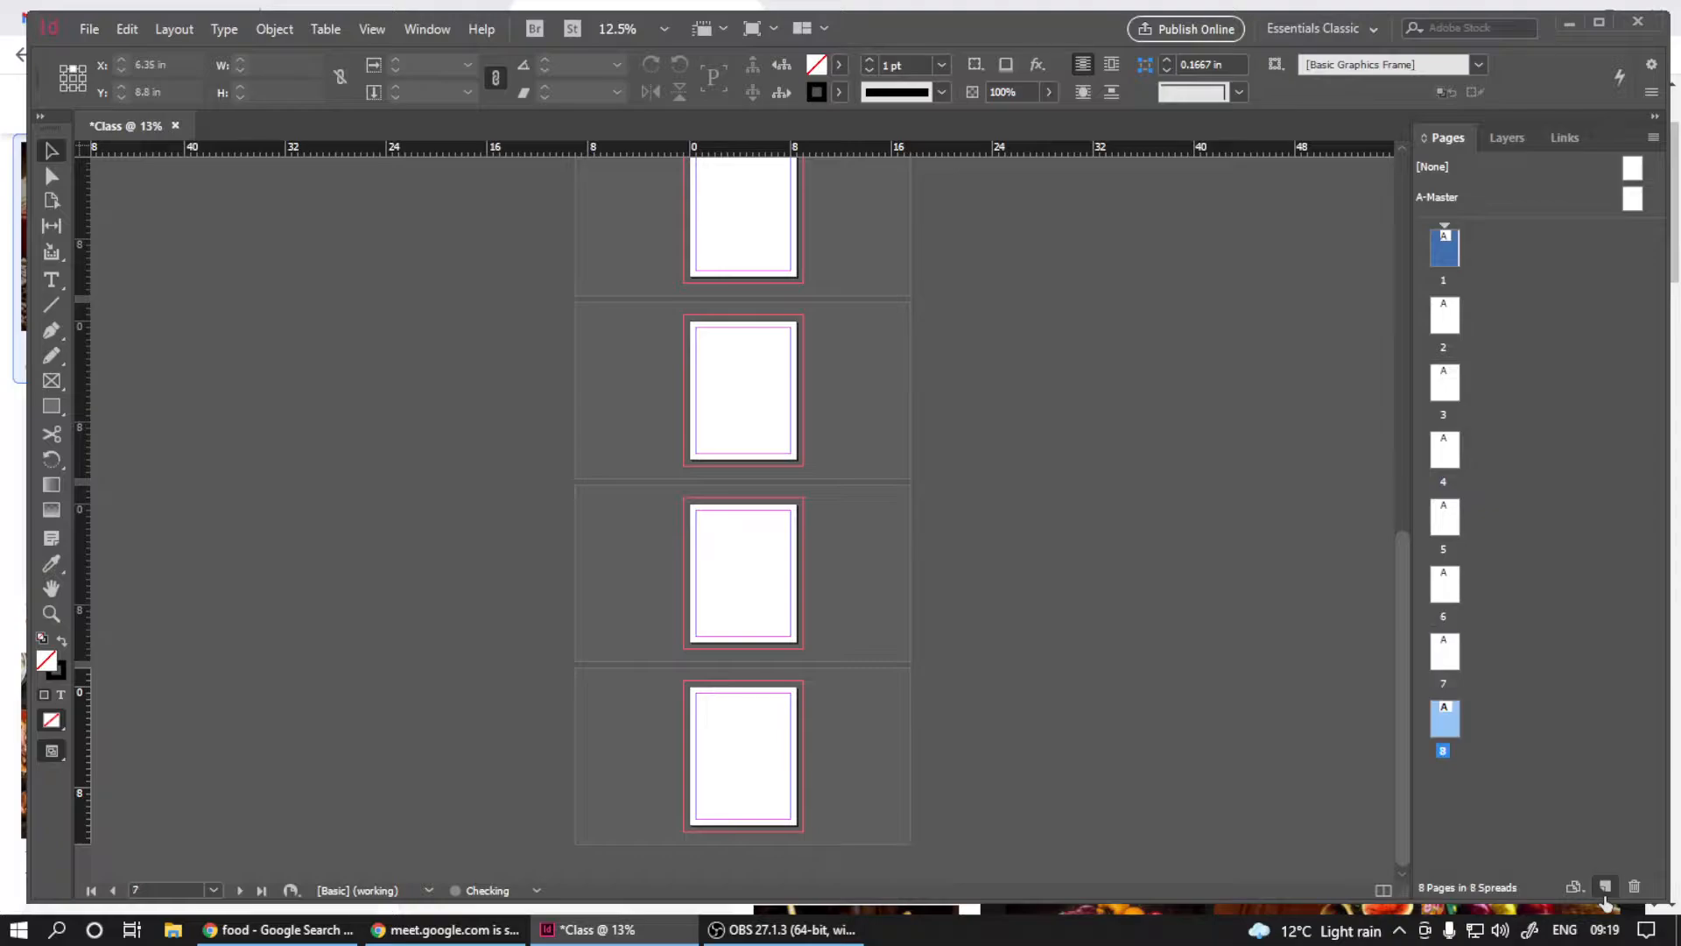
pyautogui.click(1604, 888)
# - Examine the nine-page document at several magnifications, moving from the blank pages back to the blue first page
pyautogui.hotkey('ctrl', '-')
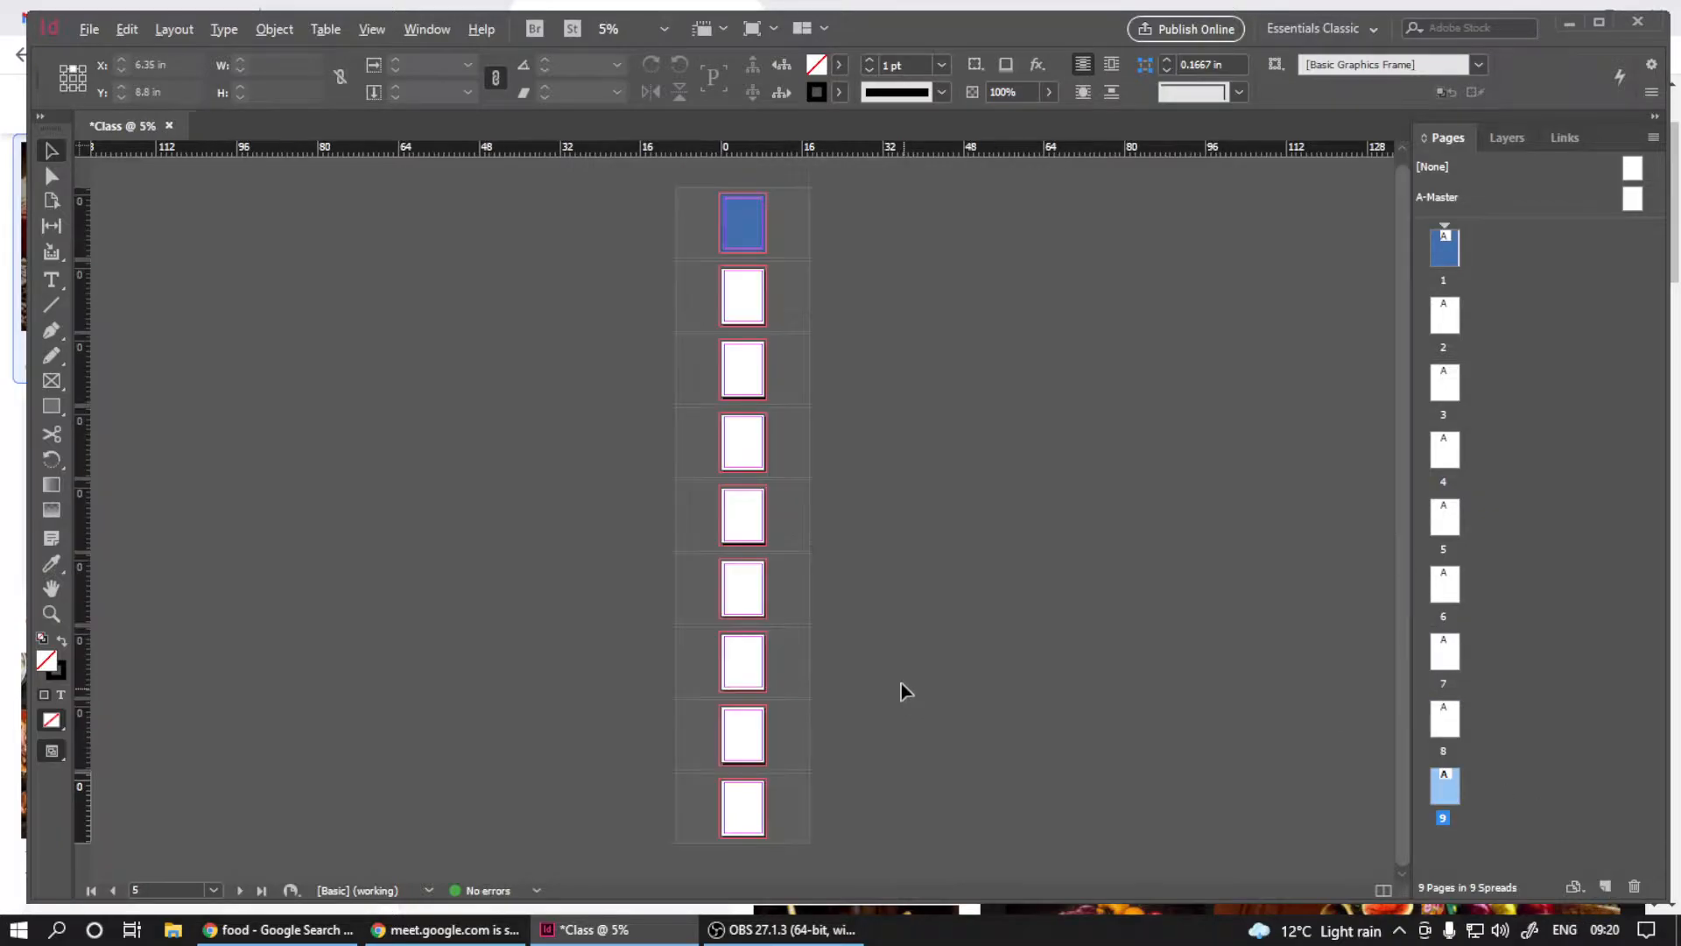
pyautogui.hotkey('ctrl', '=')
pyautogui.moveTo(795, 388); pyautogui.dragTo(825, 679)
pyautogui.hotkey('ctrl', '=')
pyautogui.hotkey('ctrl', '=')
pyautogui.moveTo(828, 394); pyautogui.dragTo(839, 778)
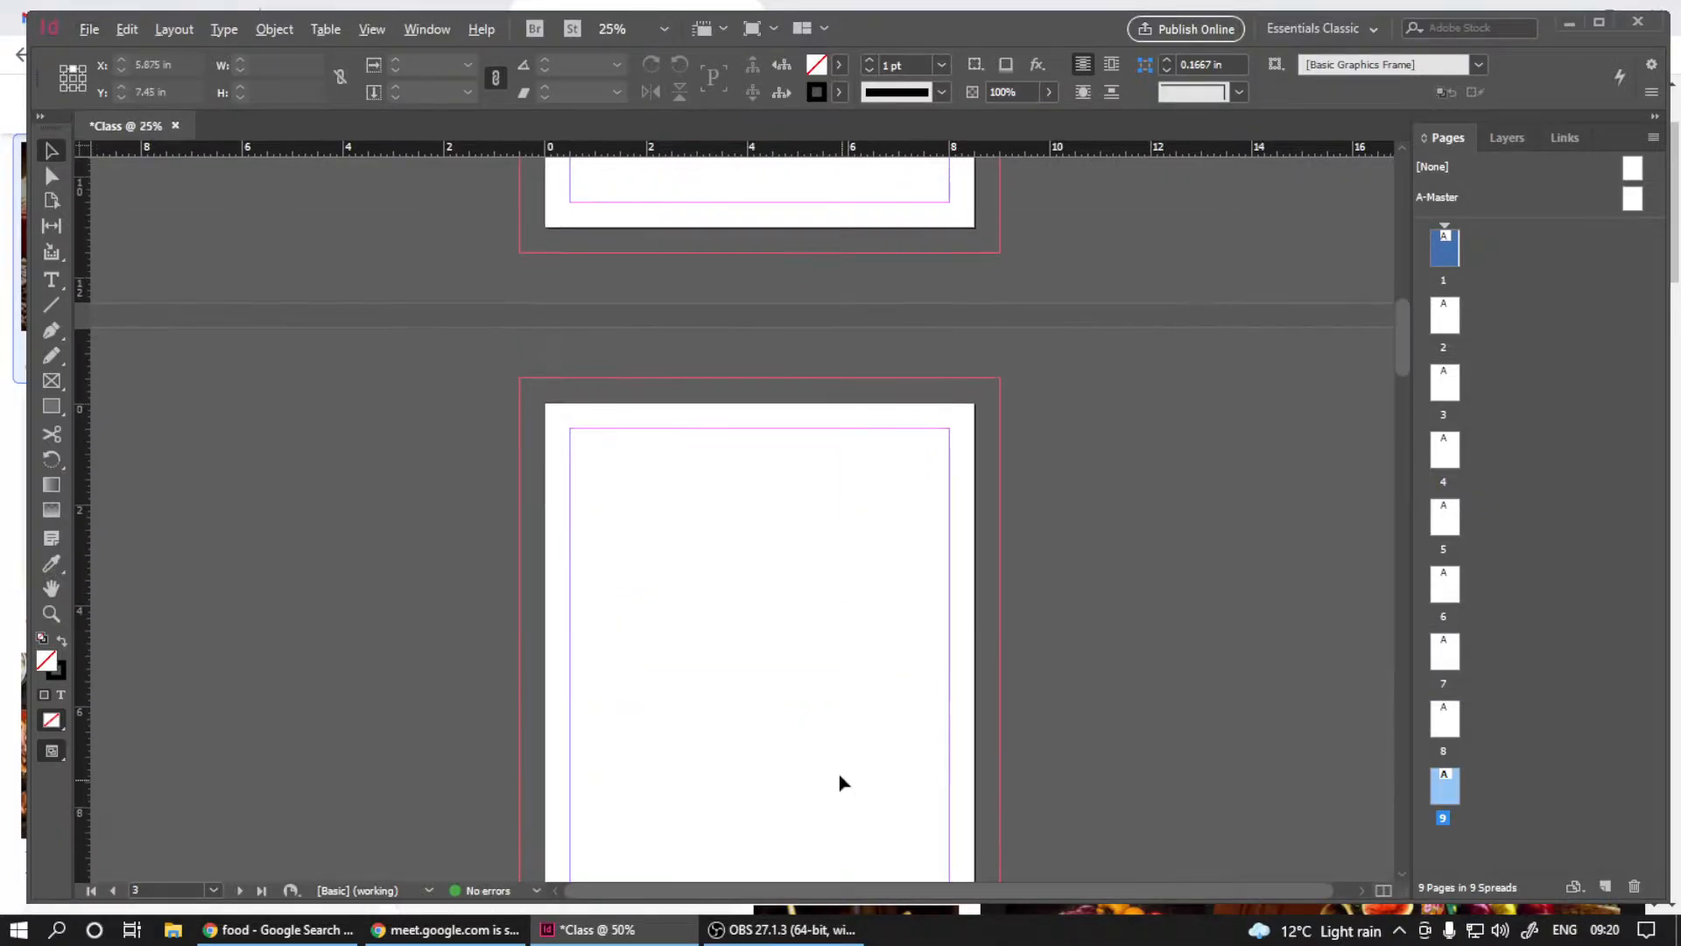
pyautogui.hotkey('ctrl', '-')
pyautogui.hotkey('ctrl', '-')
pyautogui.hotkey('ctrl', '-')
pyautogui.hotkey('ctrl', '=')
pyautogui.hotkey('ctrl', '=')
pyautogui.hotkey('ctrl', '=')
pyautogui.moveTo(762, 379); pyautogui.dragTo(788, 919)
pyautogui.moveTo(832, 464); pyautogui.dragTo(876, 937)
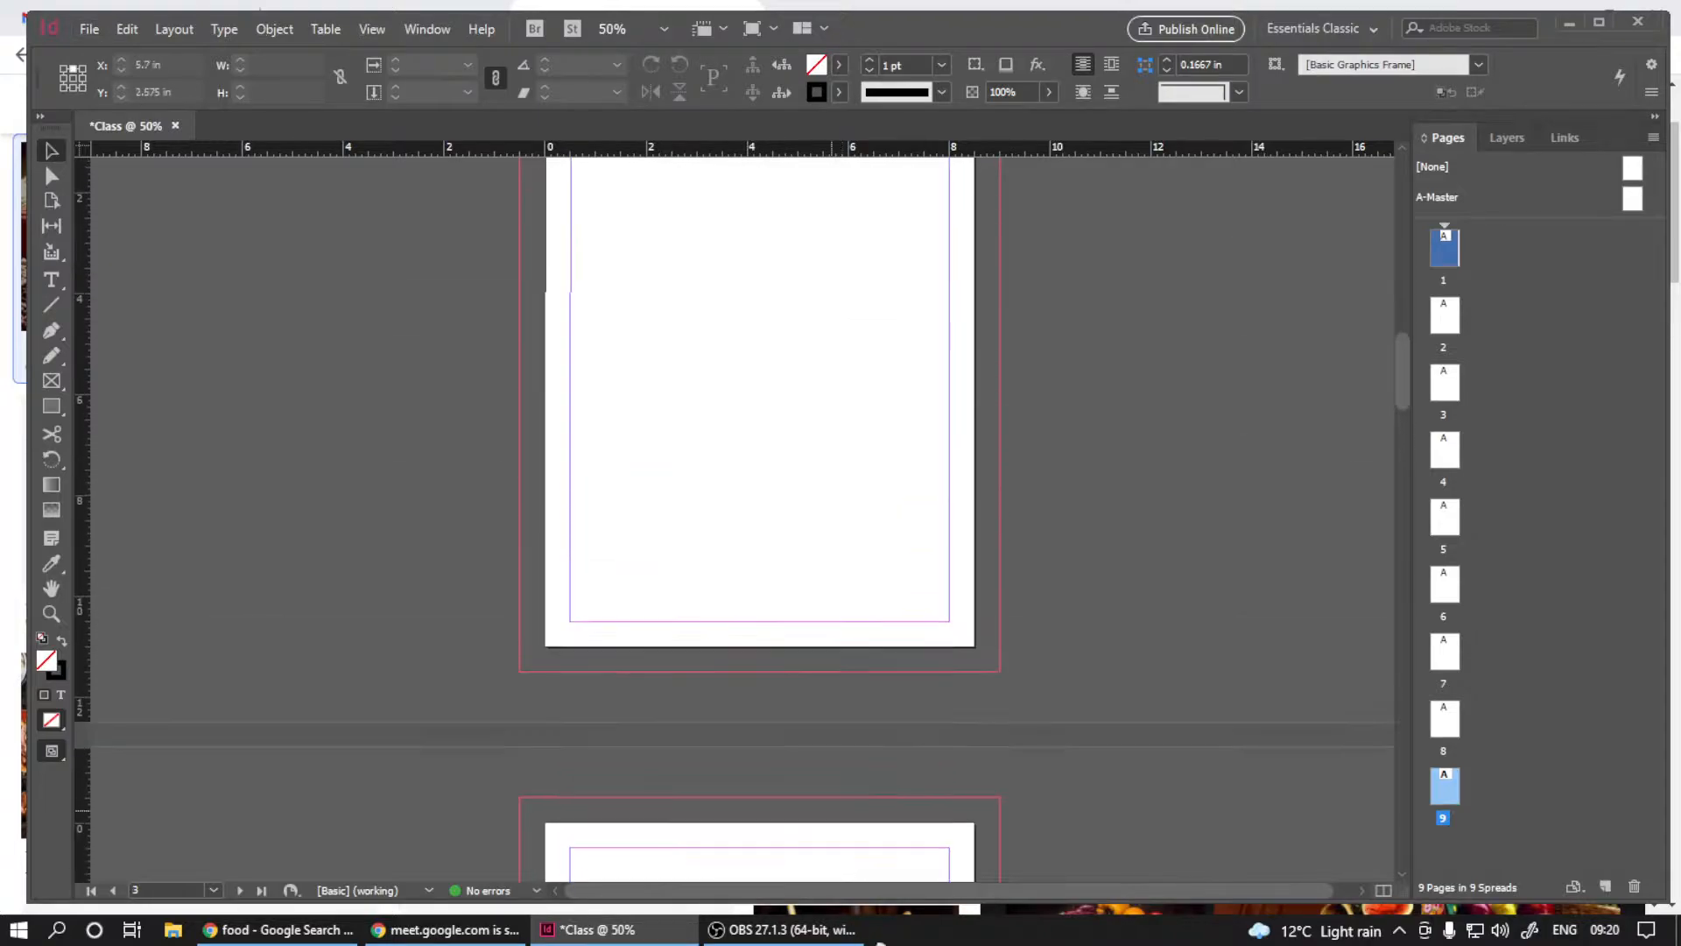
pyautogui.moveTo(792, 421); pyautogui.dragTo(823, 876)
pyautogui.moveTo(832, 368); pyautogui.dragTo(859, 669)
pyautogui.moveTo(863, 300); pyautogui.dragTo(896, 829)
pyautogui.scroll(-3, 816, 657)
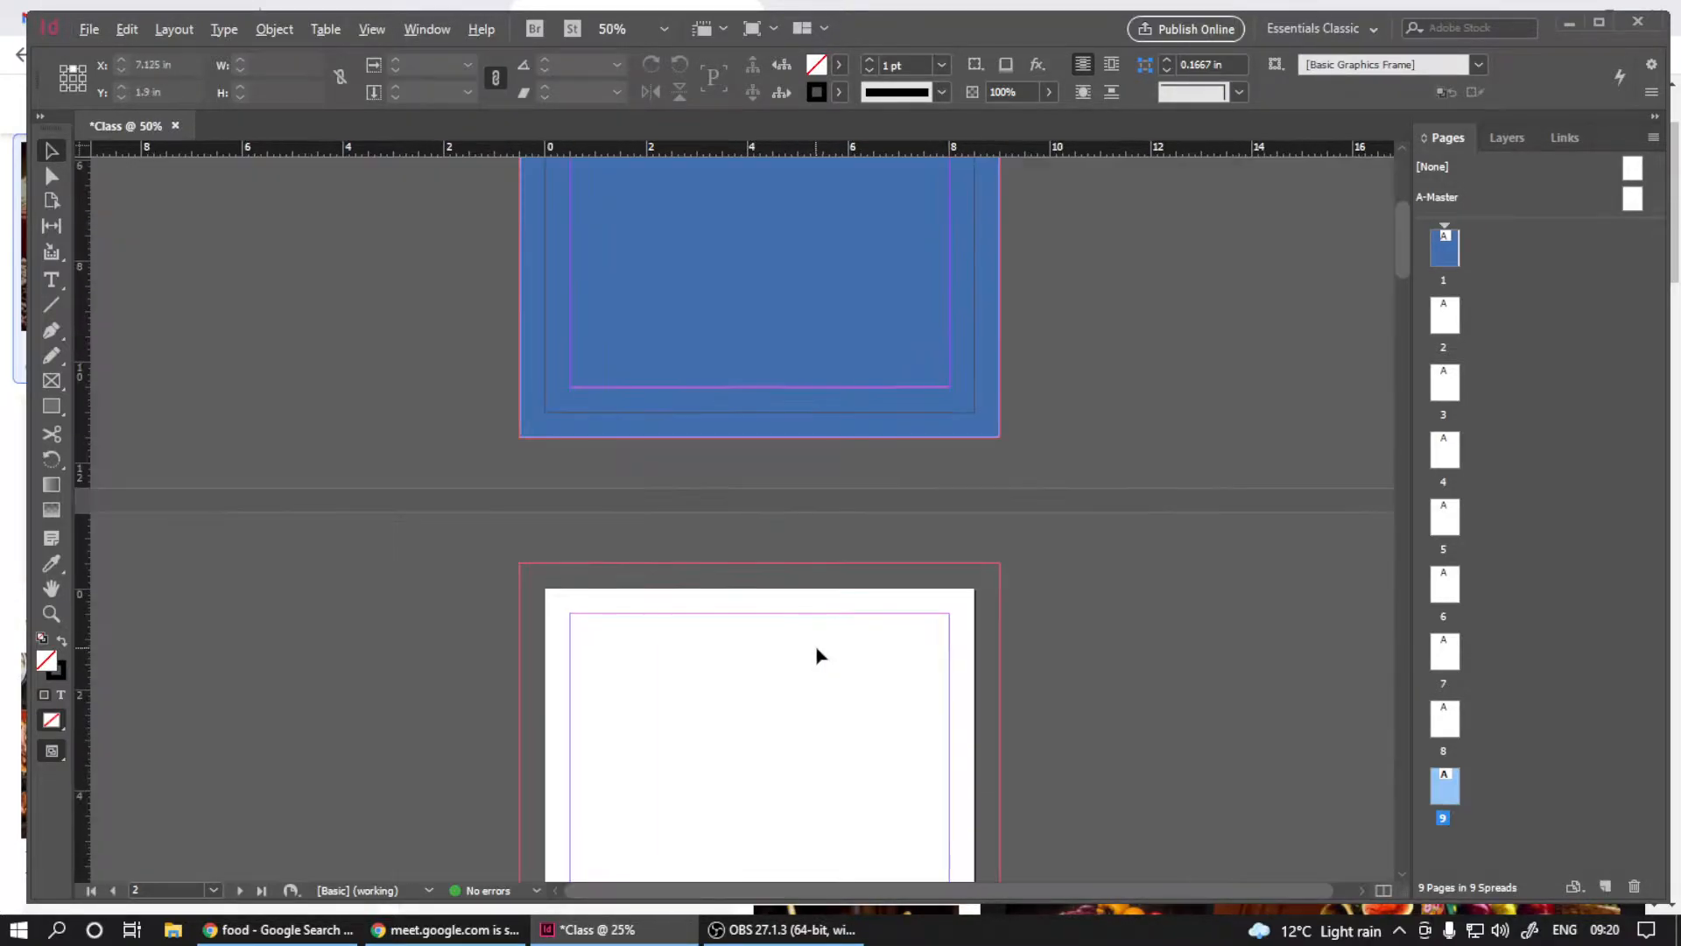
# - Delete pages 9 through 2 one after another, keeping only the blue first page
pyautogui.click(1632, 887)
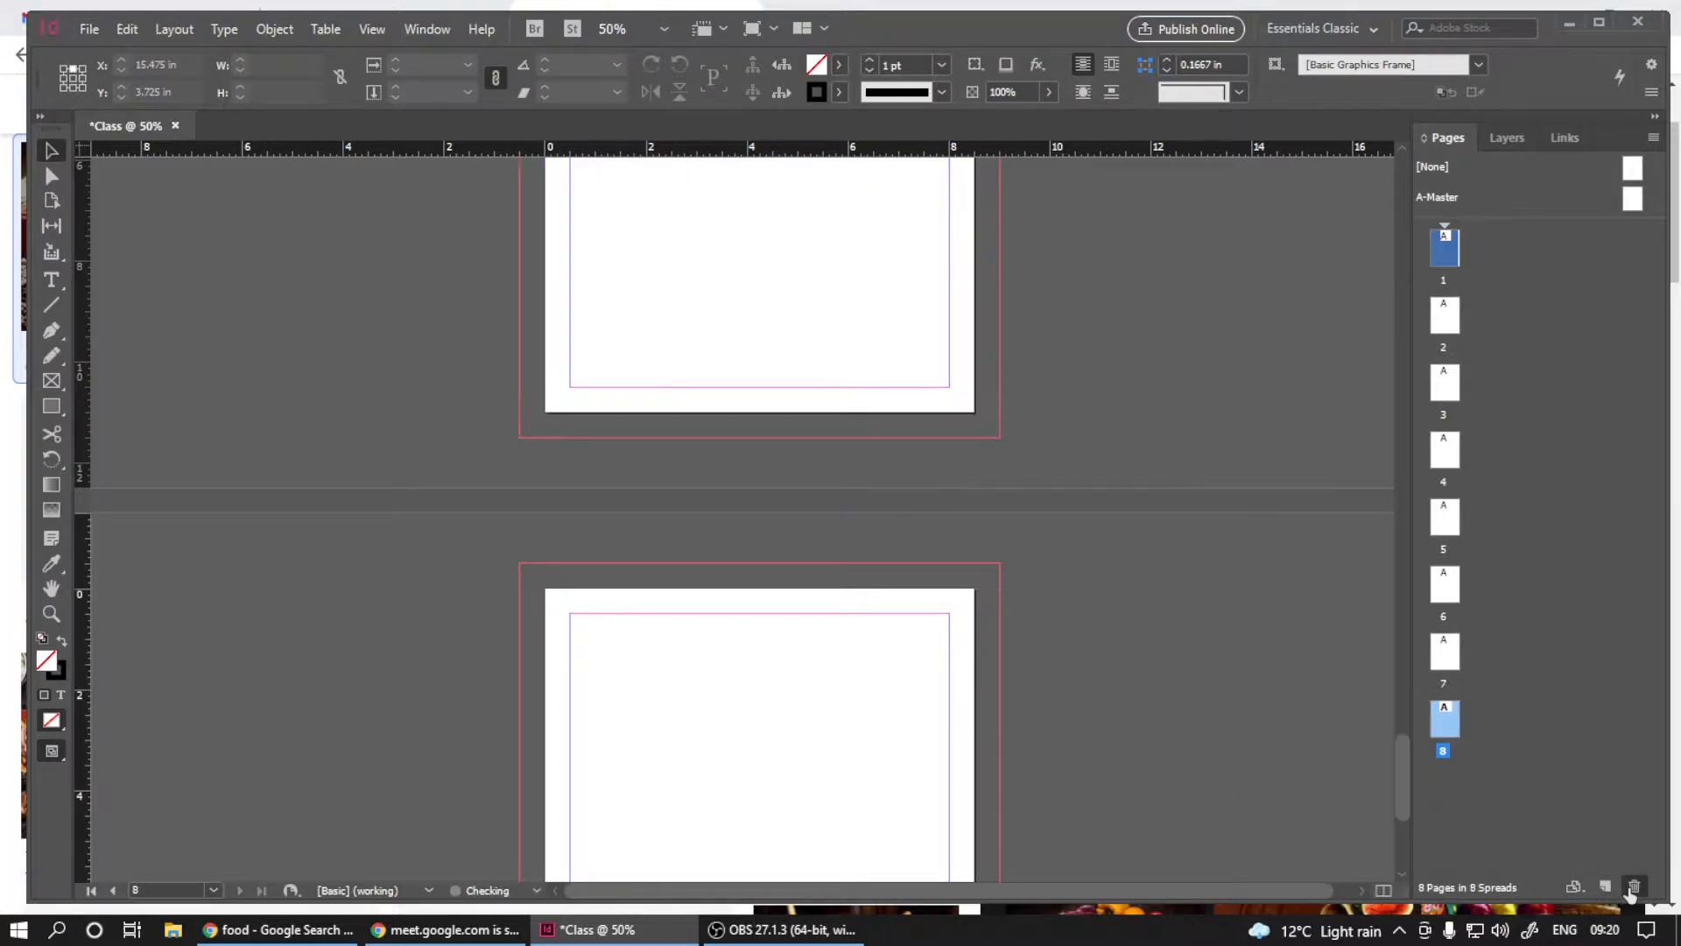
pyautogui.click(1632, 887)
pyautogui.click(1632, 887)
pyautogui.click(1632, 887)
pyautogui.click(1633, 887)
pyautogui.click(1632, 887)
pyautogui.click(1632, 887)
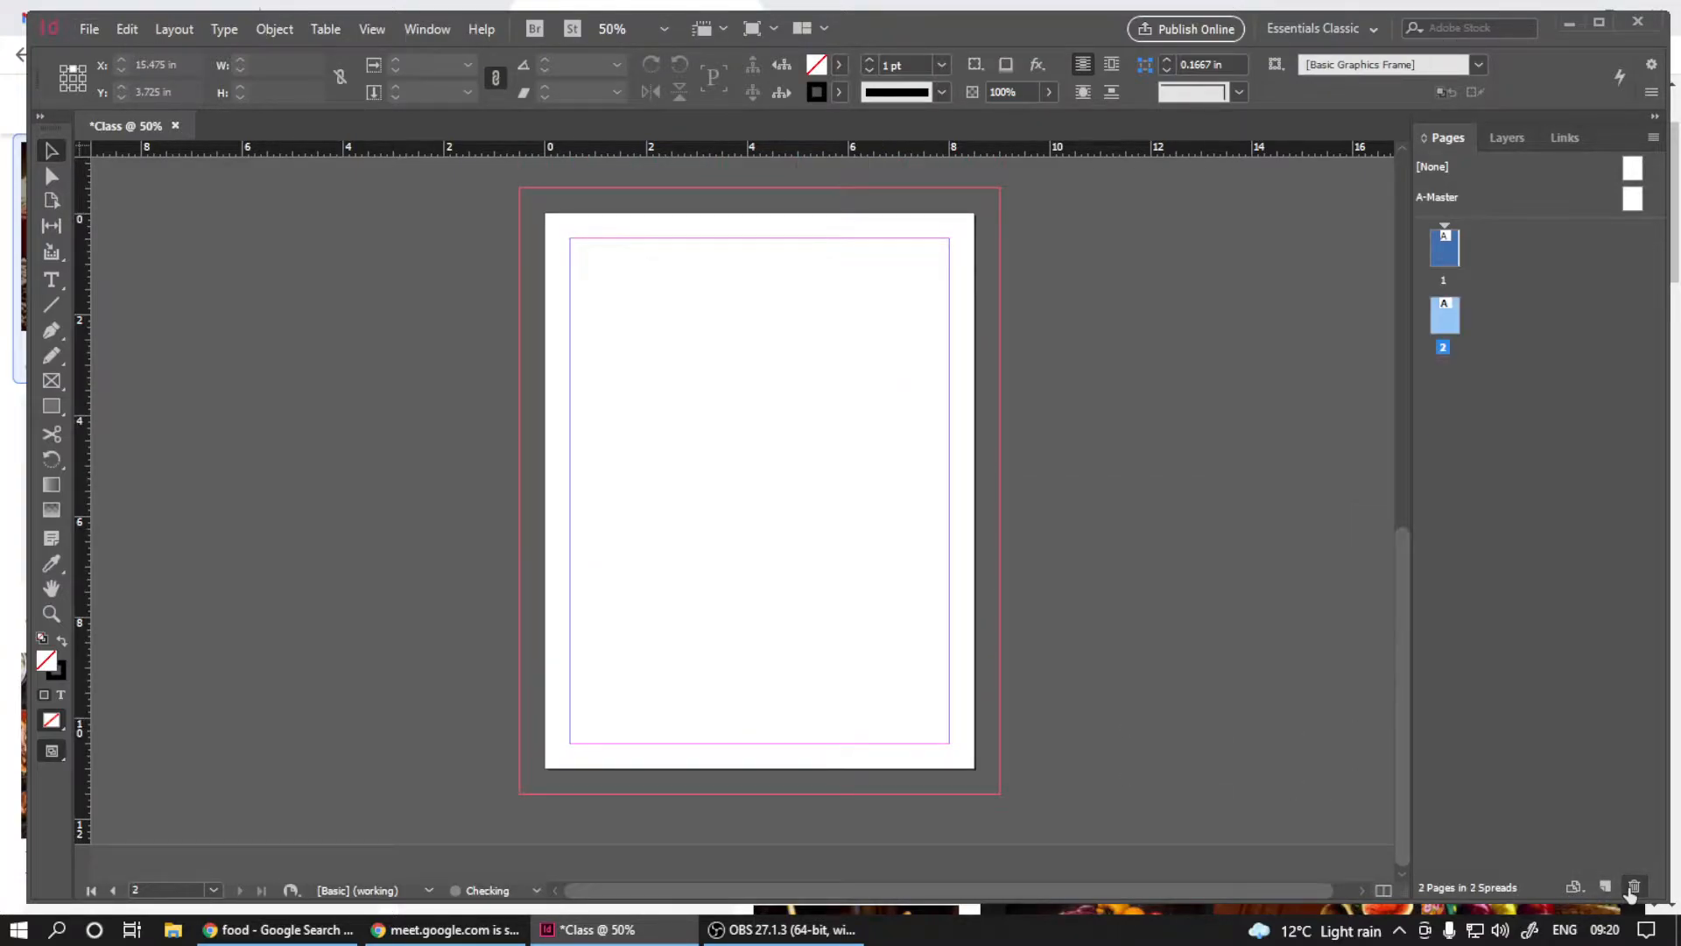
pyautogui.click(1632, 887)
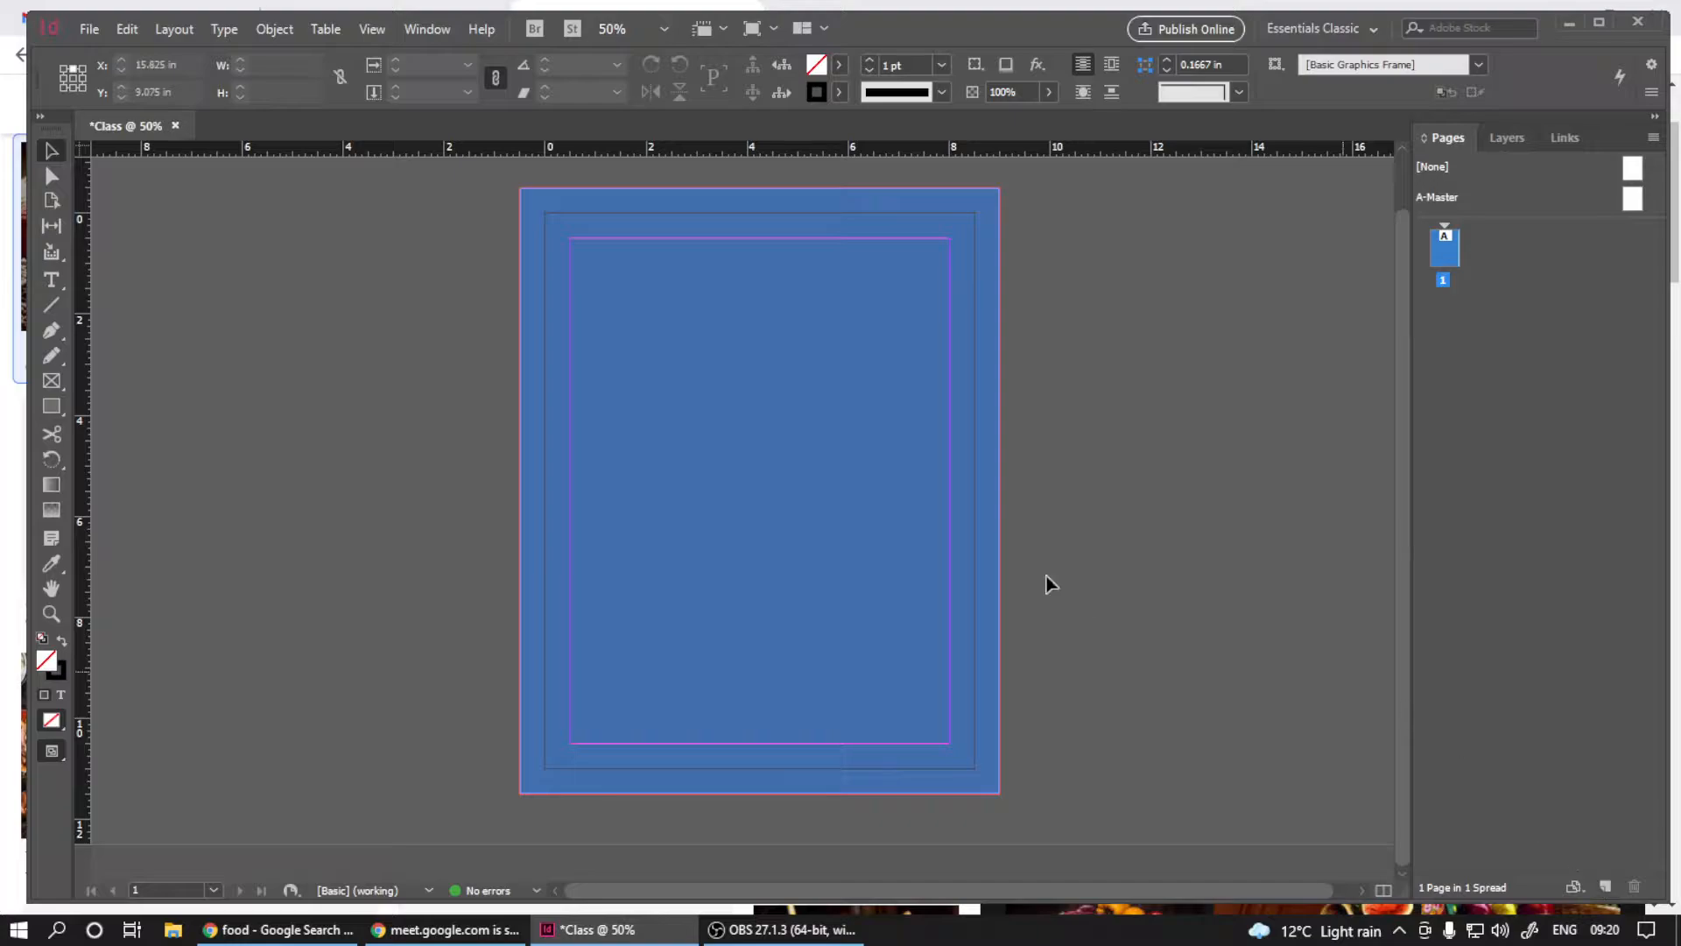
# - Select A-Master and add five further master pages to the document
pyautogui.click(1625, 205)
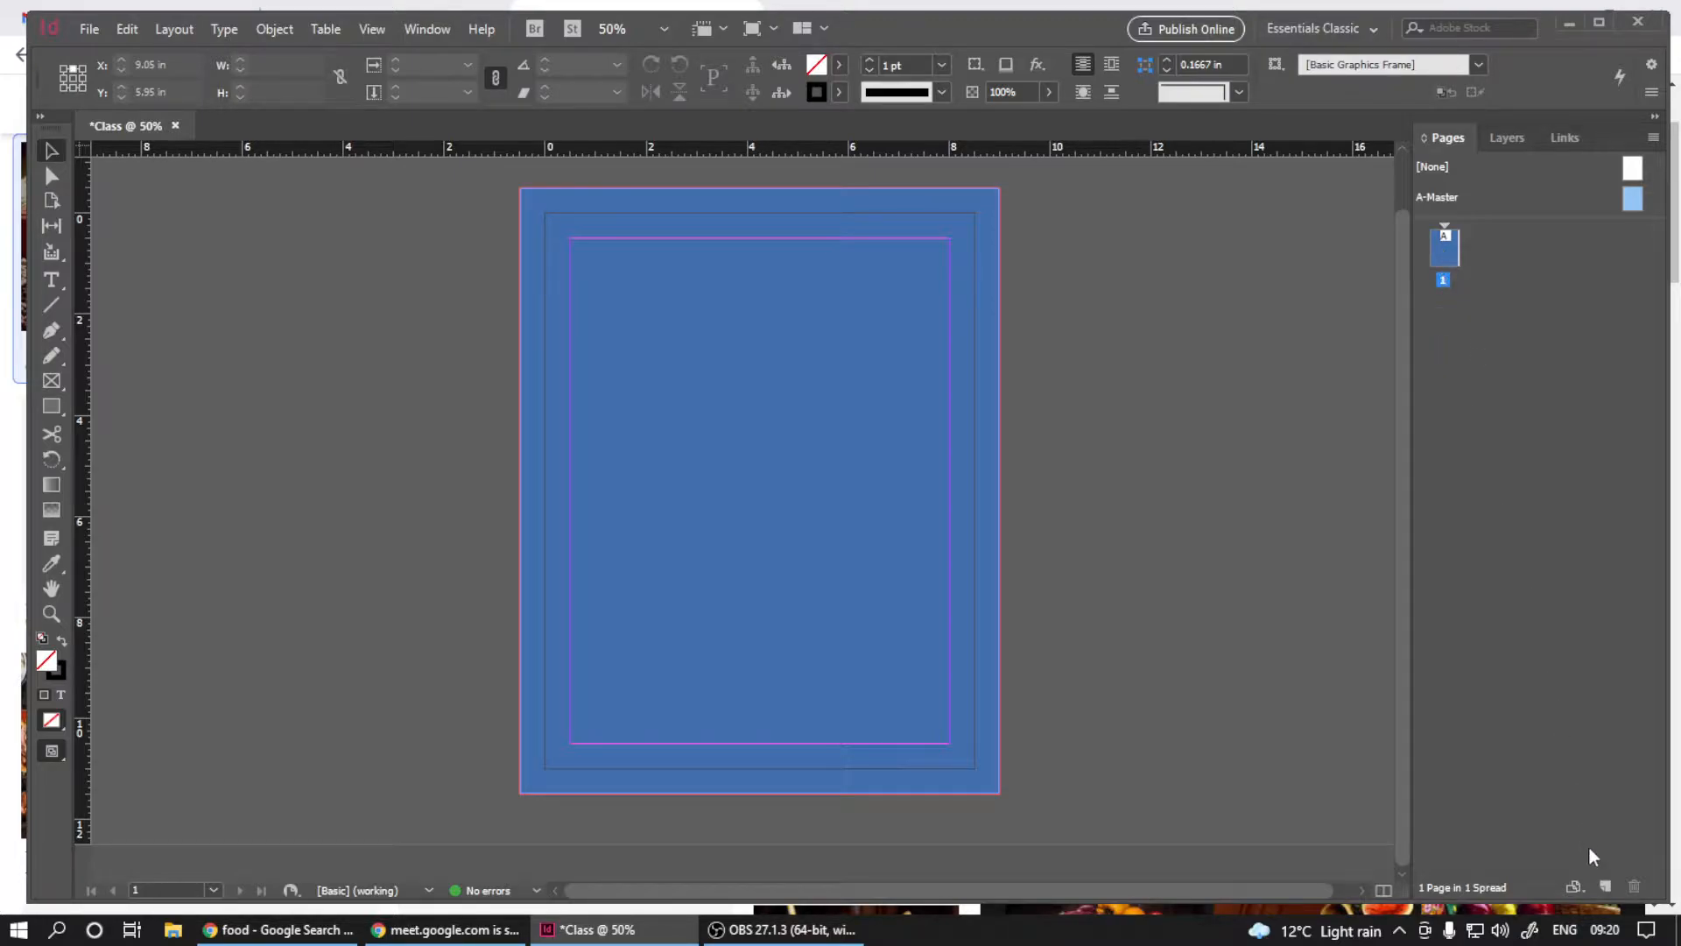
pyautogui.click(1604, 887)
pyautogui.click(1605, 887)
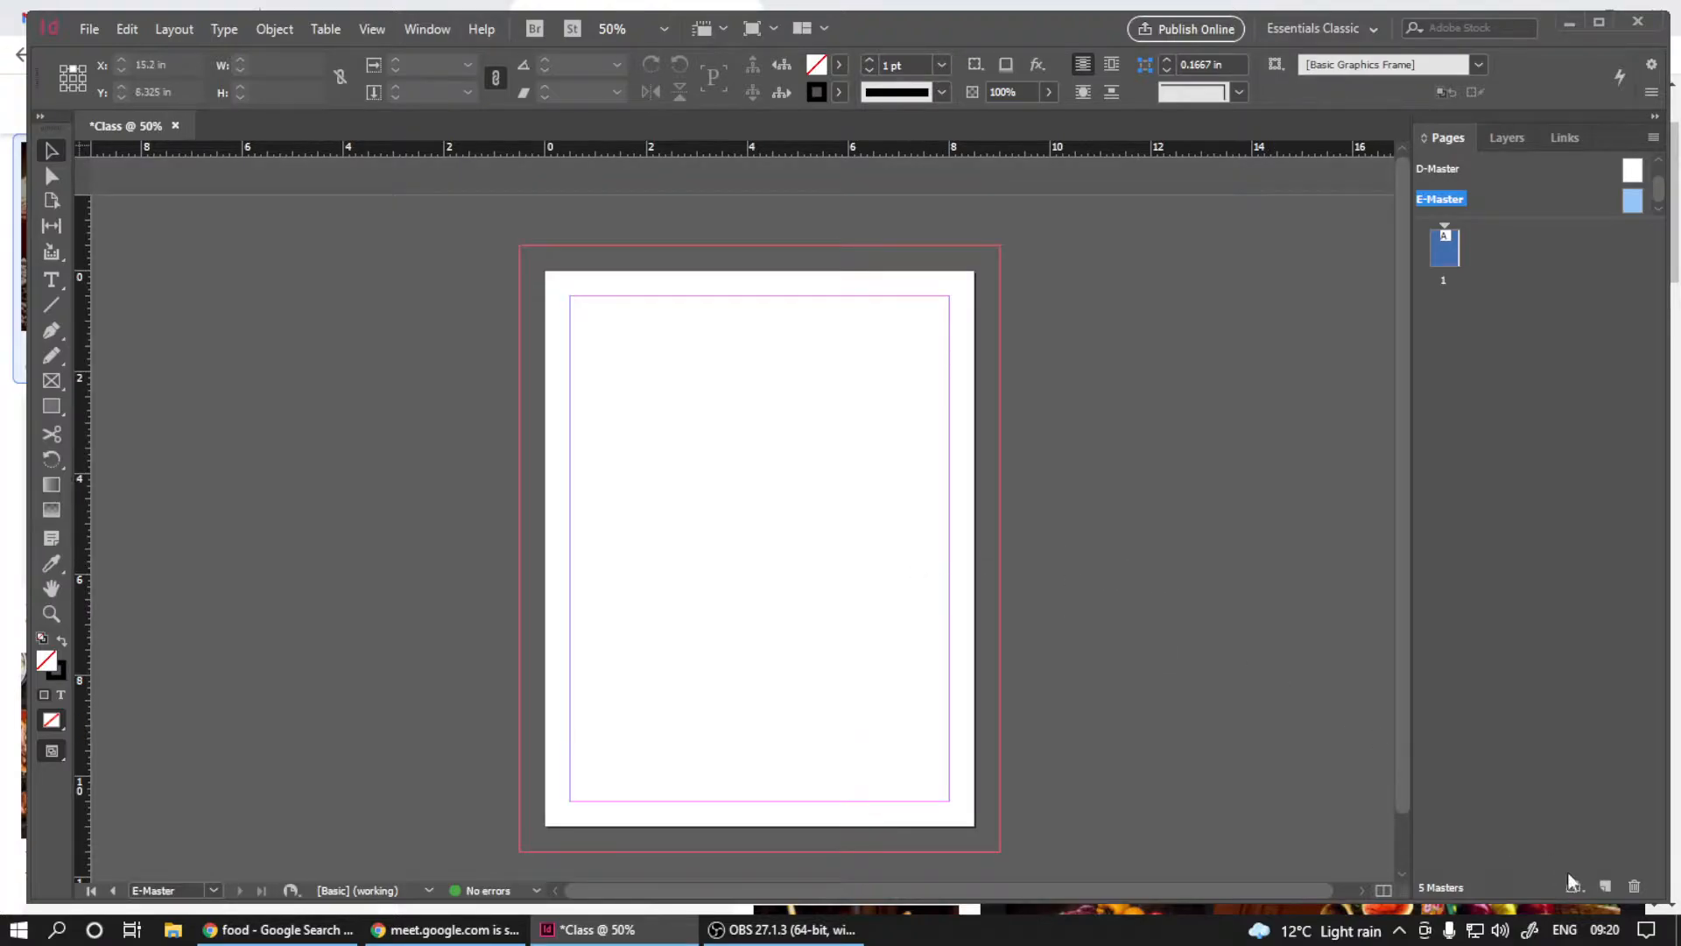
pyautogui.click(1604, 886)
pyautogui.scroll(4, 1468, 197)
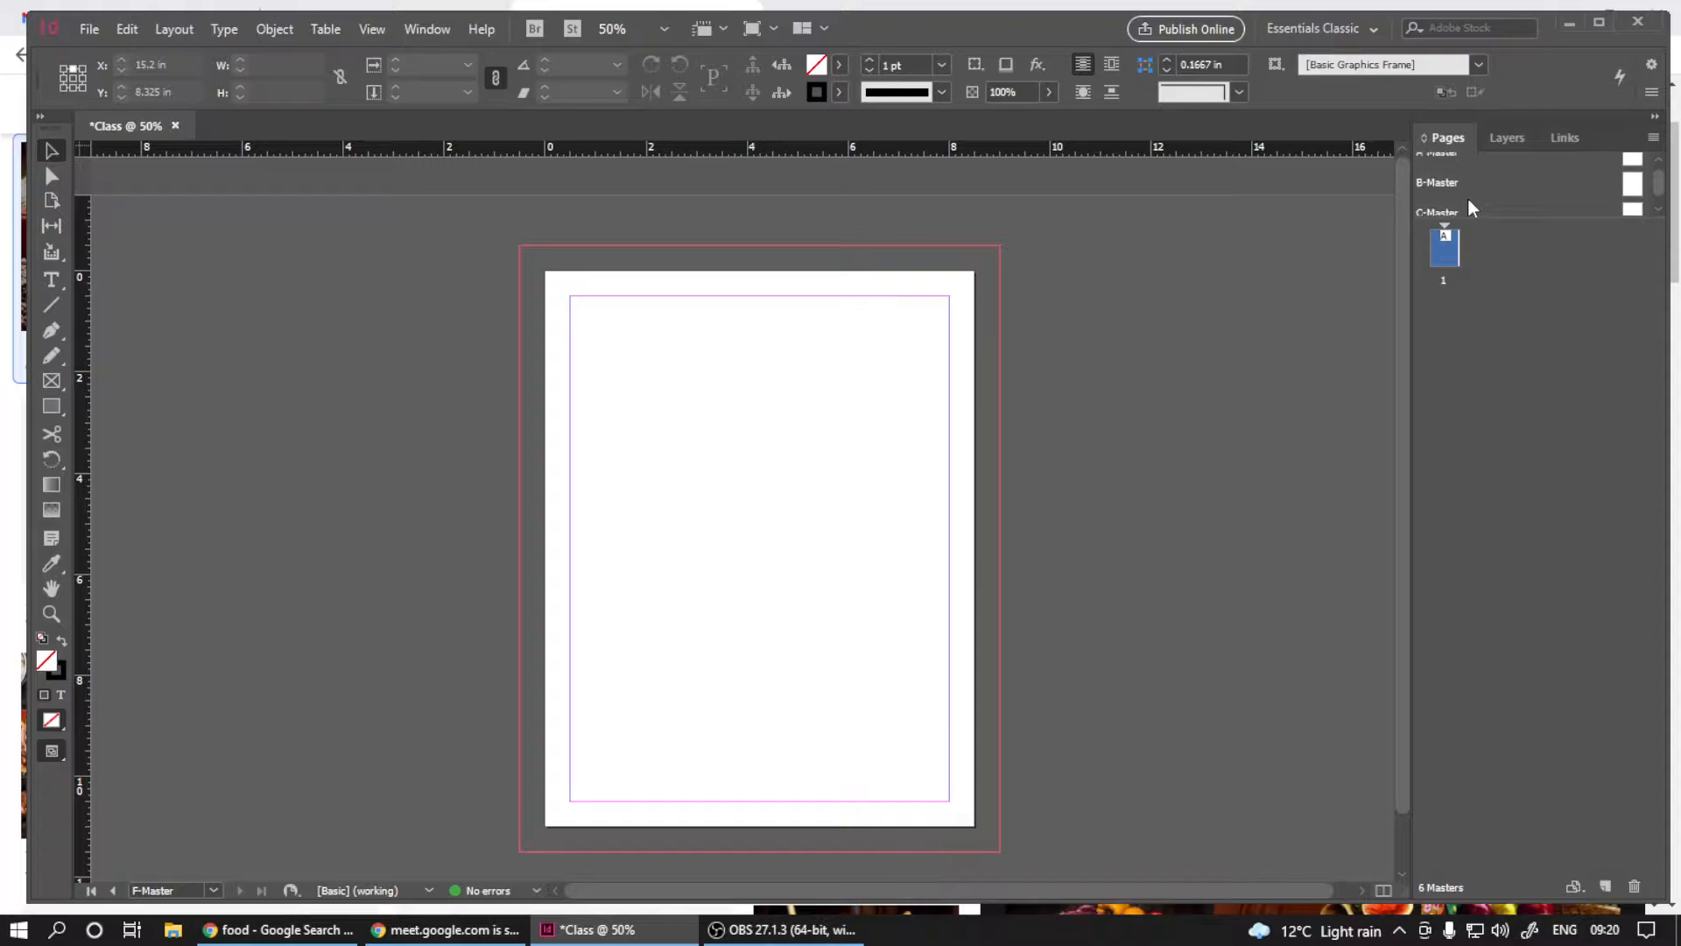
# - Delete the five extra master pages, keeping only A-Master
pyautogui.scroll(-4, 1468, 200)
pyautogui.click(1634, 884)
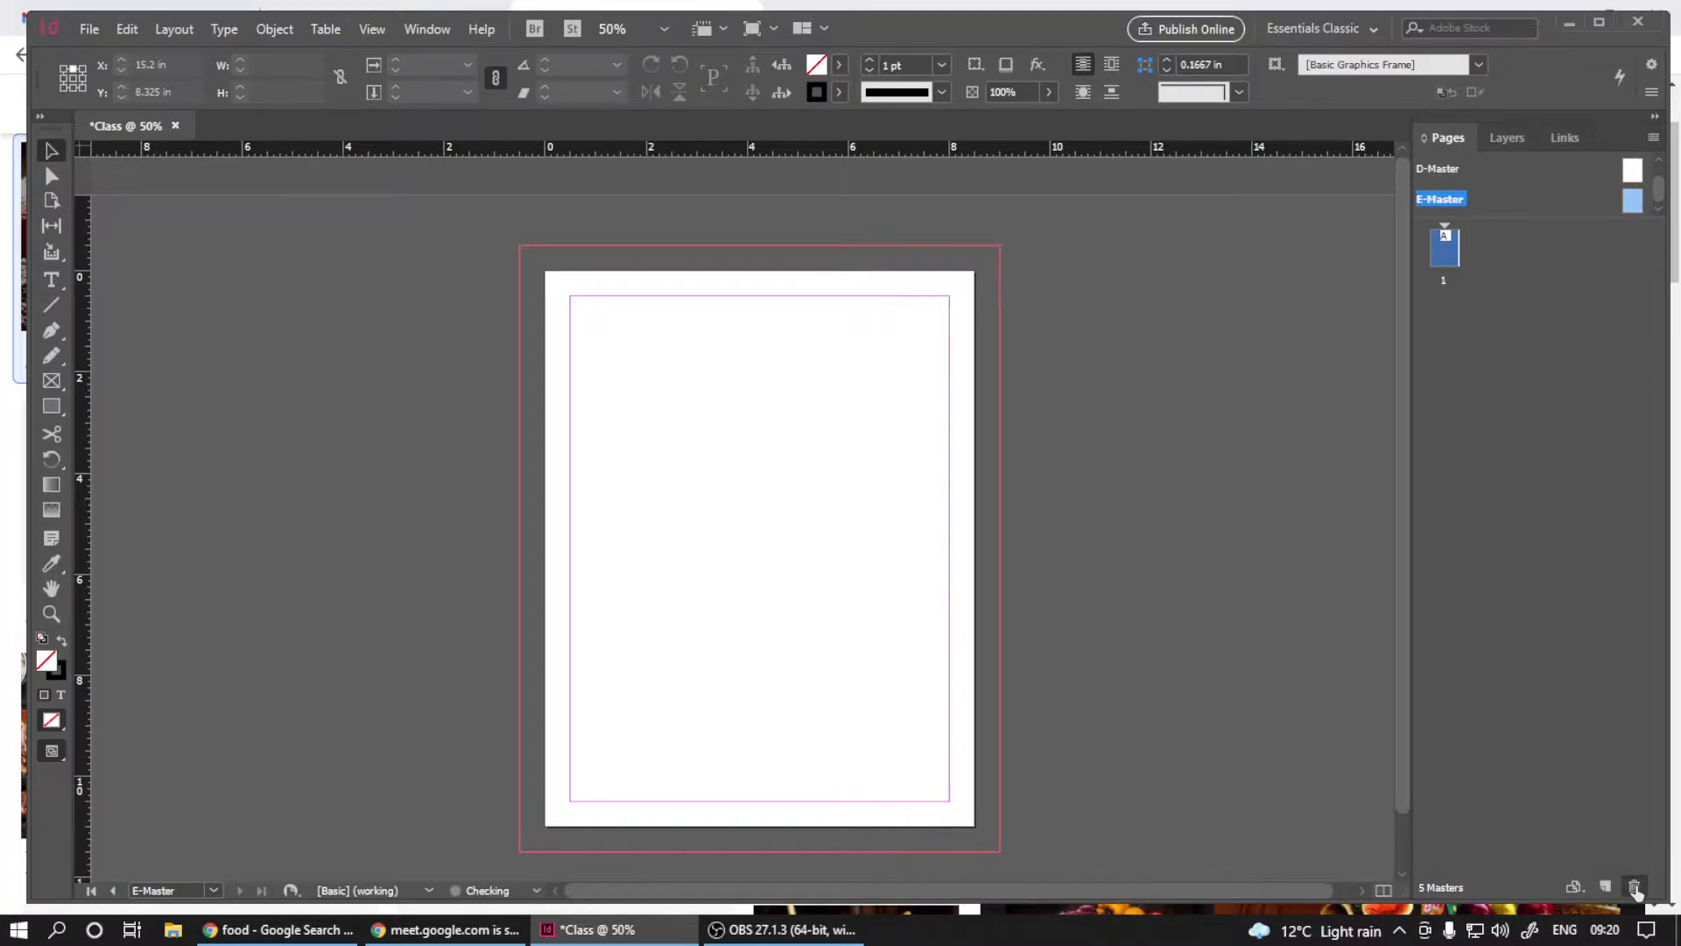
pyautogui.click(1634, 885)
pyautogui.click(1634, 884)
pyautogui.click(1634, 885)
pyautogui.click(1633, 885)
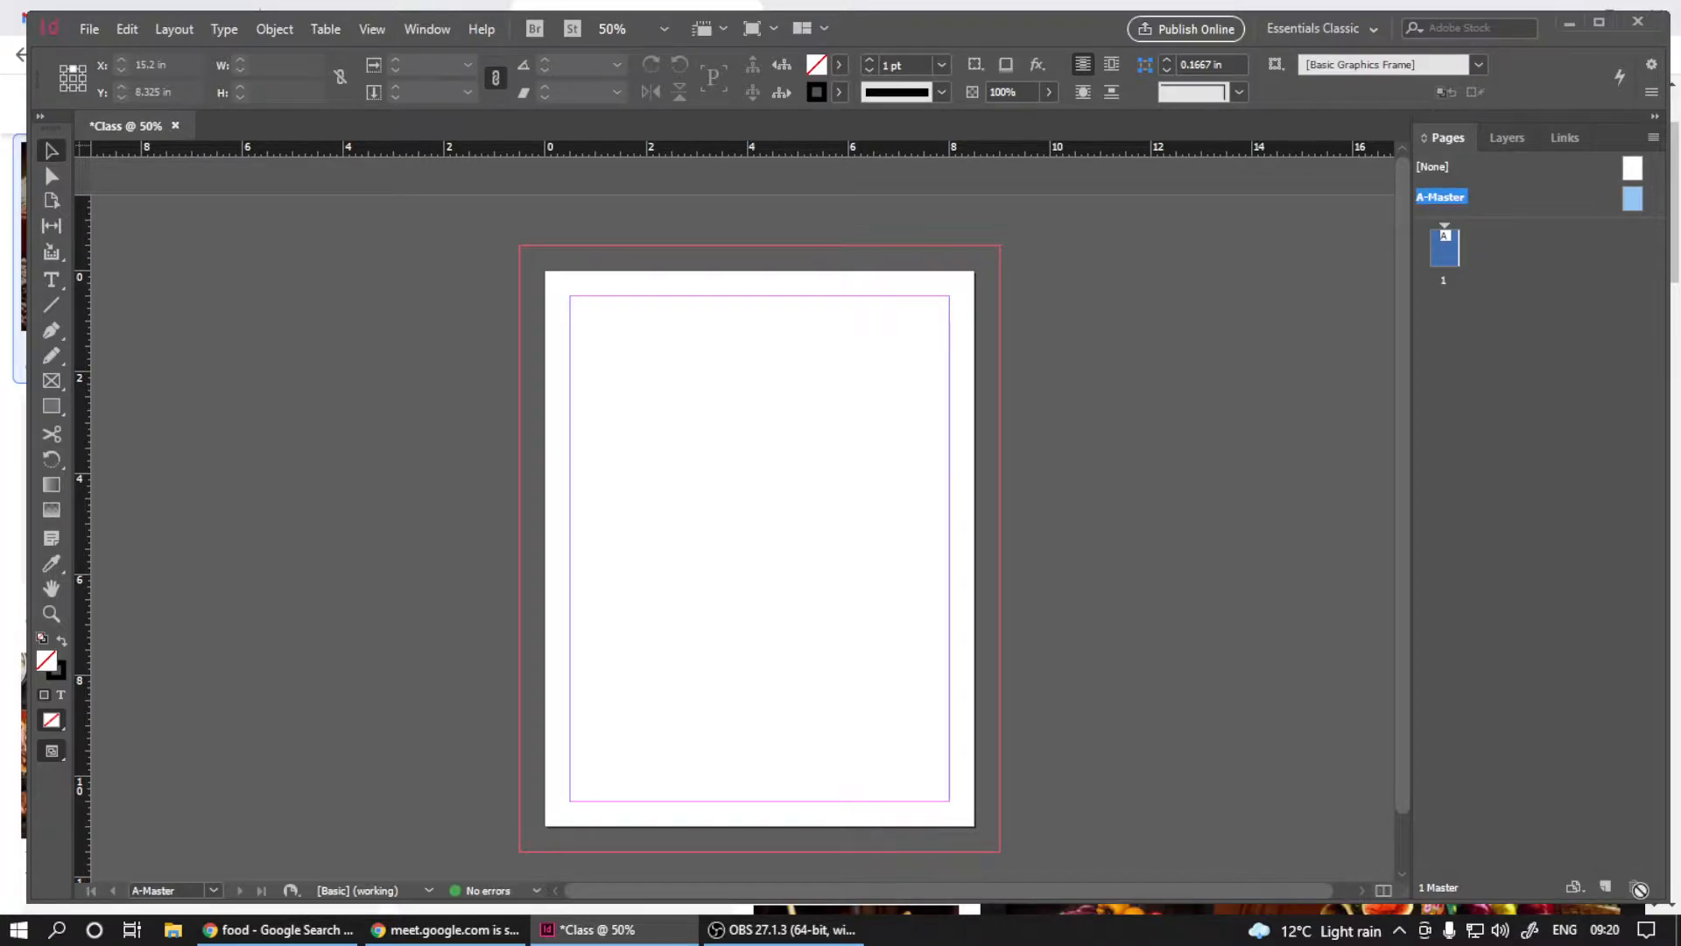
# - Add seven pages based on A-Master after page 1, for an eight-page document
pyautogui.click(1454, 257)
pyautogui.click(1605, 885)
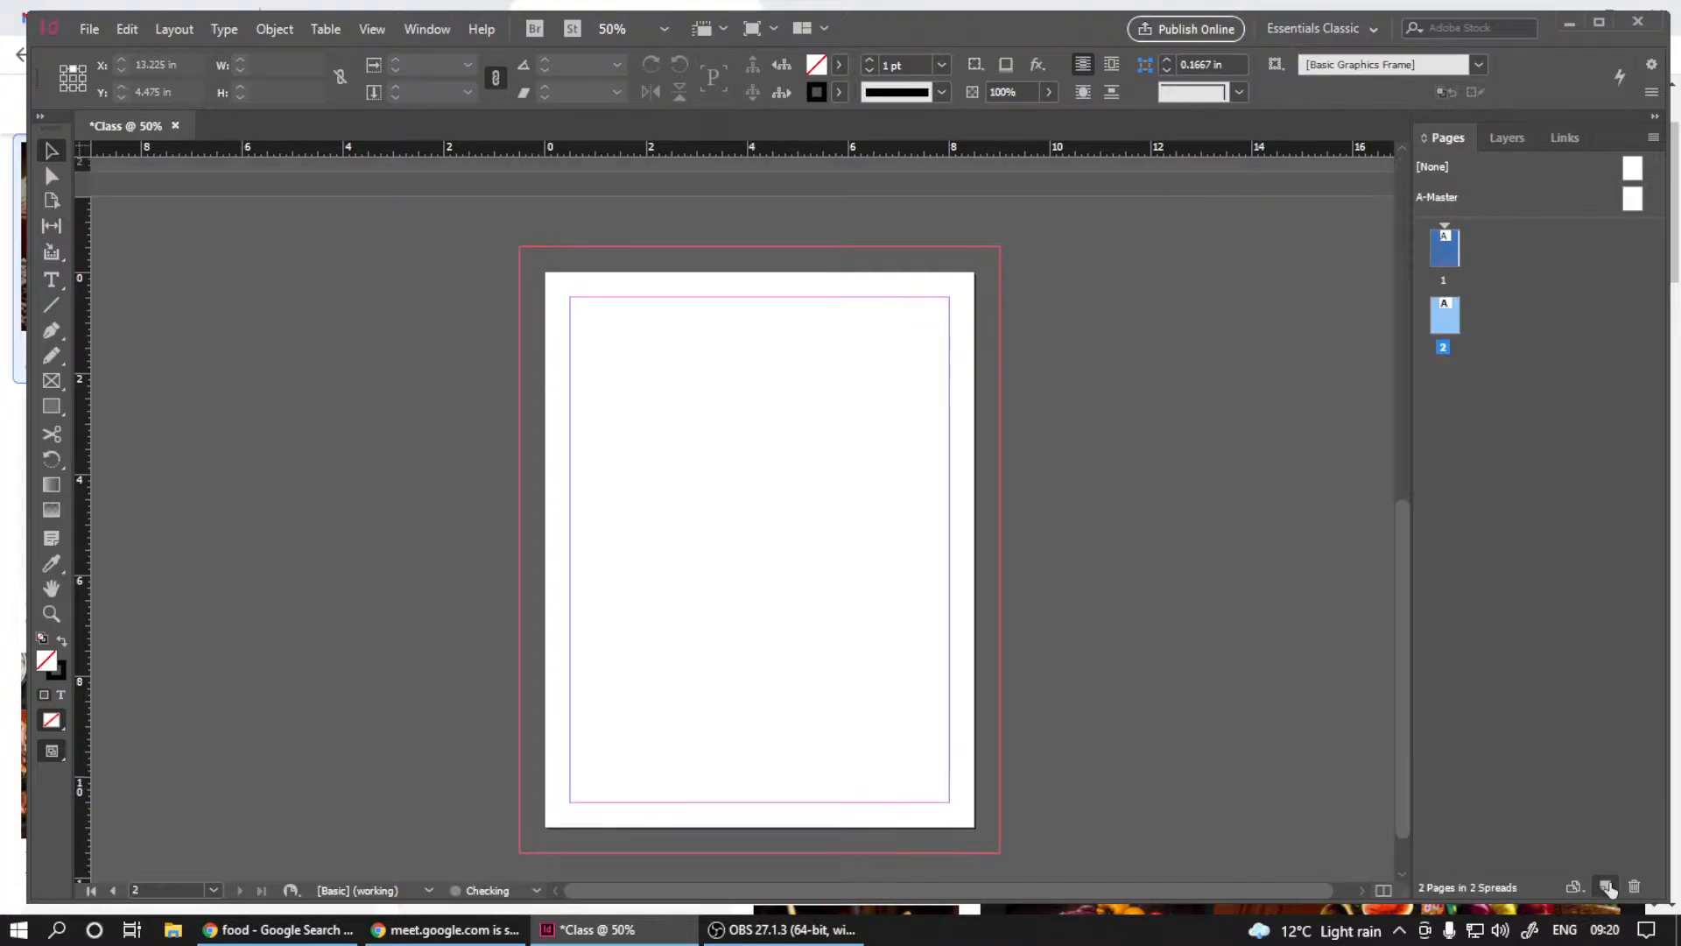
pyautogui.click(1605, 885)
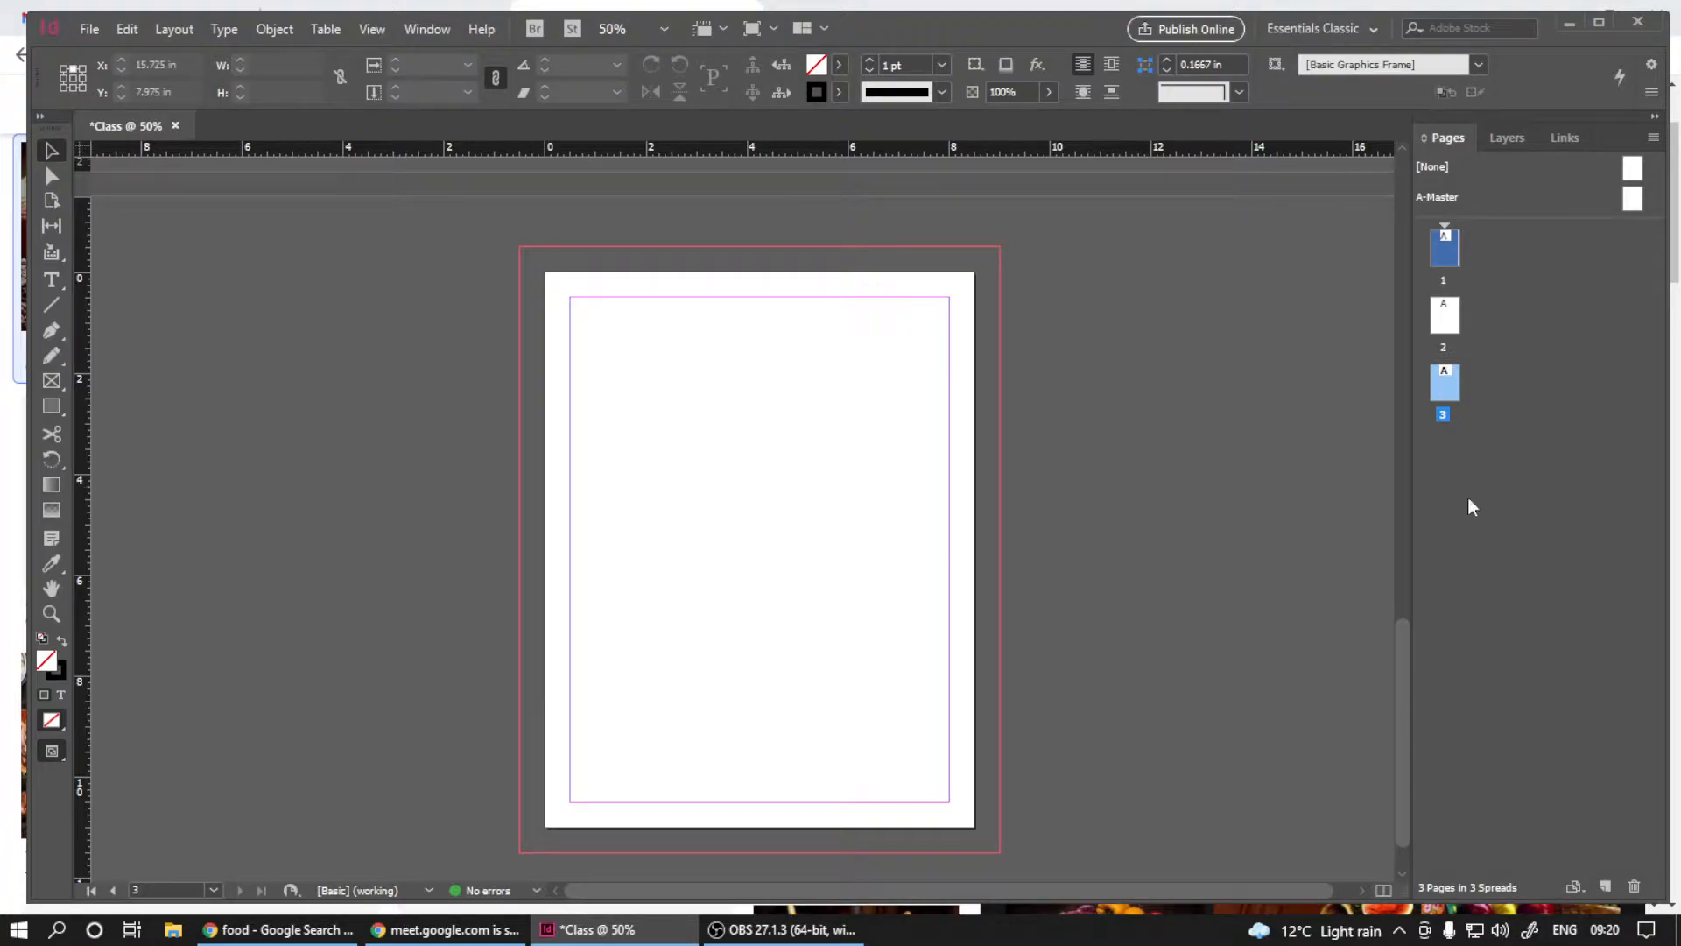
pyautogui.click(1605, 885)
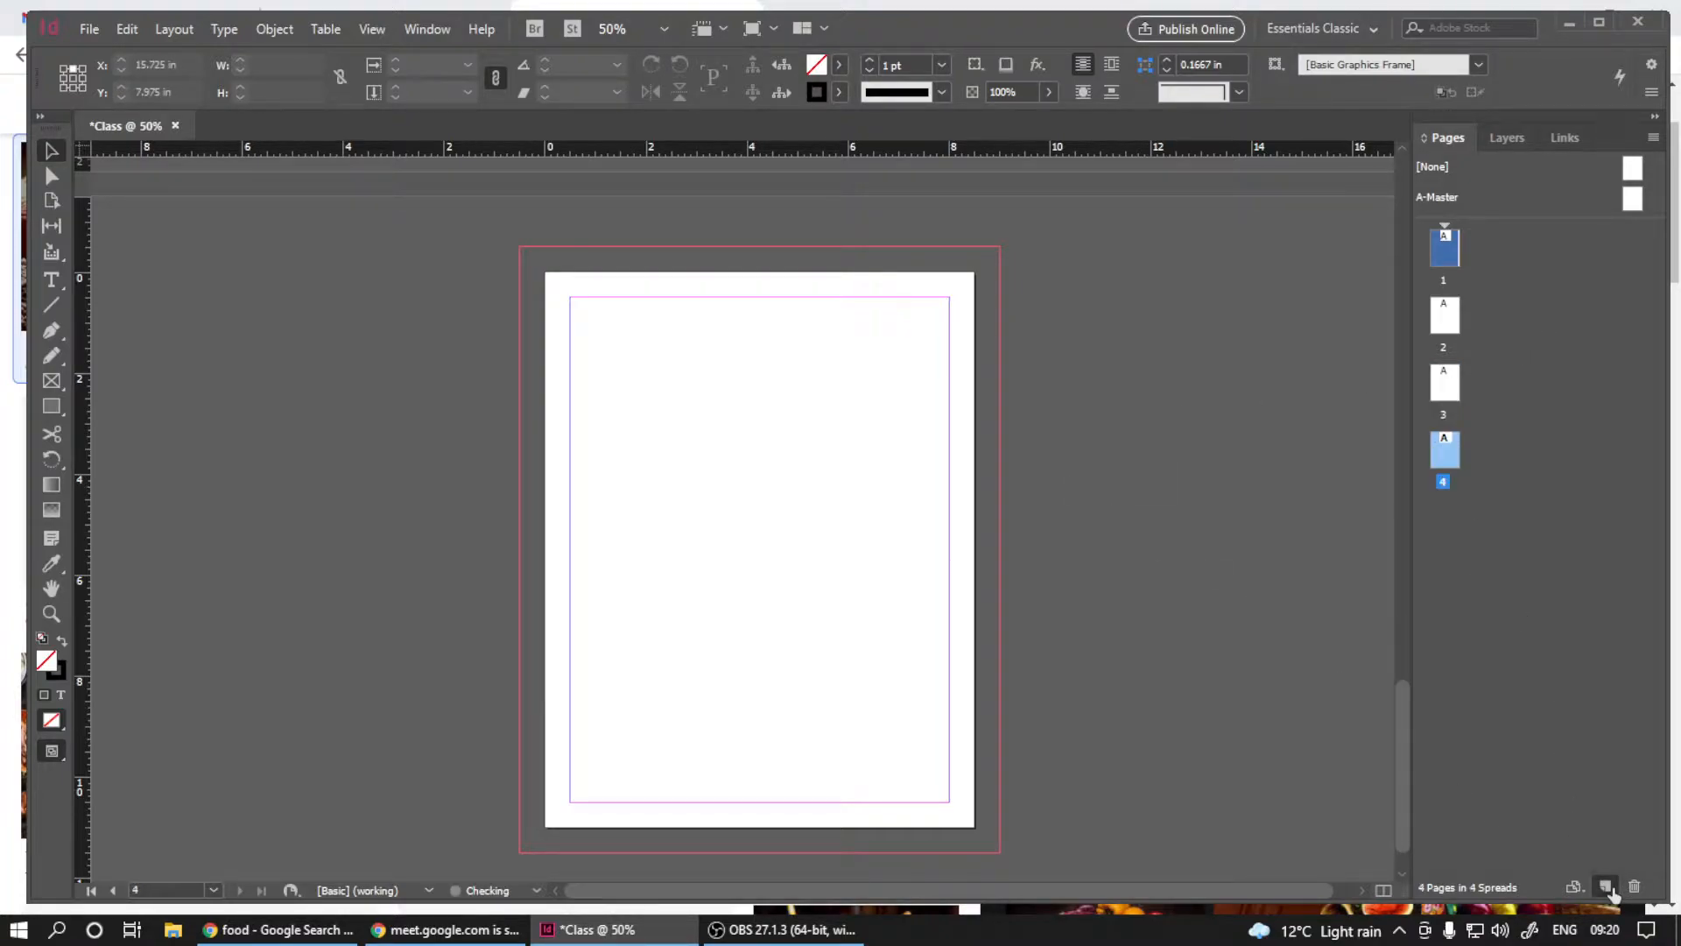
pyautogui.click(1605, 885)
pyautogui.click(1605, 885)
pyautogui.click(1605, 885)
pyautogui.click(1605, 885)
# - Select the blue background rectangle on page 1 and cut it from the page
pyautogui.scroll(10, 770, 571)
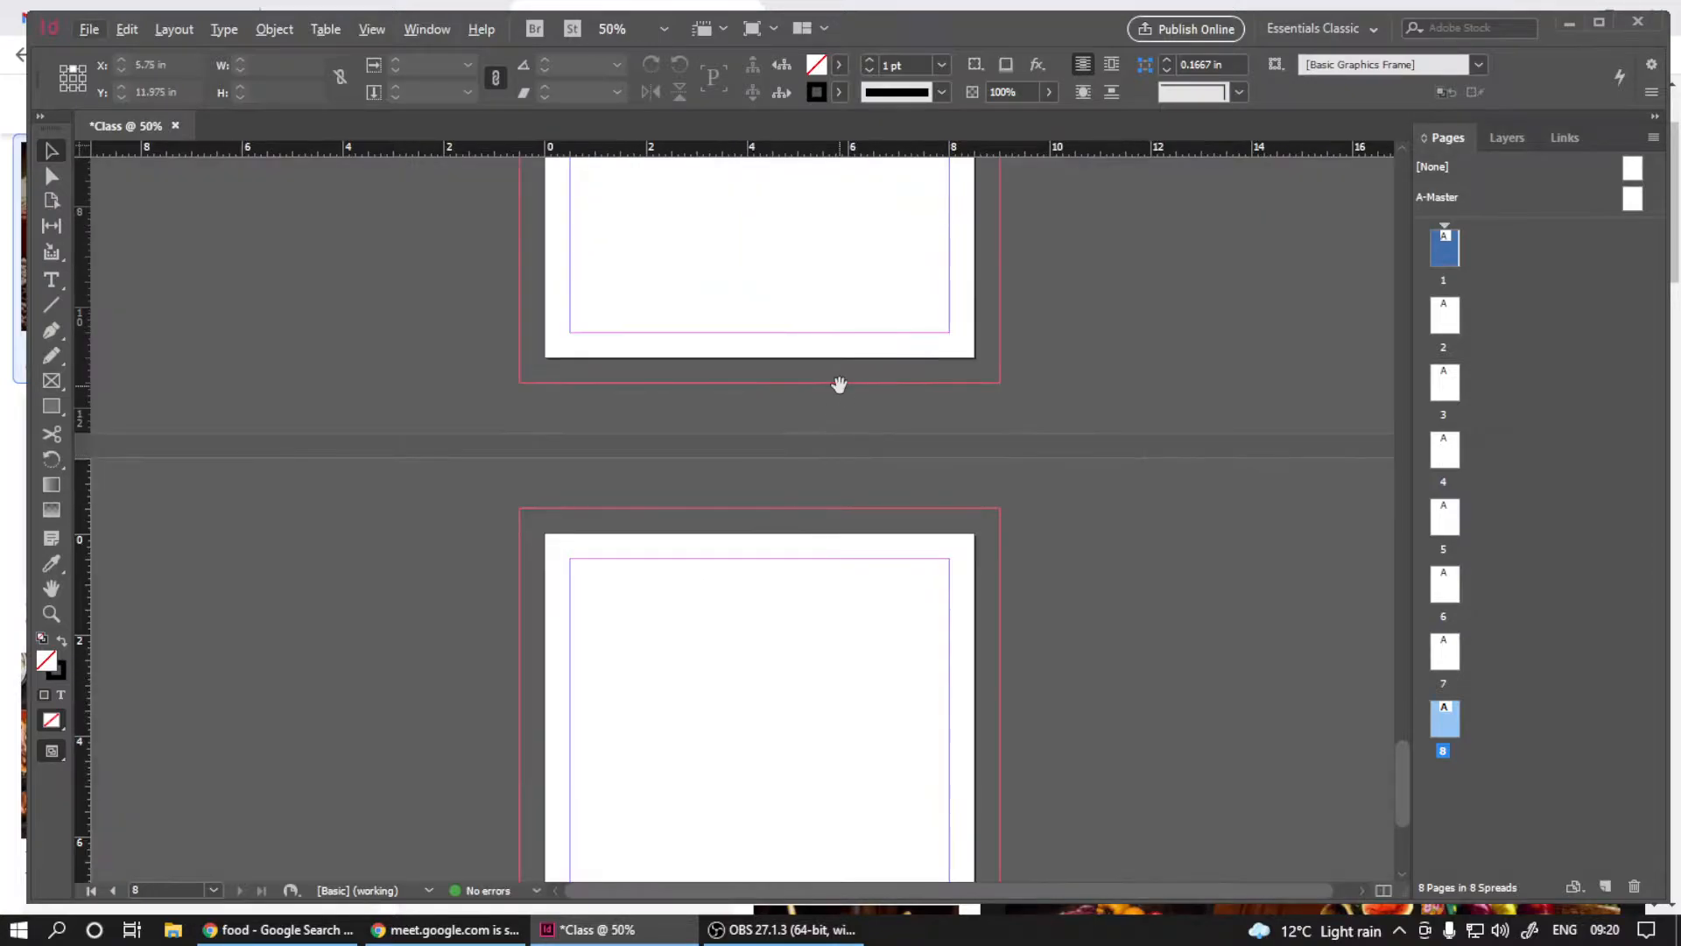
pyautogui.scroll(15, 807, 382)
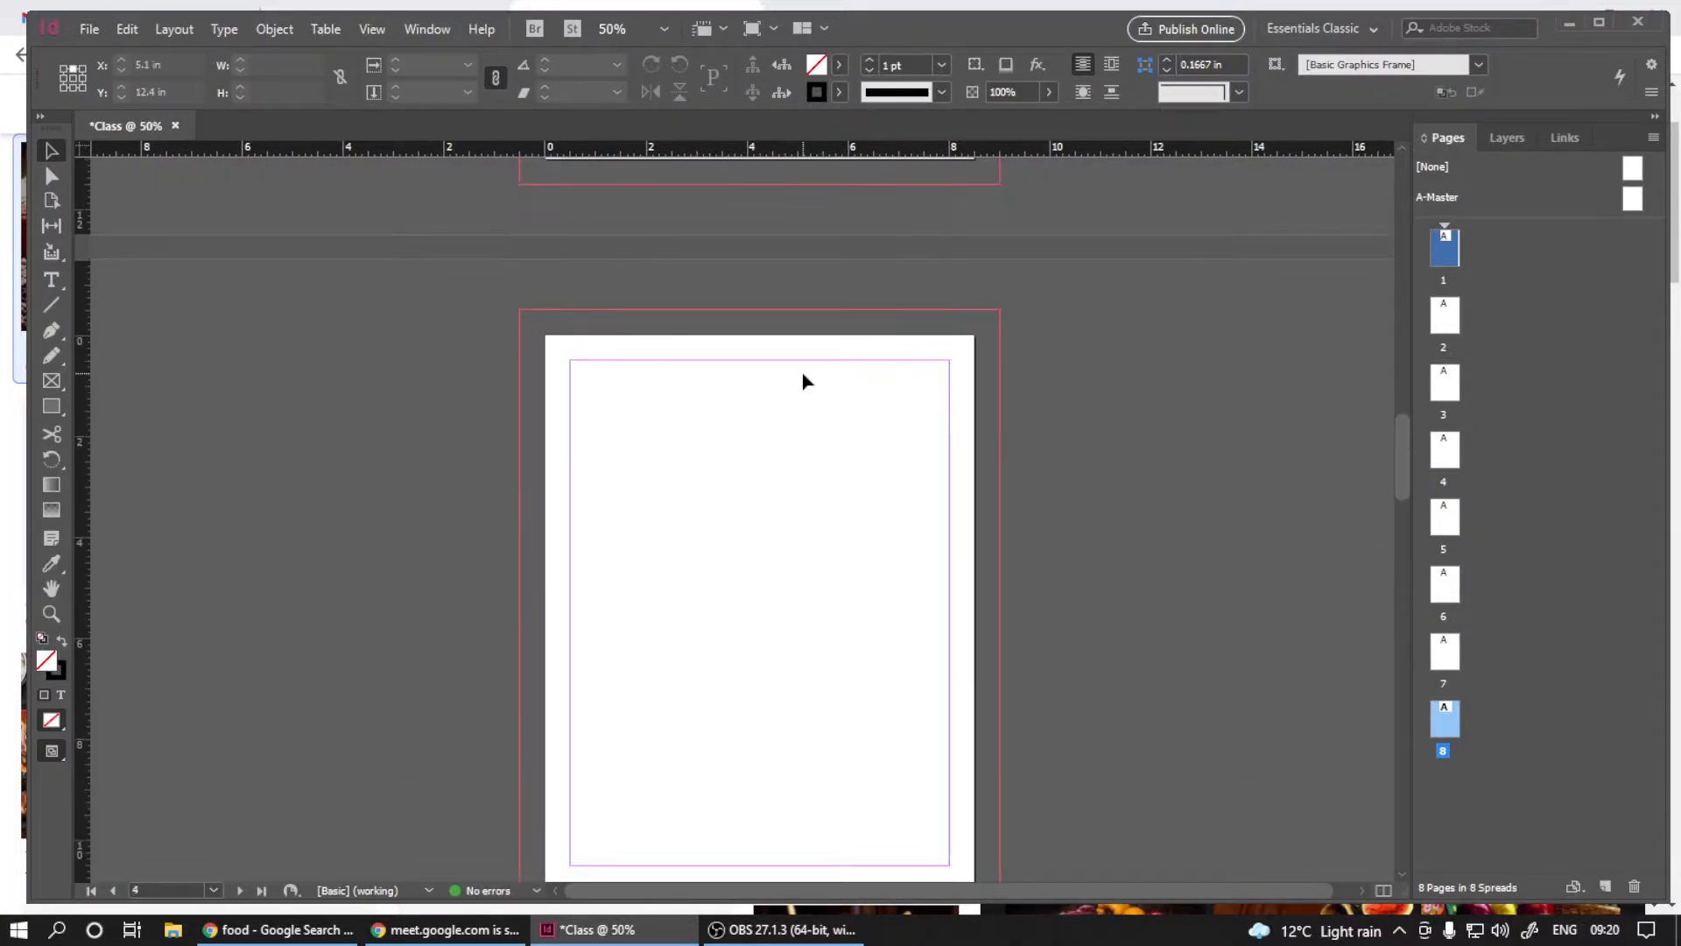
pyautogui.scroll(5, 802, 373)
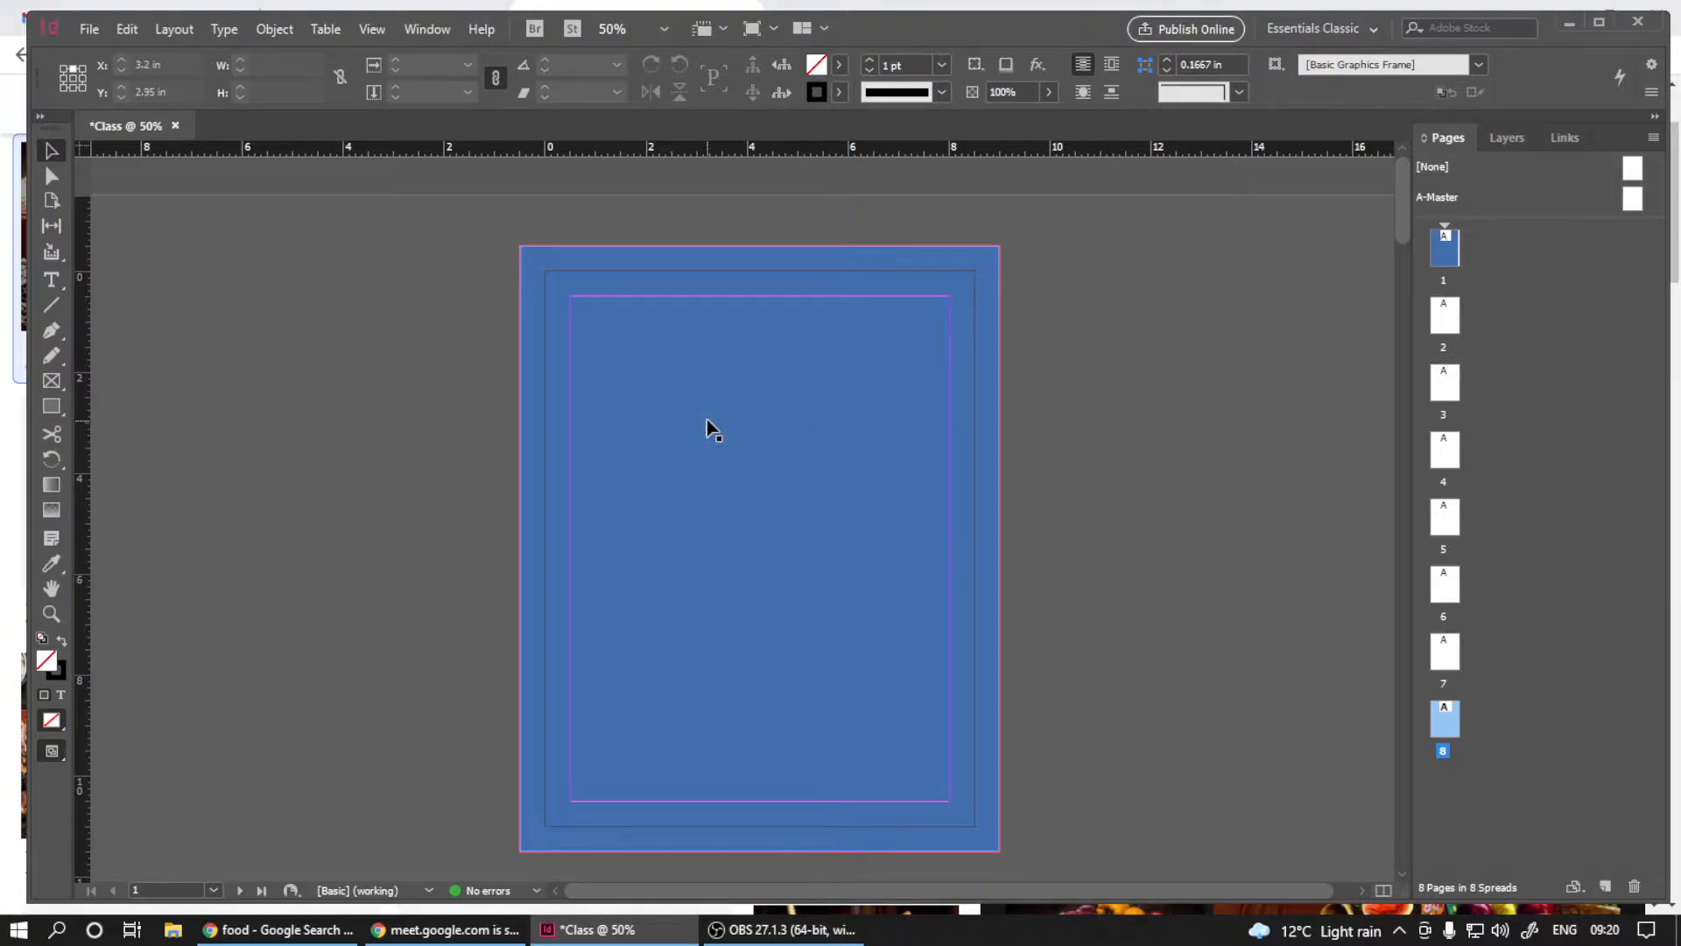
pyautogui.moveTo(440, 221); pyautogui.dragTo(768, 514)
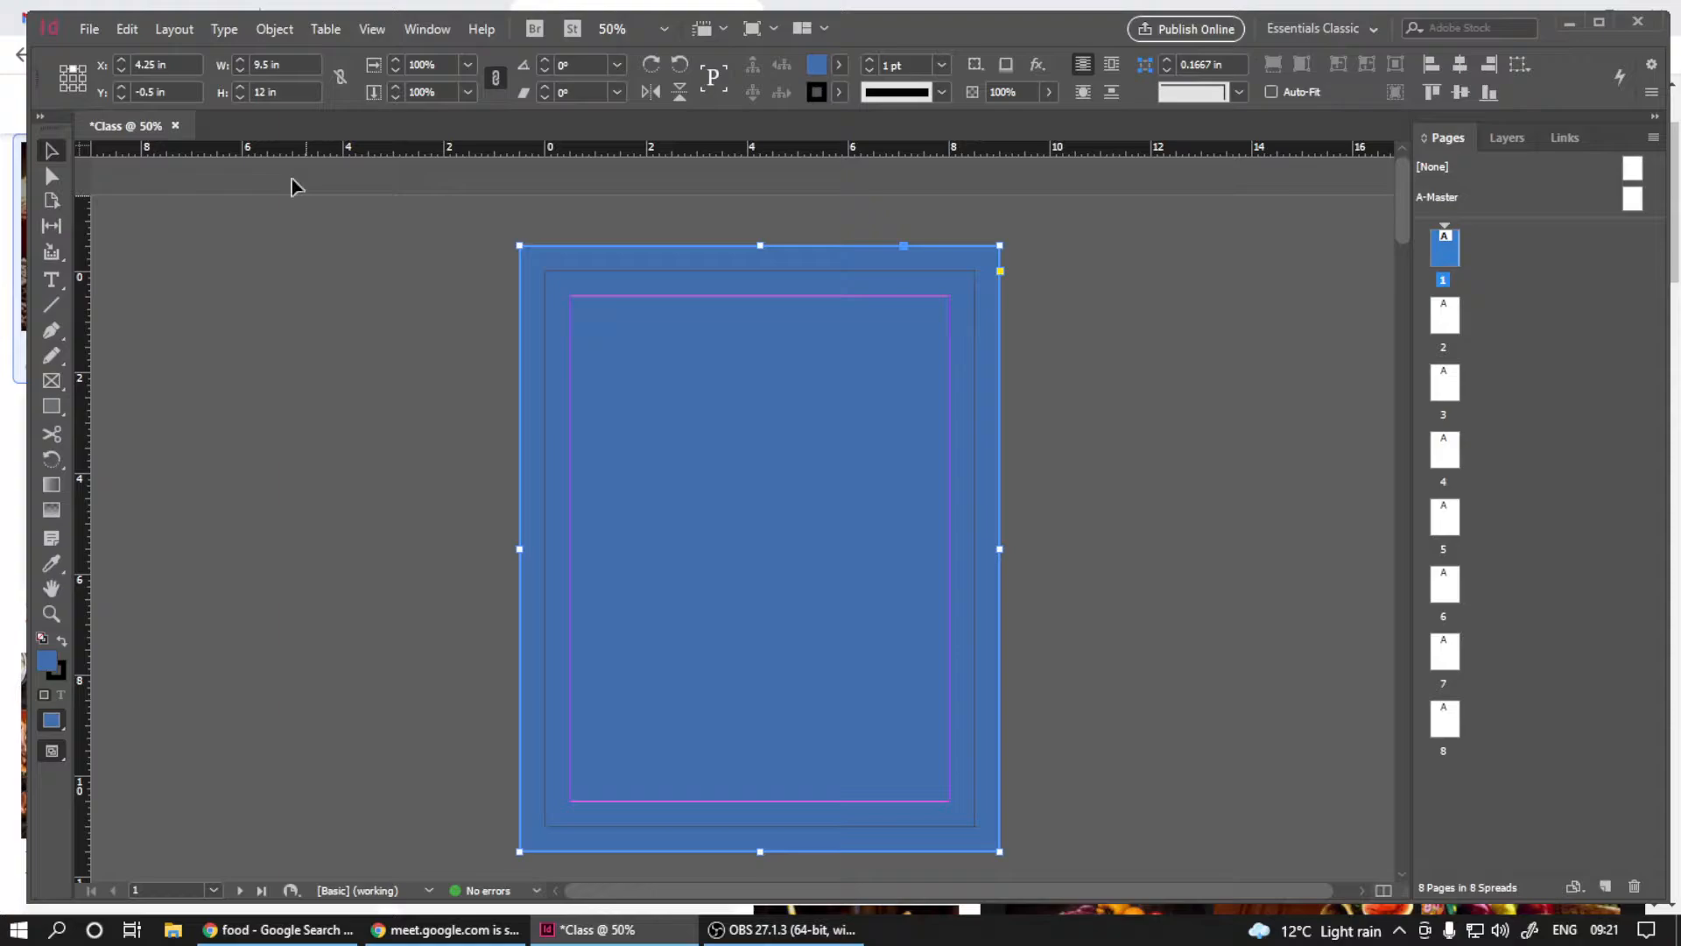
pyautogui.click(125, 29)
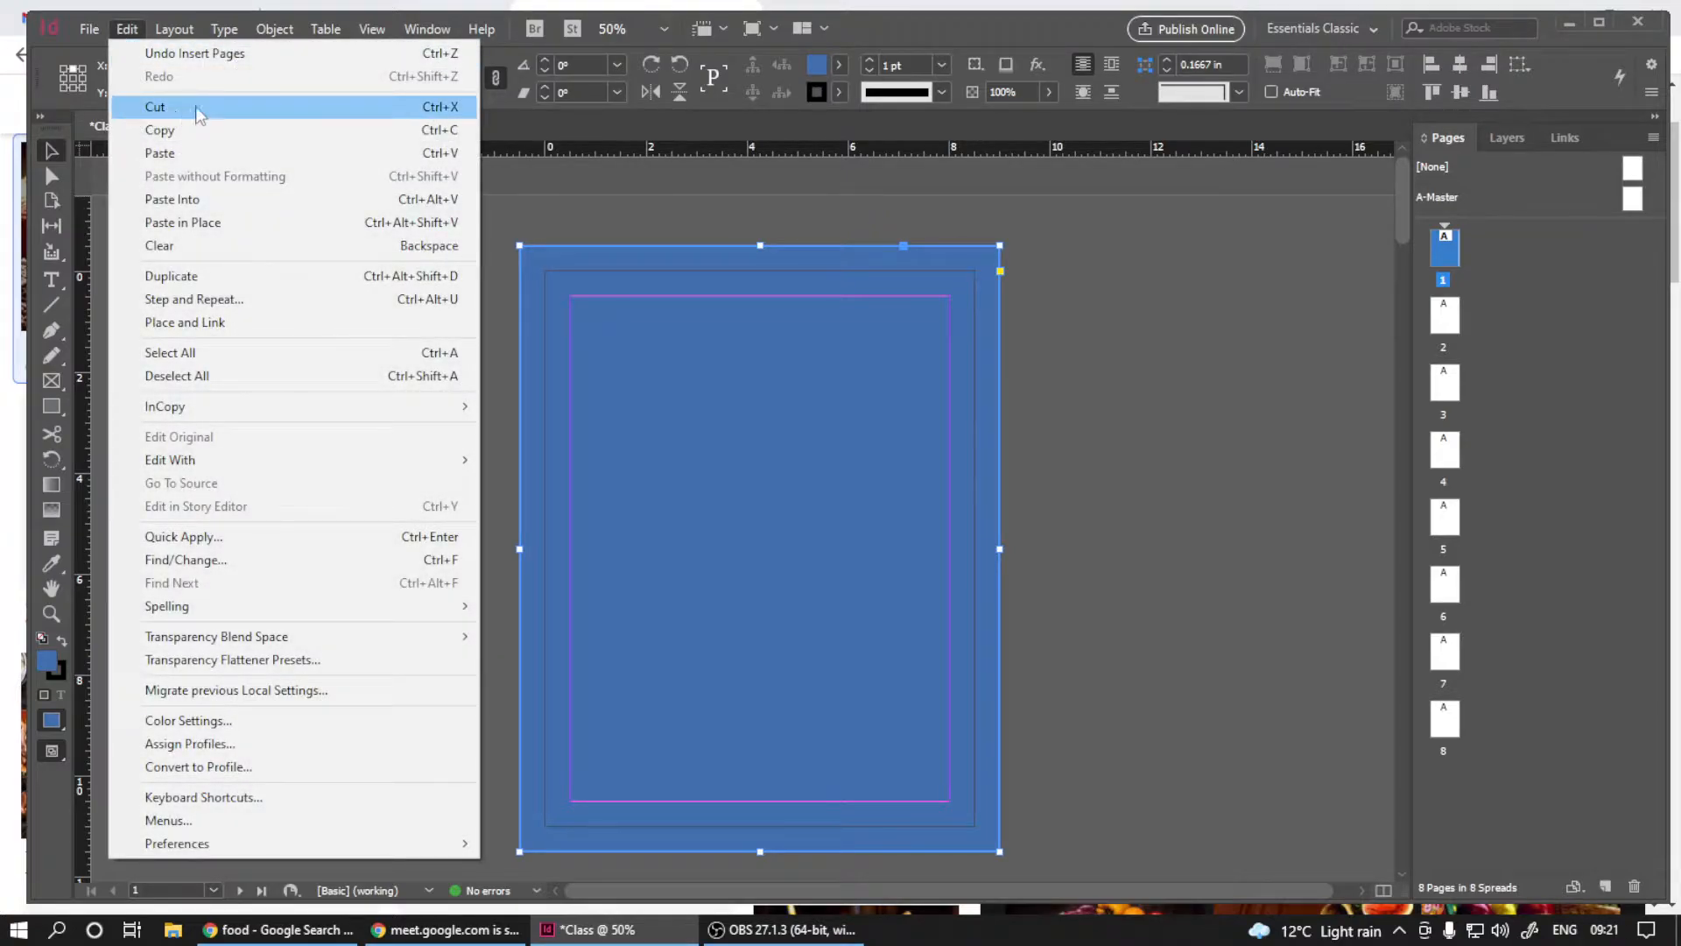
pyautogui.click(438, 107)
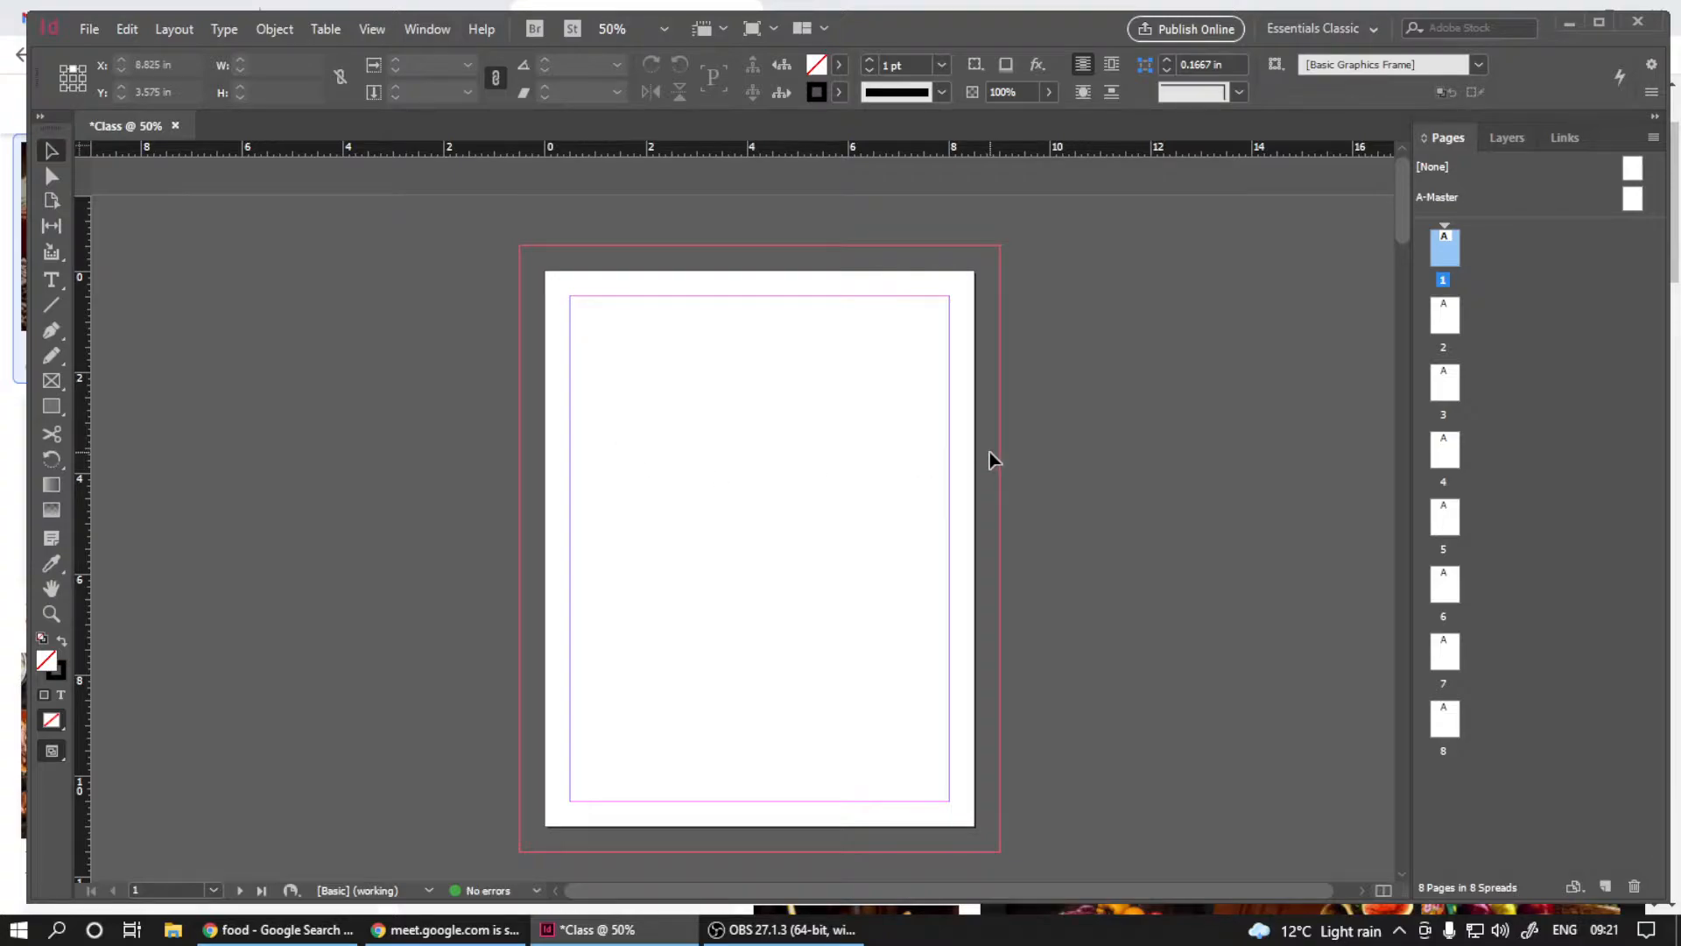
# - Open A-Master for editing and paste the cut blue rectangle onto it with Paste in Place
pyautogui.click(1632, 200)
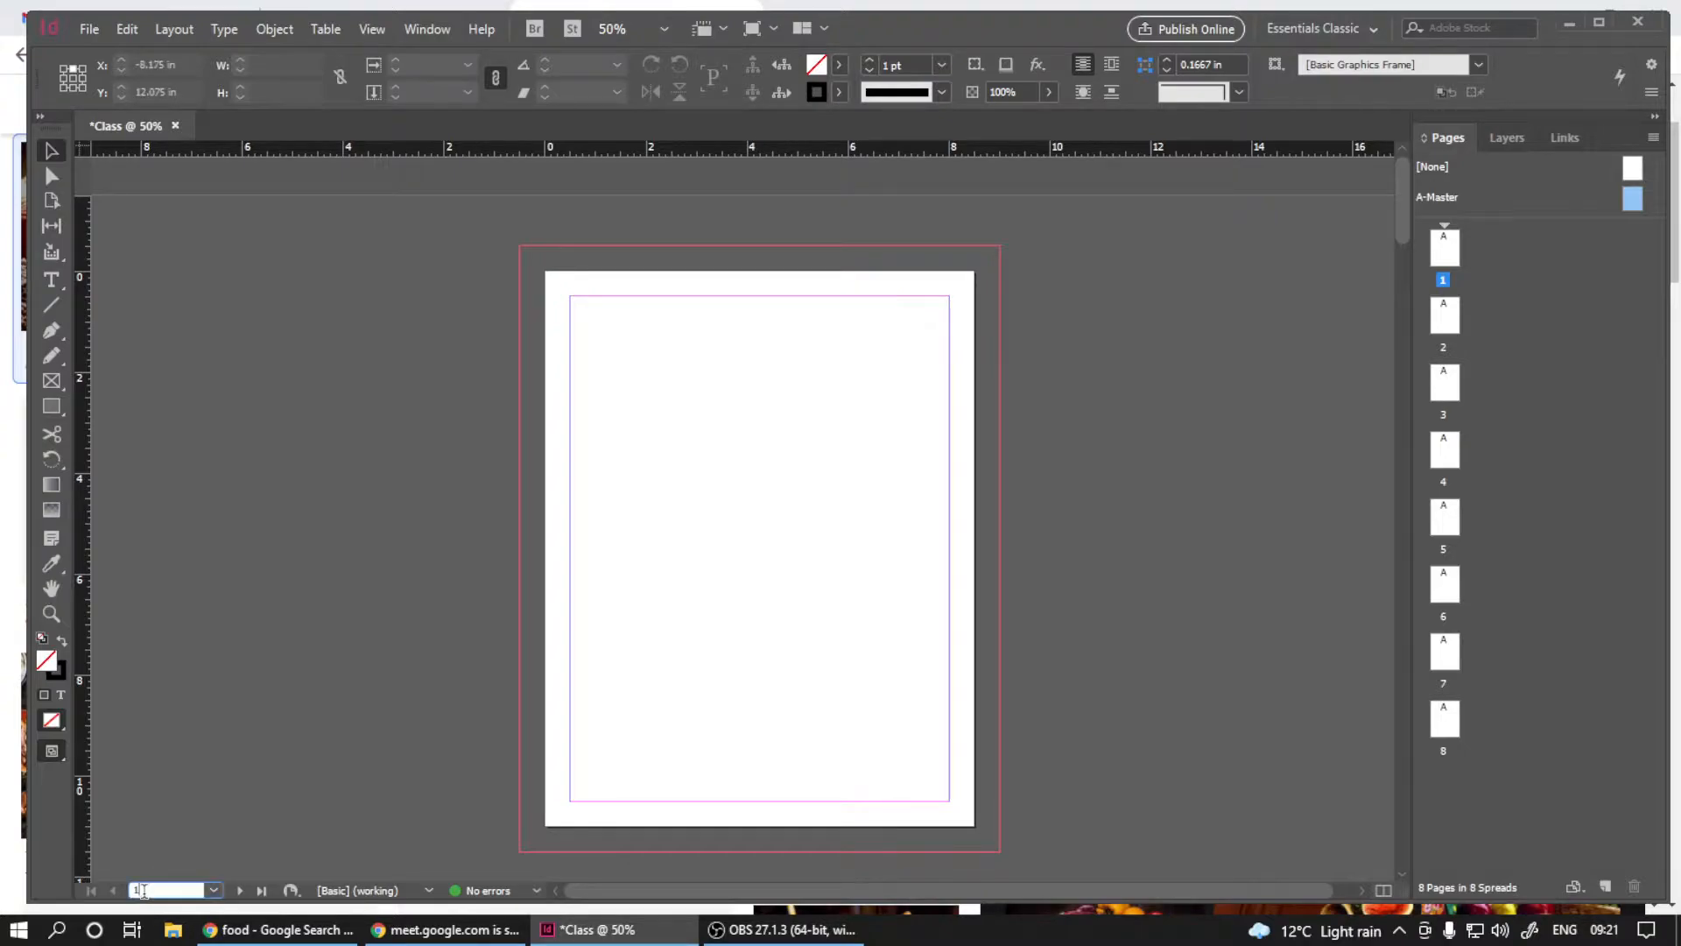
pyautogui.click(214, 891)
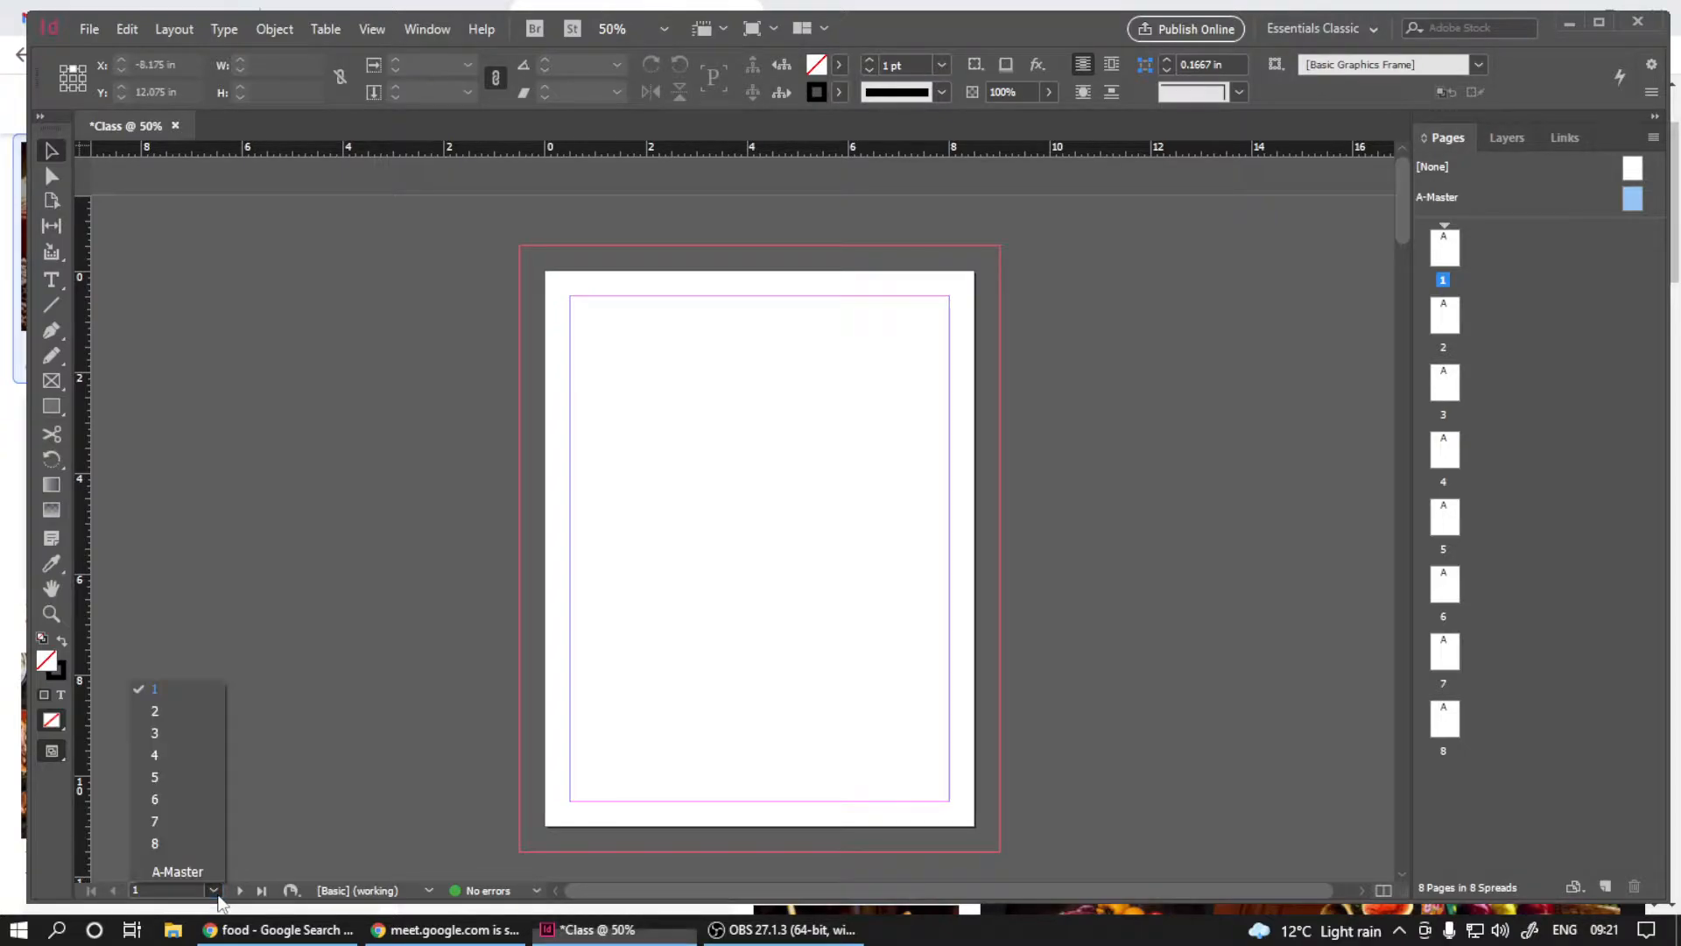
pyautogui.click(180, 870)
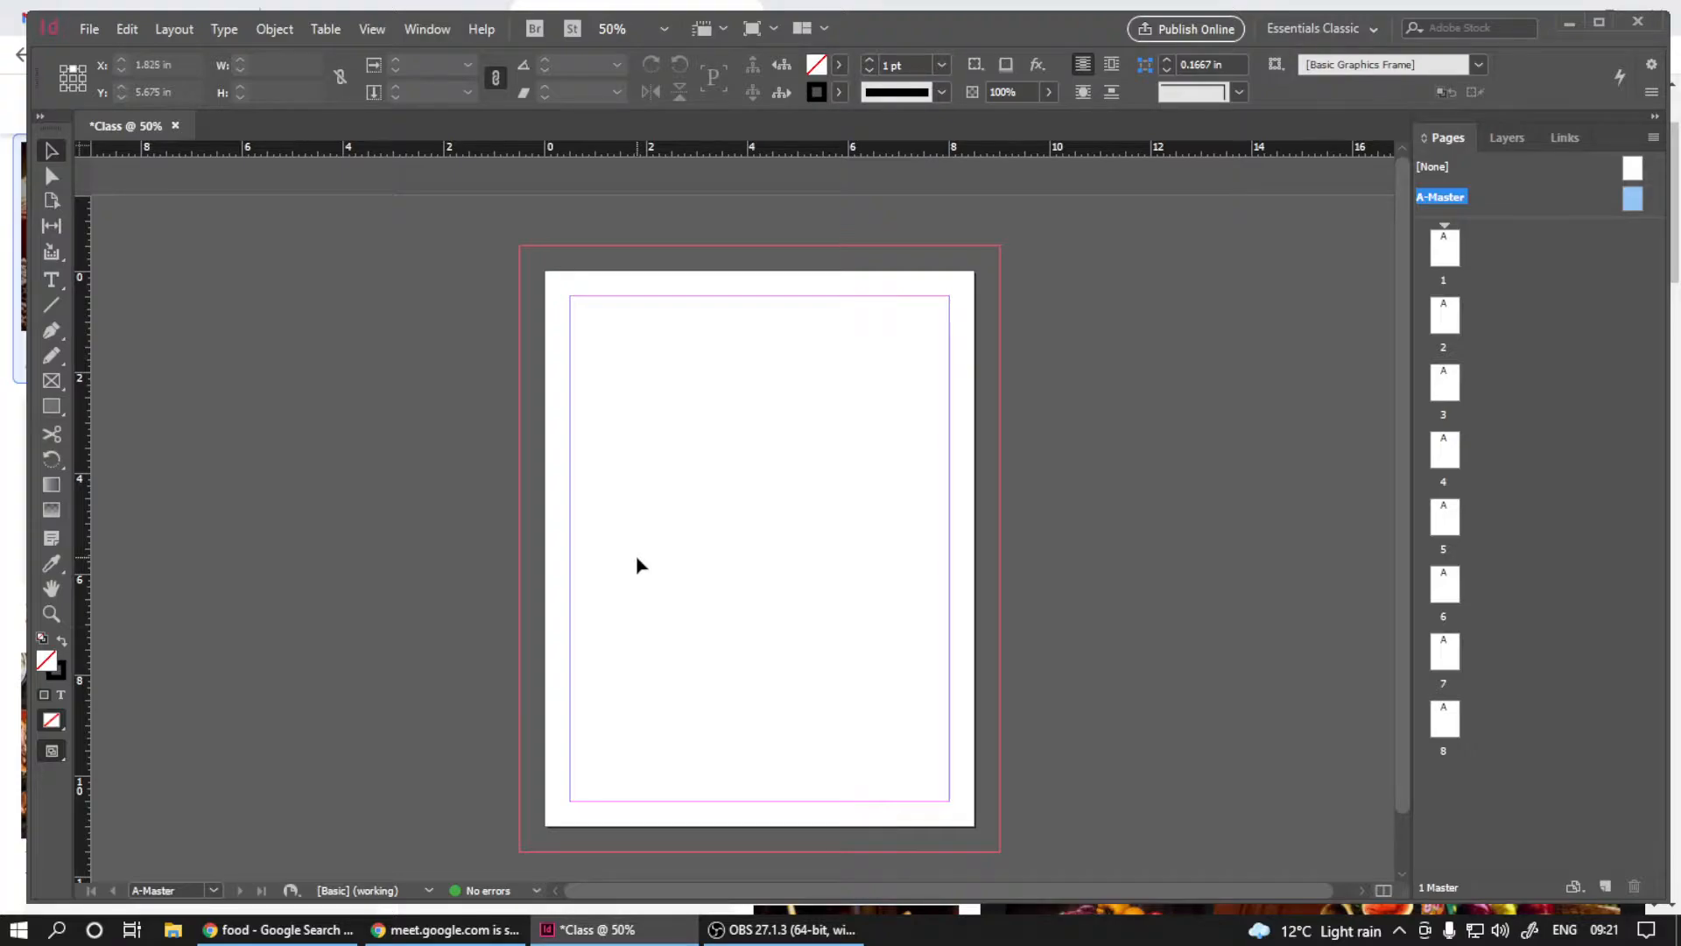
pyautogui.click(127, 29)
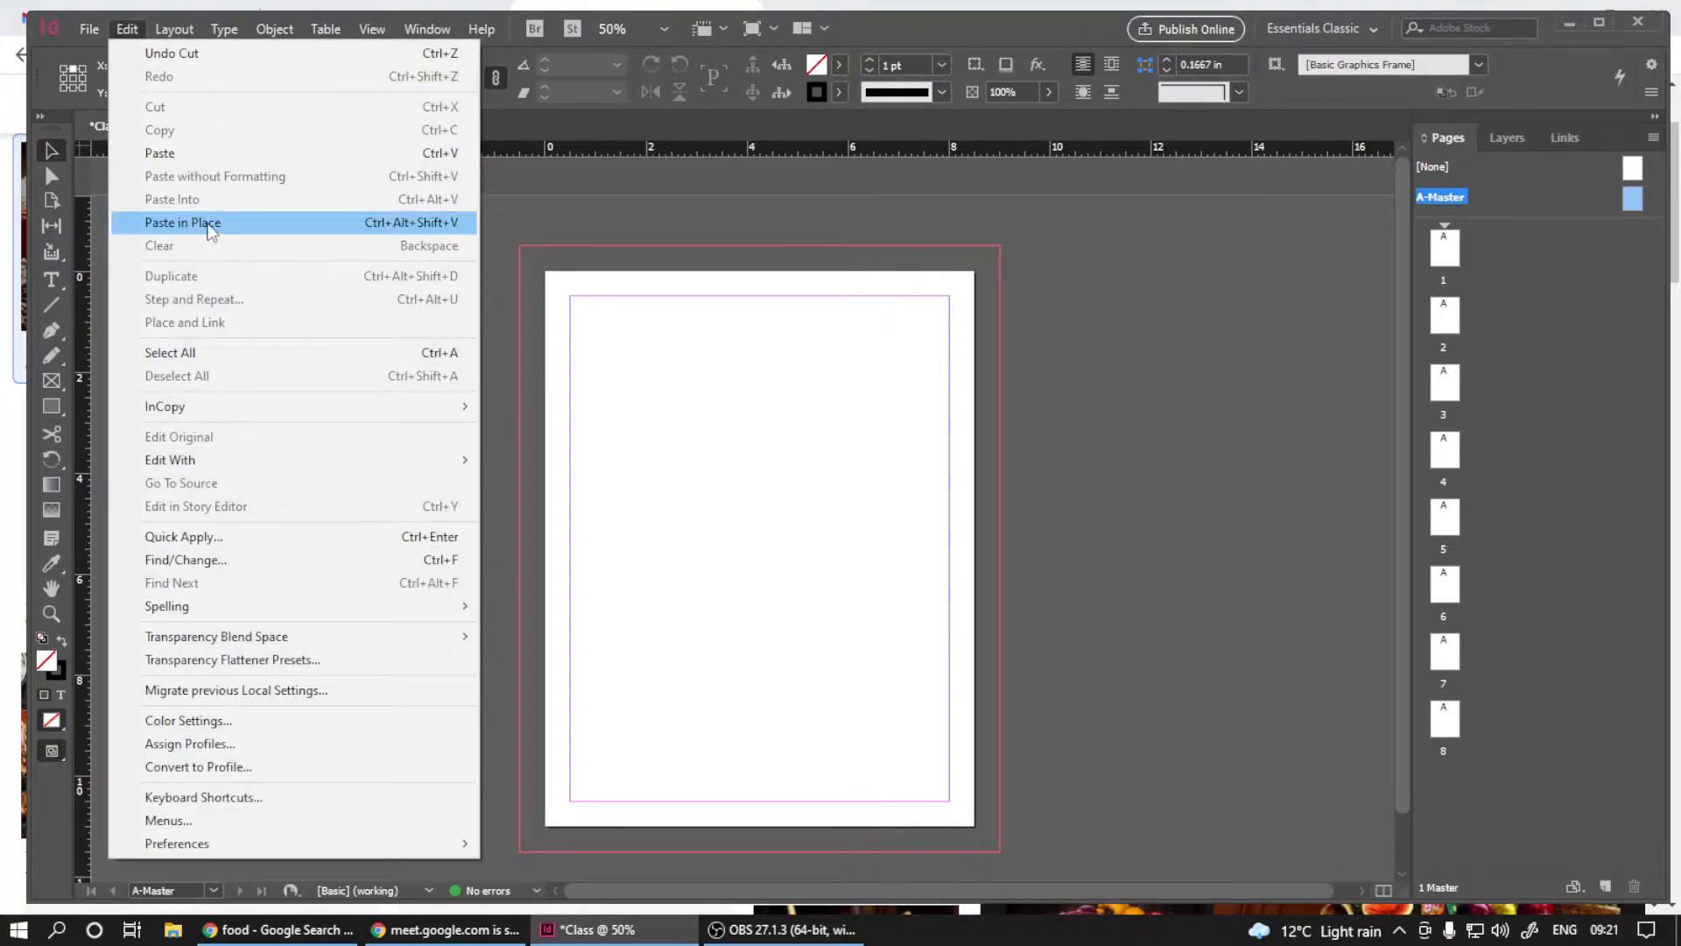
pyautogui.click(400, 223)
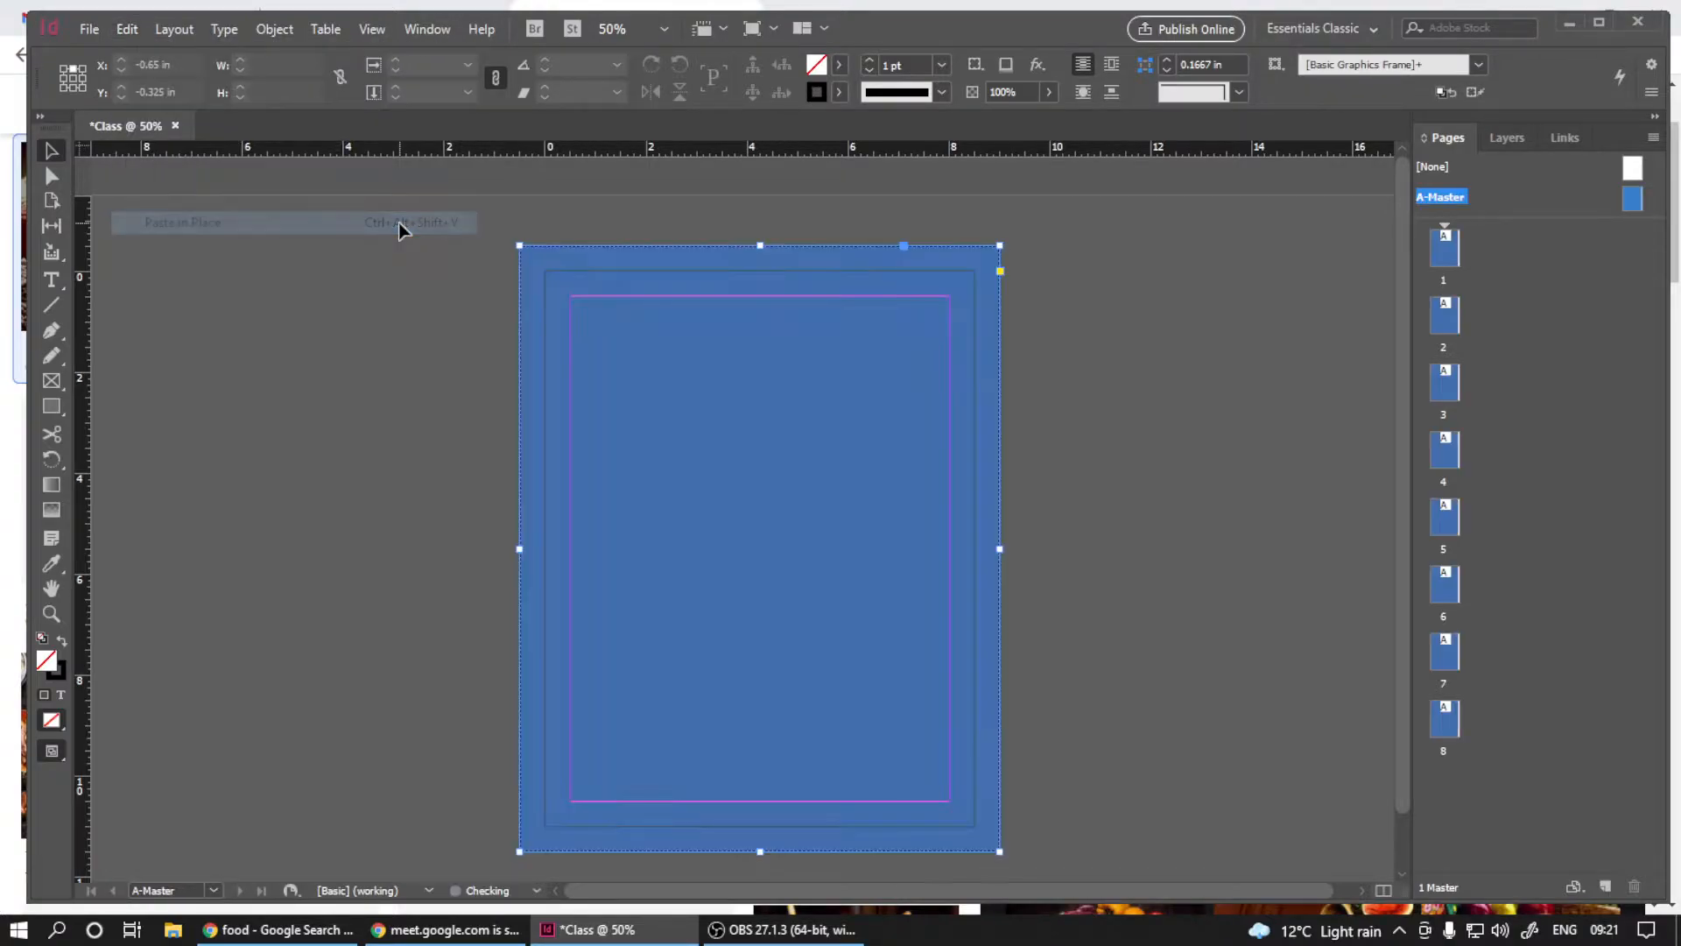
pyautogui.click(328, 525)
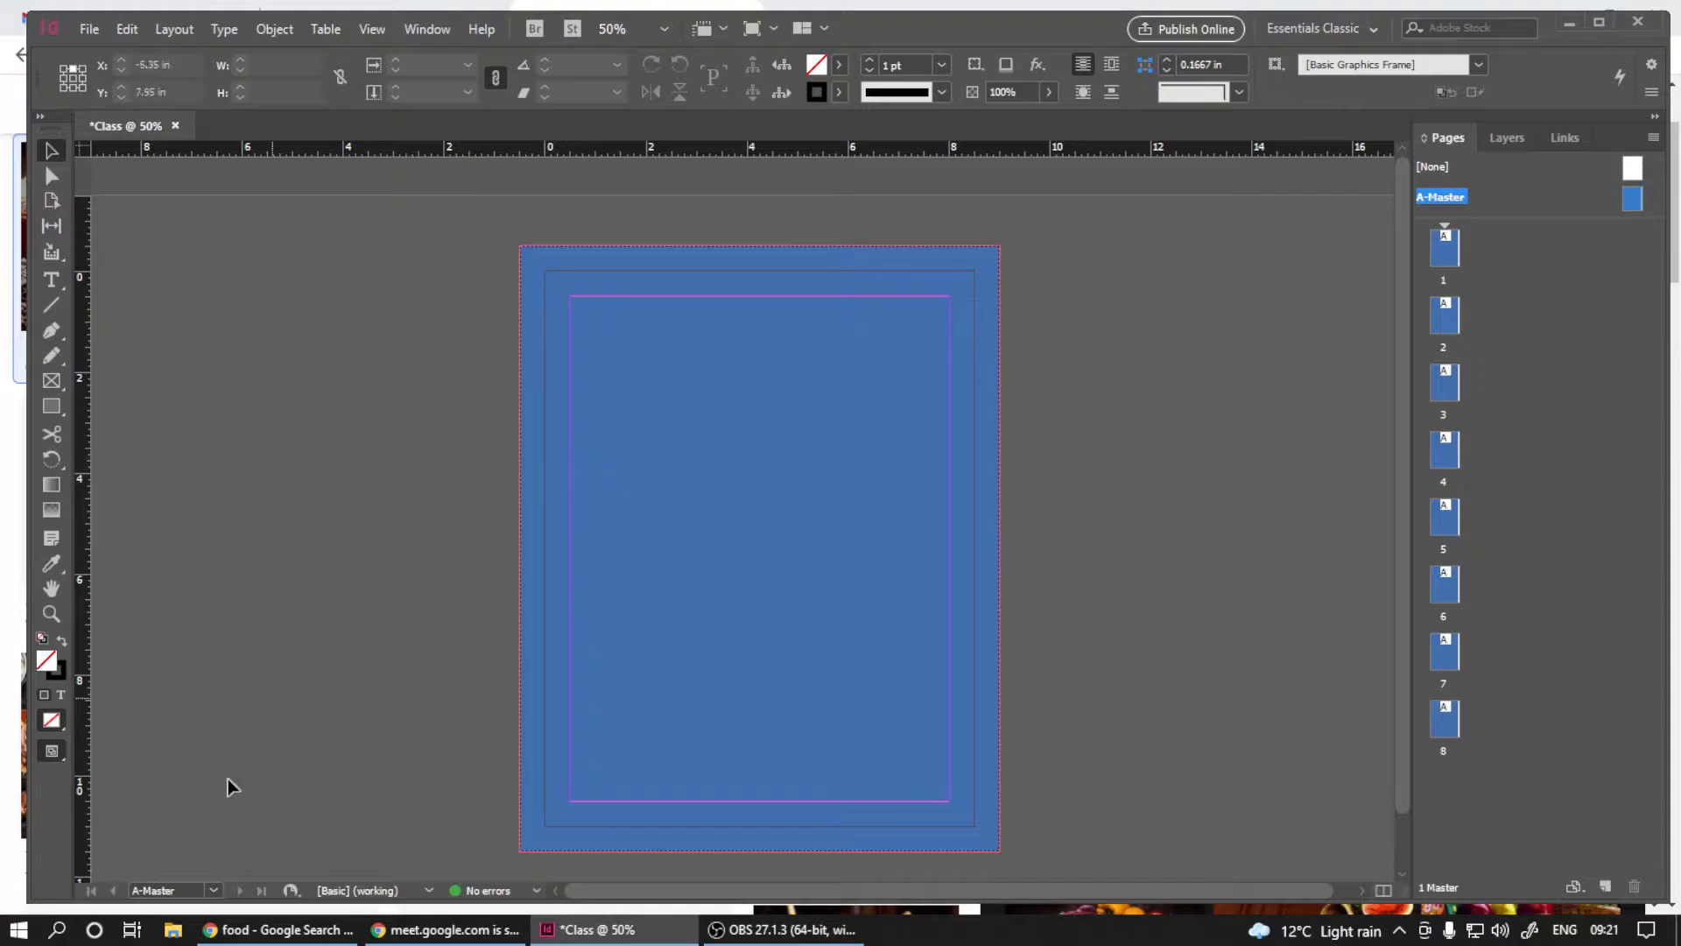
# - Return to page 1 and look through the document pages to check the master background on them
pyautogui.click(212, 890)
pyautogui.click(155, 690)
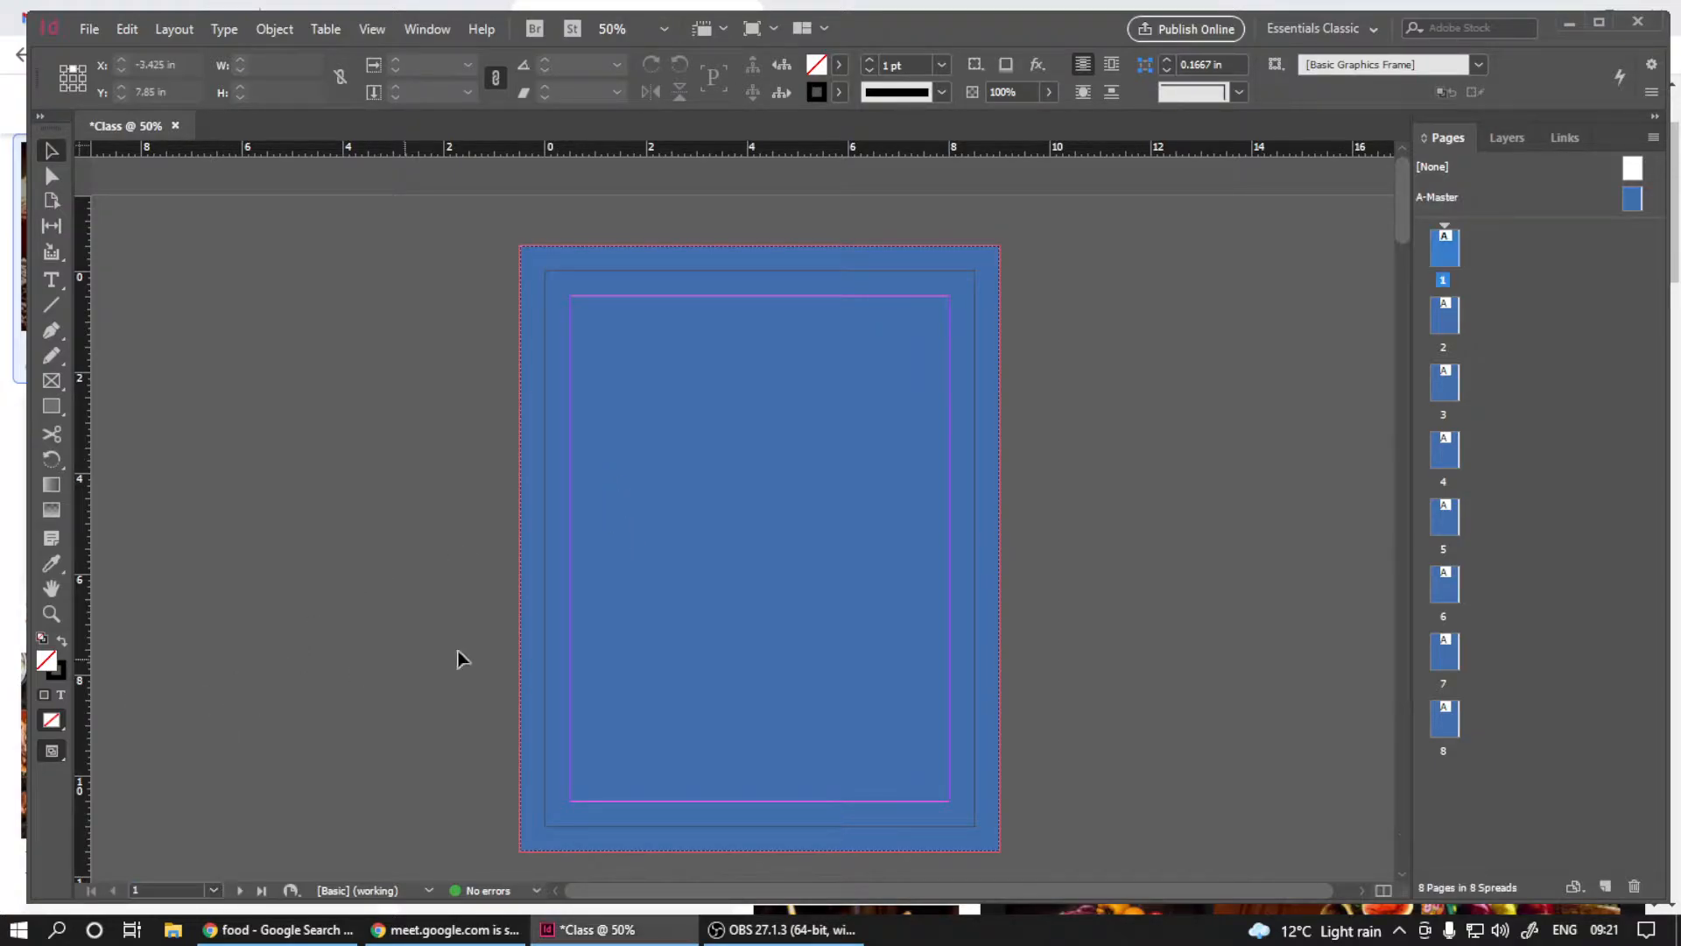
pyautogui.scroll(-10, 933, 475)
pyautogui.scroll(-15, 932, 475)
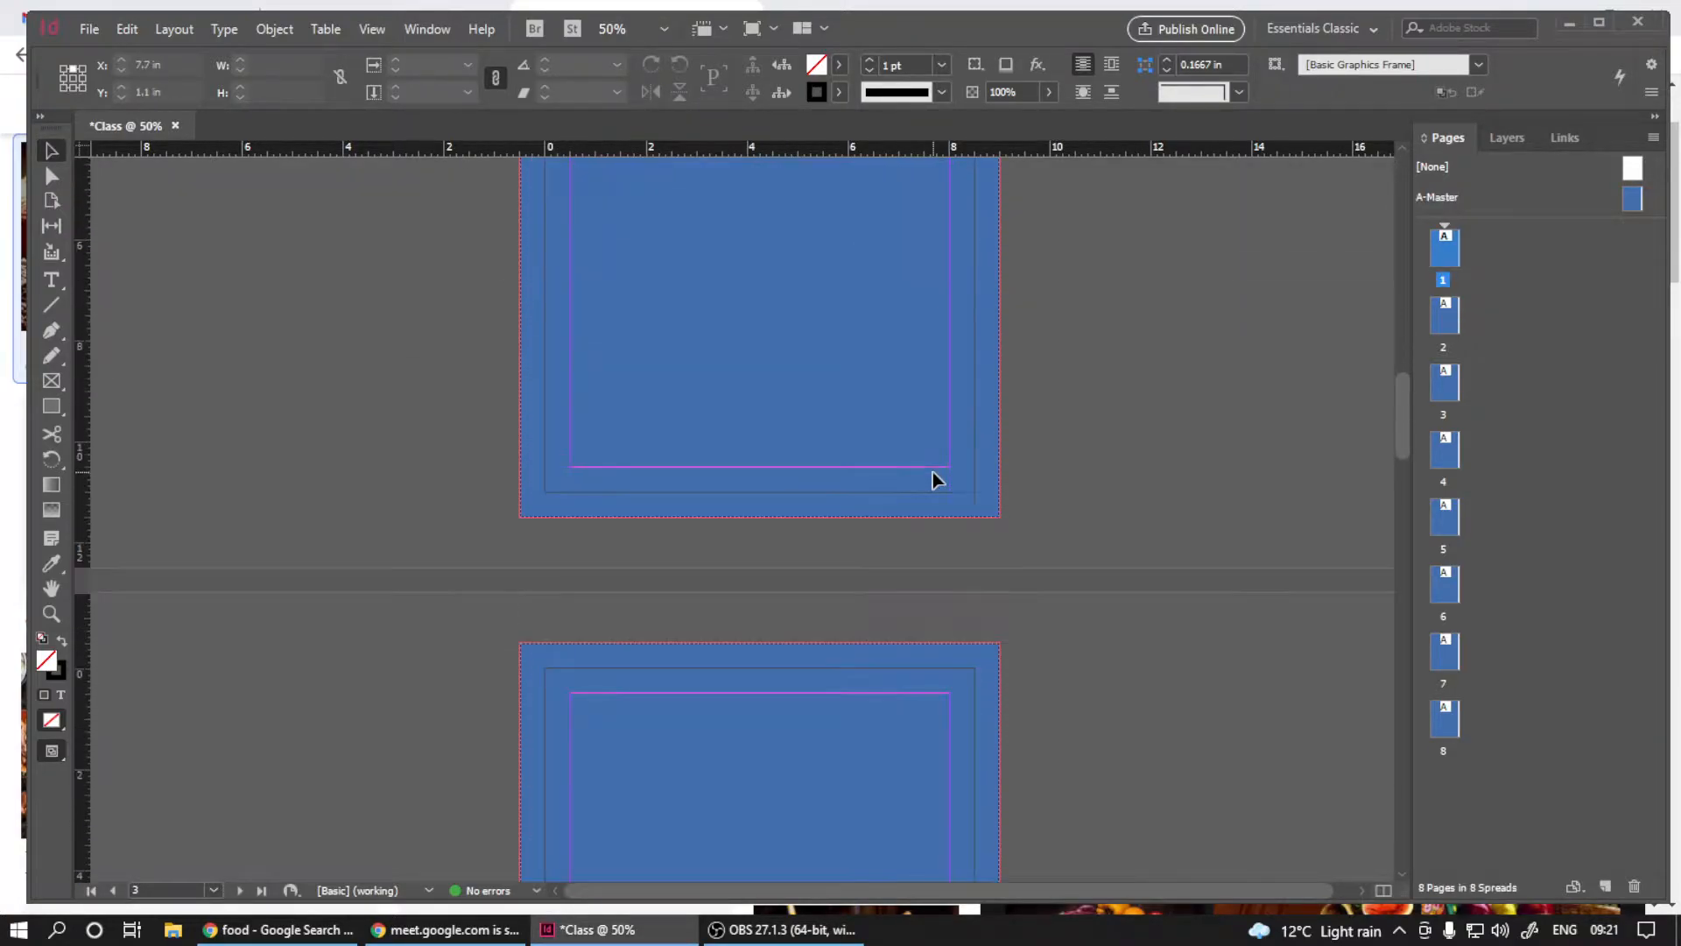
pyautogui.scroll(-7, 934, 471)
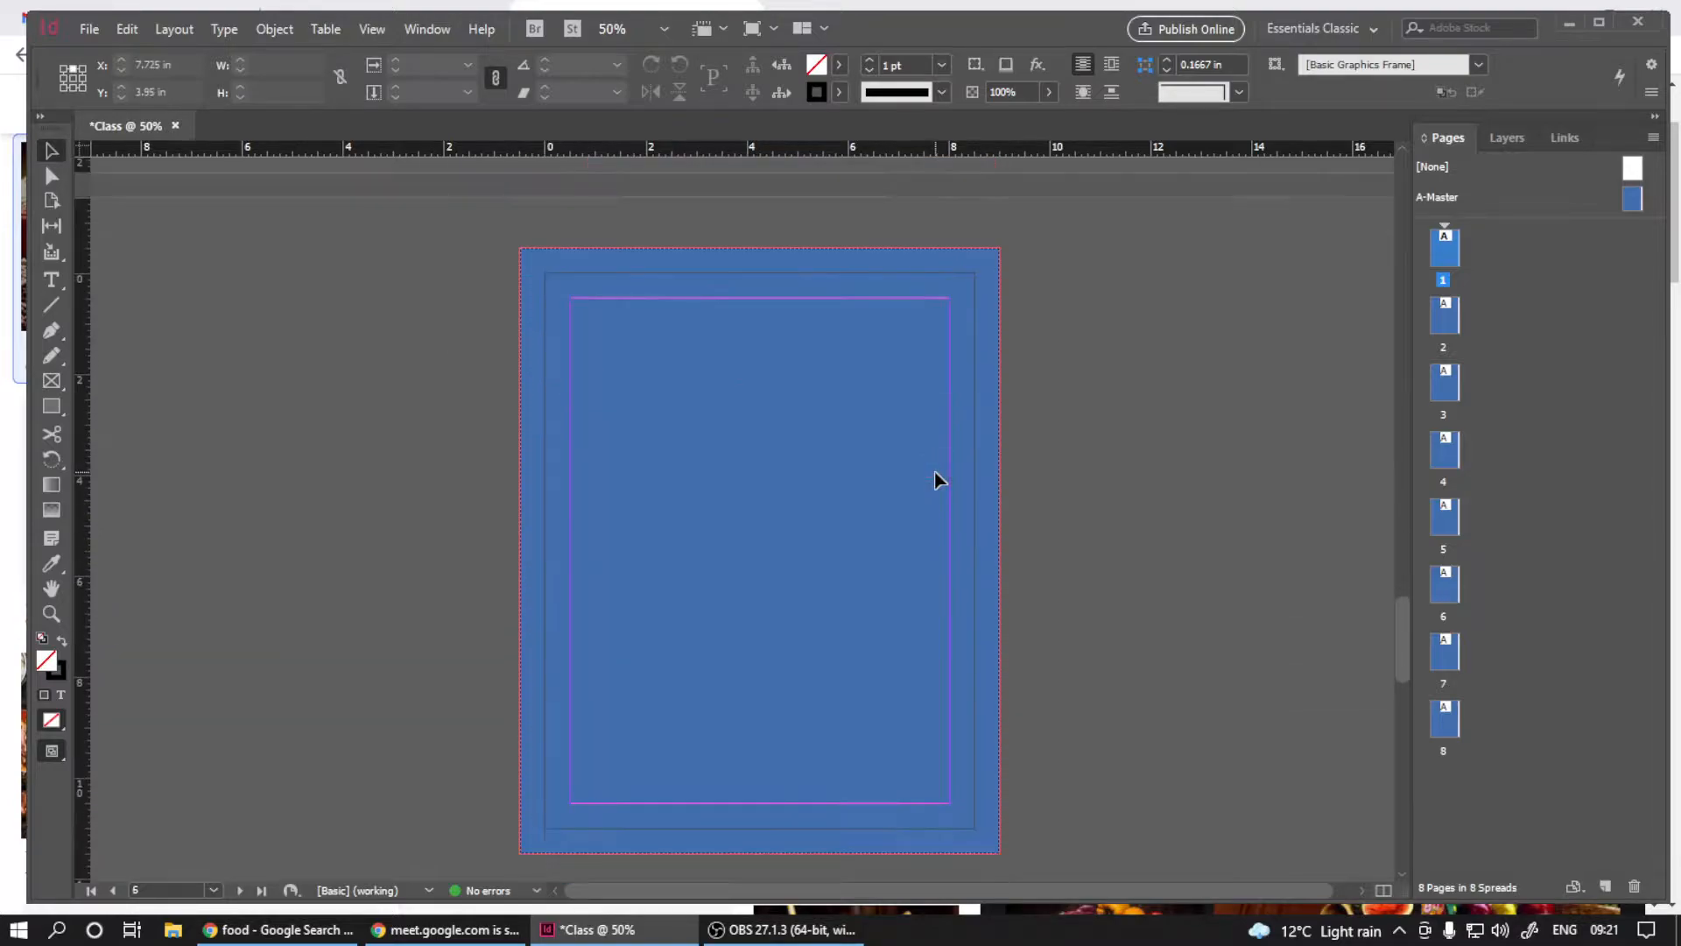
pyautogui.scroll(8, 933, 467)
pyautogui.scroll(20, 934, 467)
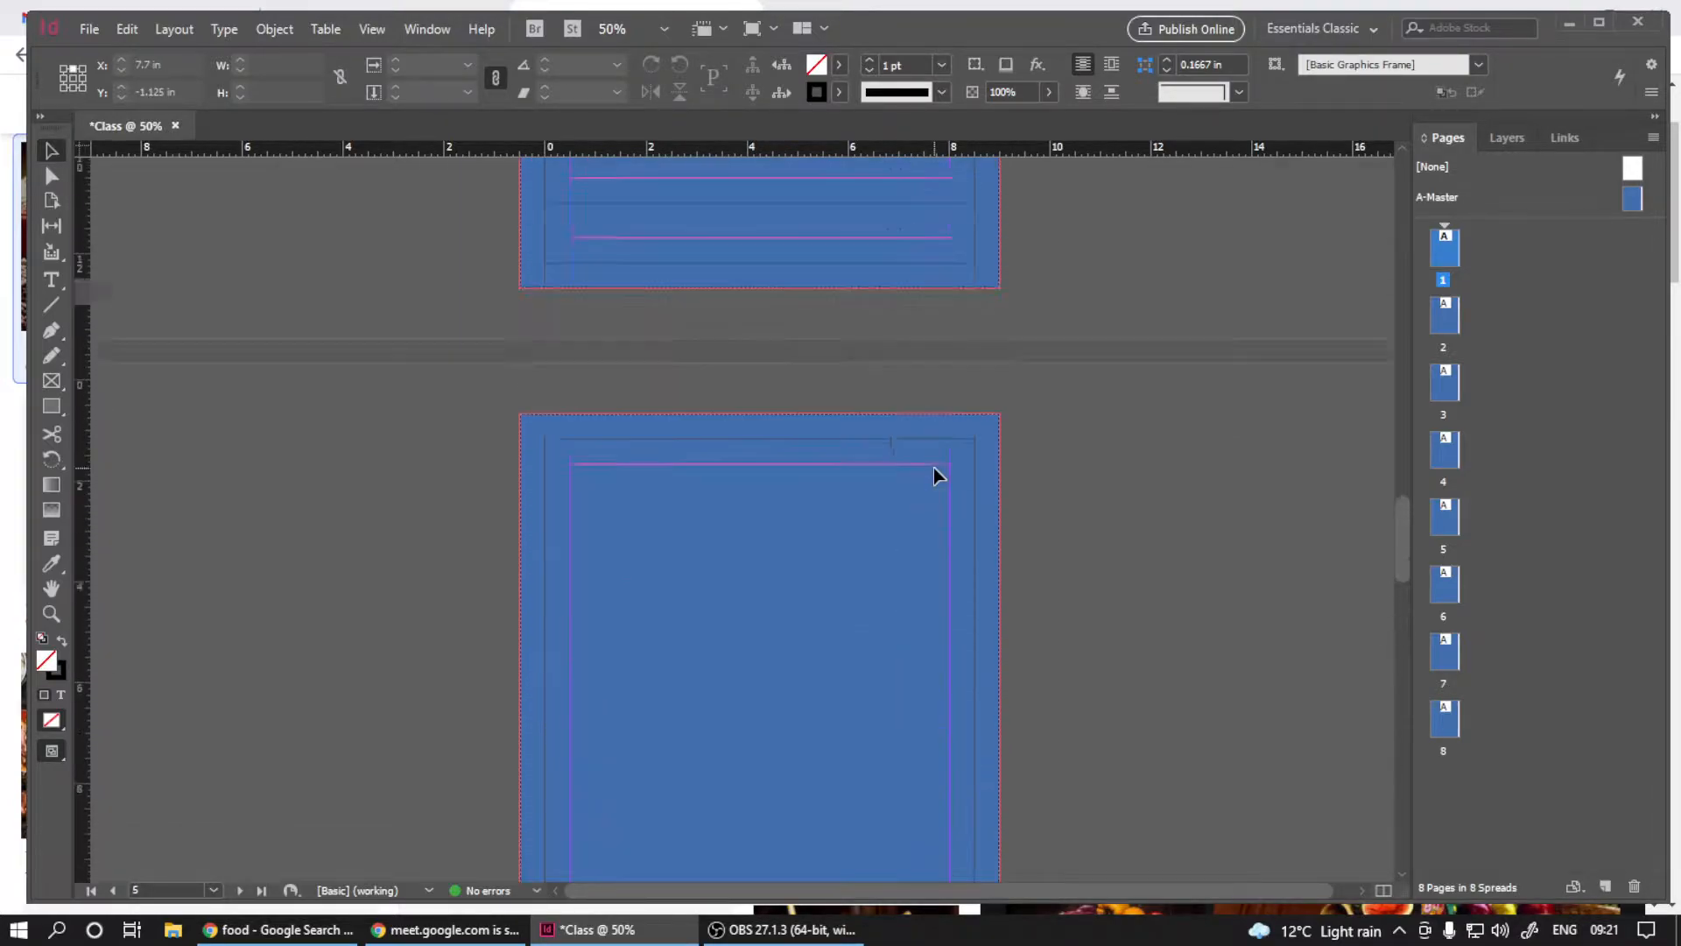
pyautogui.scroll(6, 933, 468)
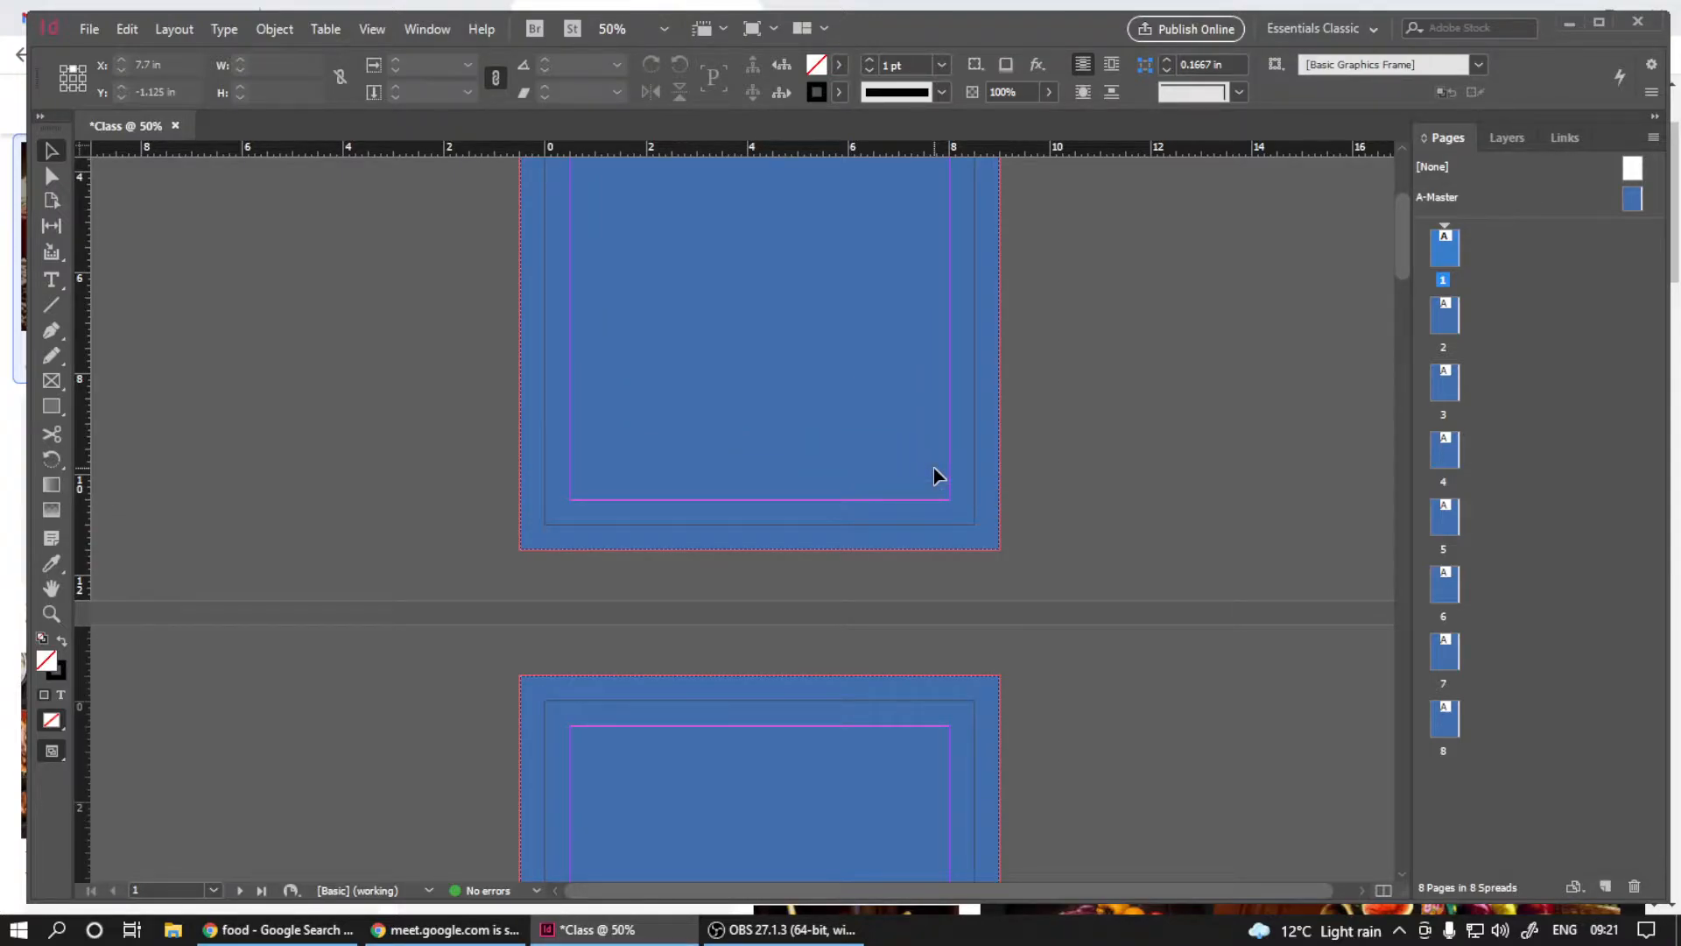
pyautogui.scroll(3, 933, 475)
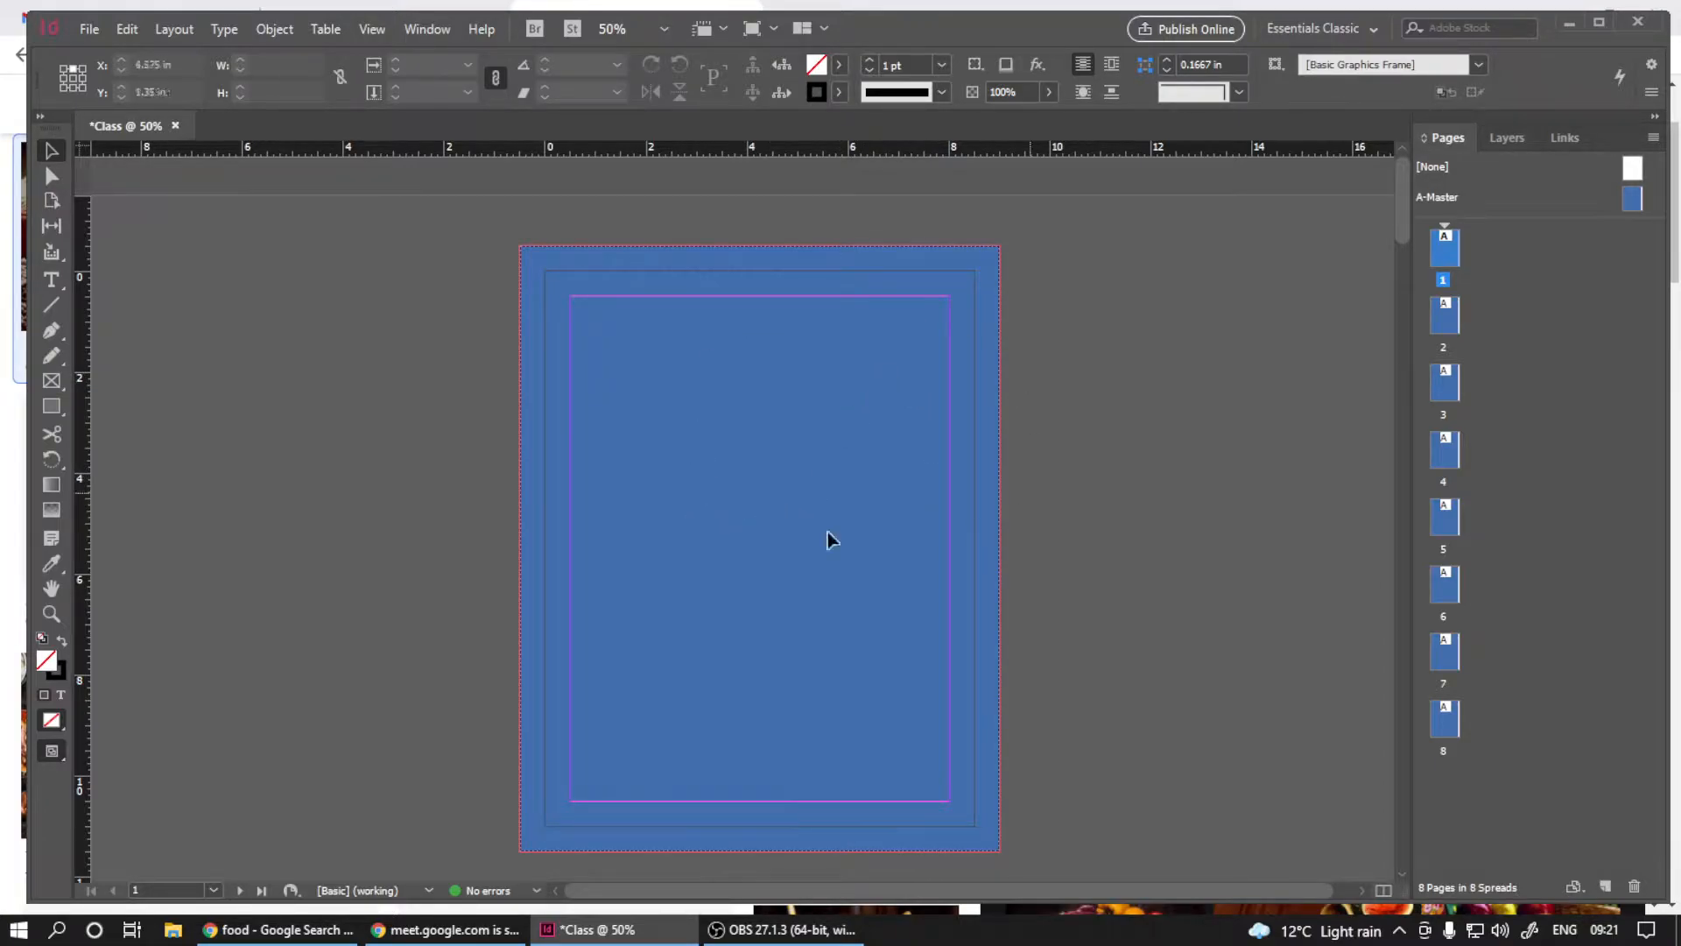
pyautogui.scroll(-4, 762, 482)
pyautogui.scroll(3, 753, 461)
pyautogui.scroll(-3, 750, 457)
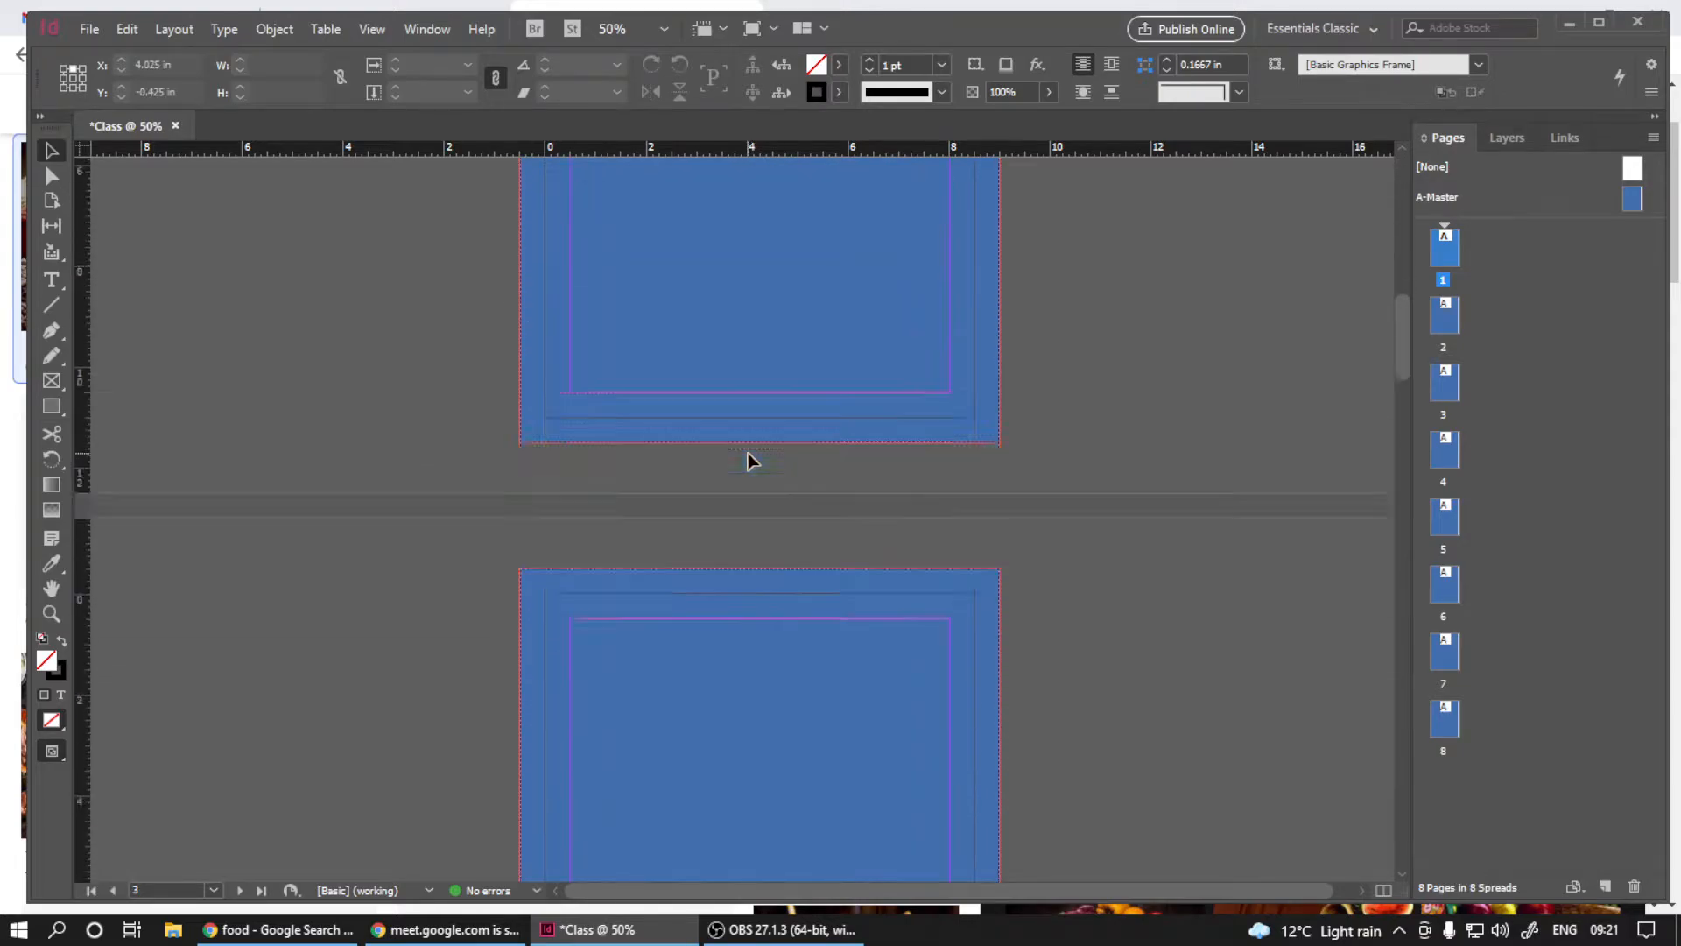
pyautogui.scroll(2, 749, 455)
pyautogui.scroll(3, 748, 454)
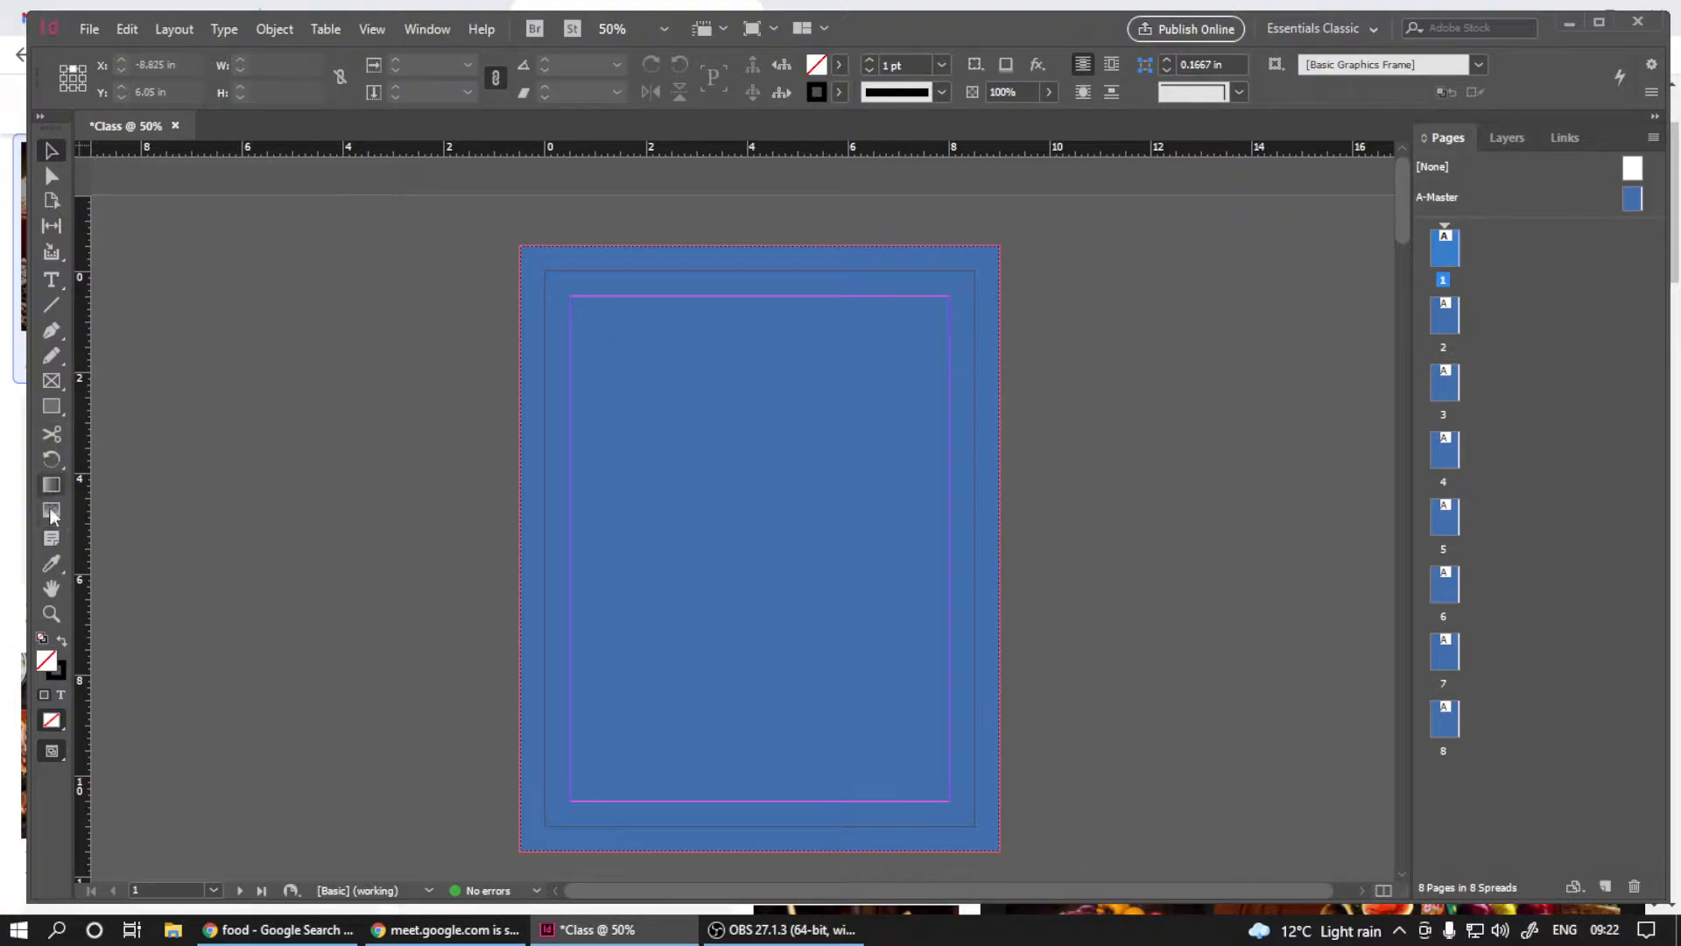
pyautogui.scroll(-5, 560, 581)
pyautogui.scroll(2, 634, 578)
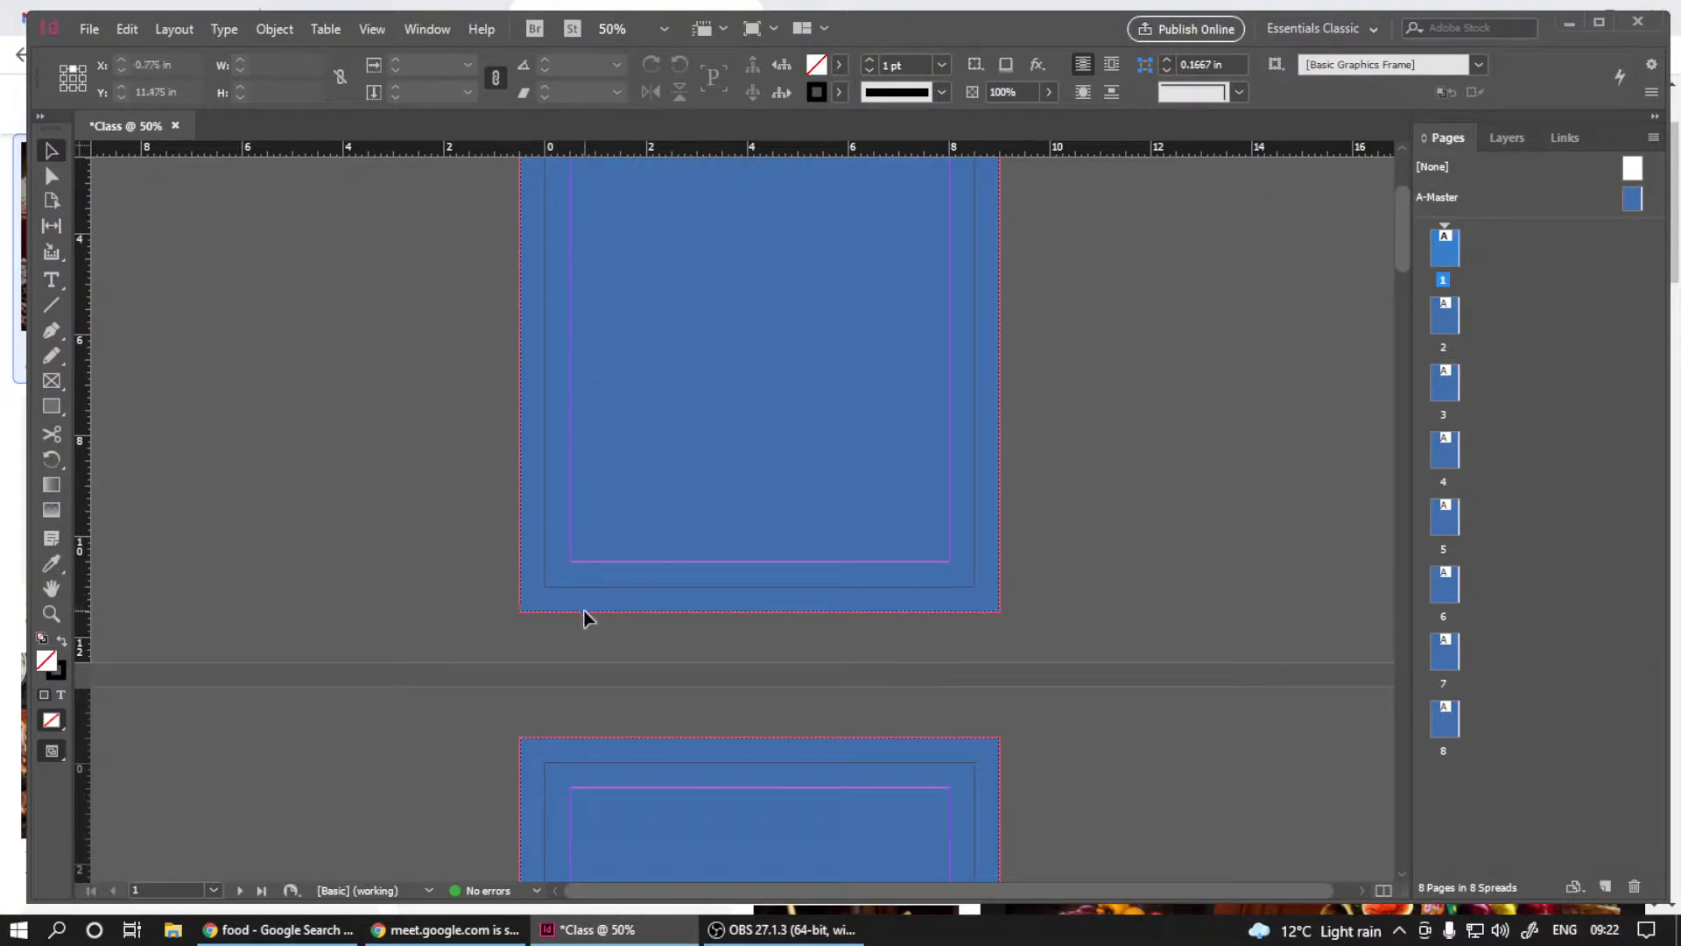
# - Open A-Master for editing and draw a text frame about 0.144 × 0.146 in inside its lower-left margin corner
pyautogui.scroll(2, 590, 620)
pyautogui.scroll(6, 565, 665)
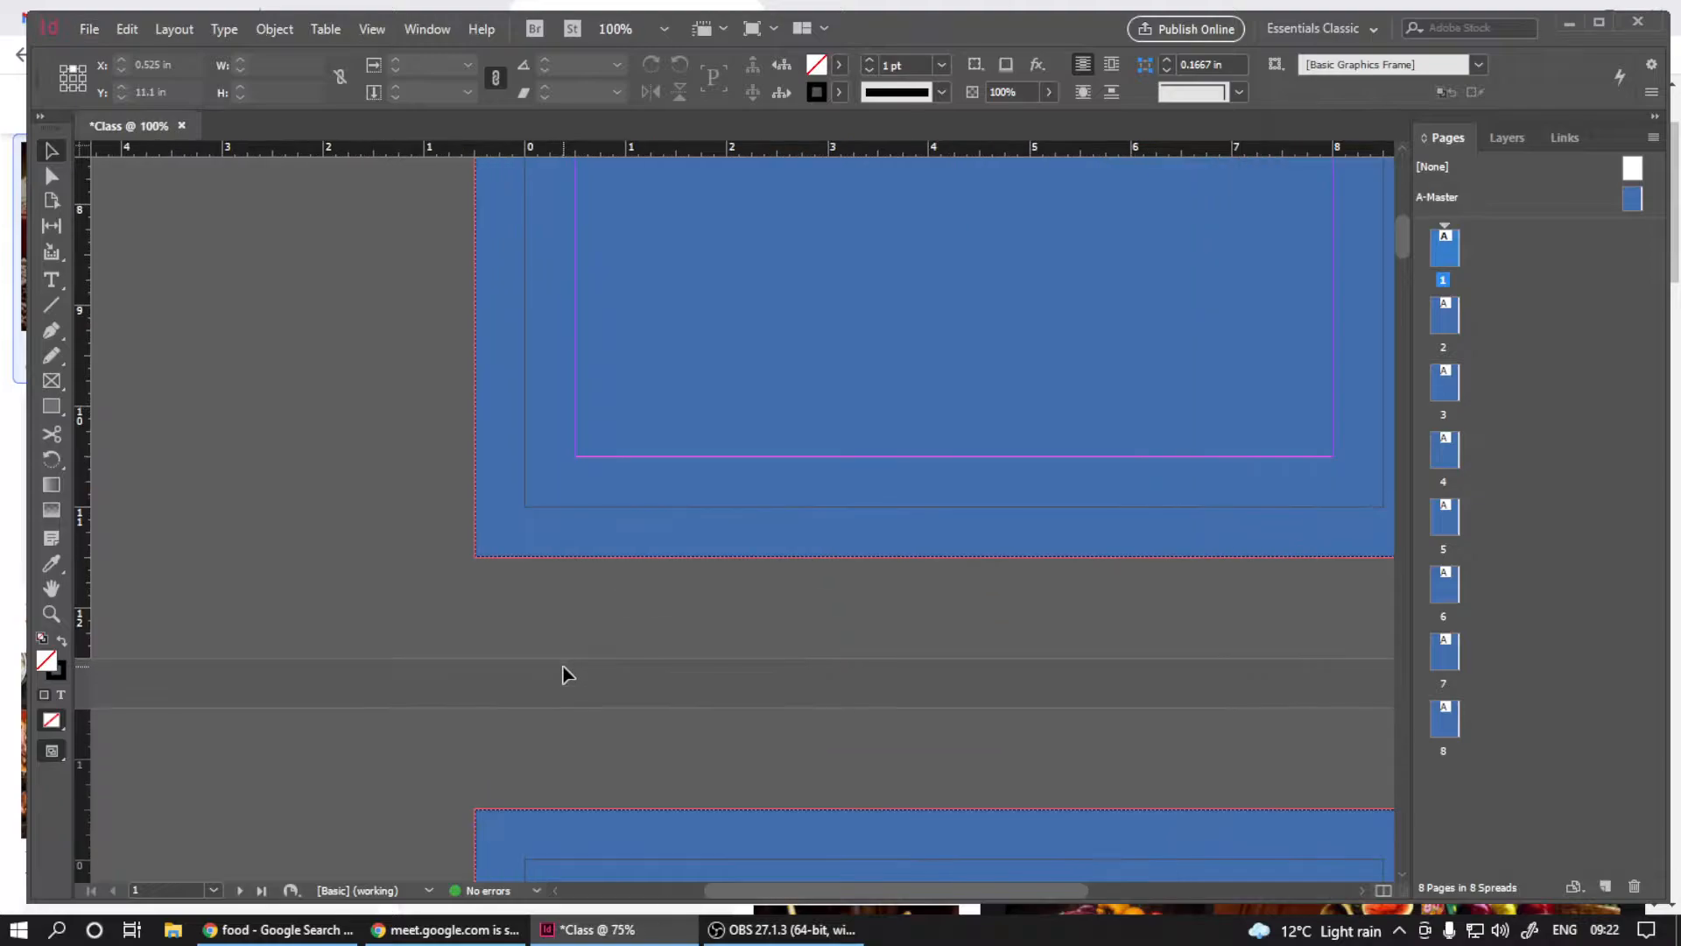
pyautogui.moveTo(536, 543); pyautogui.dragTo(556, 564)
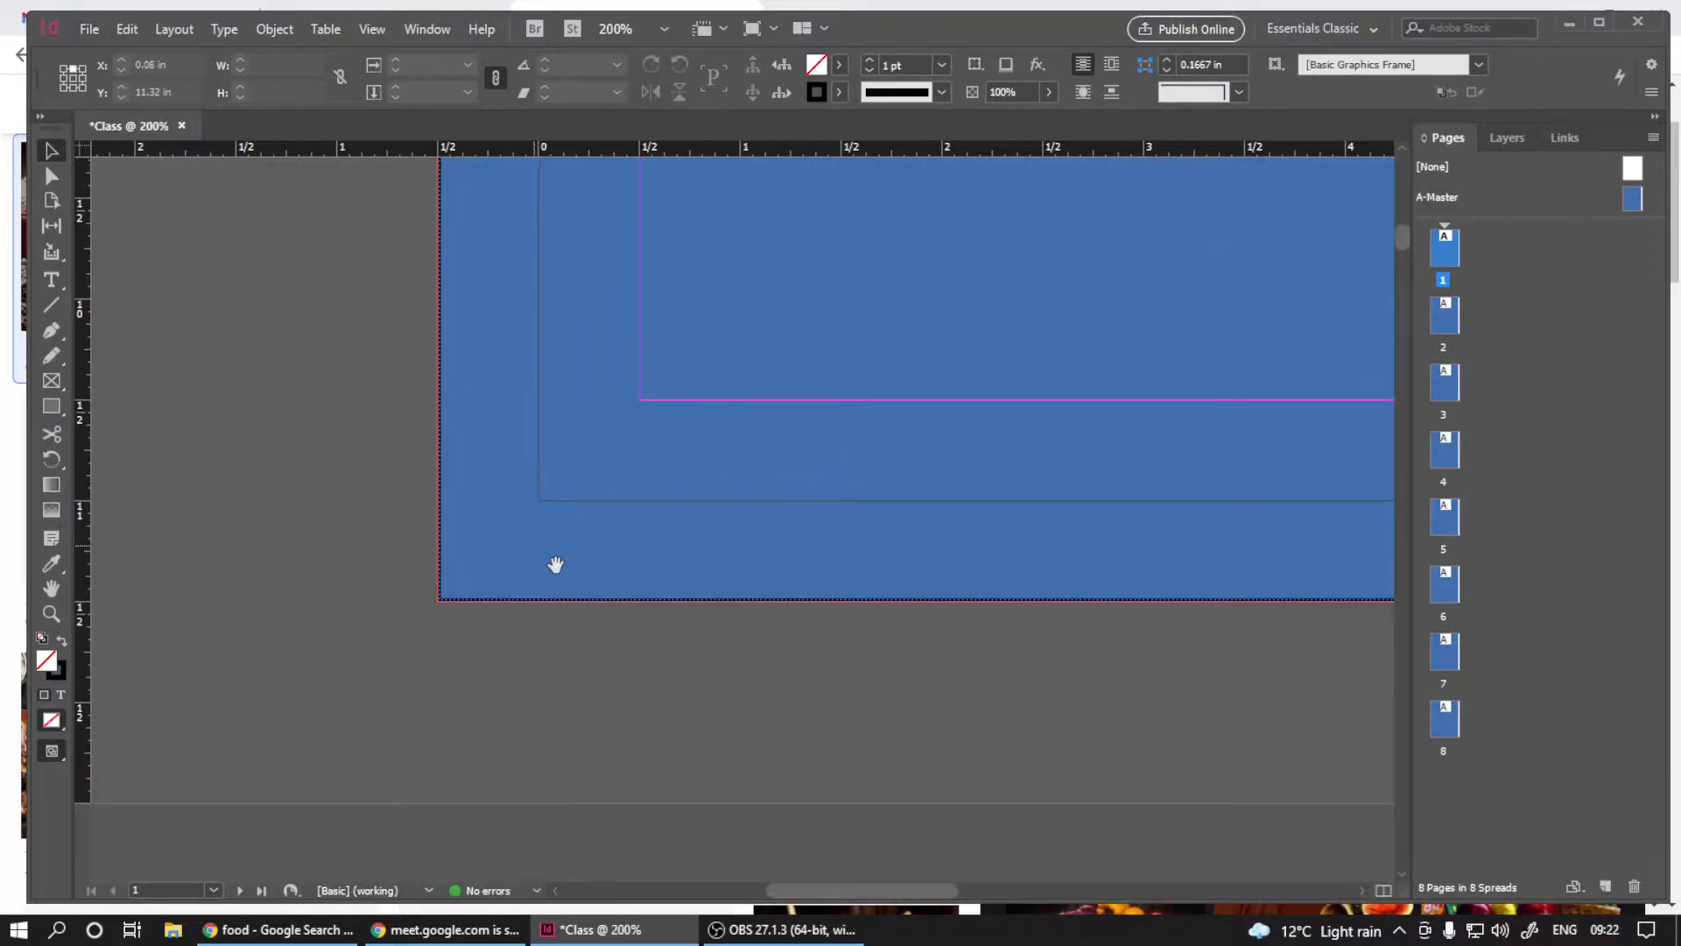
pyautogui.click(213, 889)
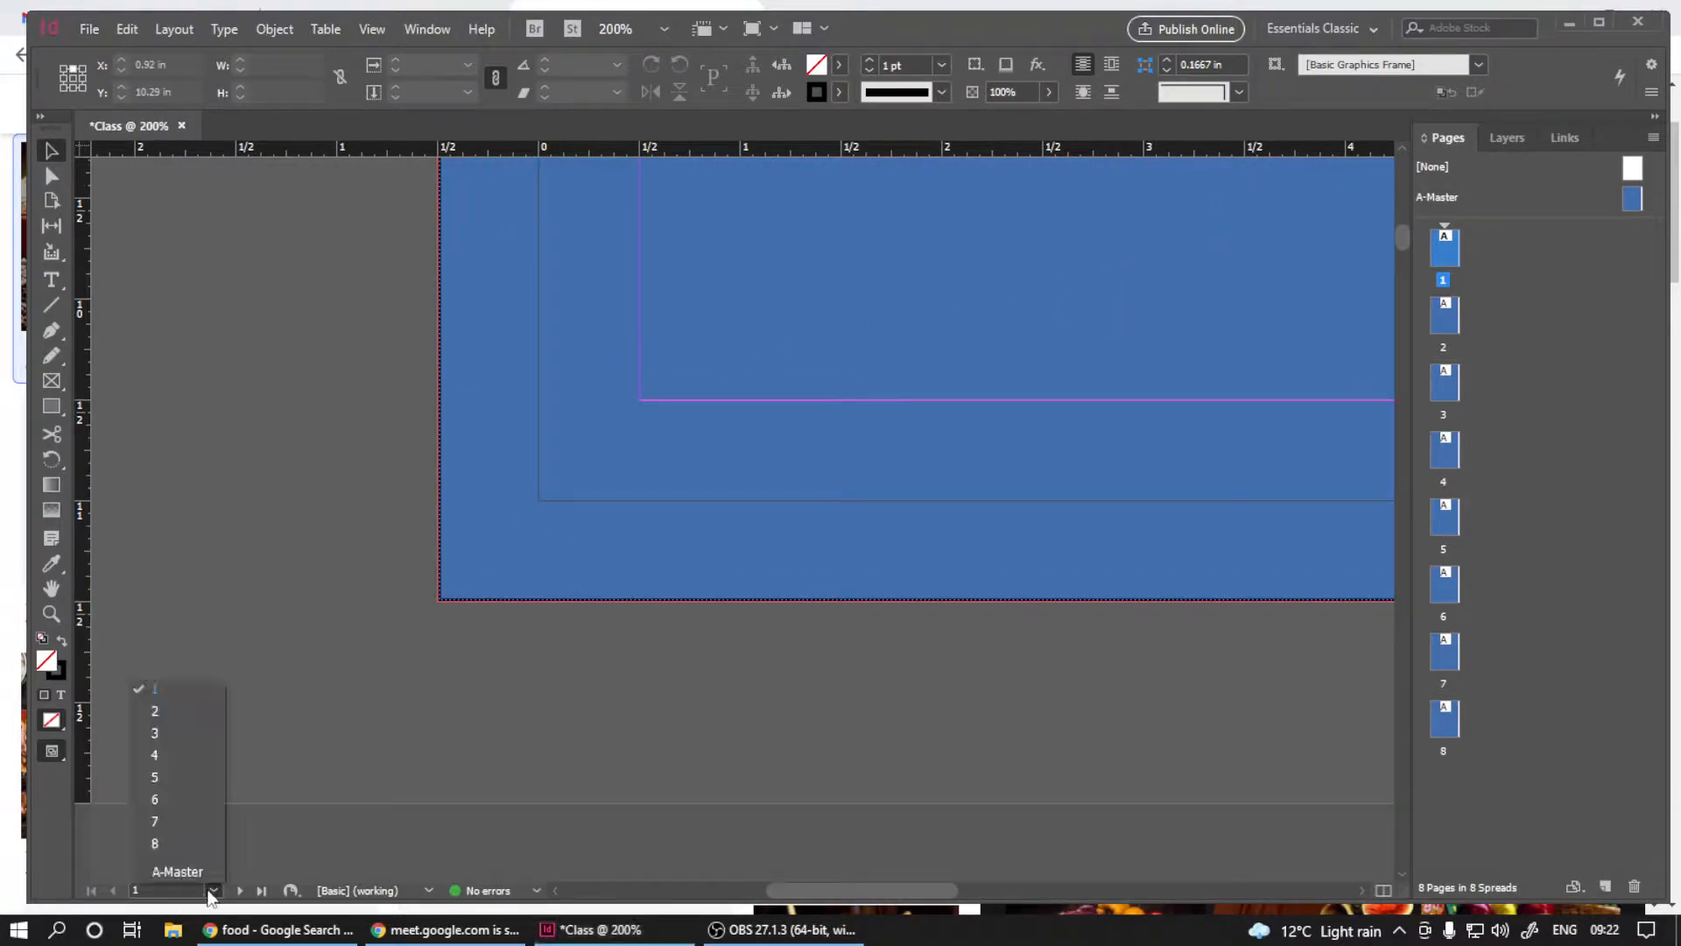
pyautogui.click(180, 861)
pyautogui.scroll(2, 560, 557)
pyautogui.scroll(2, 560, 557)
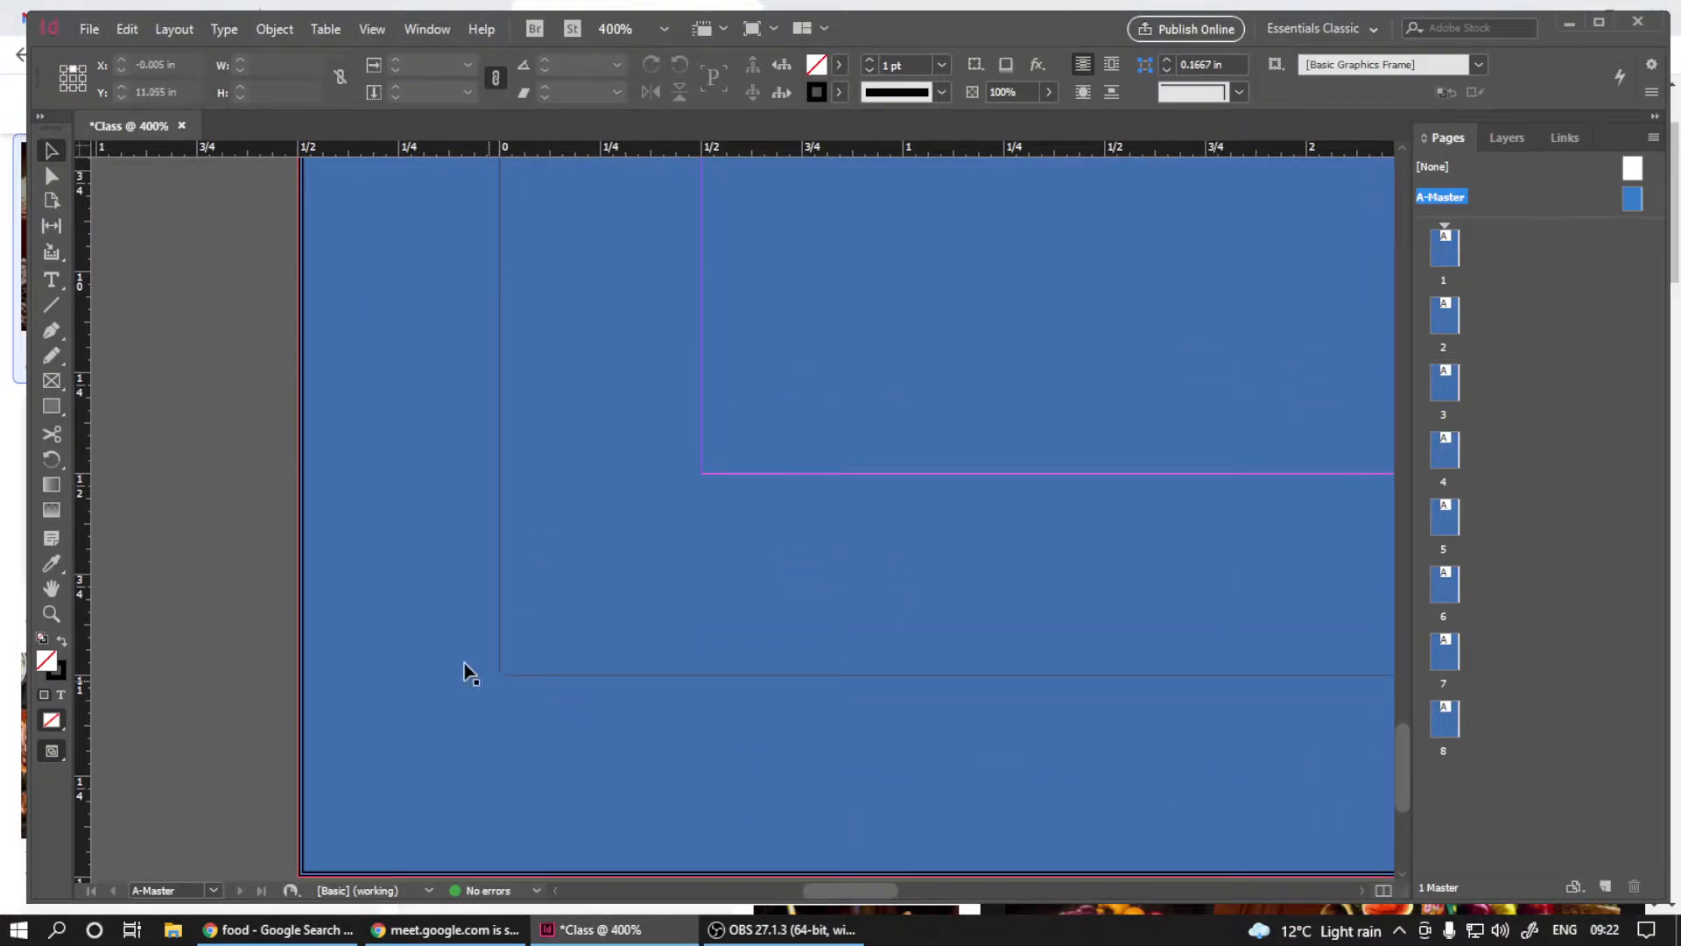
pyautogui.click(50, 278)
pyautogui.scroll(2, 744, 623)
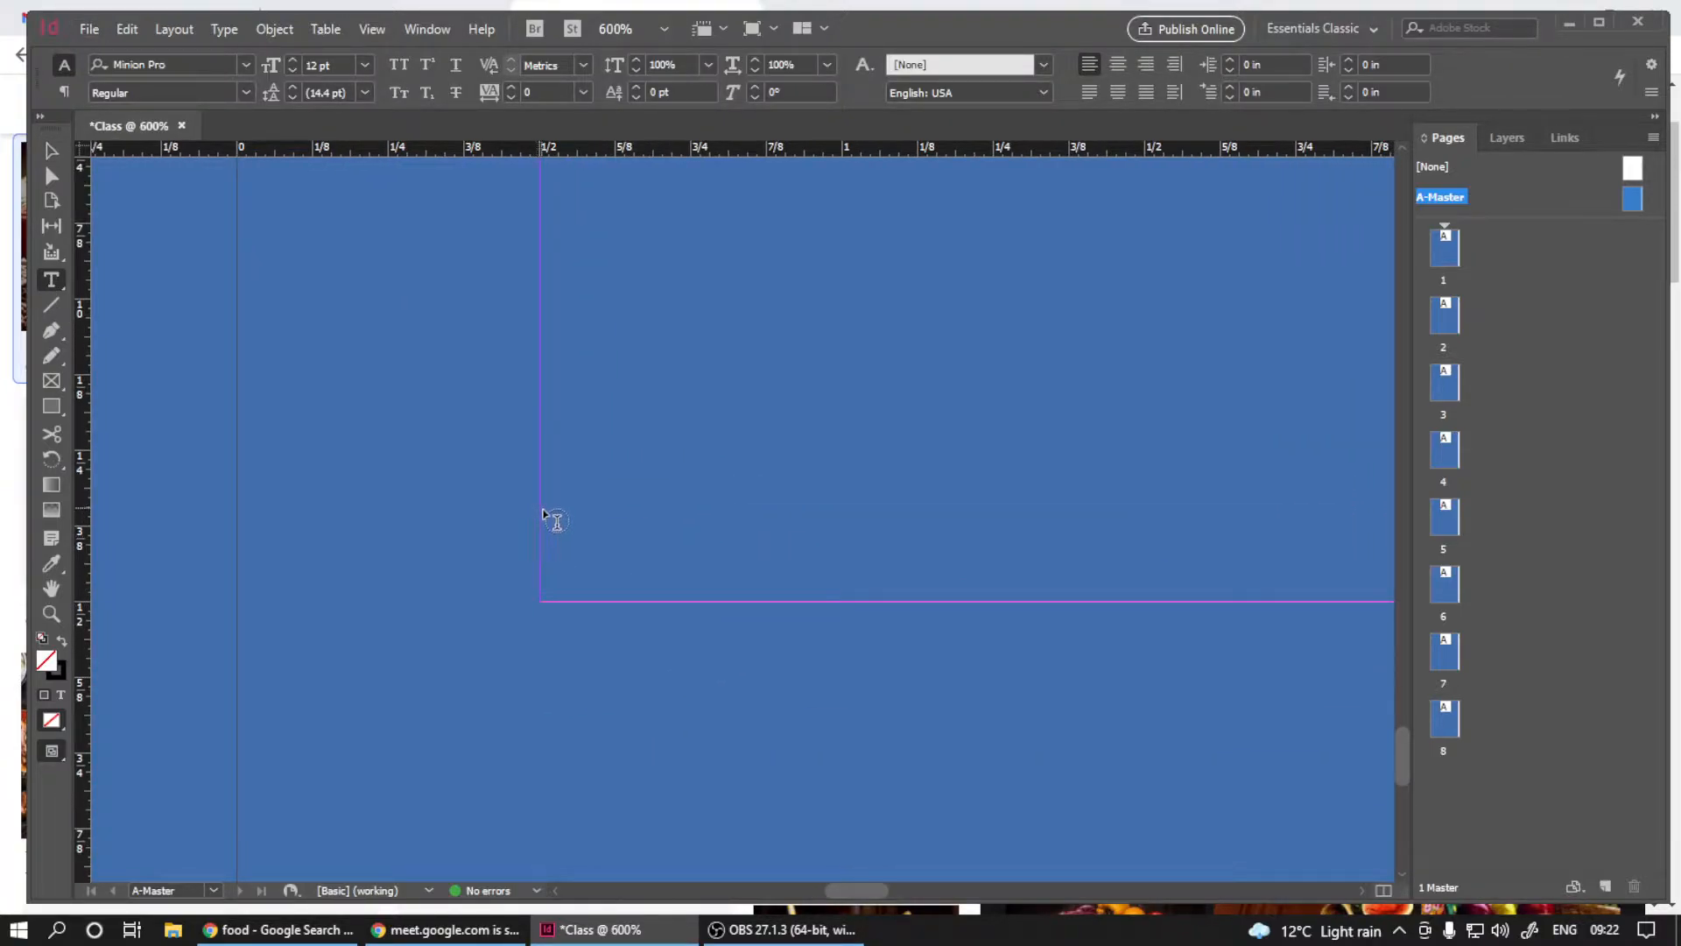
pyautogui.moveTo(540, 513); pyautogui.dragTo(626, 600)
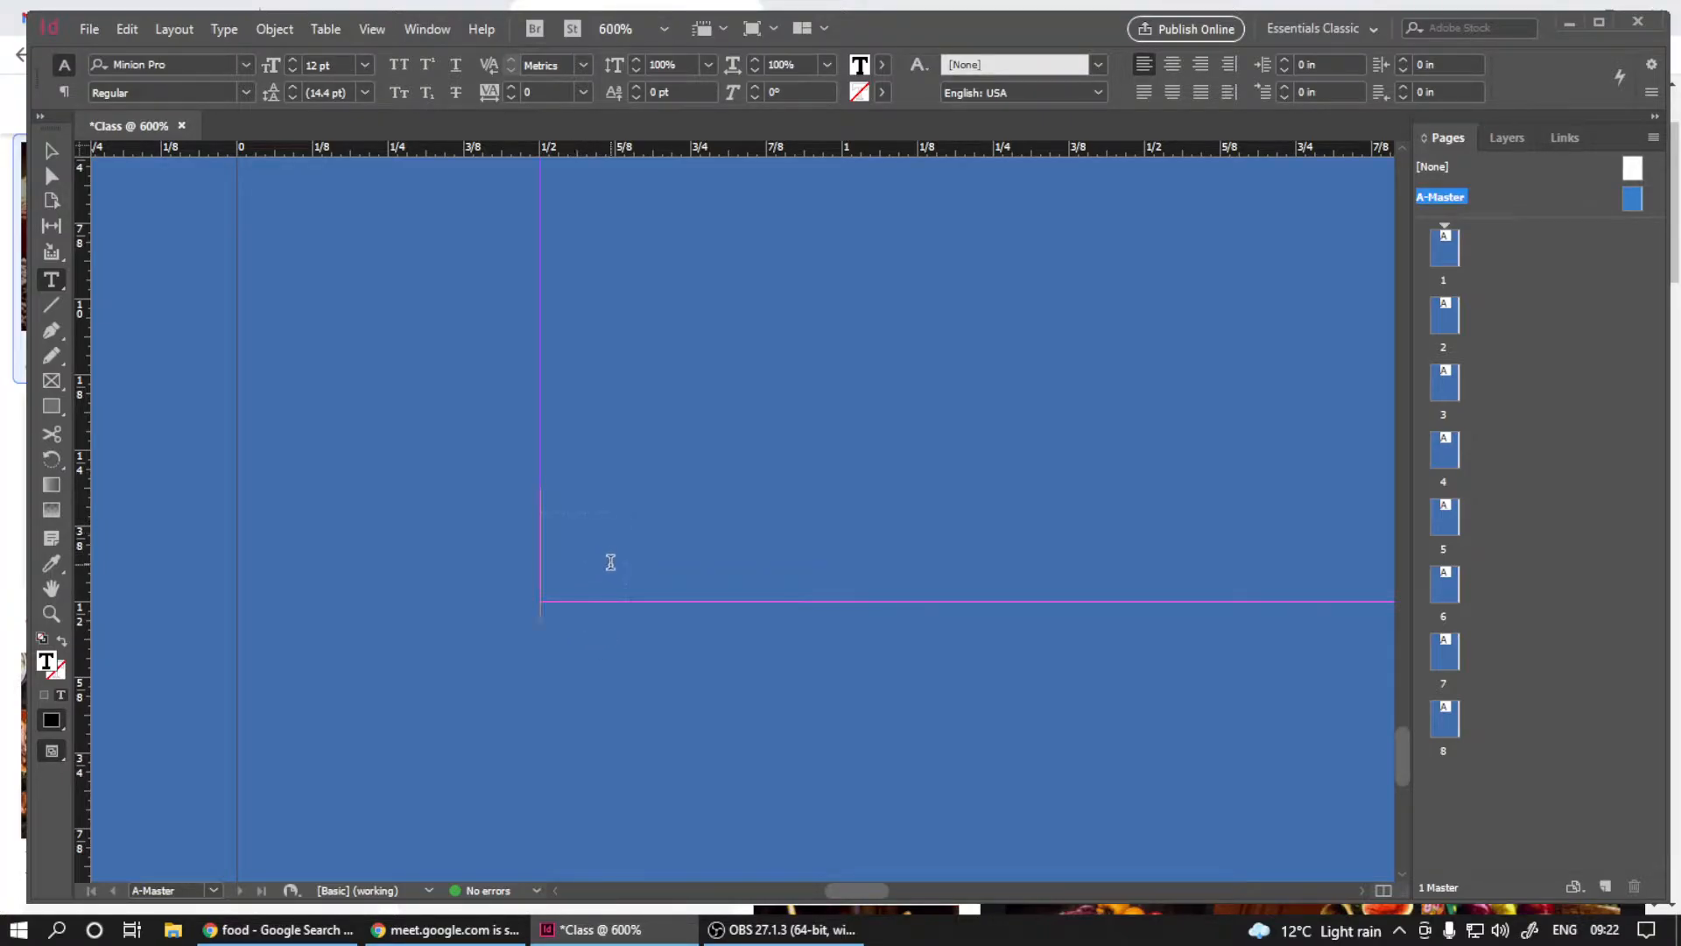
pyautogui.click(880, 359)
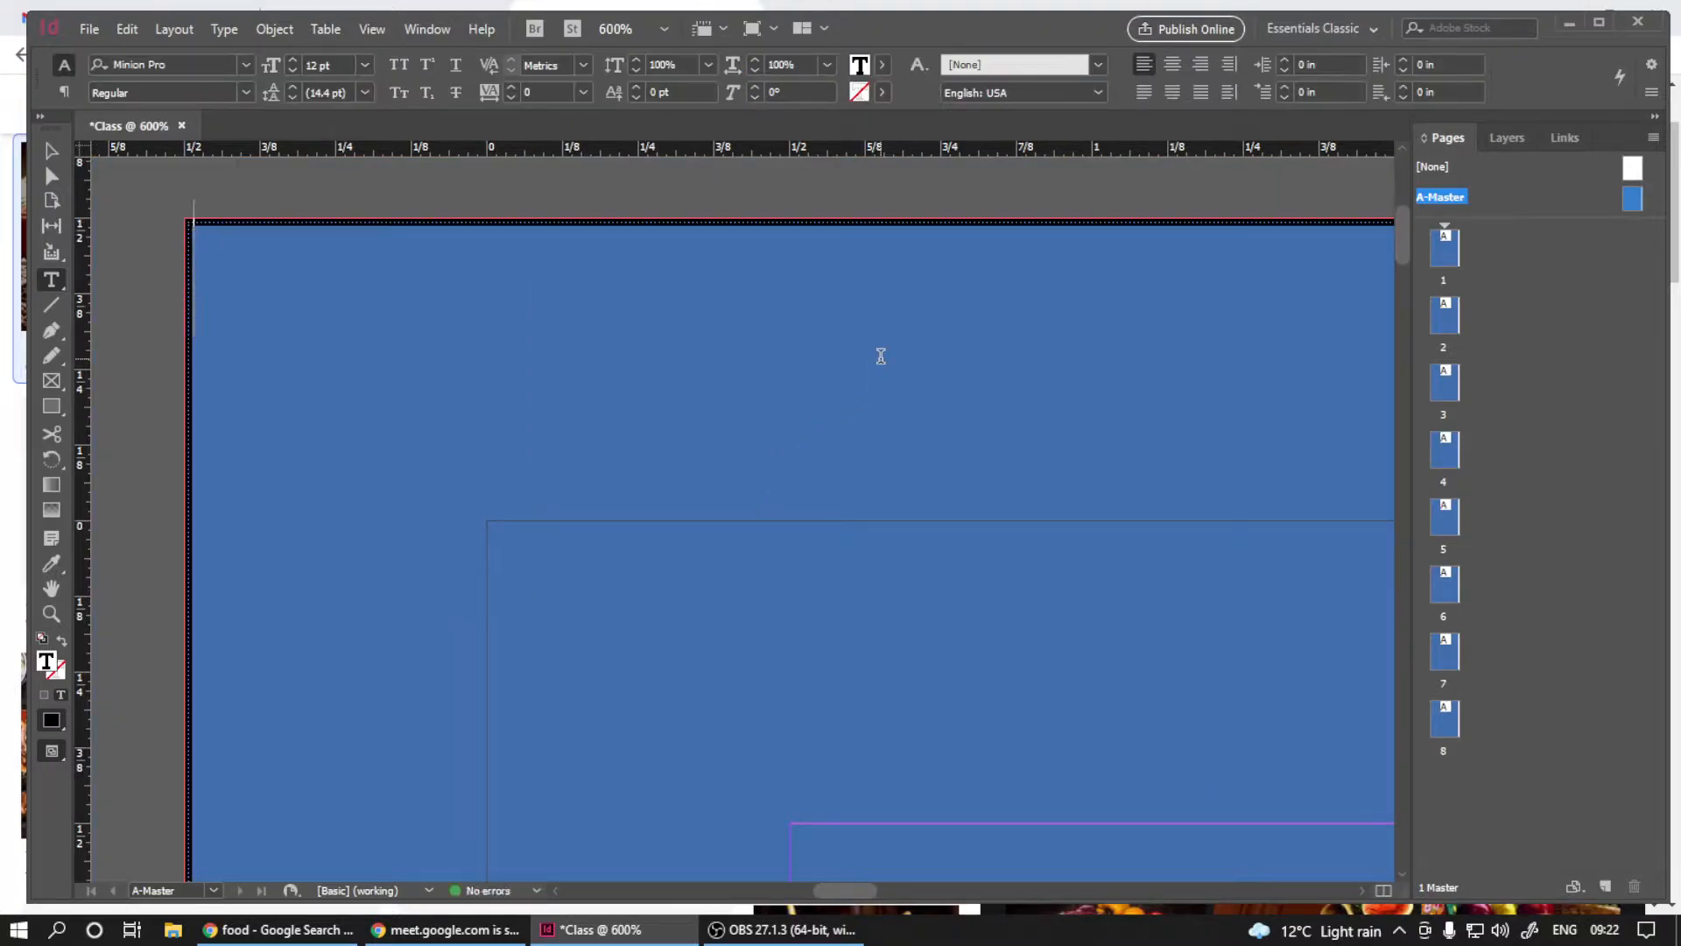
pyautogui.scroll(-3, 667, 436)
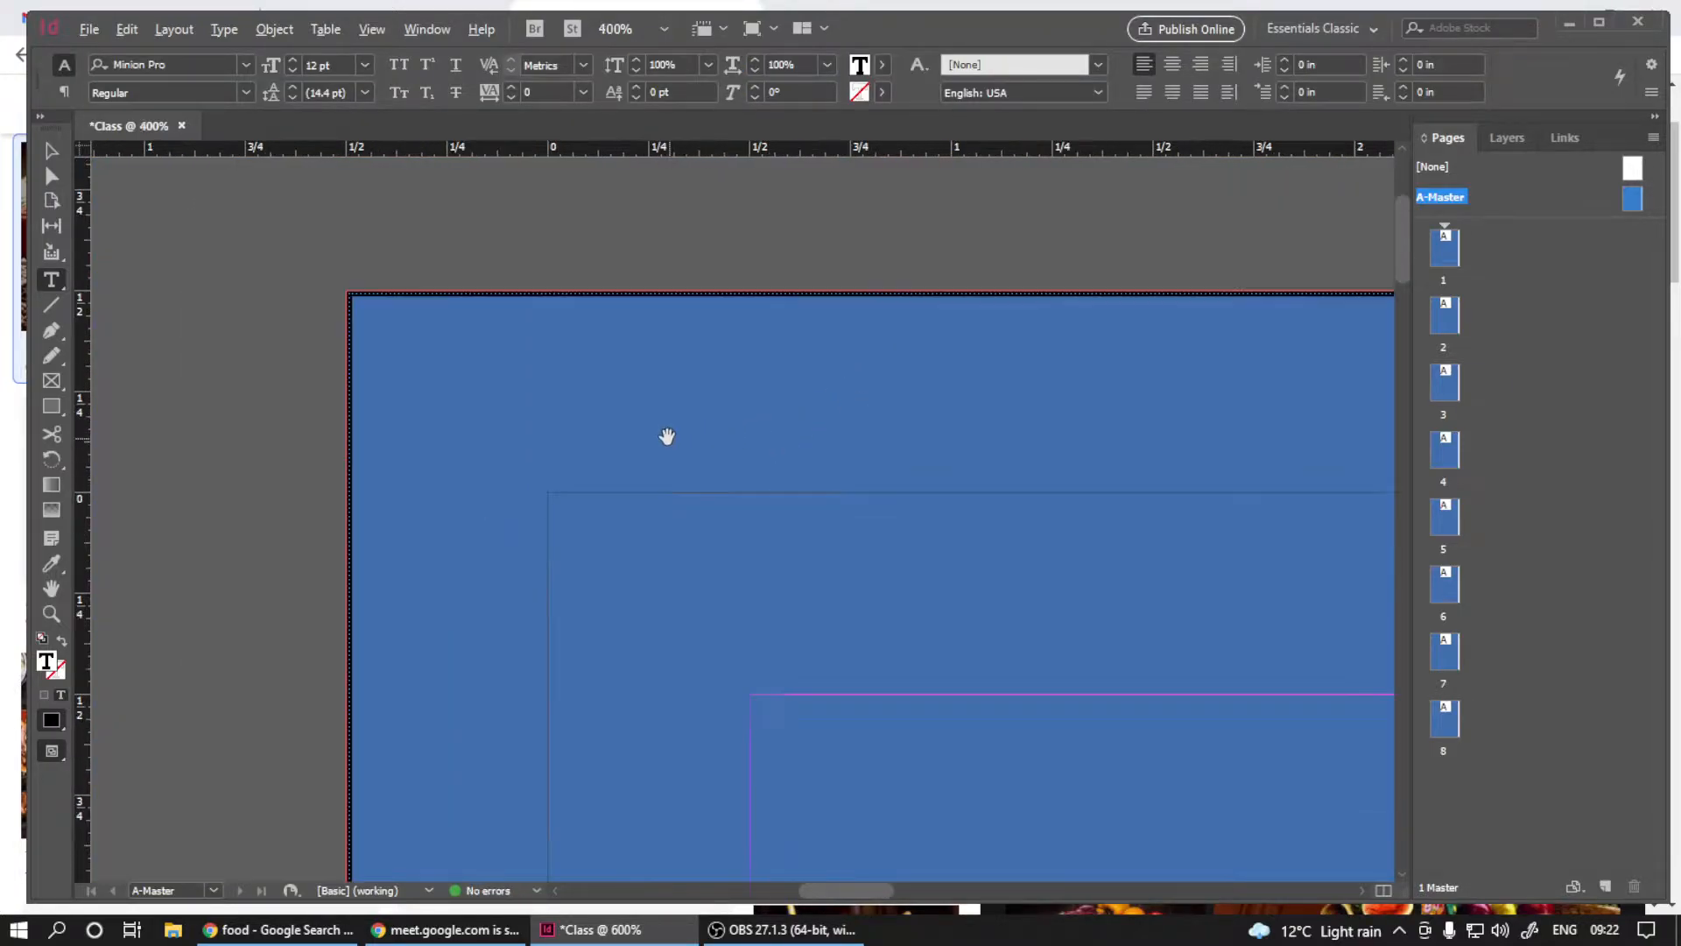
pyautogui.scroll(1, 727, 613)
pyautogui.scroll(-5, 767, 716)
pyautogui.scroll(3, 749, 413)
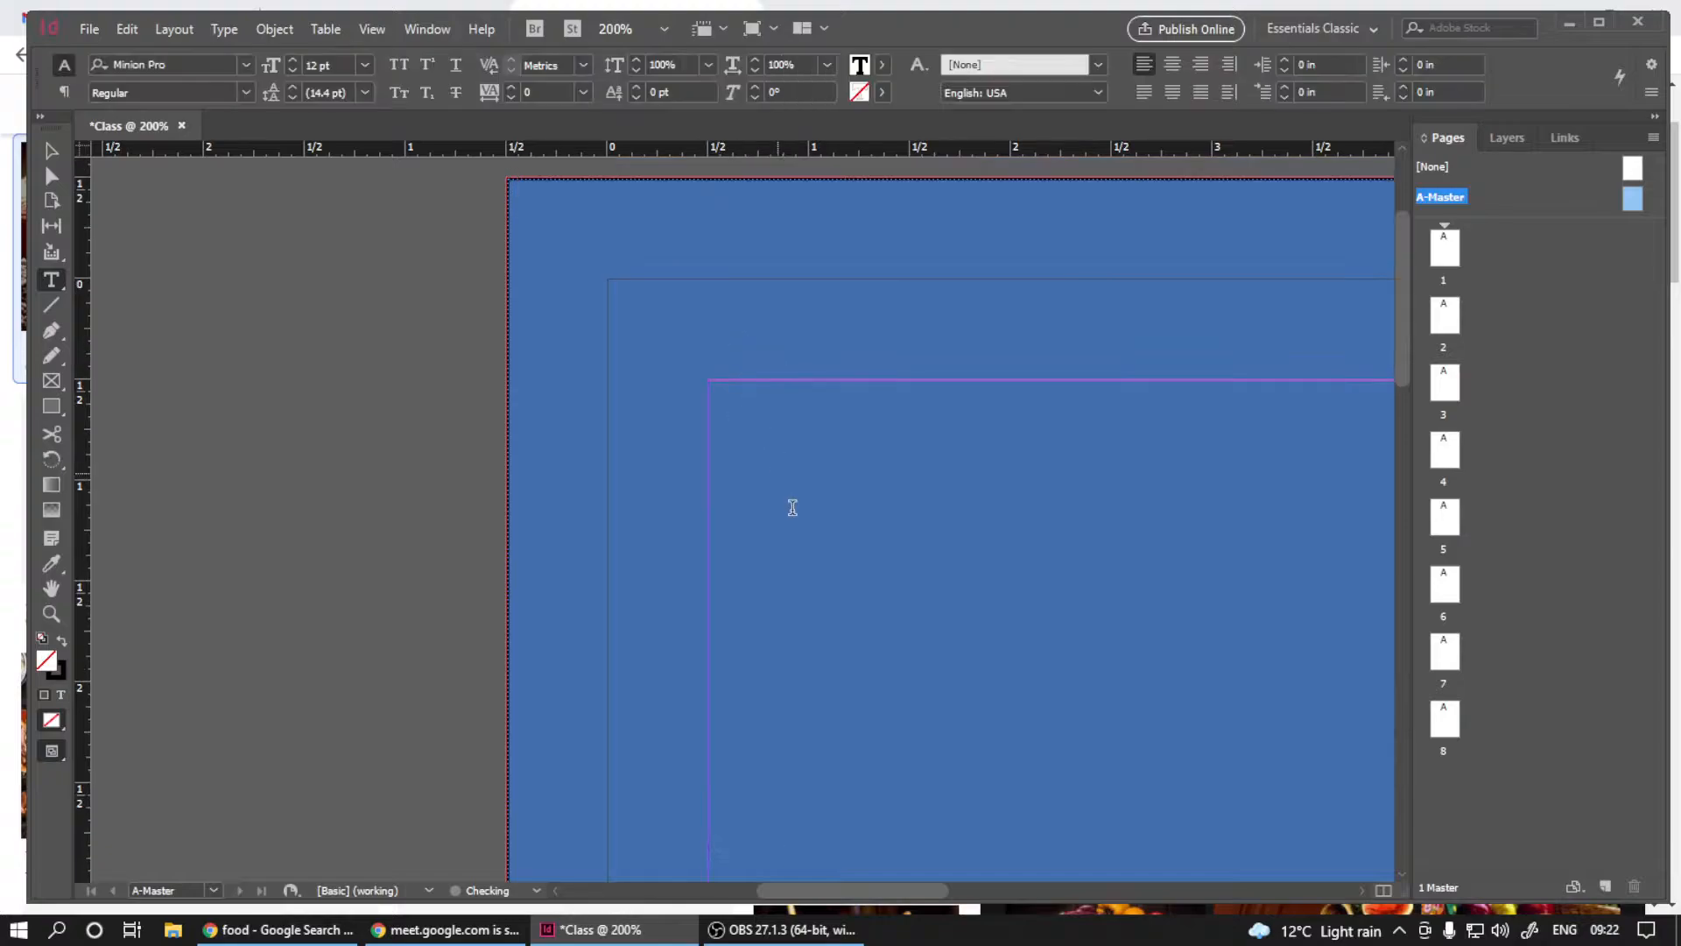
pyautogui.scroll(-10, 787, 498)
pyautogui.scroll(-5, 751, 488)
pyautogui.scroll(1, 732, 571)
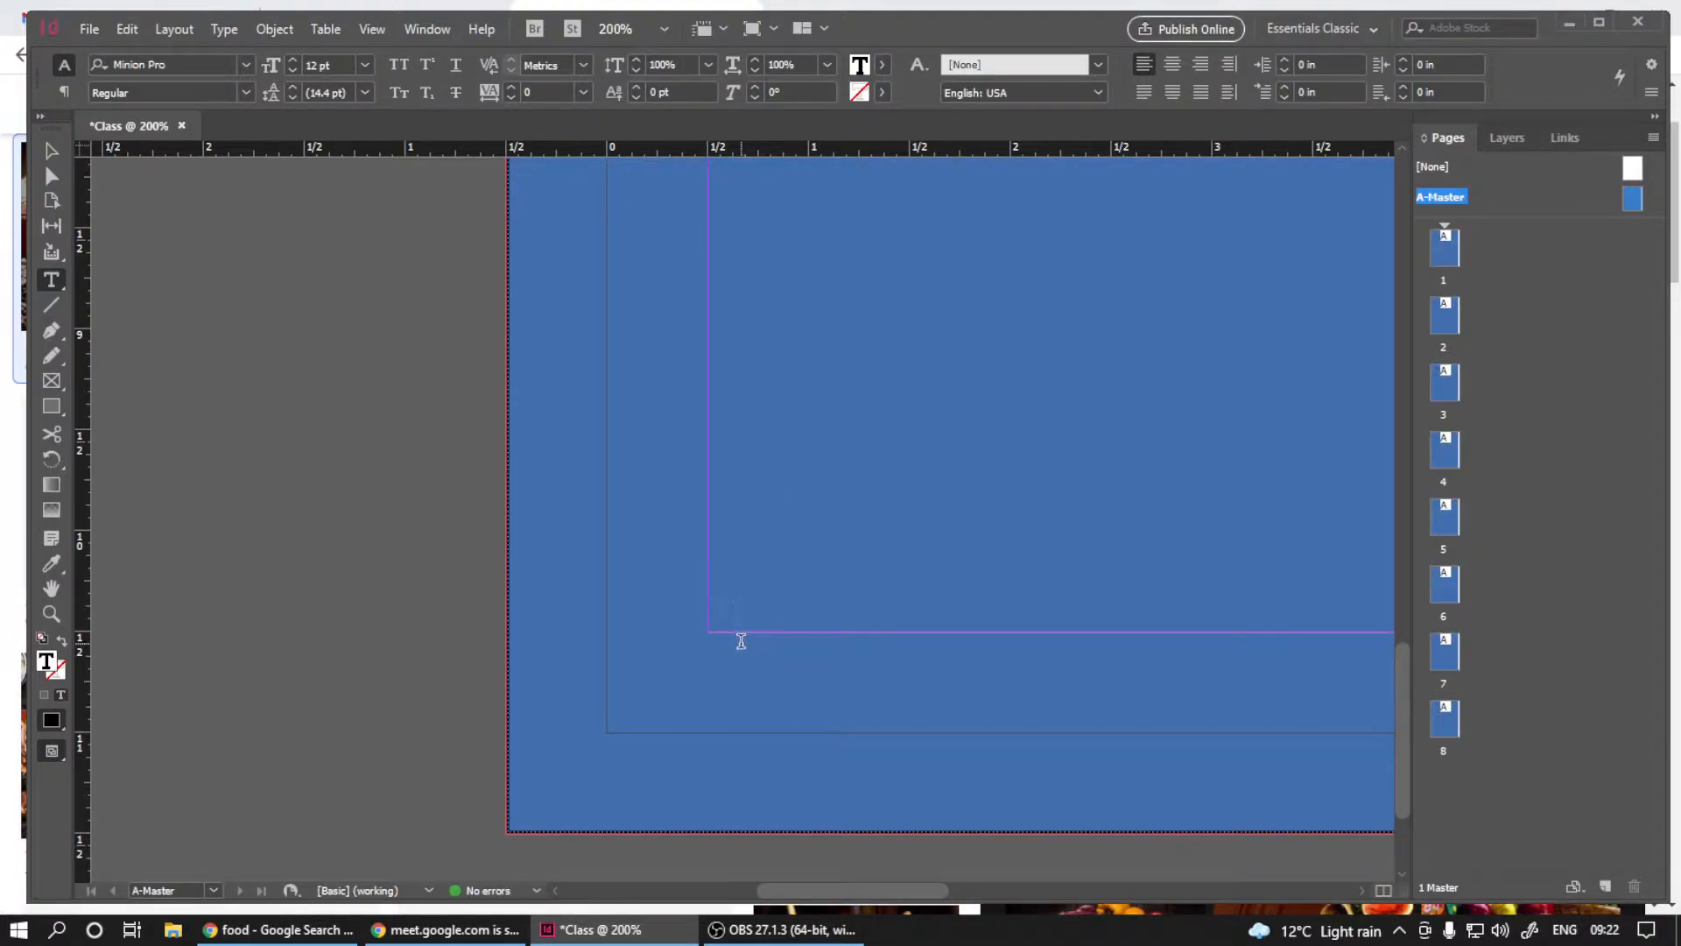
pyautogui.hscroll(-4, 741, 641)
pyautogui.scroll(2, 1043, 660)
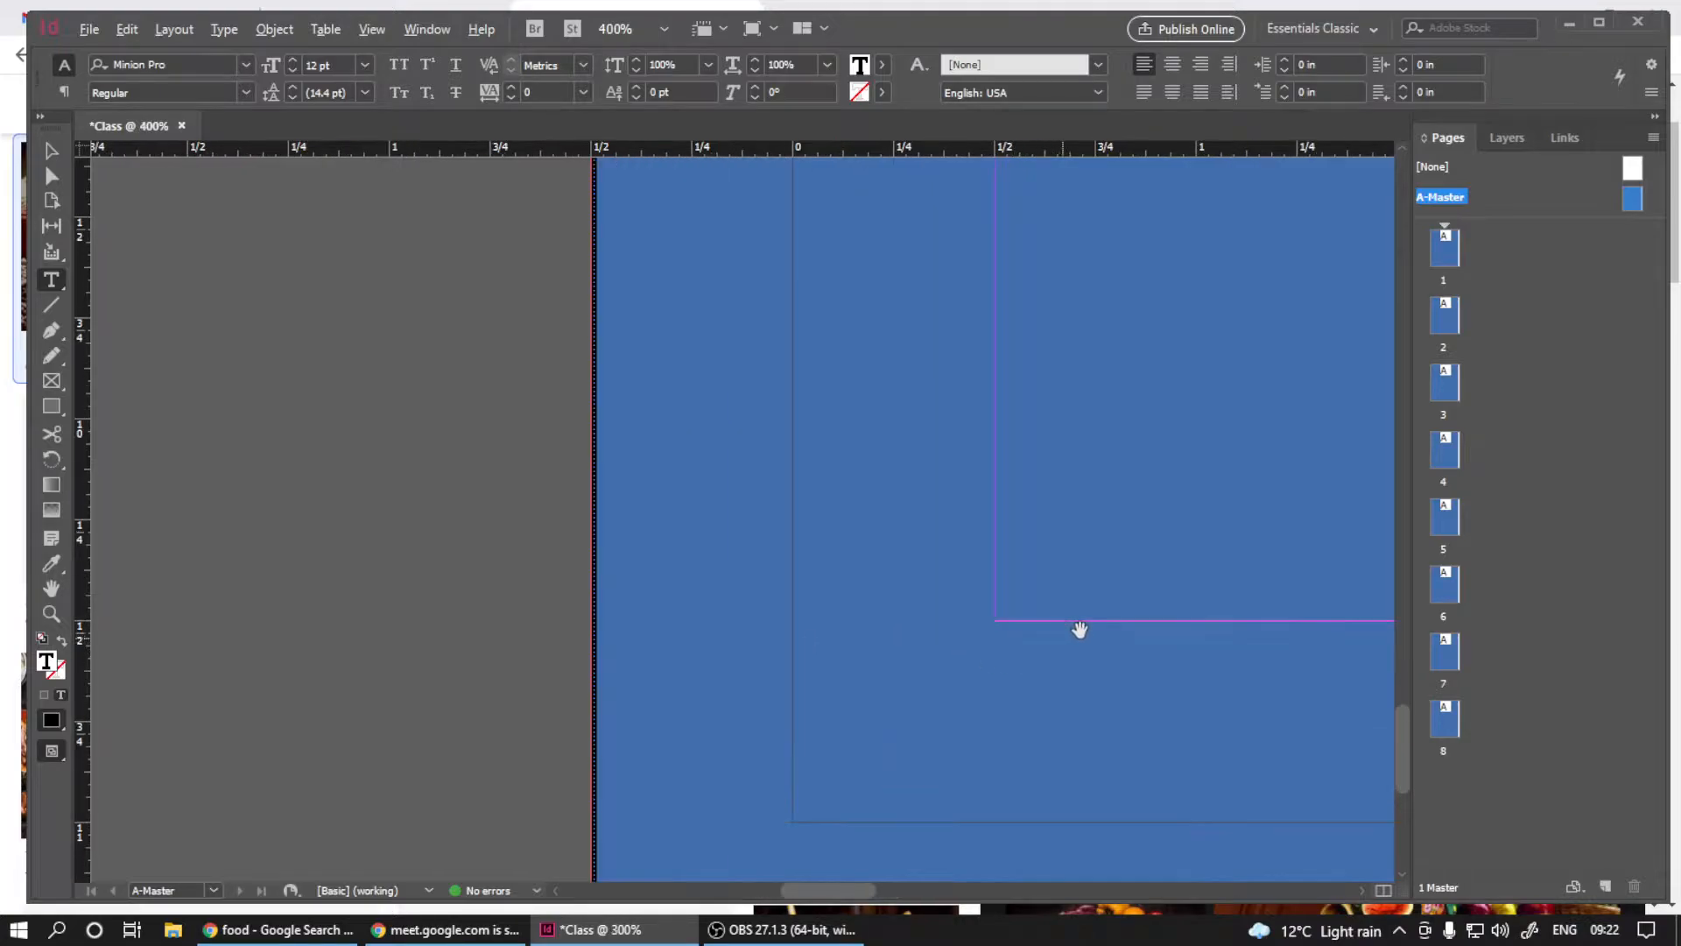
pyautogui.scroll(4, 1080, 629)
# - Insert a Current Page Number marker into the small text frame at A-Master's lower-left margin corner
pyautogui.click(53, 158)
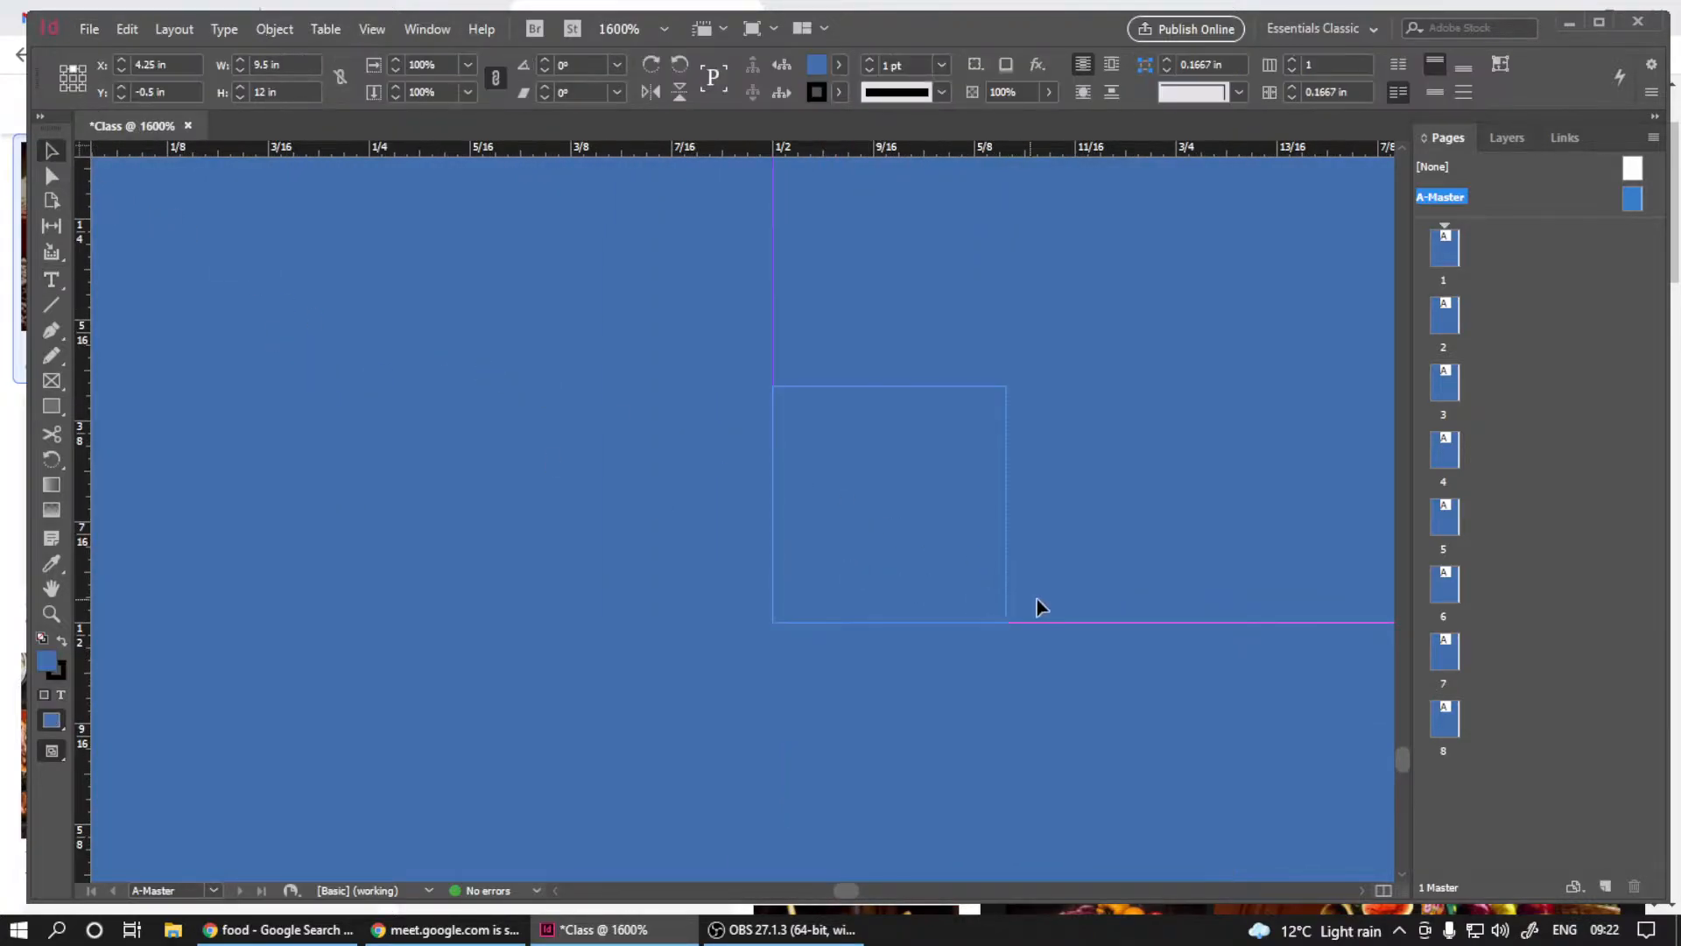
pyautogui.click(1006, 565)
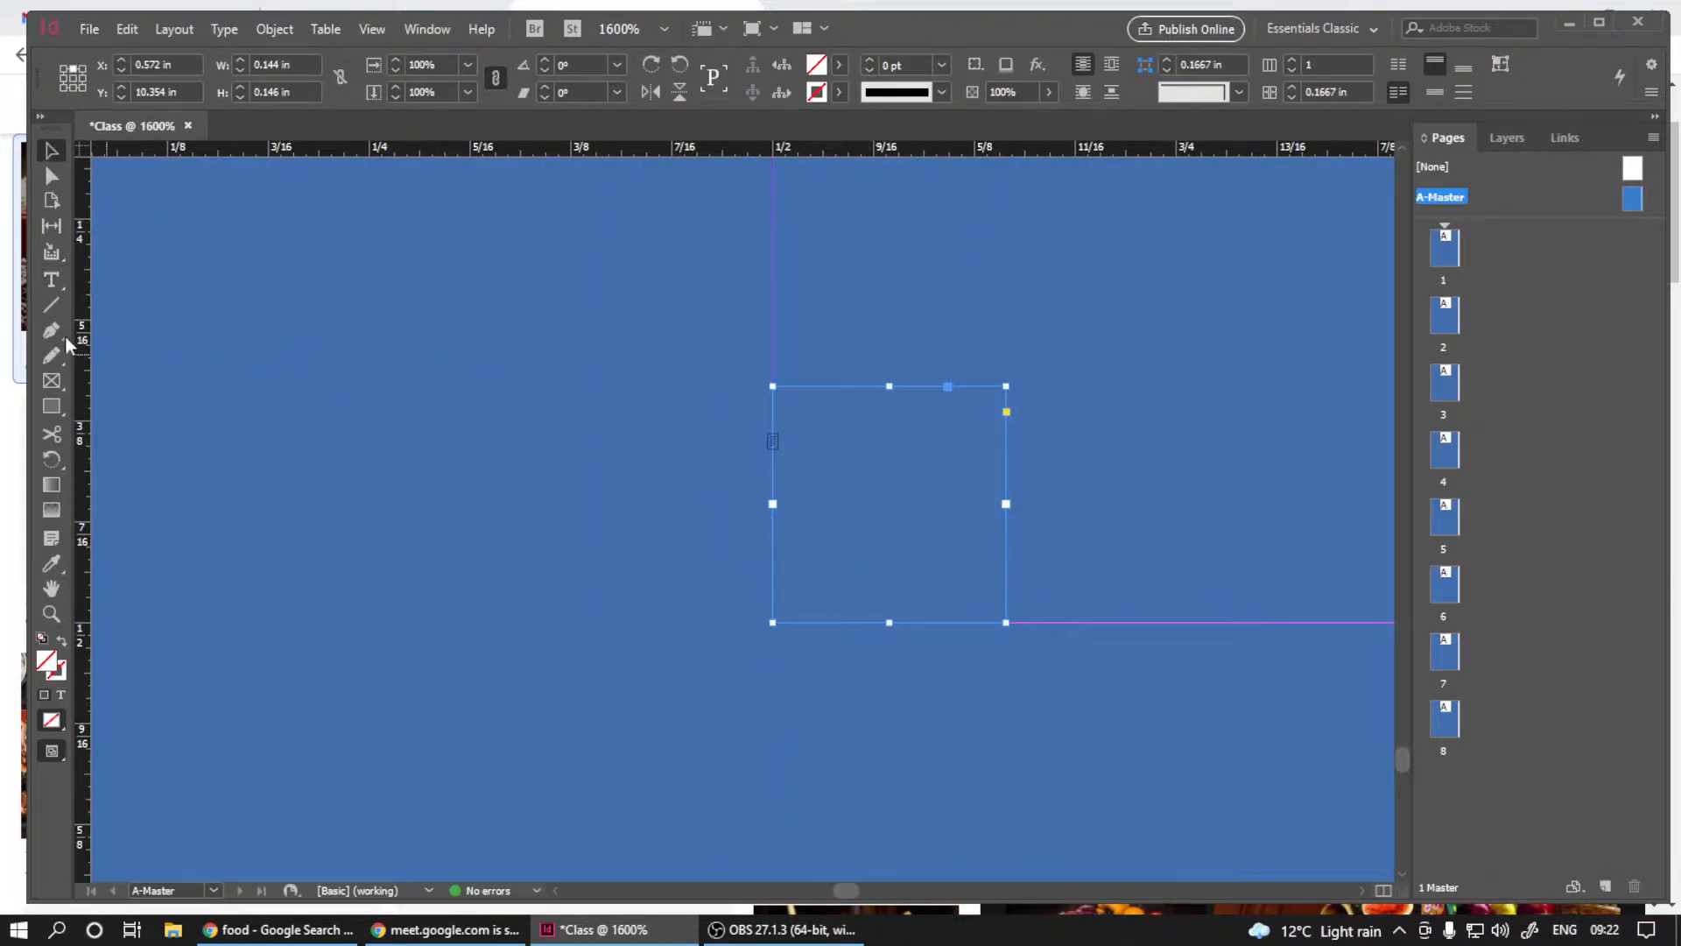
pyautogui.click(51, 280)
pyautogui.click(822, 462)
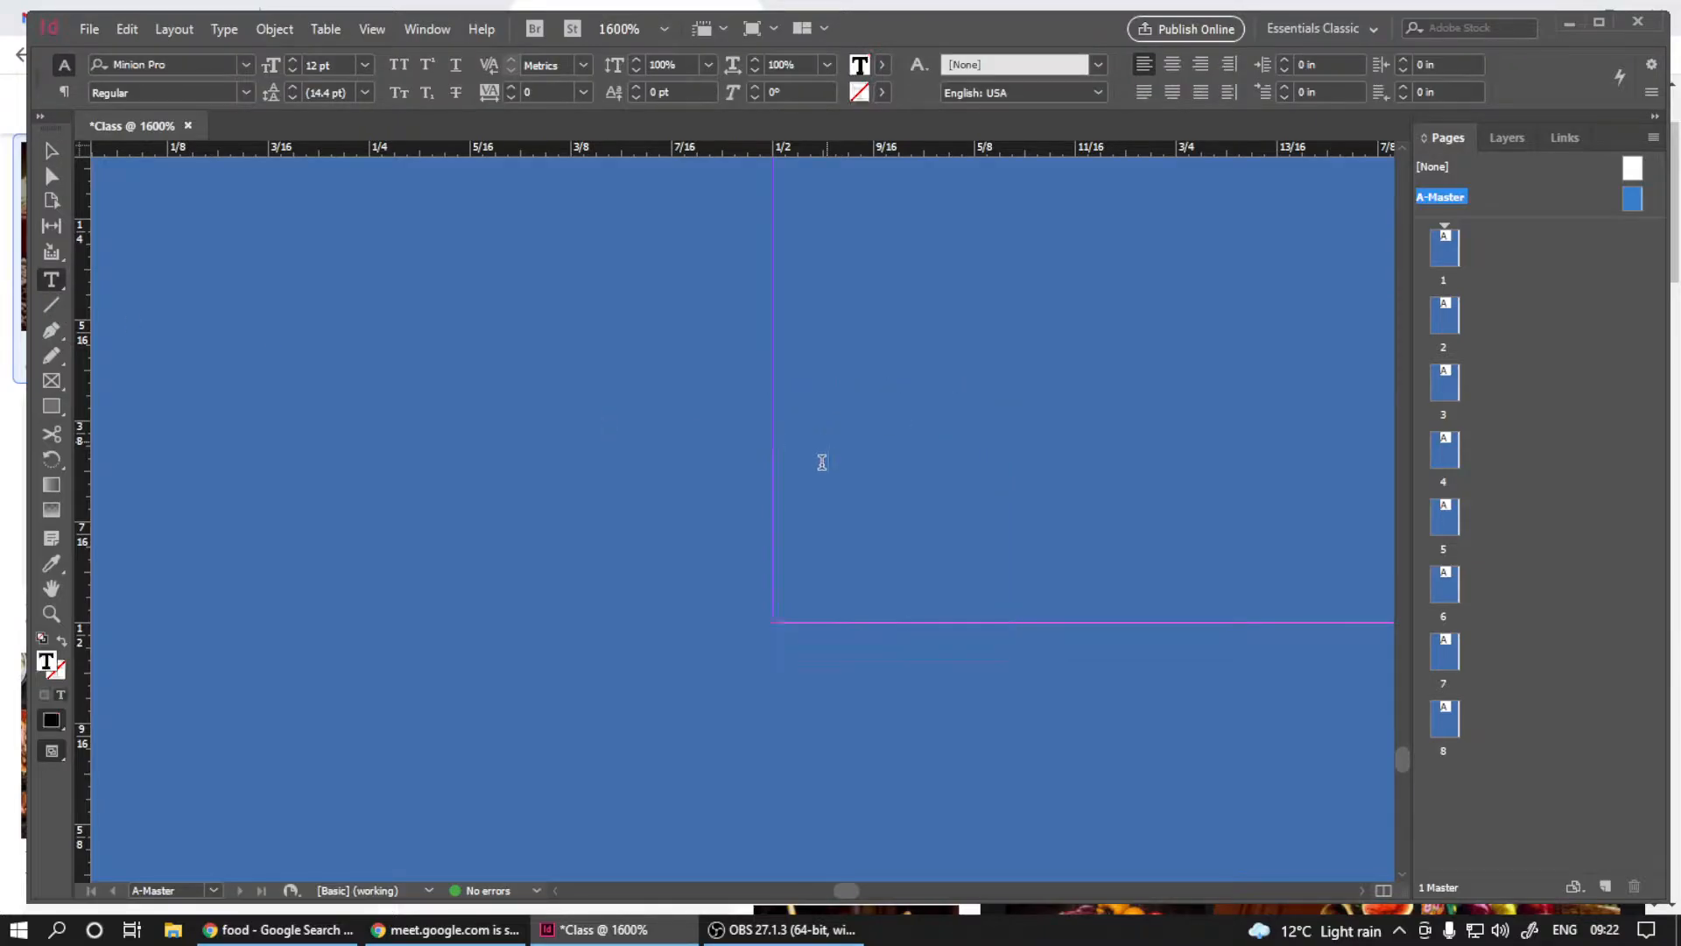
pyautogui.click(222, 28)
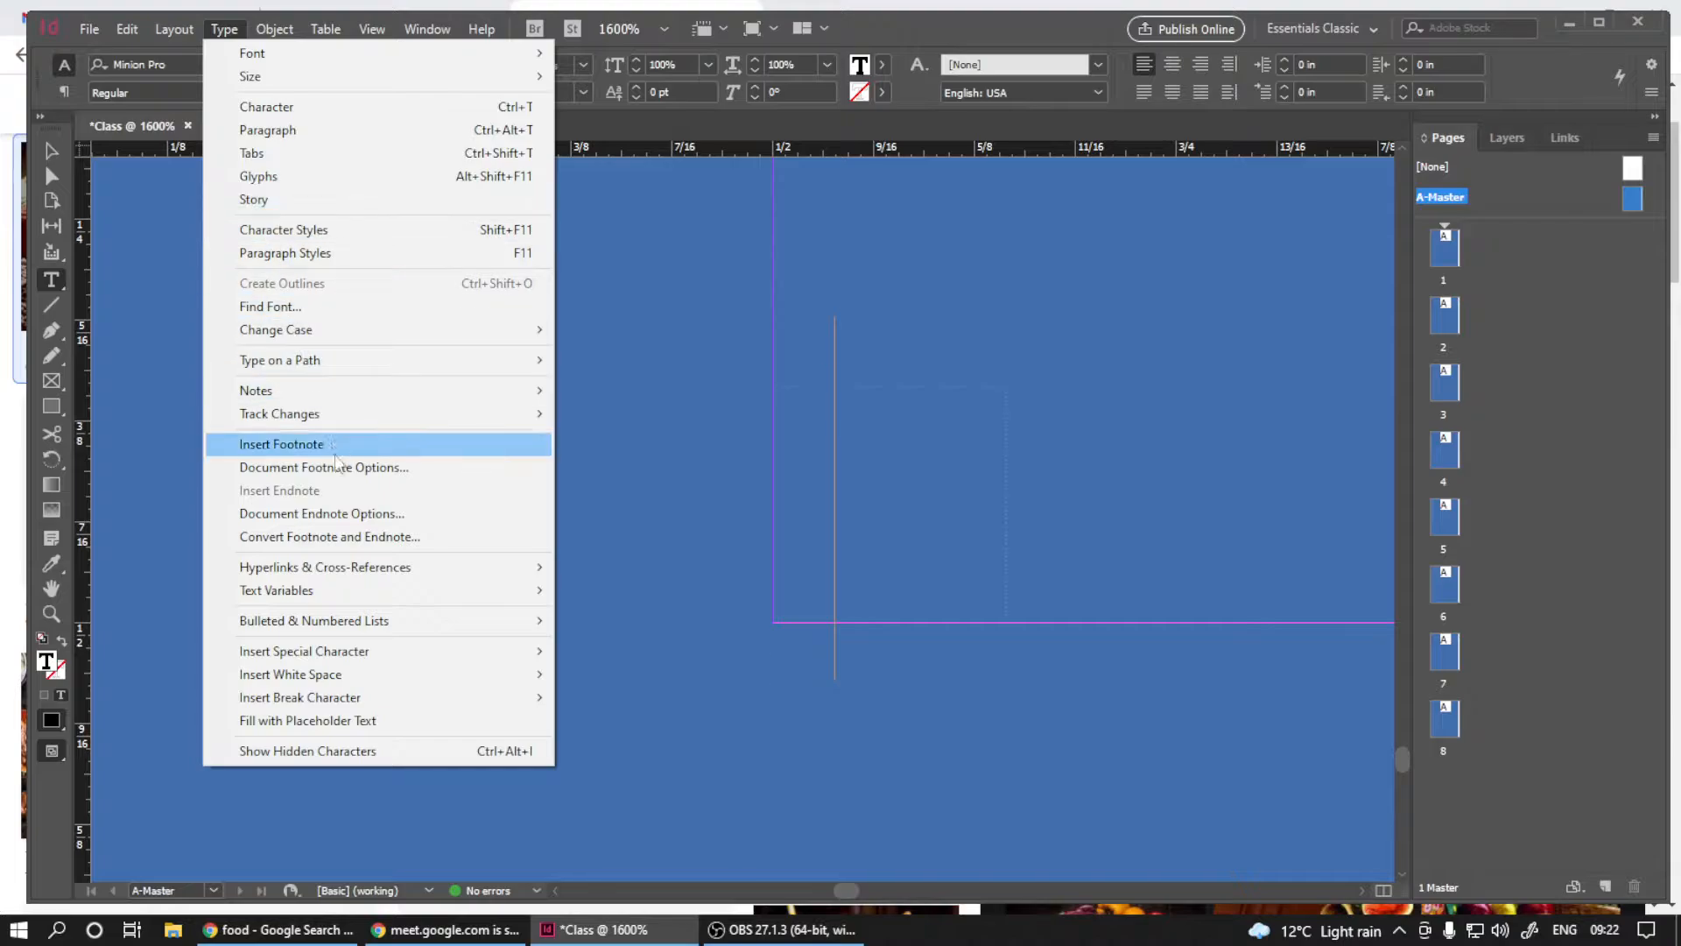
pyautogui.moveTo(280, 655)
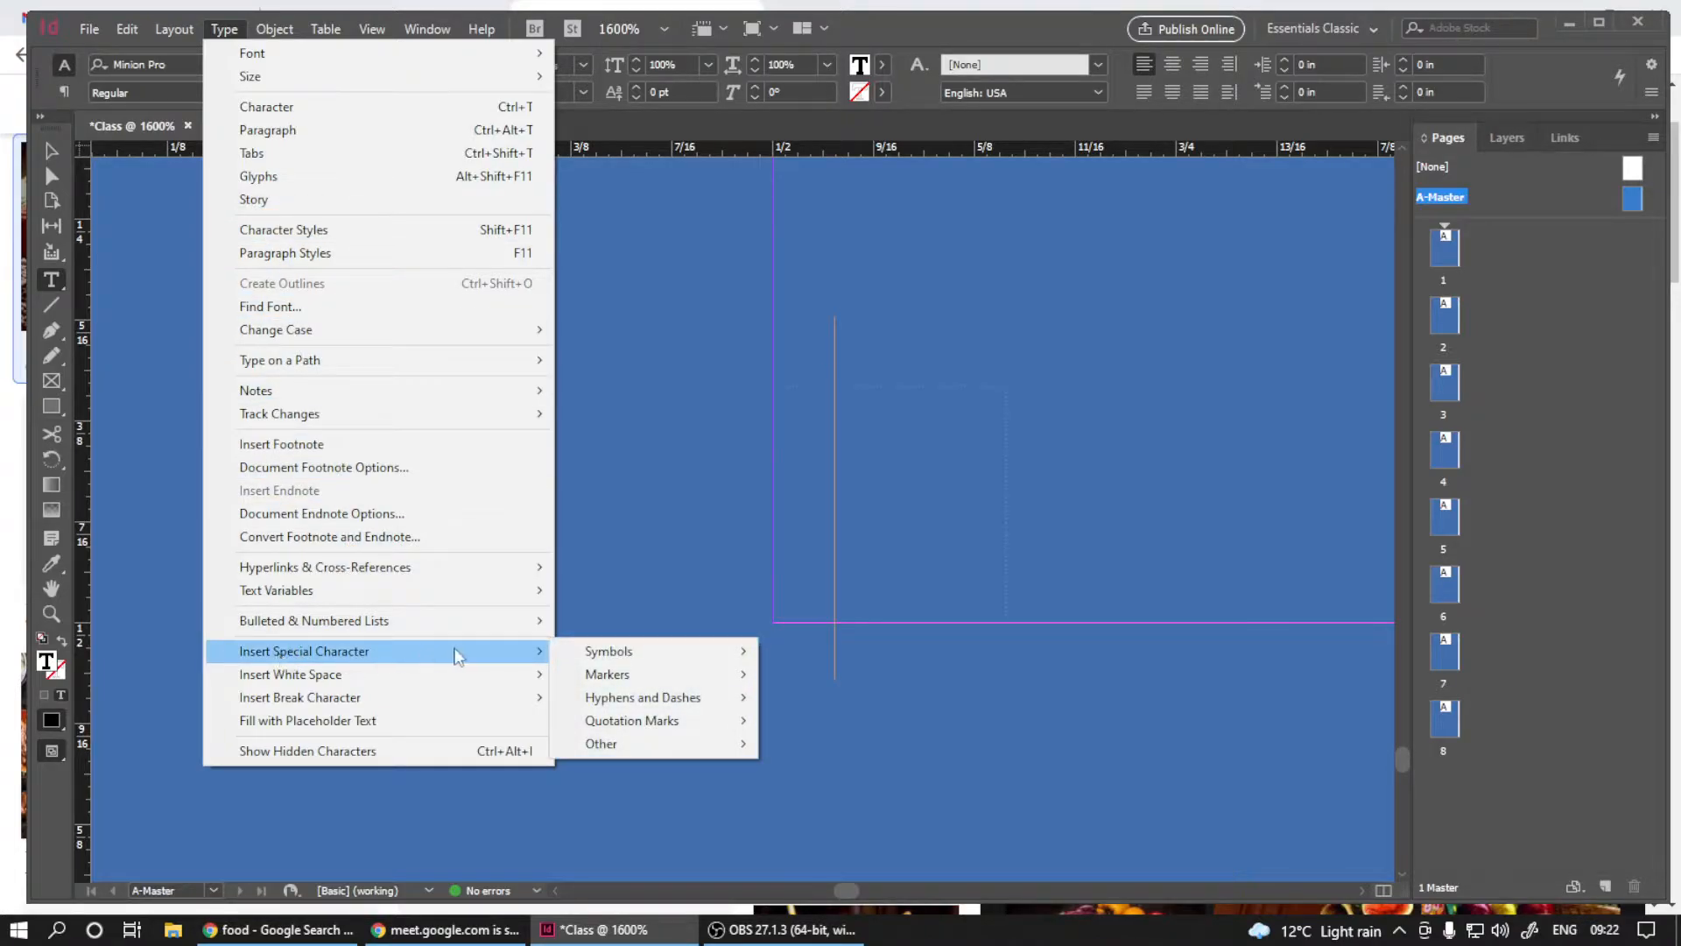
pyautogui.moveTo(637, 676)
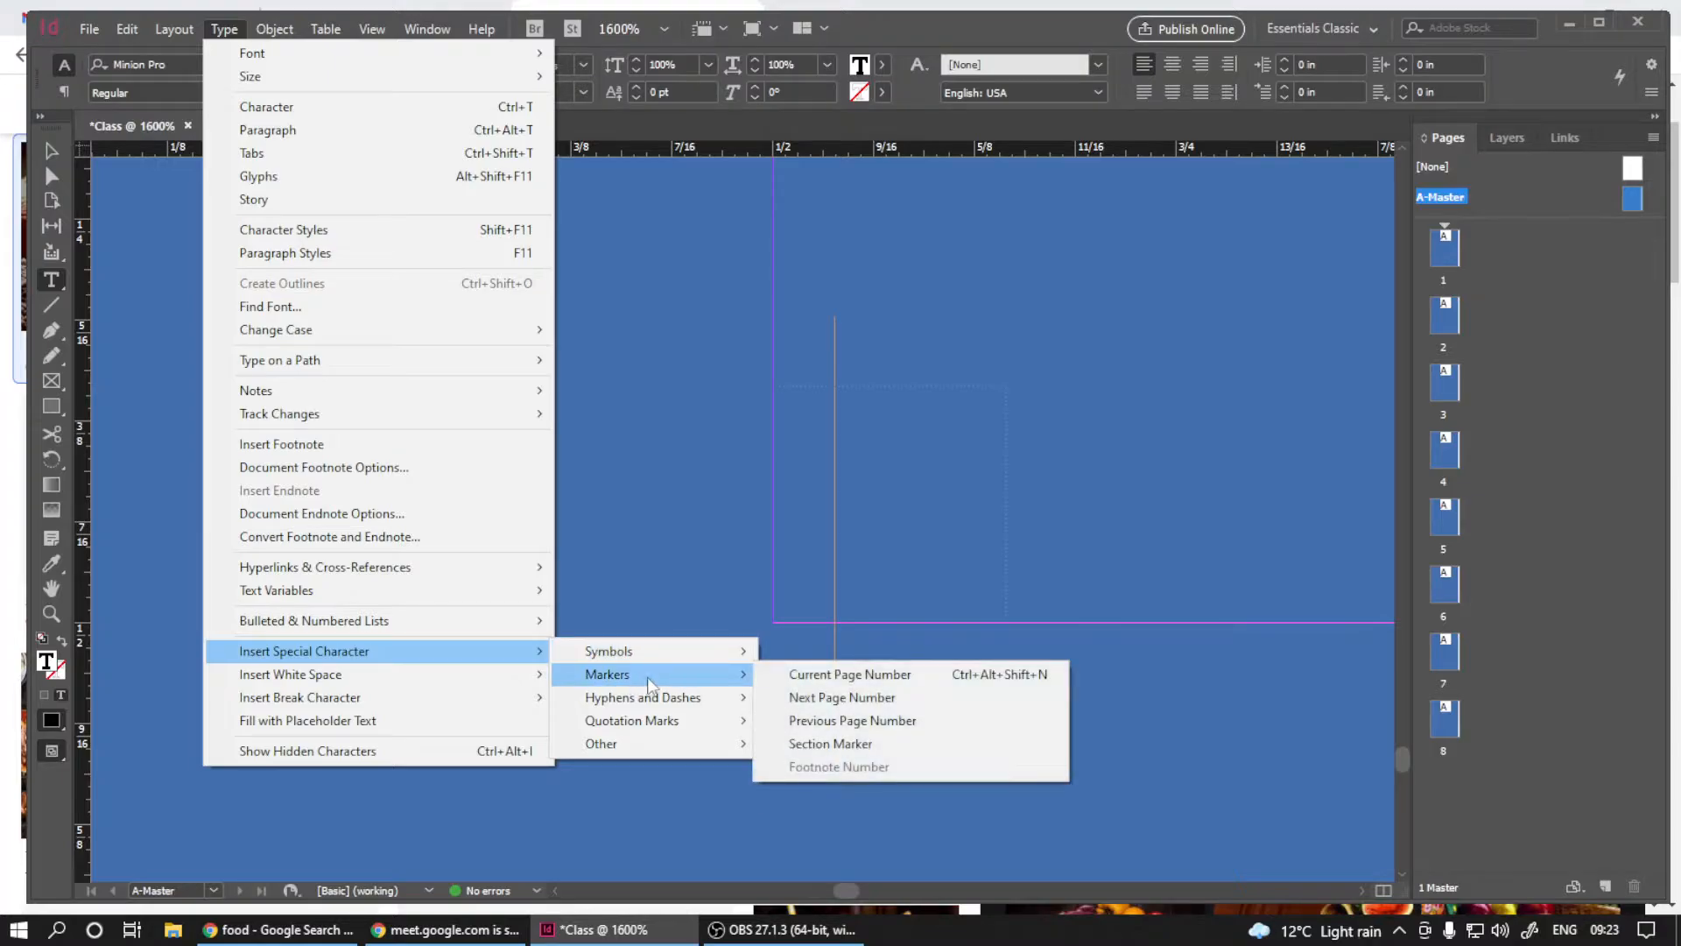
pyautogui.click(925, 680)
pyautogui.scroll(-2, 495, 548)
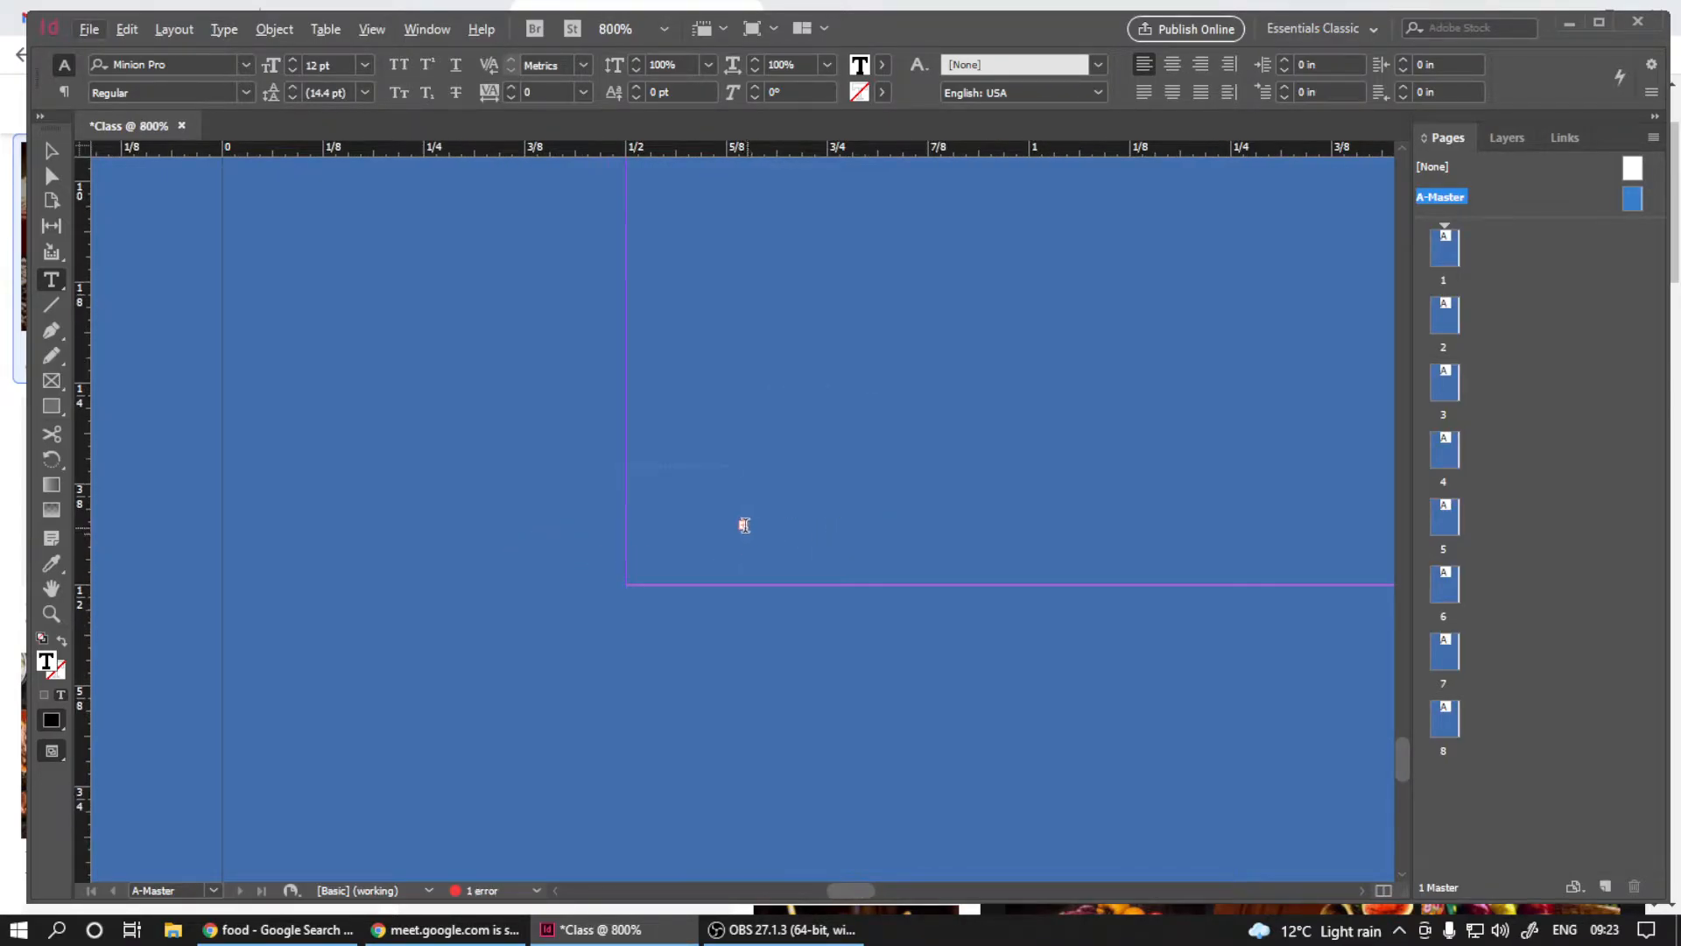
# - Enlarge the page number frame upward and outward from the margin corner to about 0.354 × 0.356 in
pyautogui.click(50, 150)
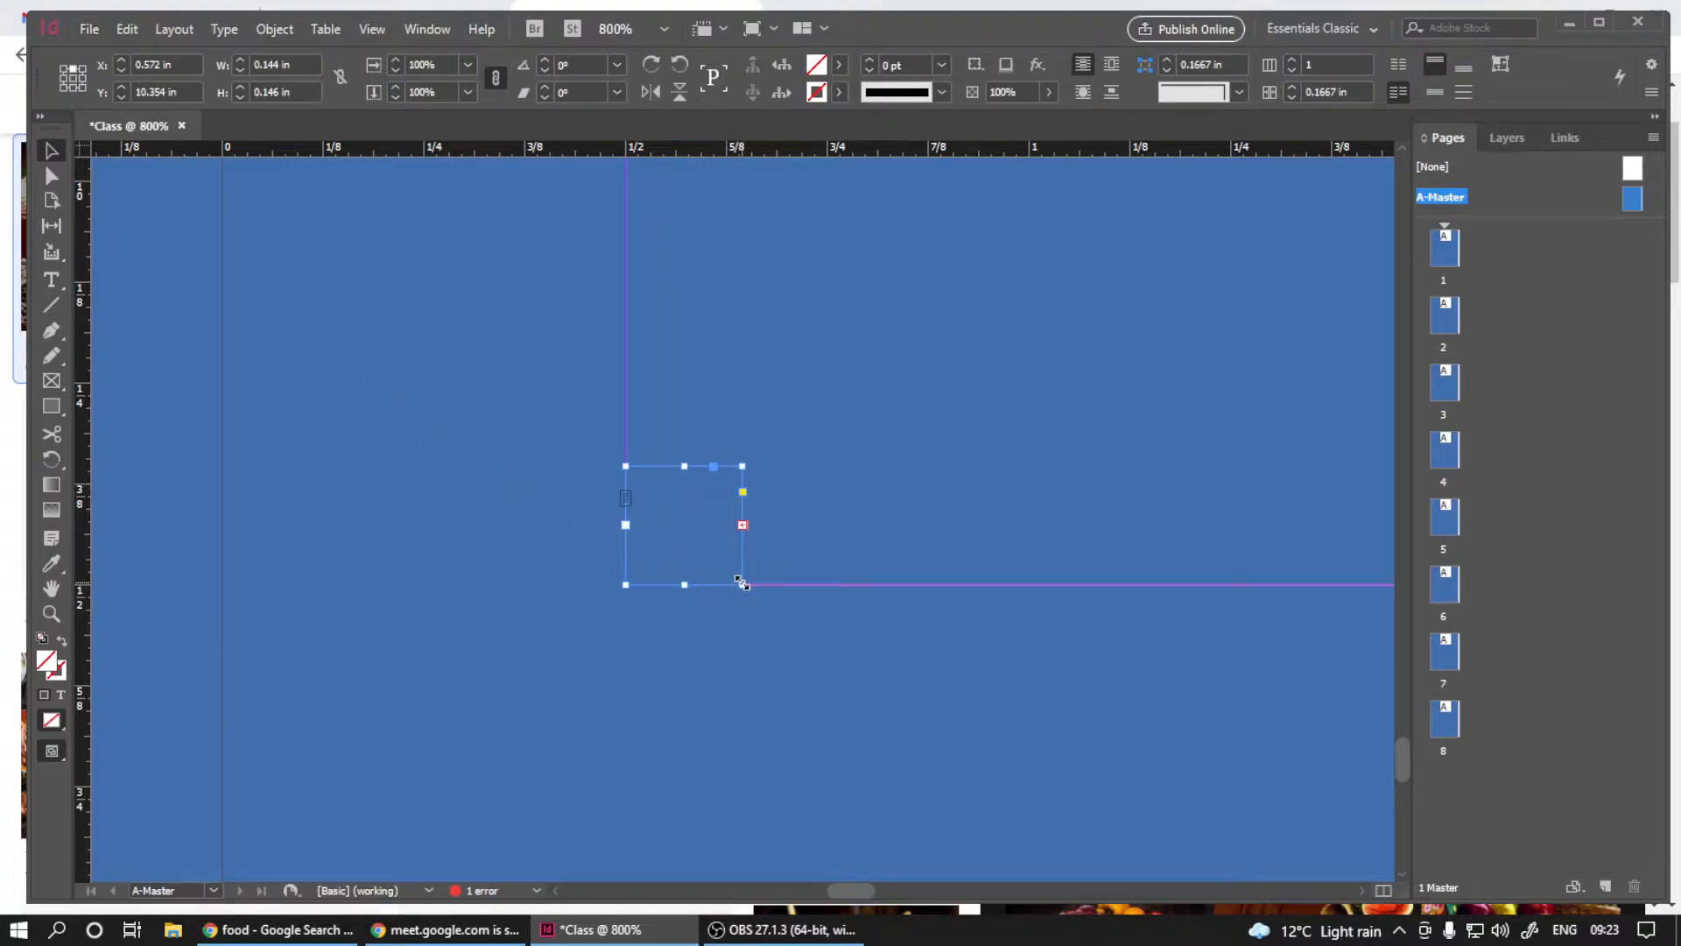
pyautogui.moveTo(742, 583); pyautogui.dragTo(762, 592)
pyautogui.hotkey('ctrl', 'z')
pyautogui.moveTo(742, 466); pyautogui.dragTo(911, 297)
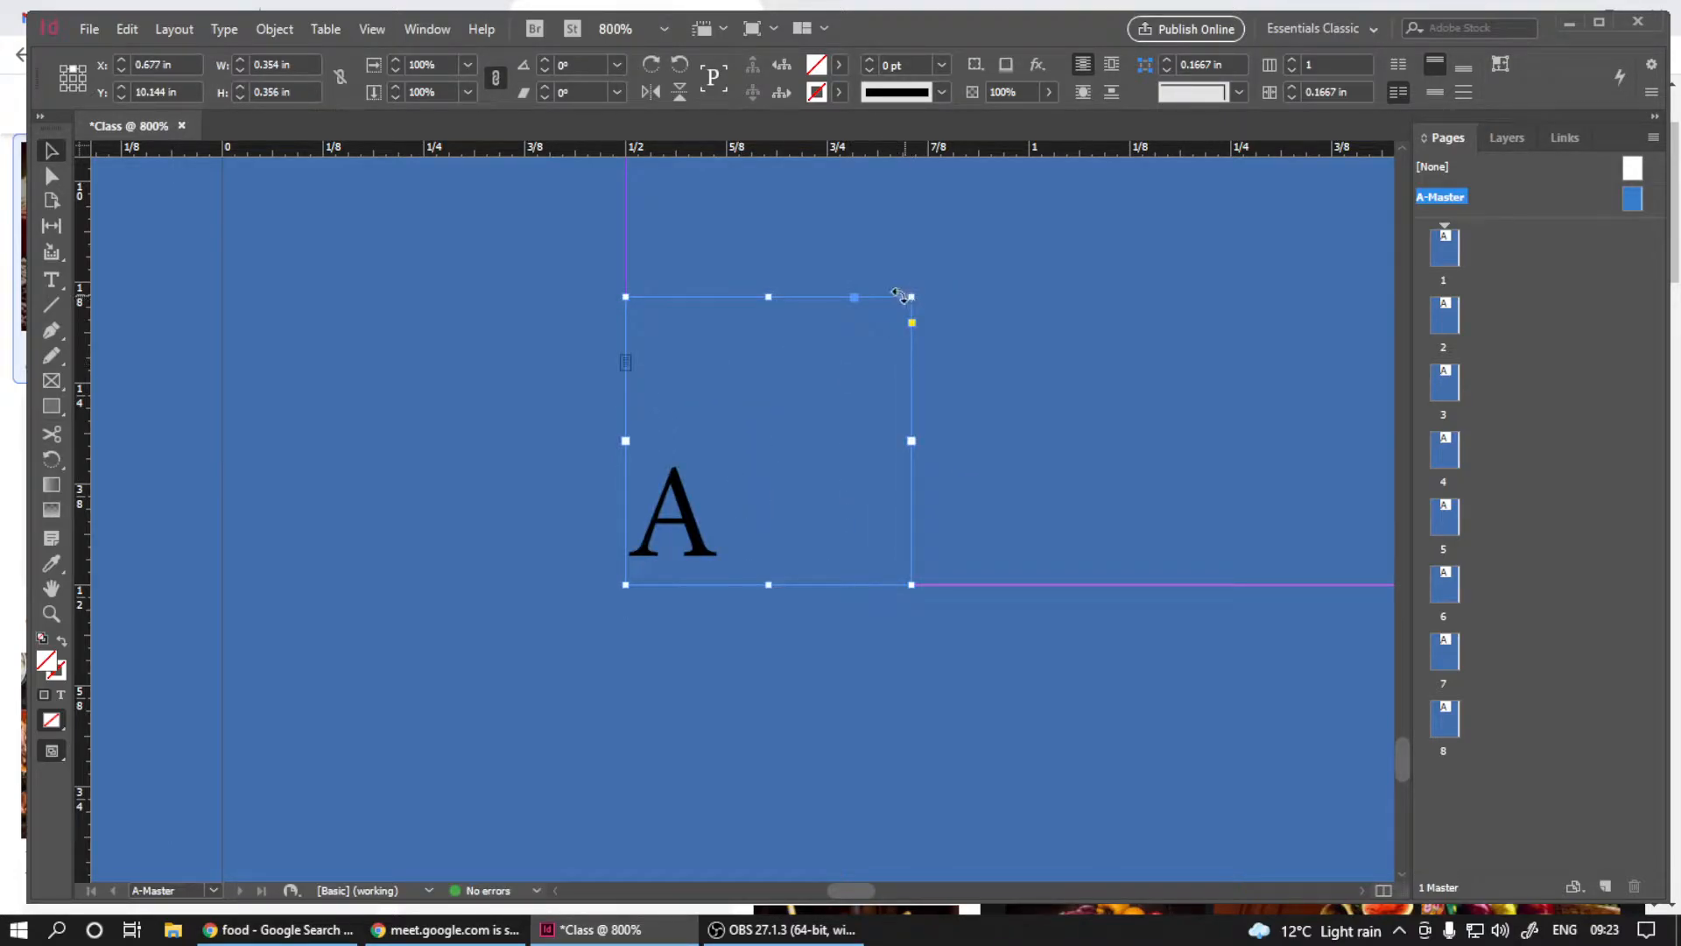
# - Fit the page number frame to its content and move it down onto the lower margin line
pyautogui.rightClick(686, 524)
pyautogui.moveTo(915, 638)
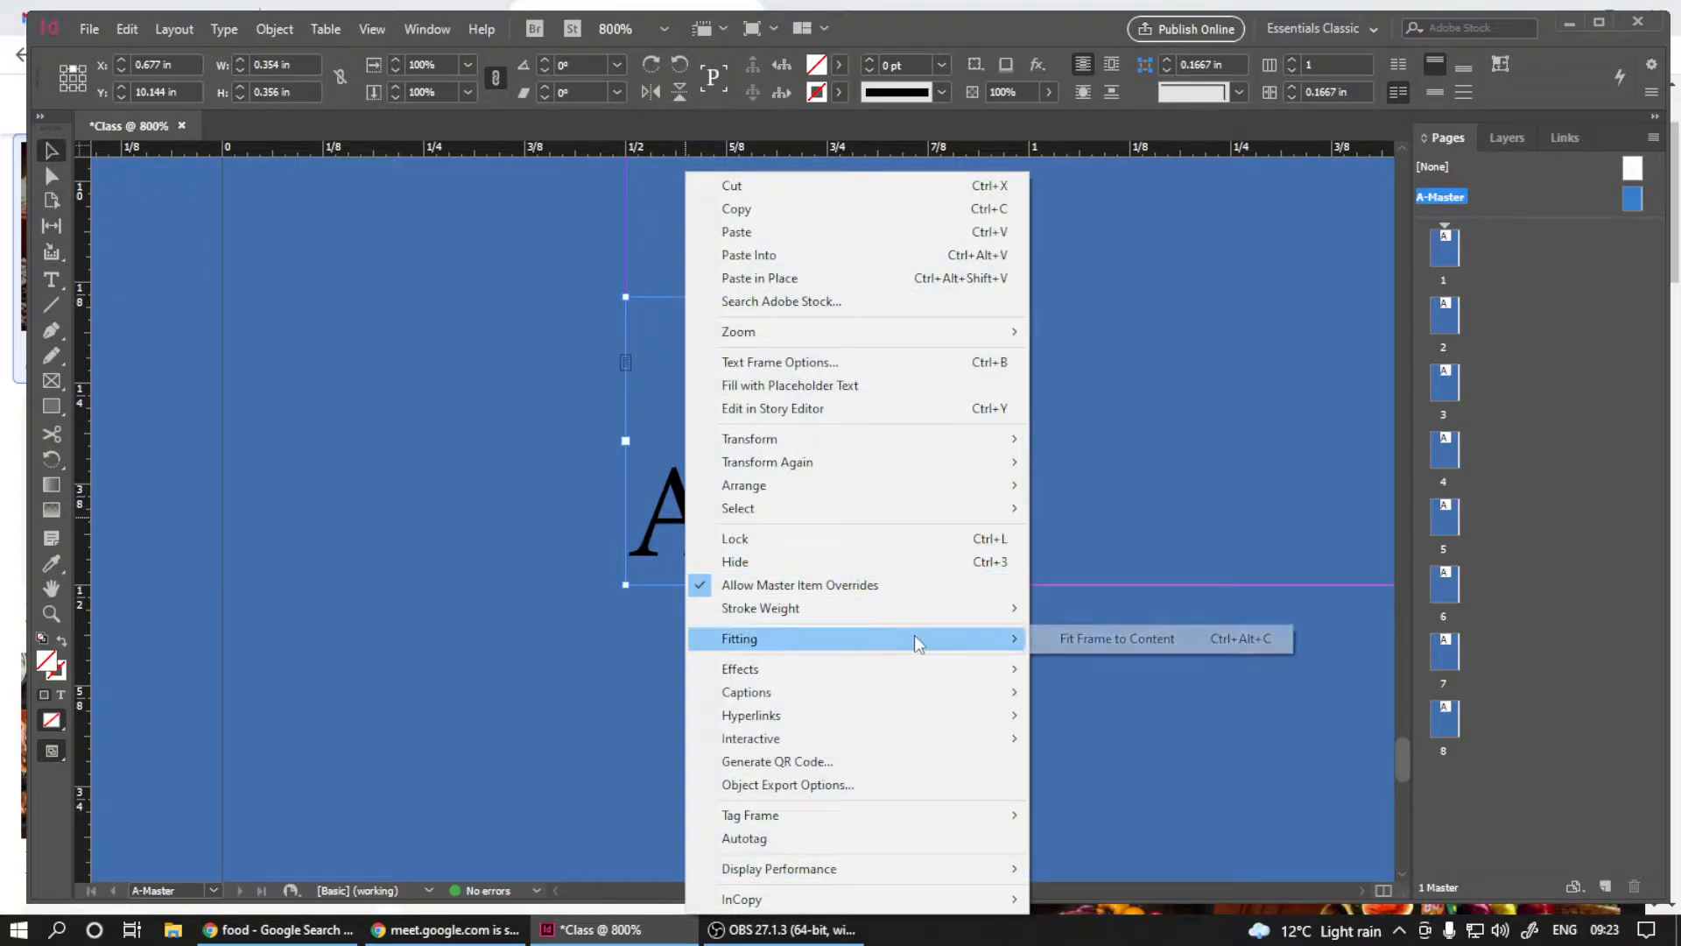
pyautogui.click(1075, 637)
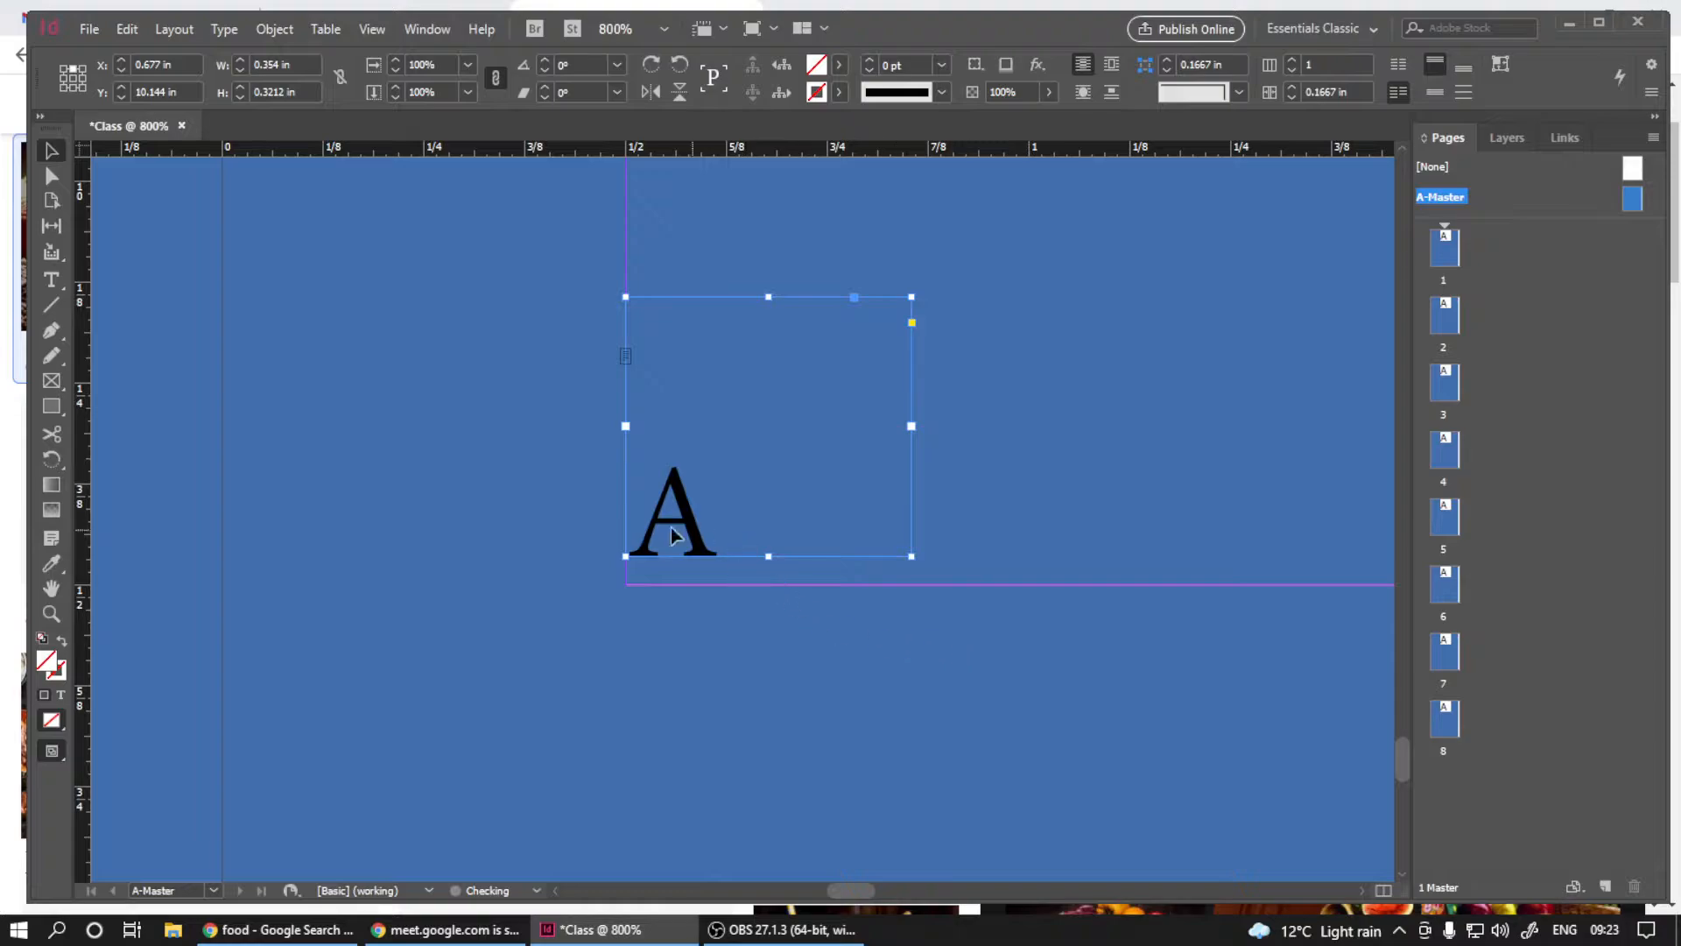
pyautogui.moveTo(680, 499); pyautogui.dragTo(680, 527)
# - Go to page 1 and look through pages 1 to 5 to check the automatic page number on each
pyautogui.scroll(-4, 517, 587)
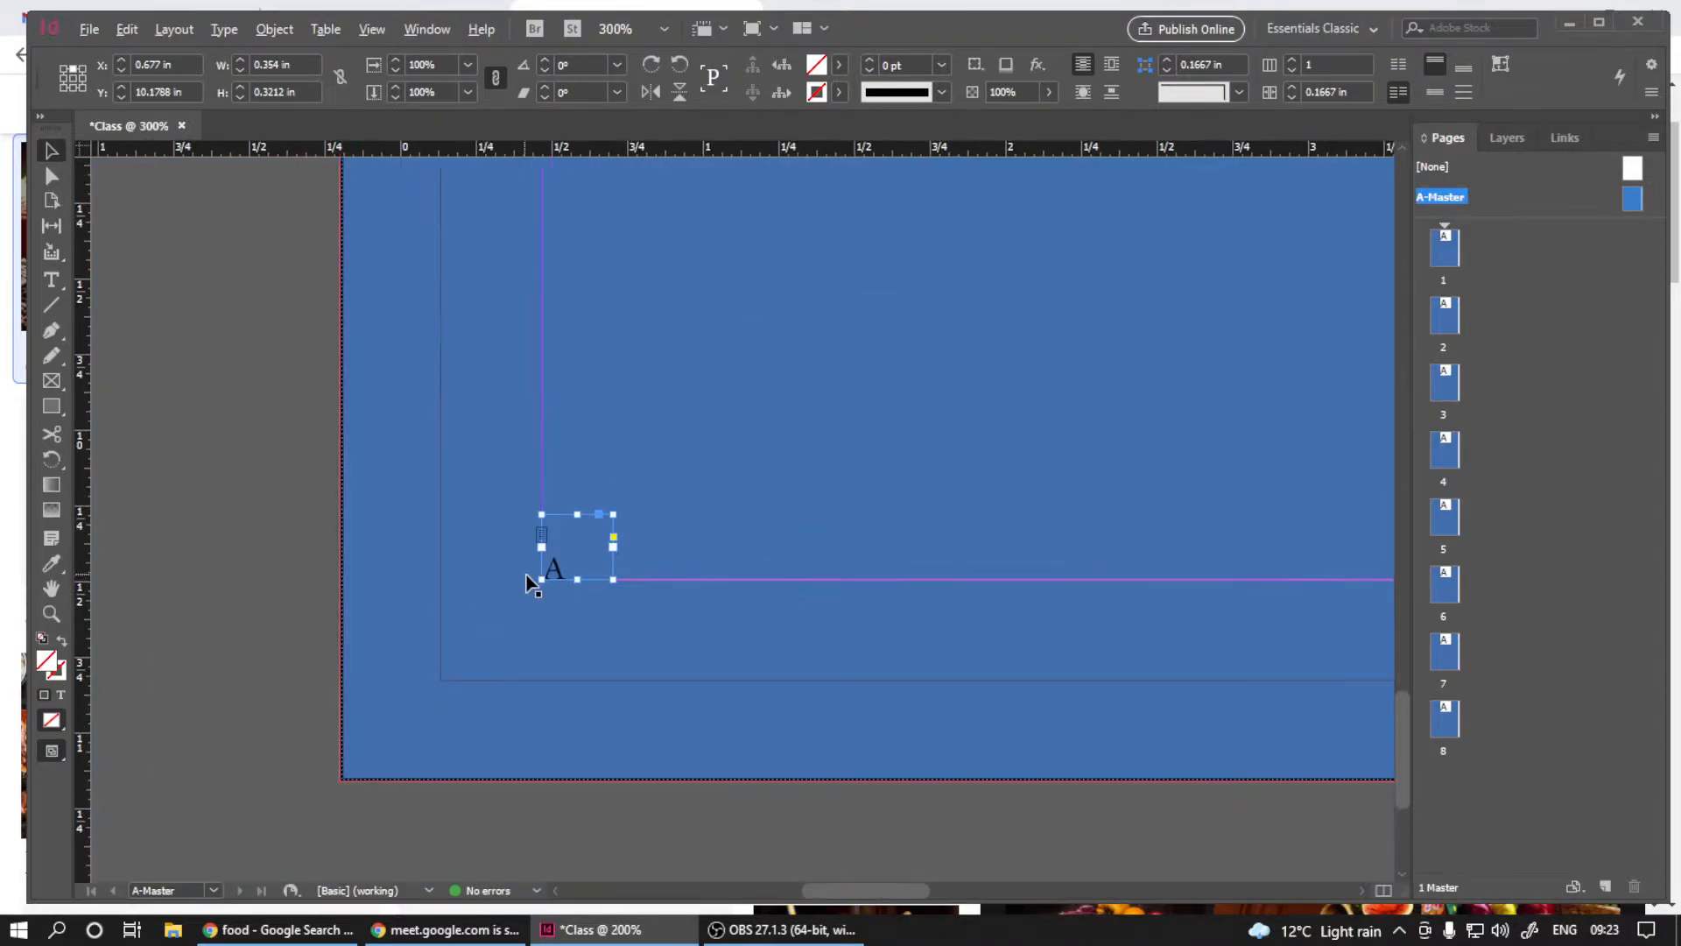
pyautogui.scroll(2, 539, 569)
pyautogui.click(213, 890)
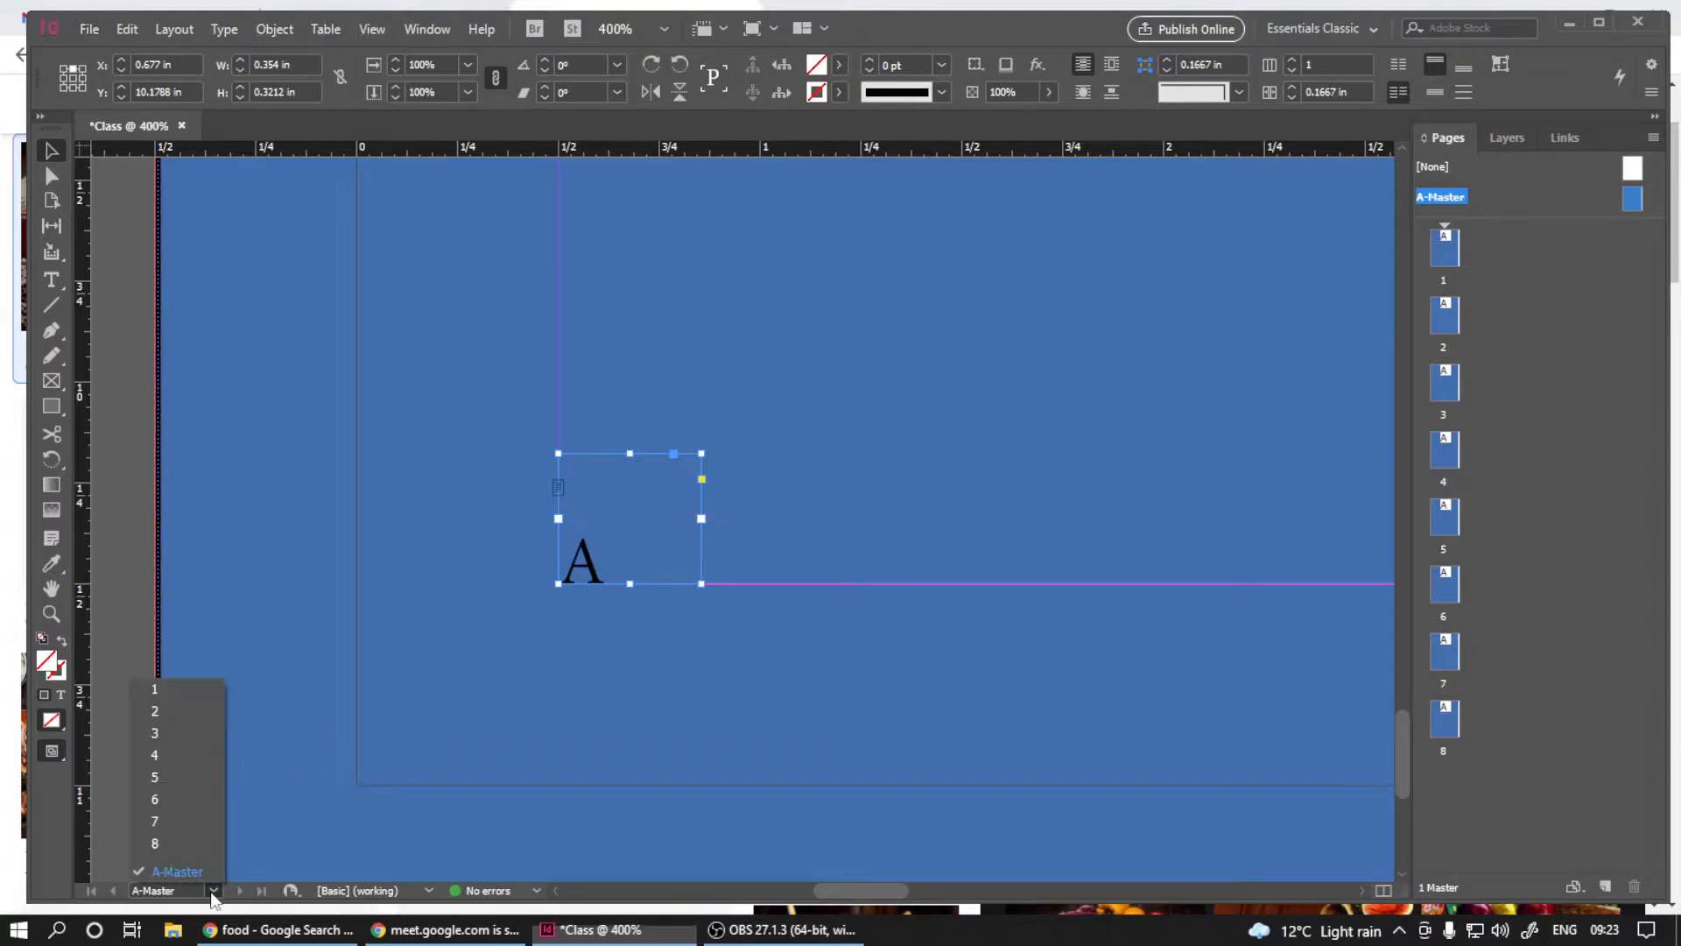
pyautogui.click(186, 690)
pyautogui.scroll(-10, 669, 543)
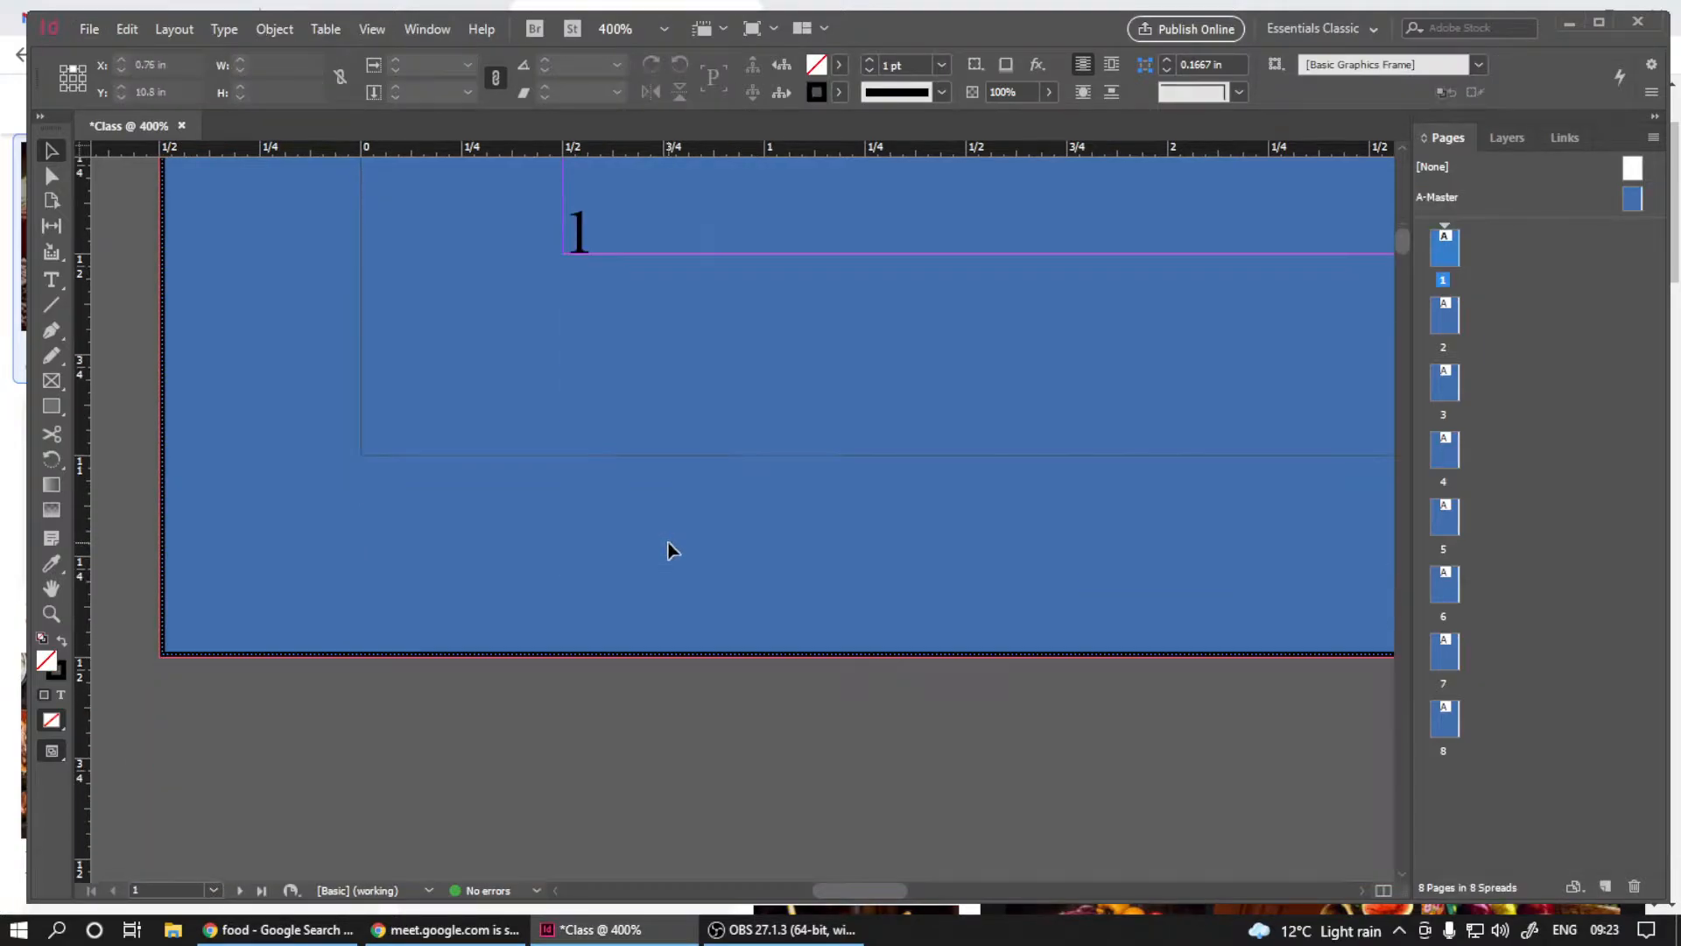
pyautogui.scroll(-10, 670, 541)
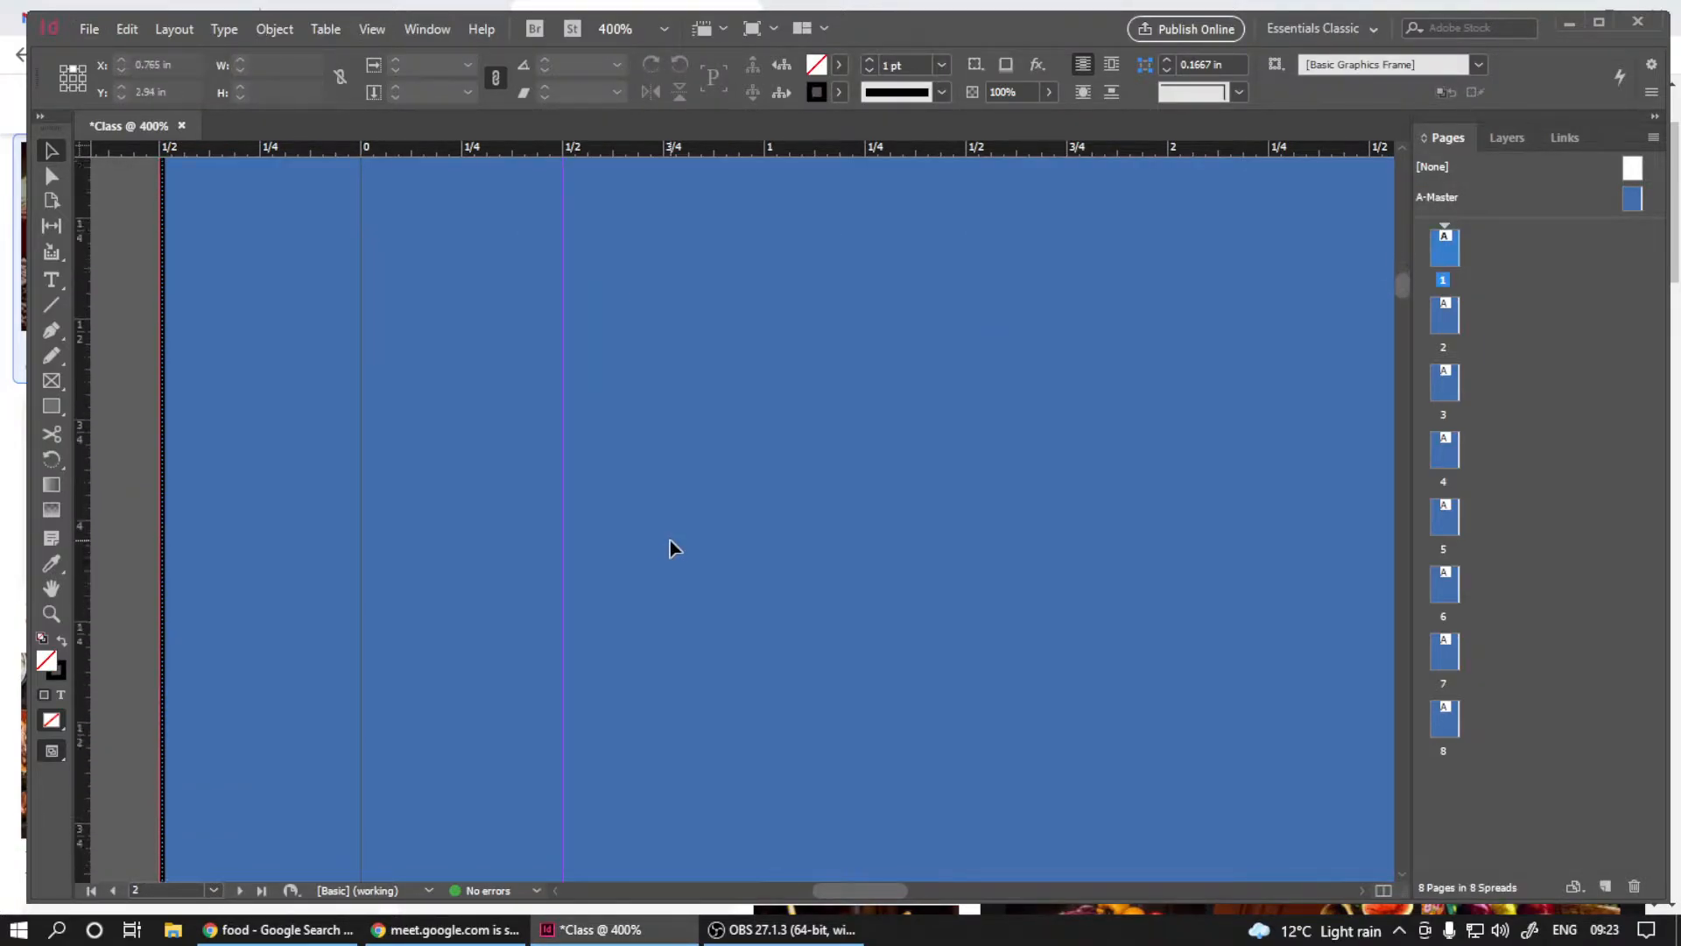
pyautogui.scroll(-4, 665, 533)
pyautogui.scroll(-3, 664, 532)
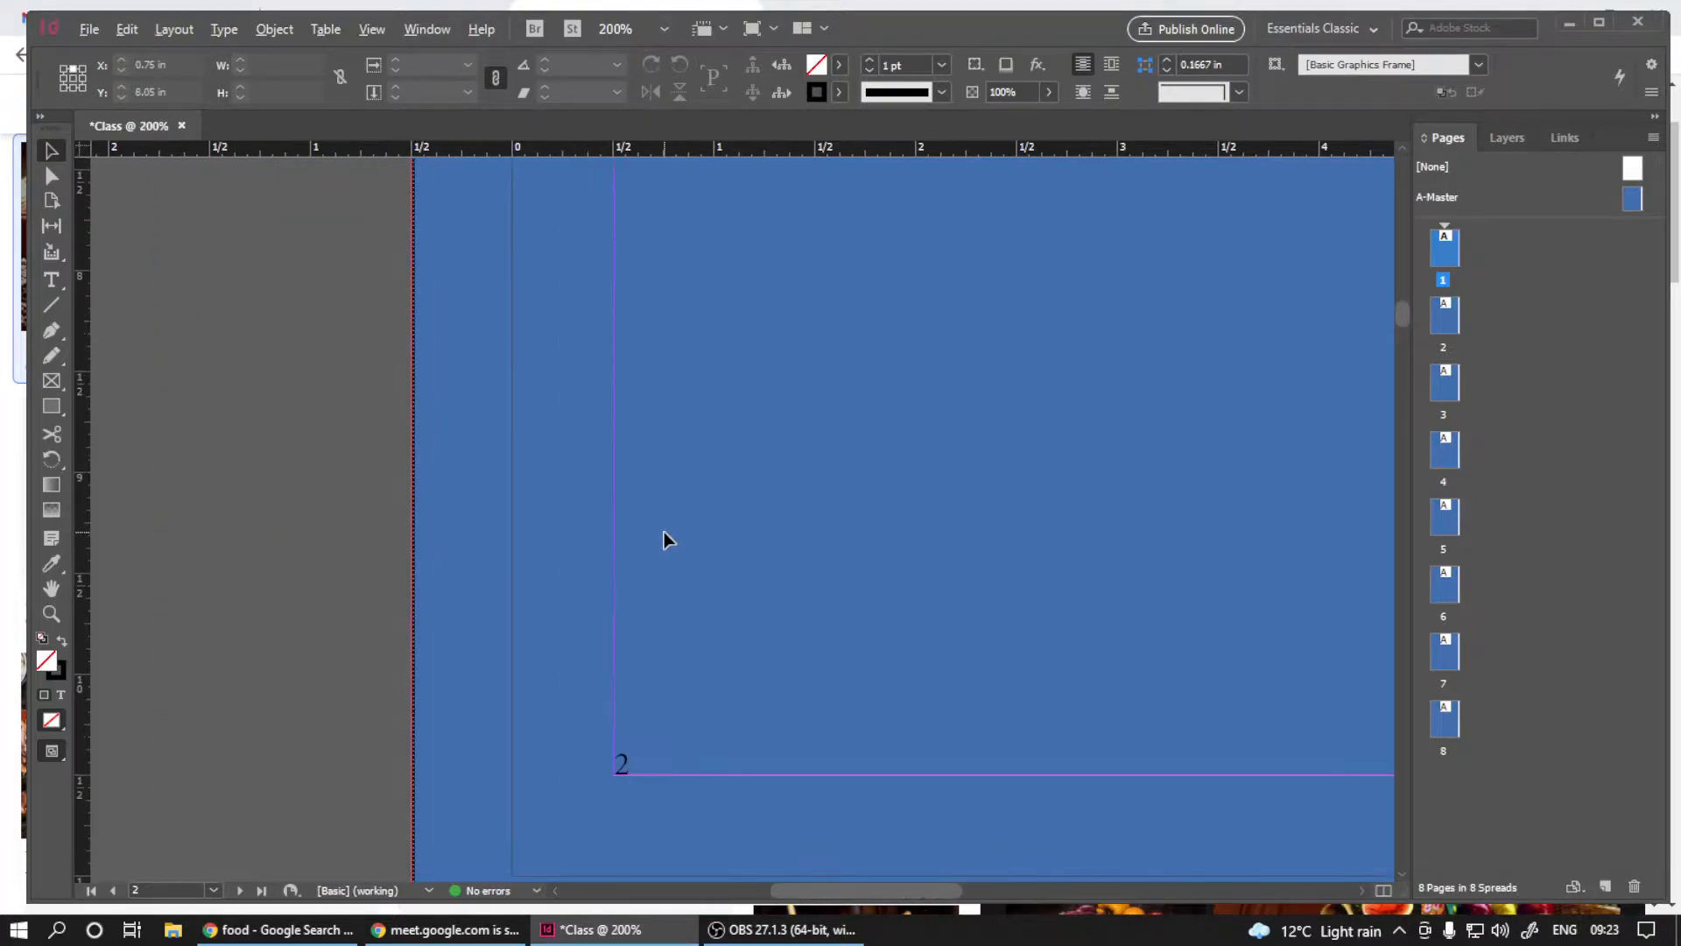
pyautogui.scroll(-8, 664, 532)
pyautogui.scroll(-15, 661, 530)
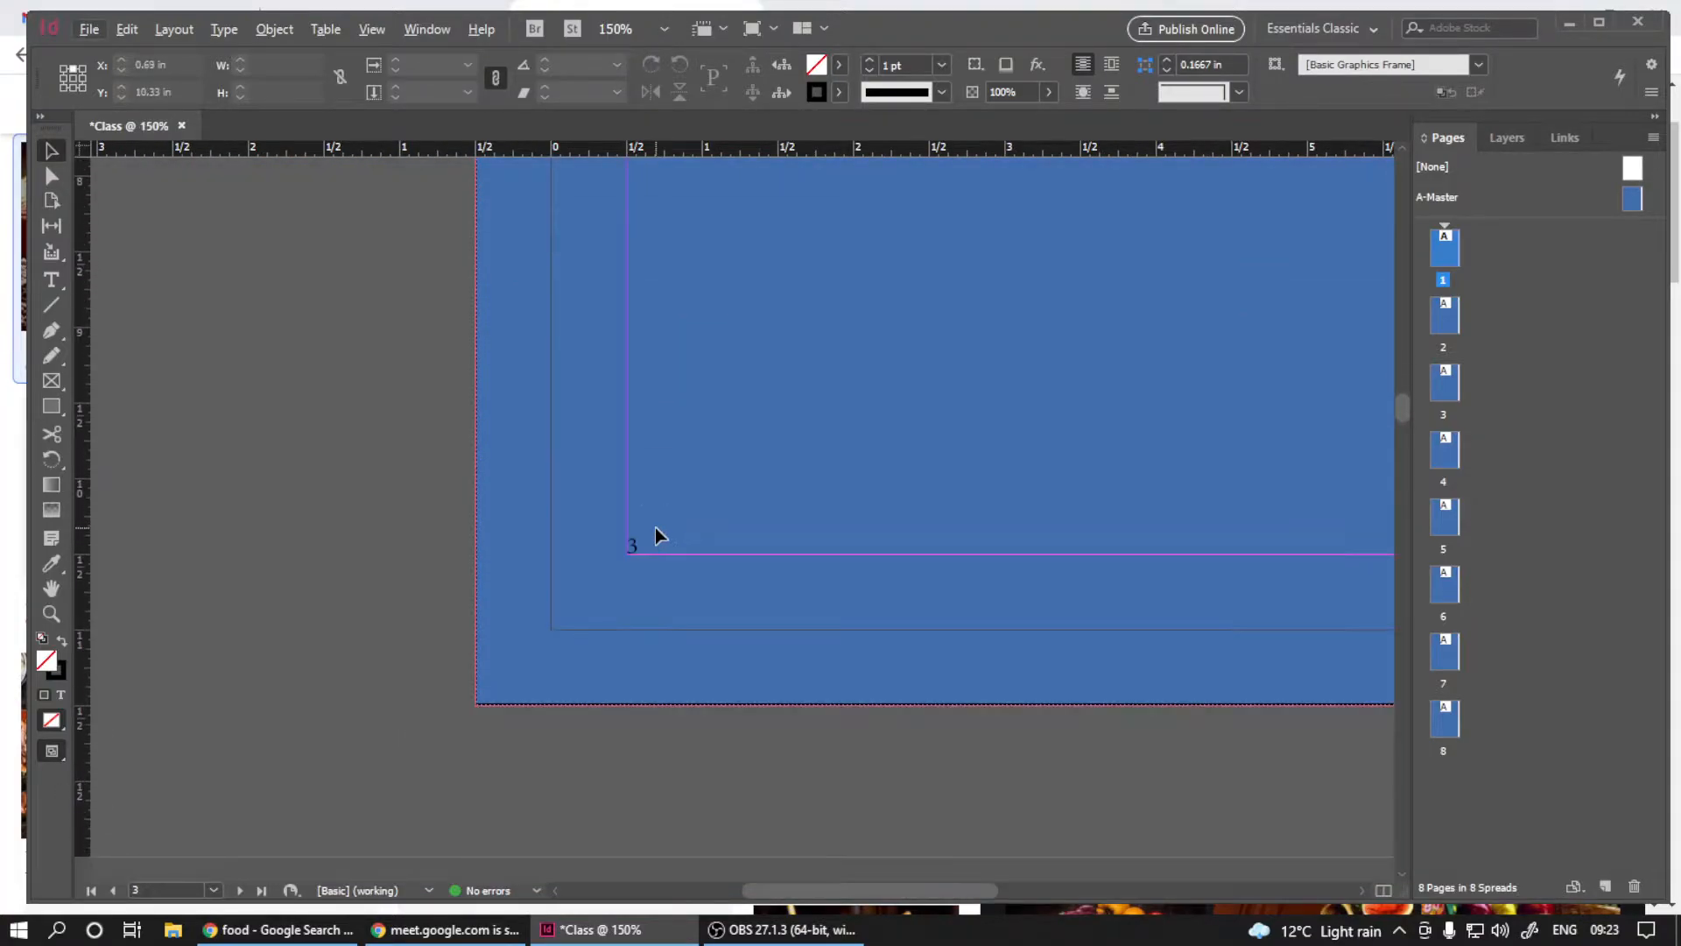
pyautogui.scroll(-15, 660, 532)
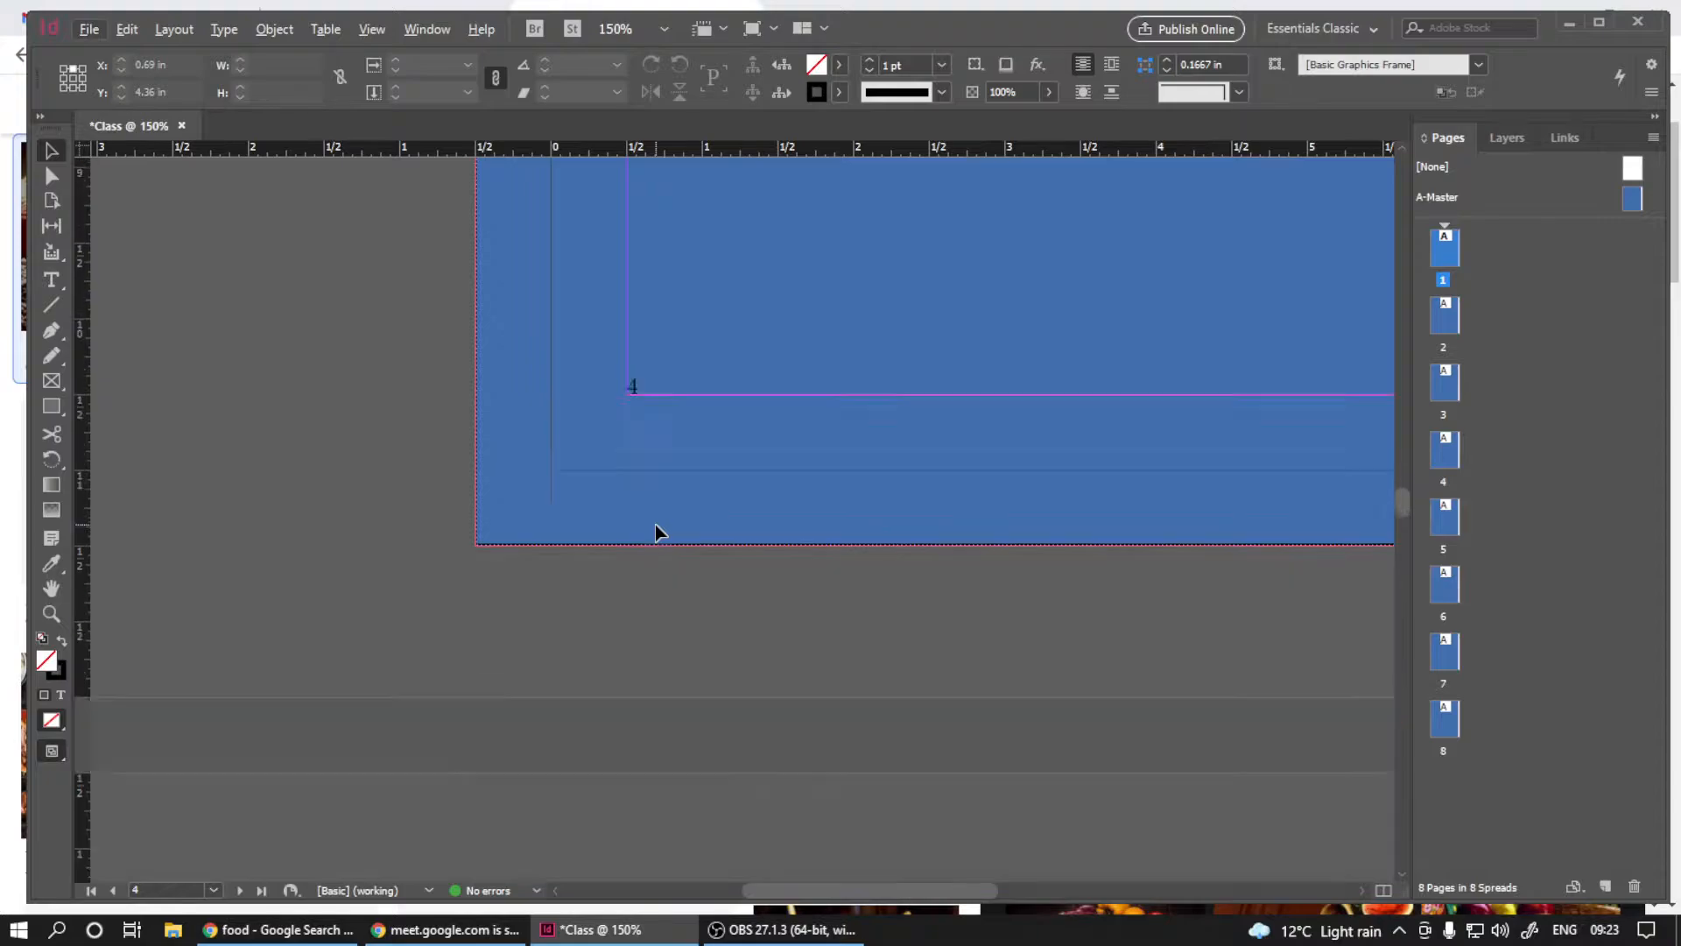
pyautogui.scroll(-5, 655, 520)
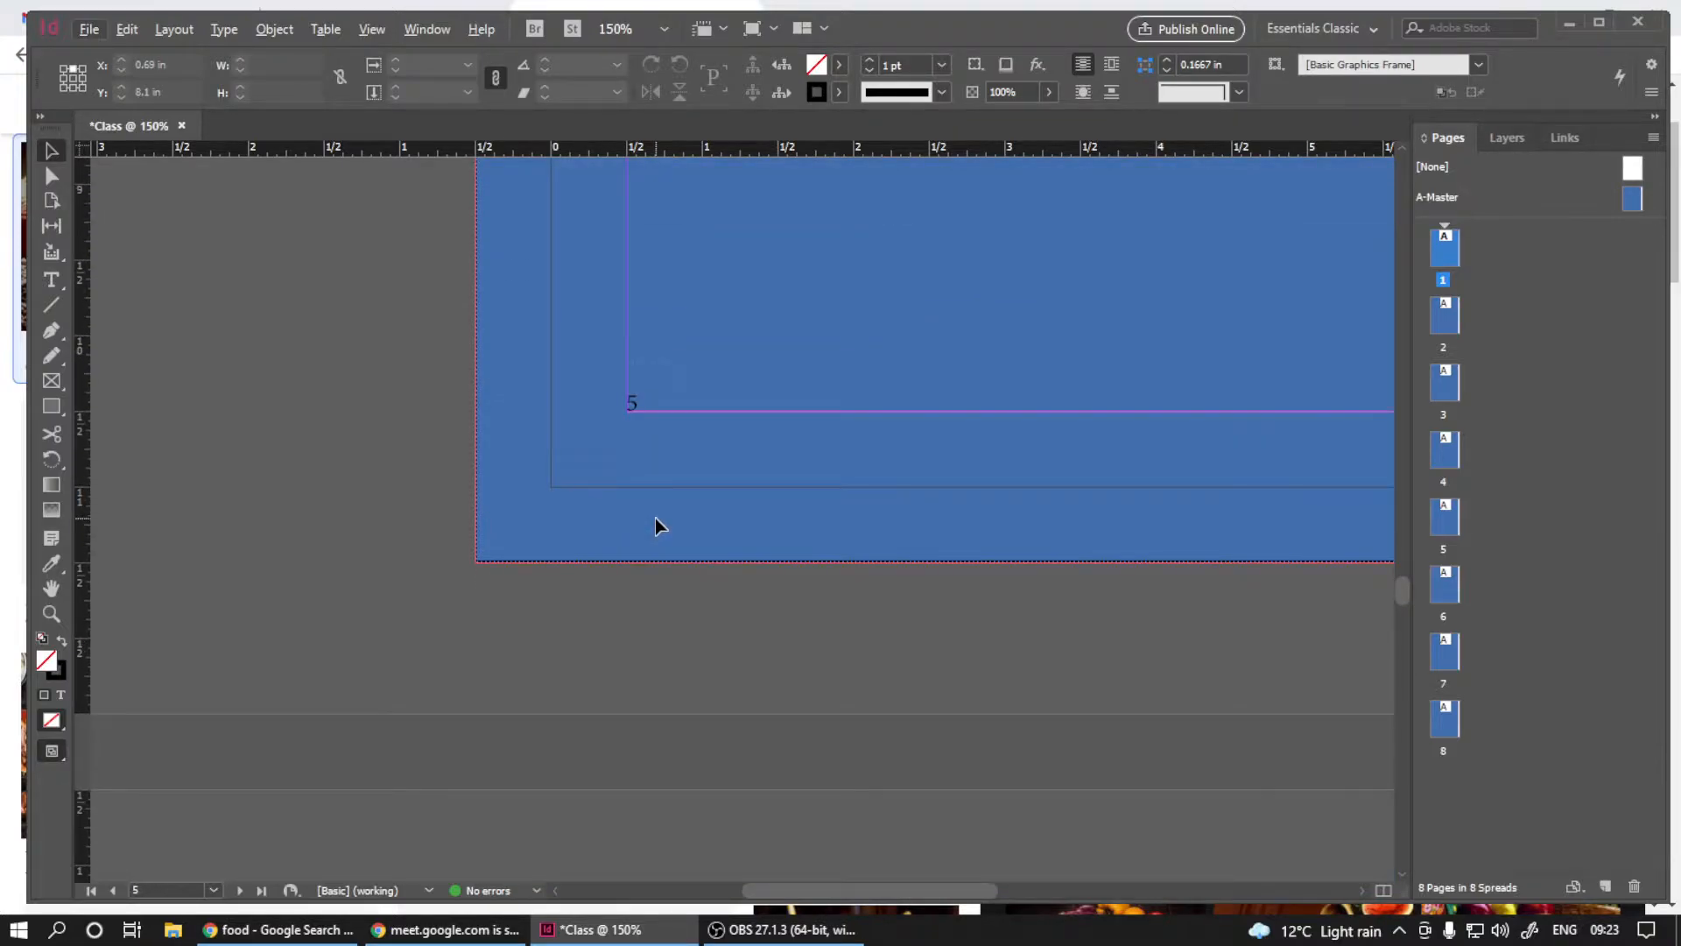
pyautogui.scroll(-5, 561, 645)
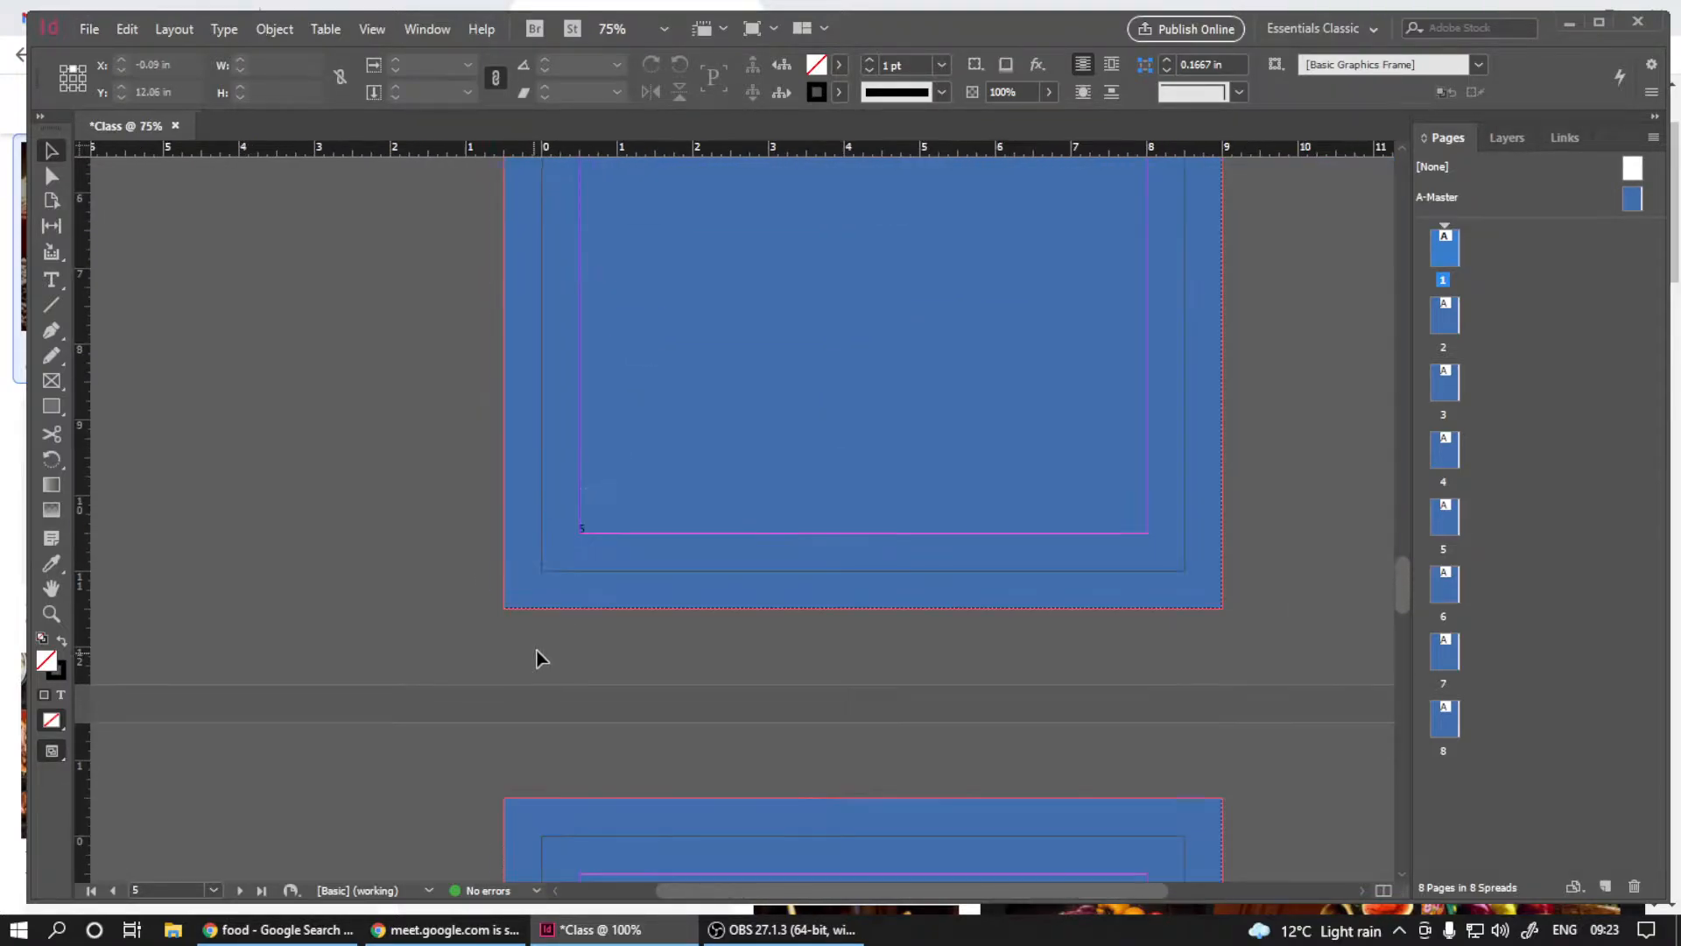
# - Look back from page 5 through the preceding pages to page 1 to check the automatic page numbers
pyautogui.scroll(8, 692, 472)
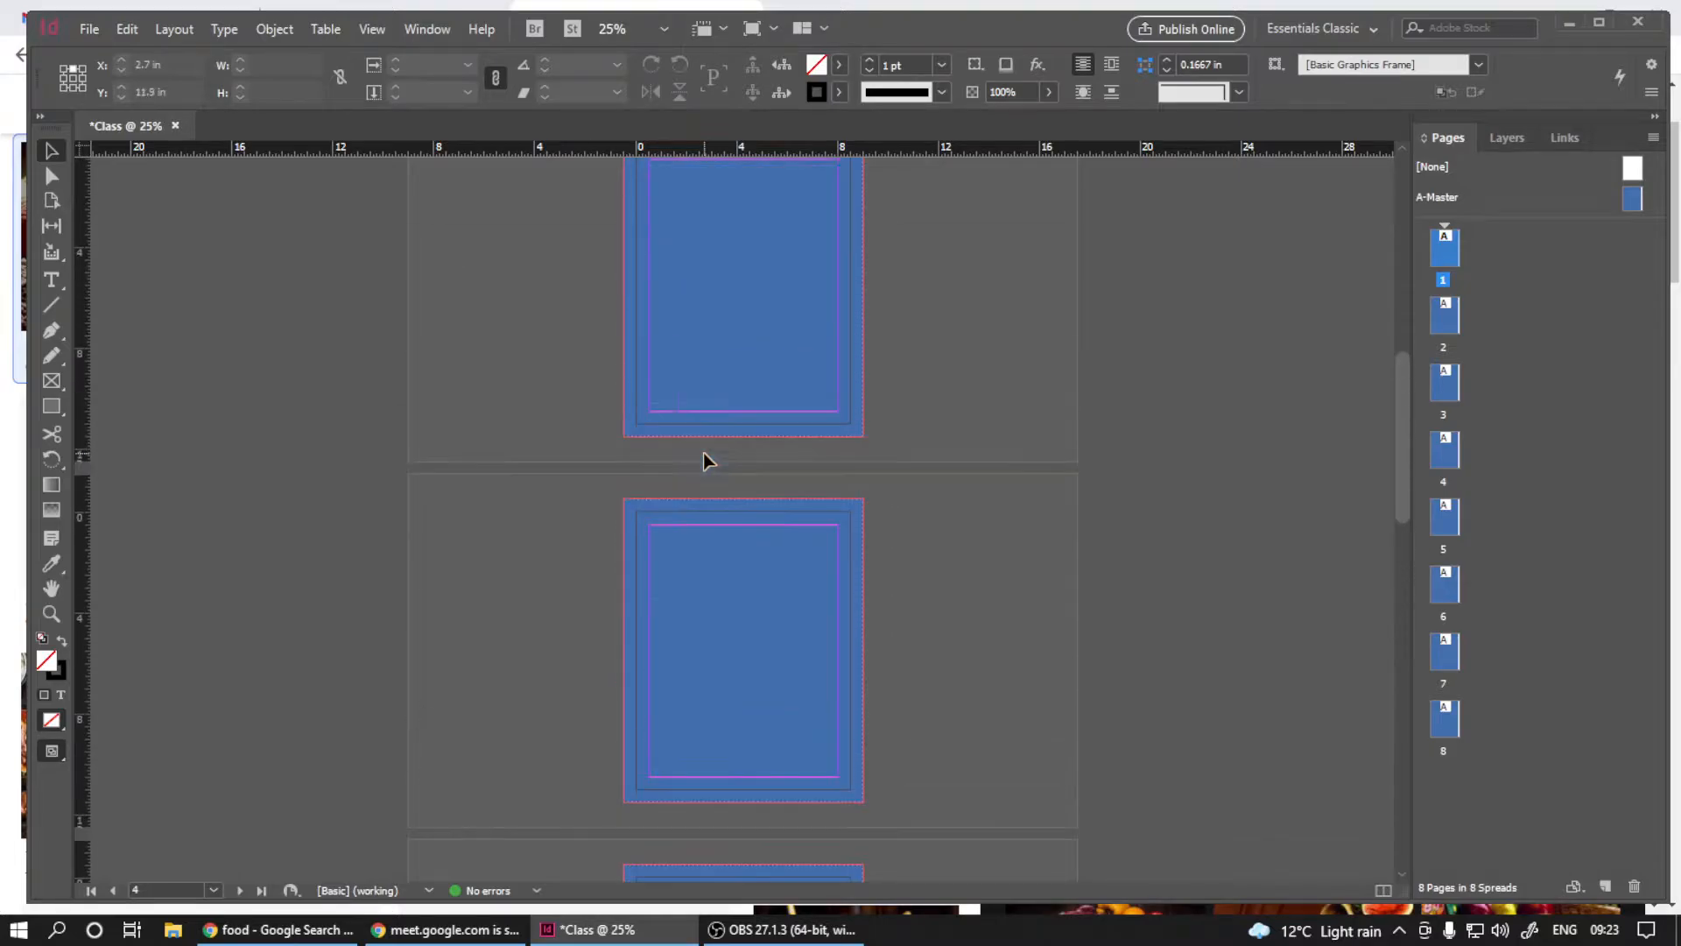
pyautogui.scroll(5, 669, 485)
pyautogui.scroll(-6, 637, 629)
pyautogui.scroll(4, 636, 617)
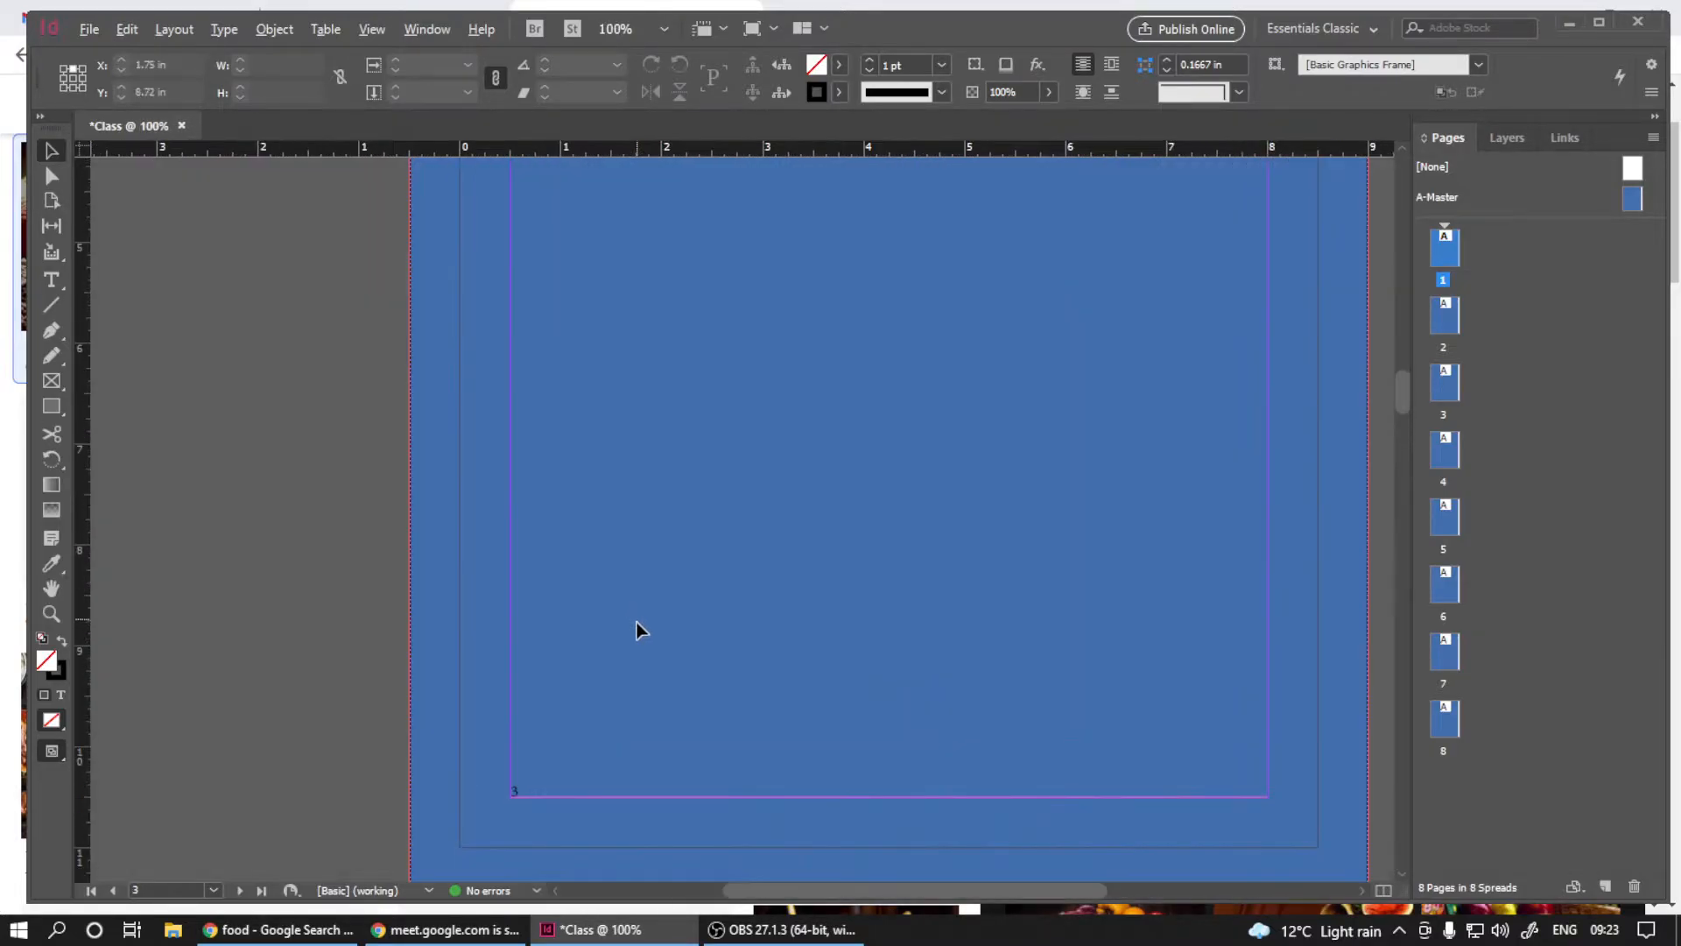
pyautogui.scroll(10, 564, 713)
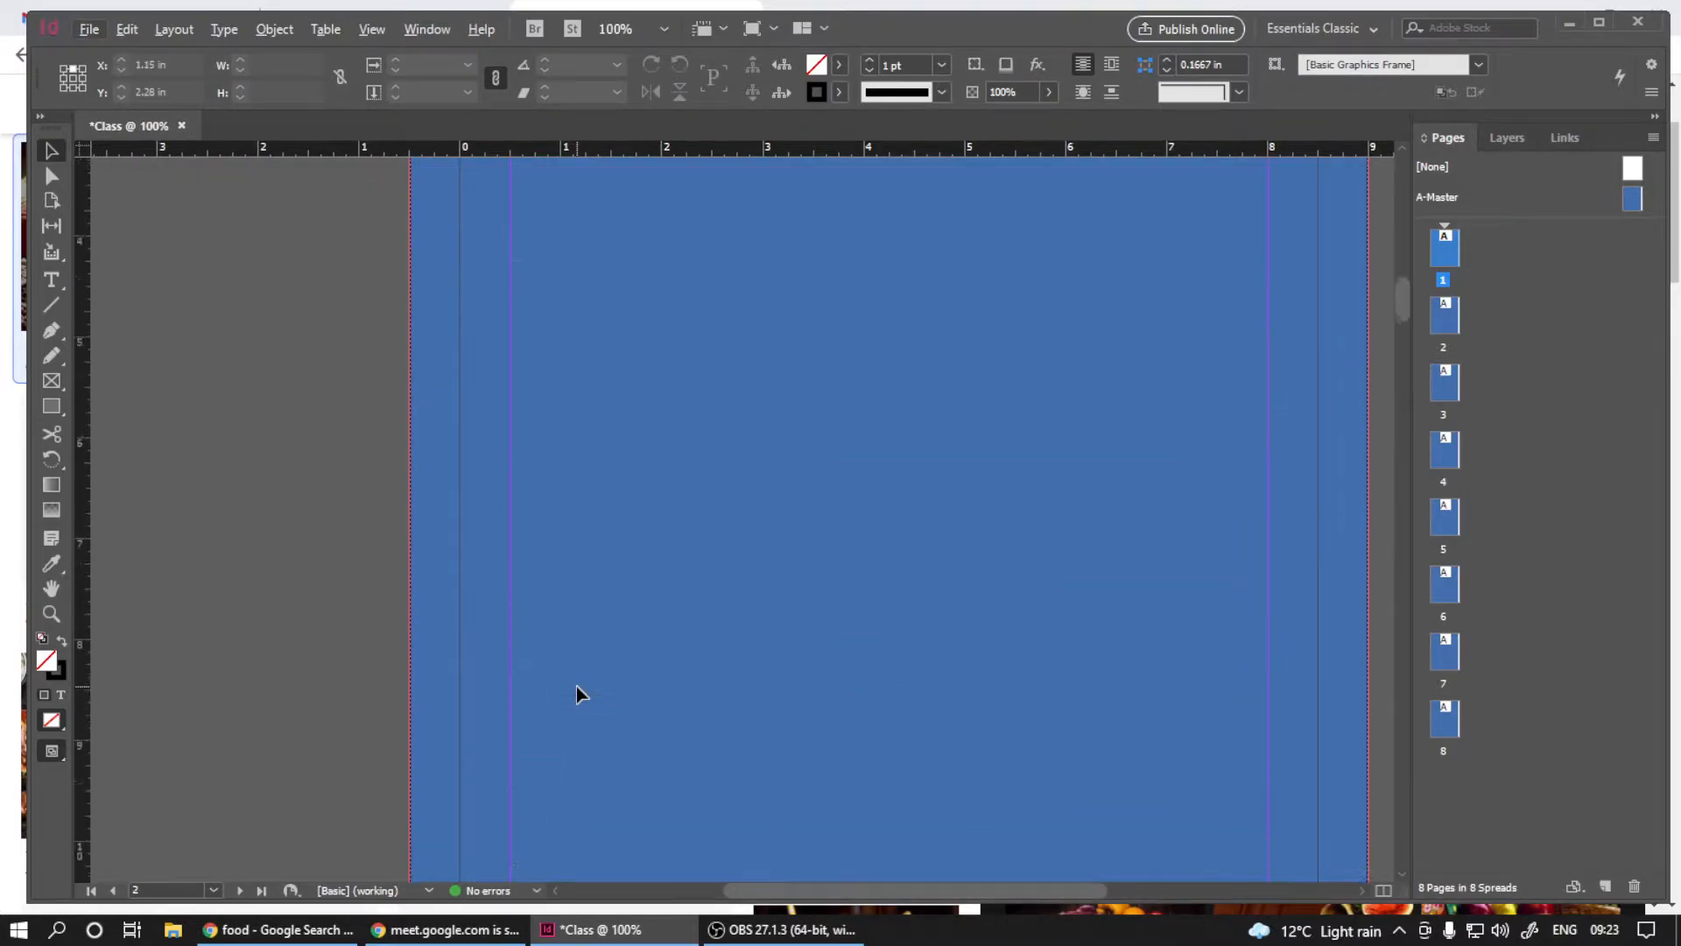
pyautogui.scroll(10, 576, 685)
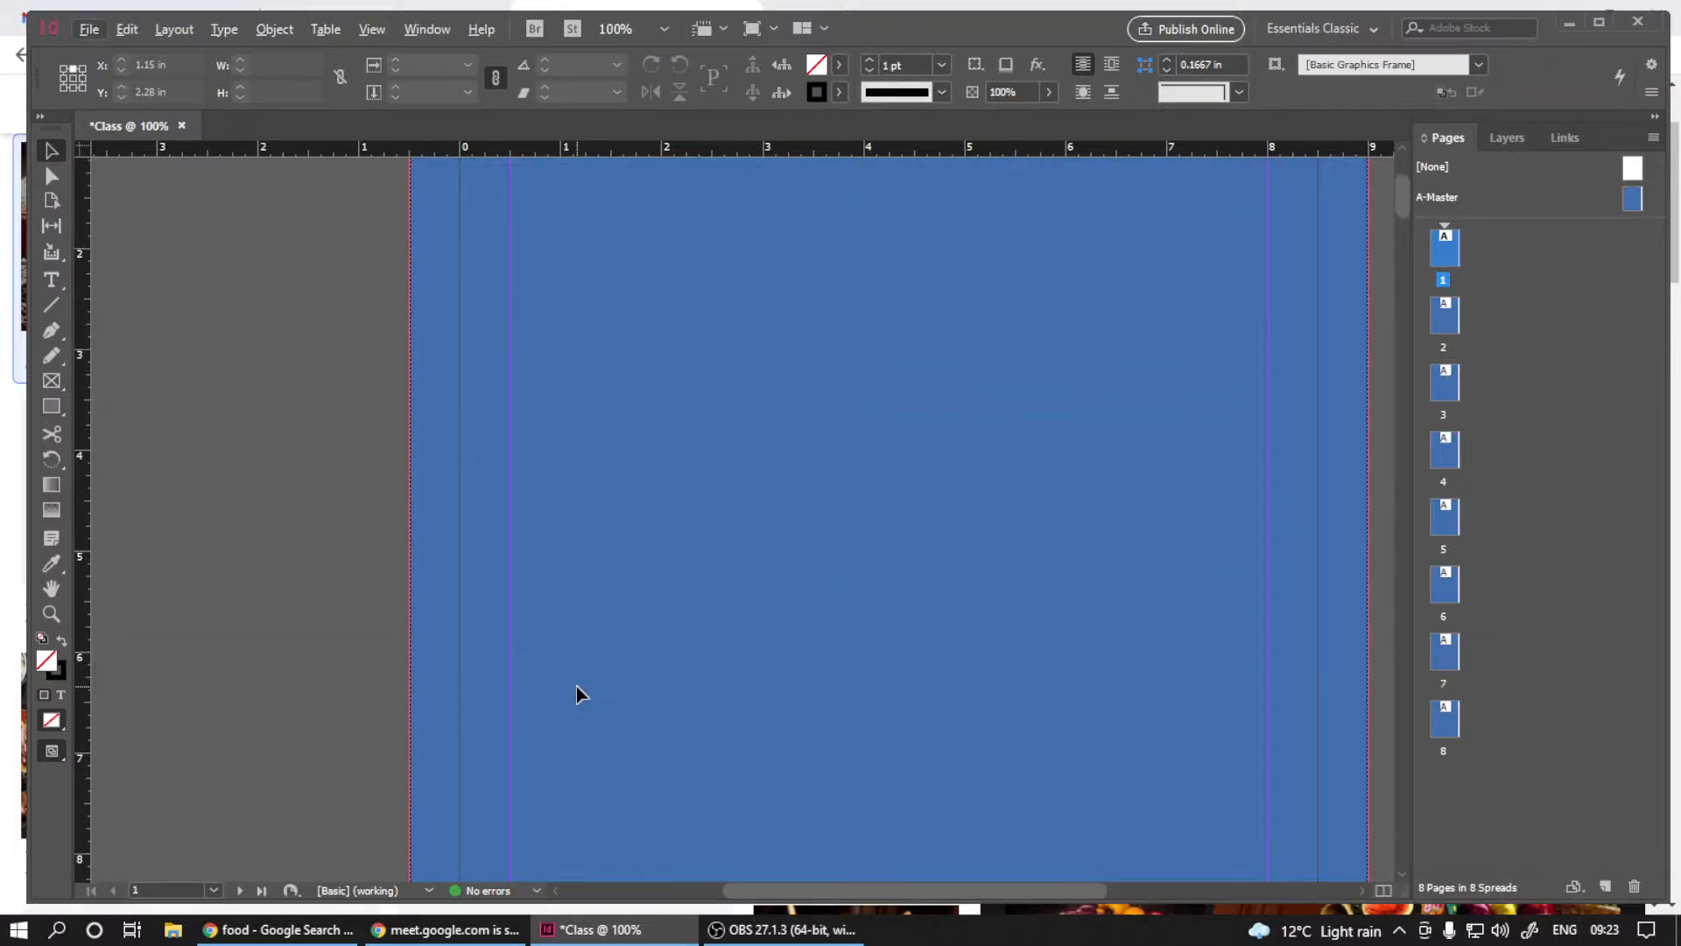
pyautogui.scroll(-4, 576, 686)
pyautogui.scroll(2, 525, 692)
pyautogui.scroll(5, 616, 645)
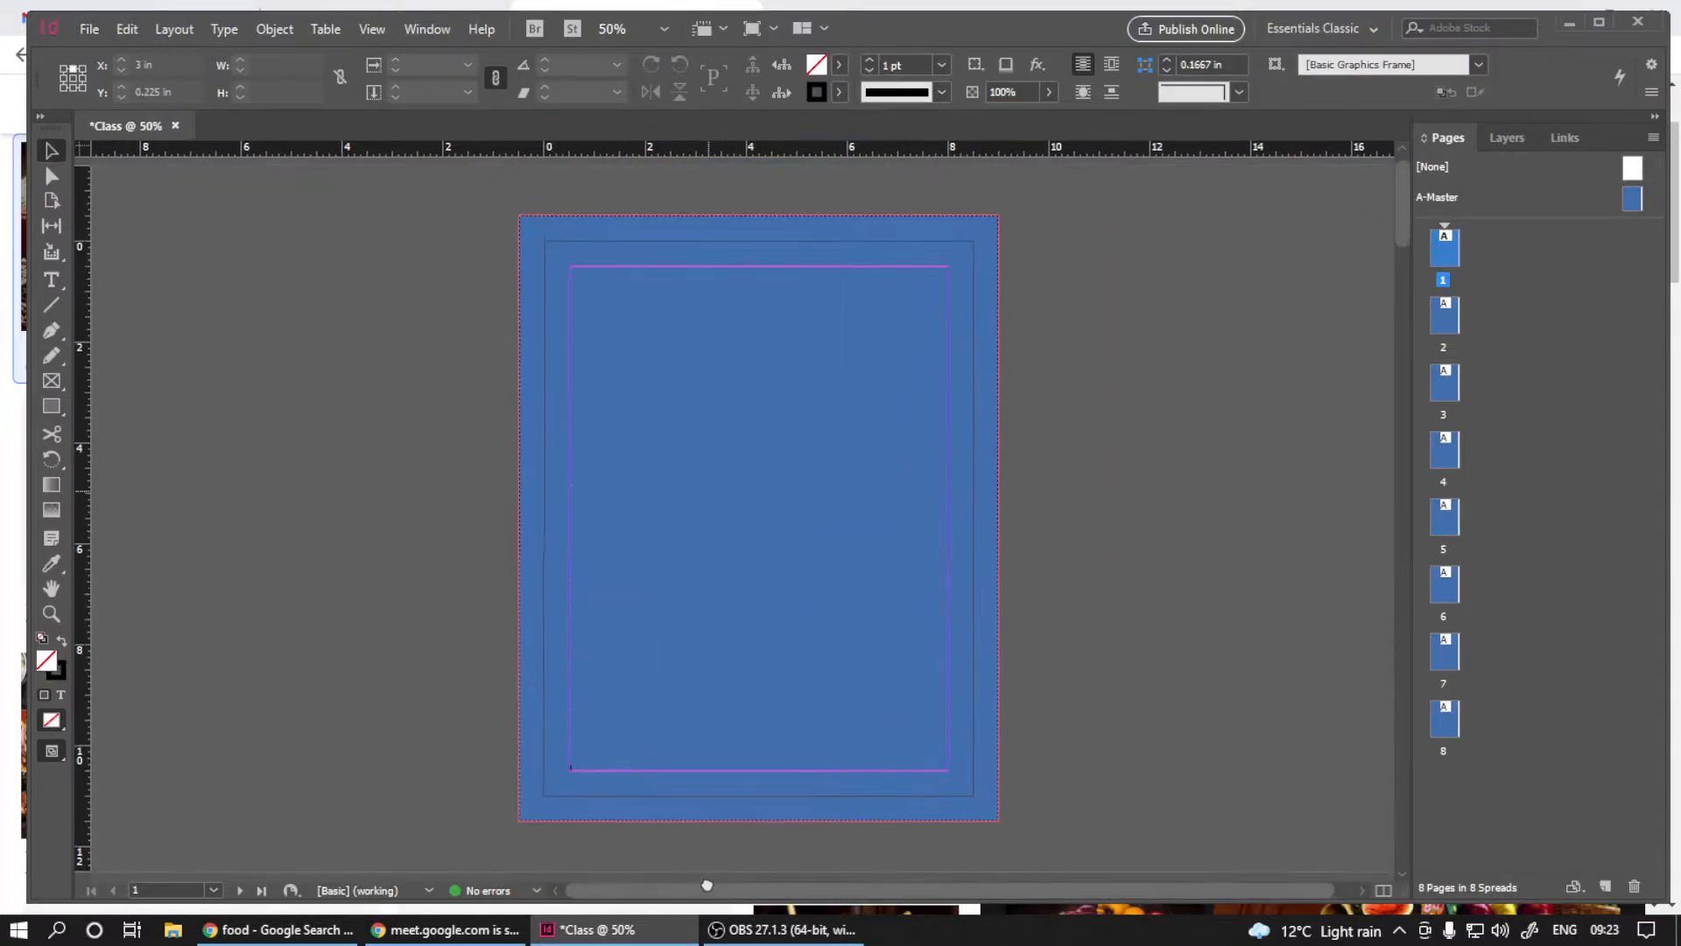
pyautogui.scroll(1, 646, 558)
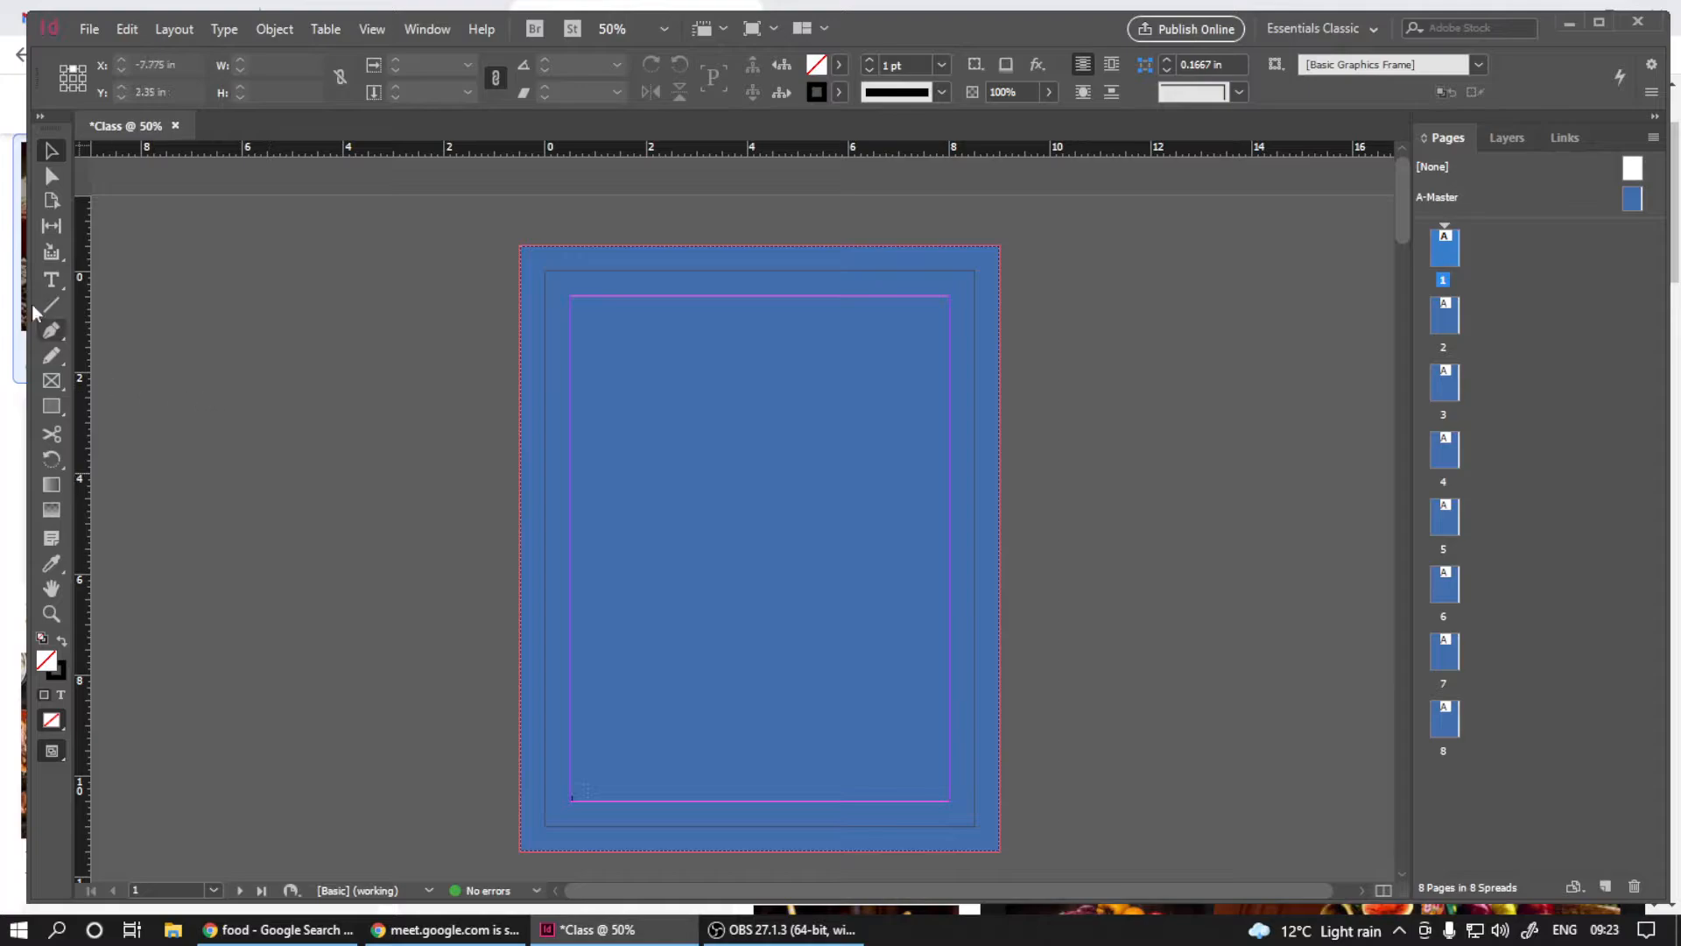
# - Draw a rectangle about 4.2 × 1.5 in from page 1's upper-left bleed corner
pyautogui.click(49, 407)
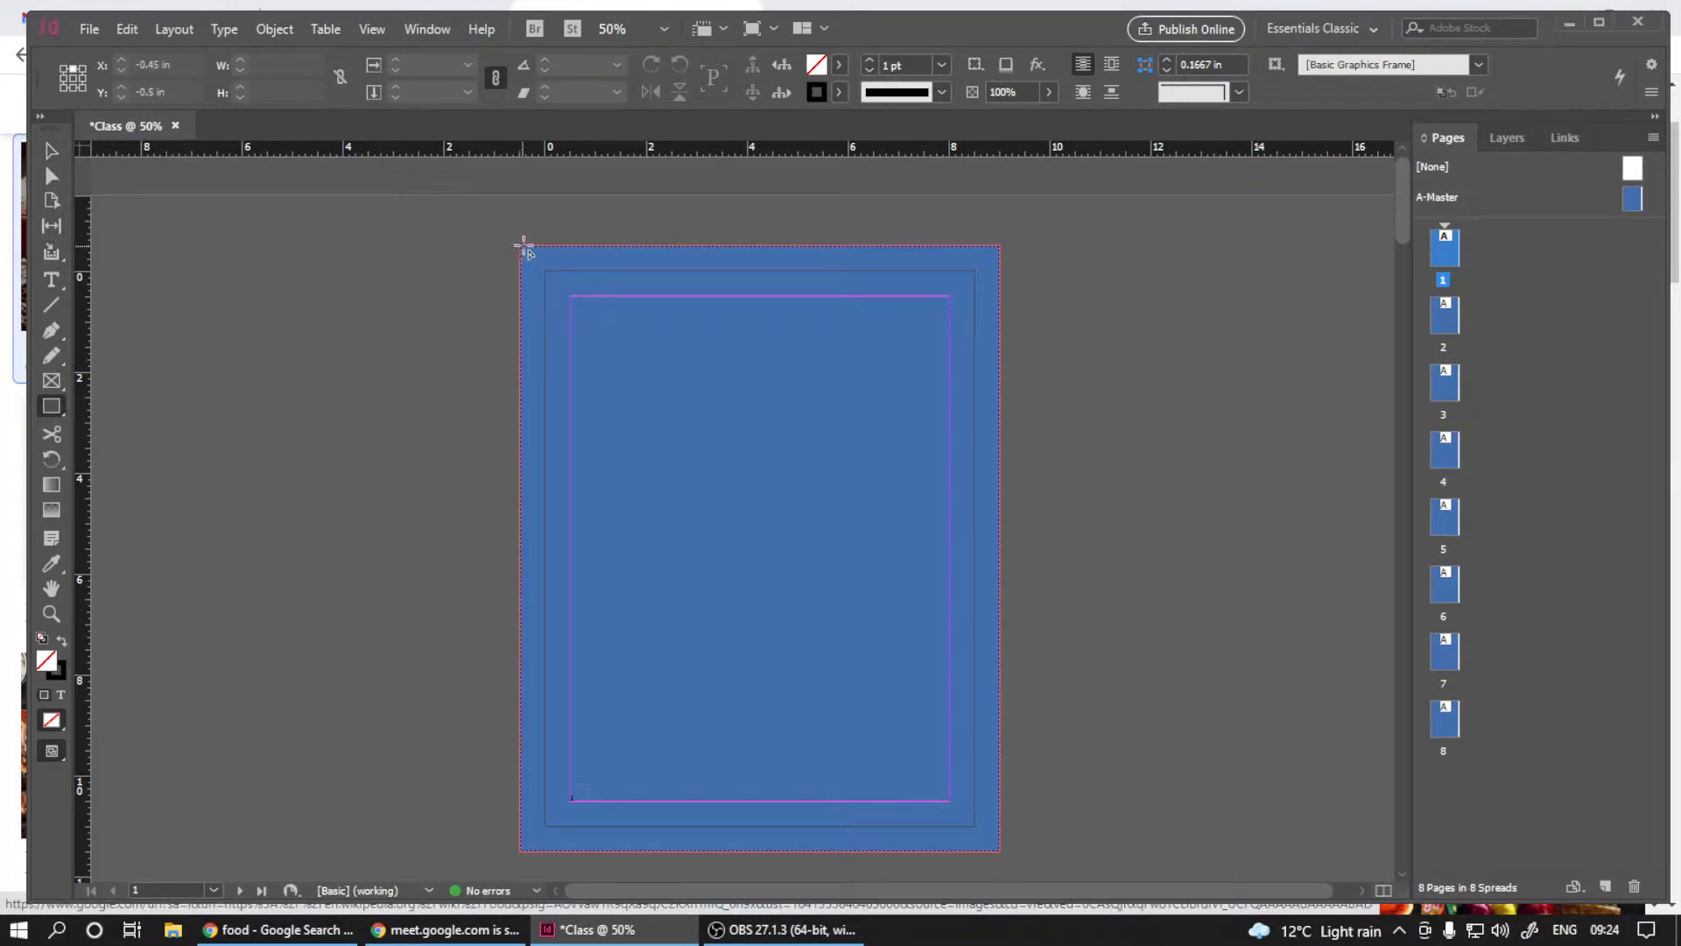
pyautogui.moveTo(519, 245); pyautogui.dragTo(732, 321)
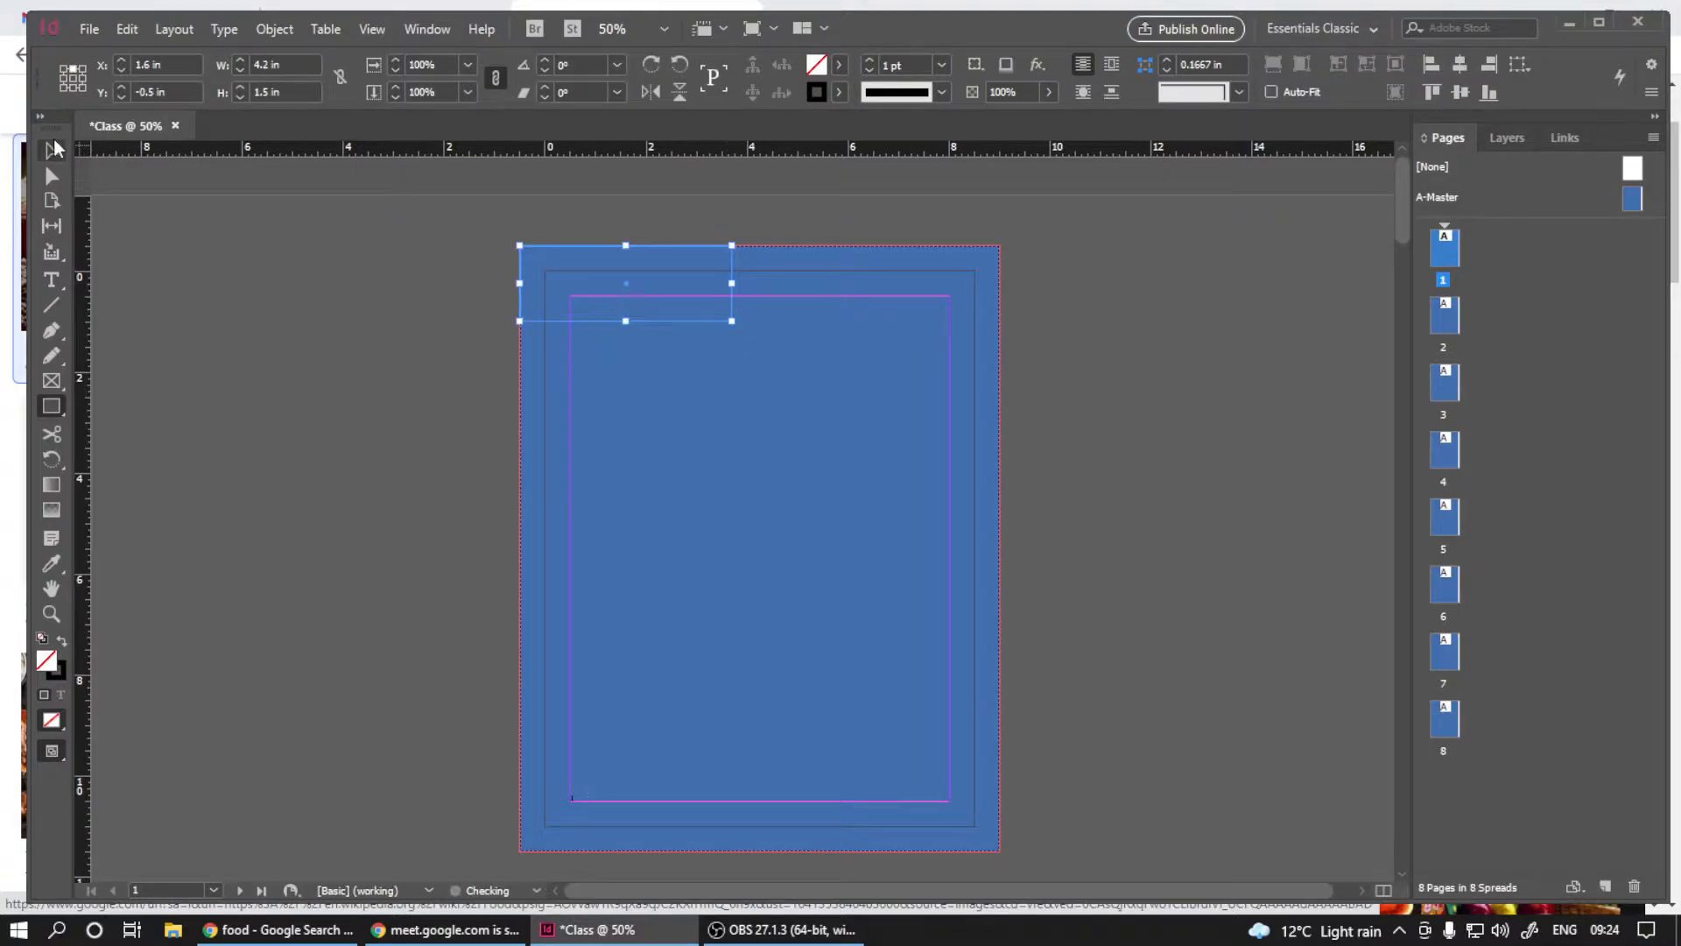
pyautogui.click(51, 151)
# - Fill the rectangle at page 1's upper-left corner with green, RGB 0, 255, 0 (#00ff00)
pyautogui.hotkey('ctrl', '=')
pyautogui.scroll(2, 555, 332)
pyautogui.moveTo(590, 399); pyautogui.dragTo(634, 568)
pyautogui.scroll(-1, 554, 452)
pyautogui.scroll(1, 553, 453)
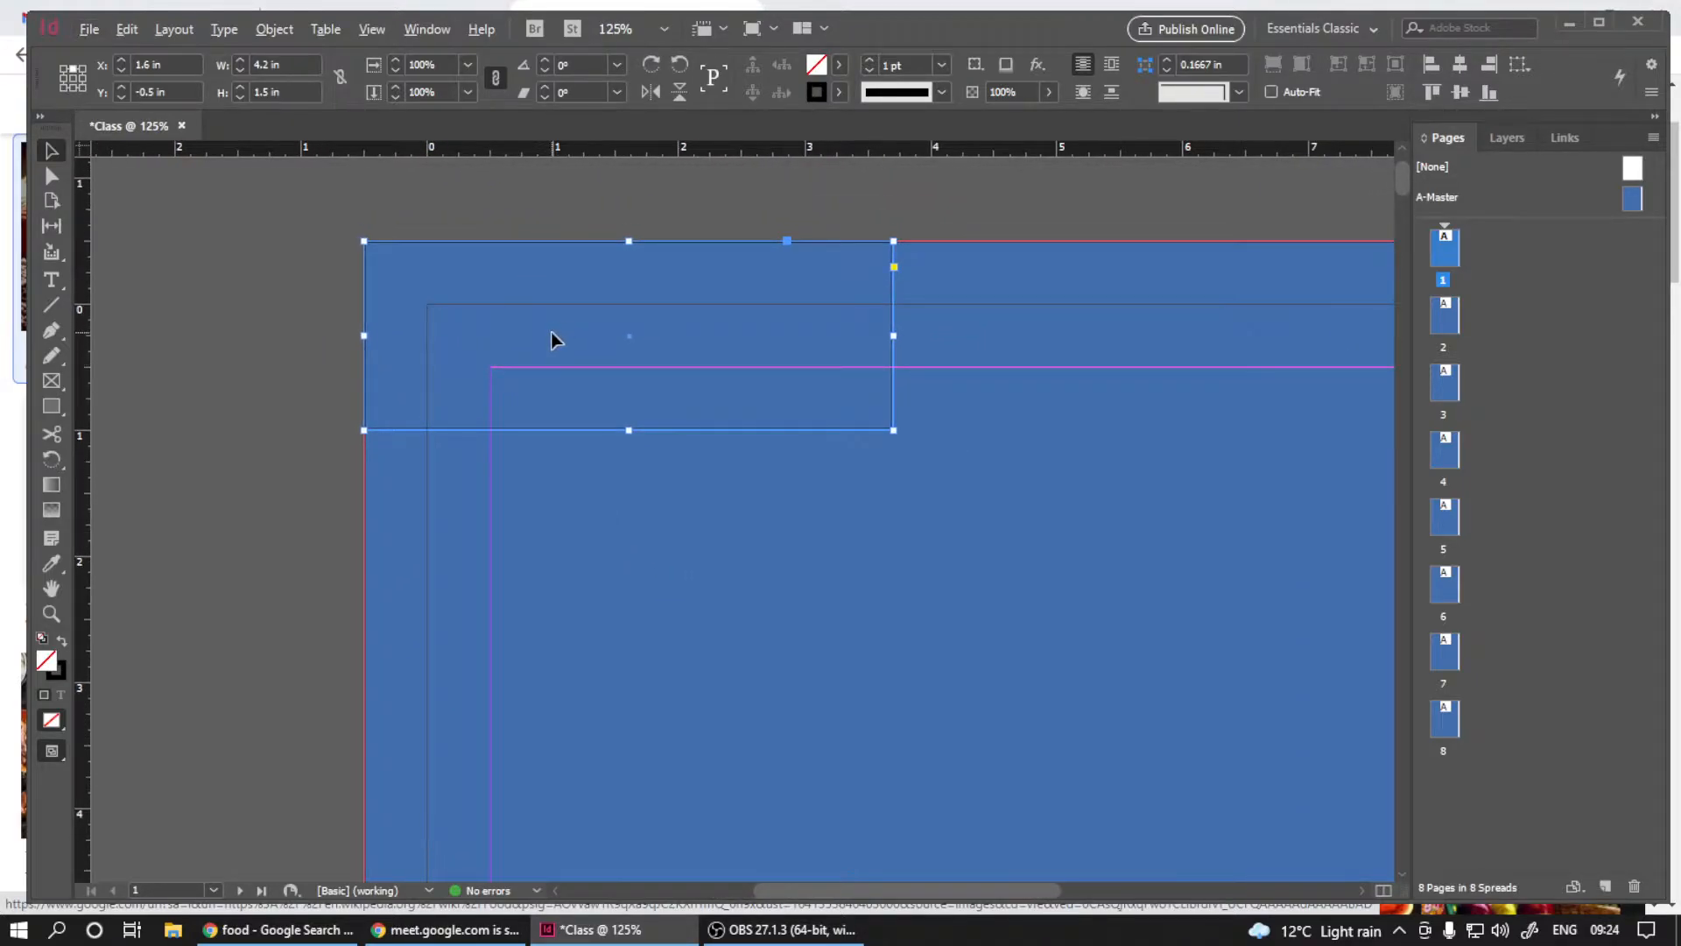
pyautogui.moveTo(600, 467); pyautogui.dragTo(597, 431)
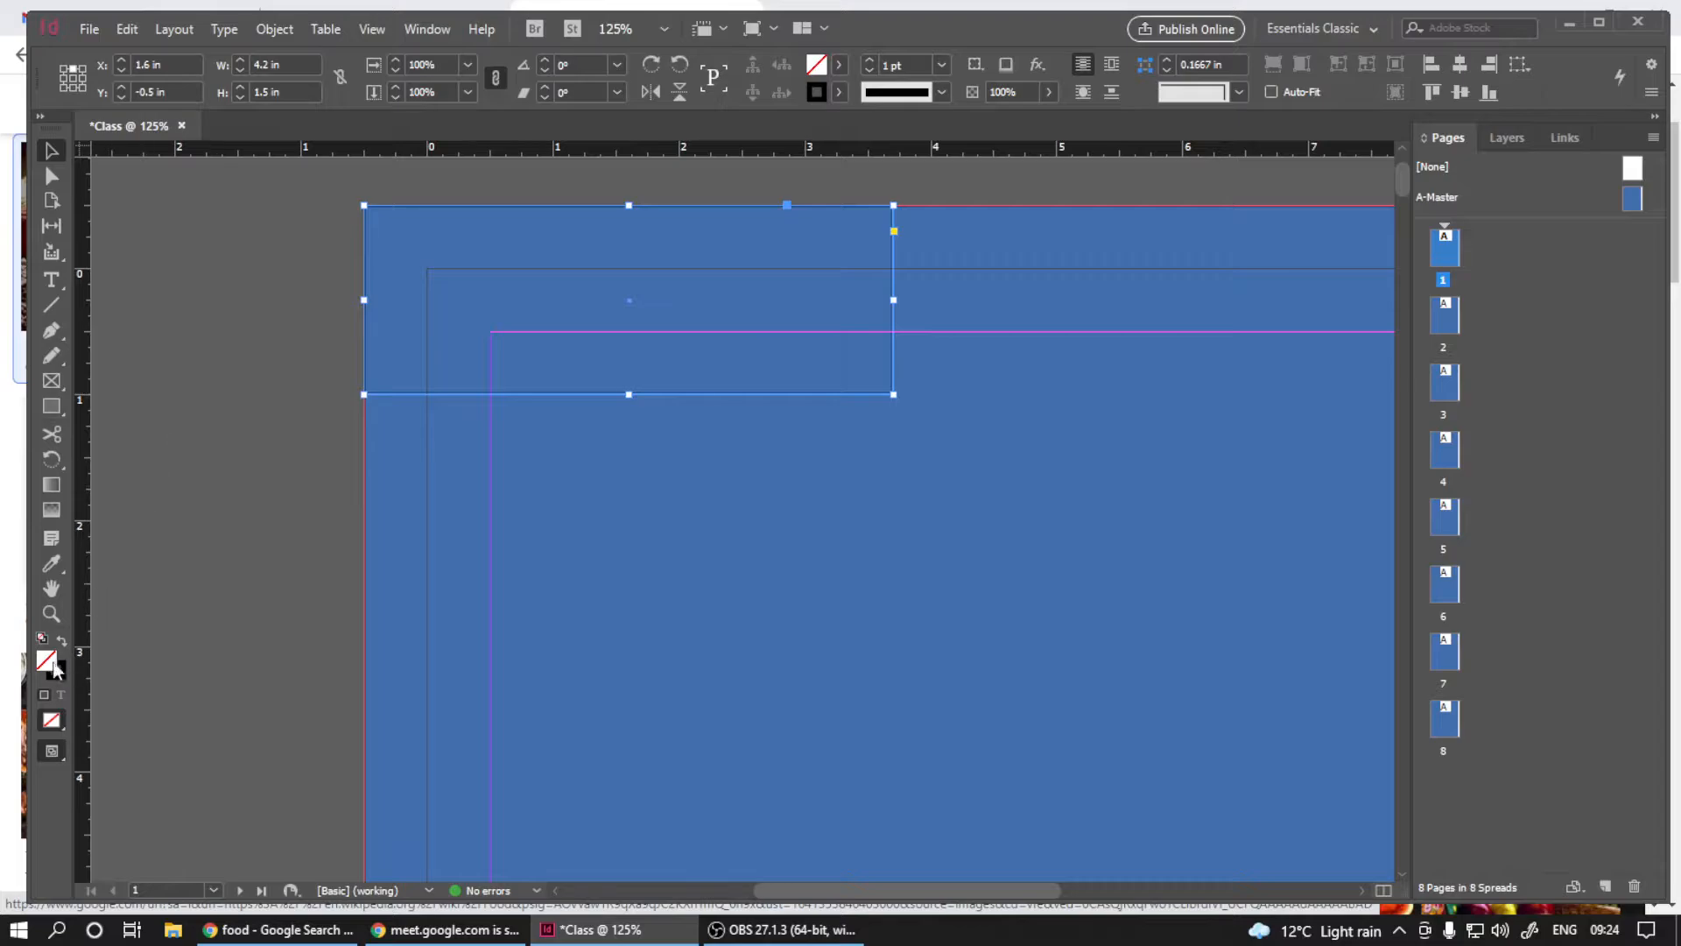
pyautogui.doubleClick(52, 668)
pyautogui.moveTo(567, 554); pyautogui.dragTo(372, 507)
pyautogui.click(886, 506)
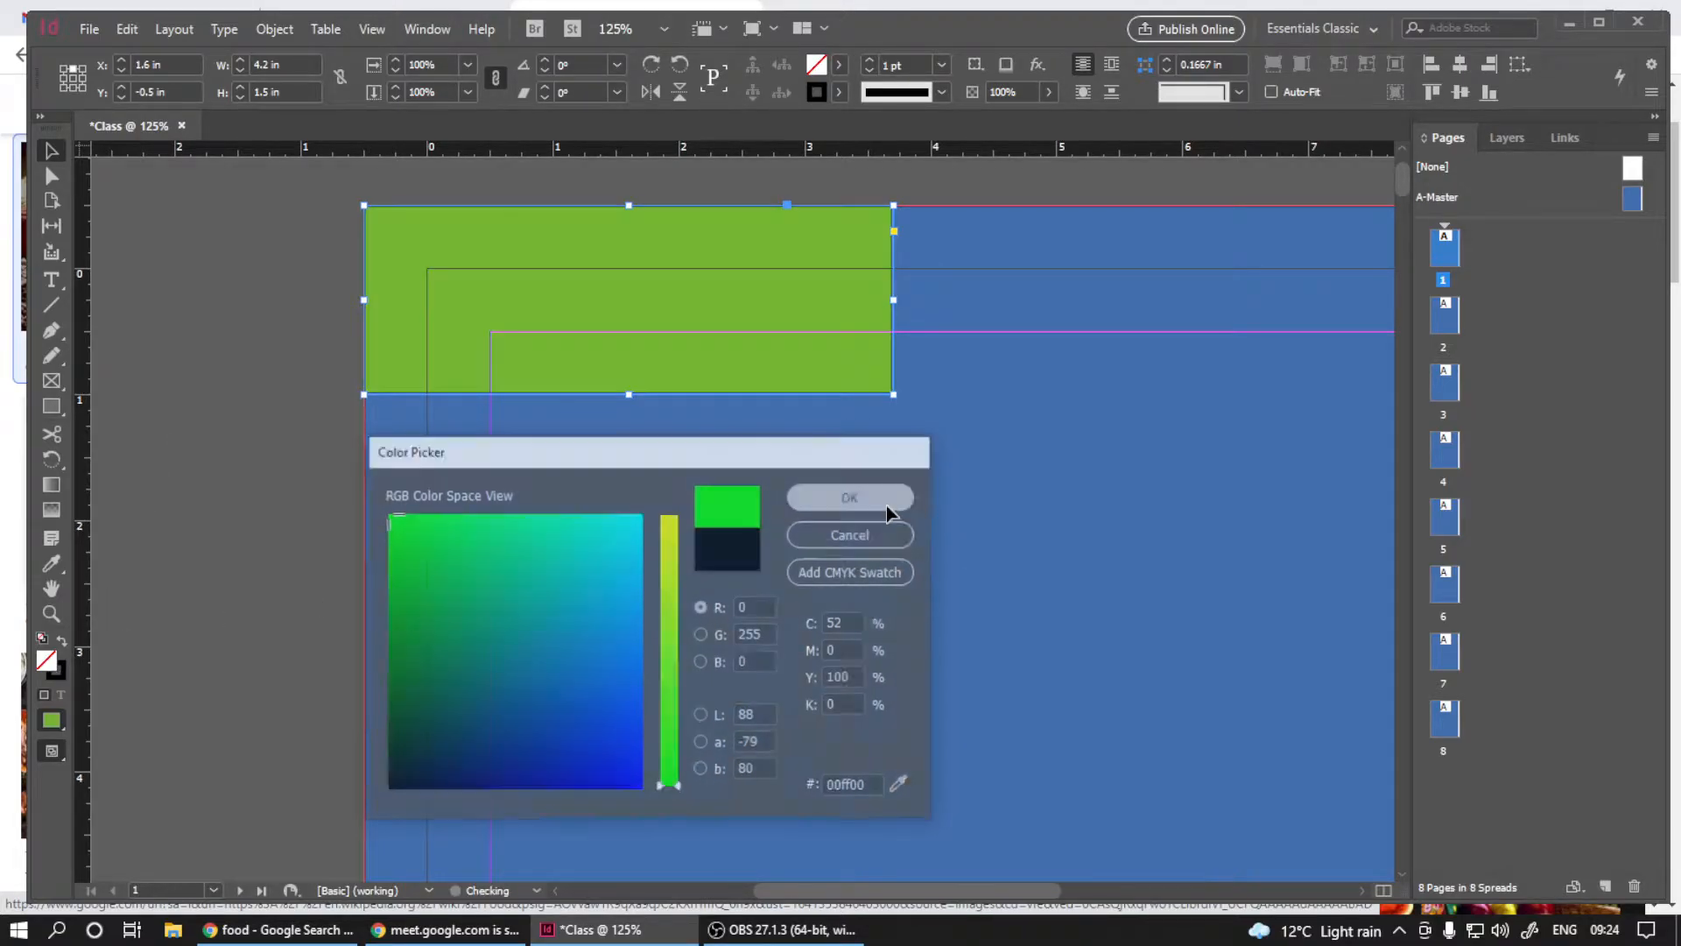
pyautogui.scroll(-2, 534, 492)
pyautogui.scroll(1, 534, 492)
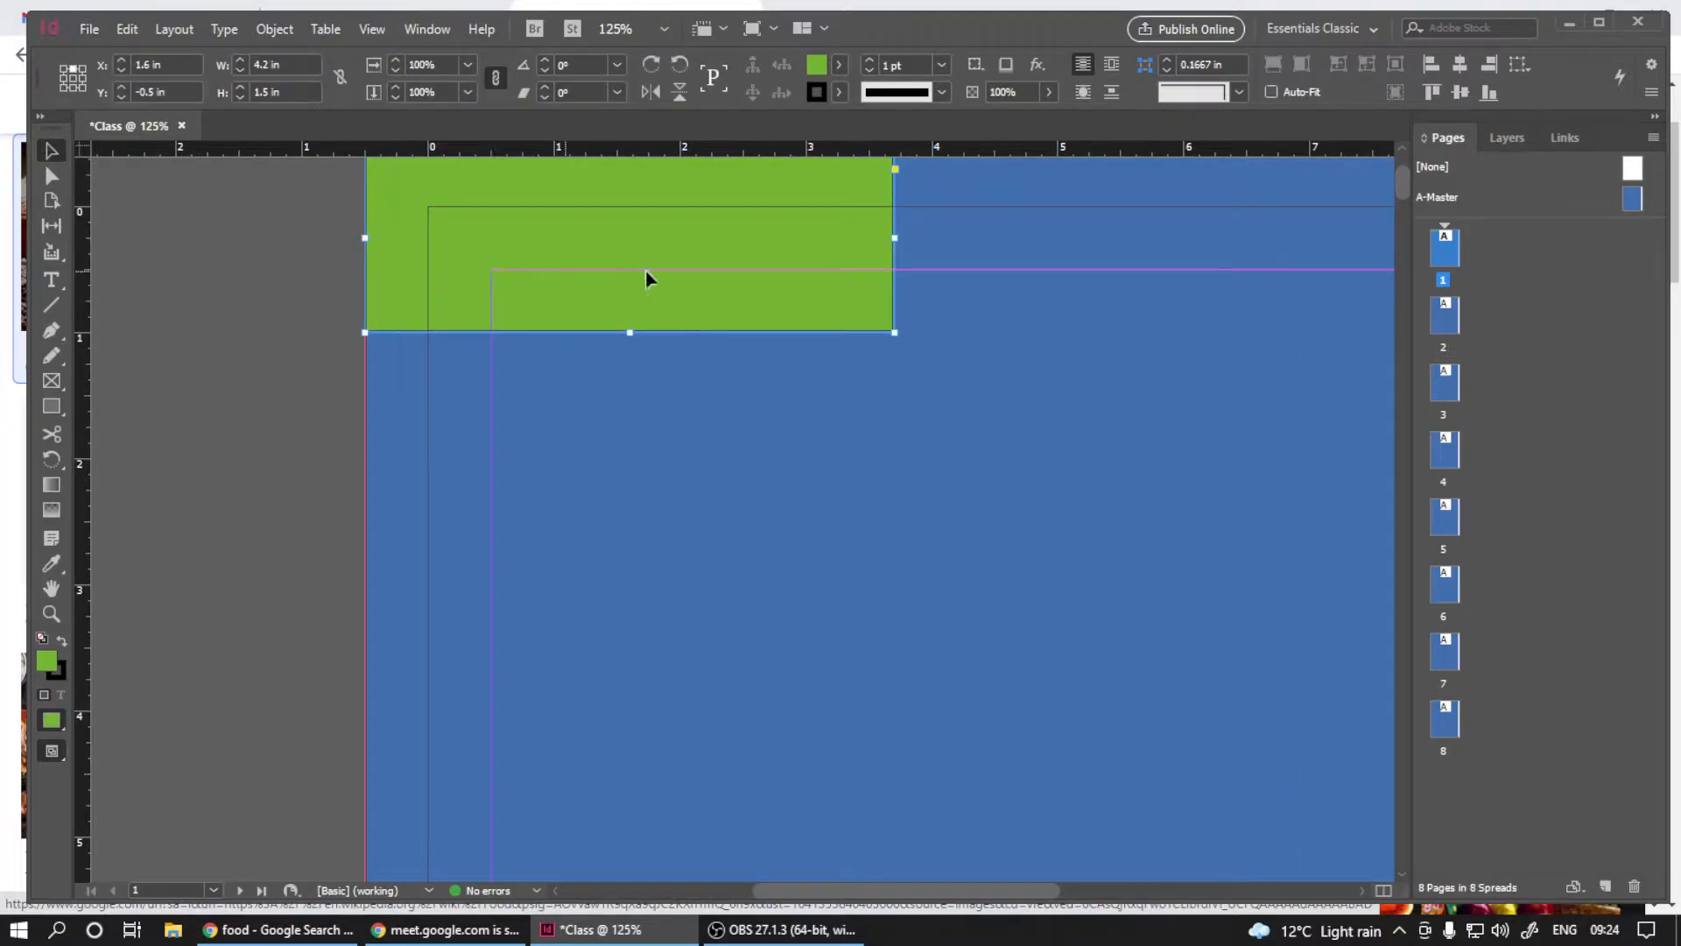
pyautogui.moveTo(767, 295); pyautogui.dragTo(821, 505)
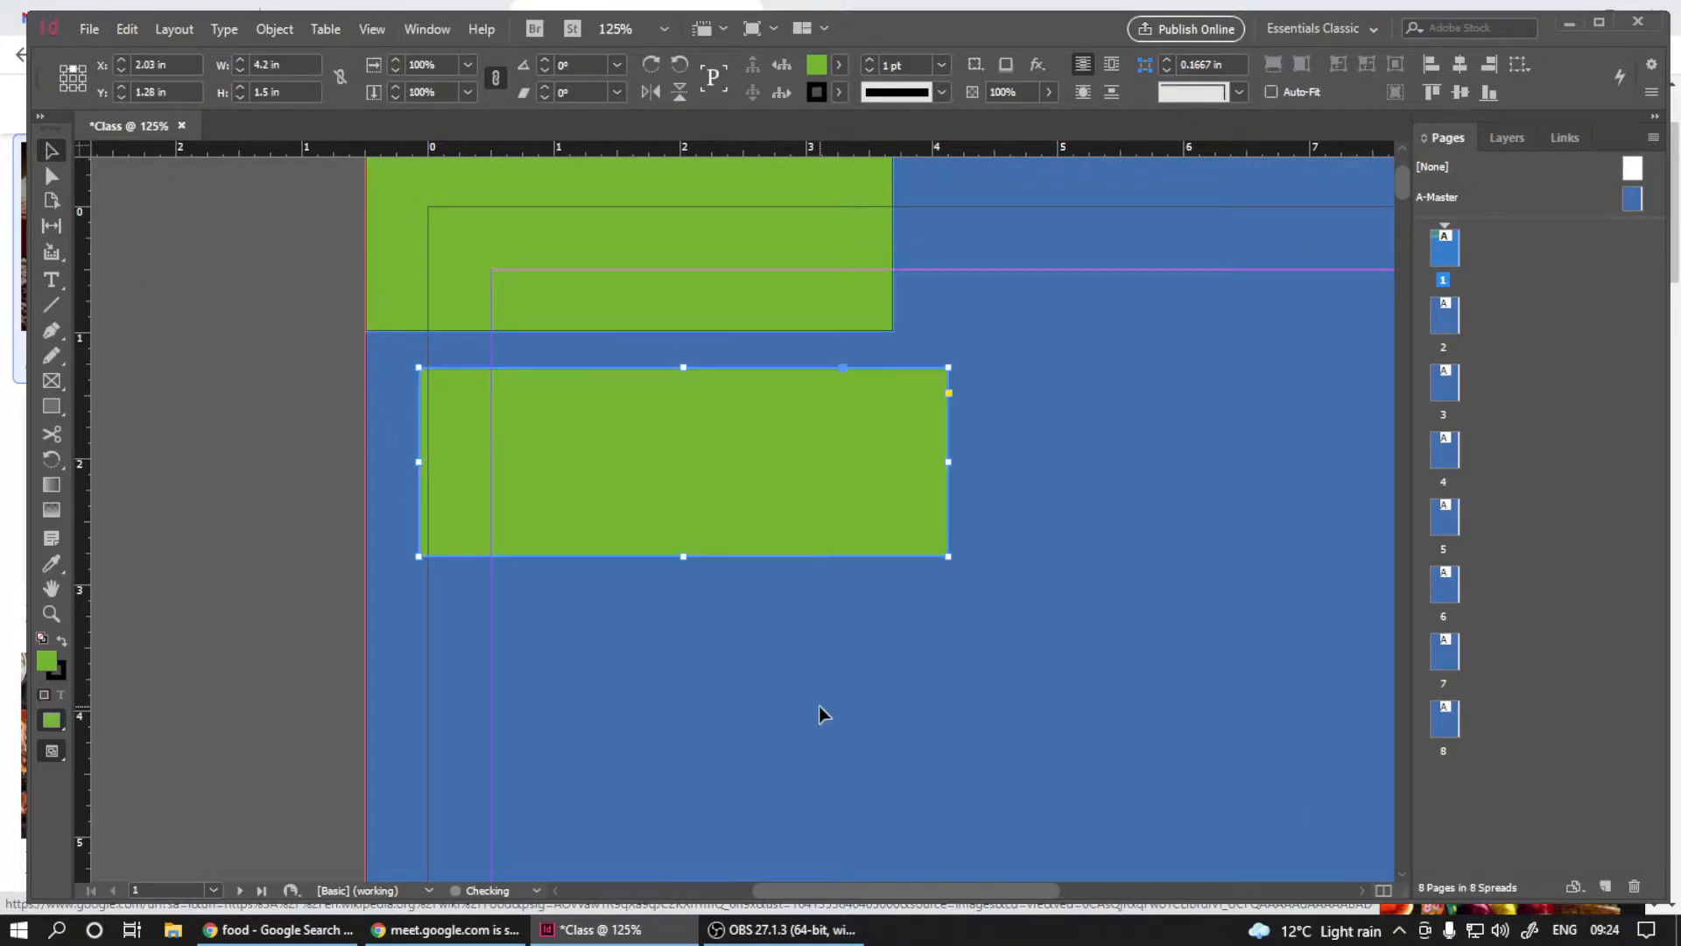
pyautogui.hotkey('ctrl', 'z')
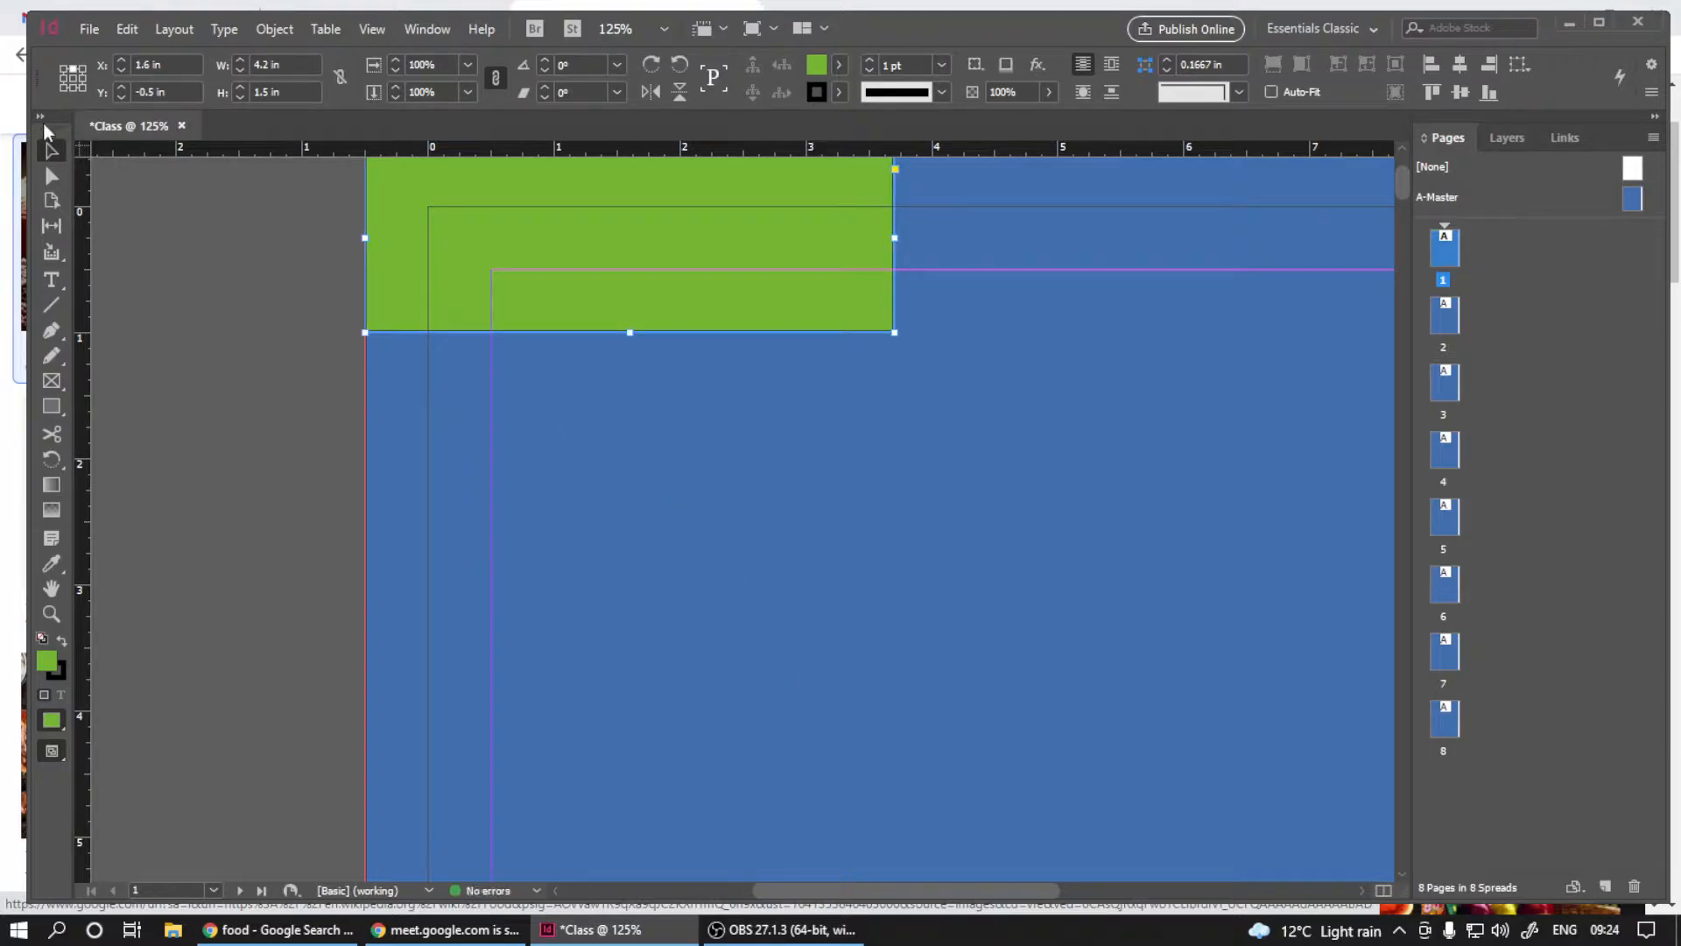
# - Copy and paste the green rectangle on page 1, then rotate the copy to -90° so it stands vertical
pyautogui.click(126, 29)
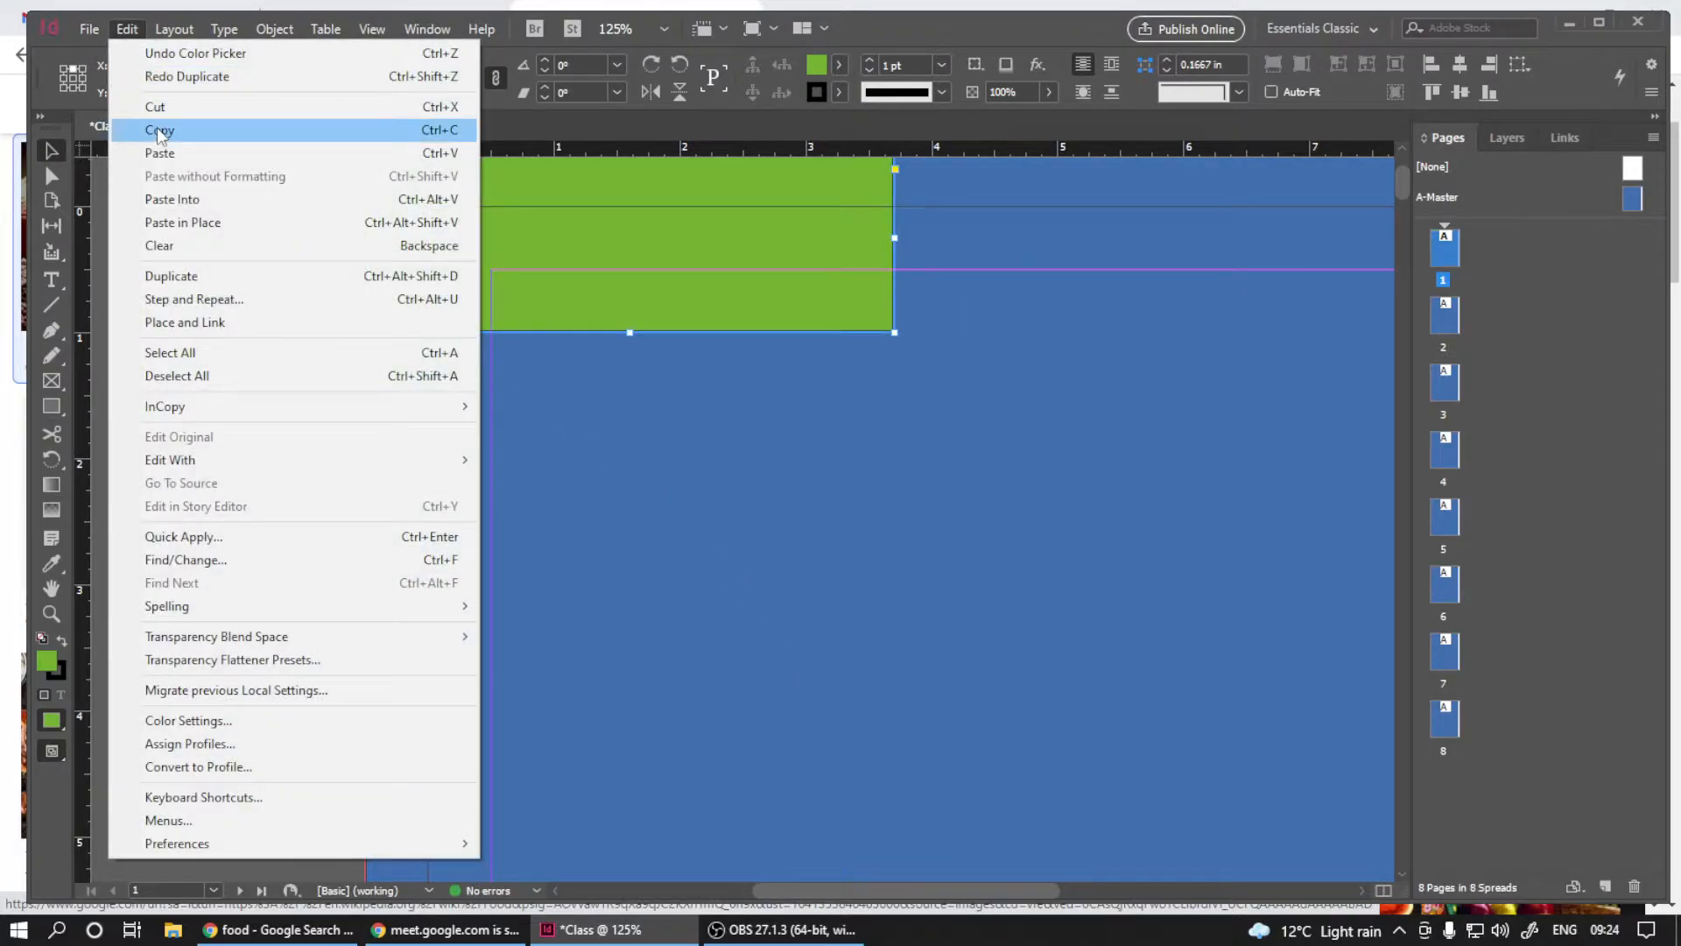
pyautogui.click(156, 128)
pyautogui.click(126, 29)
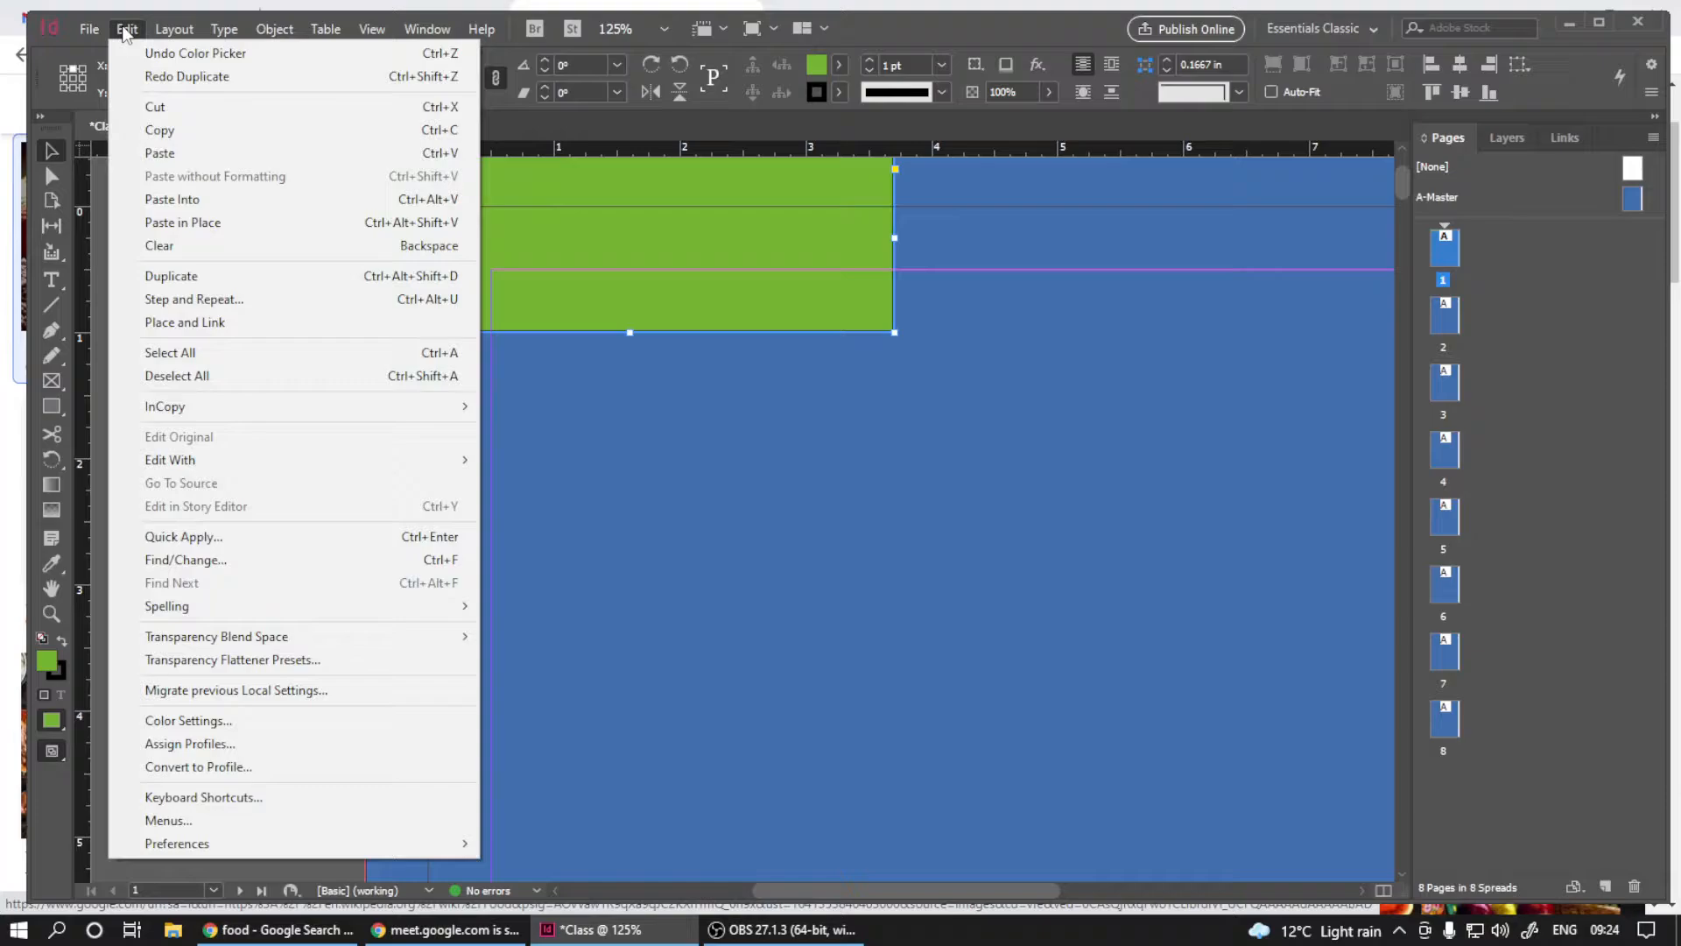
pyautogui.click(142, 154)
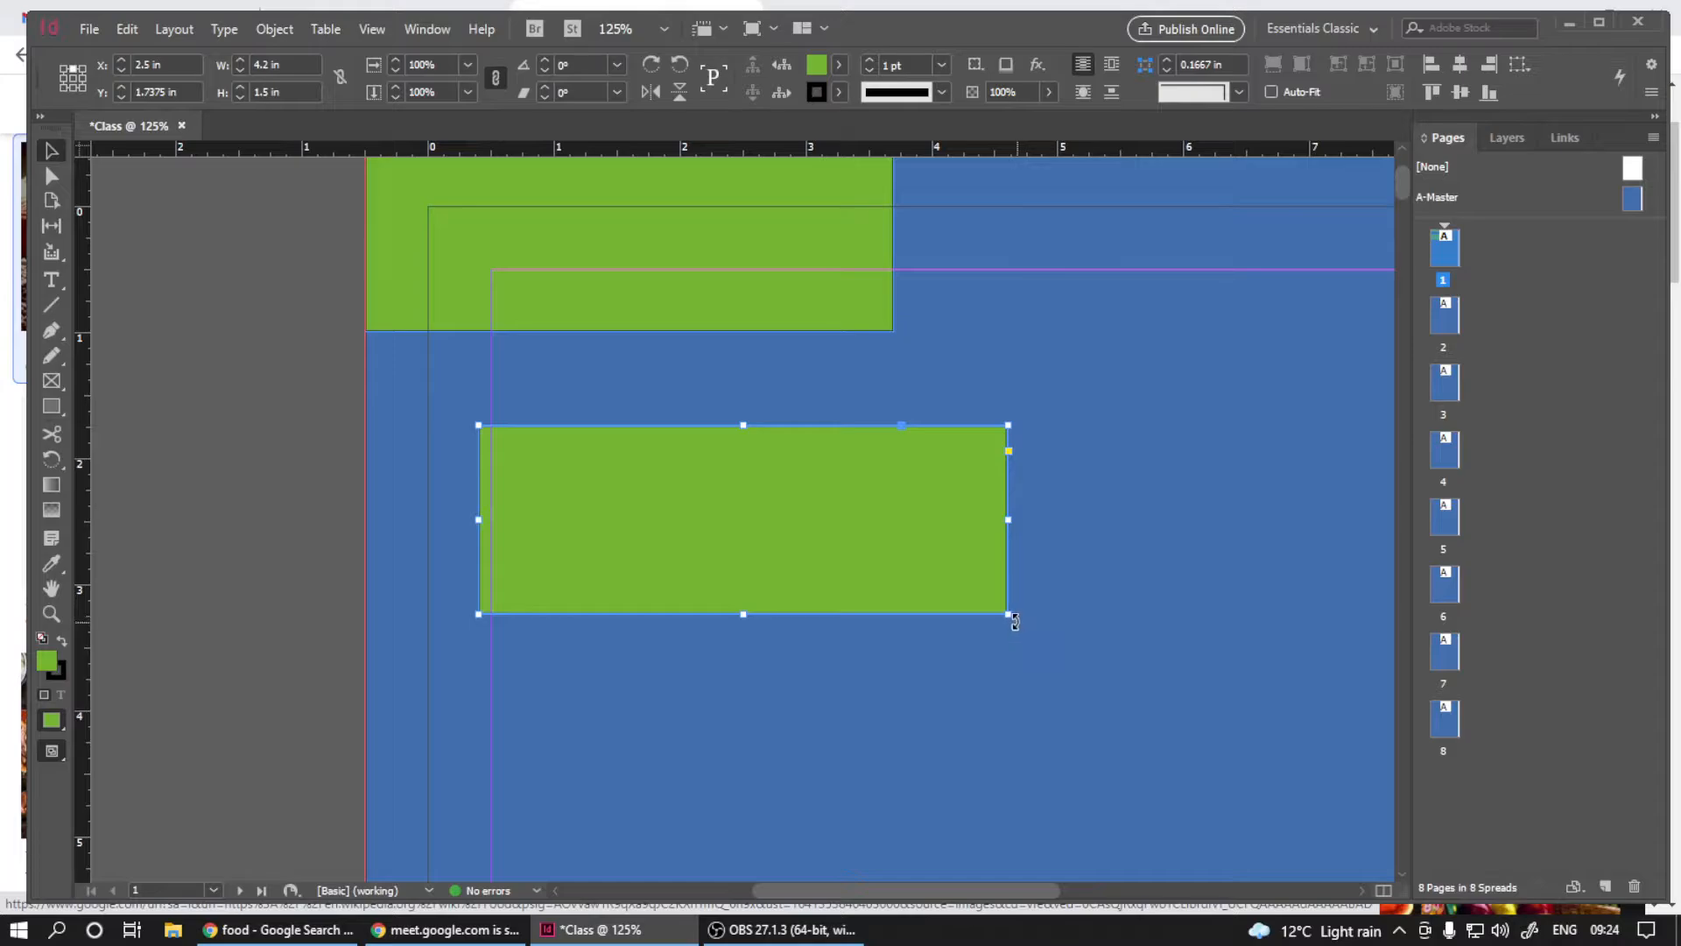
pyautogui.moveTo(1021, 627); pyautogui.dragTo(722, 667)
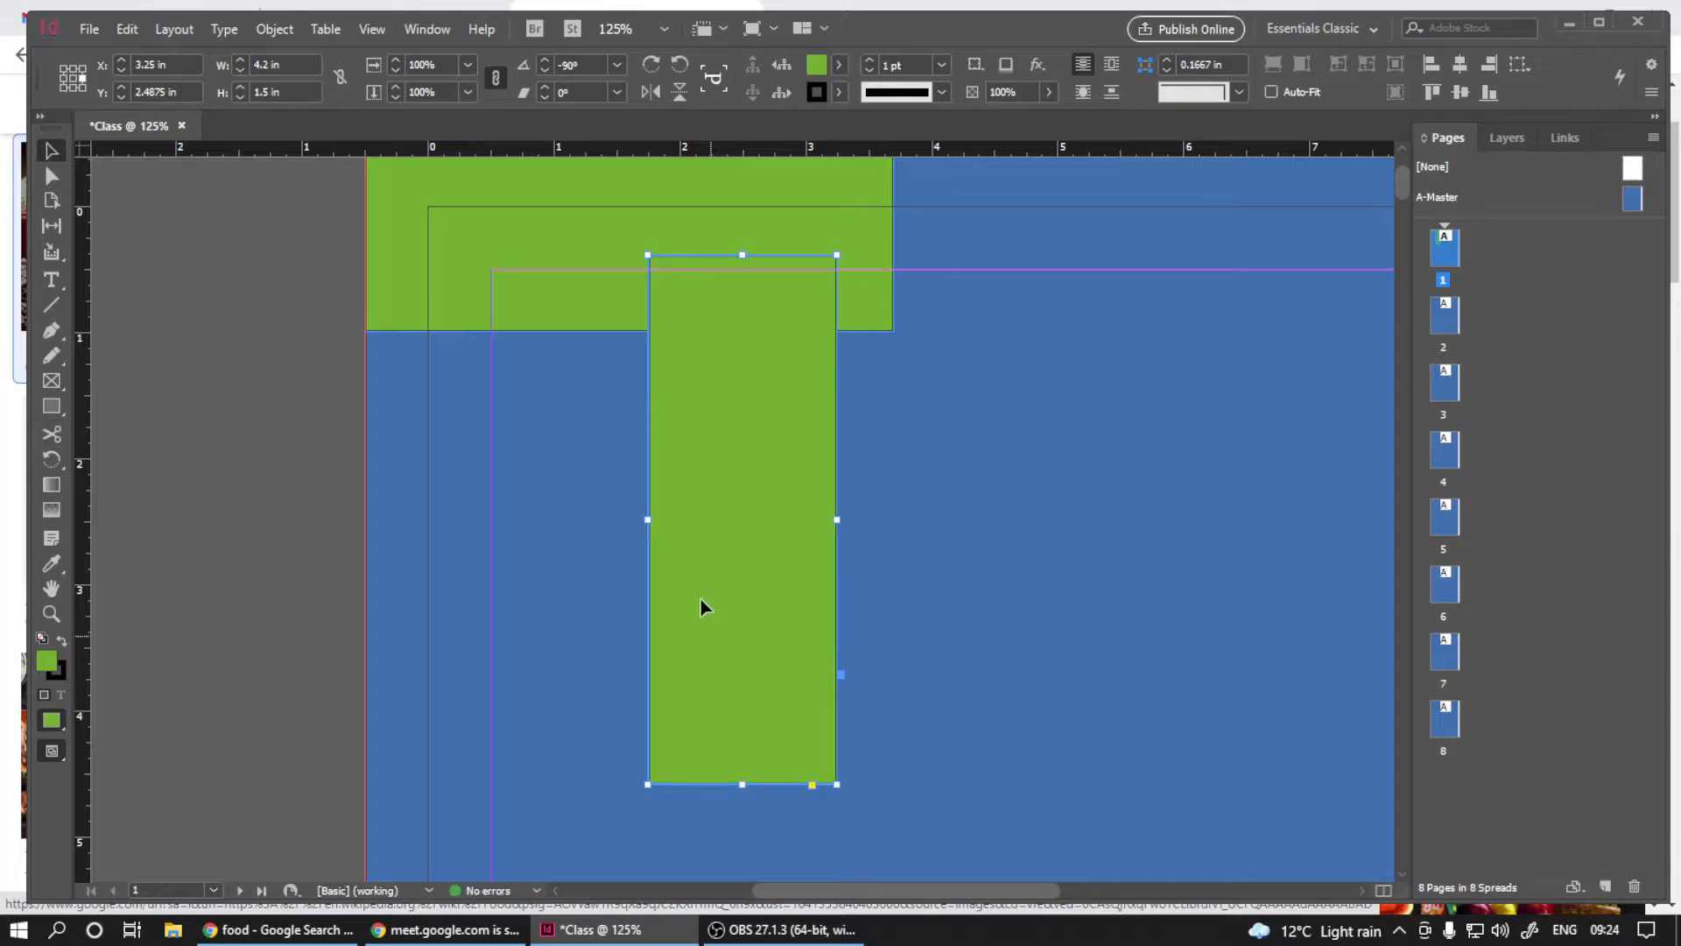
# - Move the vertical green rectangle so its upper-left corner snaps to page 1's upper-left bleed corner
pyautogui.moveTo(701, 363); pyautogui.dragTo(507, 352)
pyautogui.scroll(-1, 469, 312)
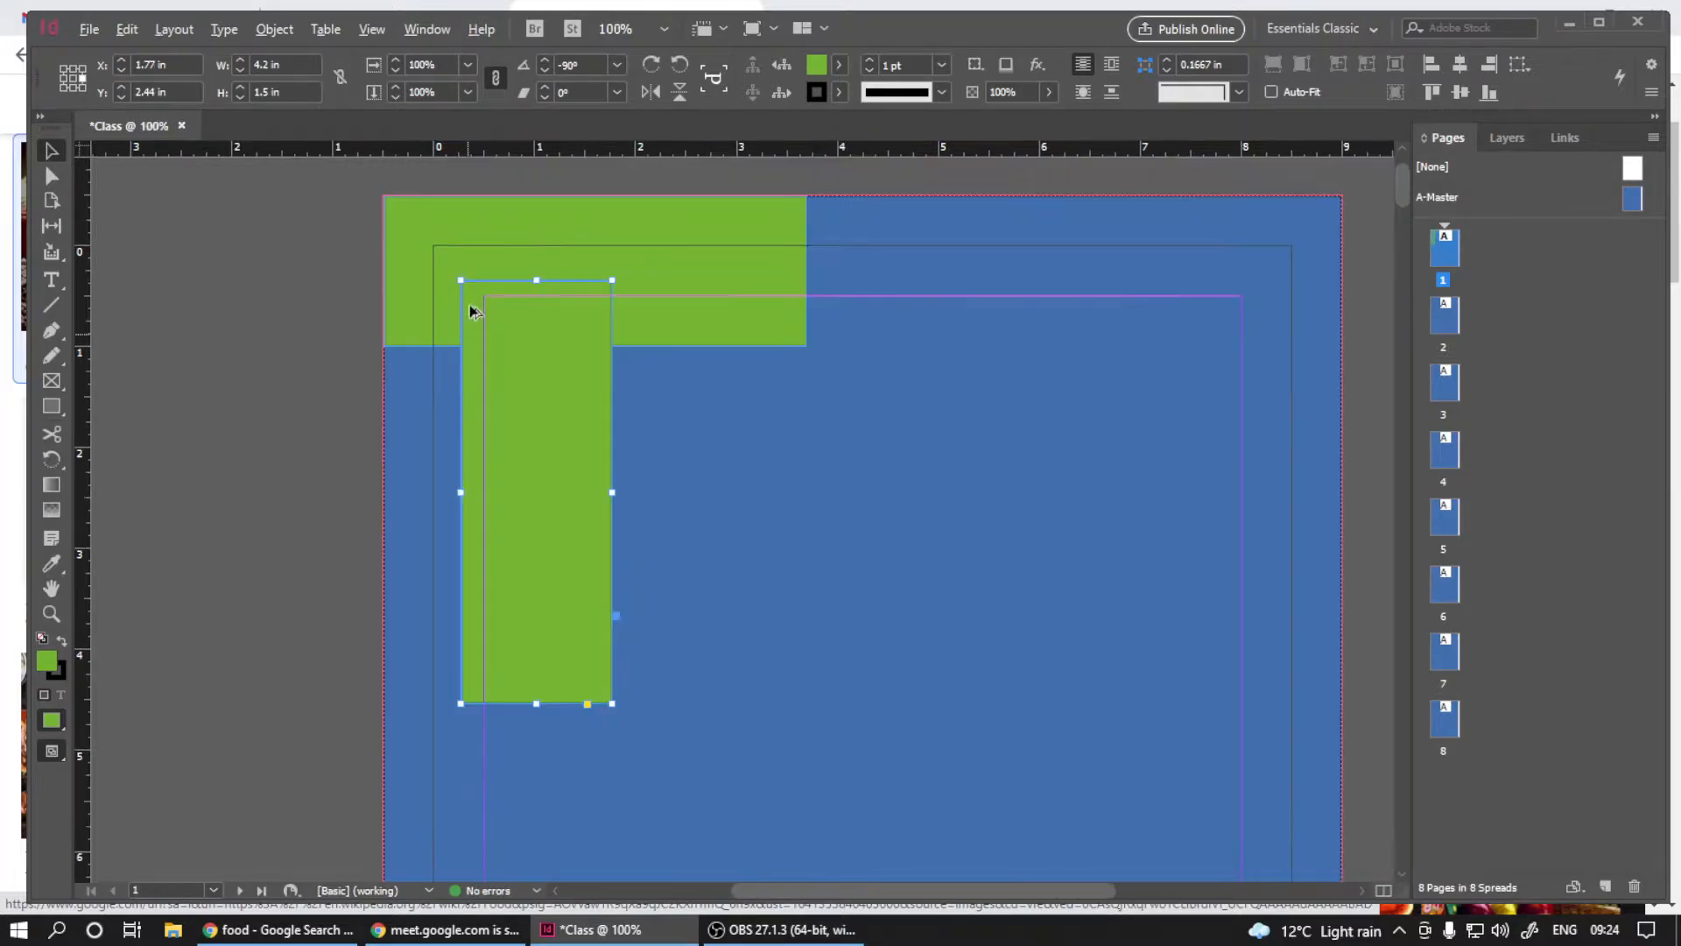
pyautogui.scroll(1, 407, 247)
pyautogui.click(301, 349)
pyautogui.click(459, 291)
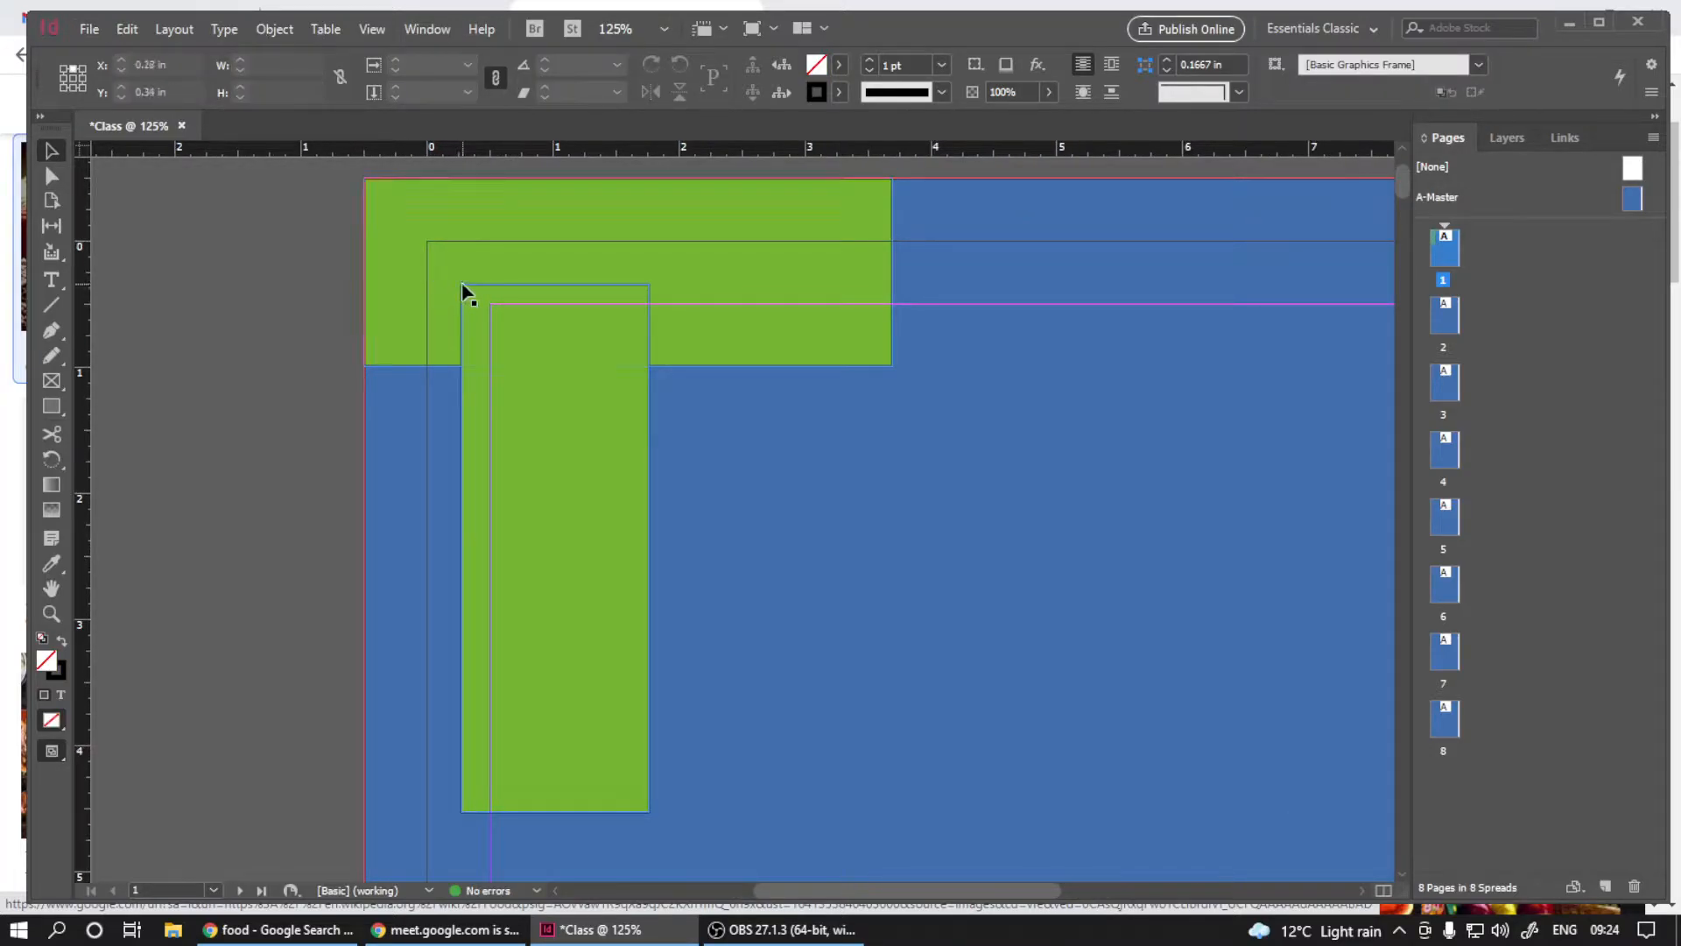
pyautogui.moveTo(464, 288); pyautogui.dragTo(366, 181)
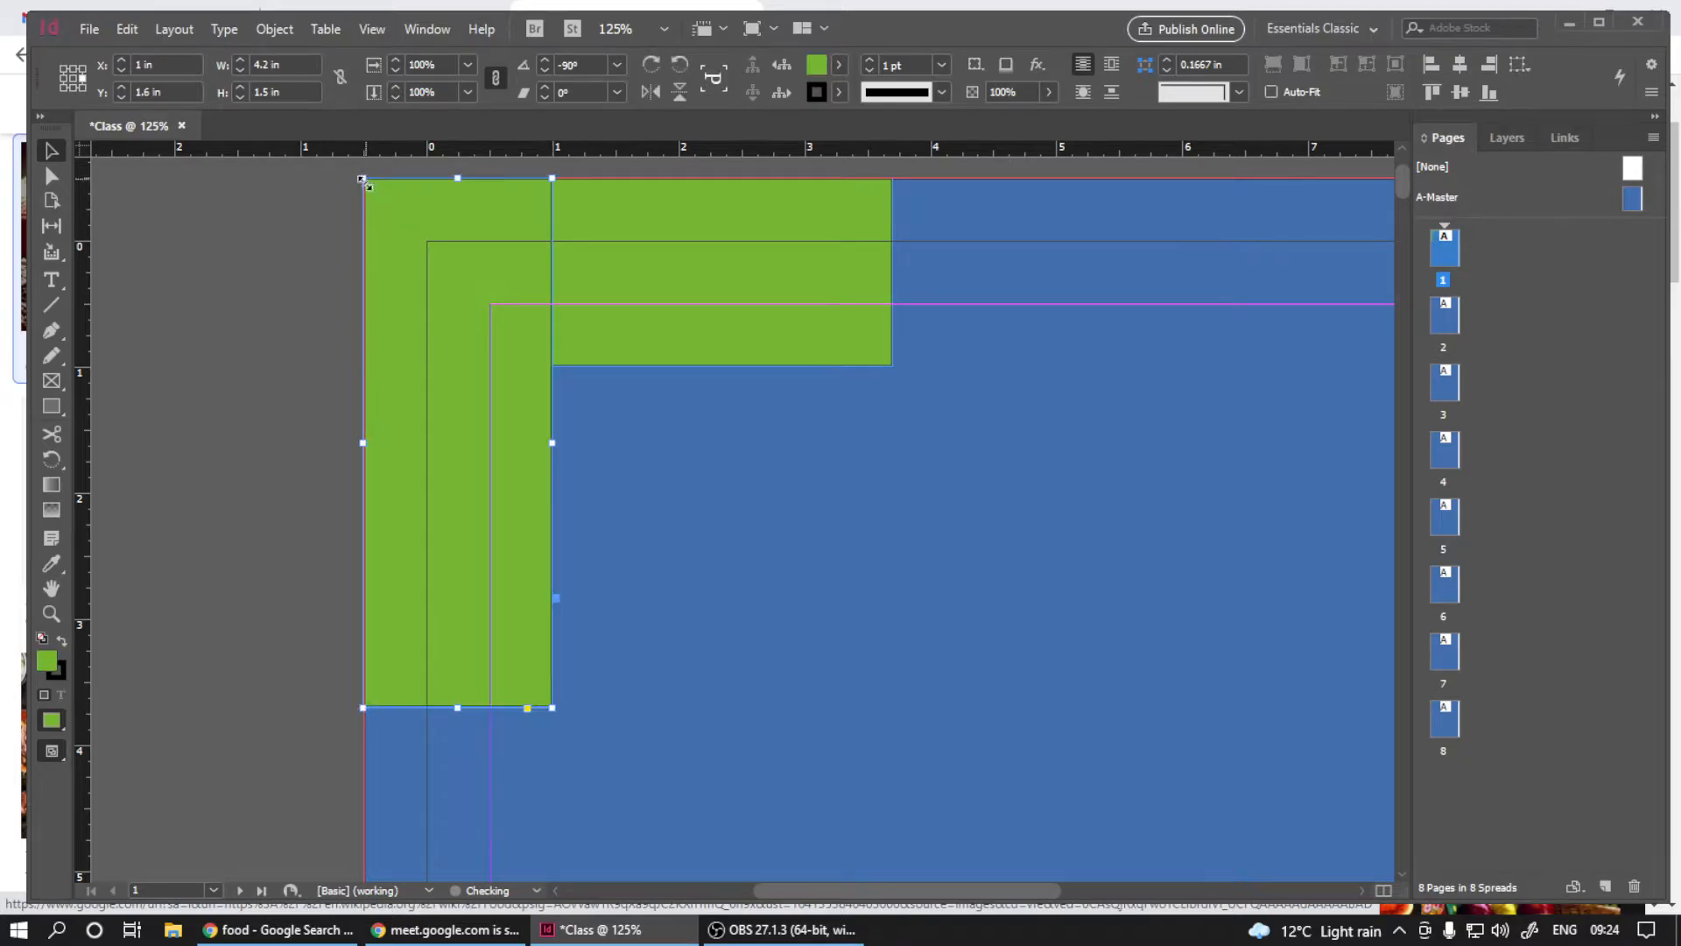
# - Extend the vertical green rectangle downward to a length of about 5.3 in
pyautogui.scroll(-1, 291, 431)
pyautogui.click(280, 551)
pyautogui.scroll(-4, 324, 547)
pyautogui.scroll(3, 666, 376)
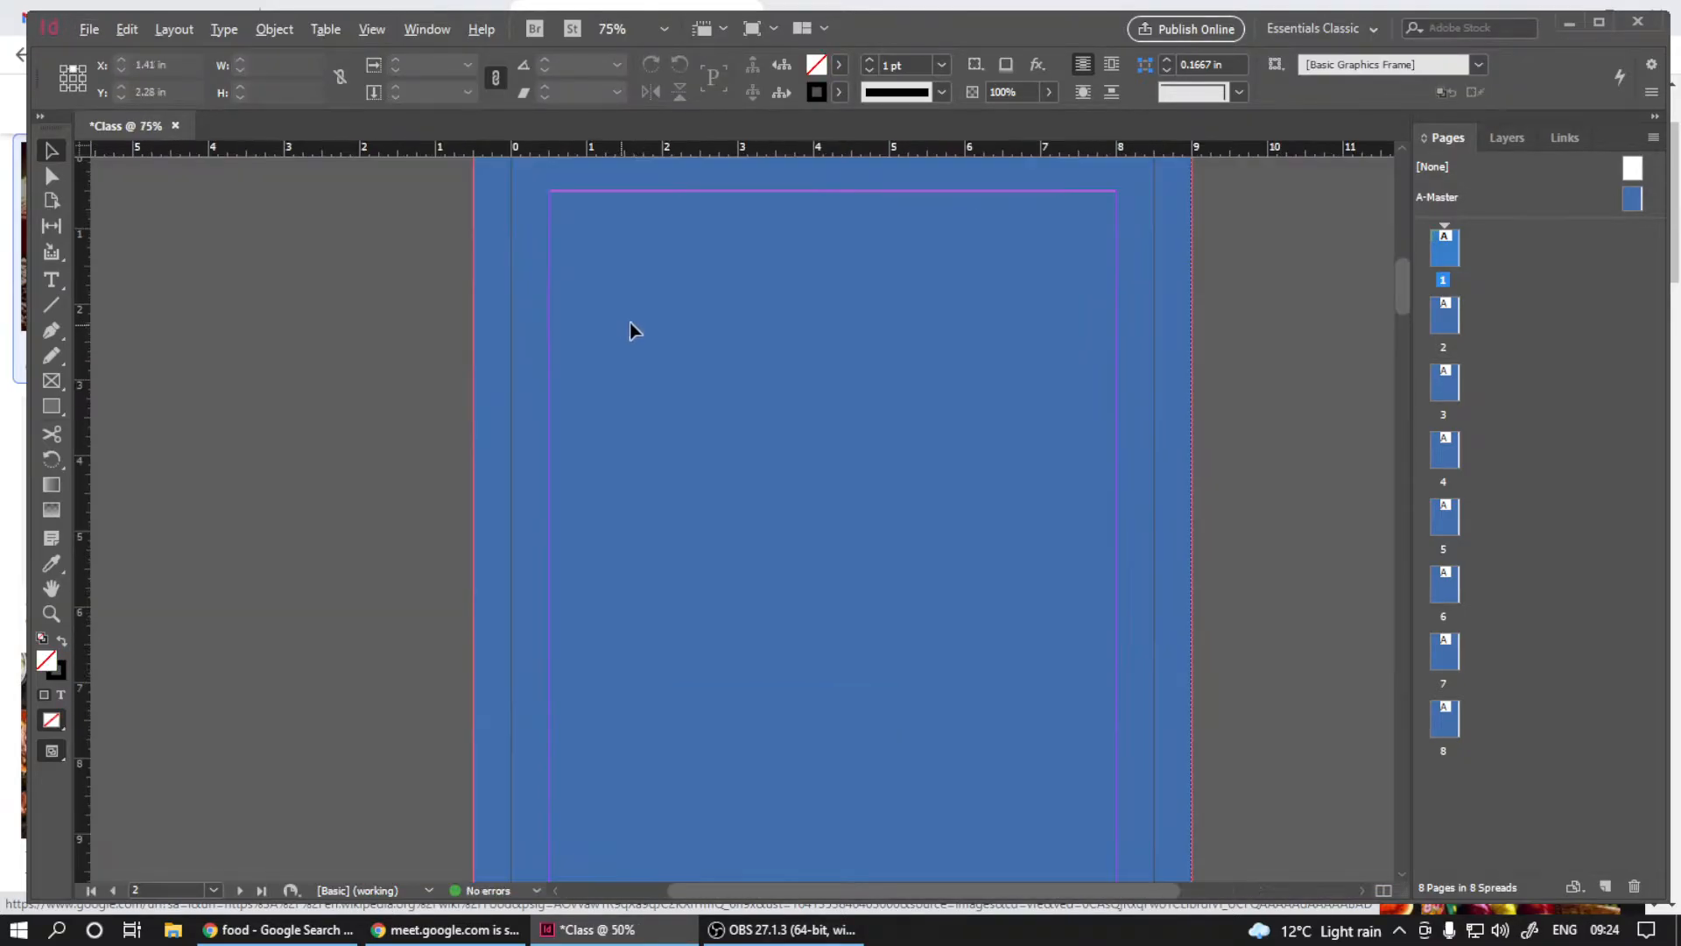
pyautogui.scroll(5, 628, 323)
pyautogui.scroll(-1, 578, 630)
pyautogui.scroll(2, 567, 586)
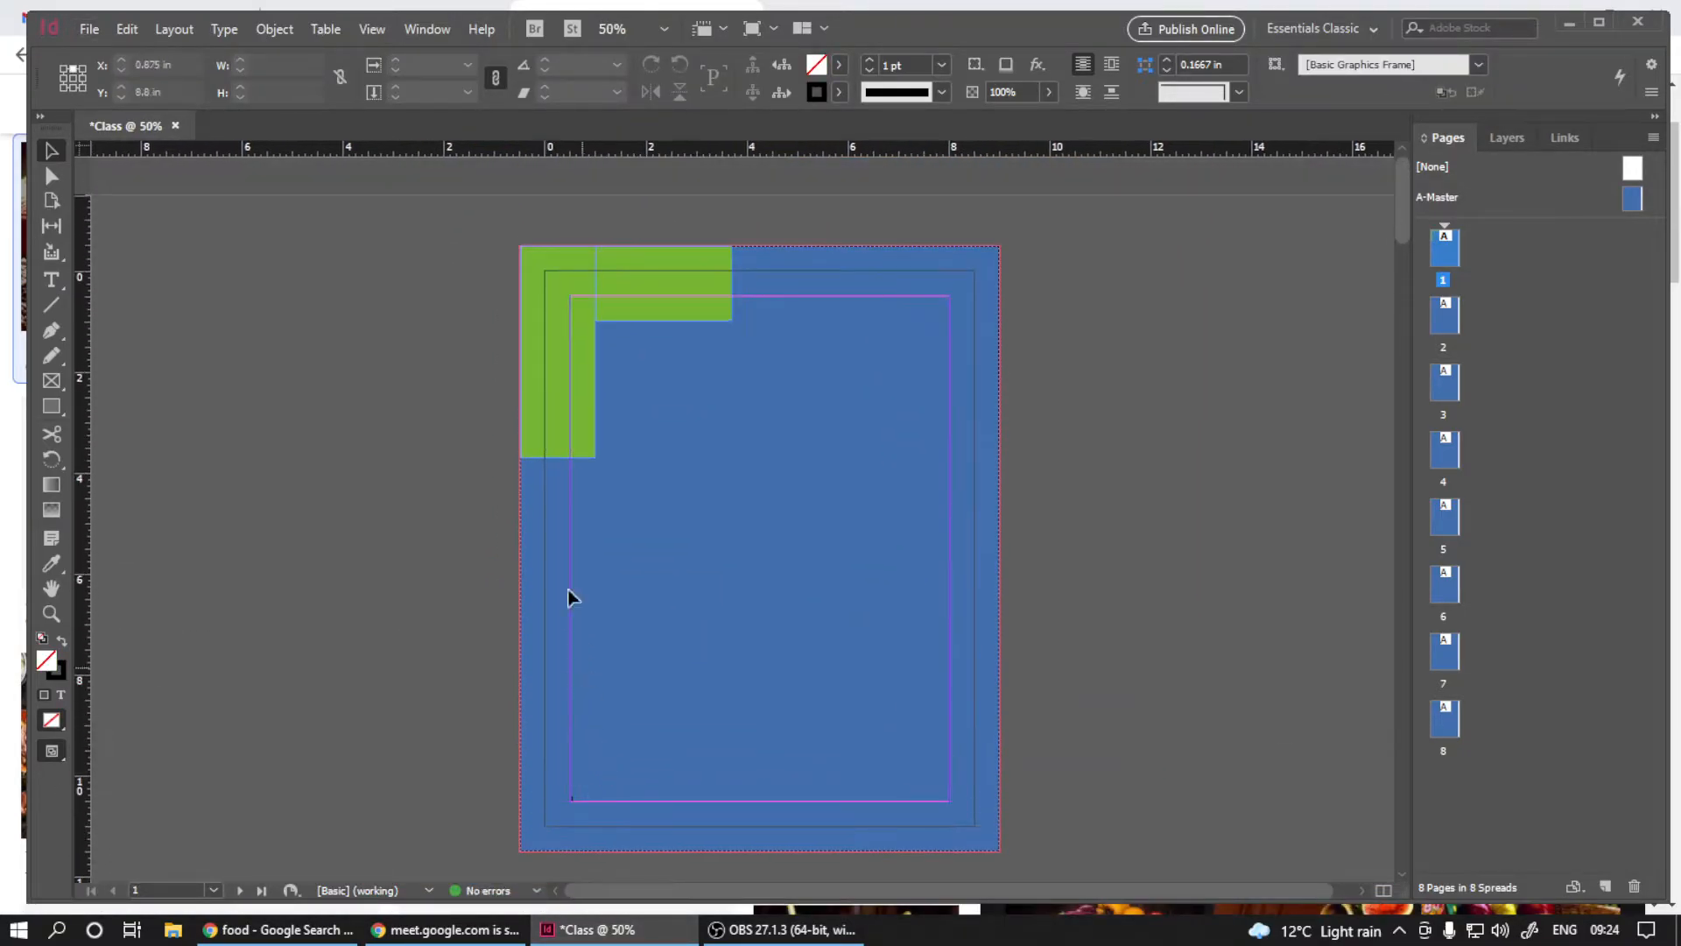
pyautogui.moveTo(557, 457); pyautogui.dragTo(558, 512)
pyautogui.click(454, 571)
# - Unite the horizontal and vertical green rectangles into one L-shaped corner piece with Pathfinder's Add operation
pyautogui.scroll(-3, 501, 600)
pyautogui.scroll(1, 712, 581)
pyautogui.scroll(2, 791, 529)
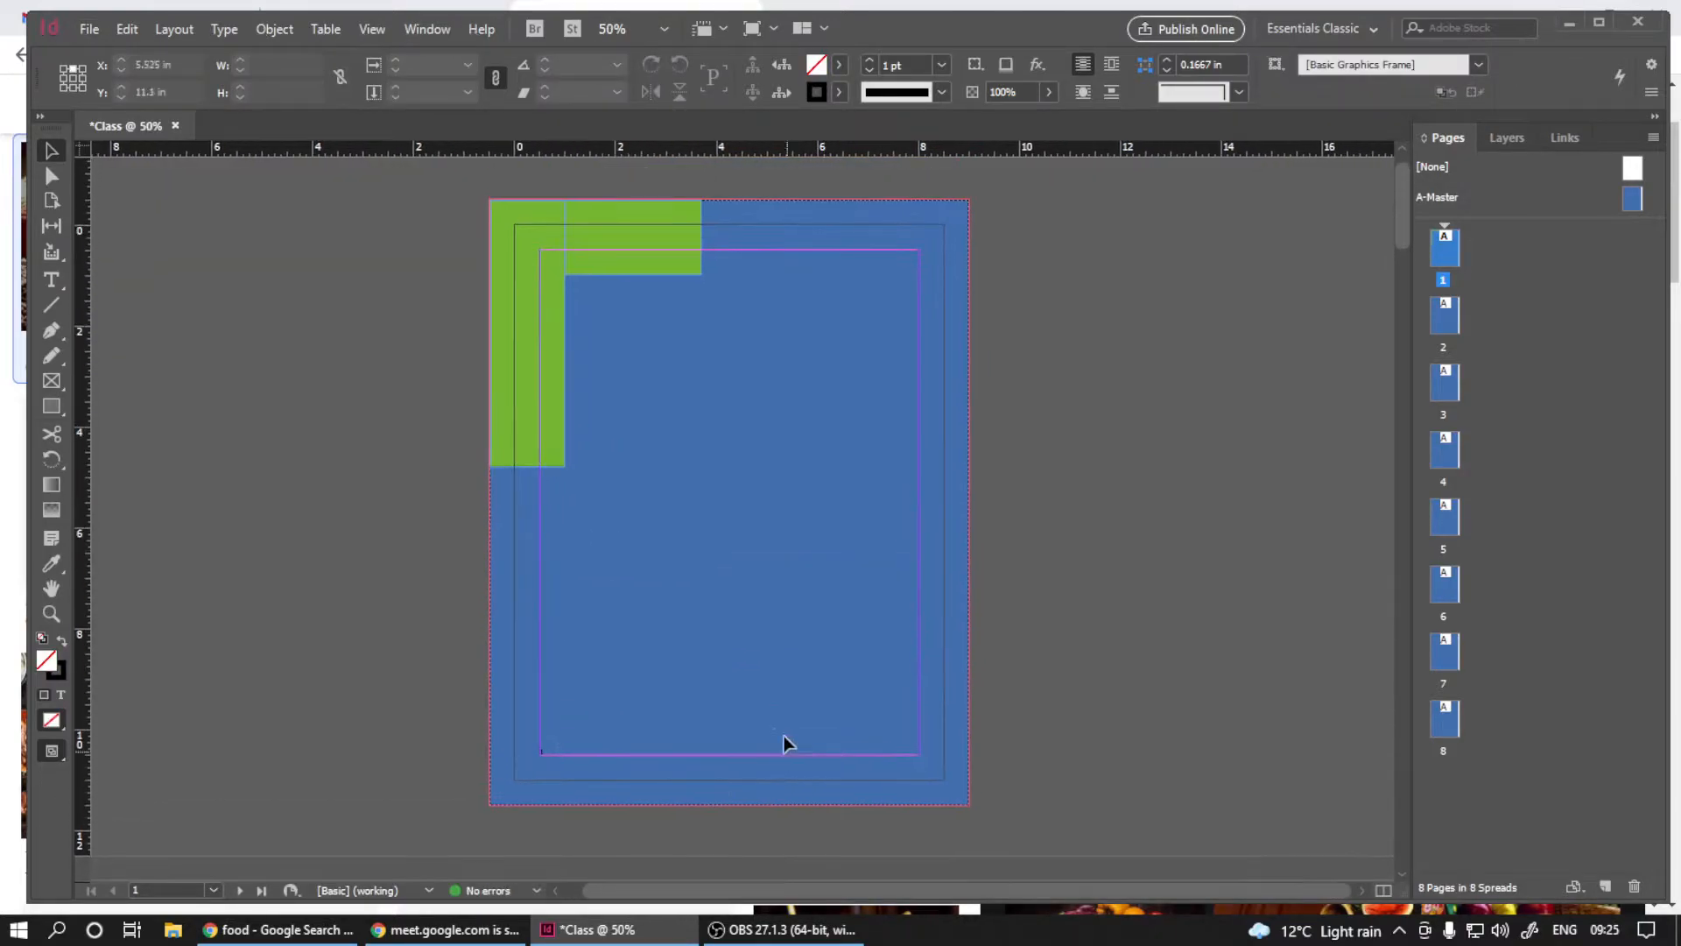
pyautogui.scroll(-3, 785, 739)
pyautogui.scroll(3, 676, 532)
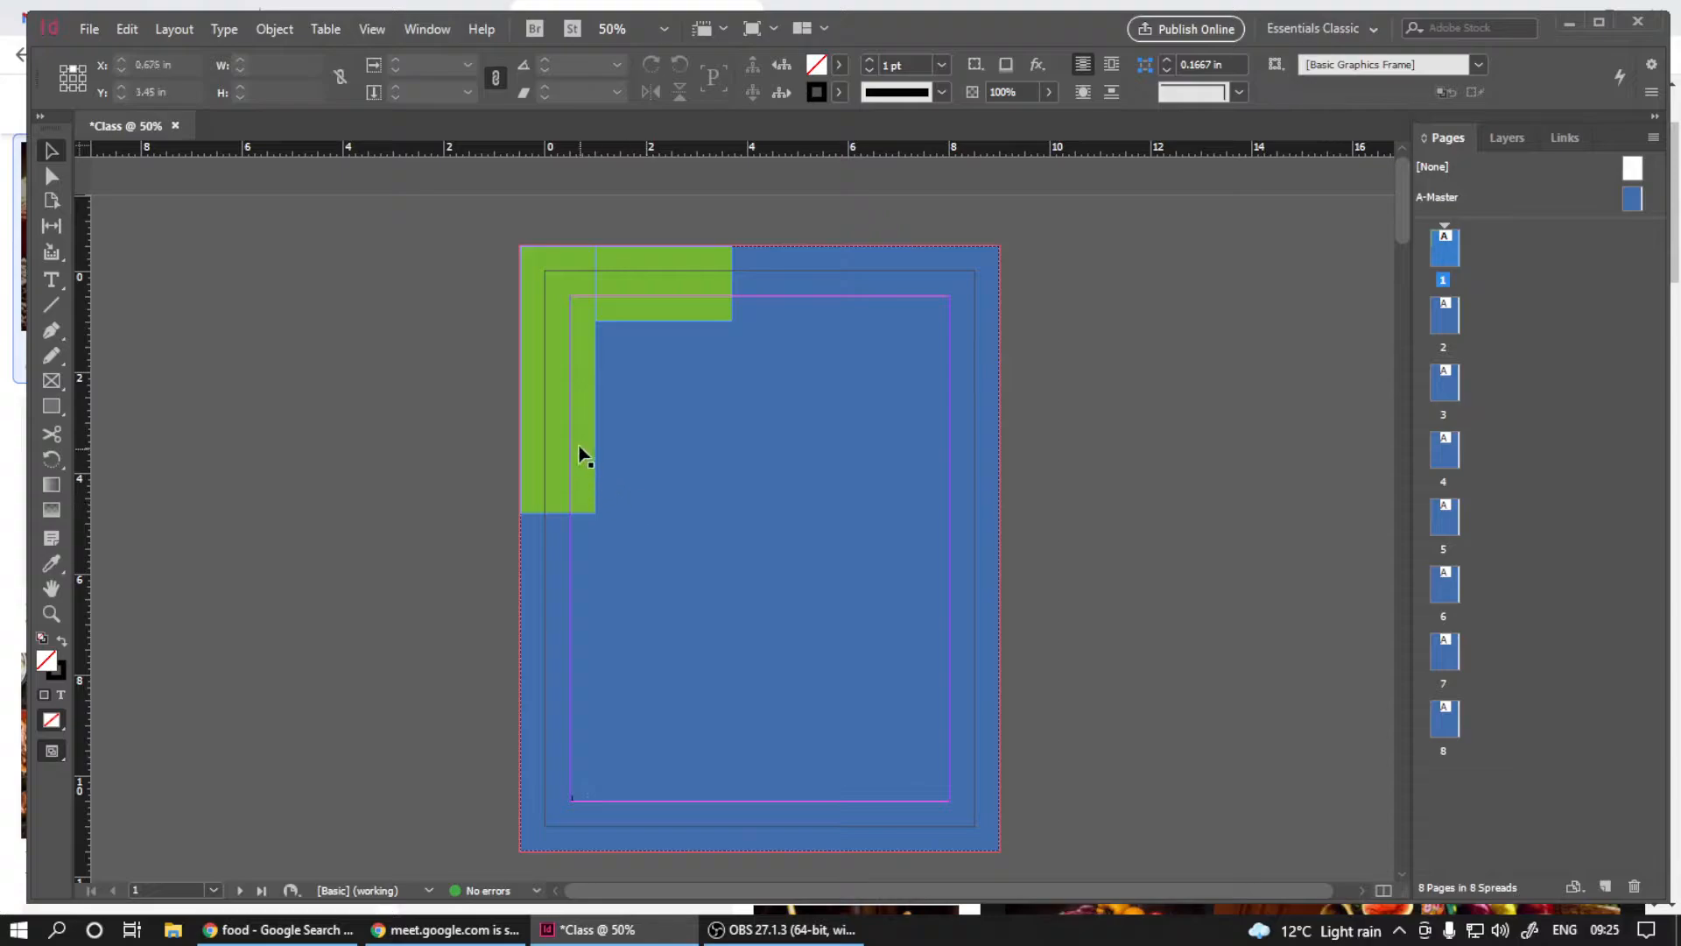
pyautogui.click(582, 455)
pyautogui.keyDown('shift'); pyautogui.click(665, 278); pyautogui.keyUp('shift')
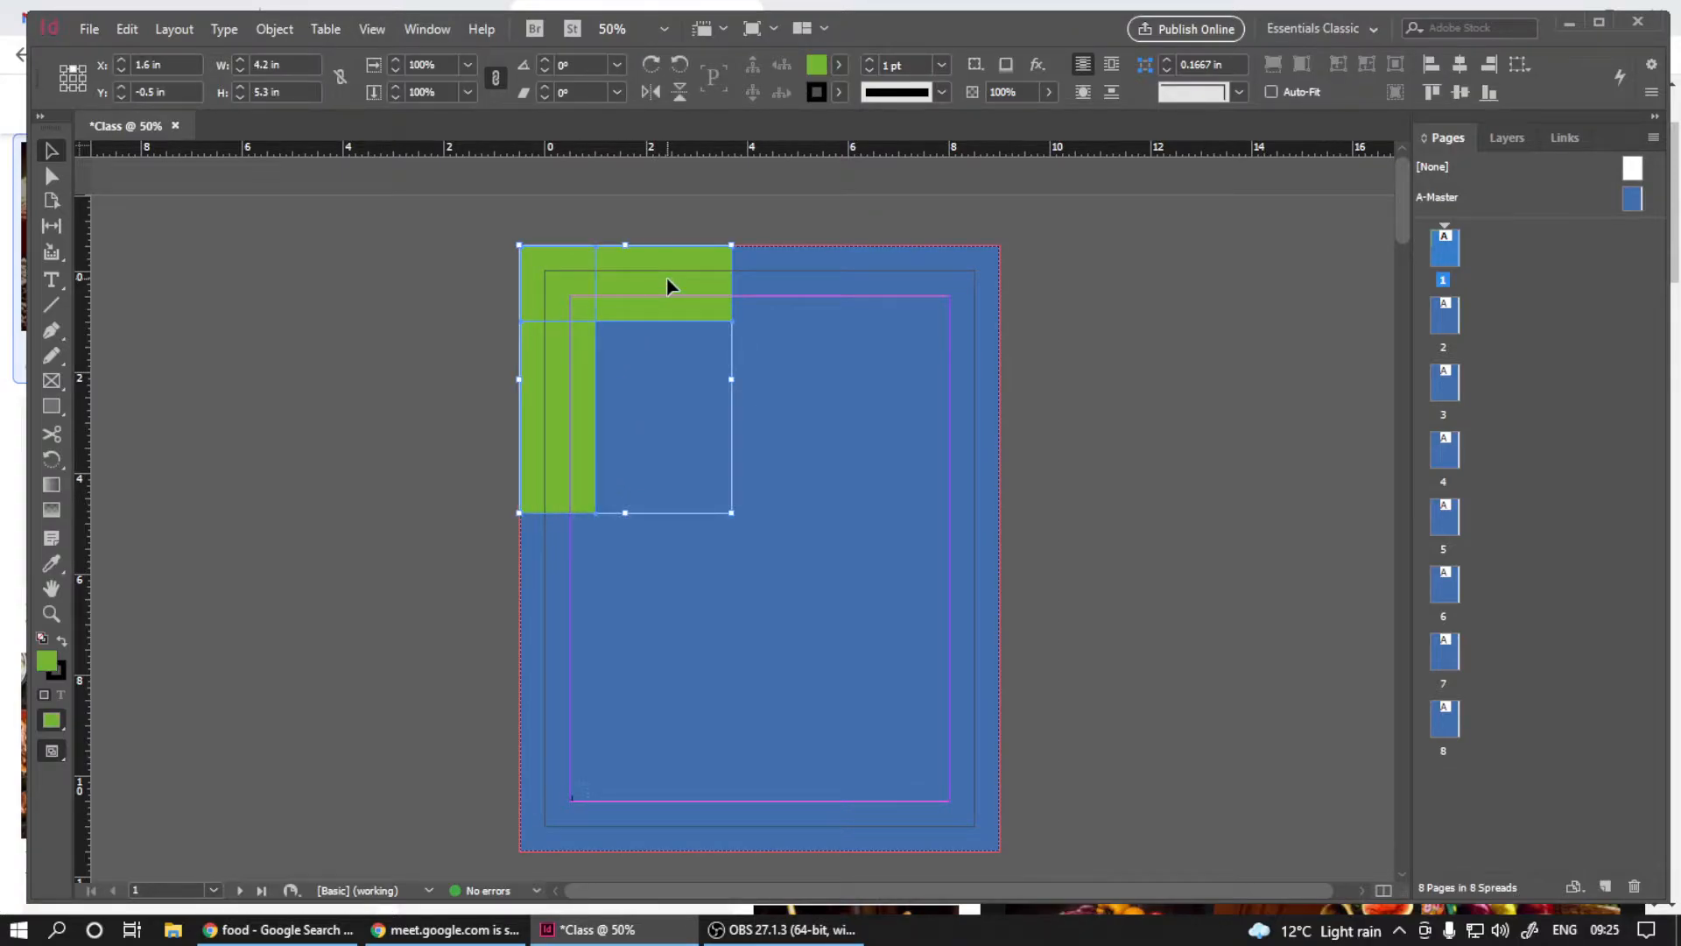
pyautogui.click(429, 29)
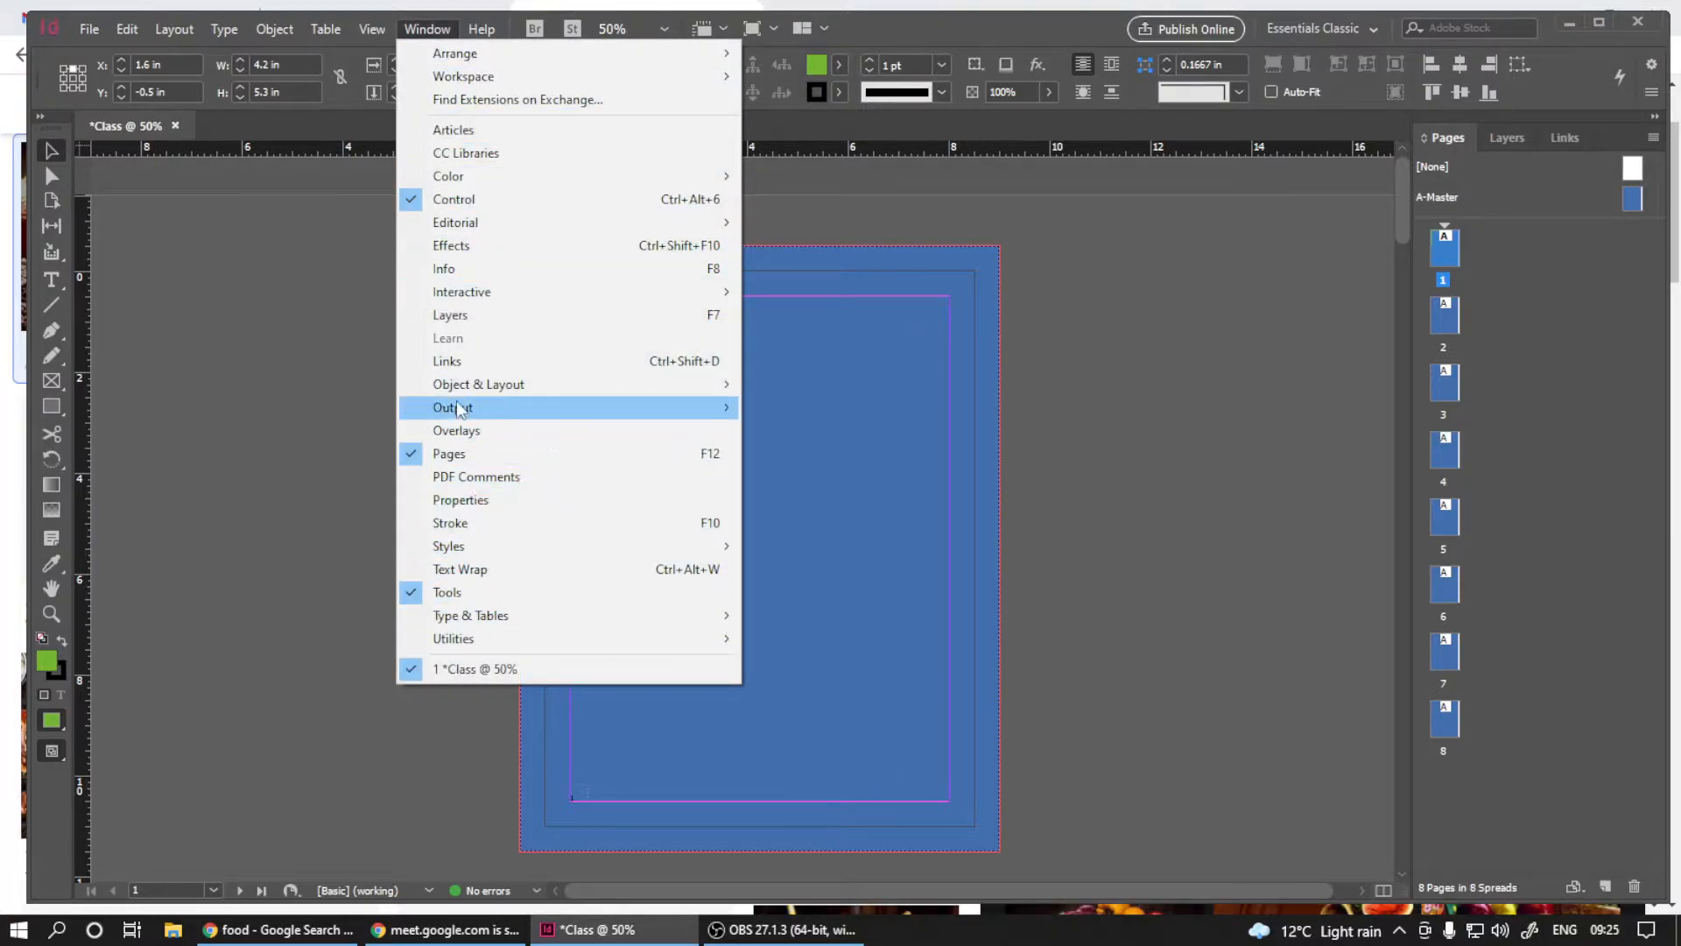
pyautogui.moveTo(442, 387)
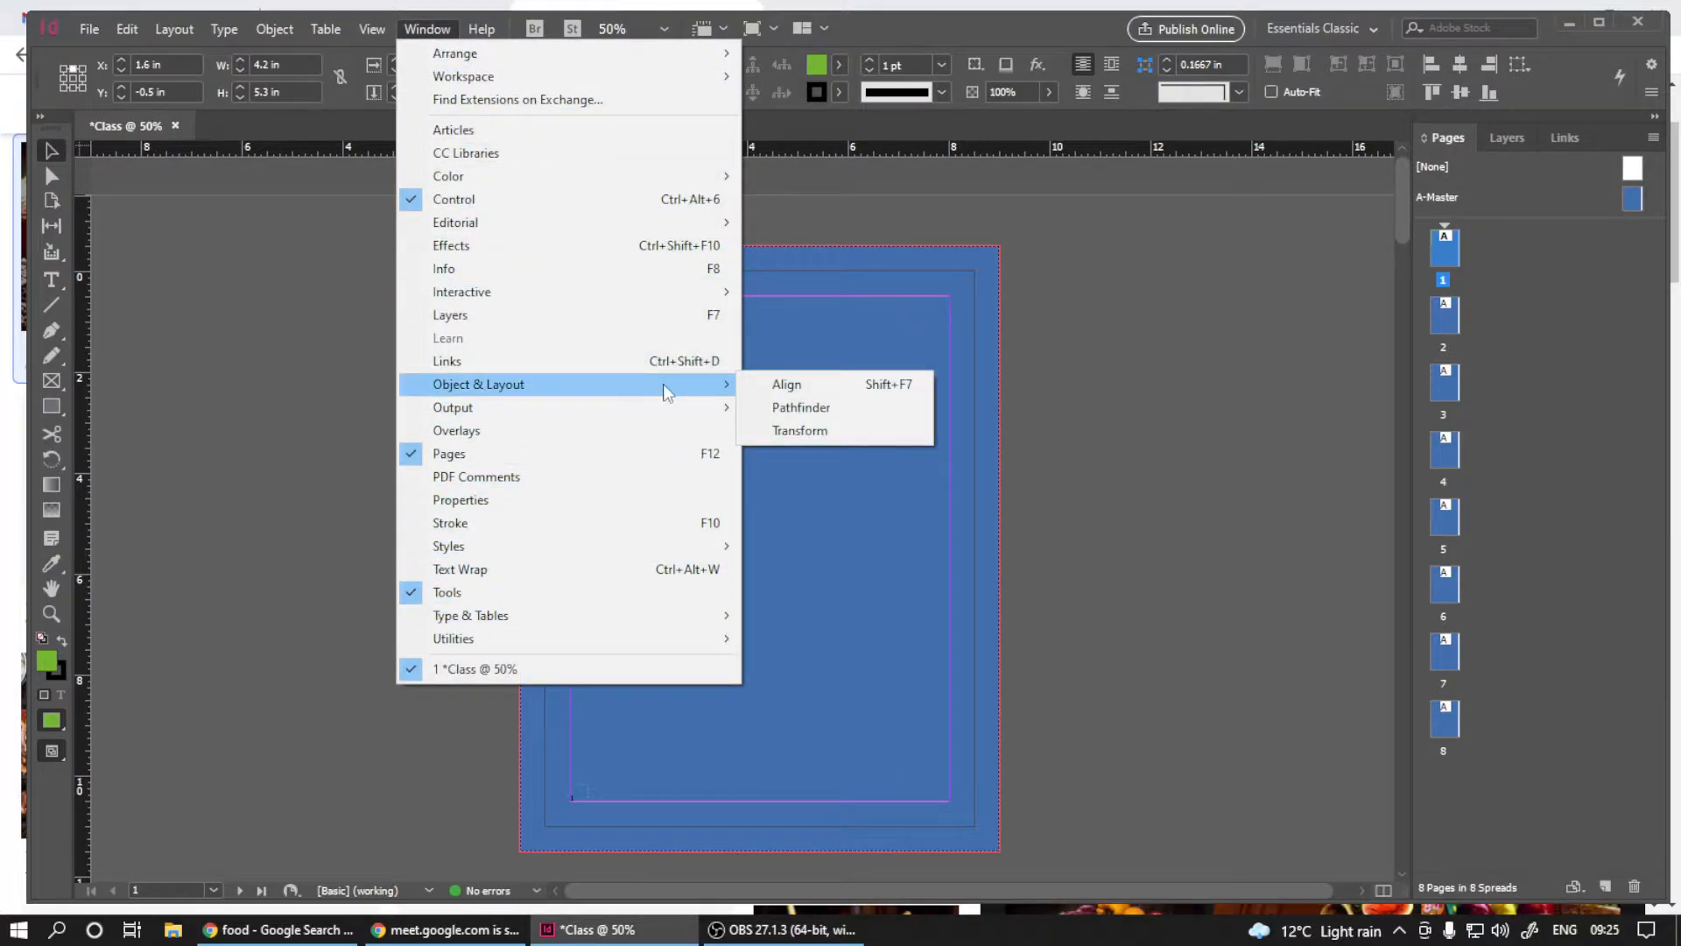
pyautogui.click(801, 407)
pyautogui.moveTo(1374, 375); pyautogui.dragTo(1353, 302)
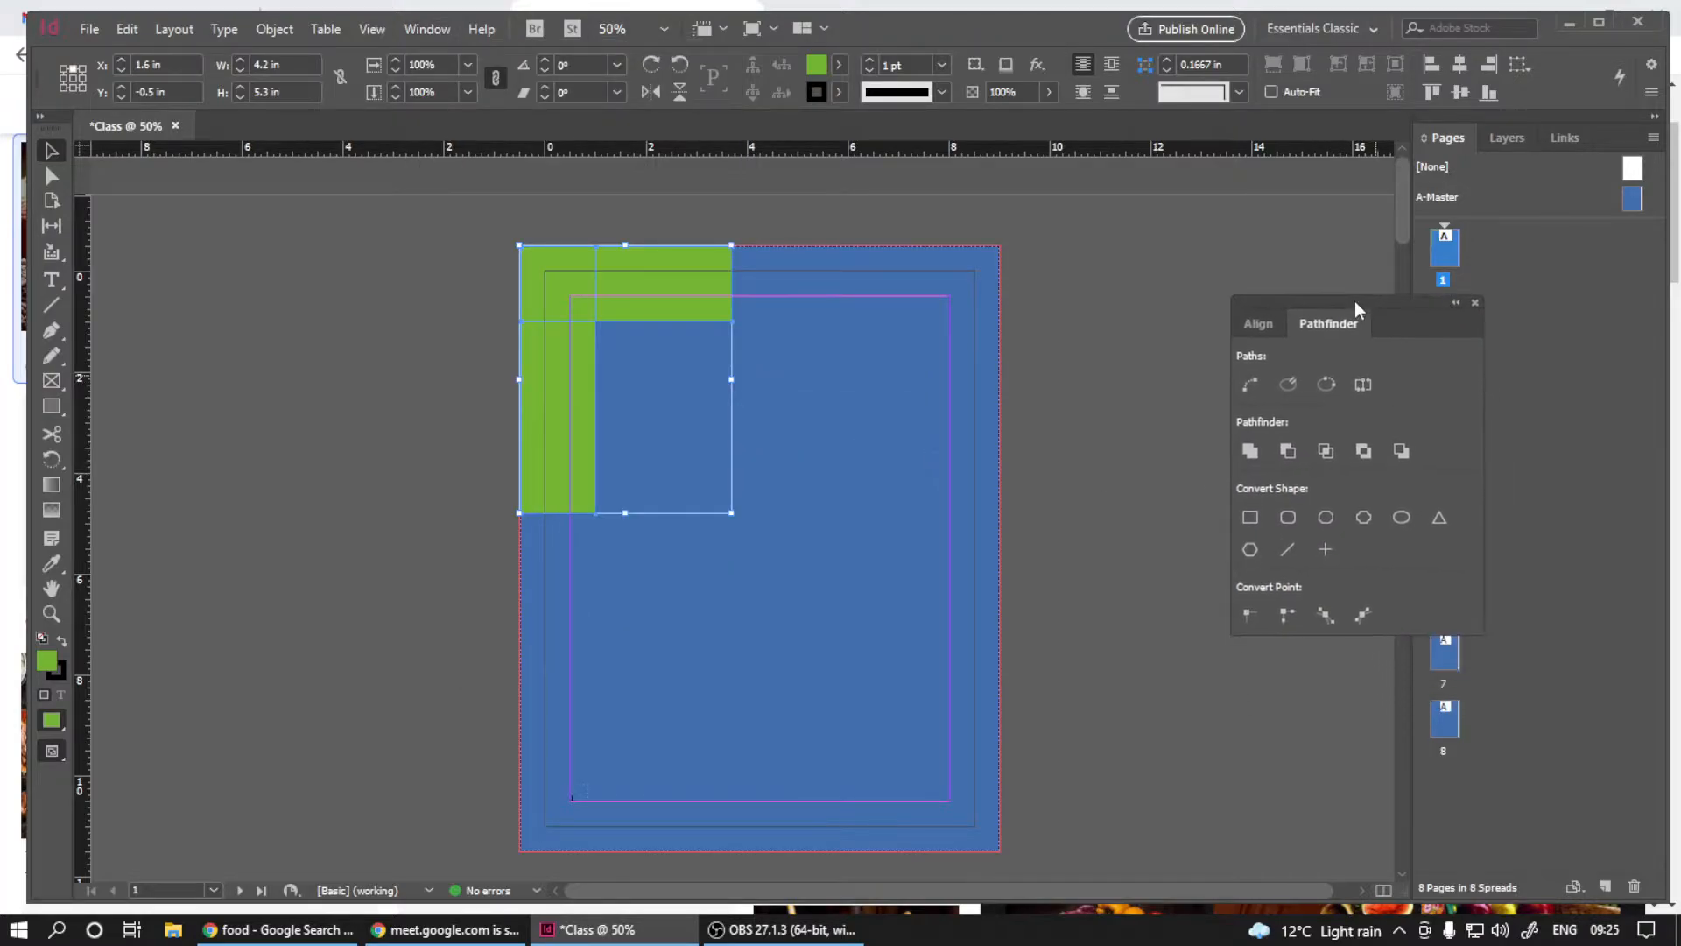
pyautogui.click(1250, 450)
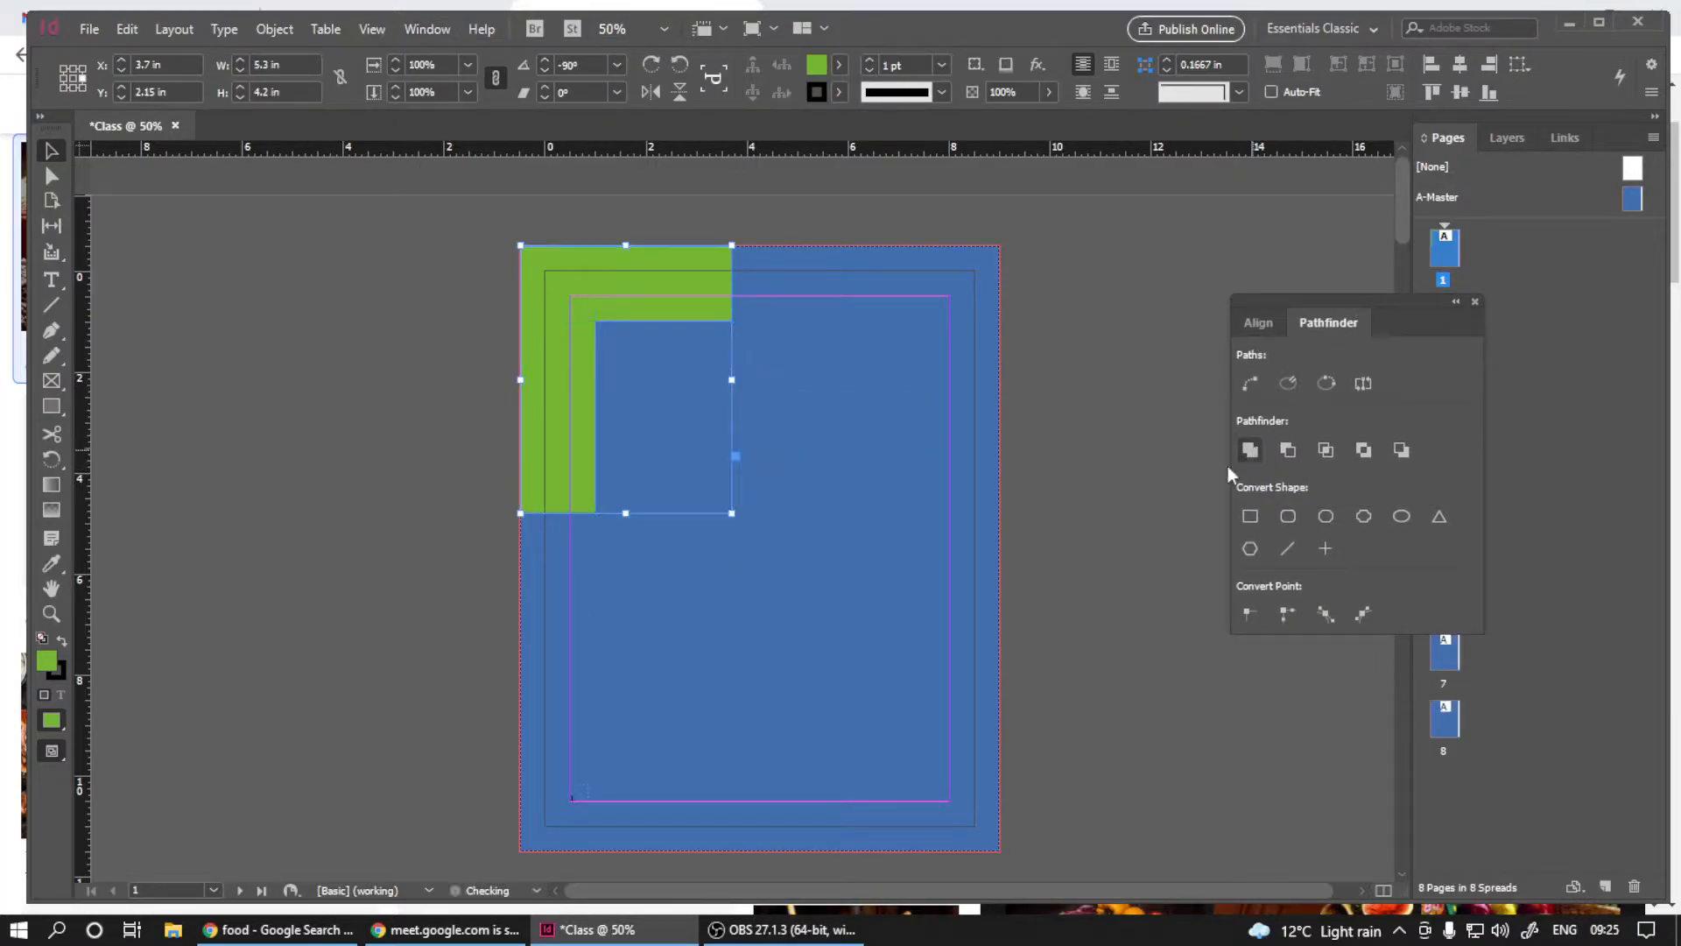
pyautogui.click(347, 564)
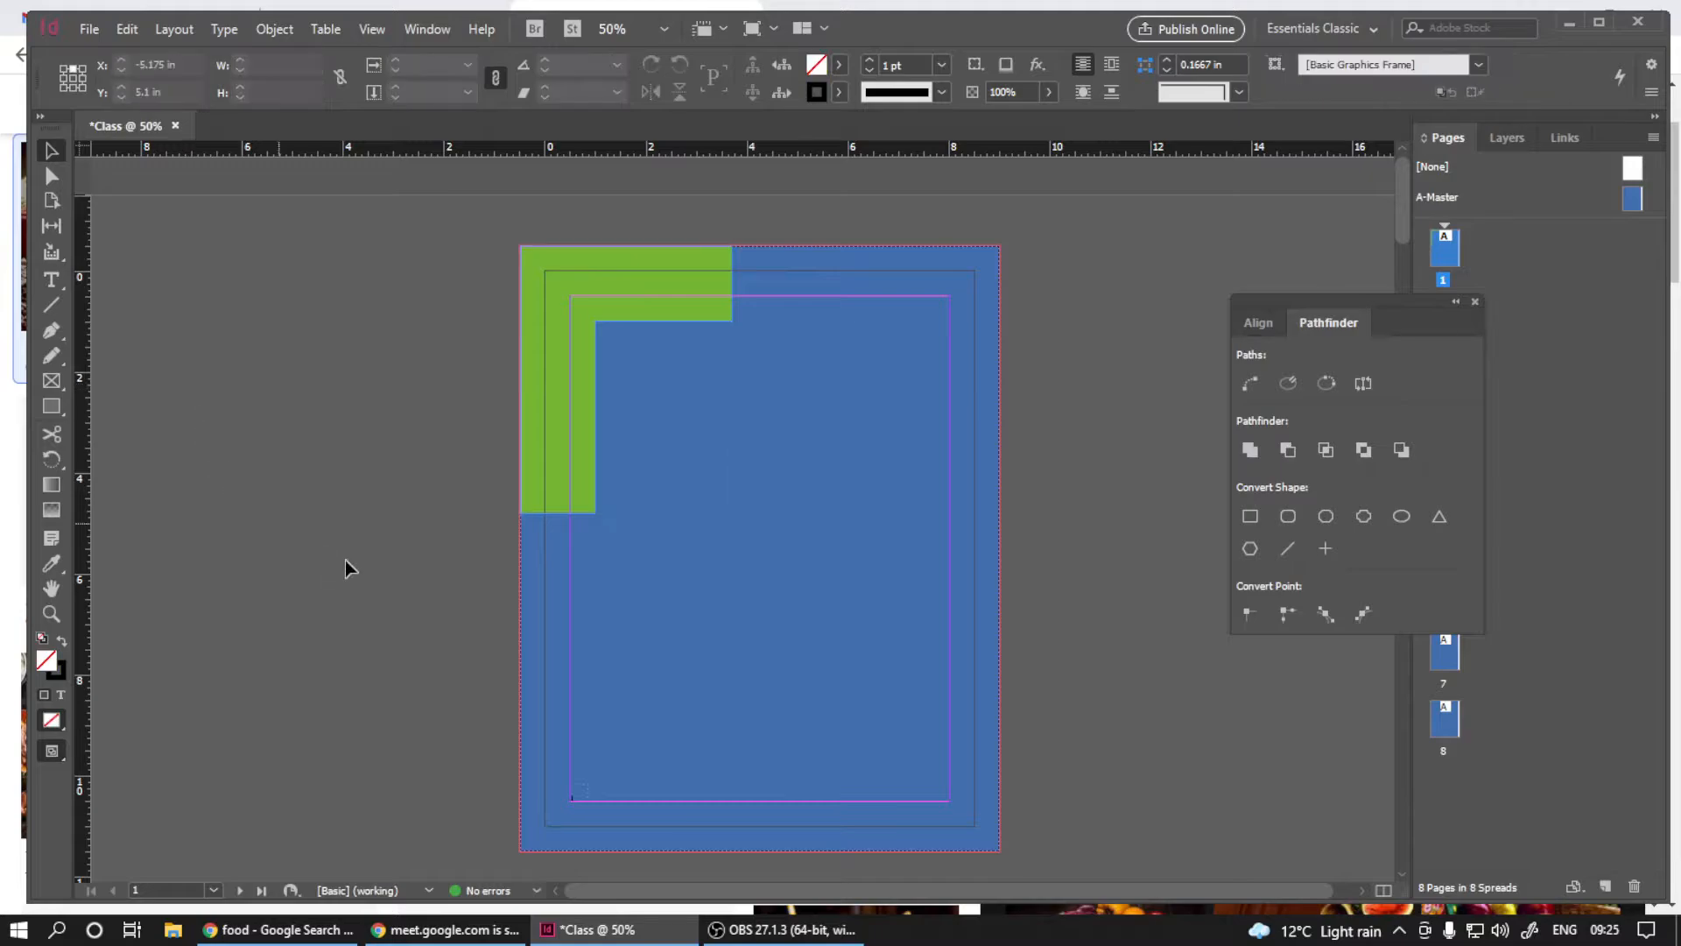
# - Draw a rectangle about 5.3 × 6.825 in from page 1's lower-right bleed corner, up and inward
pyautogui.scroll(-3, 413, 555)
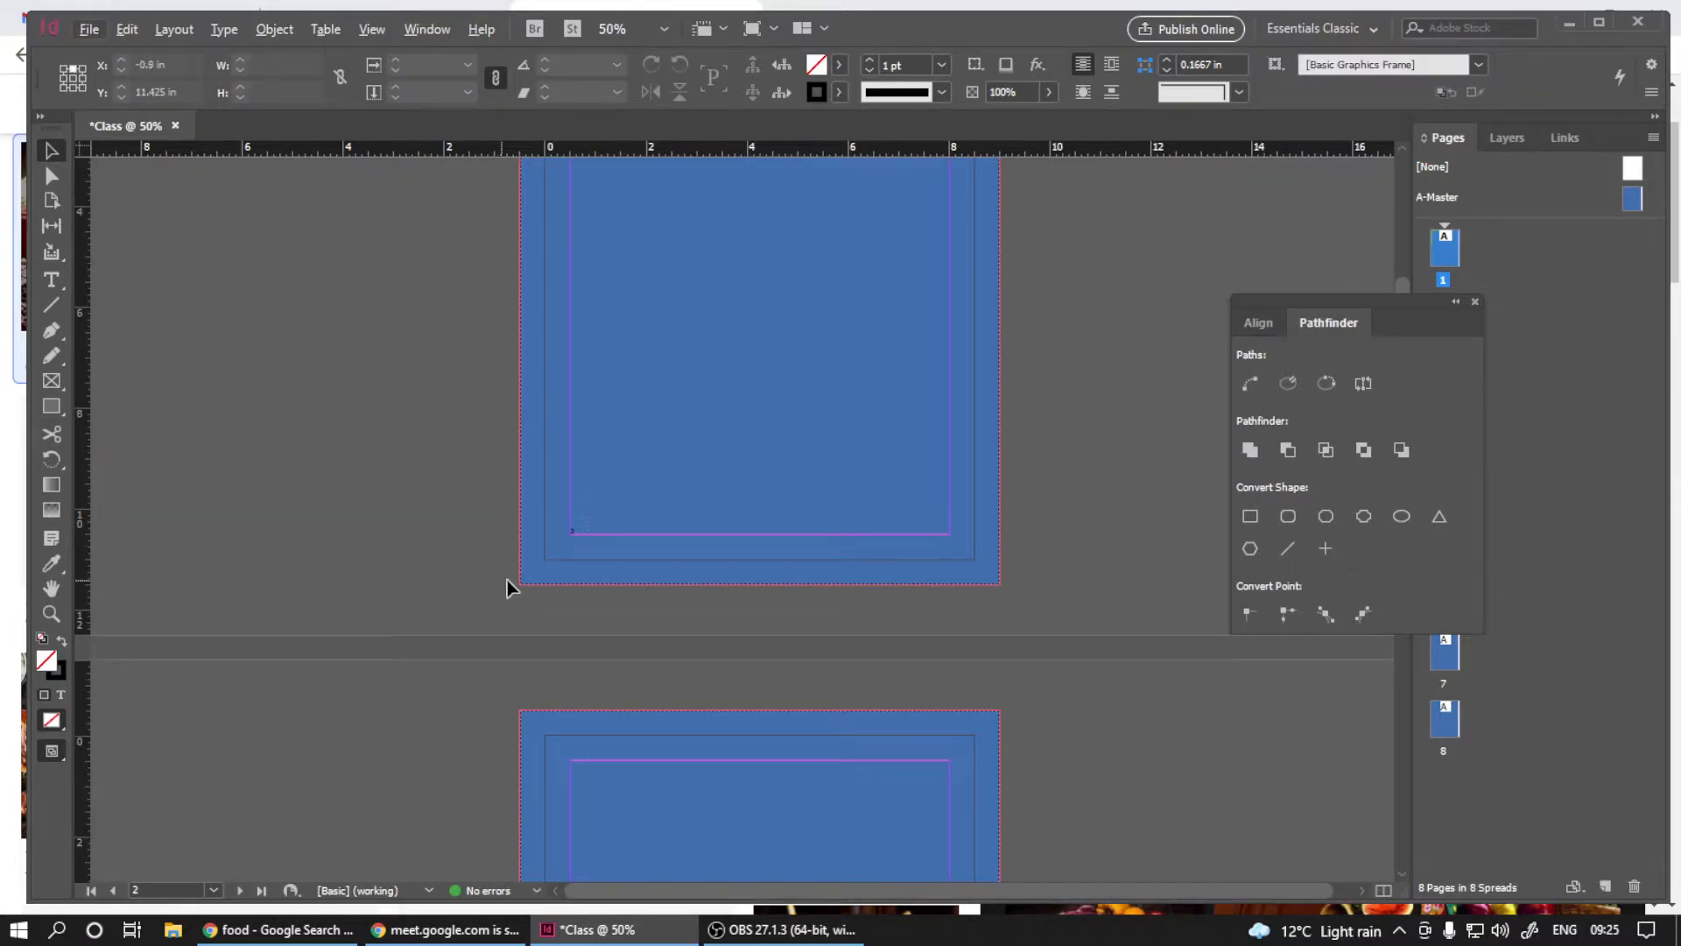
pyautogui.hotkey('ctrl', '-')
pyautogui.scroll(3, 665, 594)
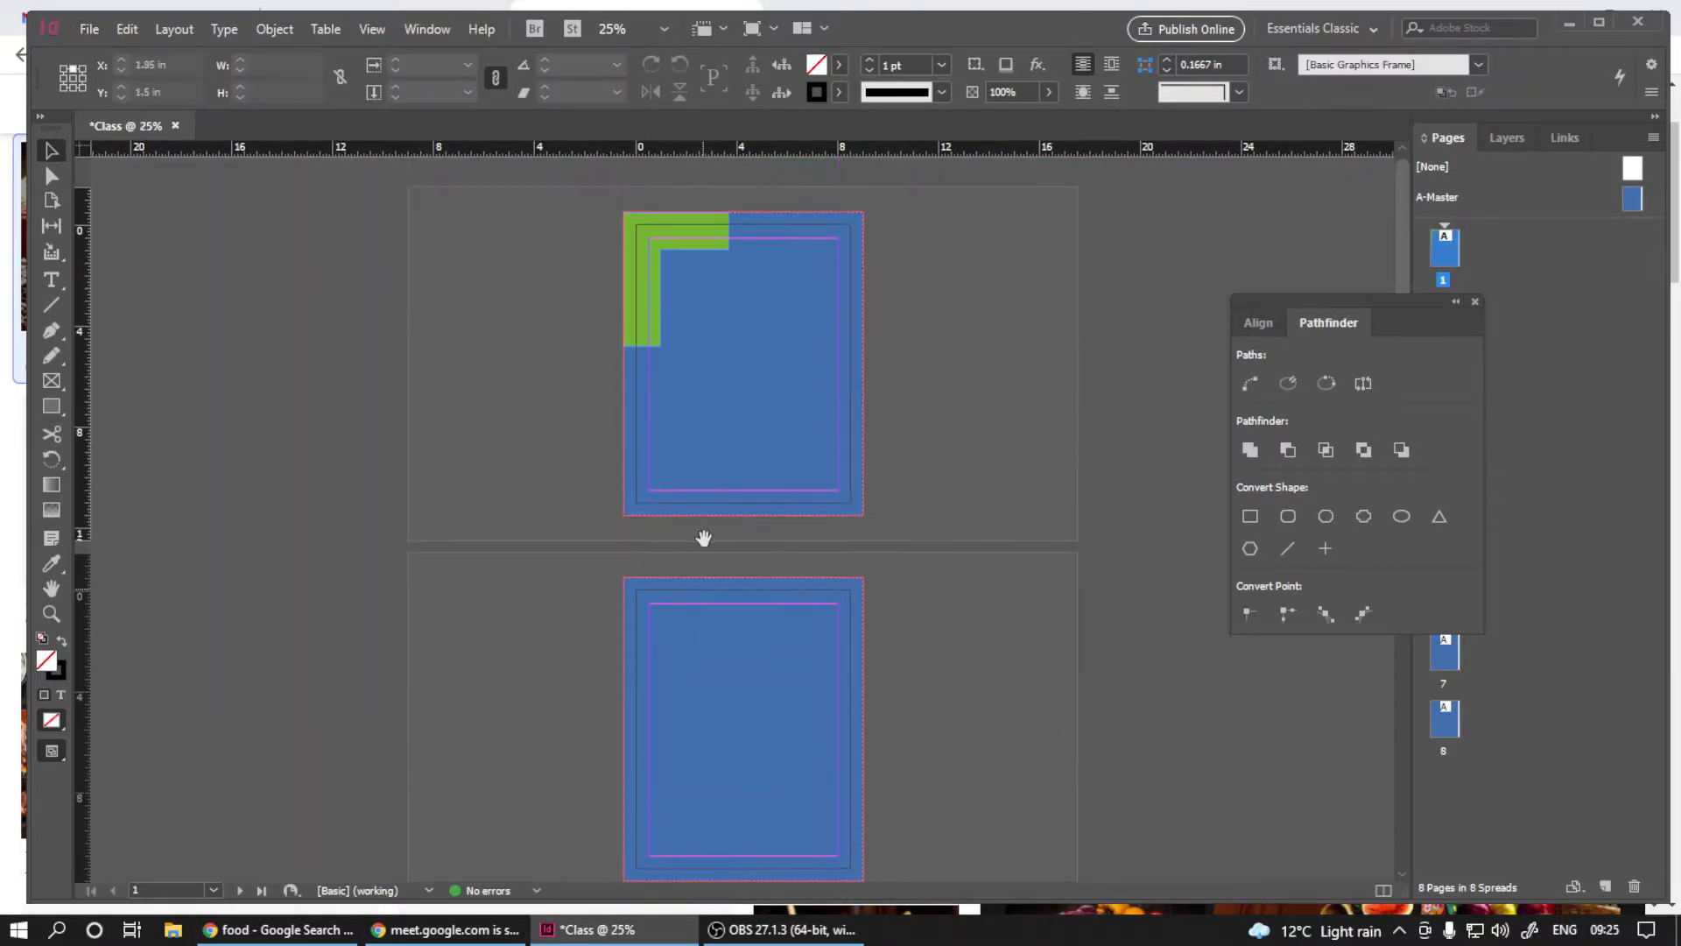
pyautogui.hotkey('ctrl', '=')
pyautogui.scroll(1, 759, 576)
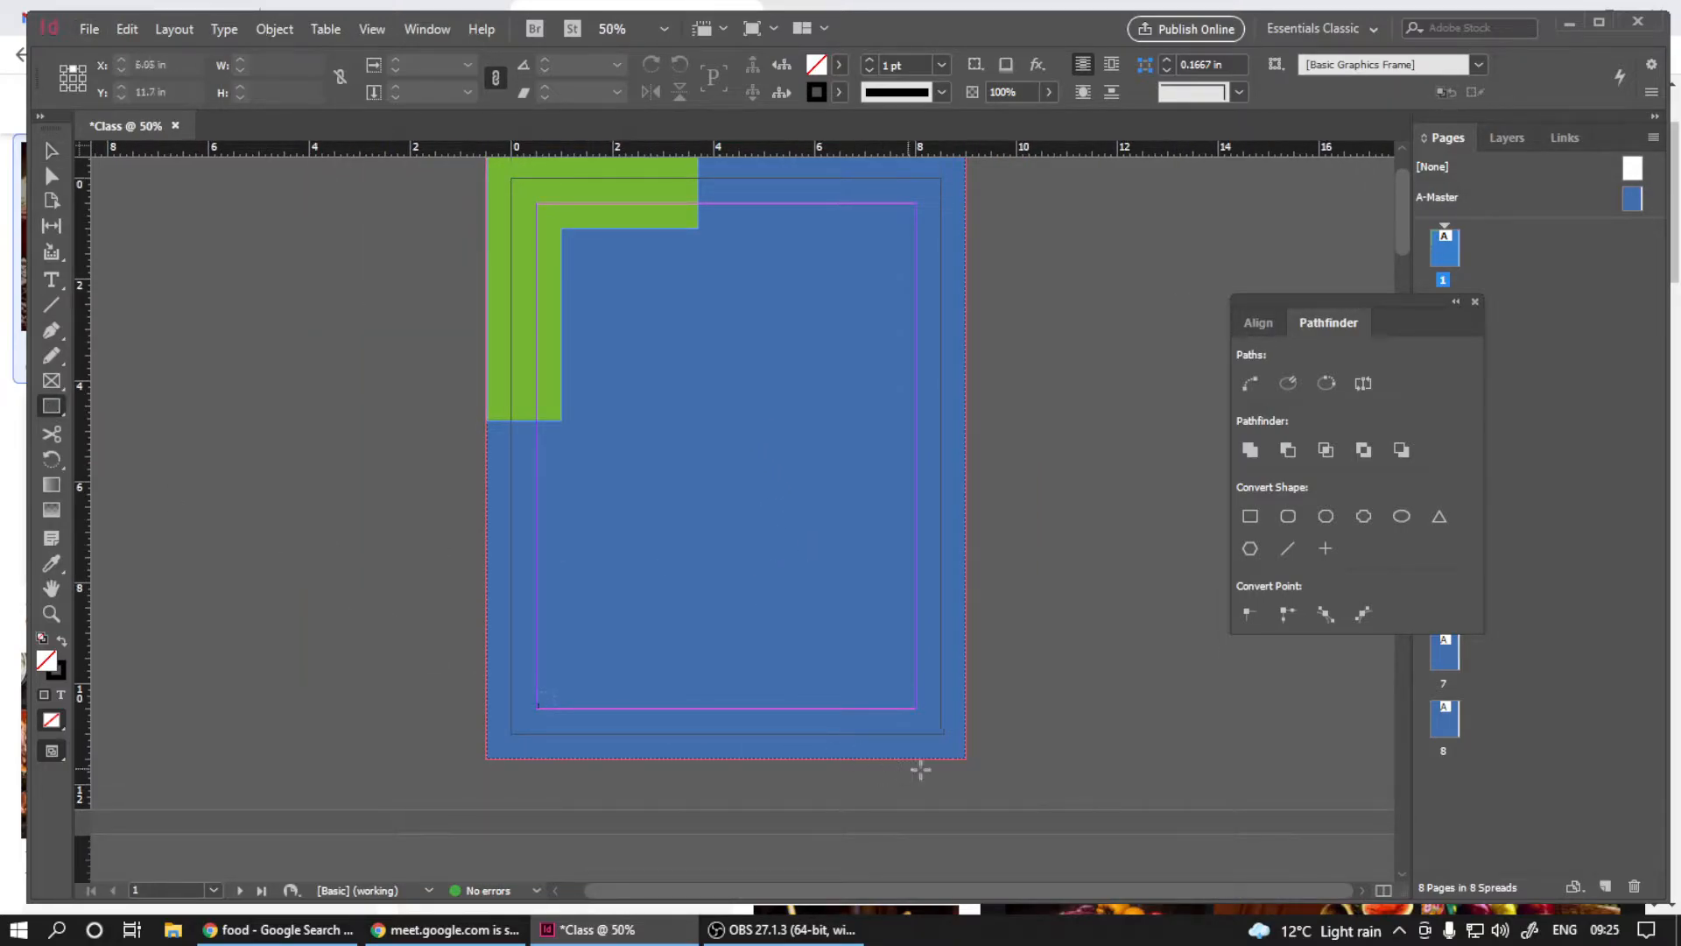
pyautogui.moveTo(965, 759); pyautogui.dragTo(698, 414)
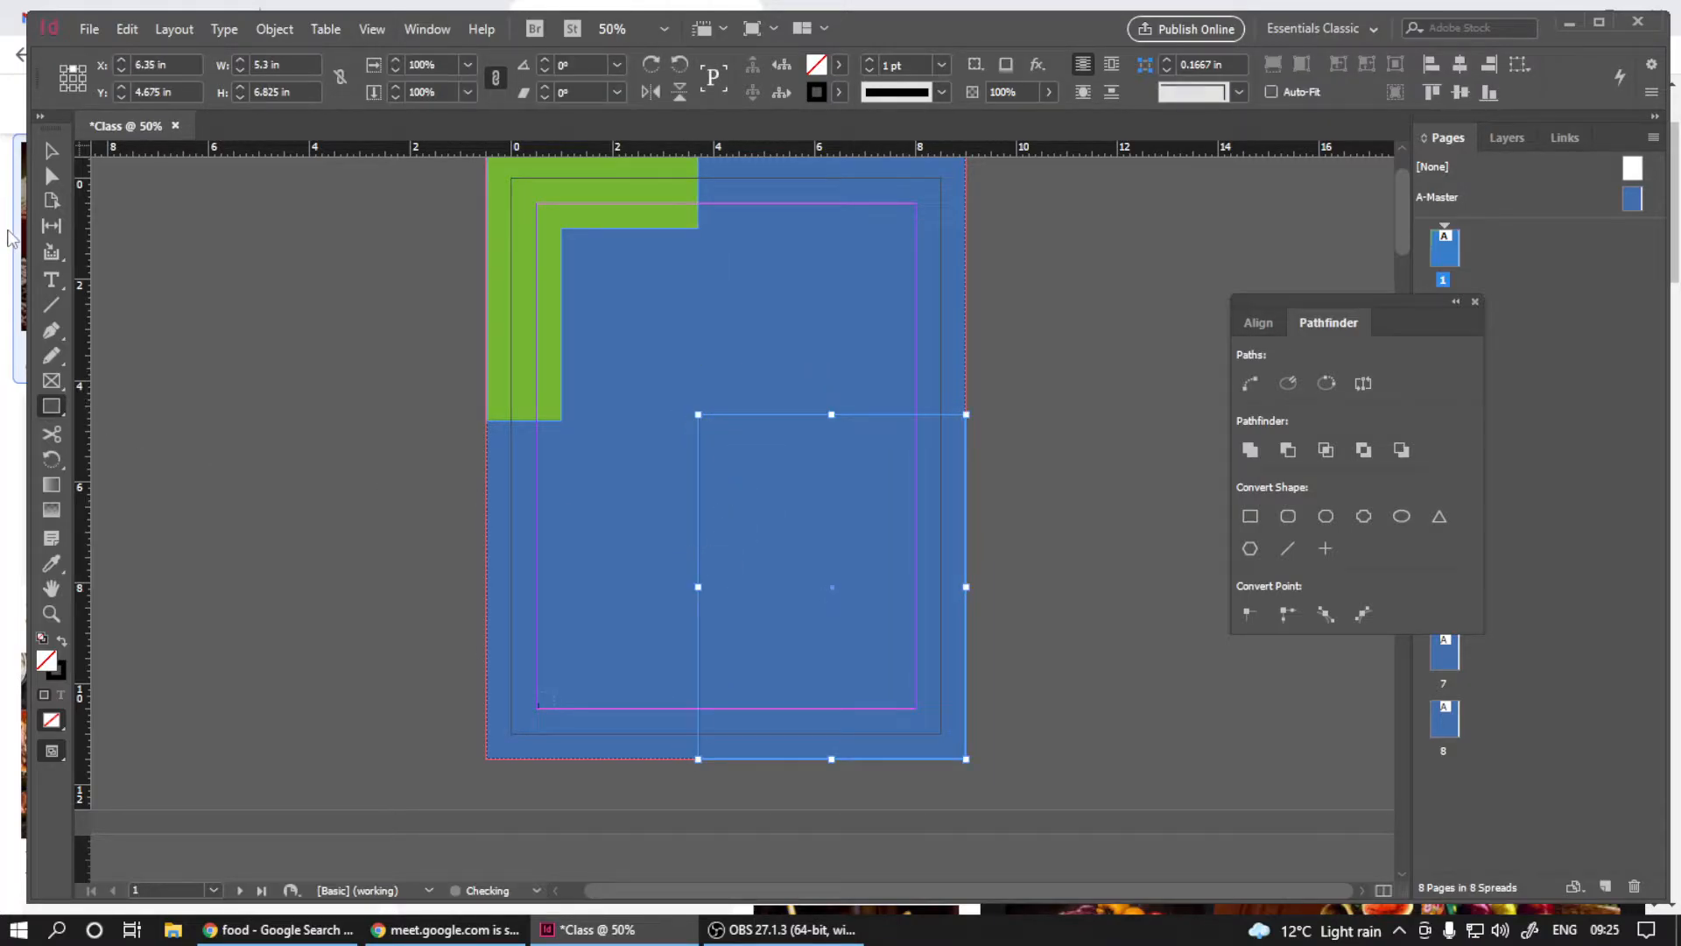
# - Fill the rectangle in page 1's lower-right corner with light blue
pyautogui.click(50, 151)
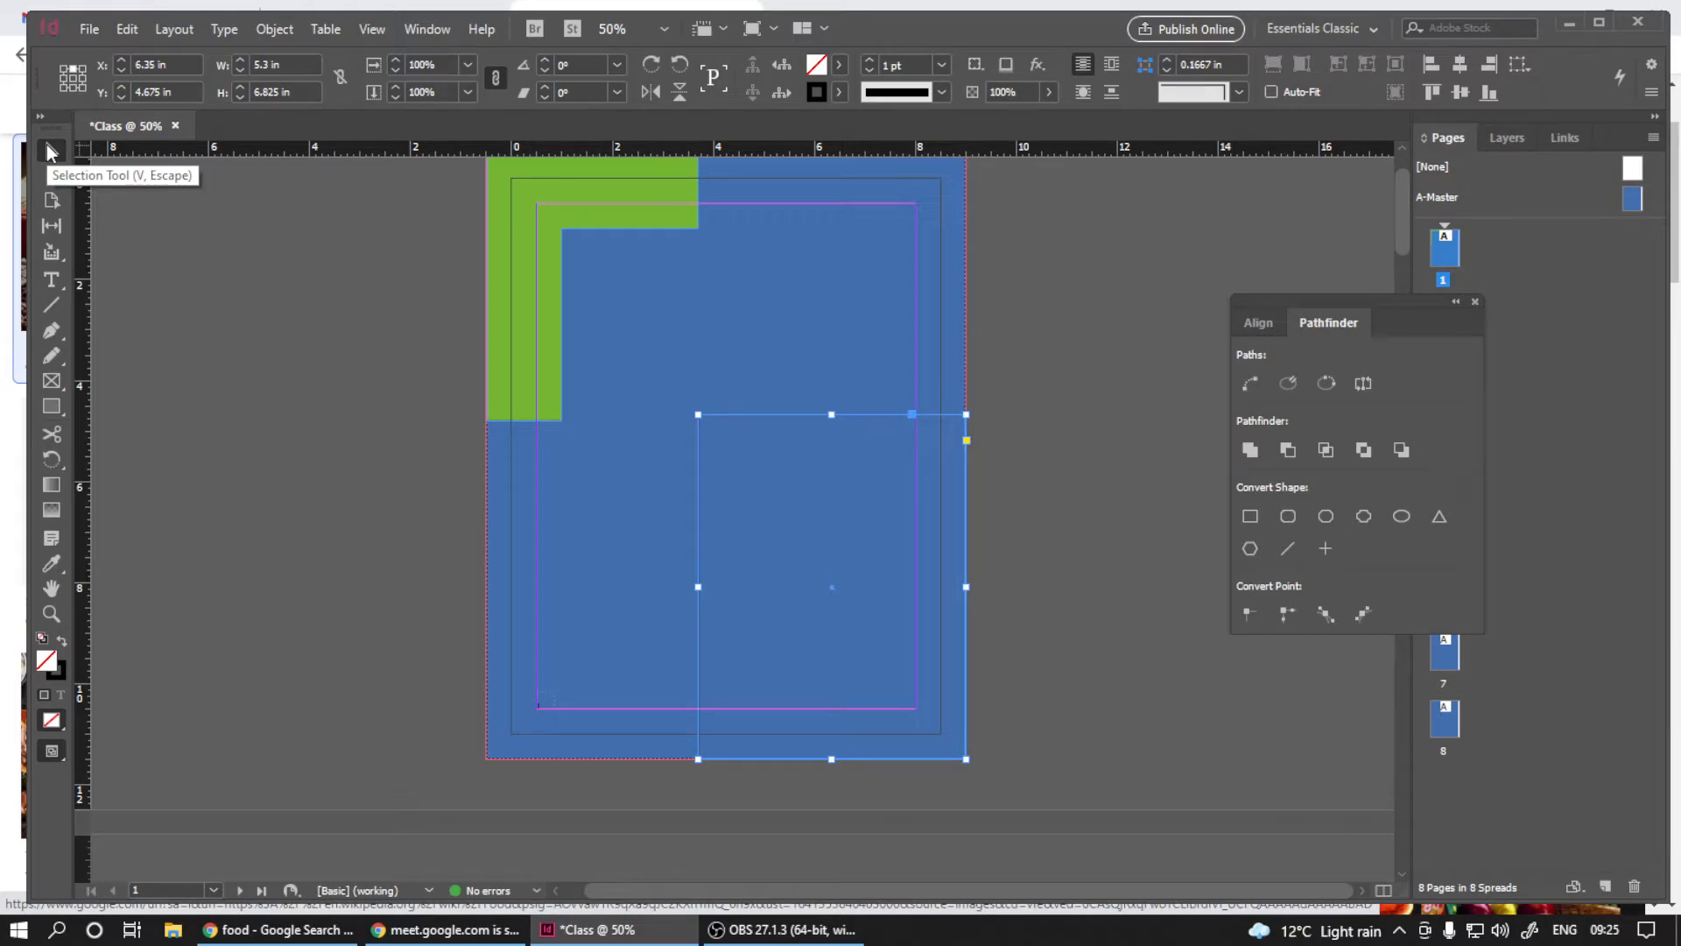
pyautogui.doubleClick(47, 660)
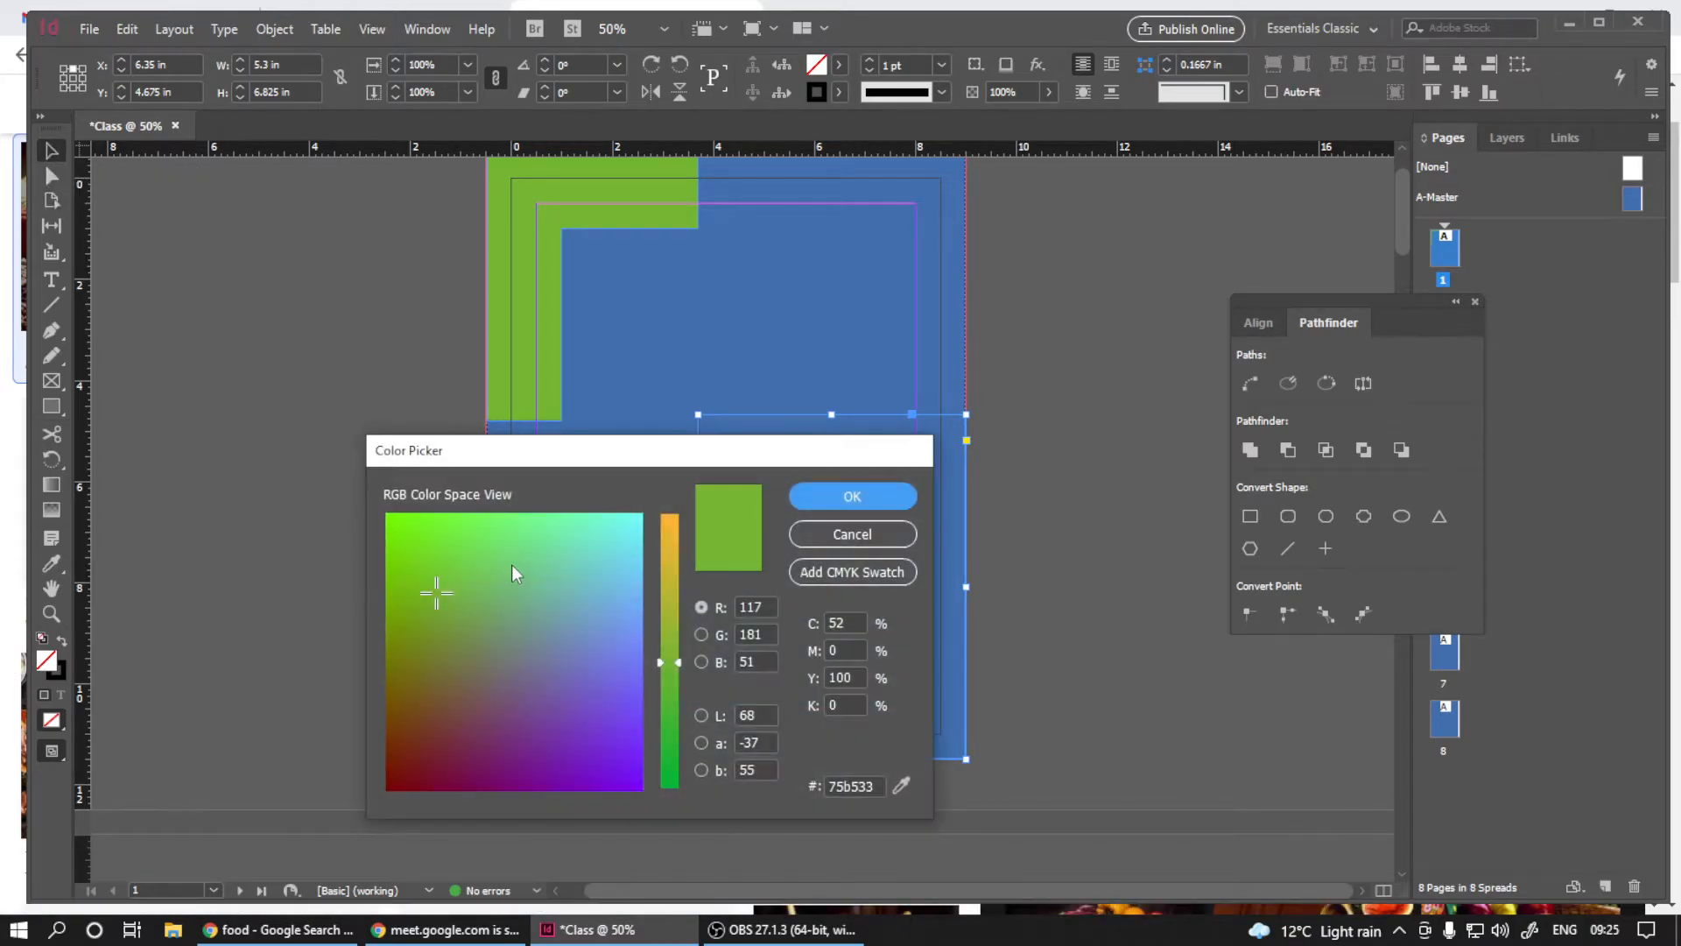
pyautogui.click(433, 536)
pyautogui.click(601, 545)
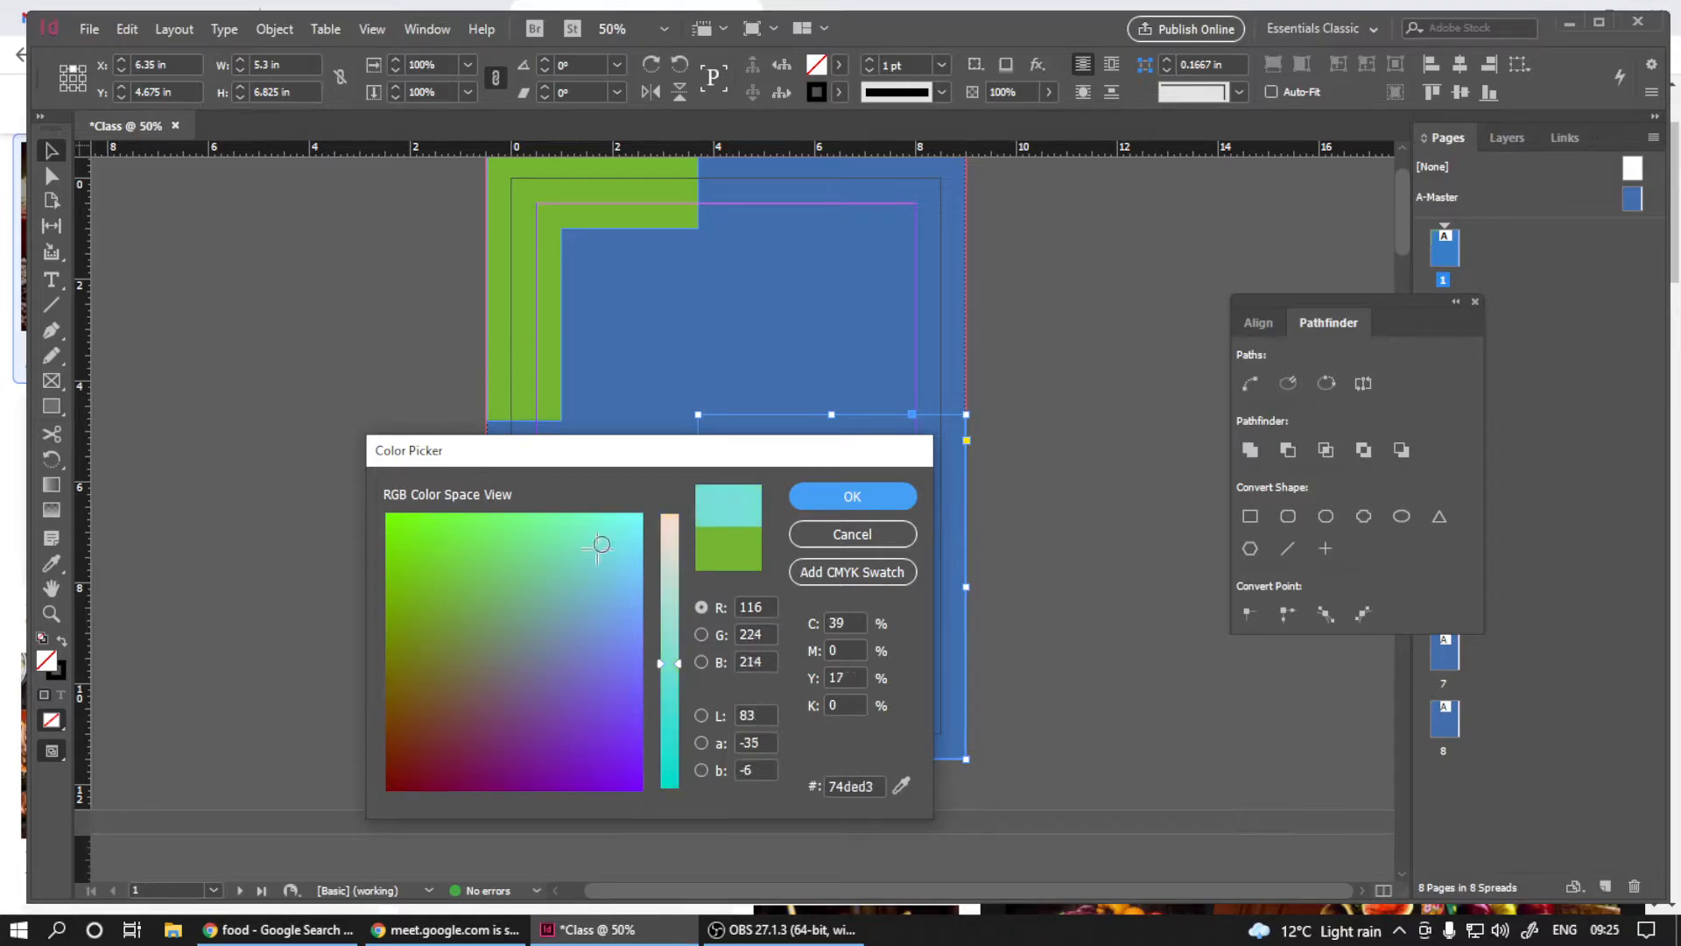
pyautogui.click(631, 526)
pyautogui.click(874, 497)
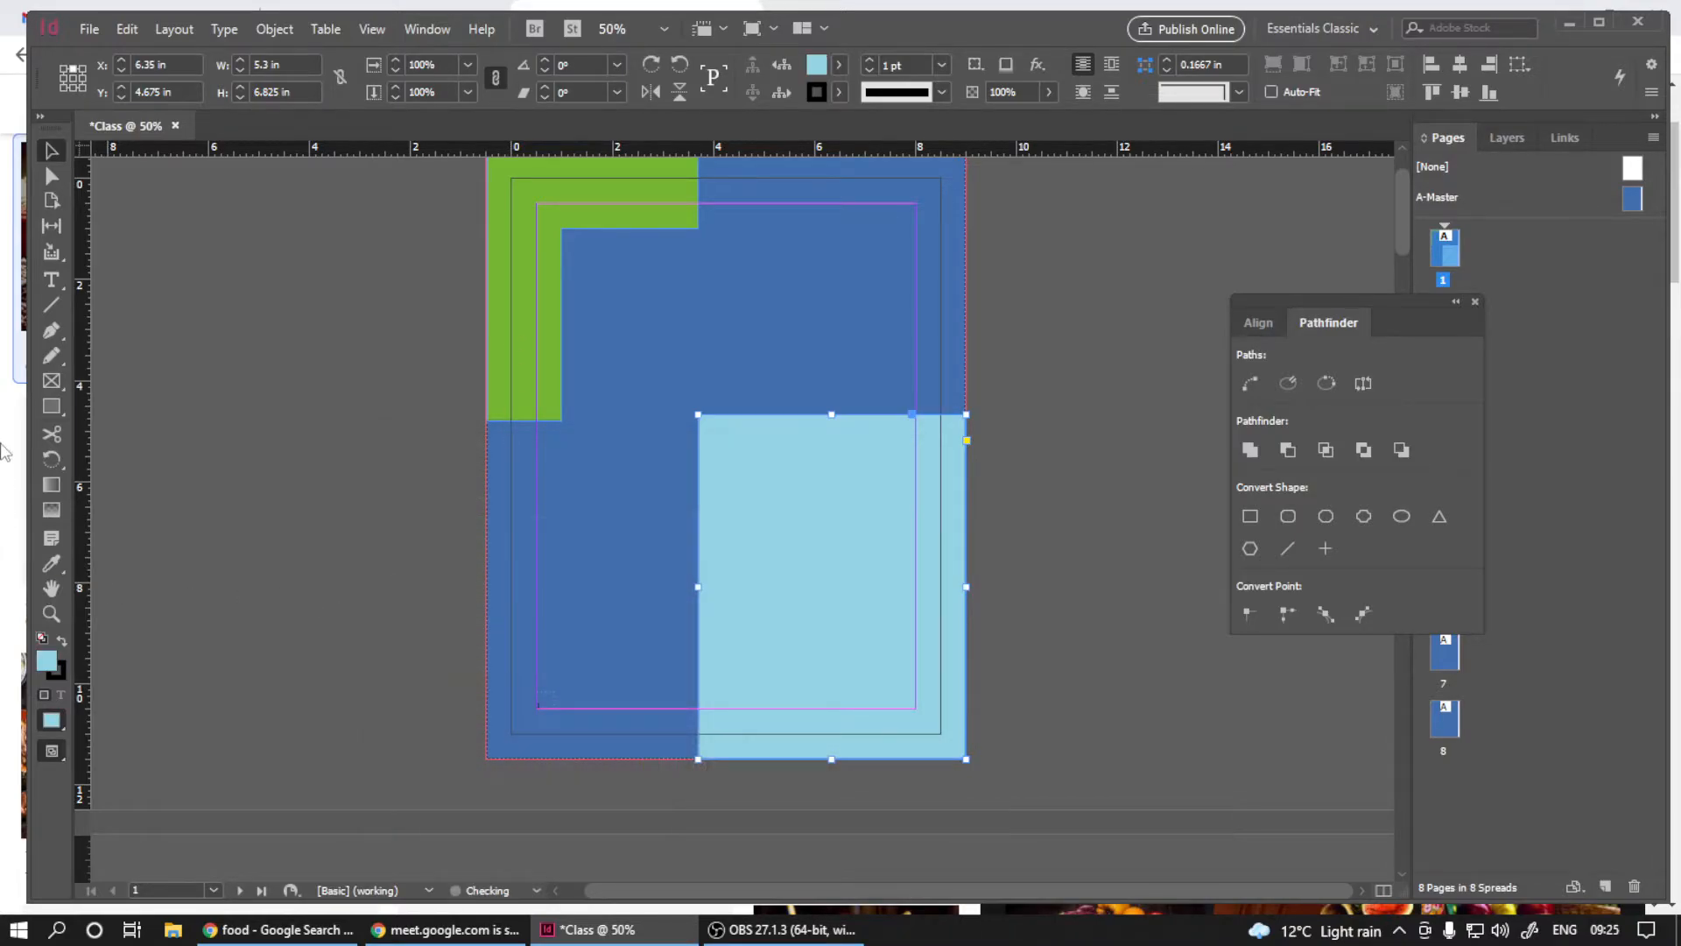
pyautogui.click(124, 324)
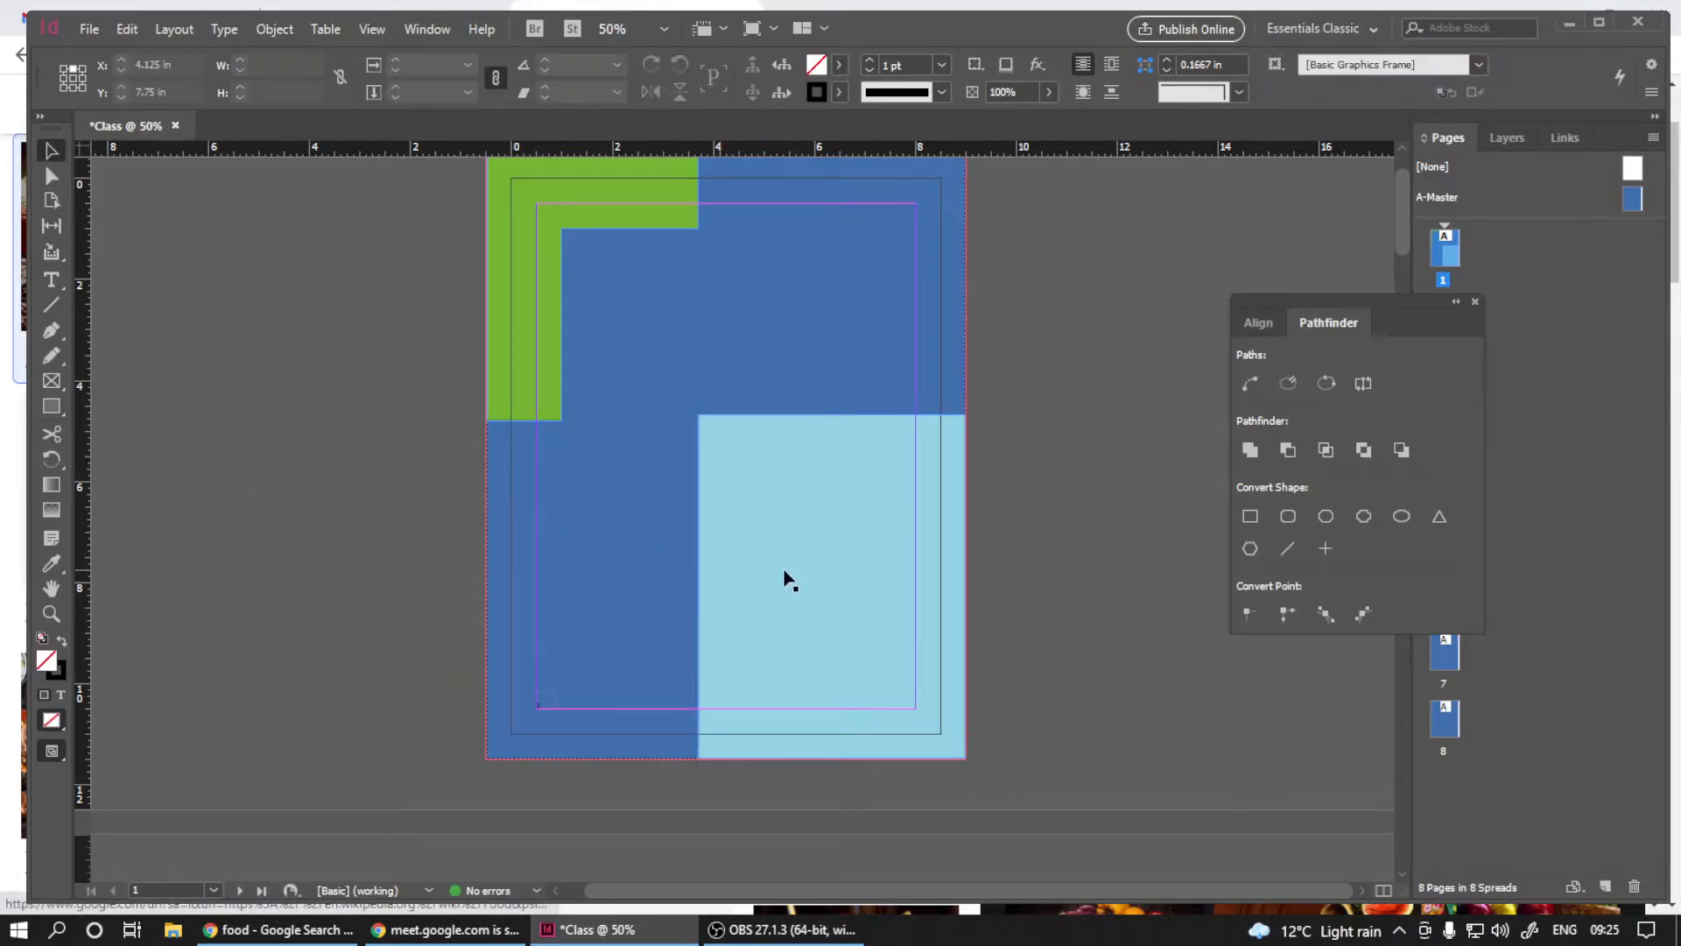
# - Move the light-blue rectangle's upper-left anchor point inward to about X 5.5 in, Y 7.25 in, giving the shape slanted edges
pyautogui.click(788, 578)
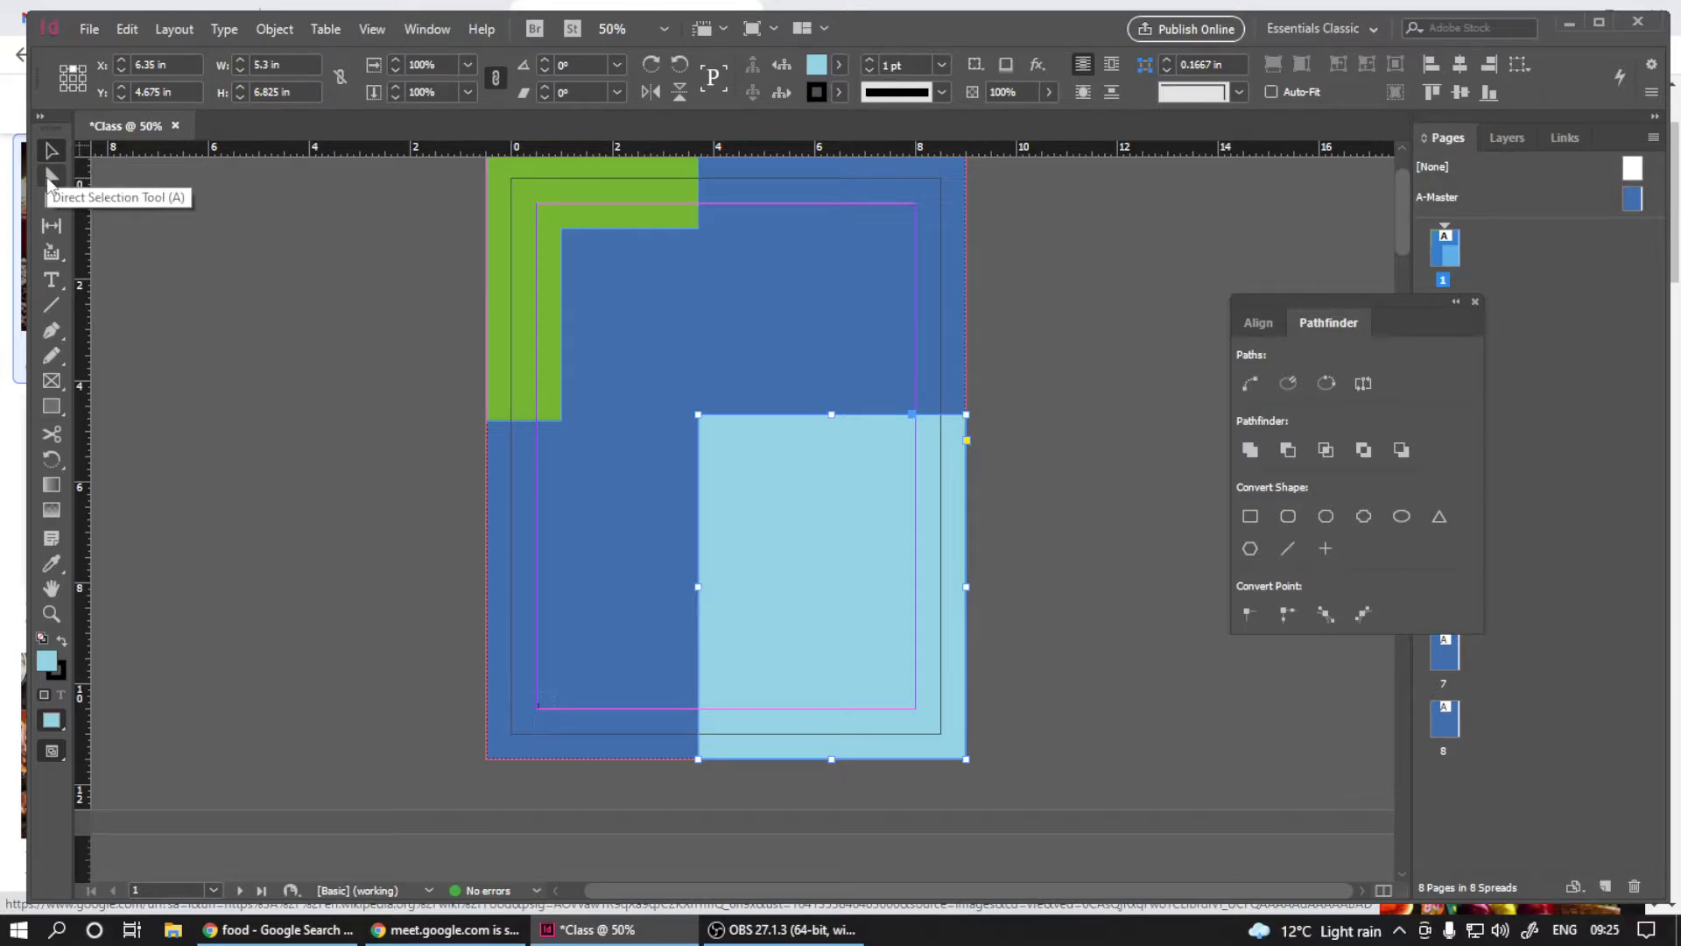
pyautogui.click(50, 179)
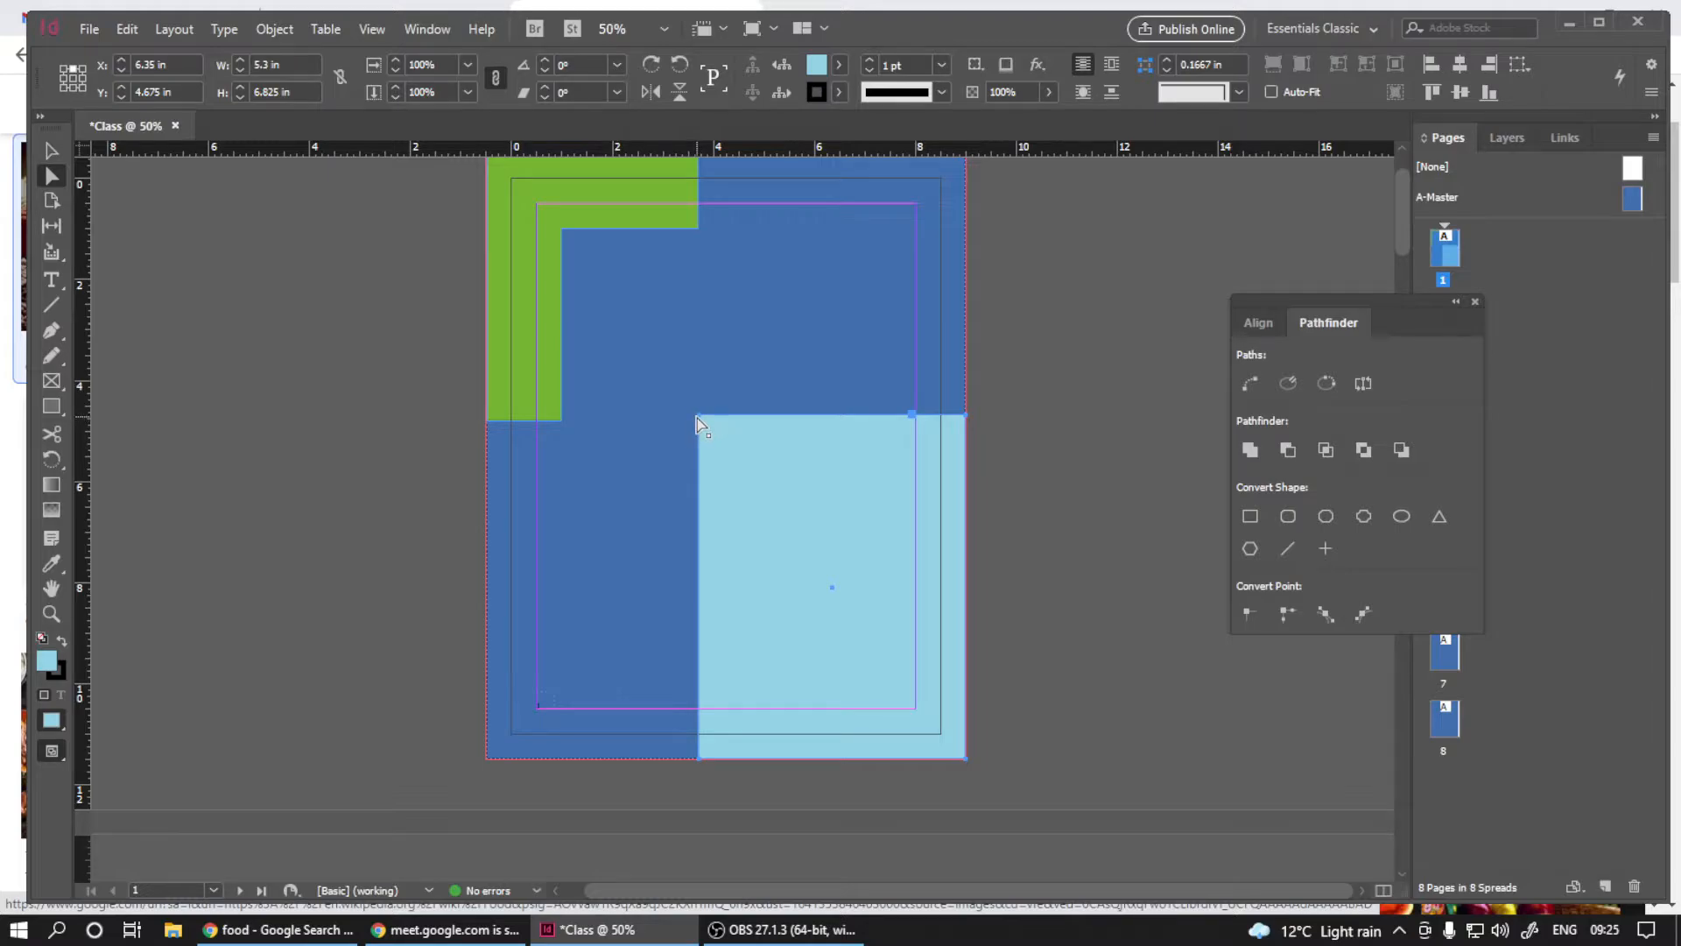
pyautogui.moveTo(698, 422); pyautogui.dragTo(754, 505)
pyautogui.hotkey('ctrl', 'z')
pyautogui.moveTo(672, 398); pyautogui.dragTo(790, 544)
pyautogui.scroll(-3, 548, 599)
pyautogui.click(52, 150)
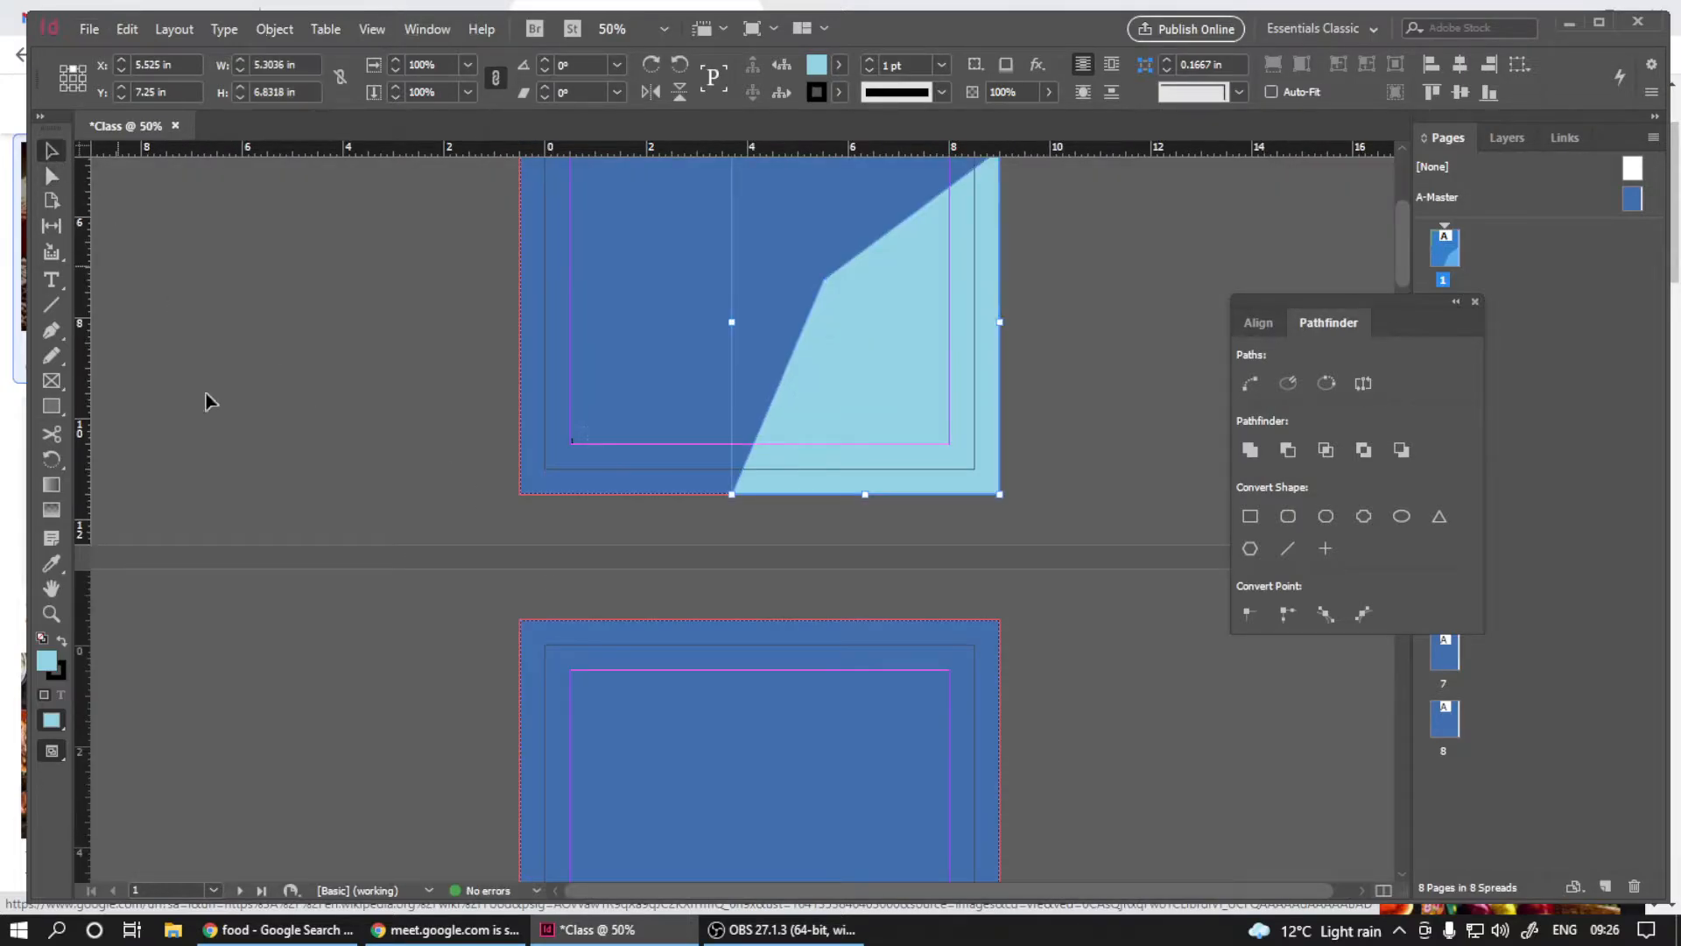
pyautogui.click(207, 402)
pyautogui.hotkey('ctrl', '-')
pyautogui.hotkey('ctrl', '=')
pyautogui.moveTo(456, 383); pyautogui.dragTo(447, 659)
pyautogui.moveTo(416, 525); pyautogui.dragTo(412, 636)
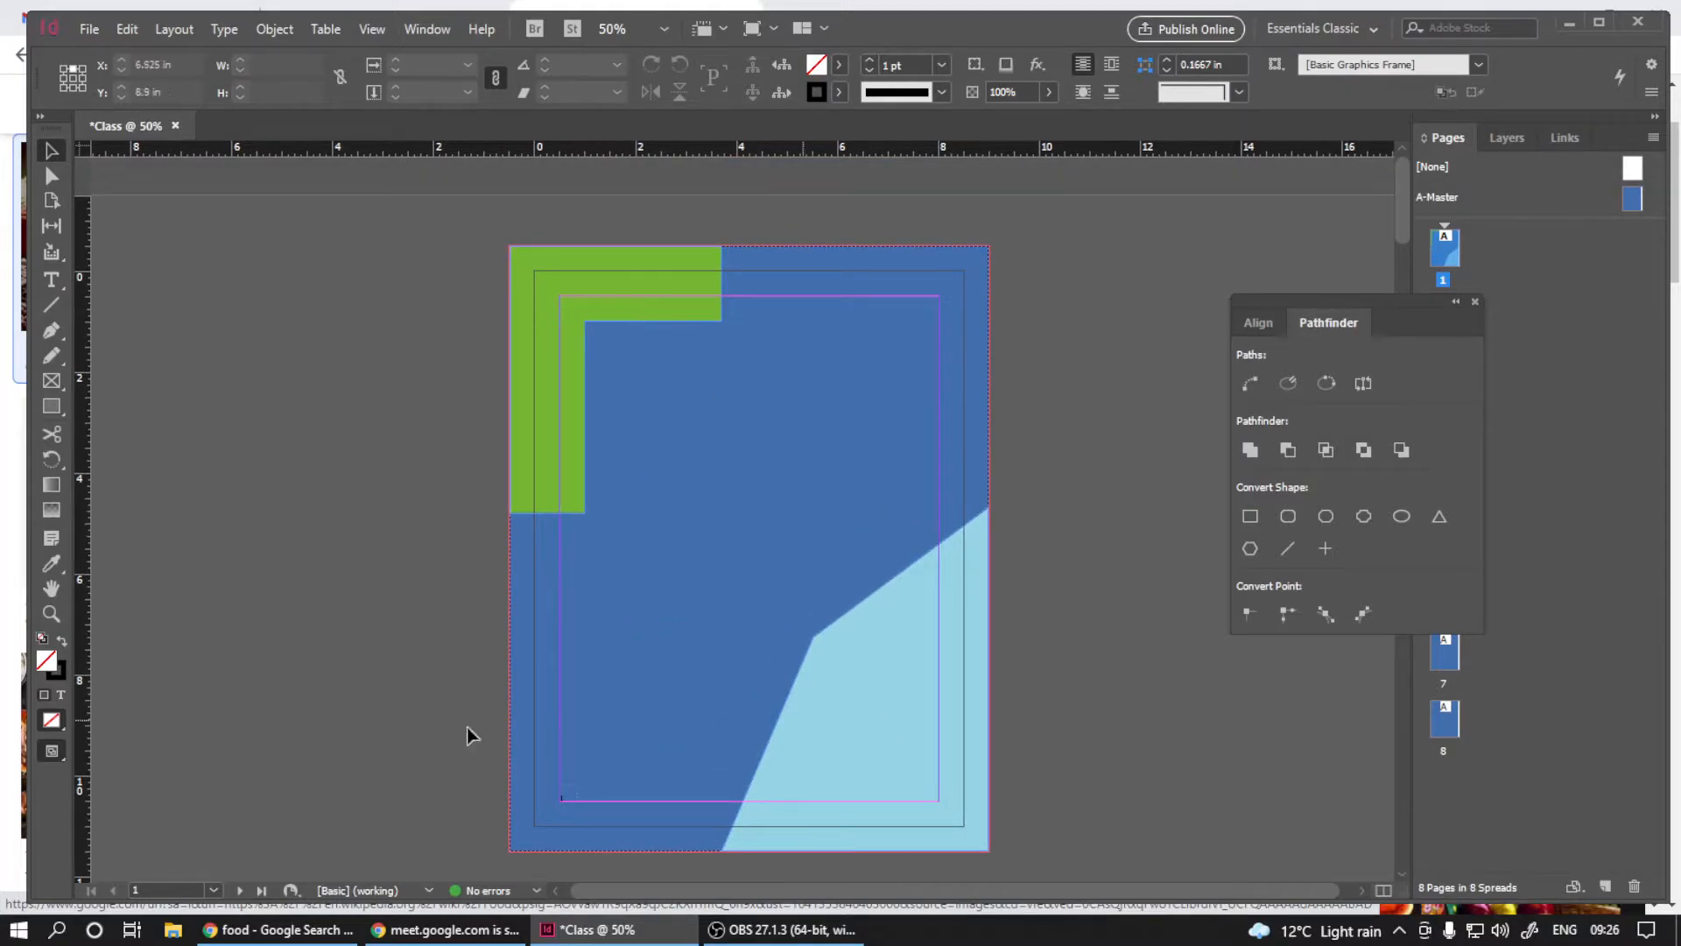
# - Switch to Chrome and search Google for "photography" in a new tab
pyautogui.click(324, 931)
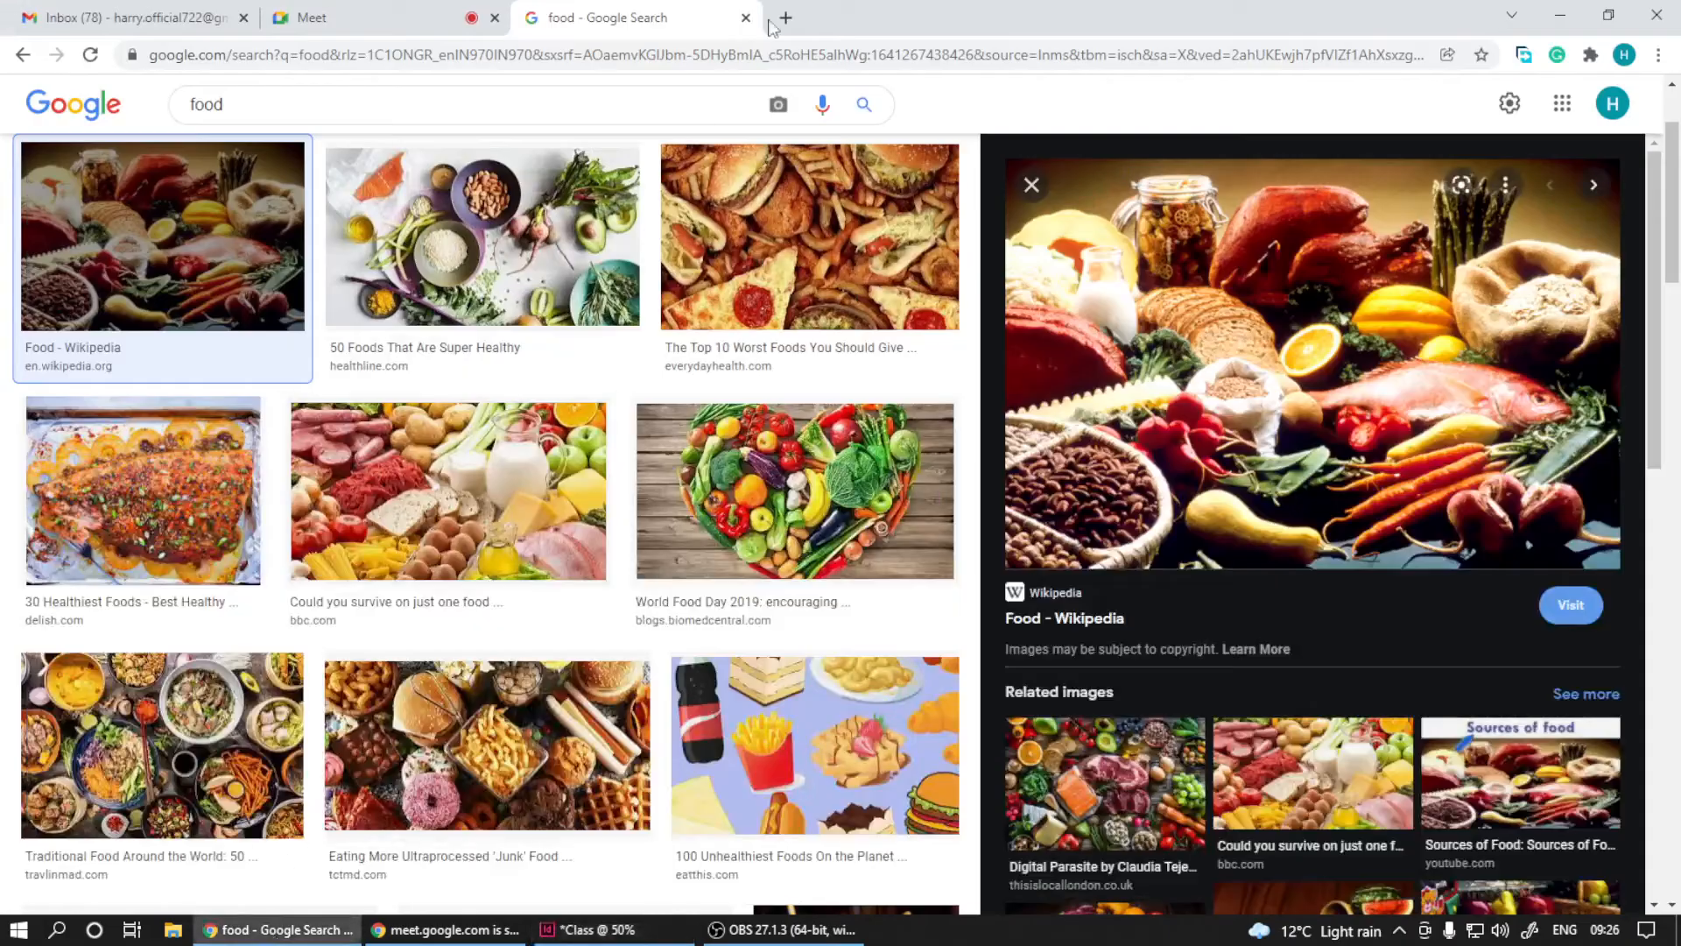
pyautogui.click(786, 19)
pyautogui.click(636, 395)
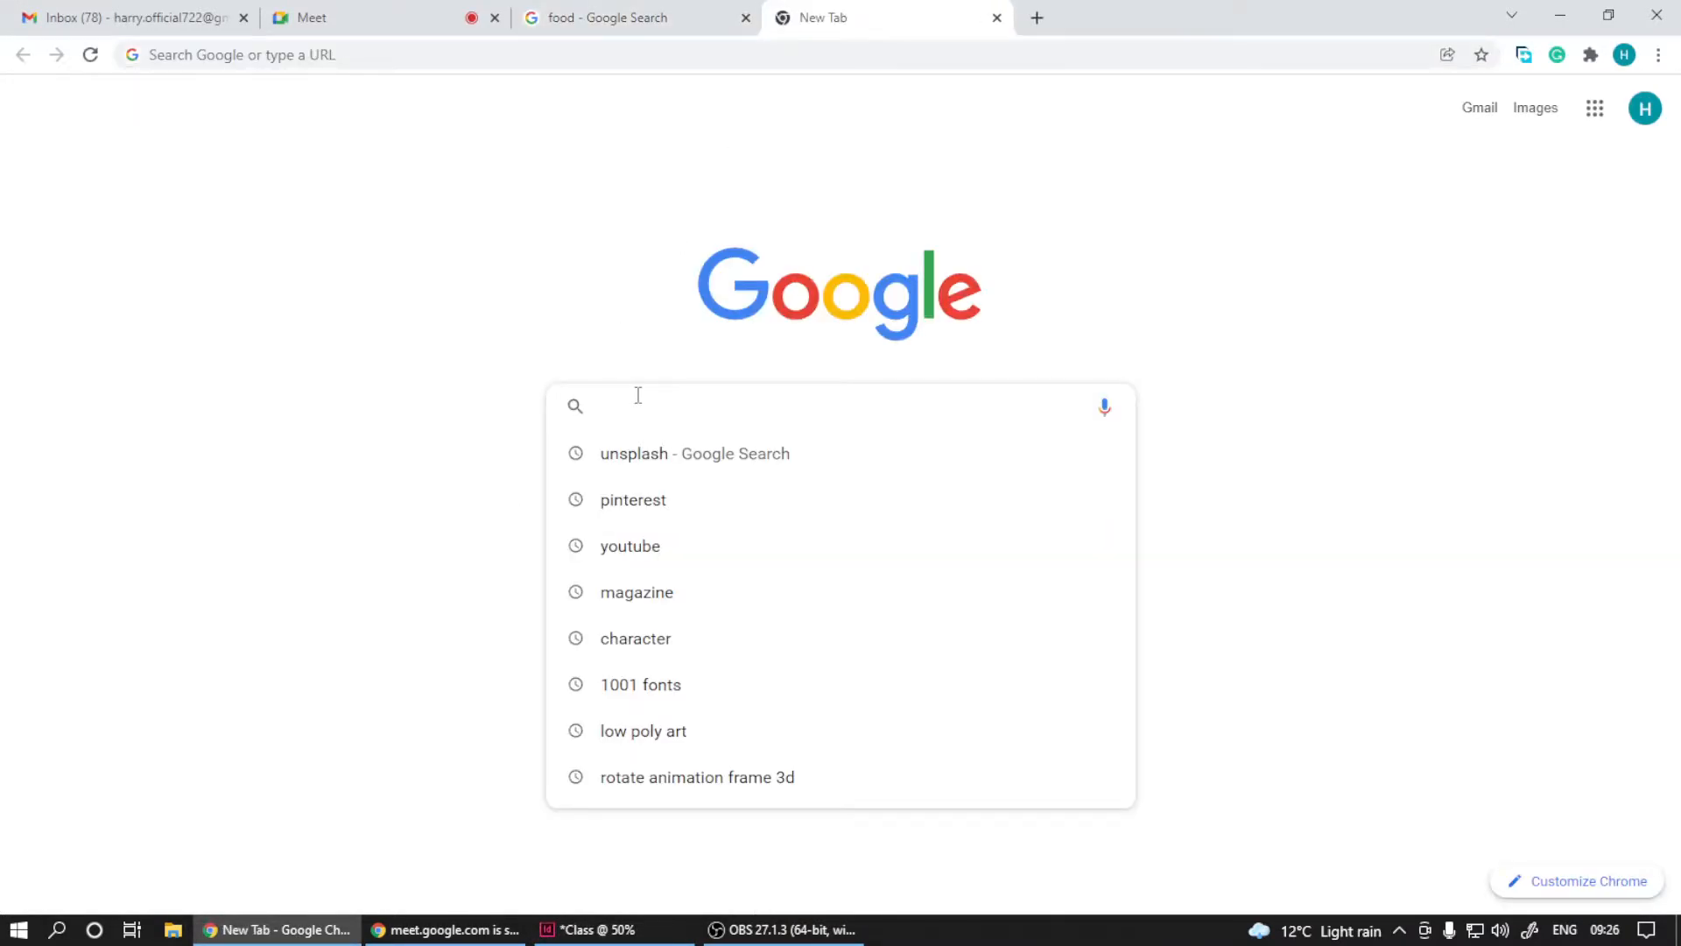
pyautogui.write('ph')
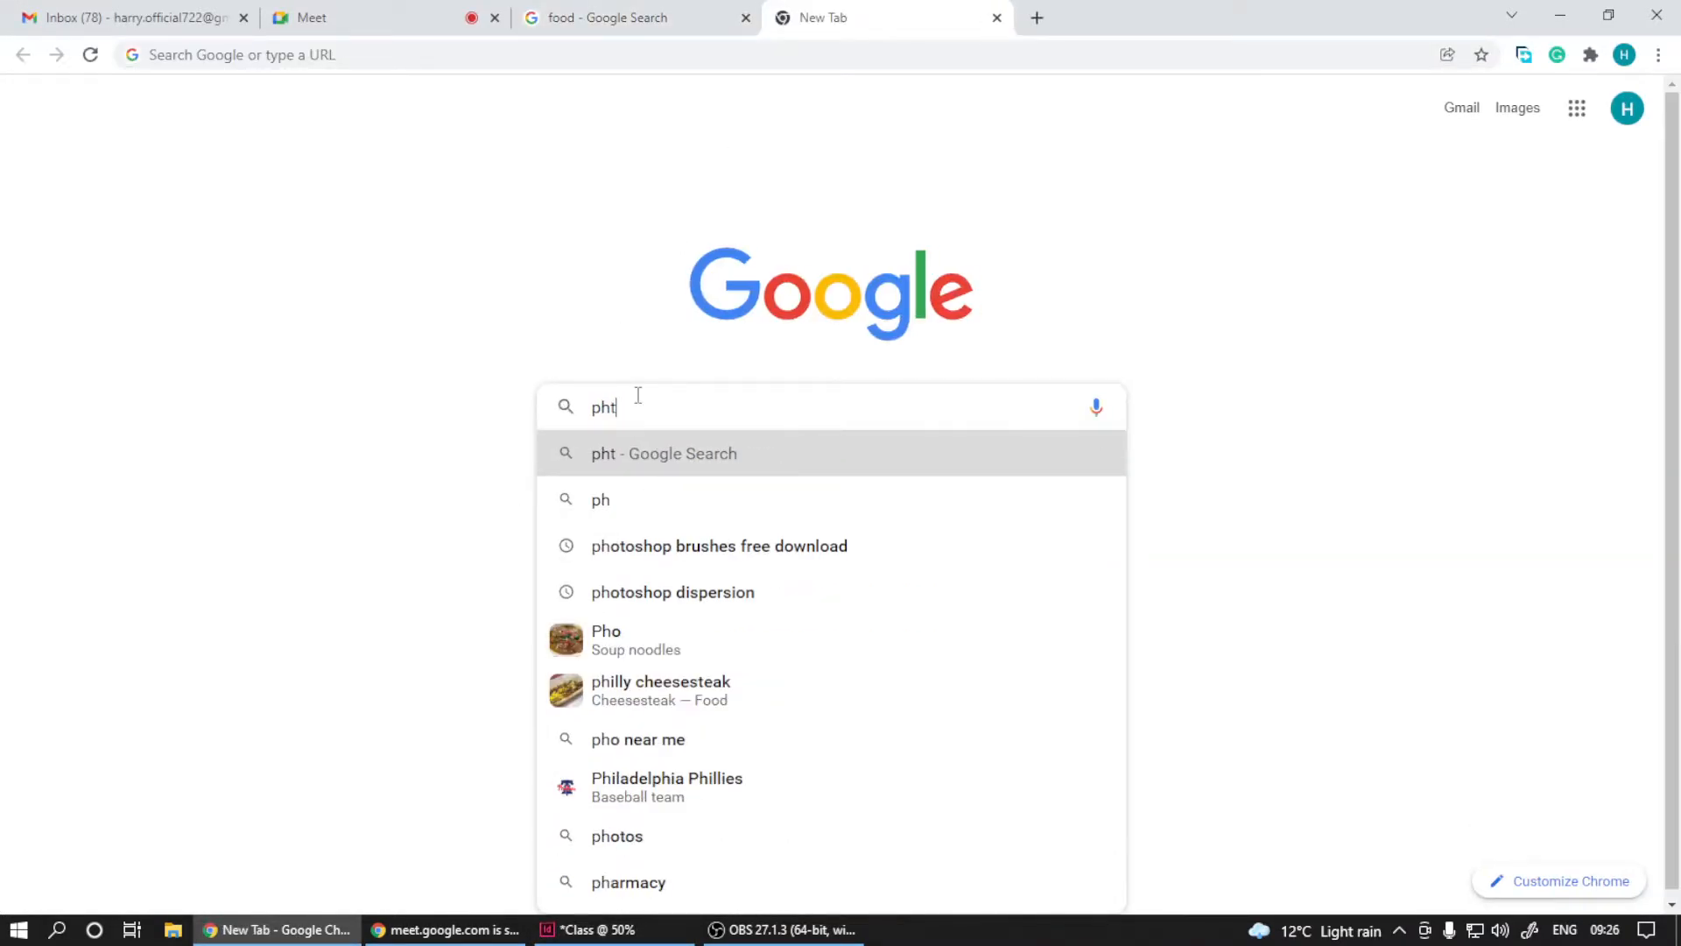
pyautogui.write('oto')
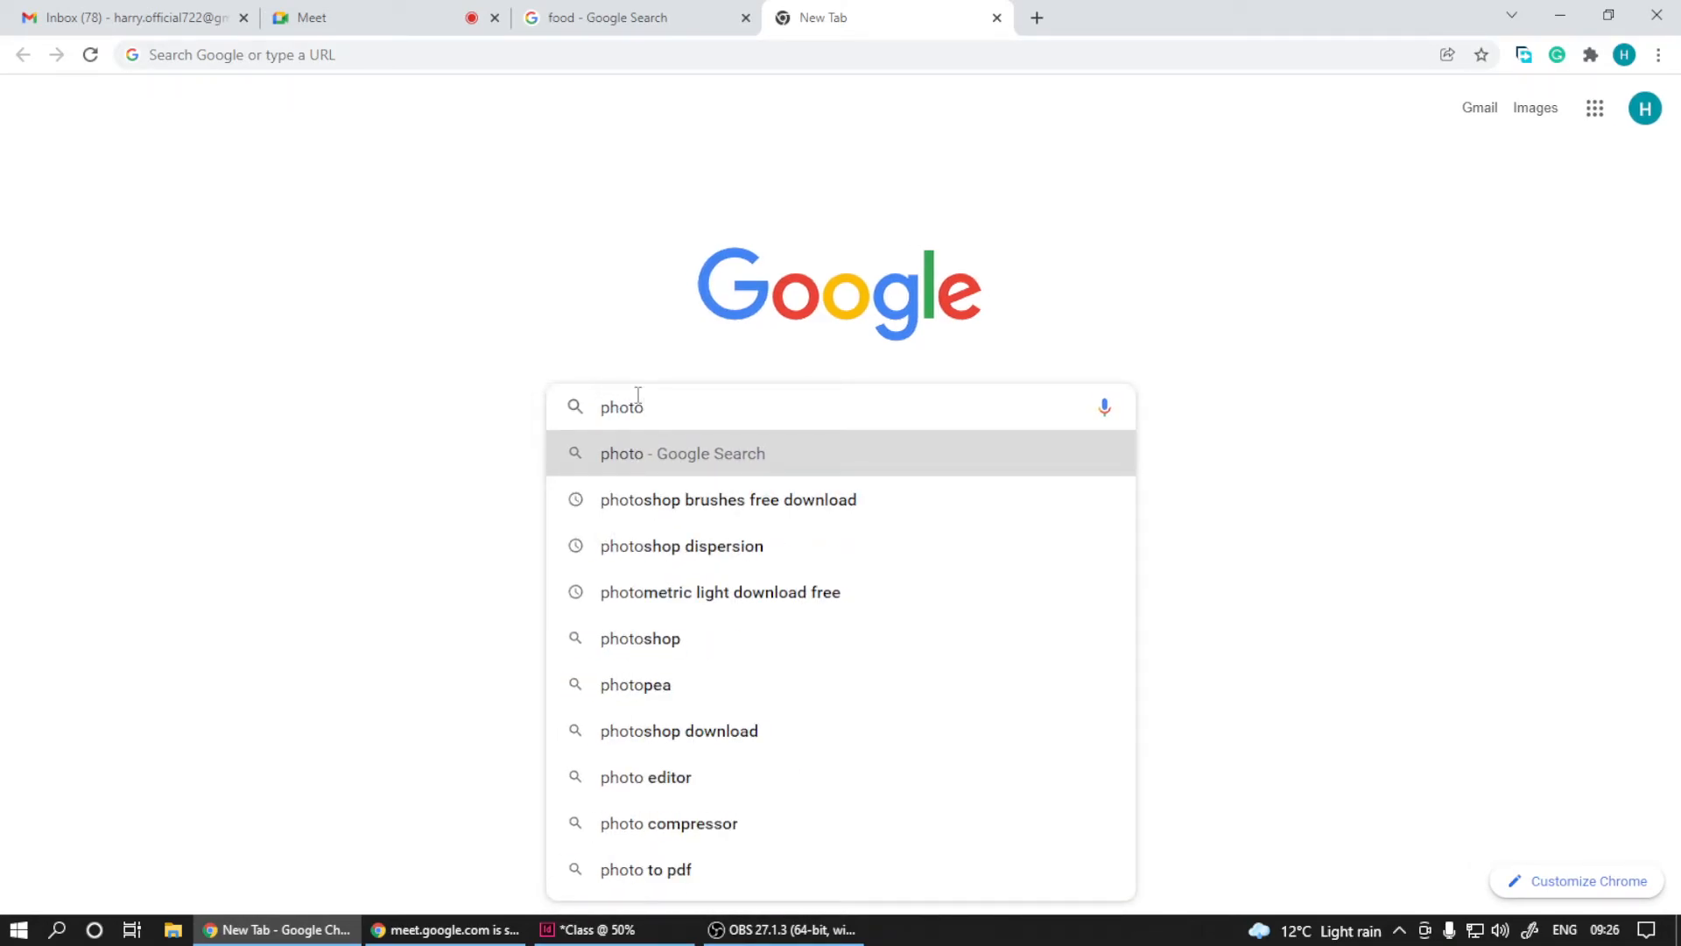
pyautogui.write('gra')
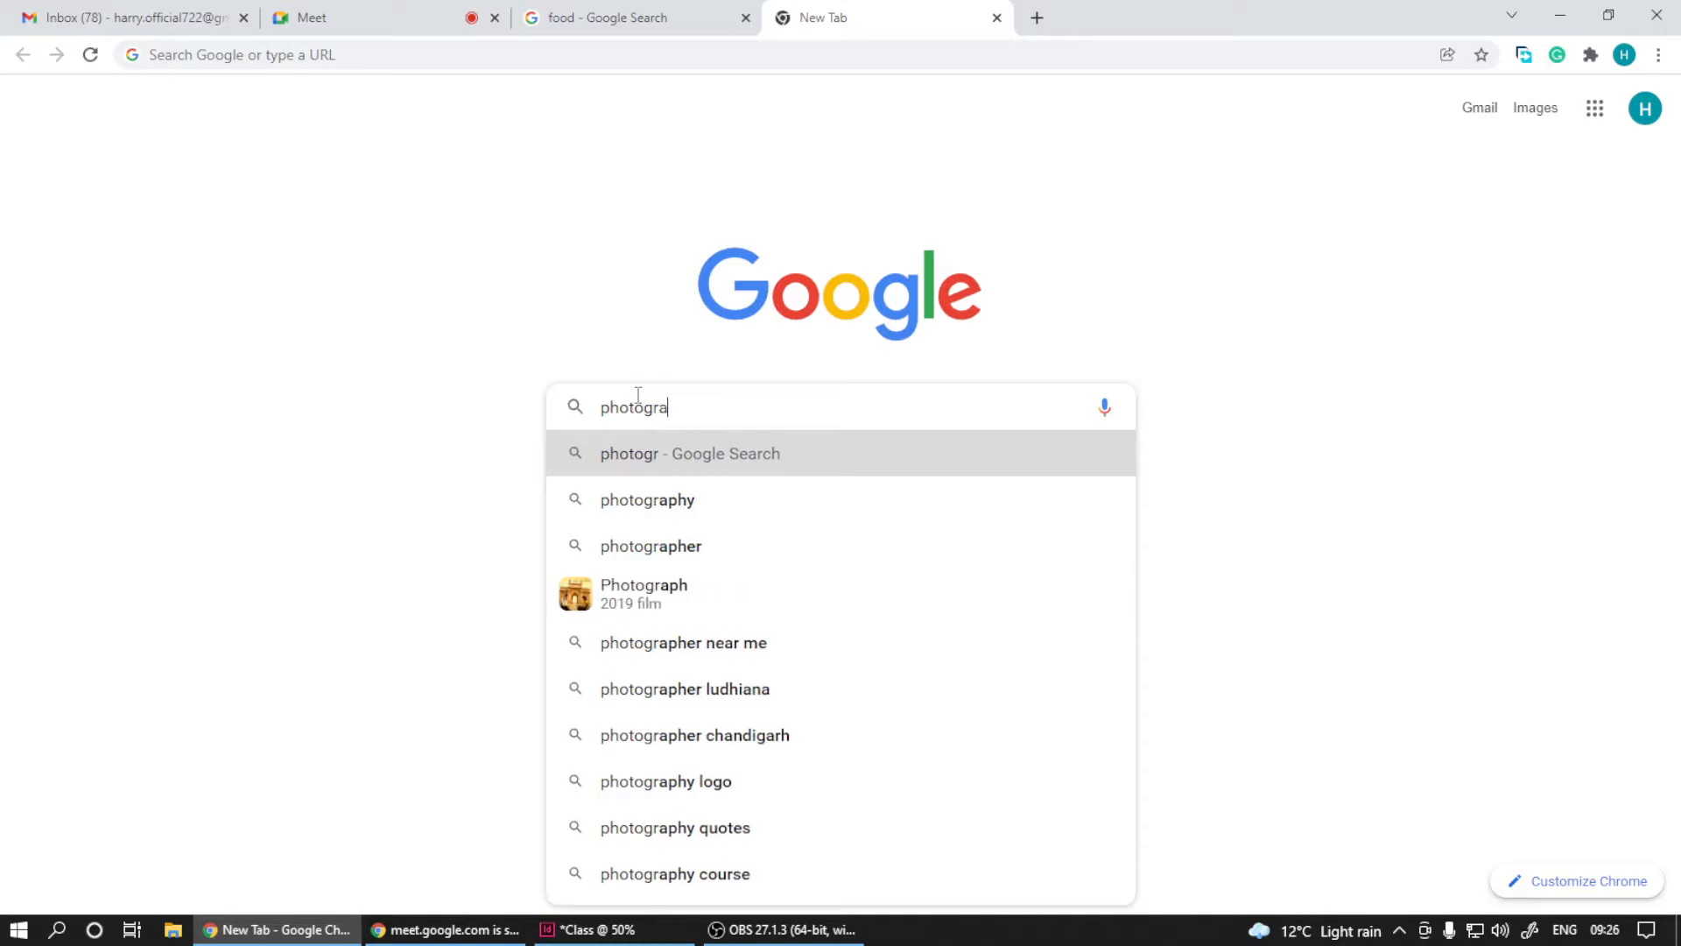
pyautogui.write('ph')
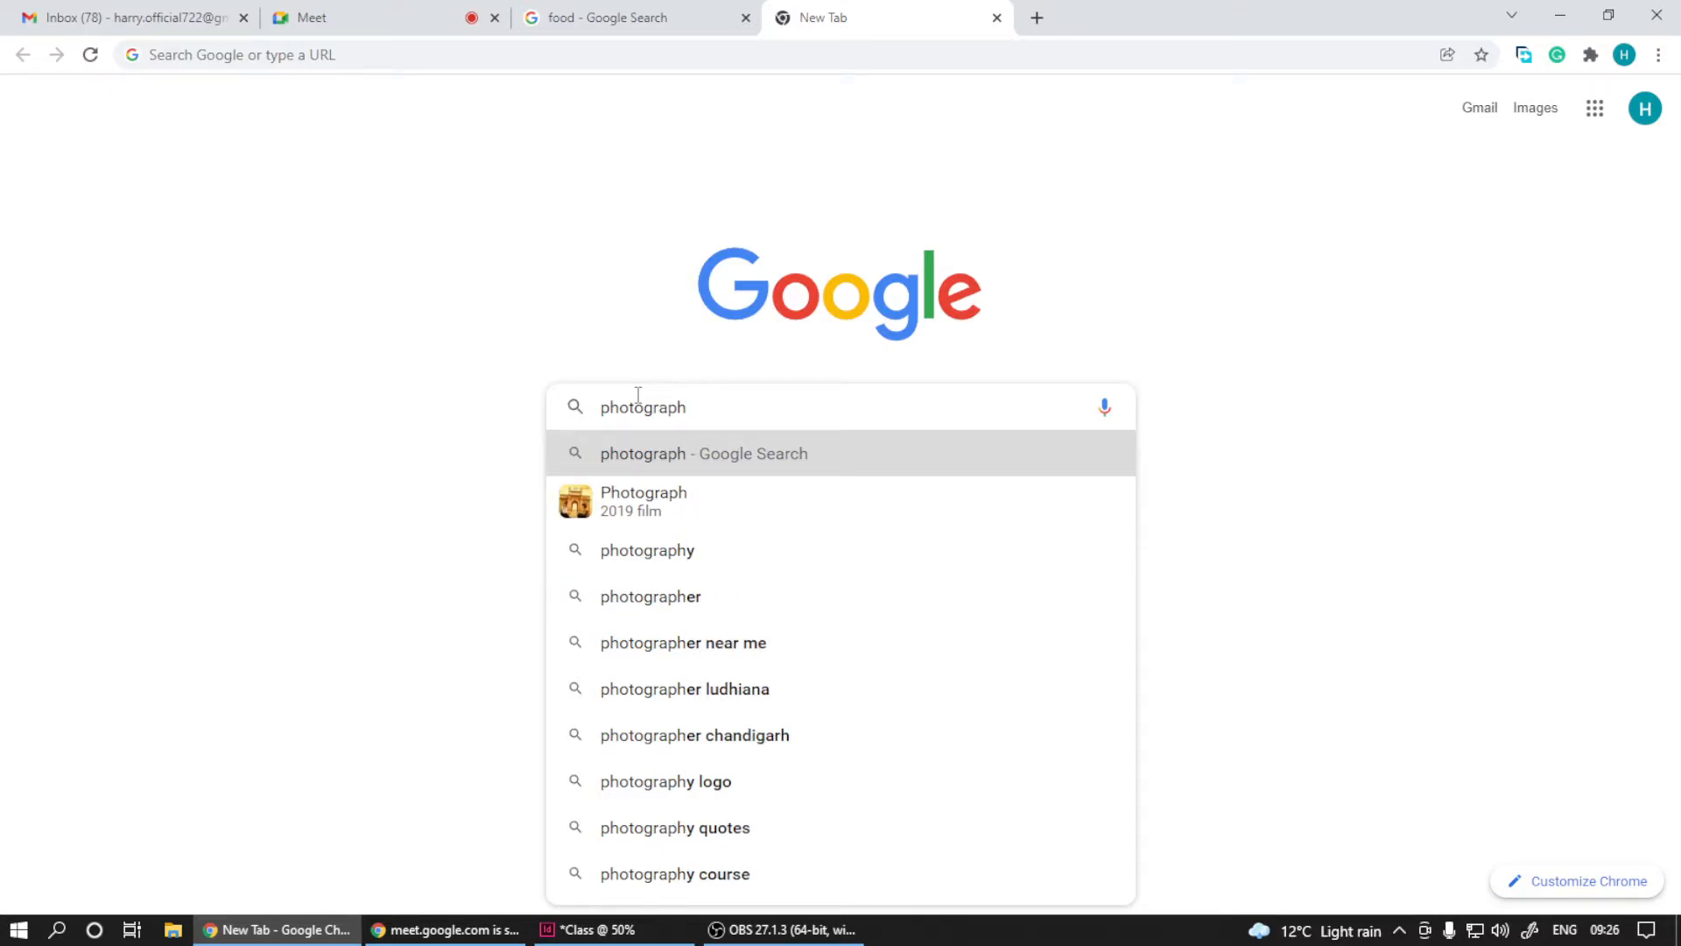
pyautogui.press('Down')
pyautogui.press('Down')
pyautogui.press('Return')
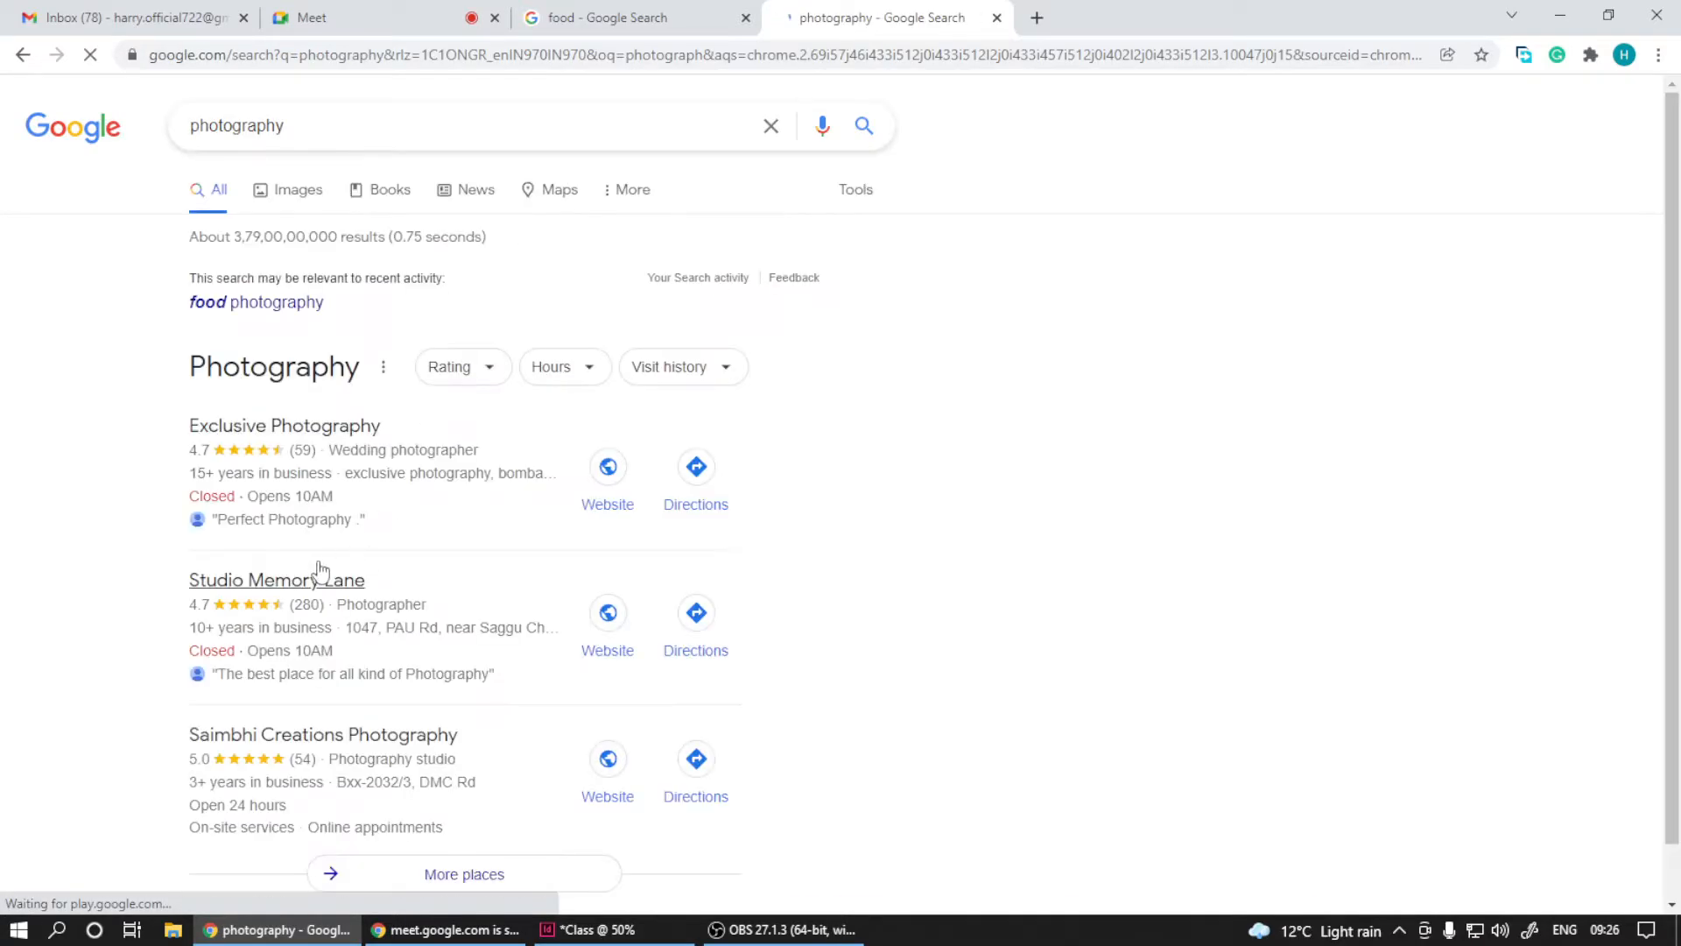
# - Open the Wikipedia article Photography and copy its introductory paragraph, without the footnote mark
pyautogui.scroll(-3, 319, 571)
pyautogui.scroll(3, 237, 307)
pyautogui.scroll(-6, 247, 376)
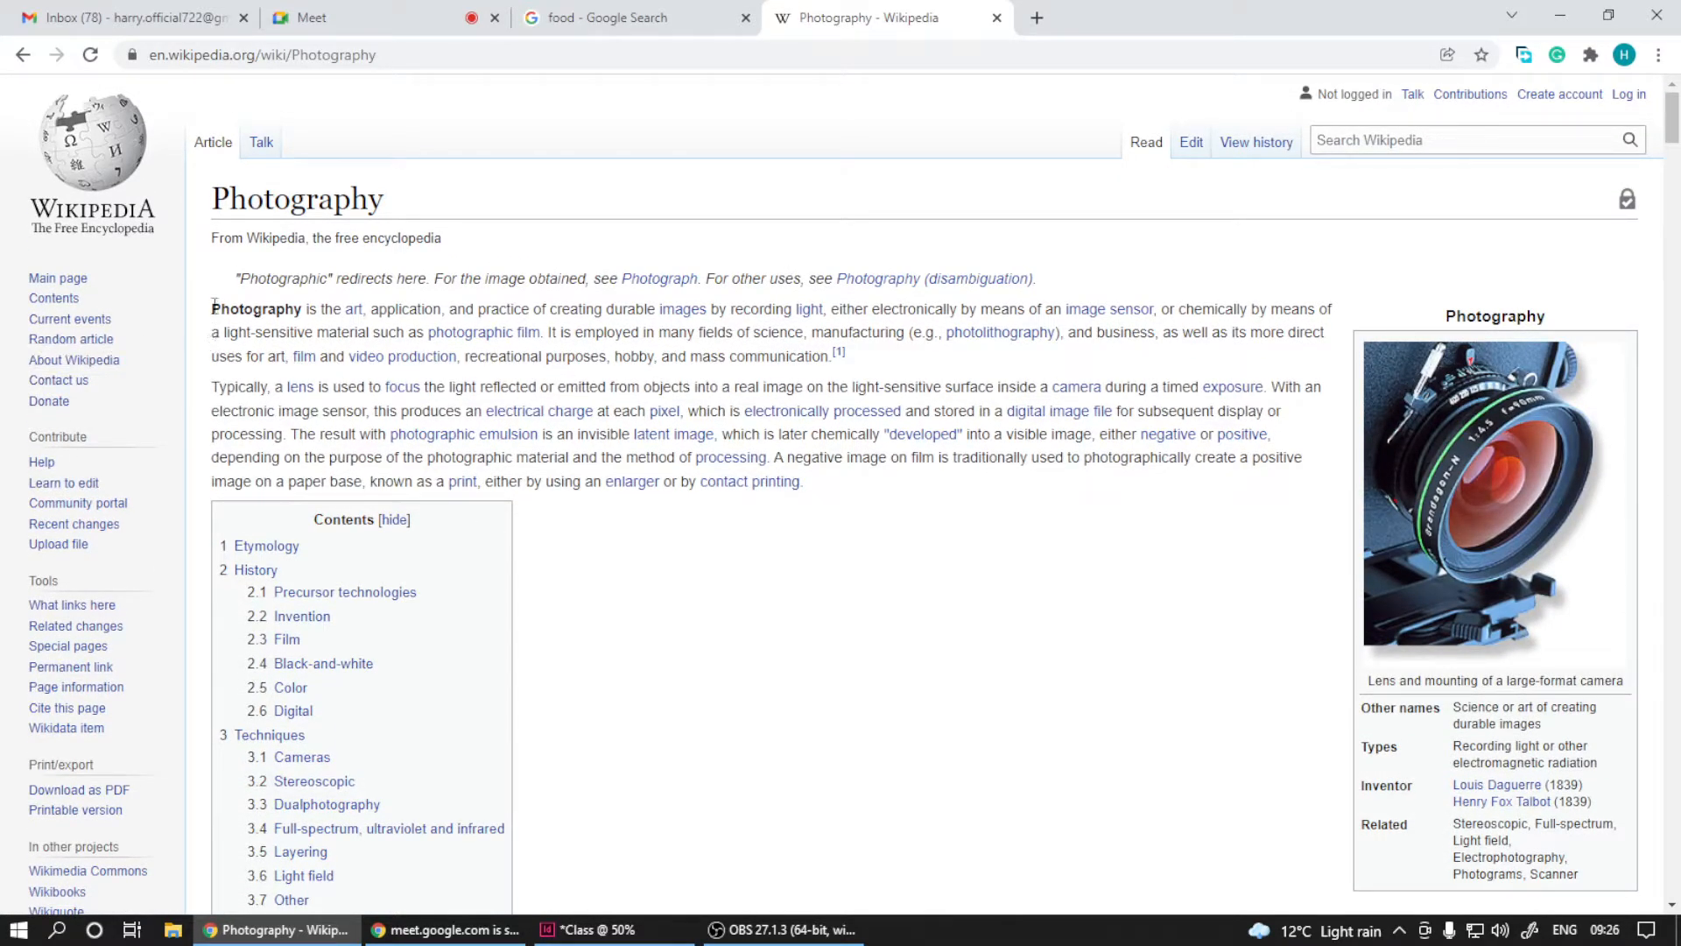
pyautogui.moveTo(214, 306); pyautogui.dragTo(830, 352)
pyautogui.hotkey('ctrl', 'c')
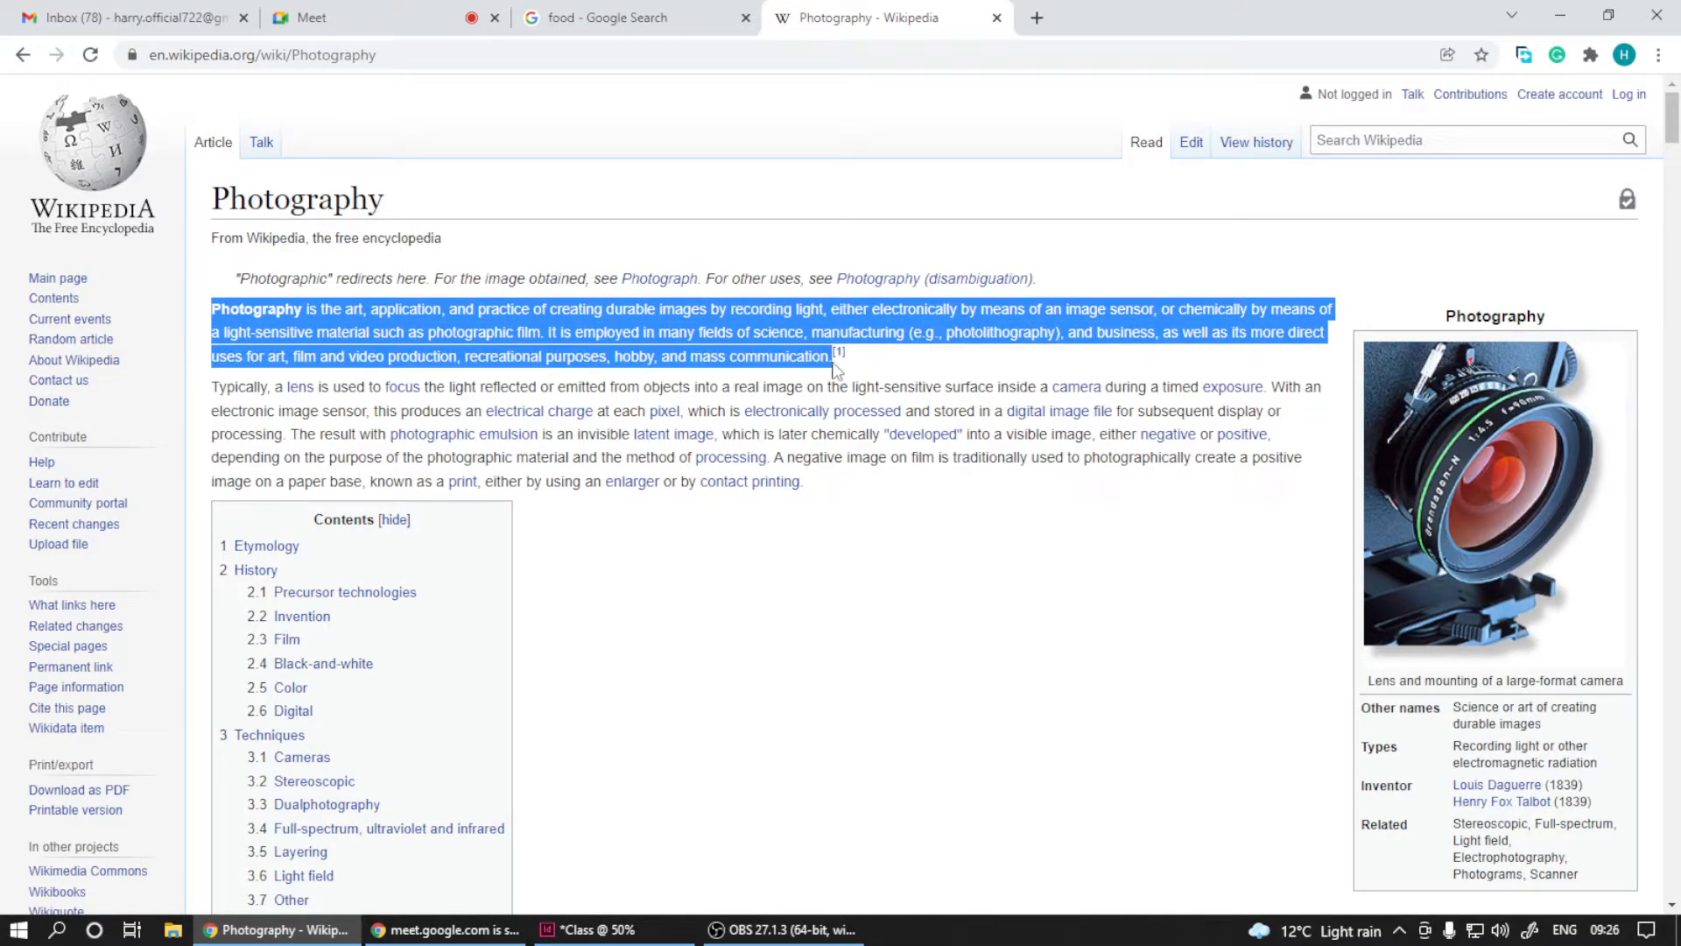
# - Switch back to InDesign and draw a text frame about 3.4 × 4.8 in from page 1's upper-right margin corner, down and inward
pyautogui.hotkey('alt', 'Tab')
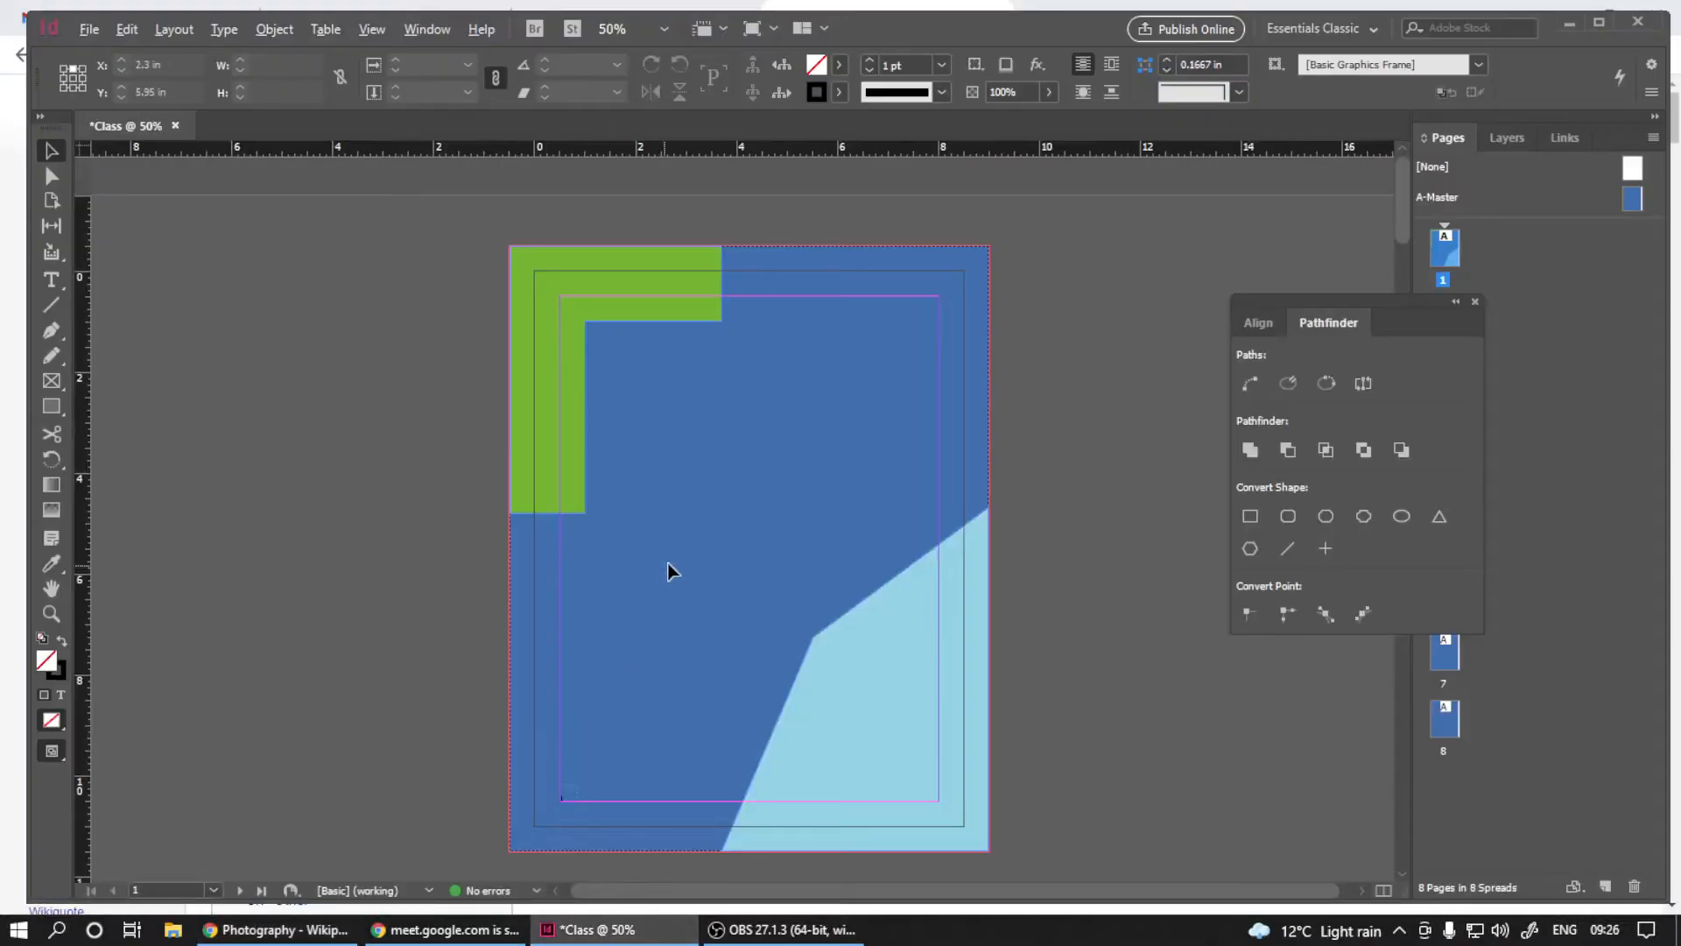
pyautogui.scroll(-5, 835, 366)
pyautogui.scroll(8, 832, 366)
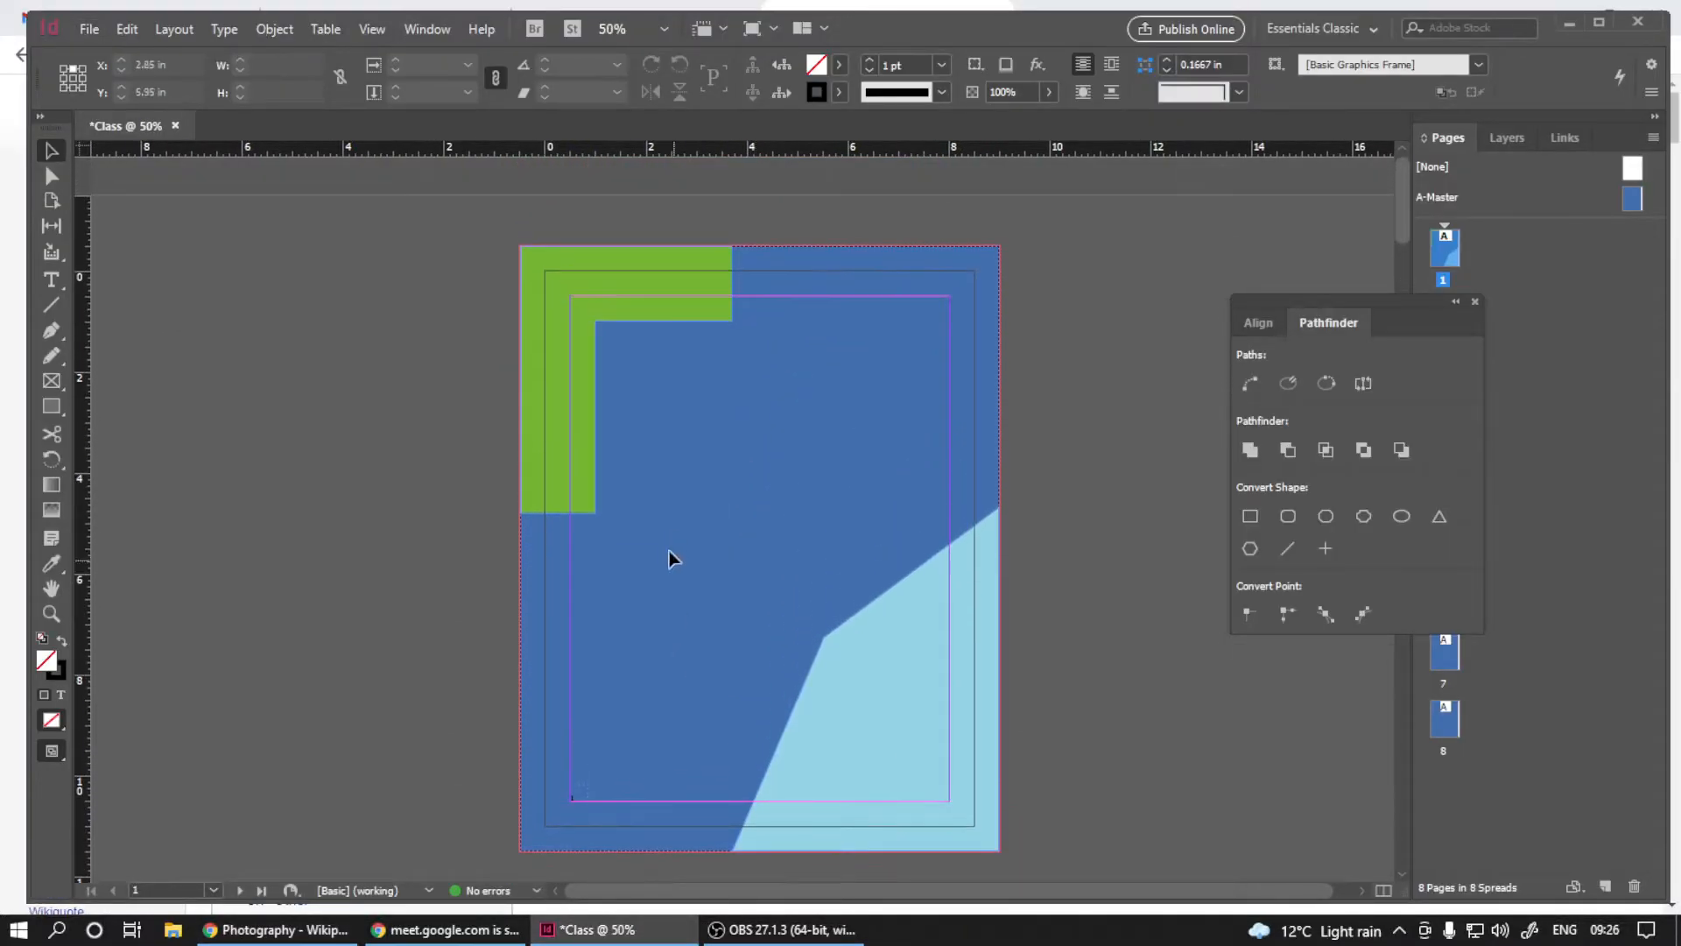
pyautogui.click(51, 282)
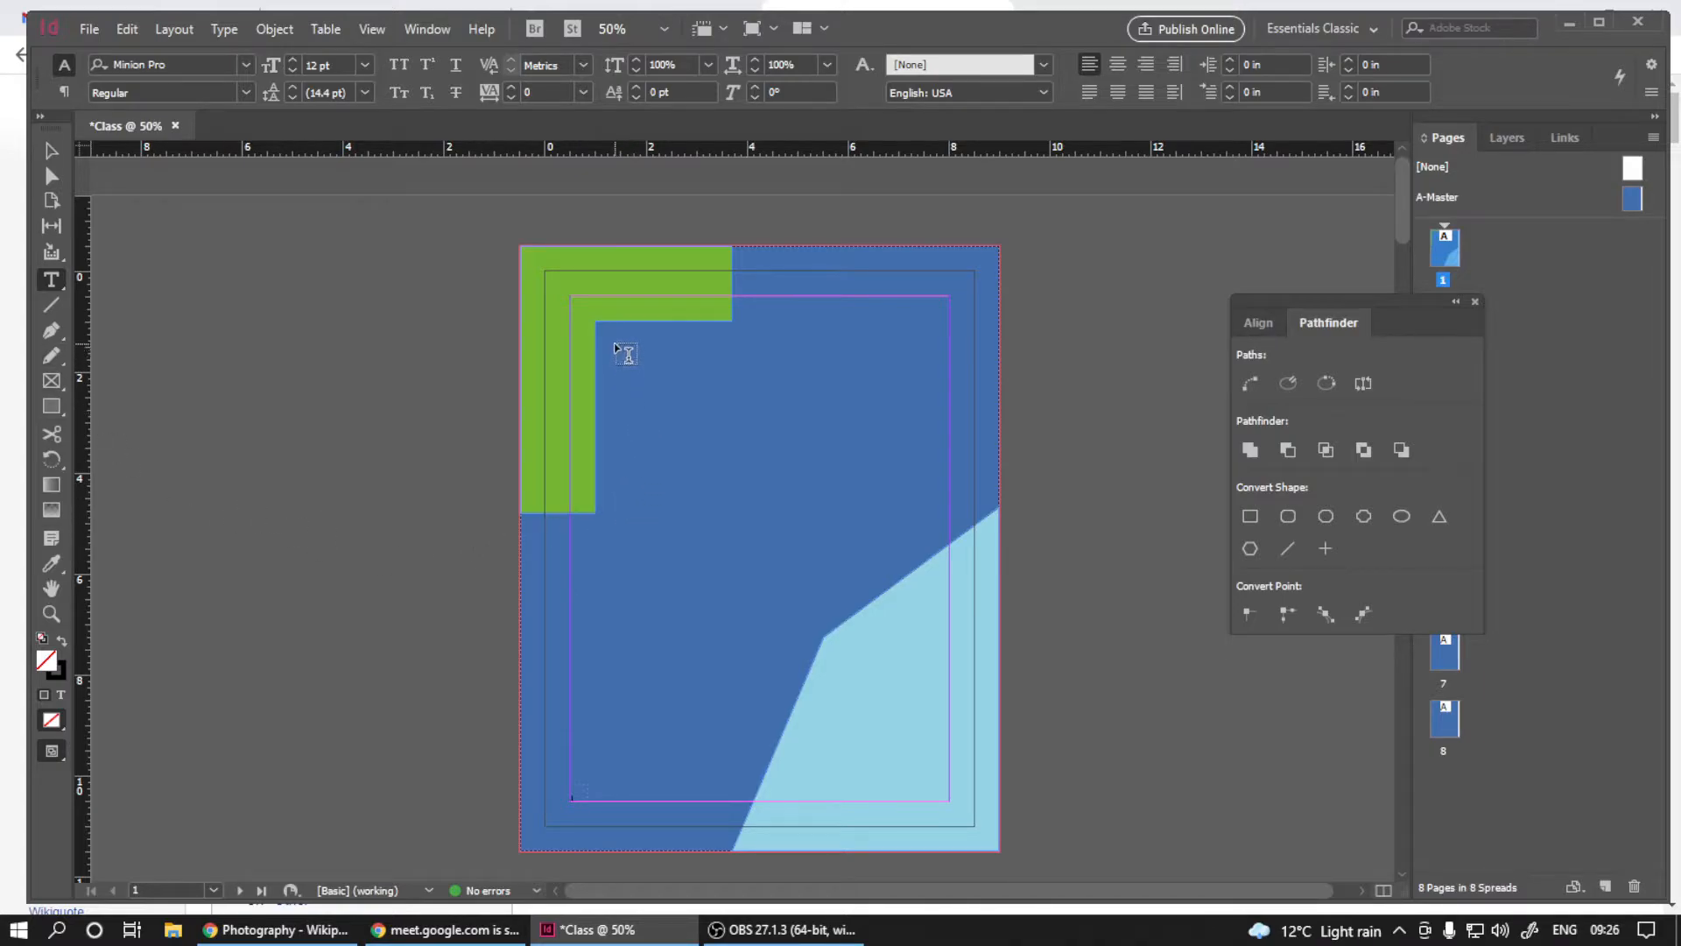
pyautogui.moveTo(615, 342); pyautogui.dragTo(807, 602)
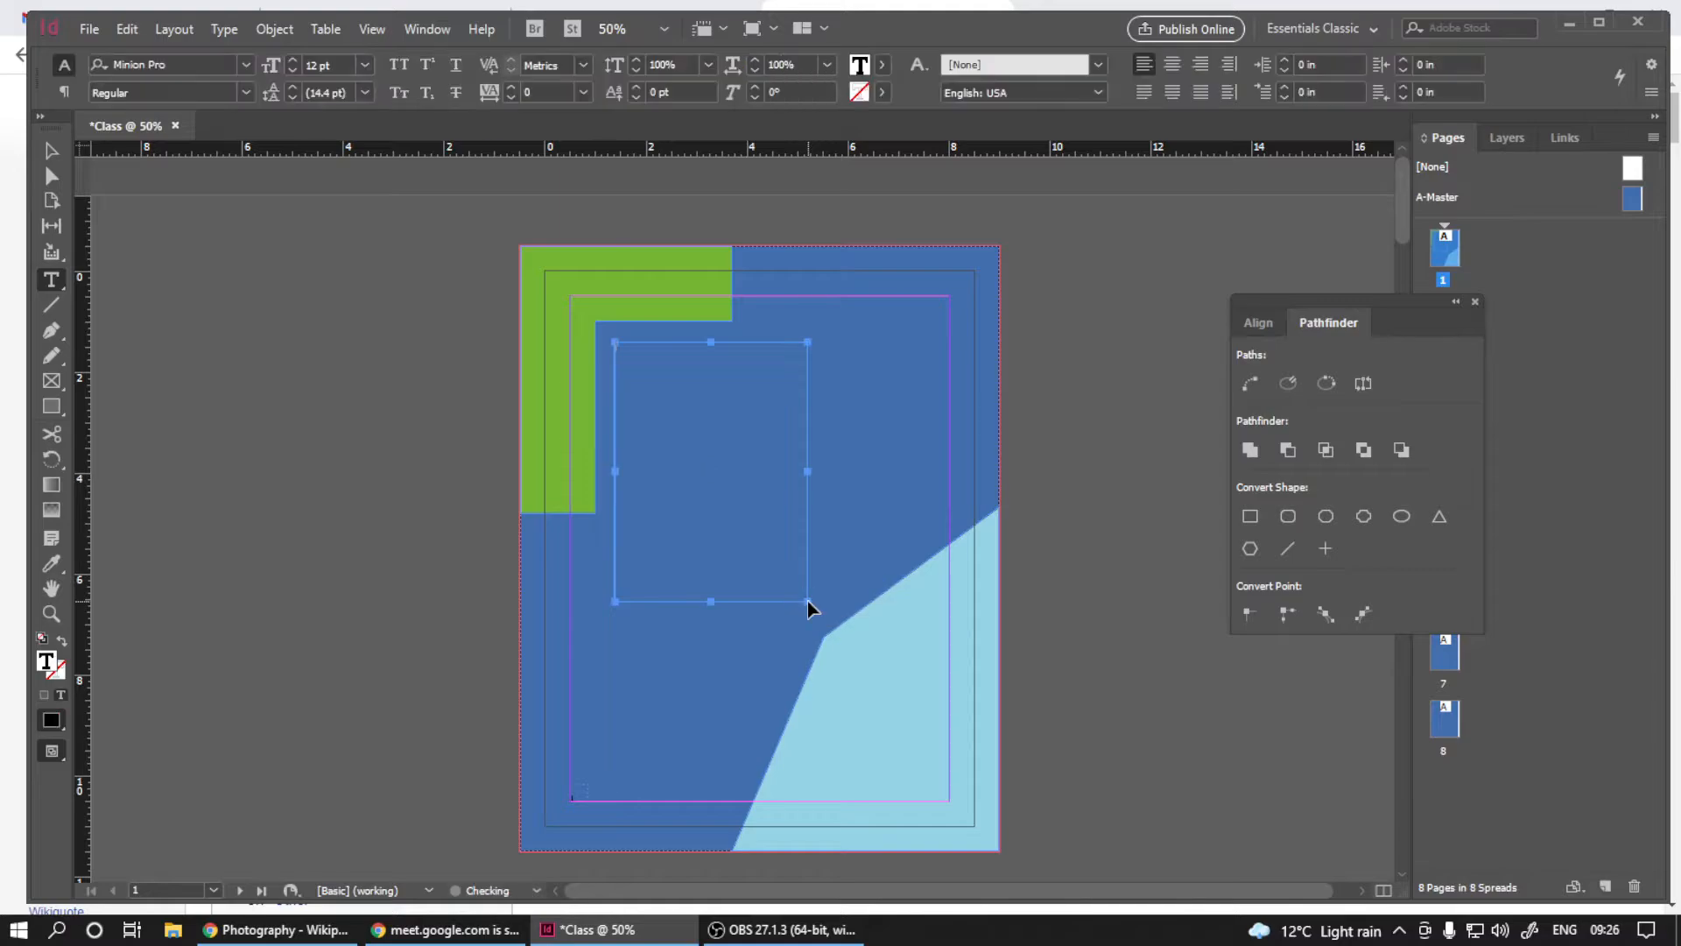
pyautogui.hotkey('ctrl', 'z')
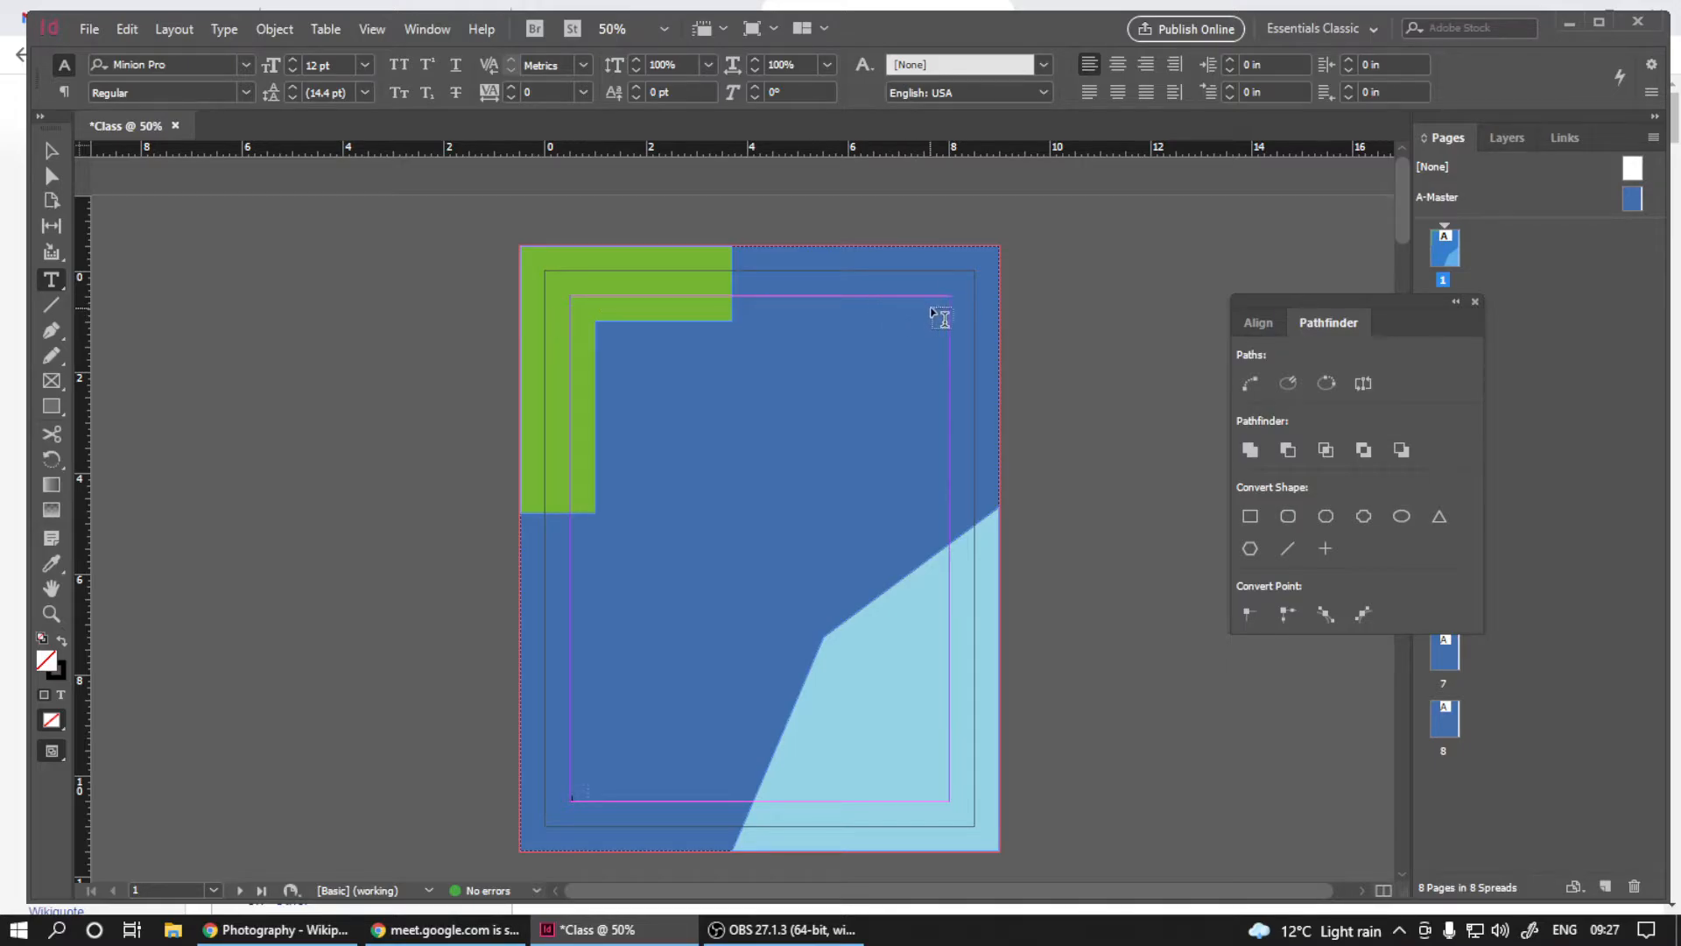
pyautogui.moveTo(950, 297); pyautogui.dragTo(776, 542)
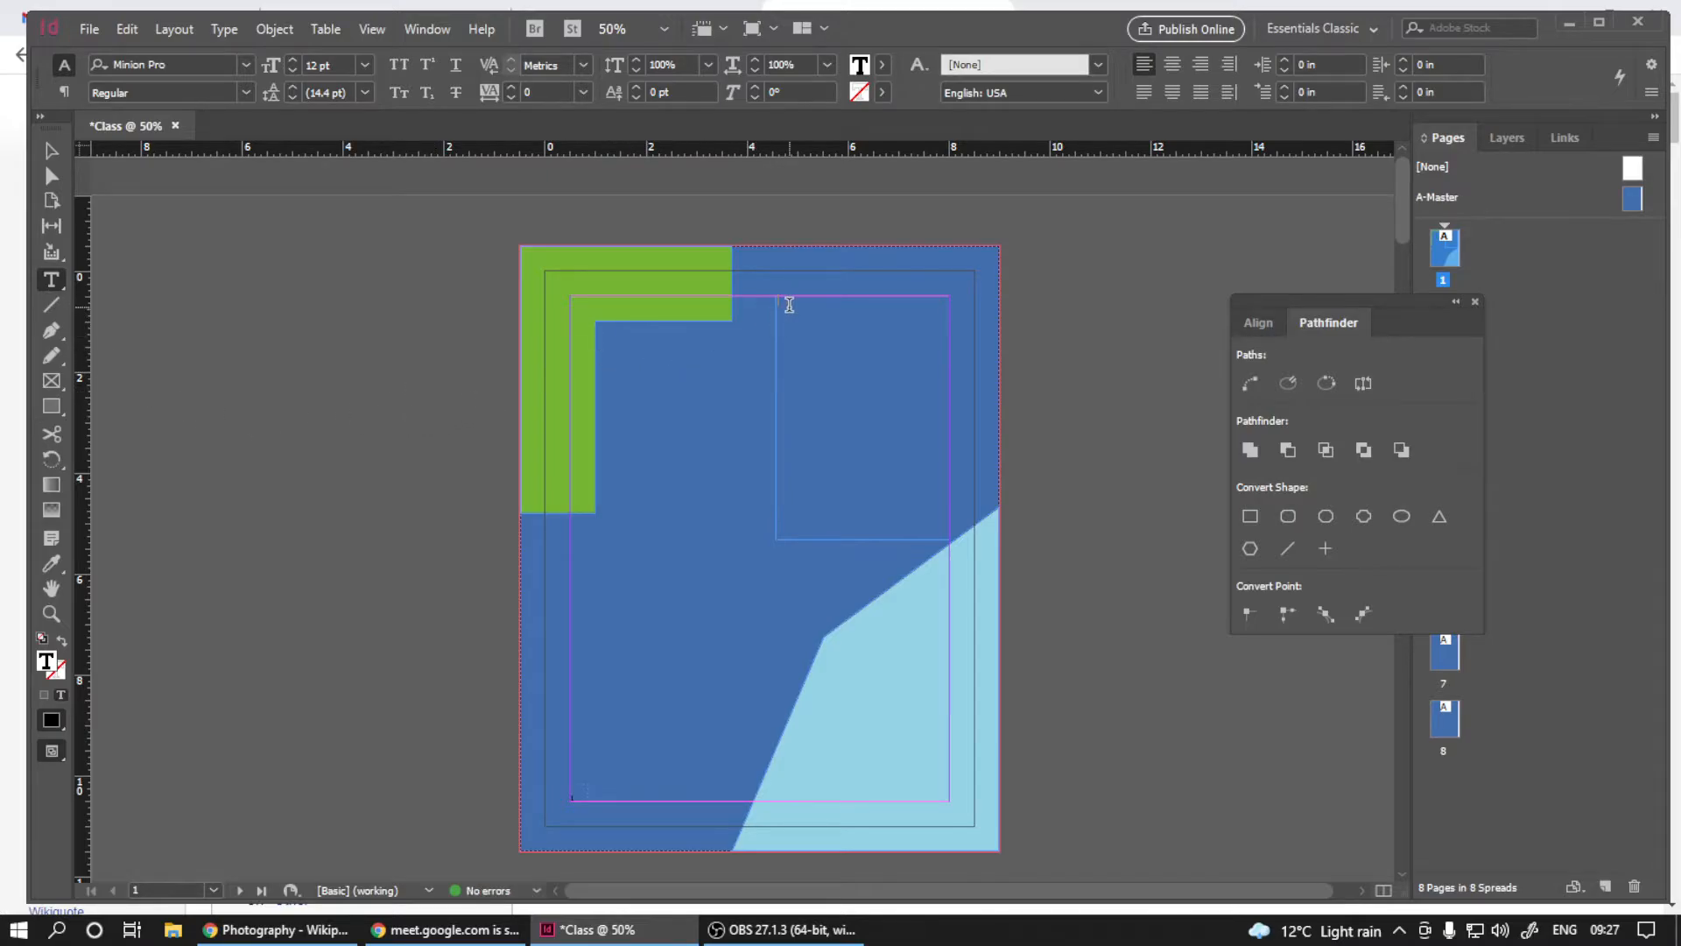
# - Paste the copied photography paragraph three times into the new text frame
pyautogui.press('Escape')
pyautogui.click(805, 336)
pyautogui.hotkey('ctrl', 'v')
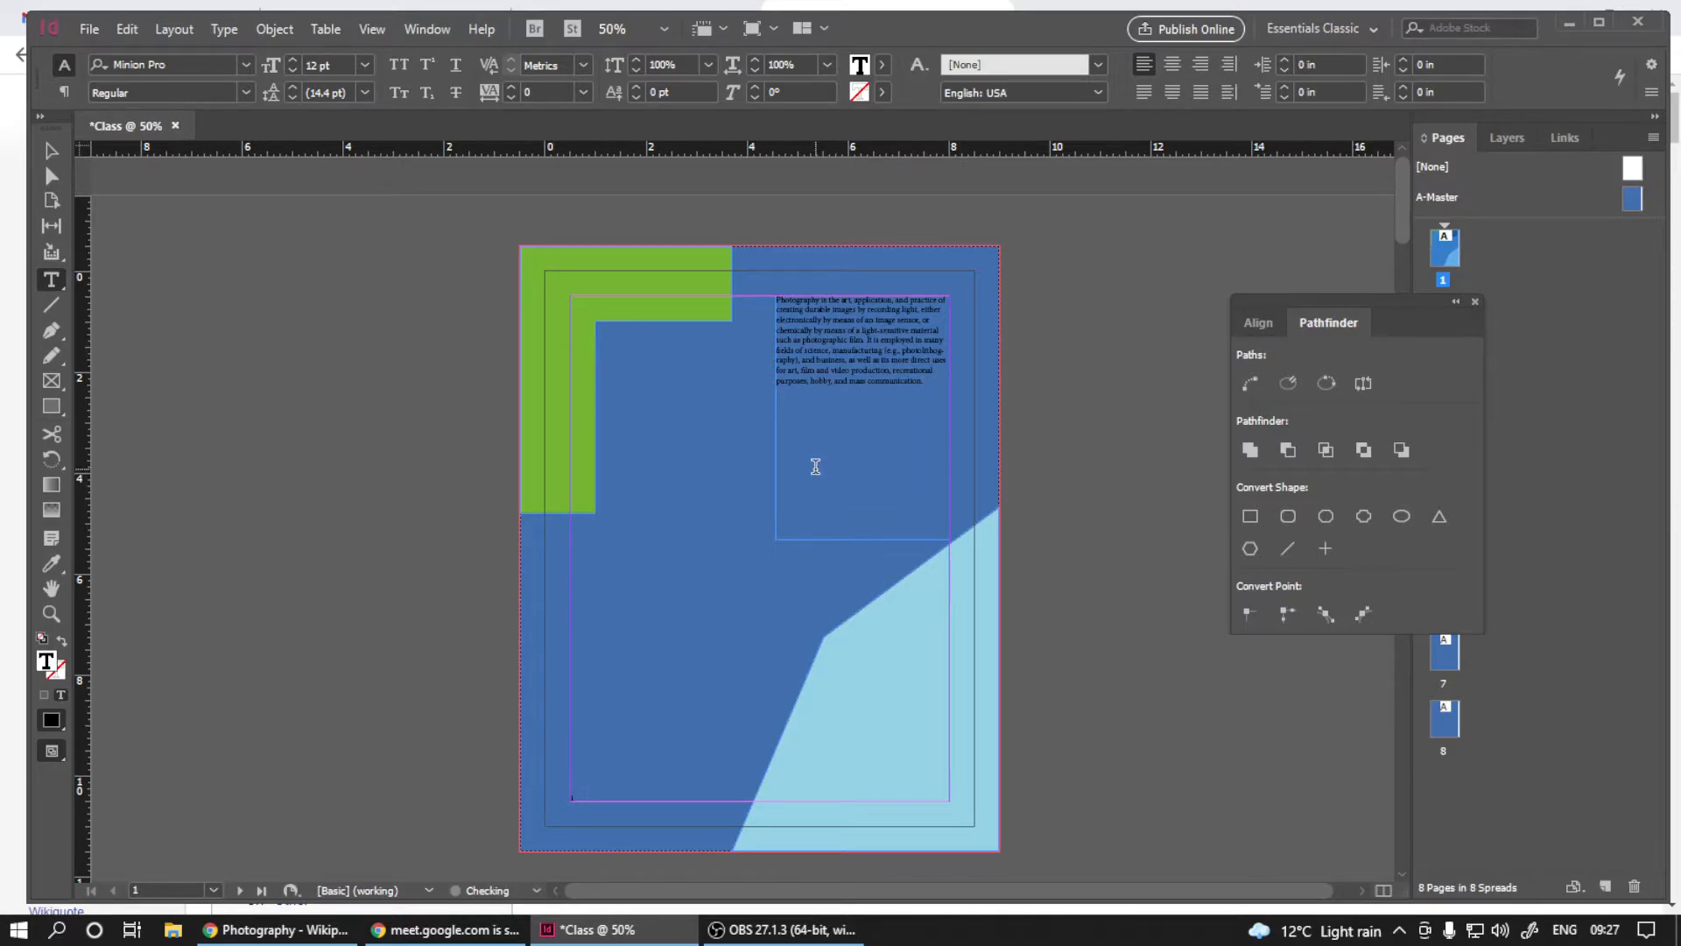
pyautogui.hotkey('ctrl', 'v')
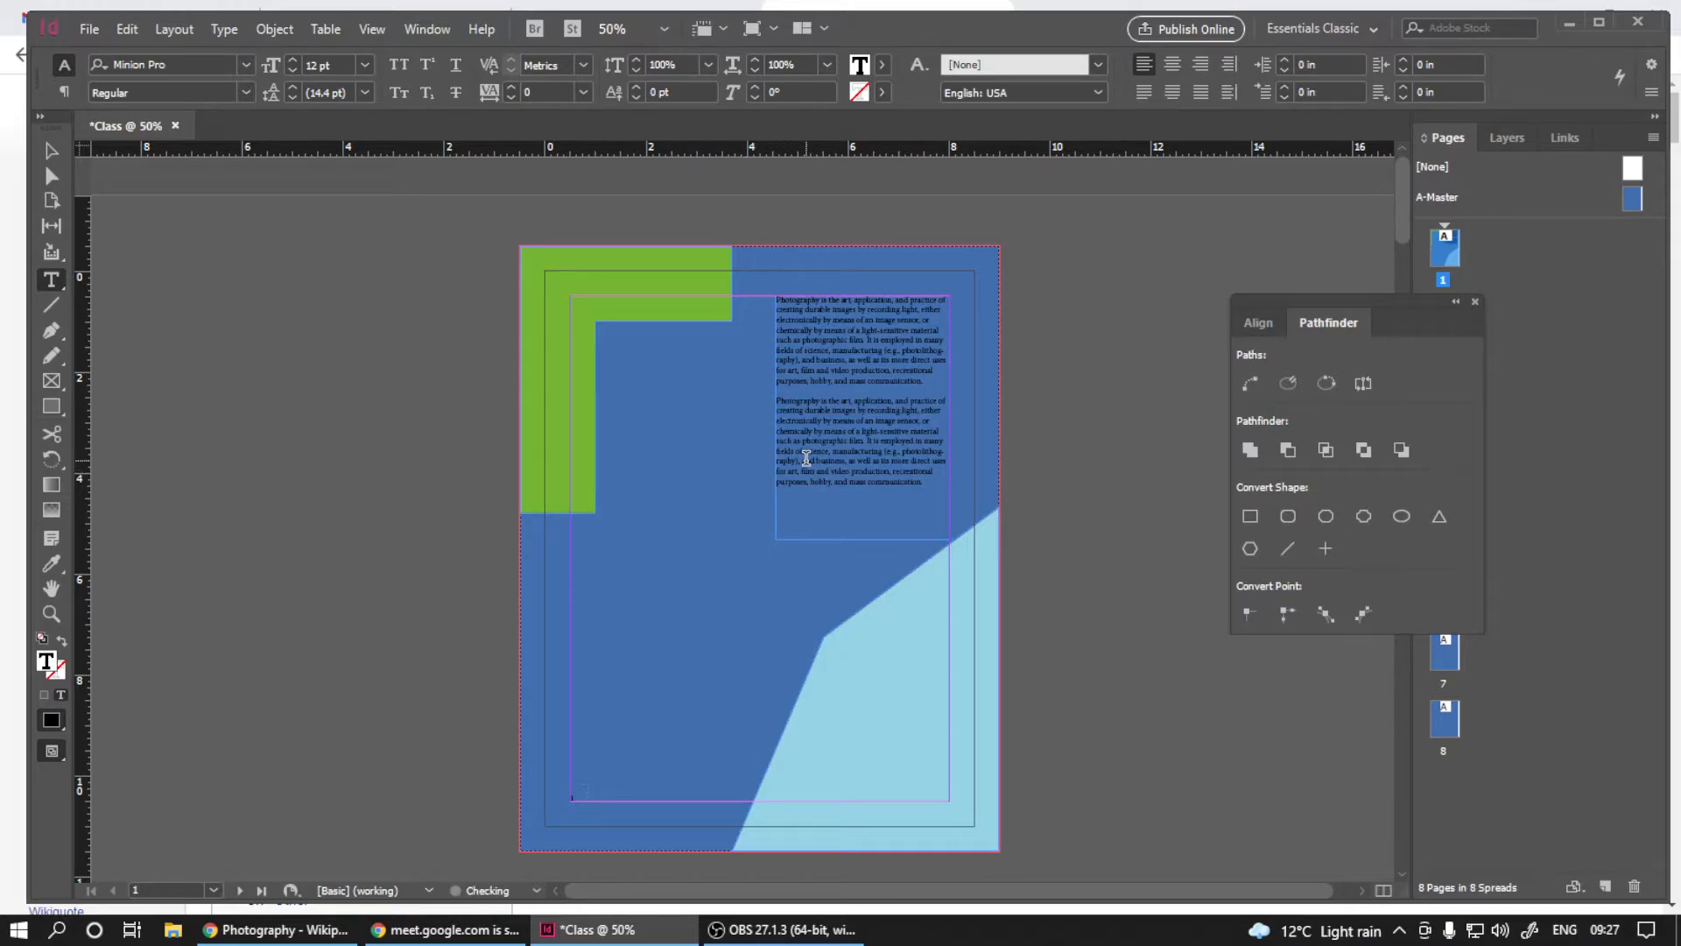
pyautogui.hotkey('ctrl', 'v')
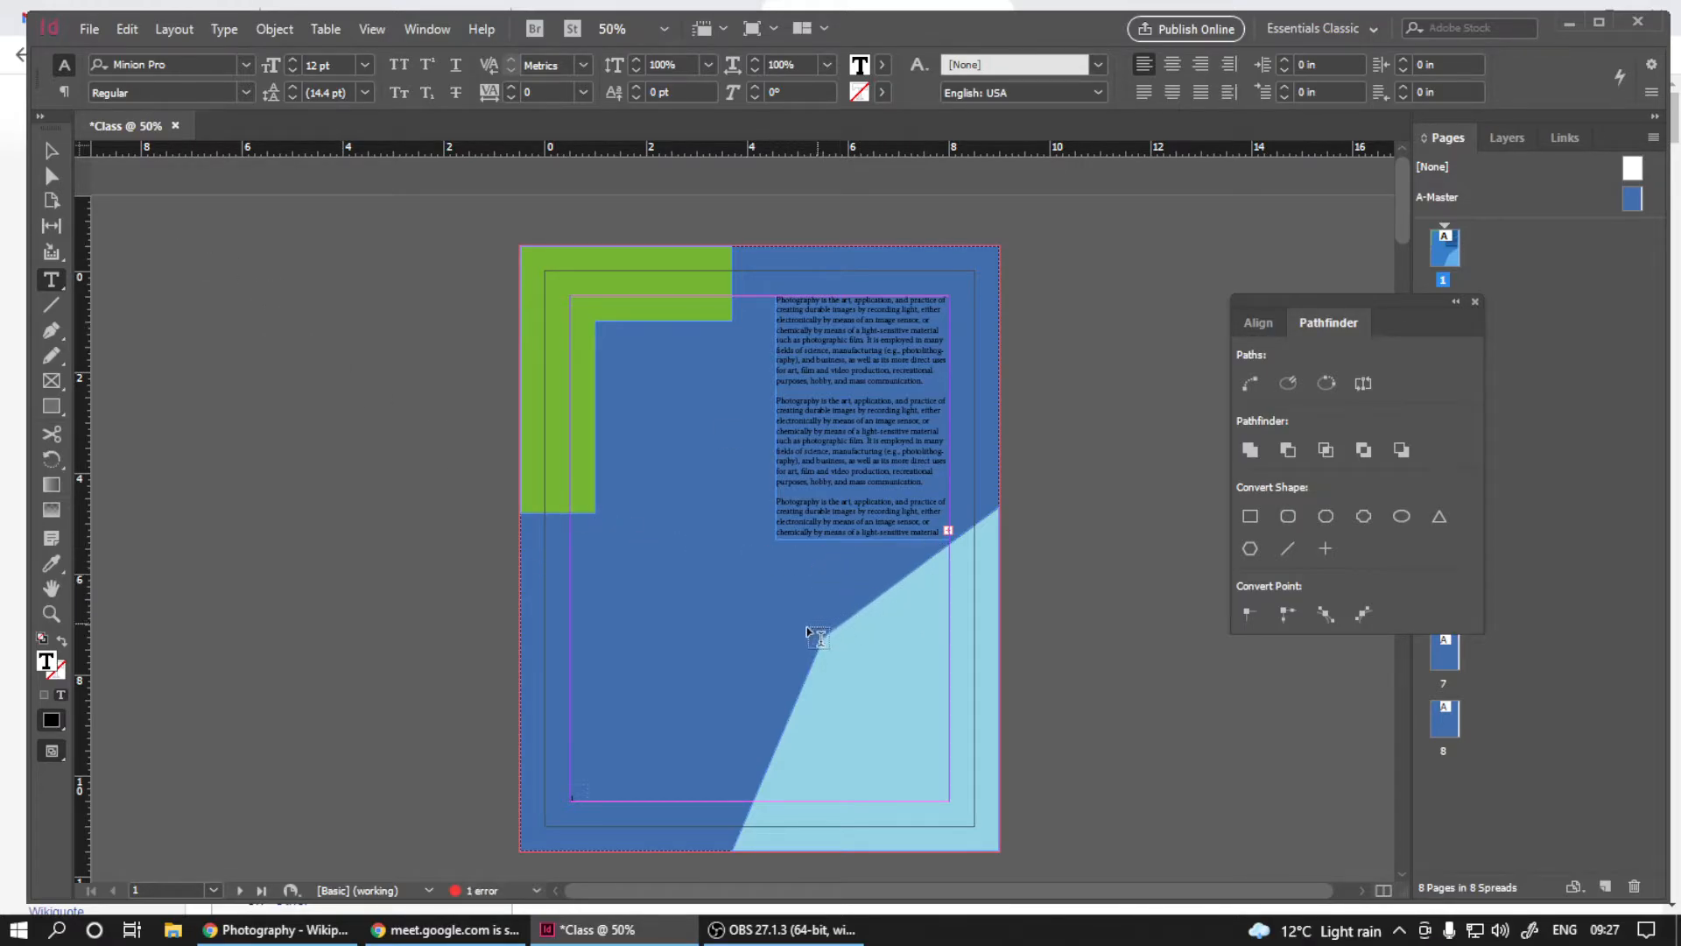
# - Pull the text frame's lower-left anchor point down to a frame height of about 7.3 in, slanting its lower edge along the light-blue shape
pyautogui.click(51, 176)
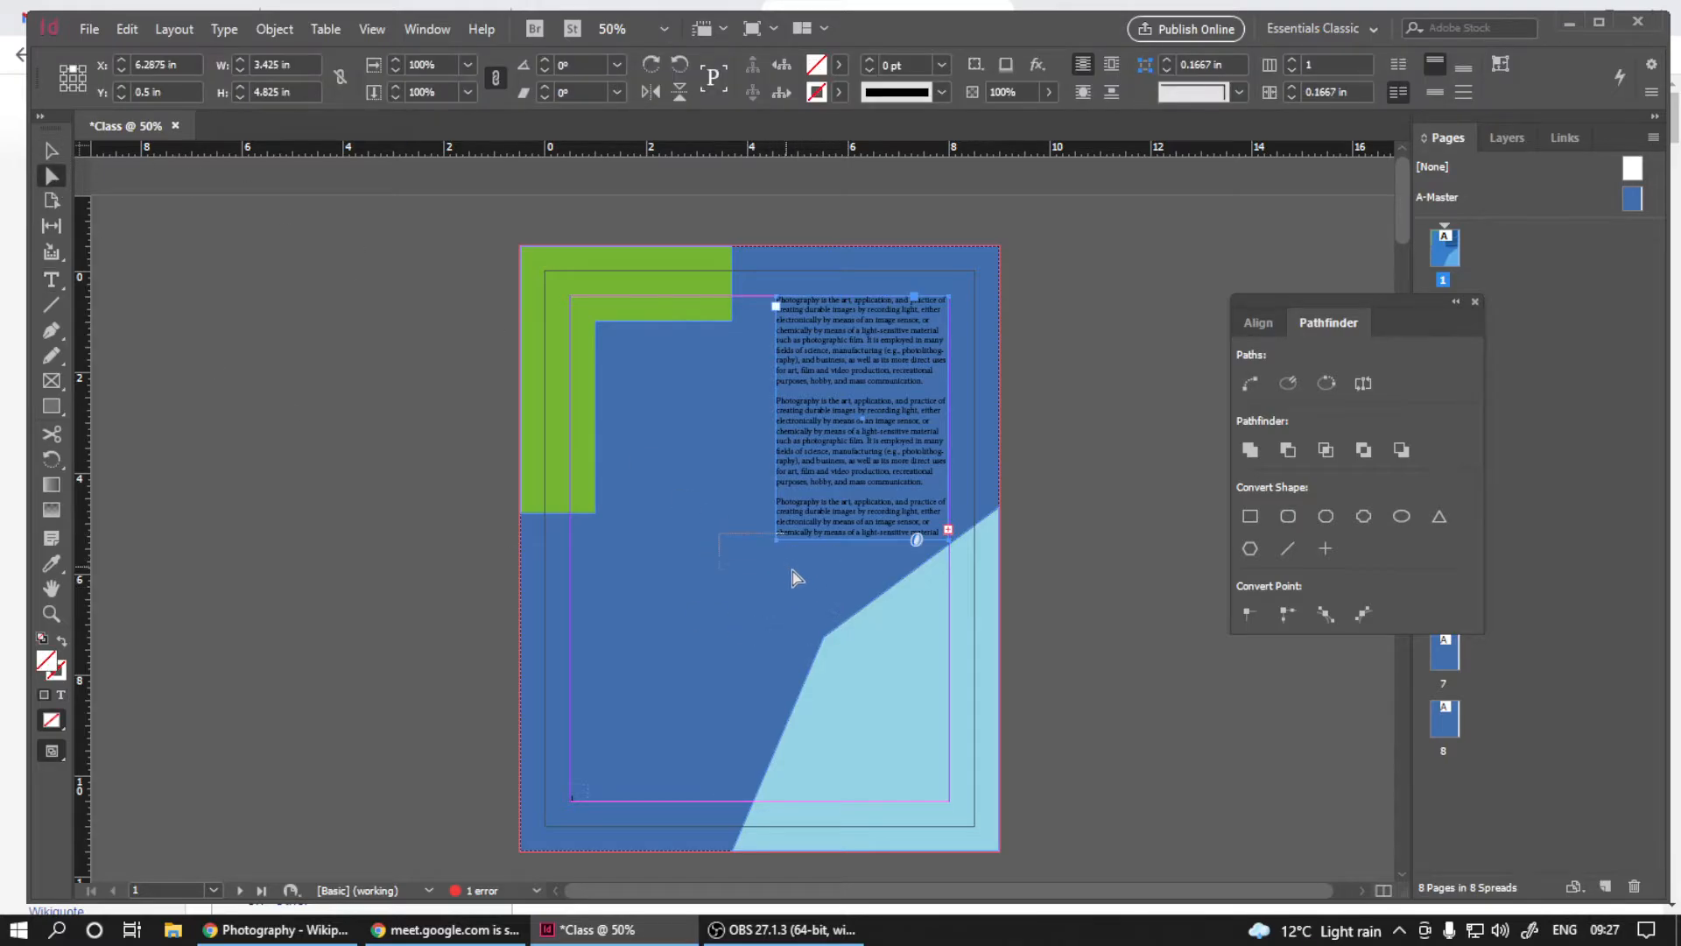
pyautogui.moveTo(792, 571); pyautogui.dragTo(776, 667)
pyautogui.press('v')
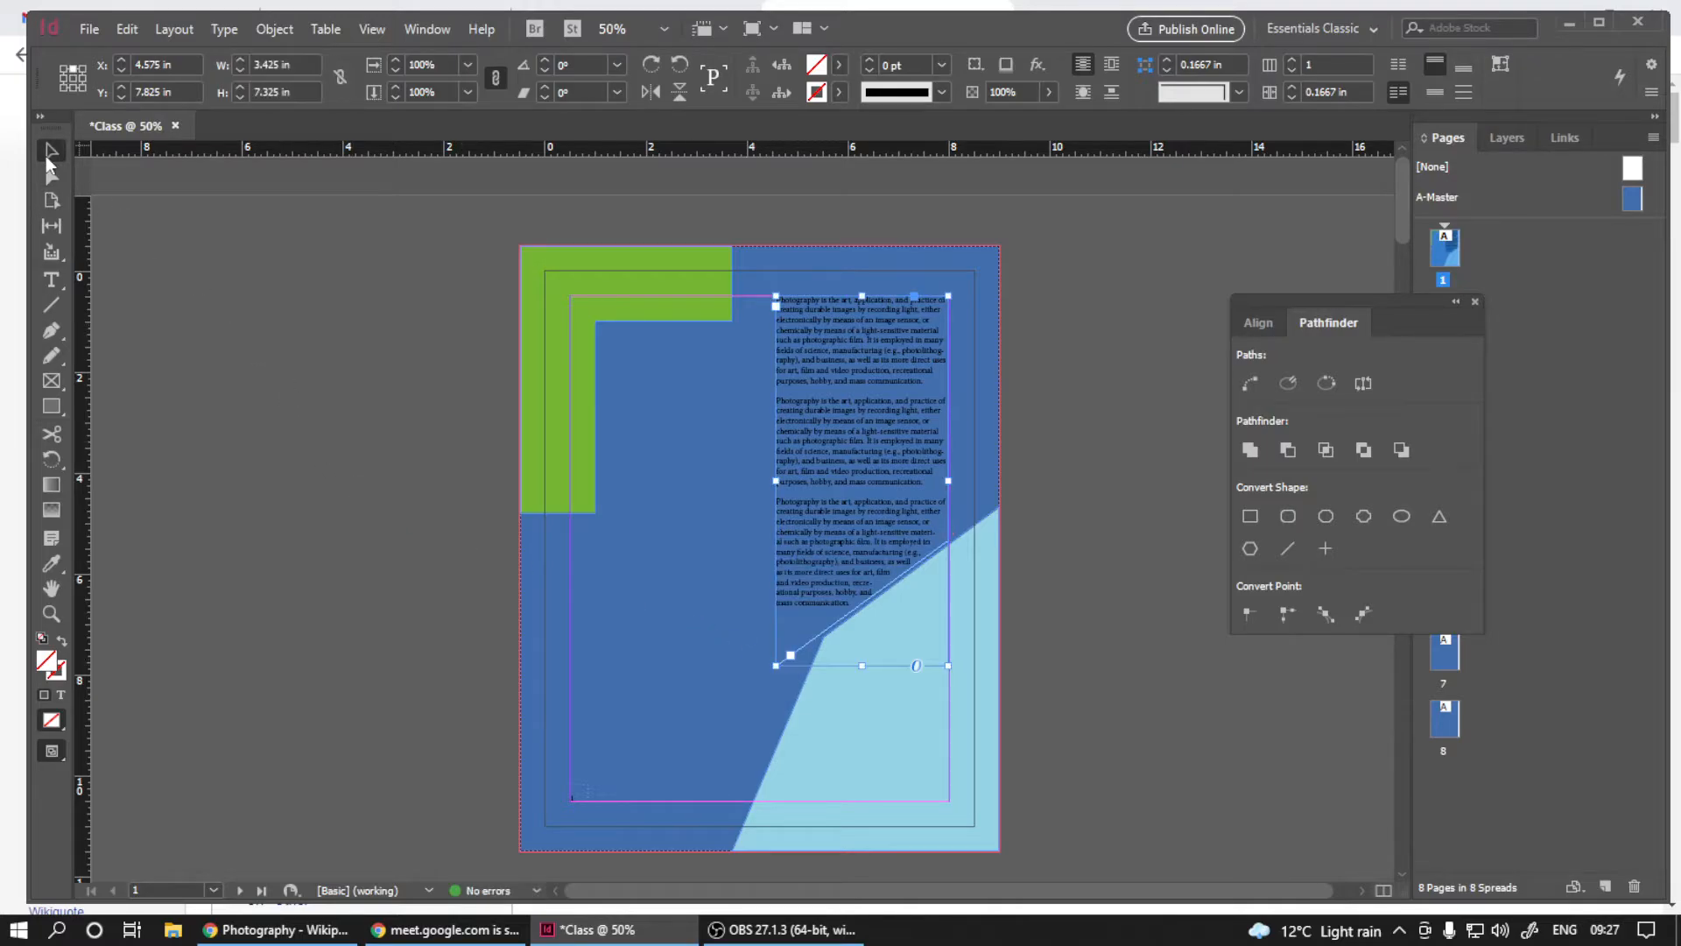
pyautogui.click(476, 599)
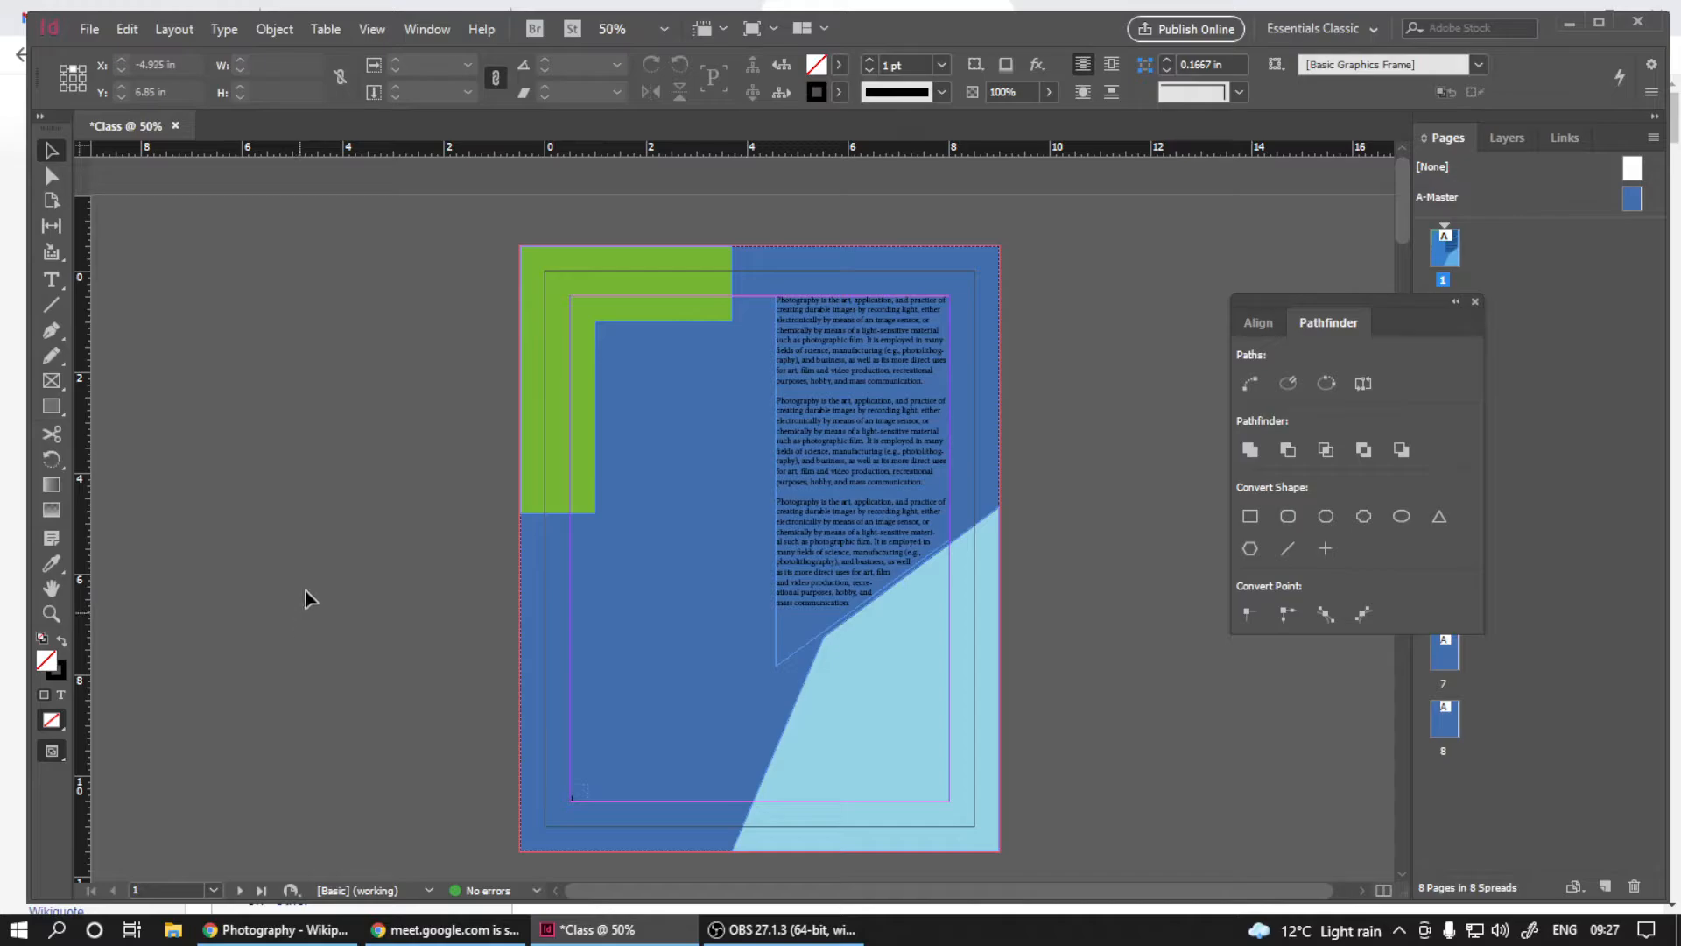
# - Select a single word, a line and the entire third photography paragraph in the text frame
pyautogui.doubleClick(885, 530)
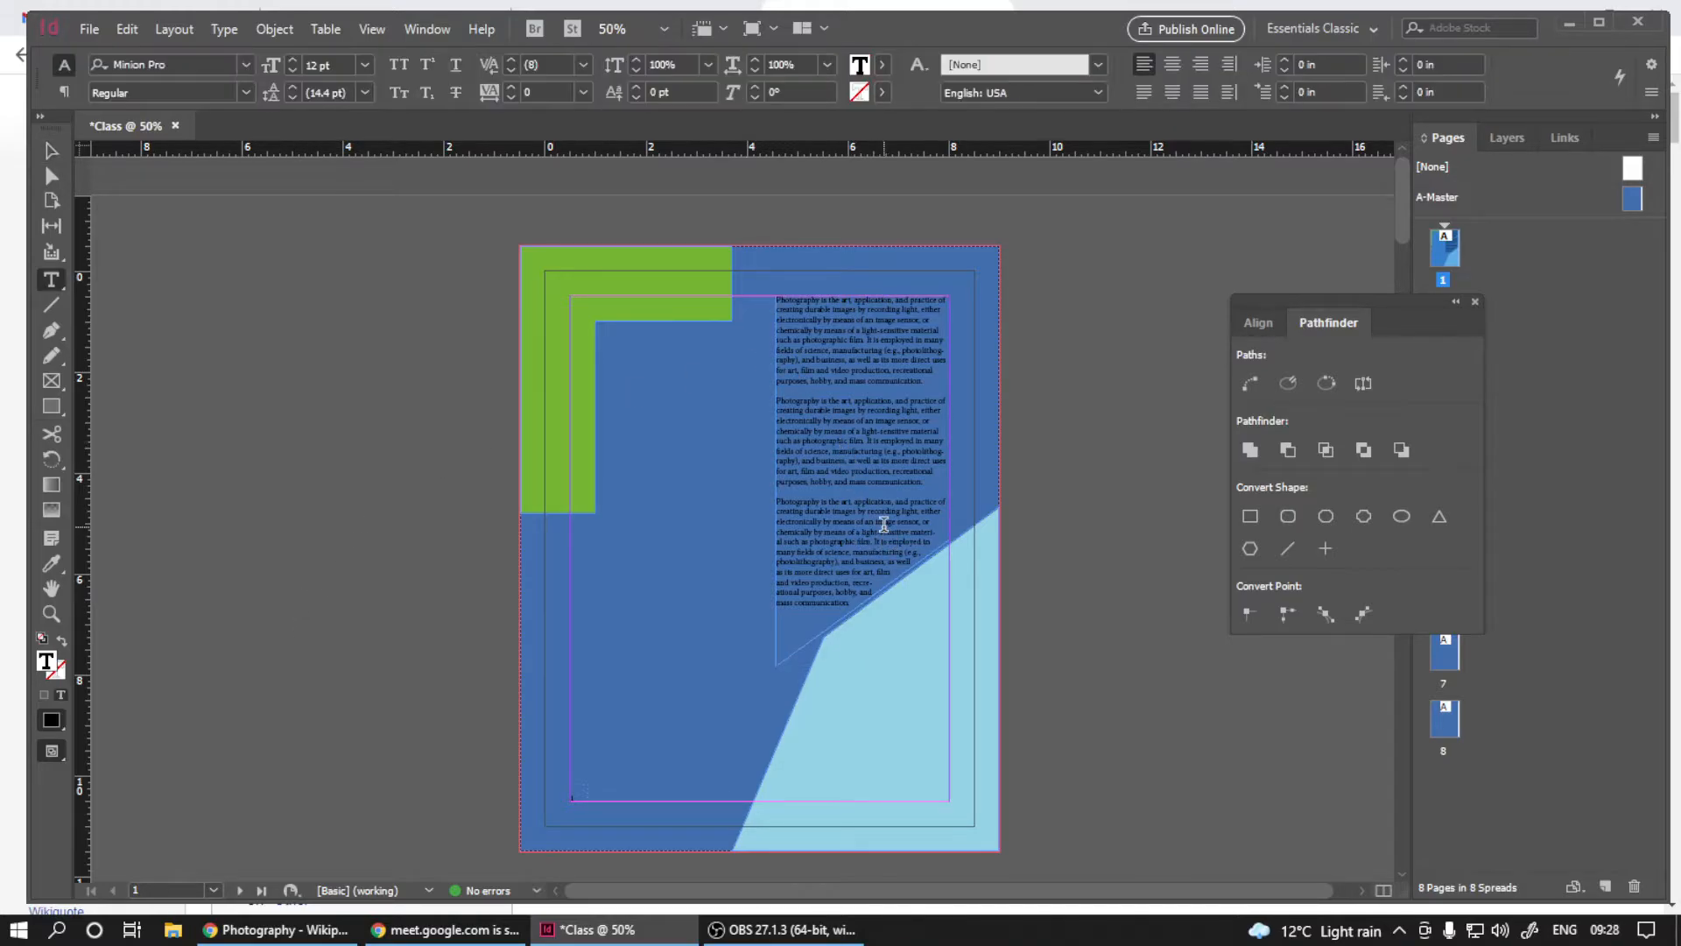
pyautogui.doubleClick(885, 529)
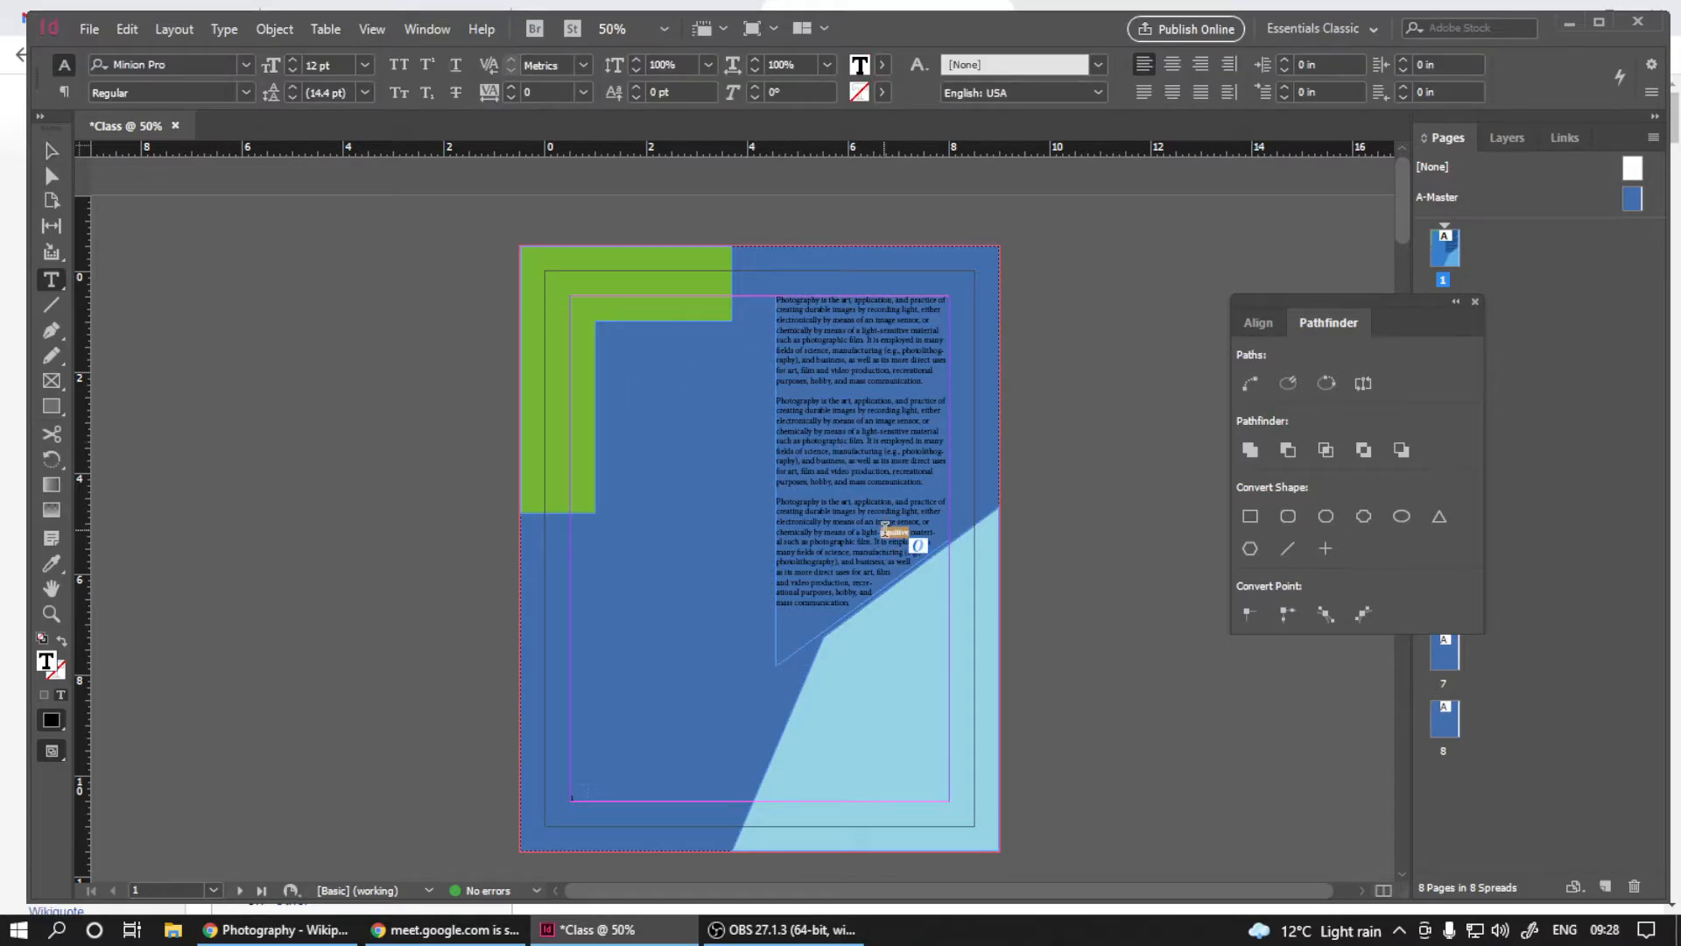
pyautogui.tripleClick(814, 506)
pyautogui.click(801, 552)
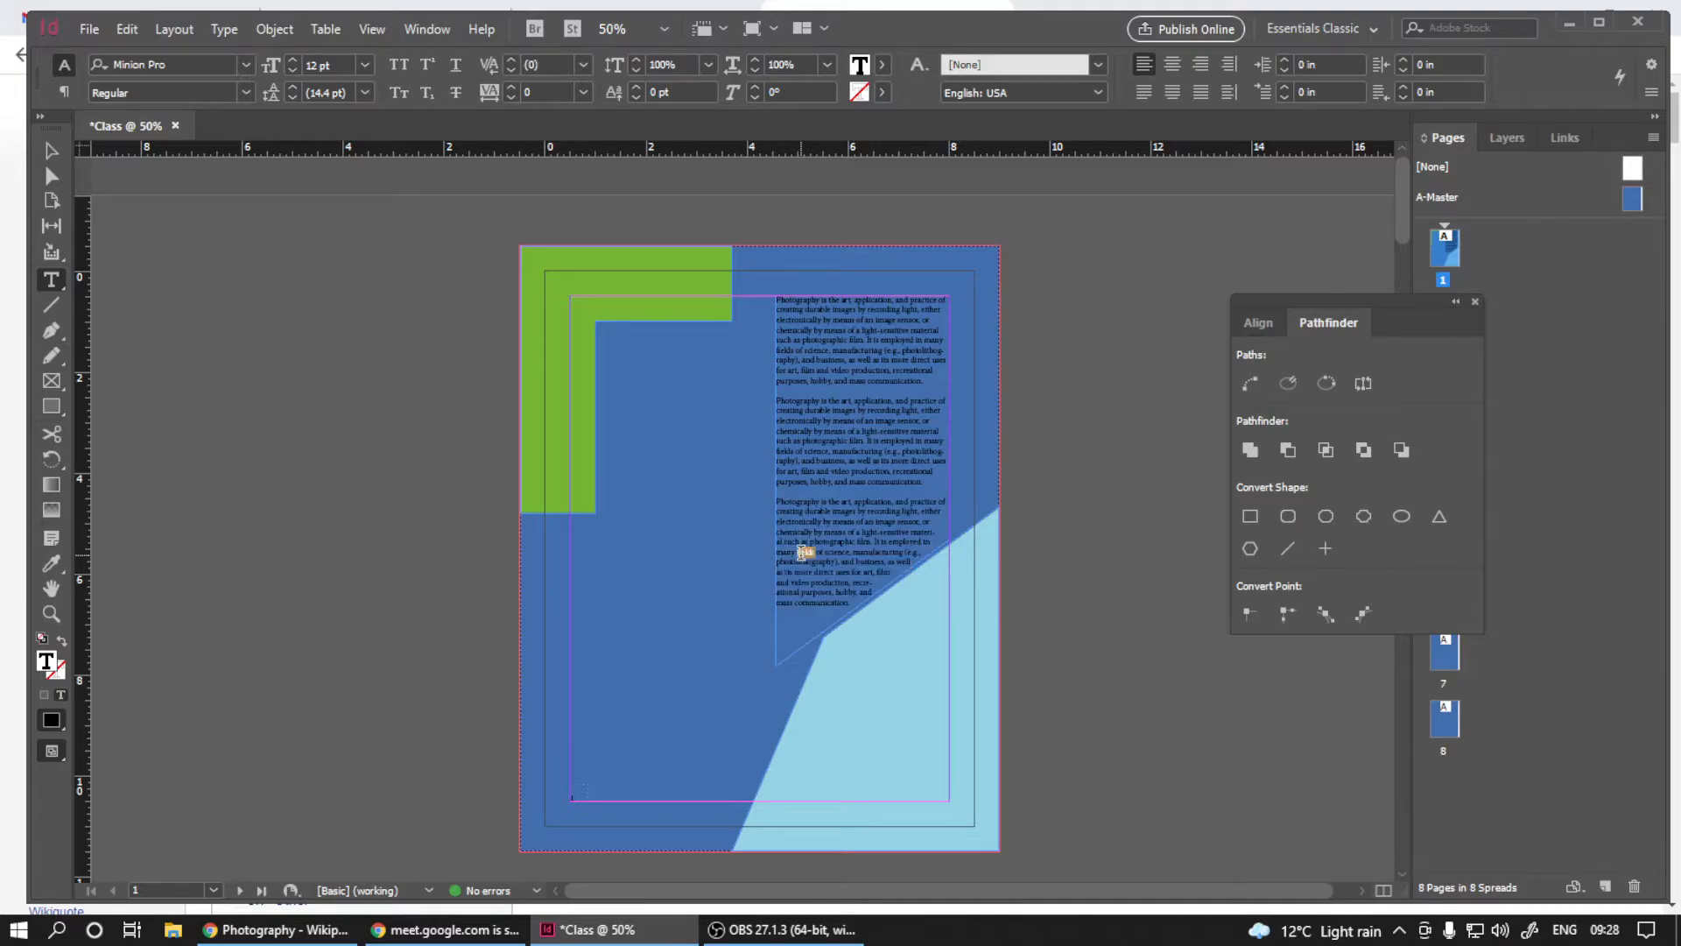
pyautogui.click(833, 499)
pyautogui.click(833, 531)
pyautogui.click(840, 532)
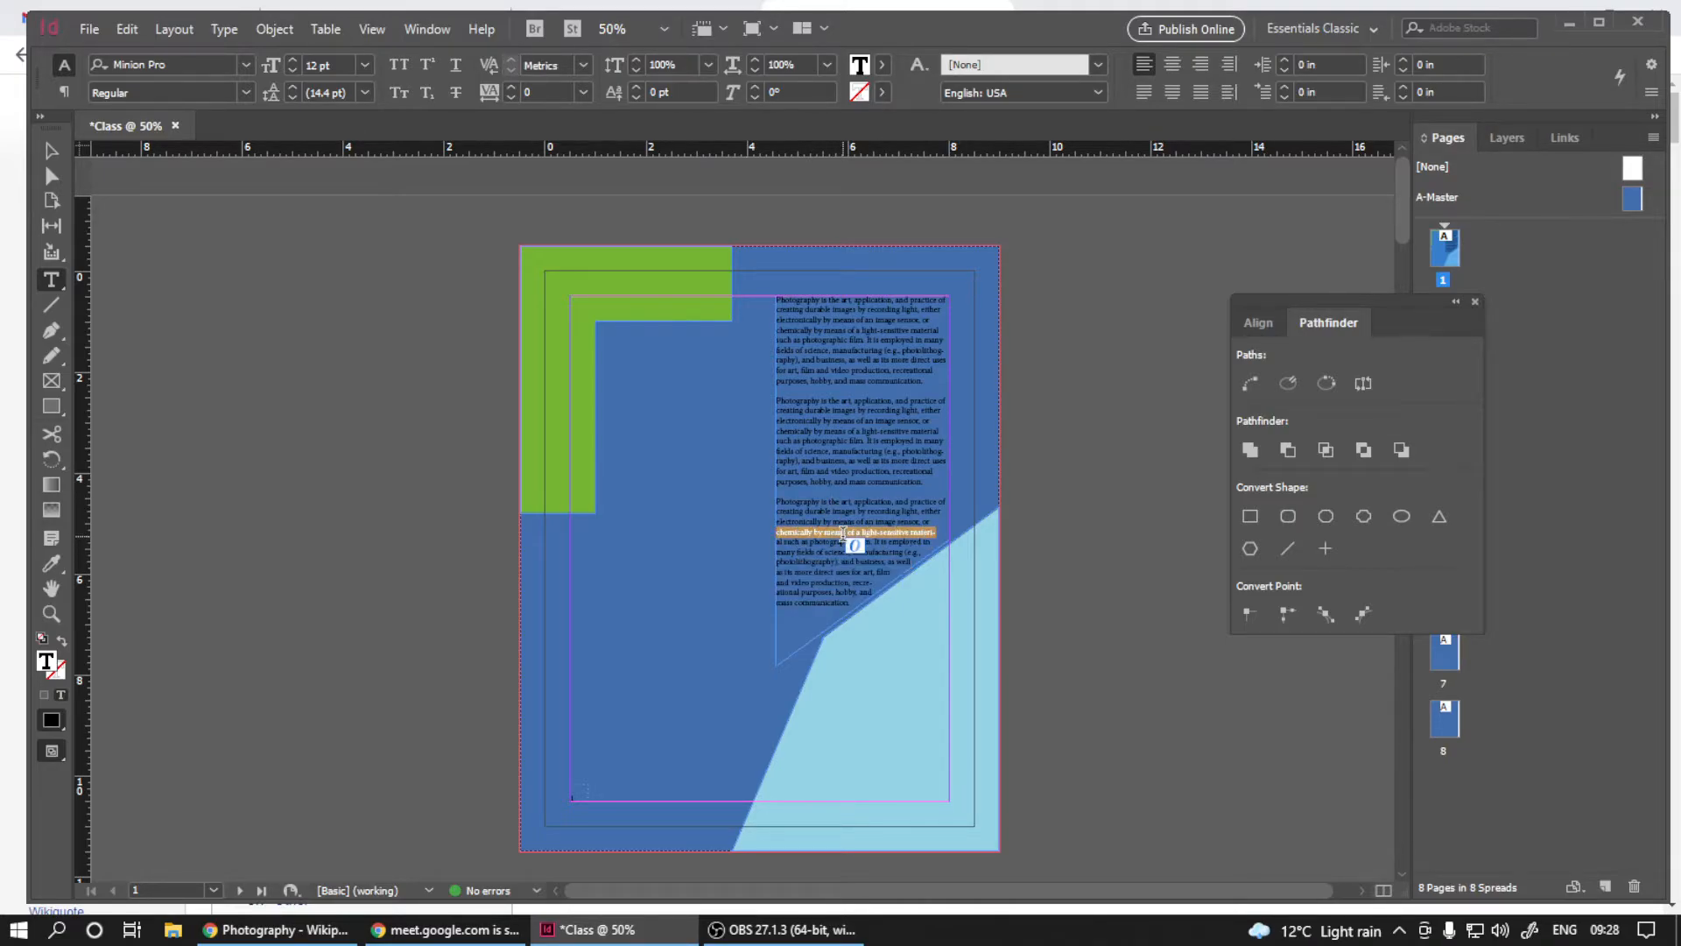
pyautogui.click(837, 534)
pyautogui.doubleClick(836, 534)
pyautogui.click(836, 534)
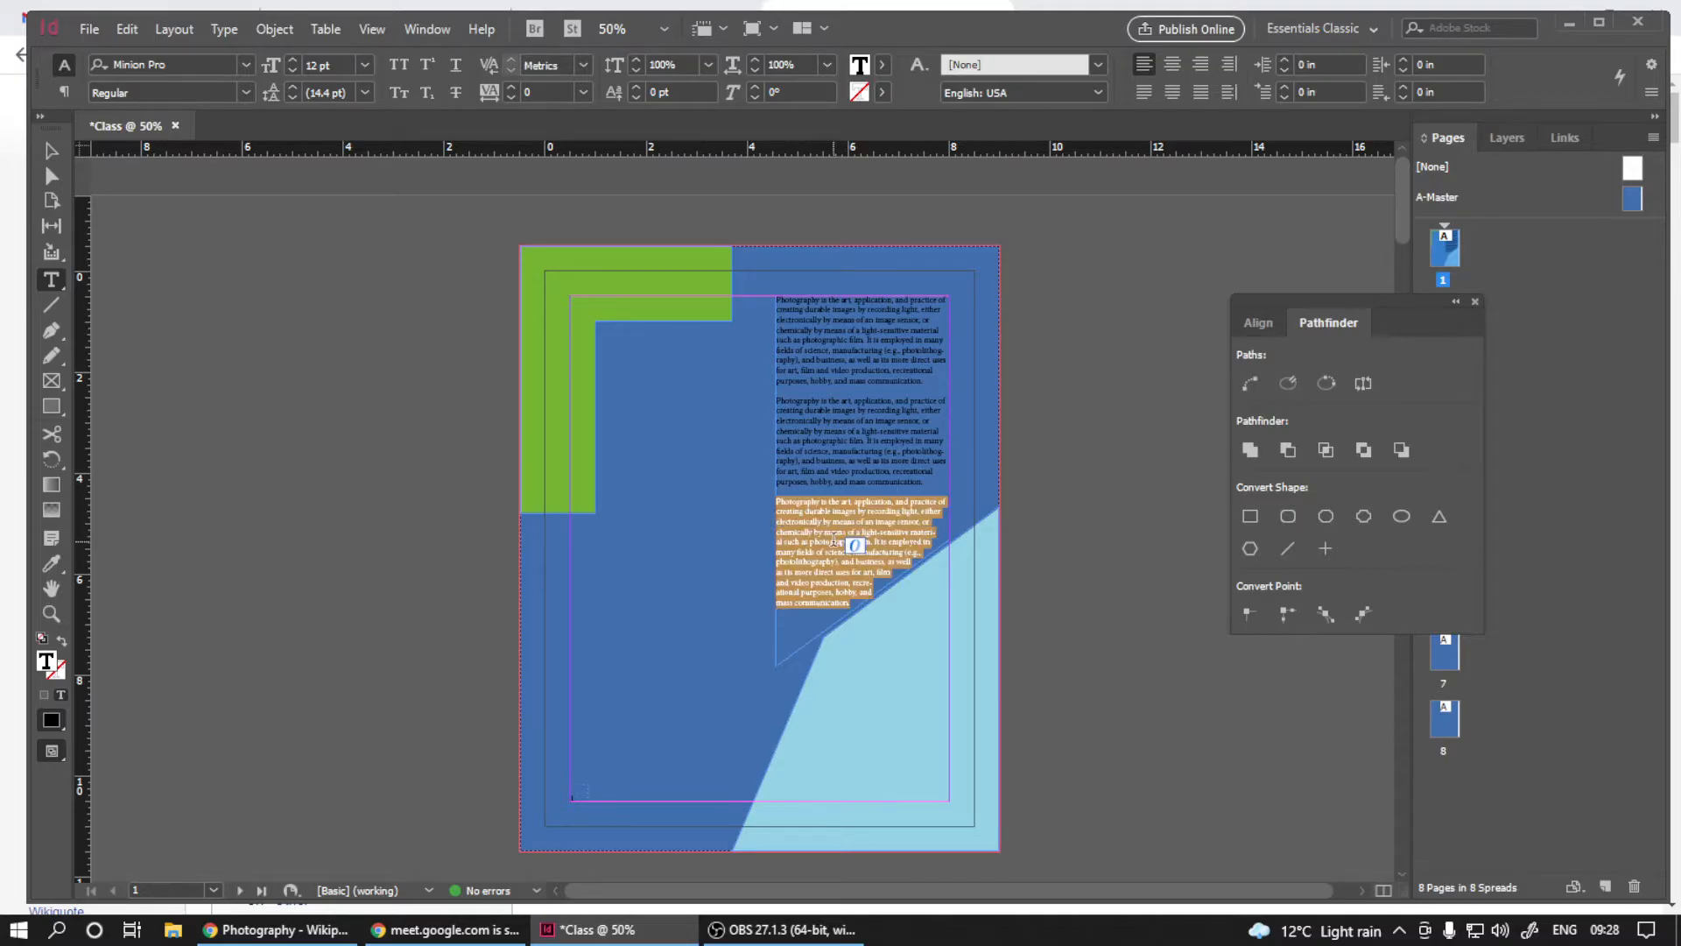
# - Select the entire third photography paragraph and delete it from the text frame
pyautogui.click(834, 538)
pyautogui.doubleClick(835, 533)
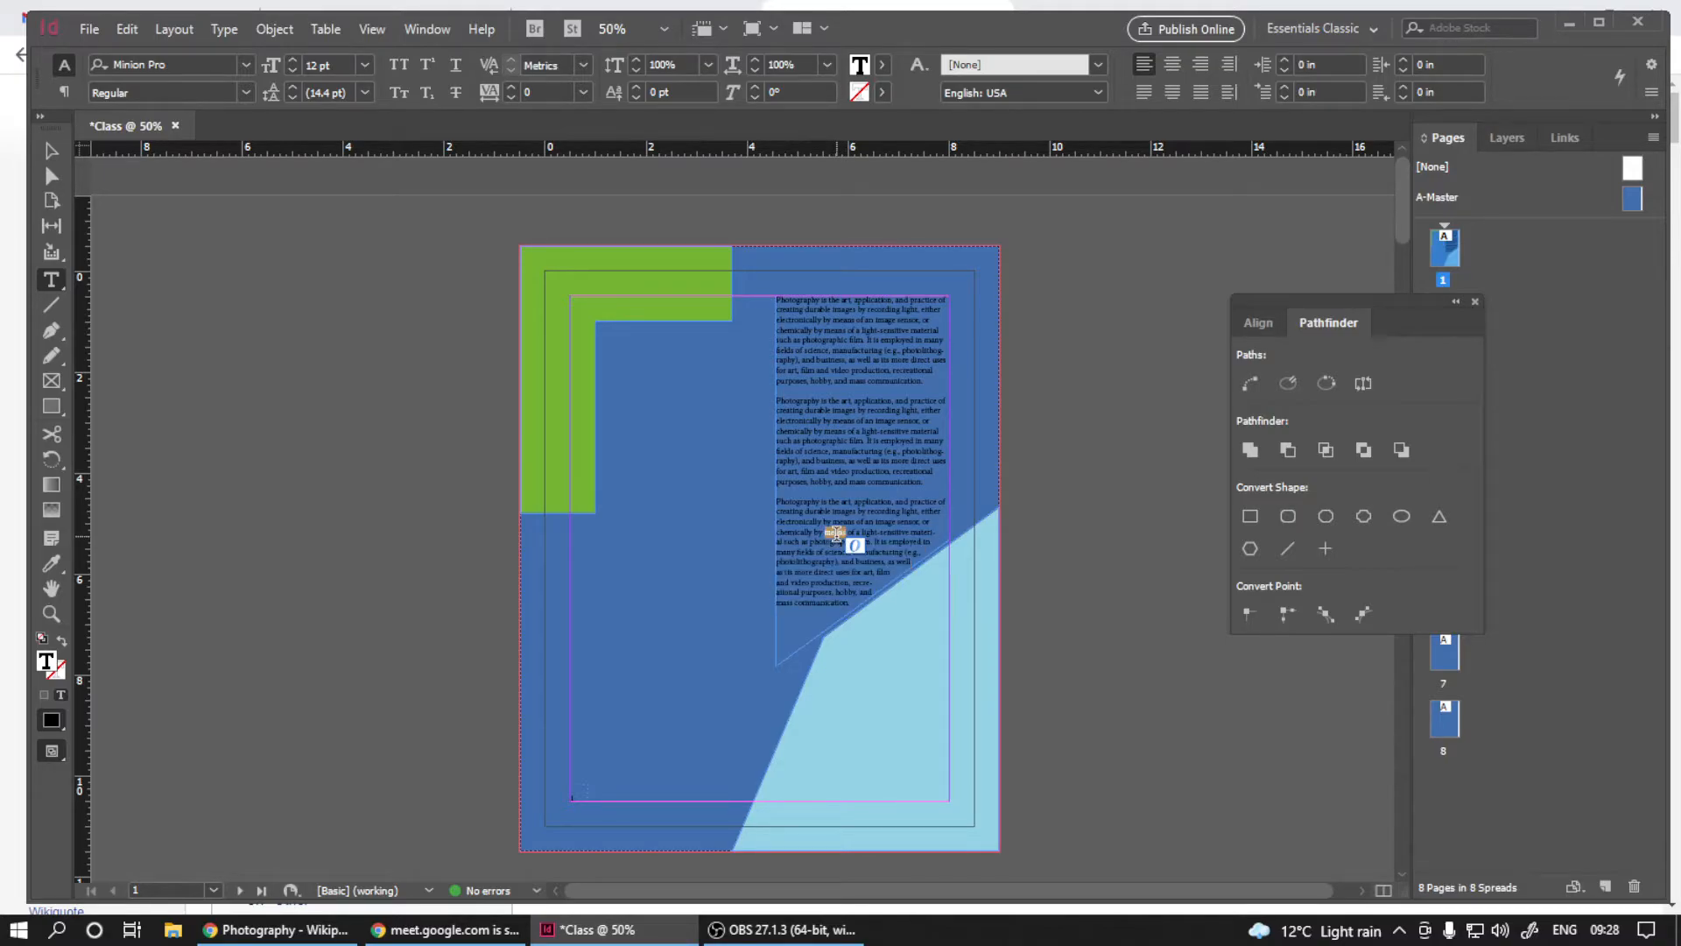
pyautogui.tripleClick(836, 533)
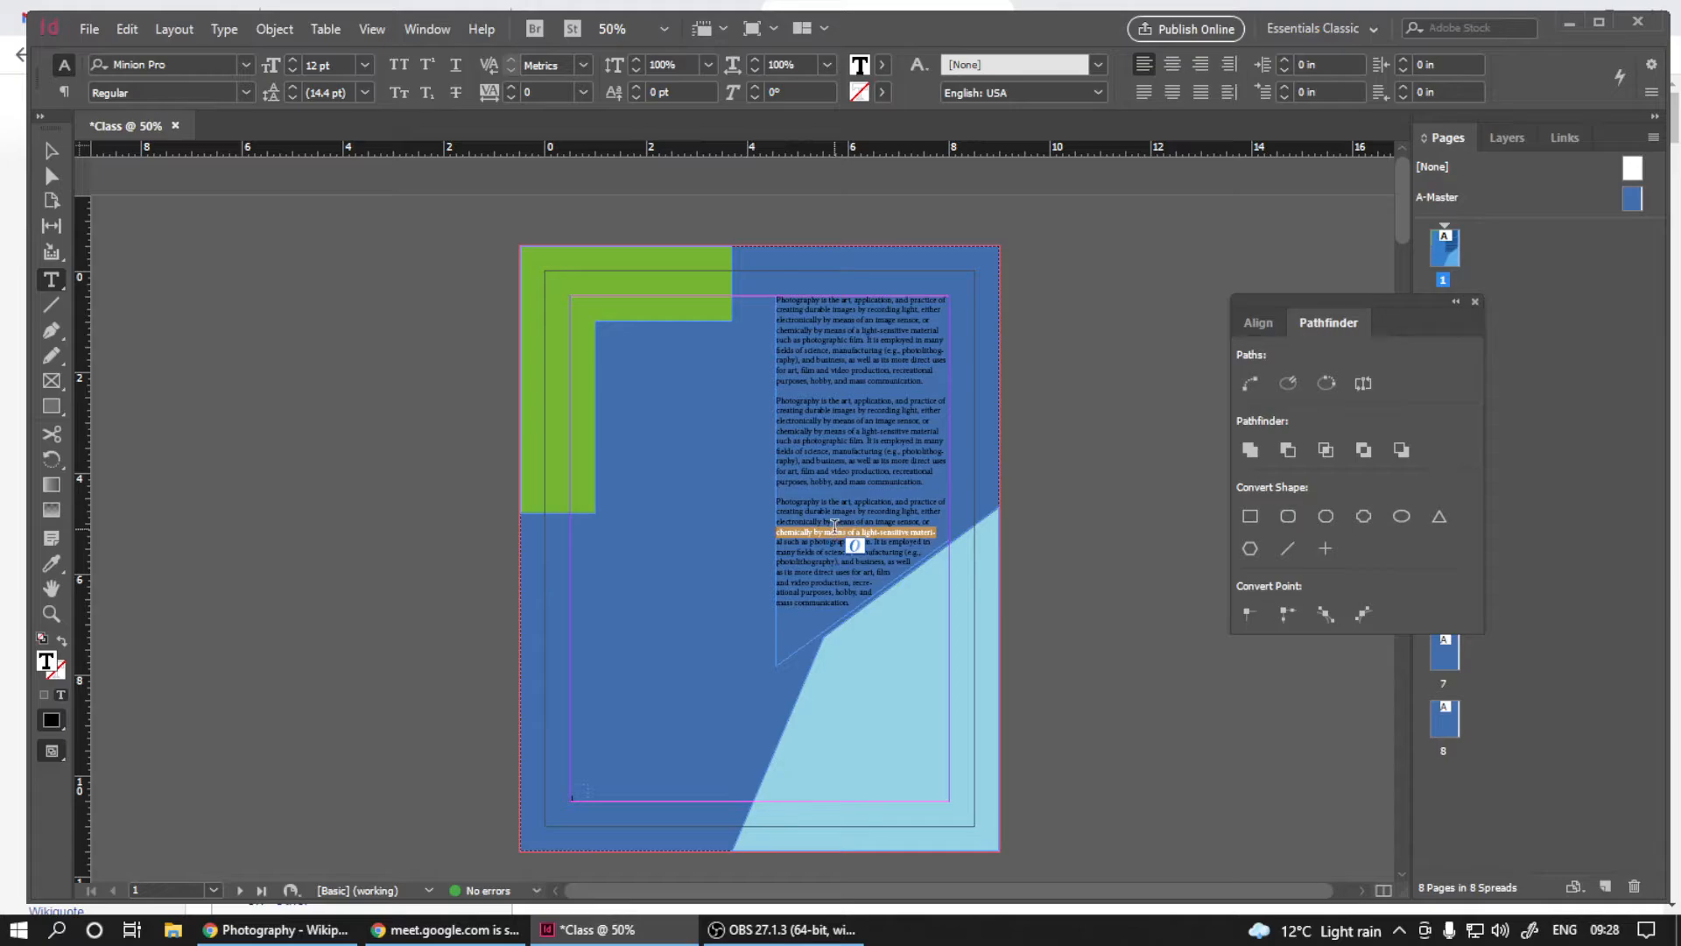
pyautogui.tripleClick(837, 514)
pyautogui.click(837, 514)
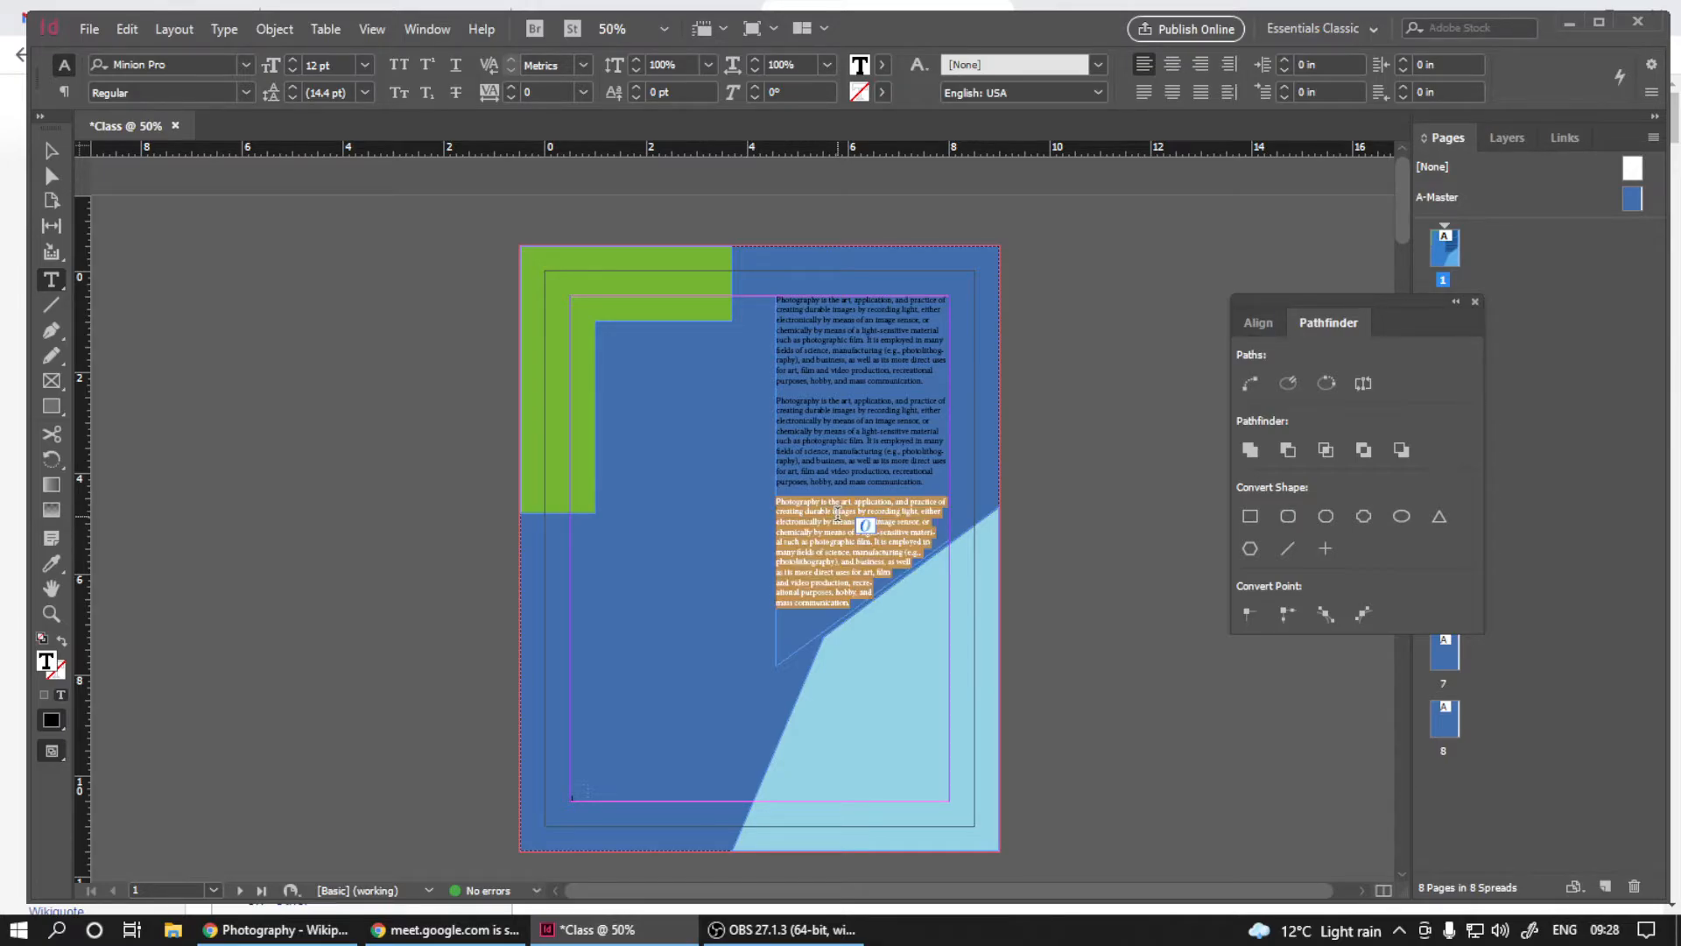
pyautogui.press('BackSpace')
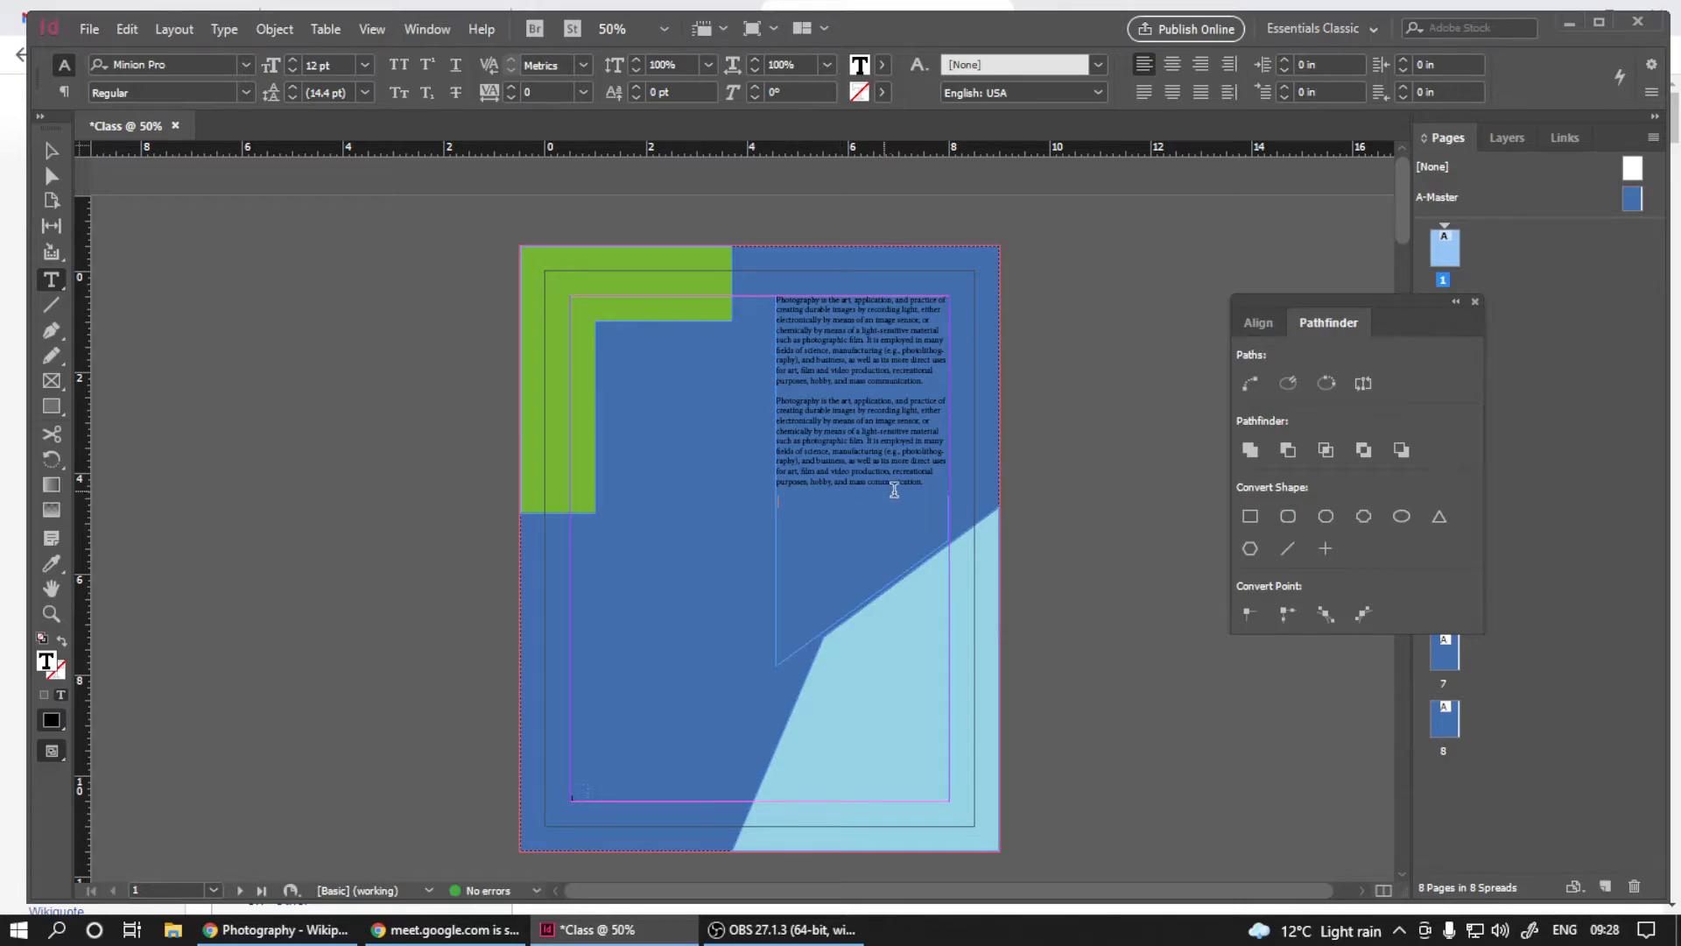
# - Select the two remaining paragraphs, try font sizes of 60, 24, 14 and 18 pt, and set the text to 24 pt
pyautogui.moveTo(930, 487); pyautogui.dragTo(723, 119)
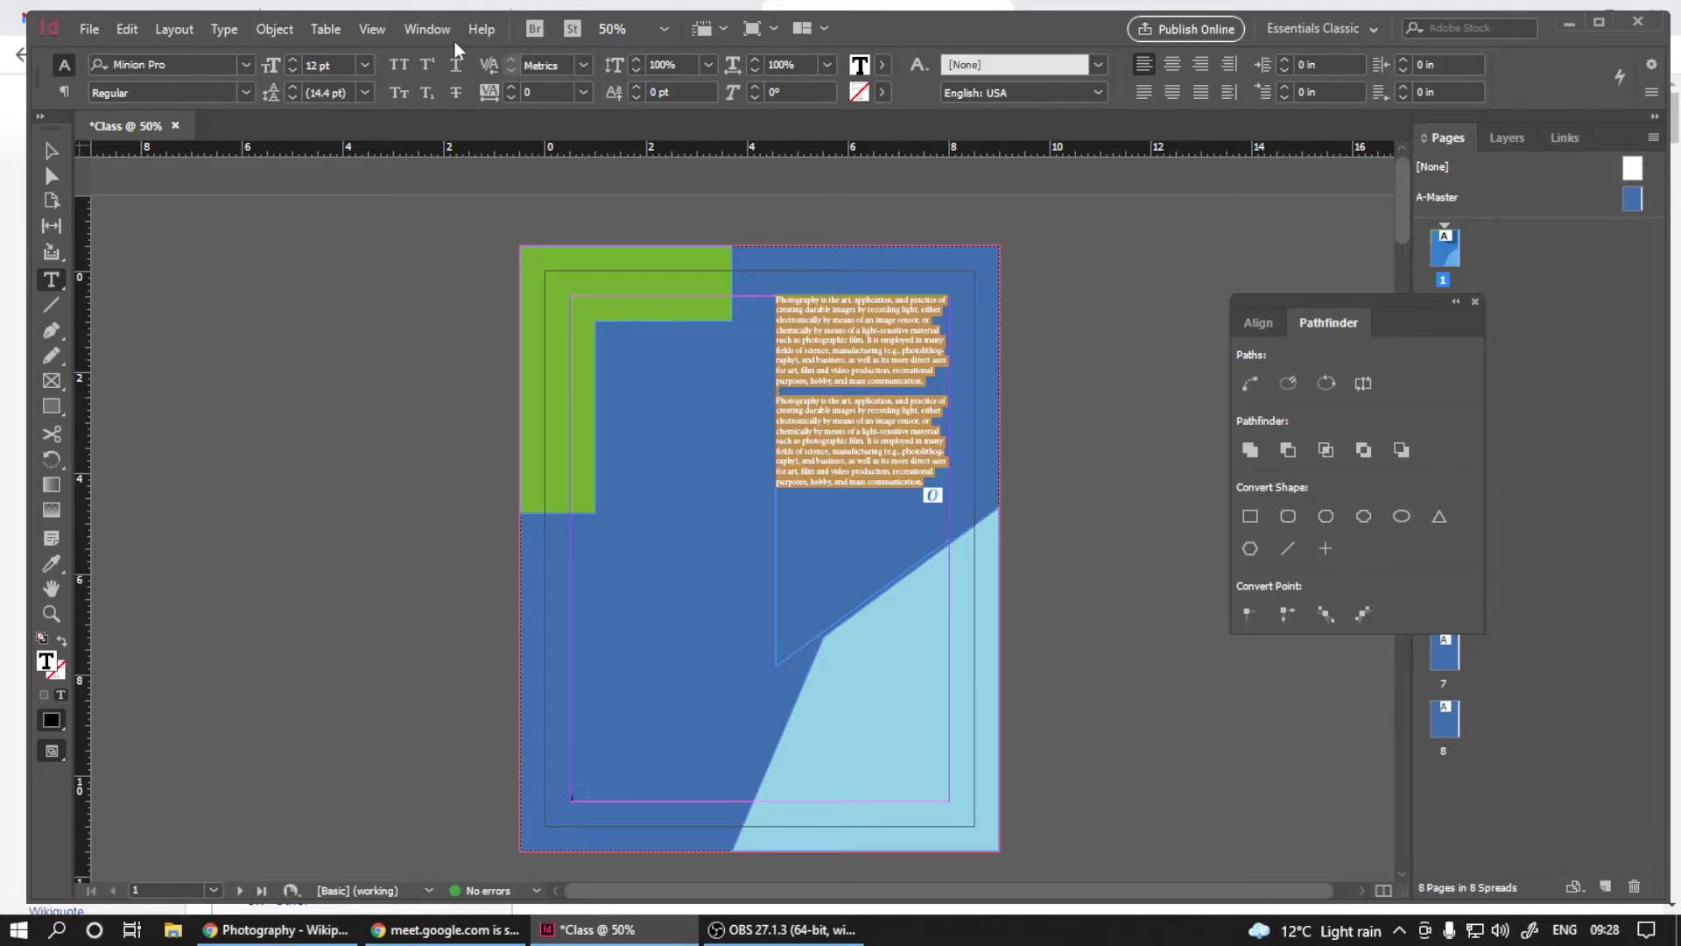
pyautogui.click(362, 66)
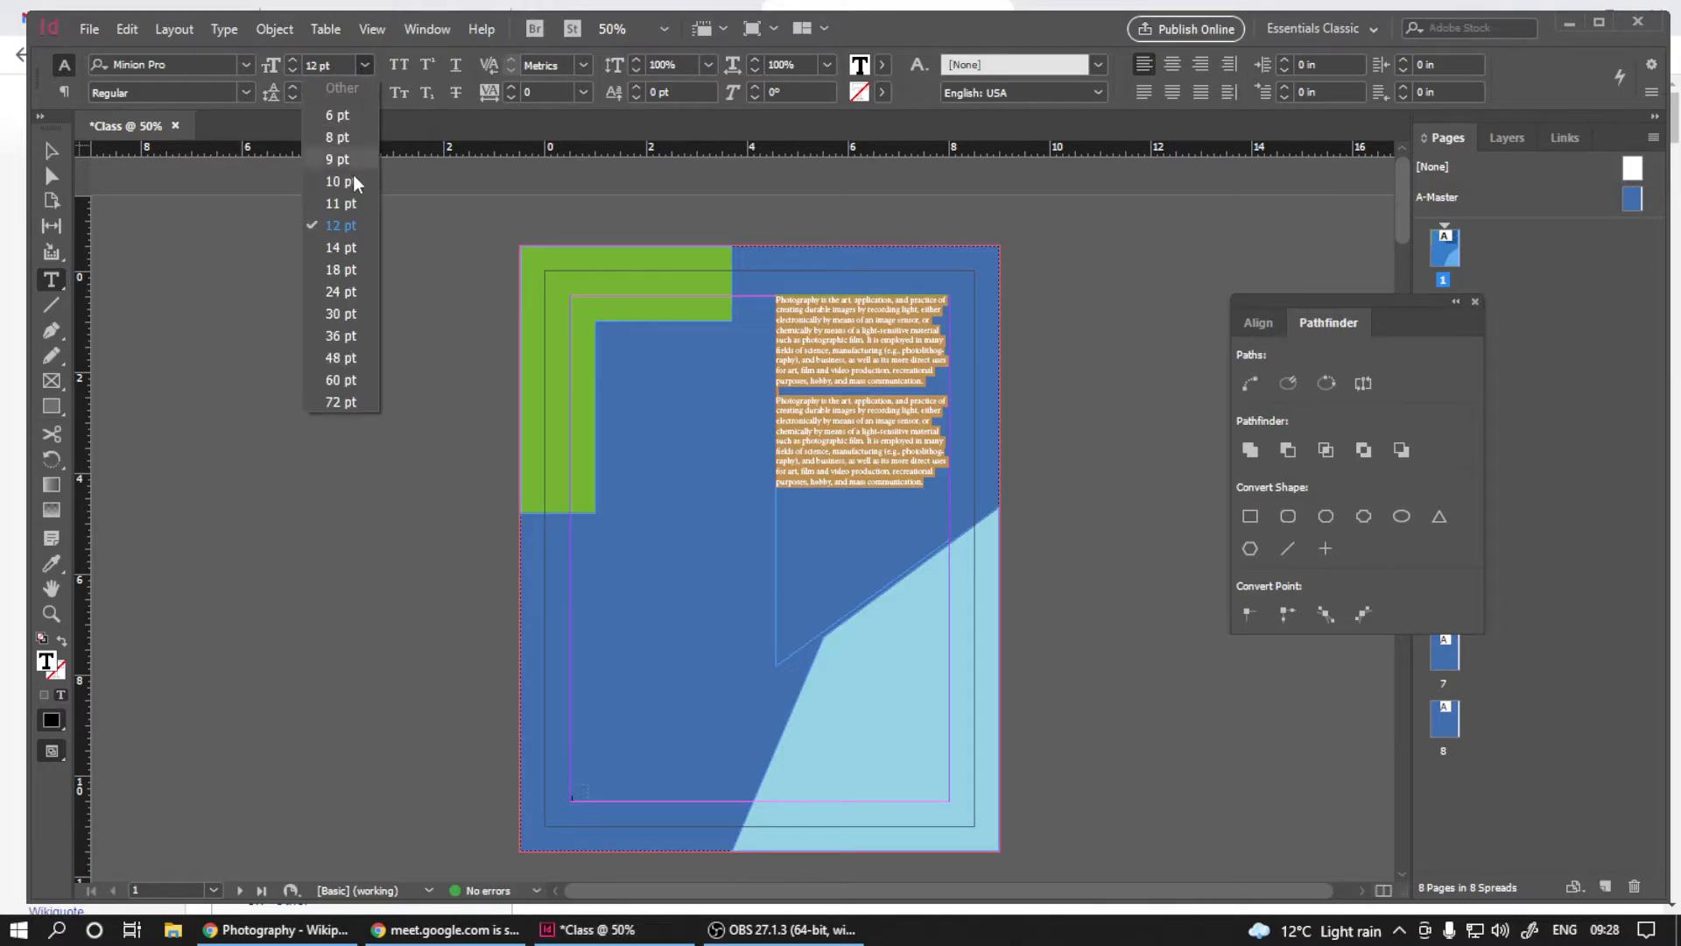
pyautogui.click(340, 379)
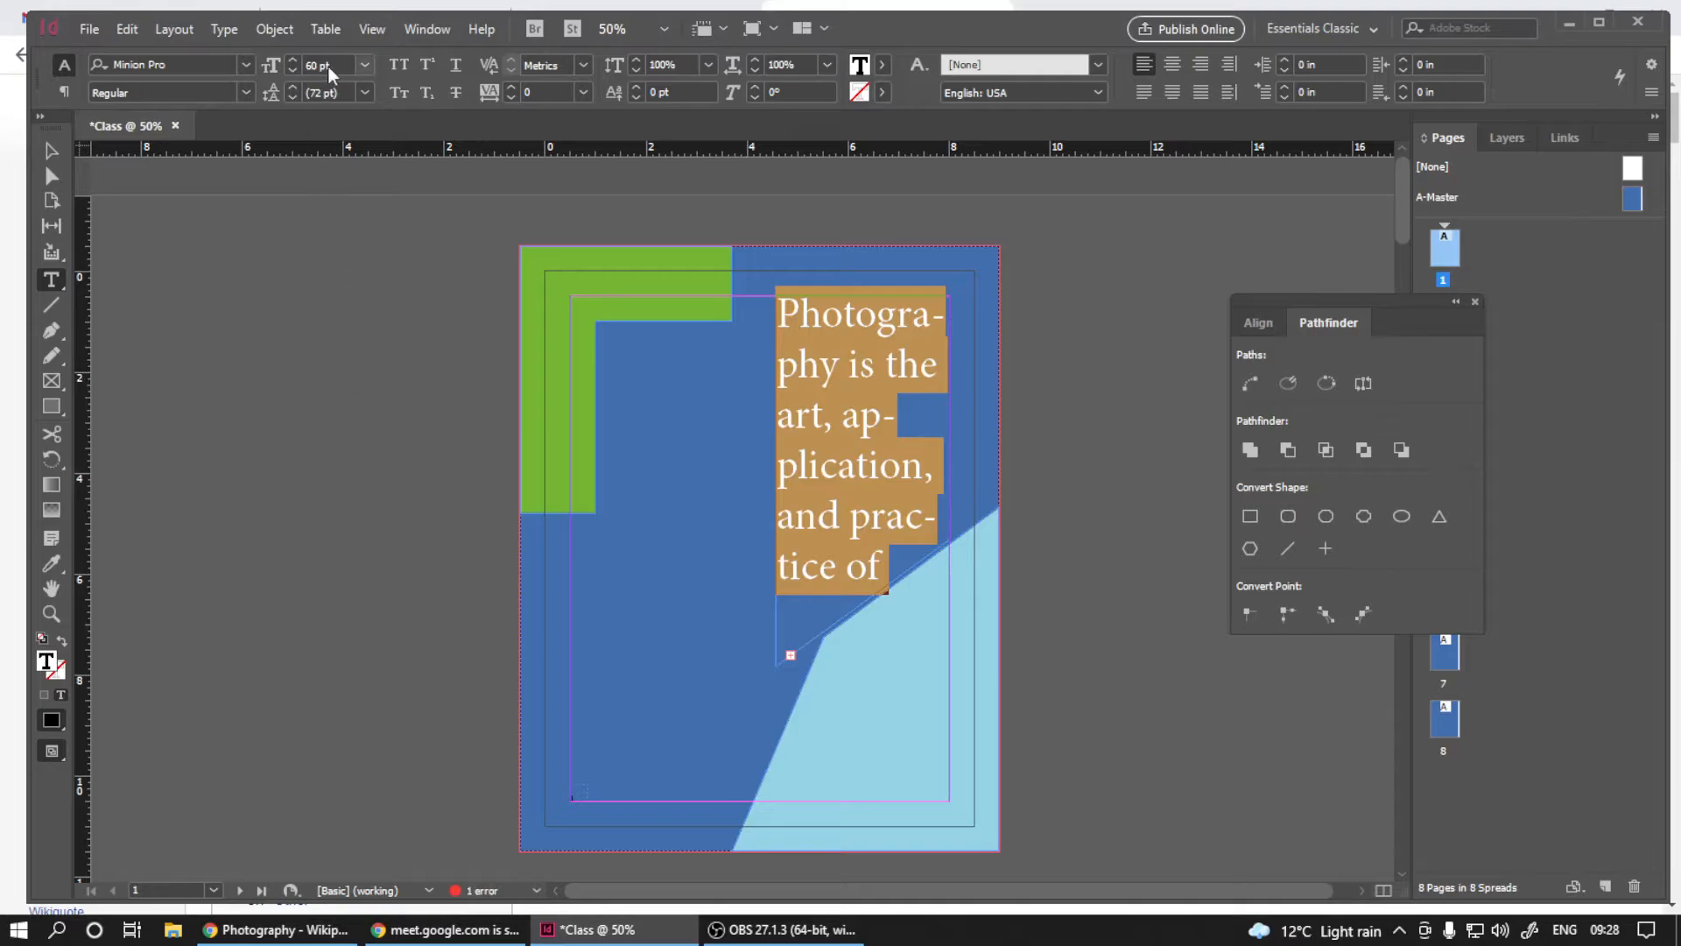
pyautogui.click(365, 63)
pyautogui.click(334, 280)
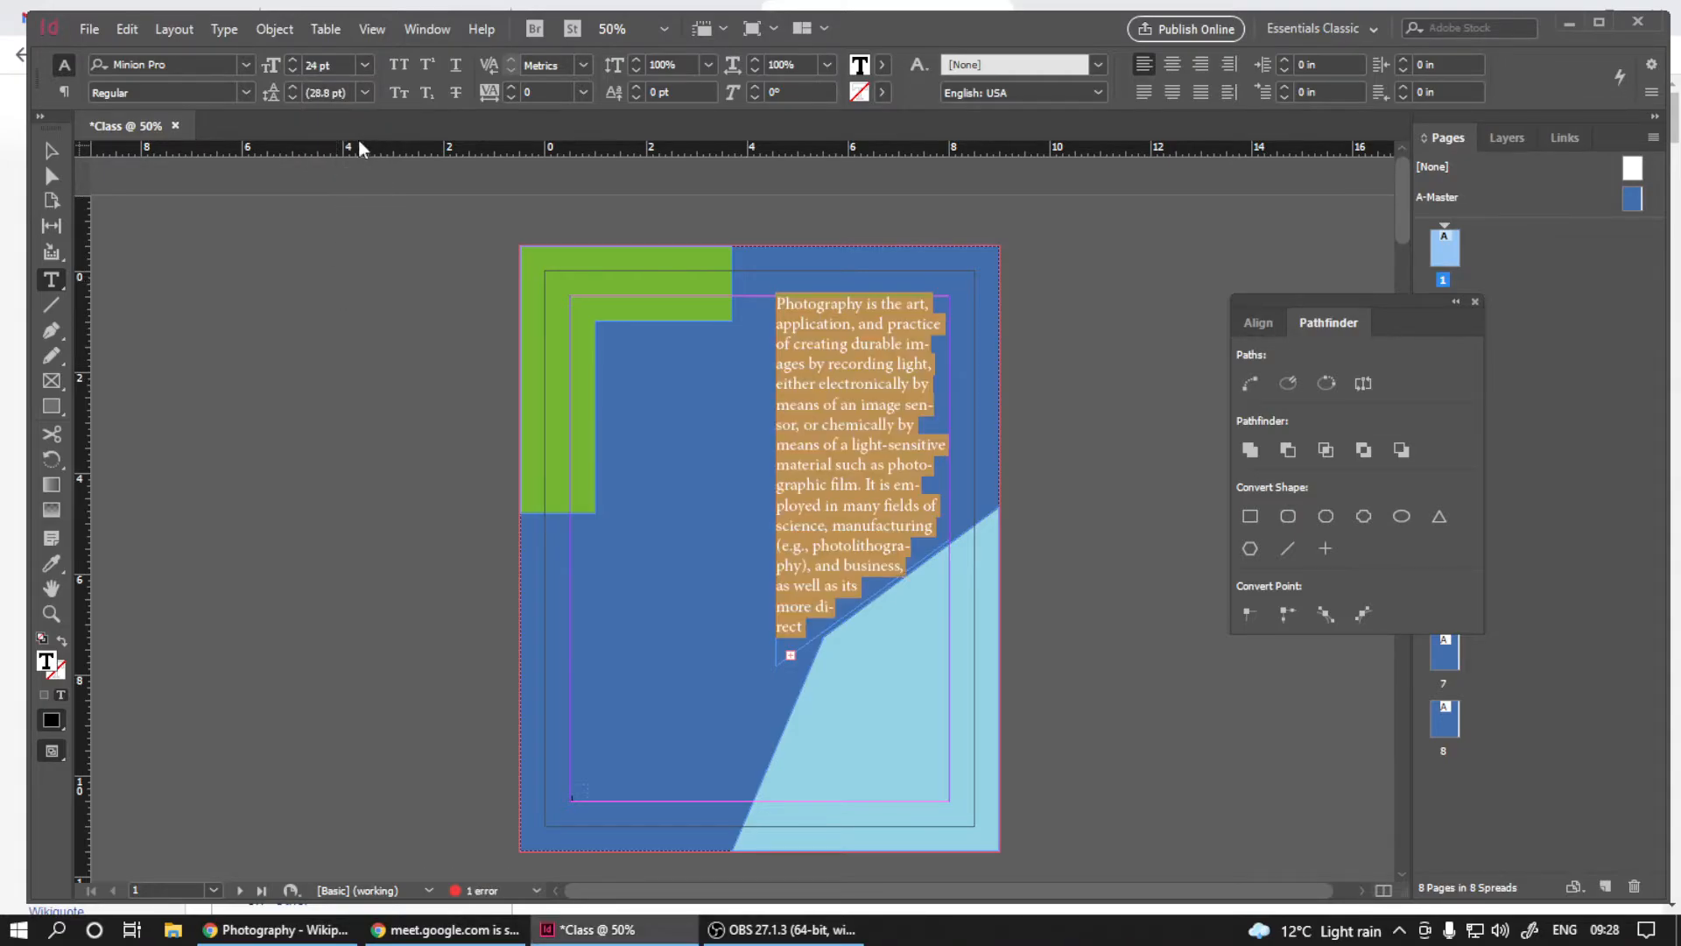
pyautogui.click(362, 66)
pyautogui.click(338, 248)
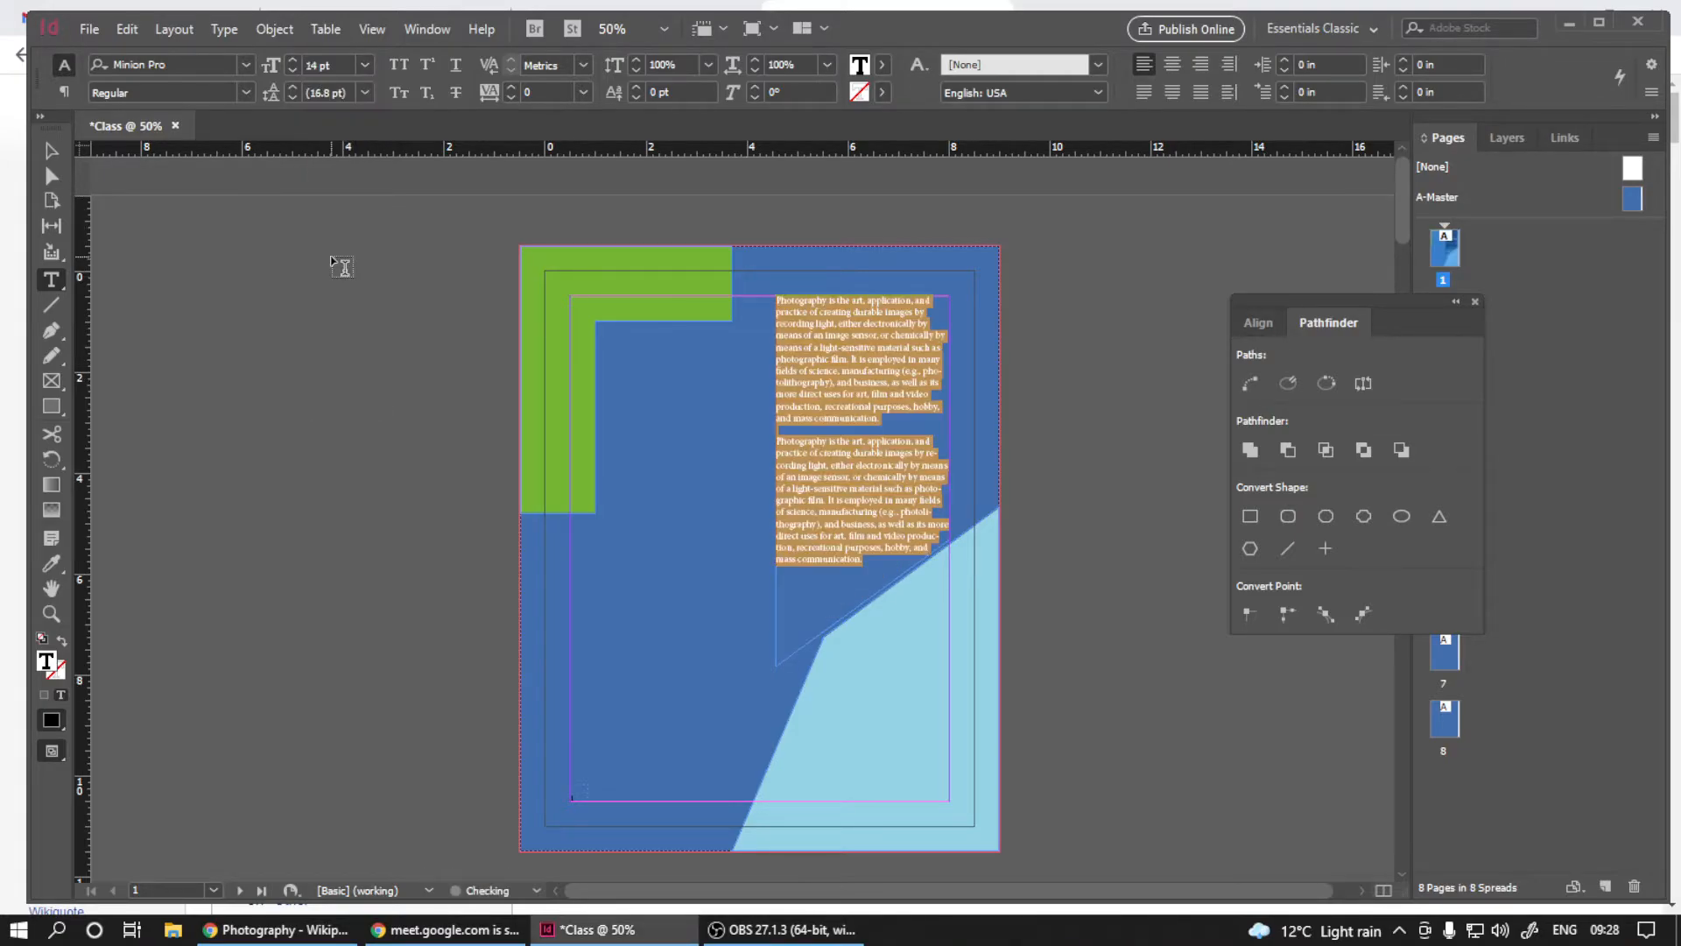
pyautogui.click(366, 67)
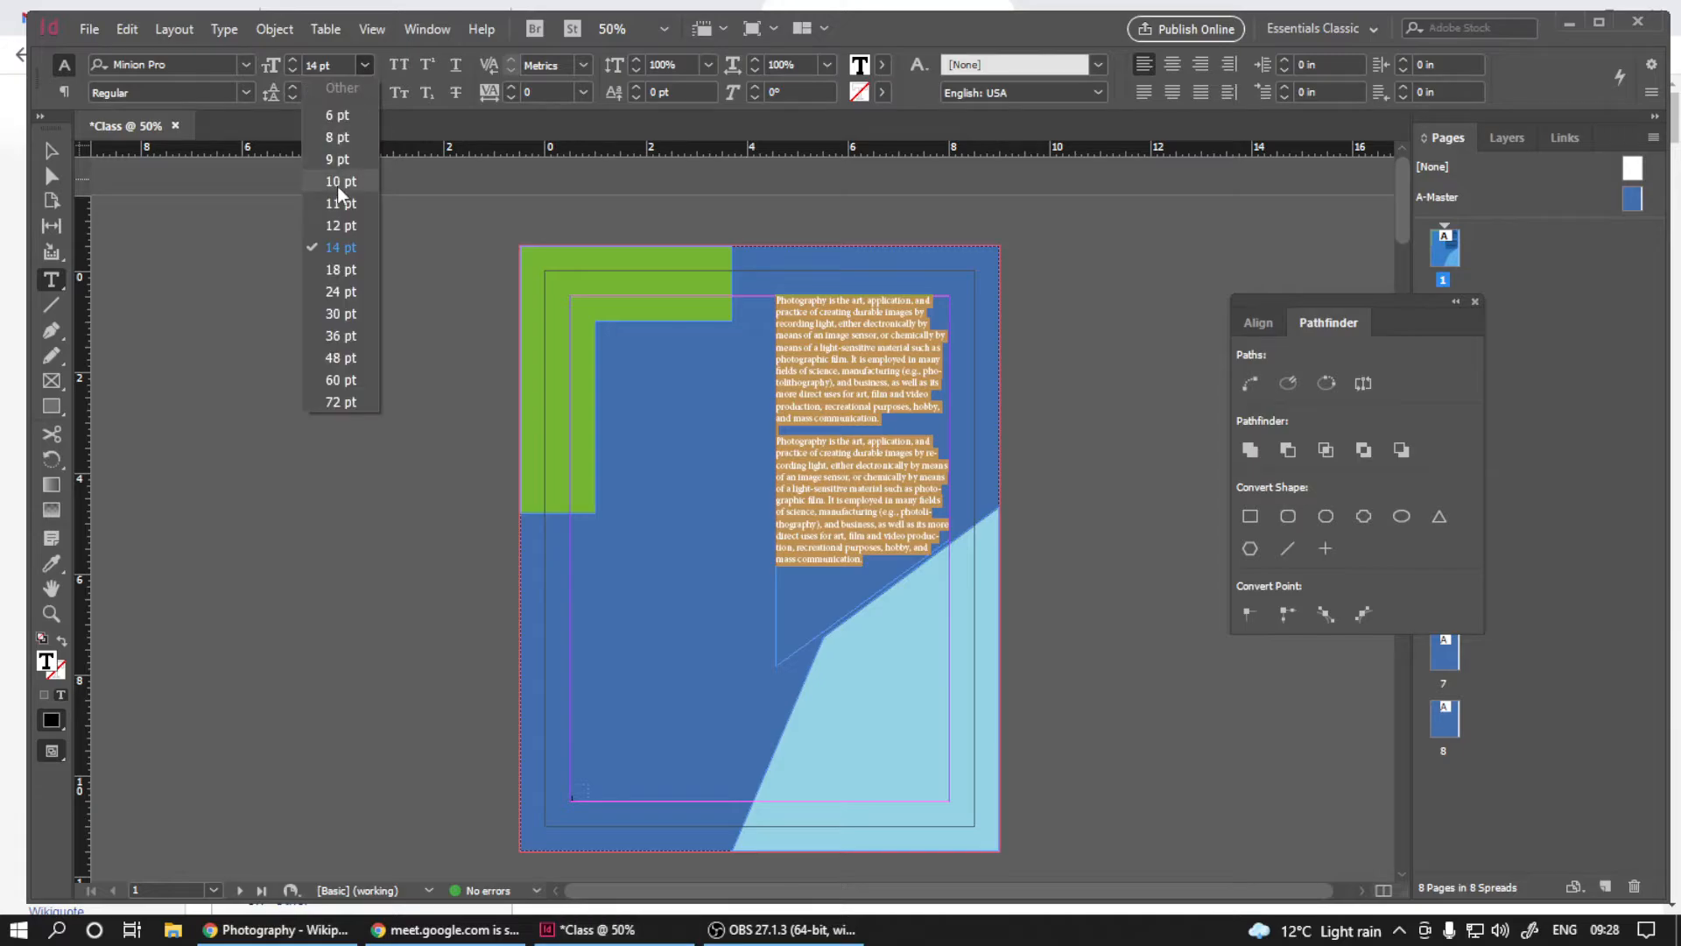
pyautogui.click(345, 270)
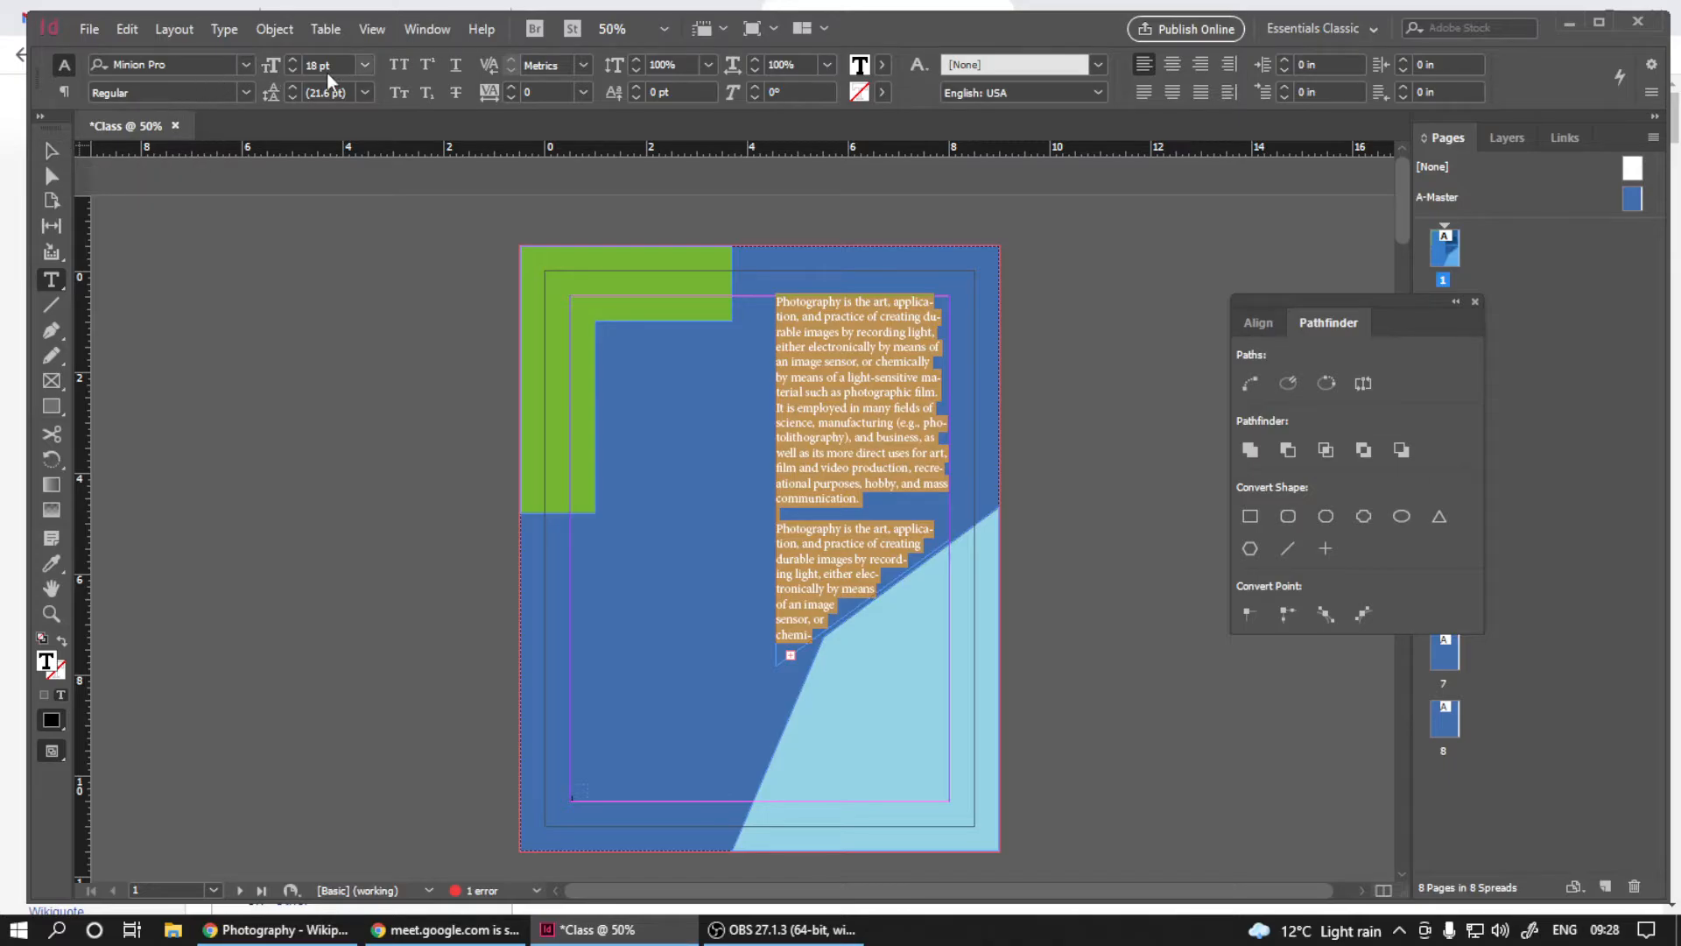
pyautogui.click(365, 64)
pyautogui.click(342, 292)
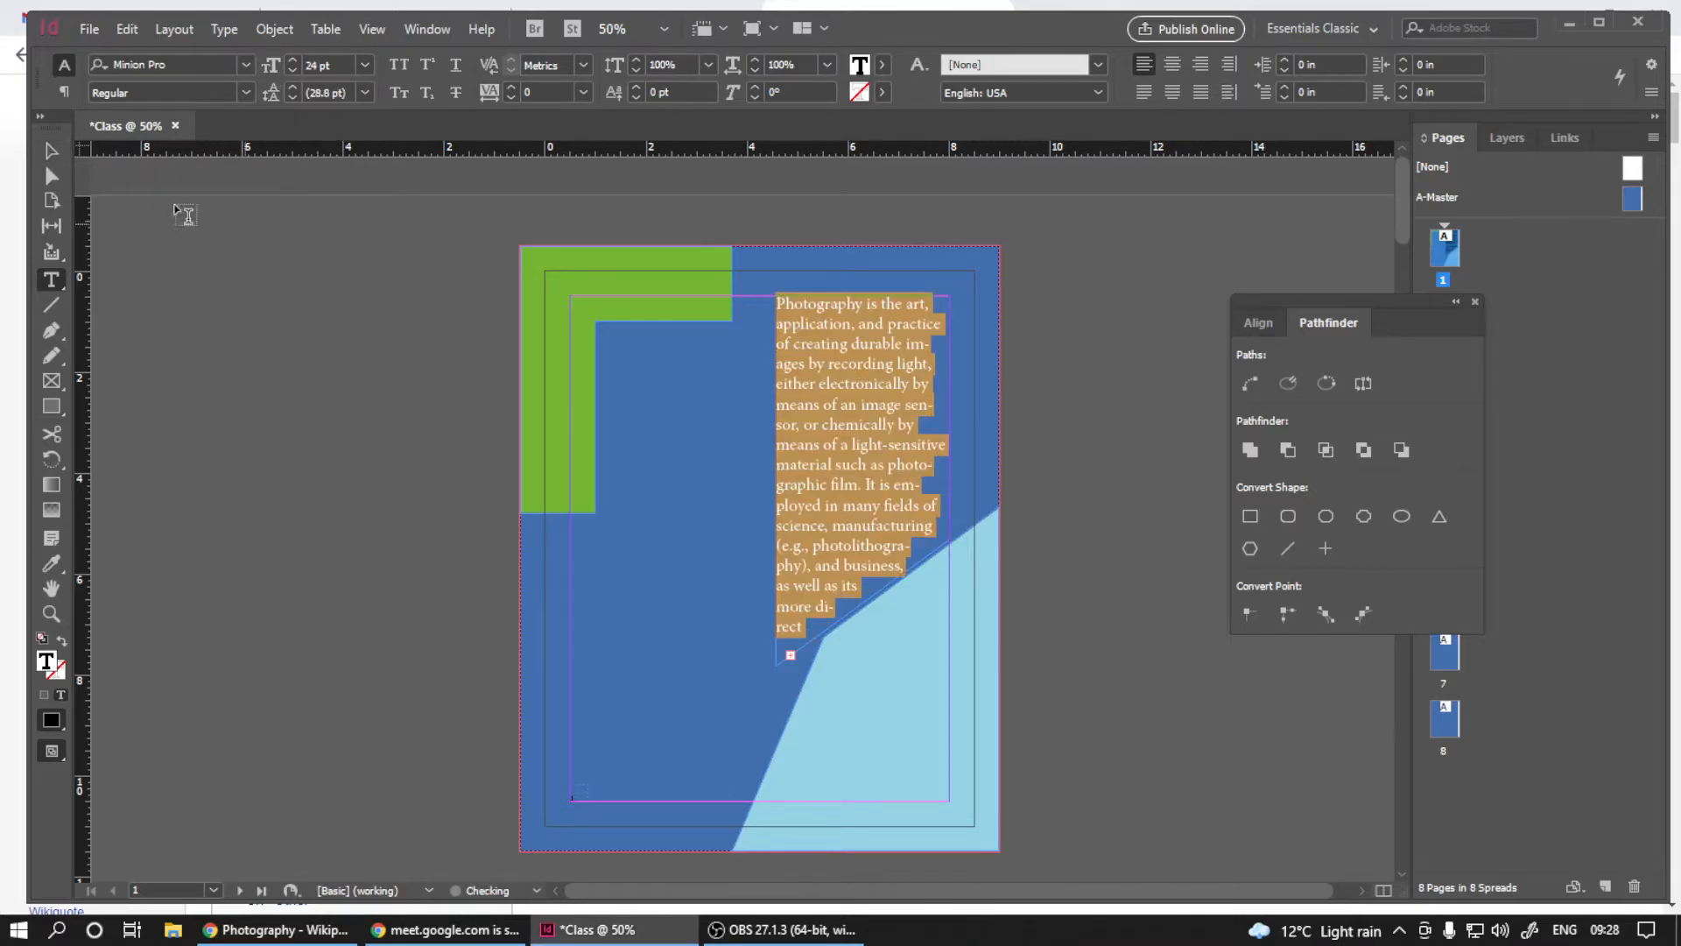
pyautogui.click(51, 150)
pyautogui.click(266, 417)
# - Flow the slanted frame's overset text into a new linked frame about 3.6 × 5.1 in, starting at the page margin below the green shape
pyautogui.scroll(-4, 627, 563)
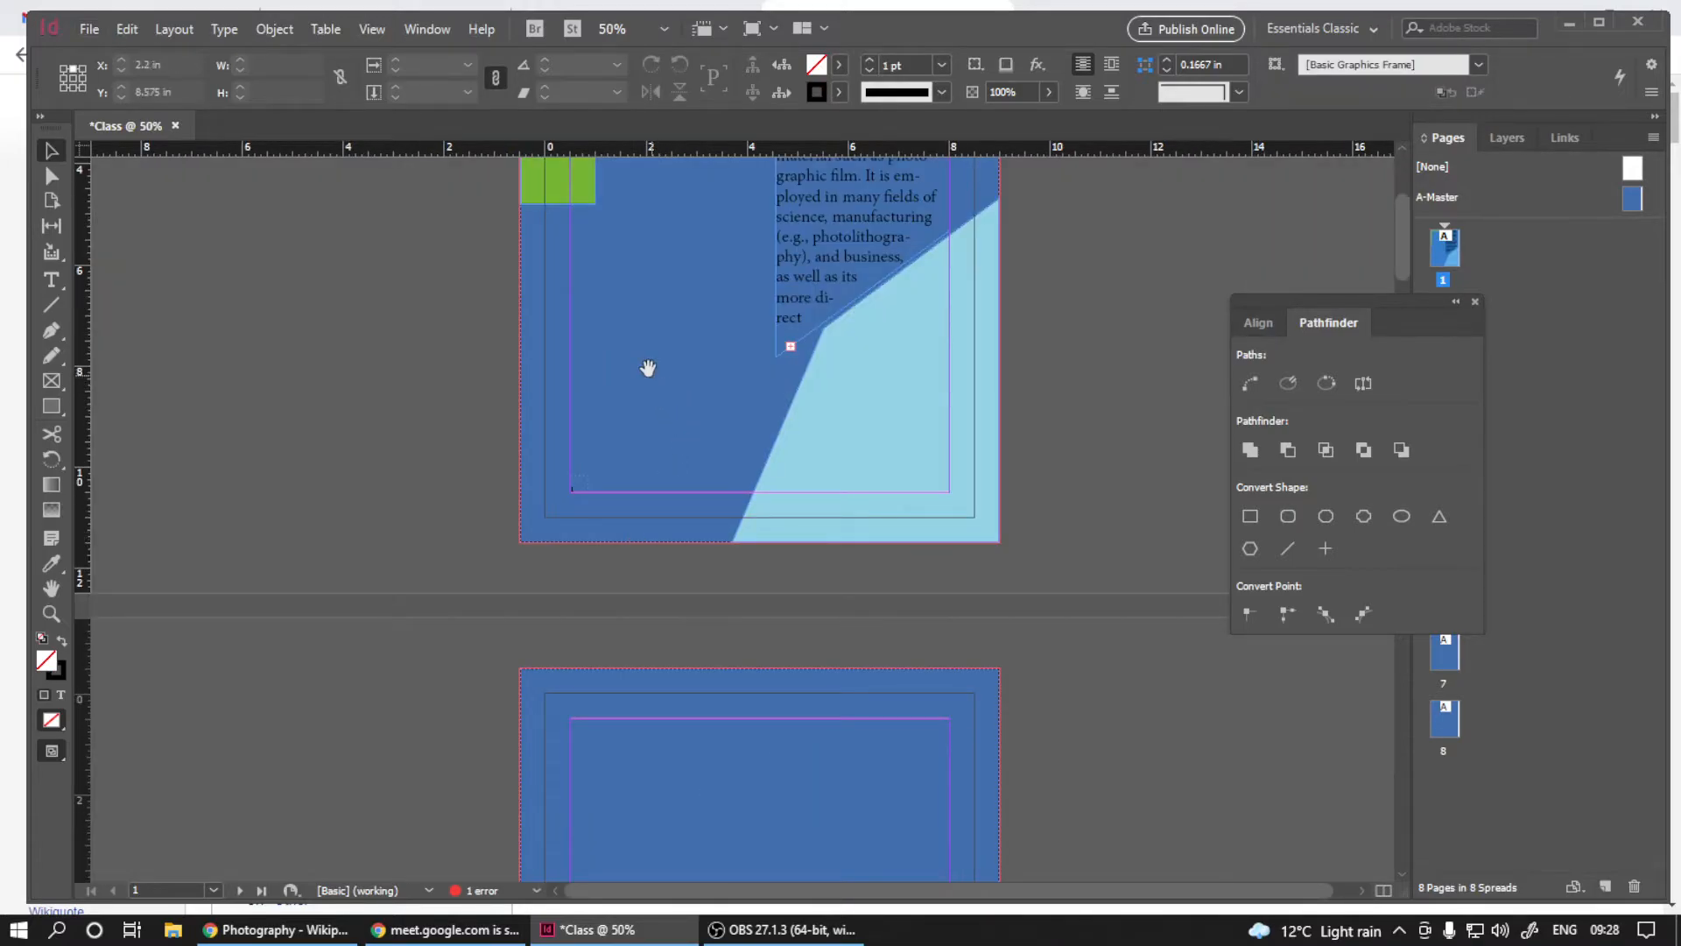
pyautogui.scroll(5, 679, 578)
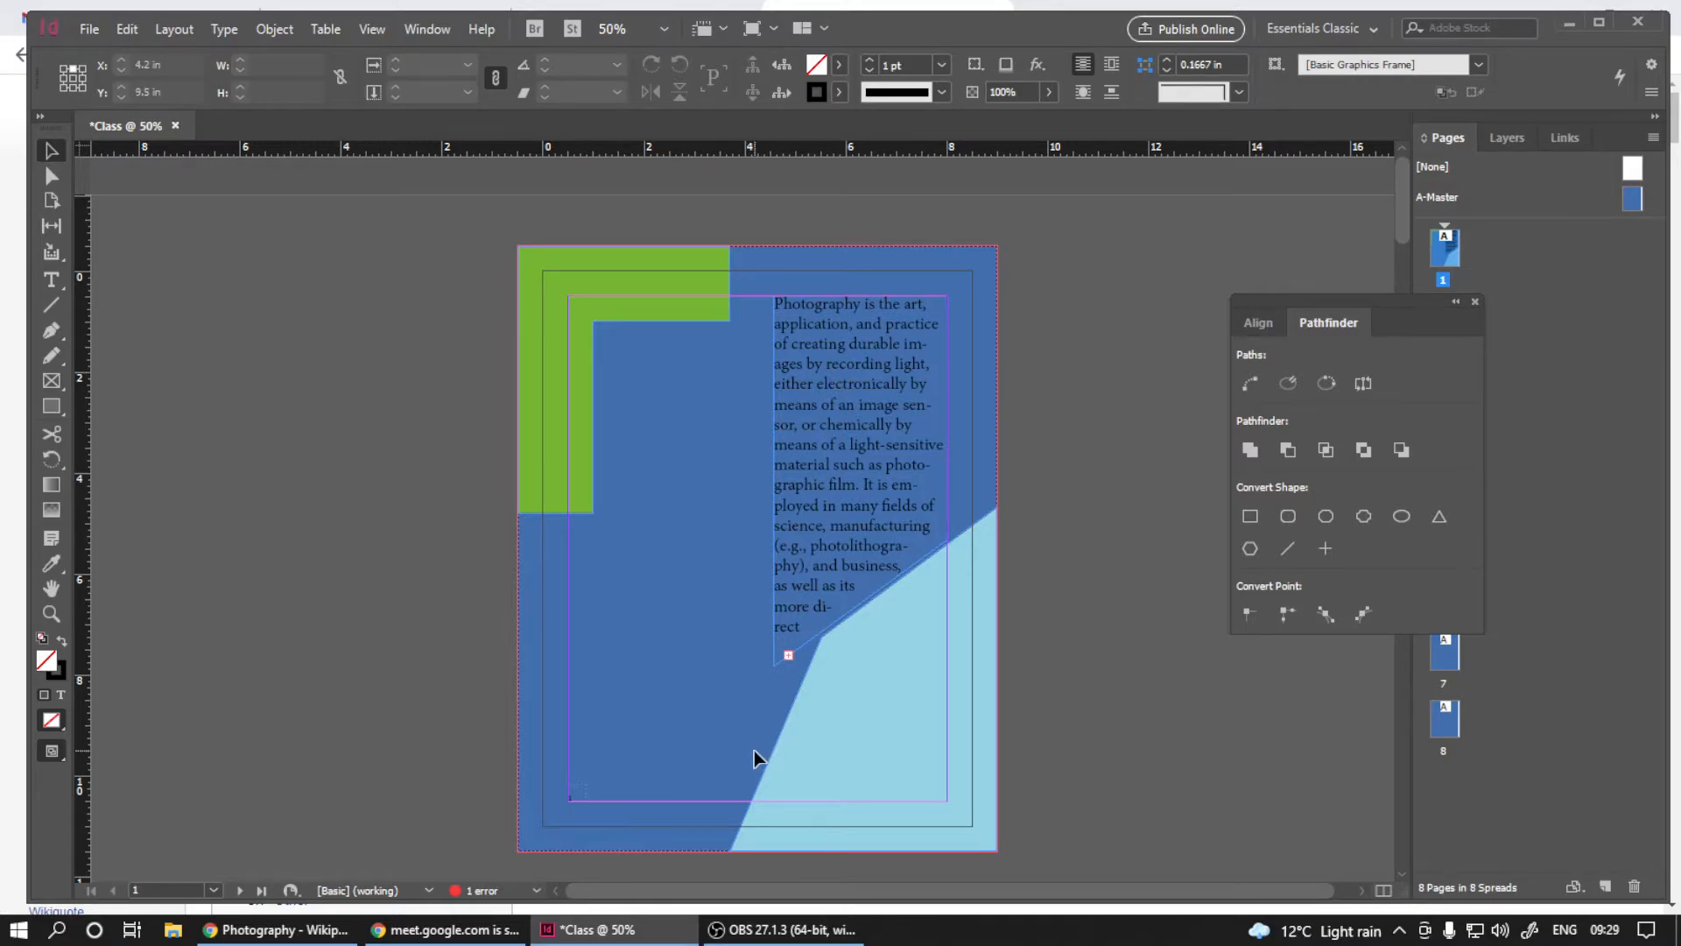
pyautogui.click(789, 662)
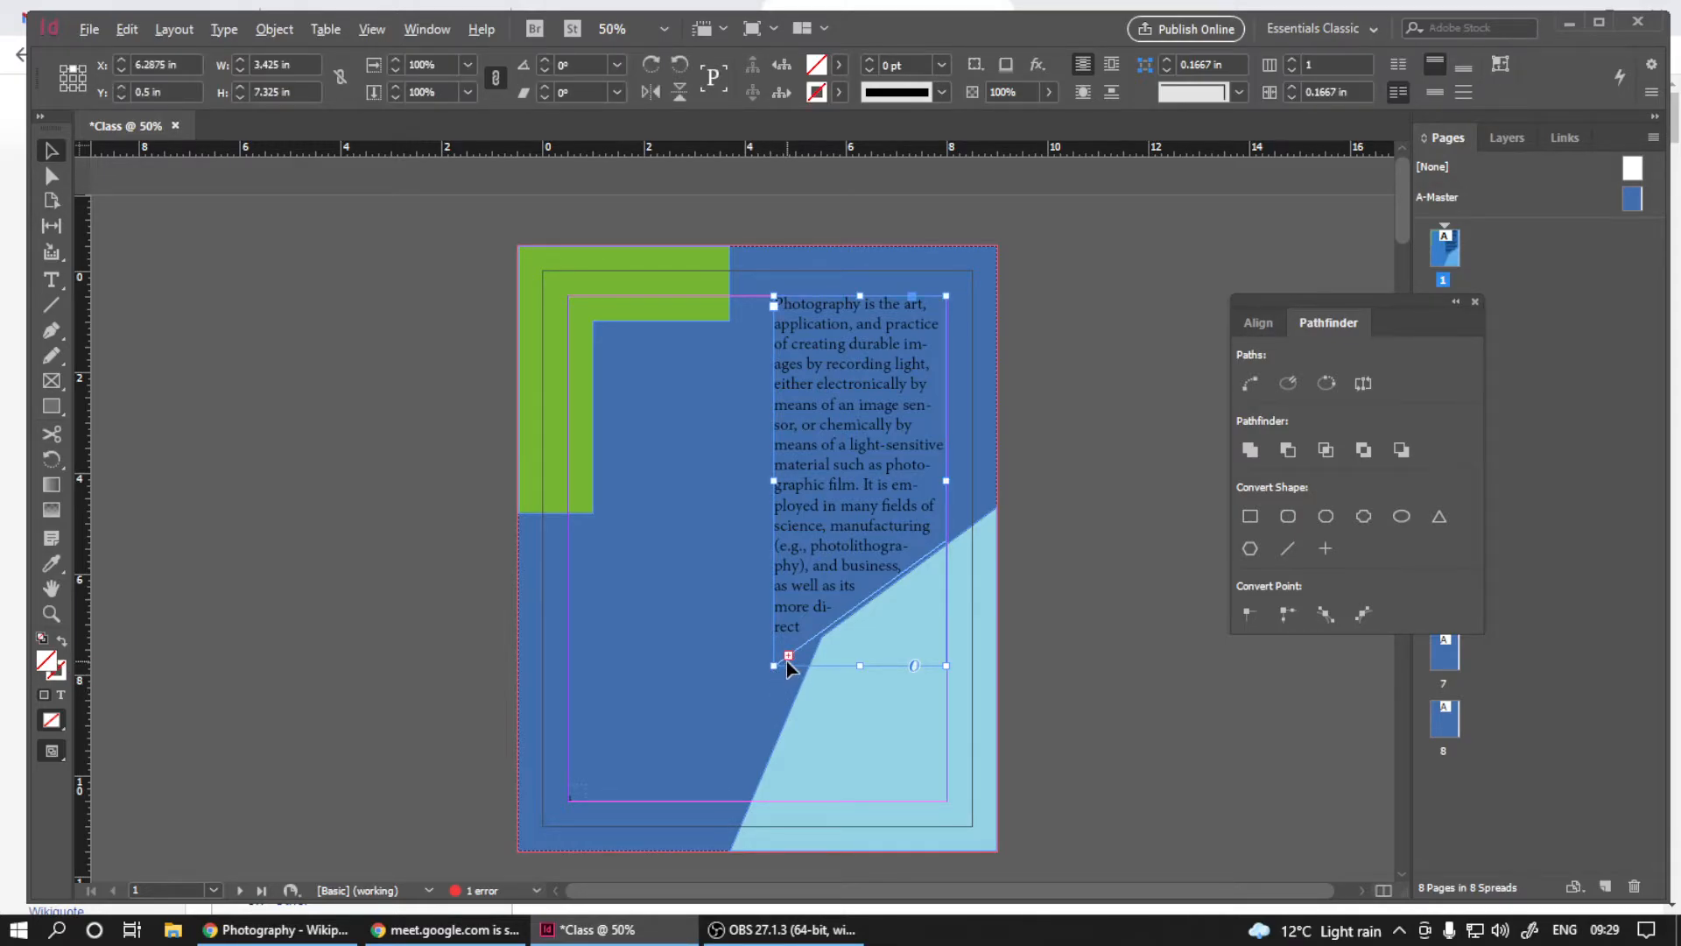
pyautogui.keyDown('alt'); pyautogui.scroll(5, 785, 665); pyautogui.keyUp('alt')
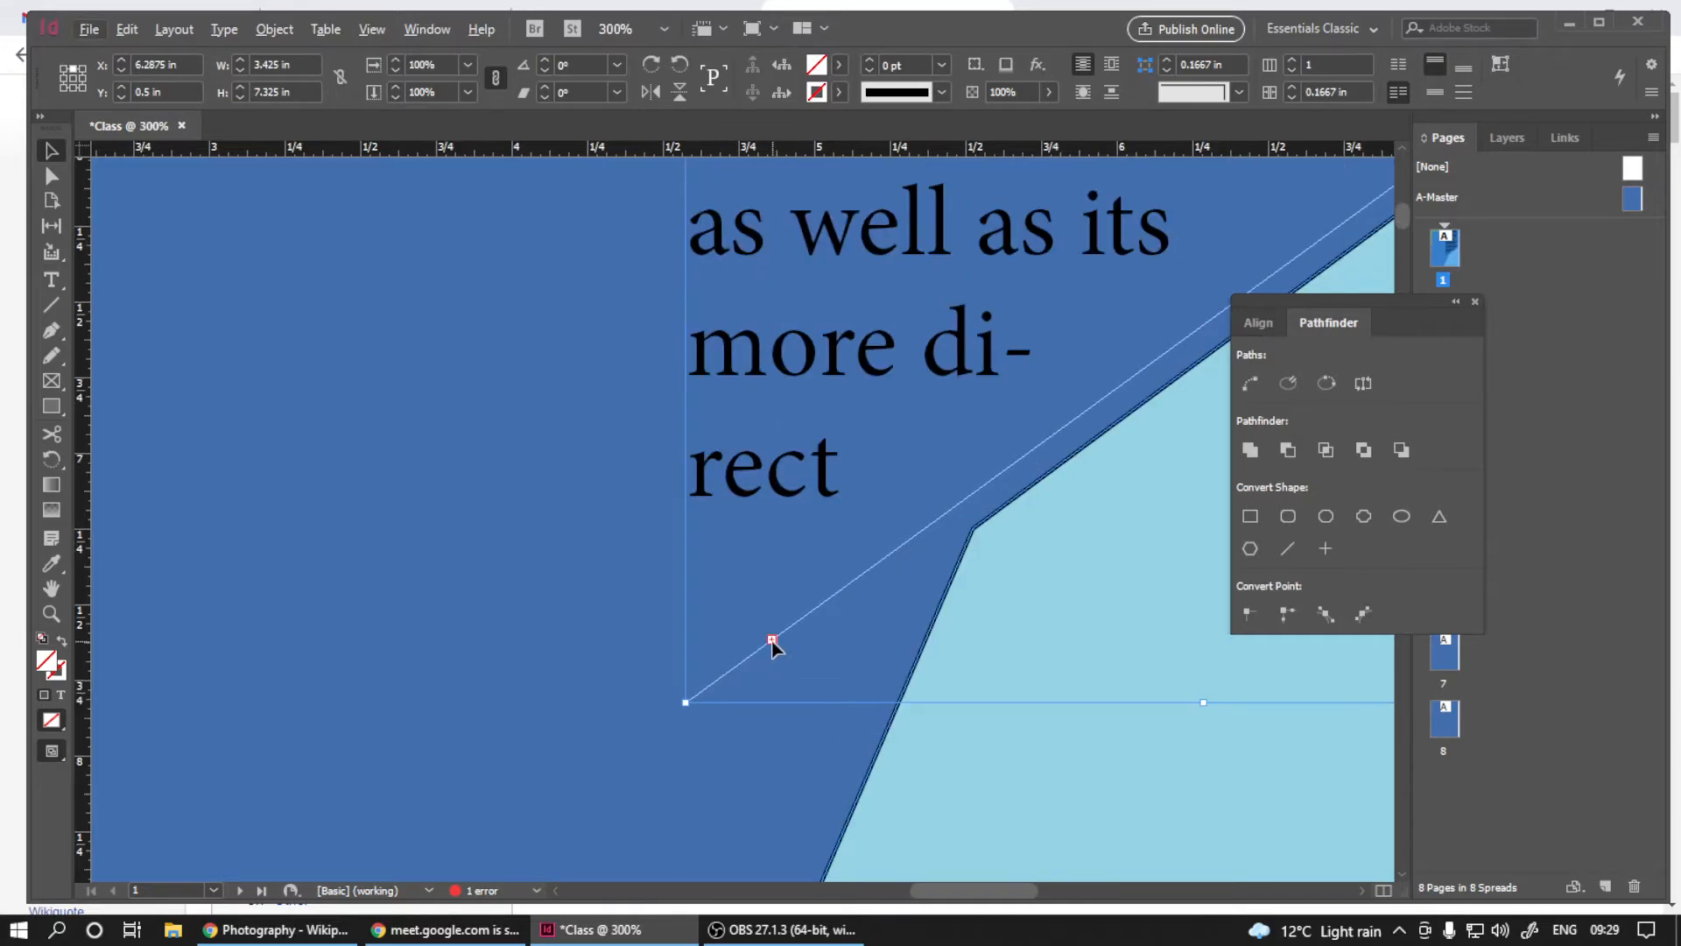
pyautogui.click(772, 639)
pyautogui.keyDown('alt'); pyautogui.scroll(-5, 700, 666); pyautogui.keyUp('alt')
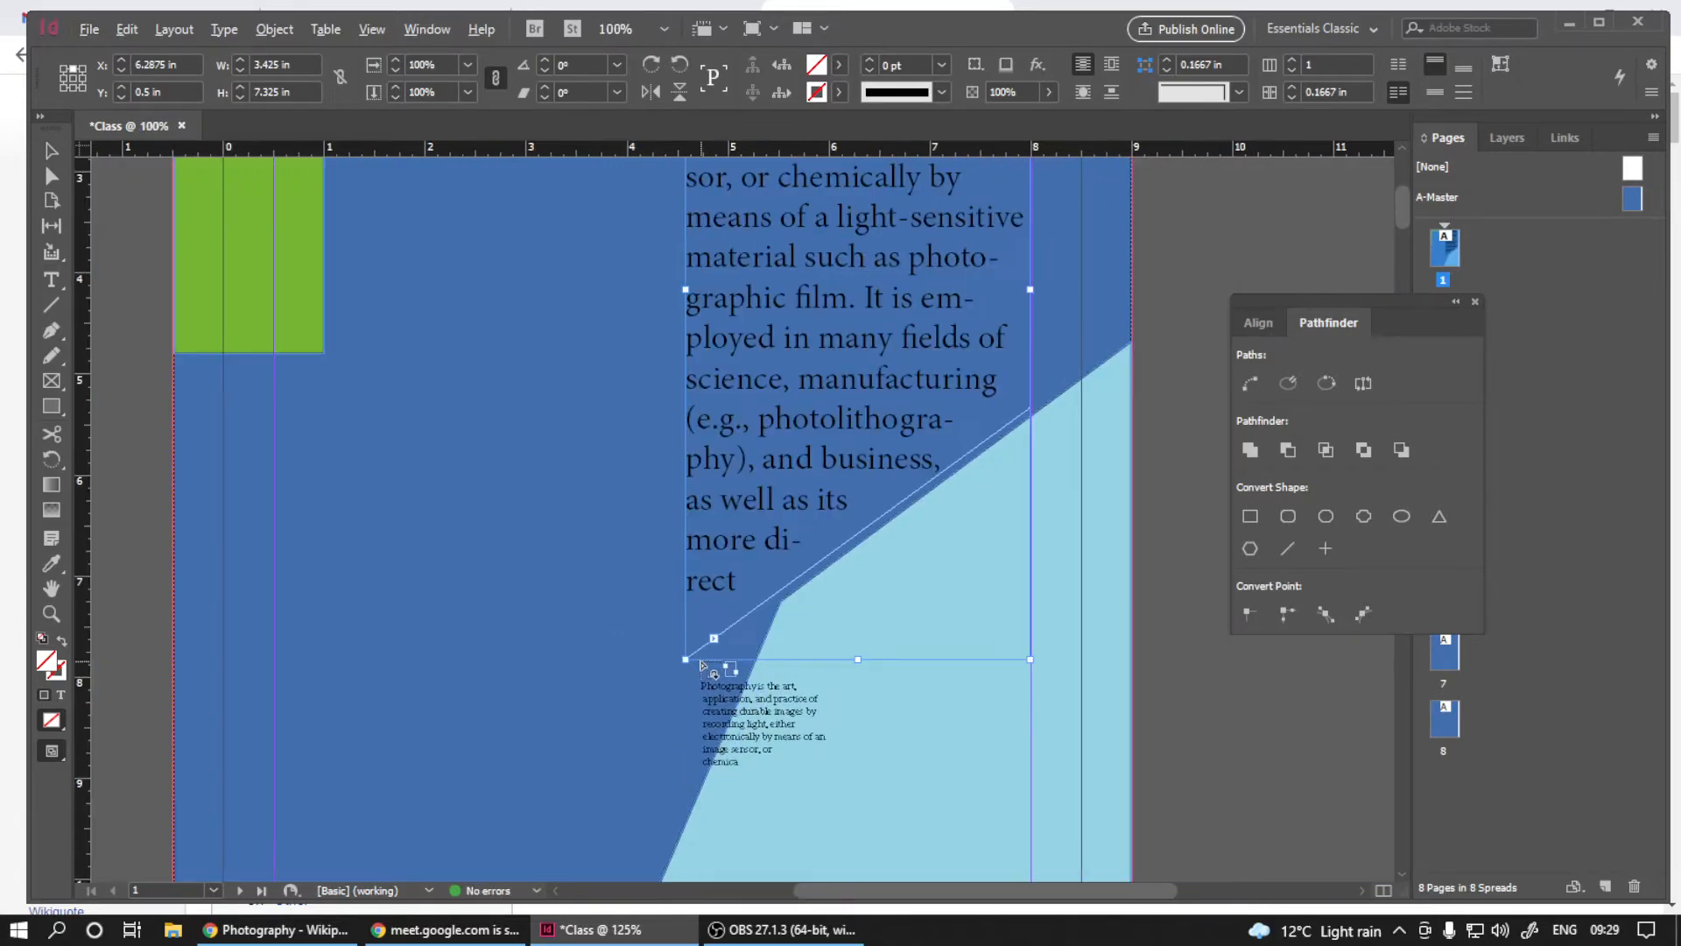
pyautogui.keyDown('alt'); pyautogui.scroll(-2, 703, 665); pyautogui.keyUp('alt')
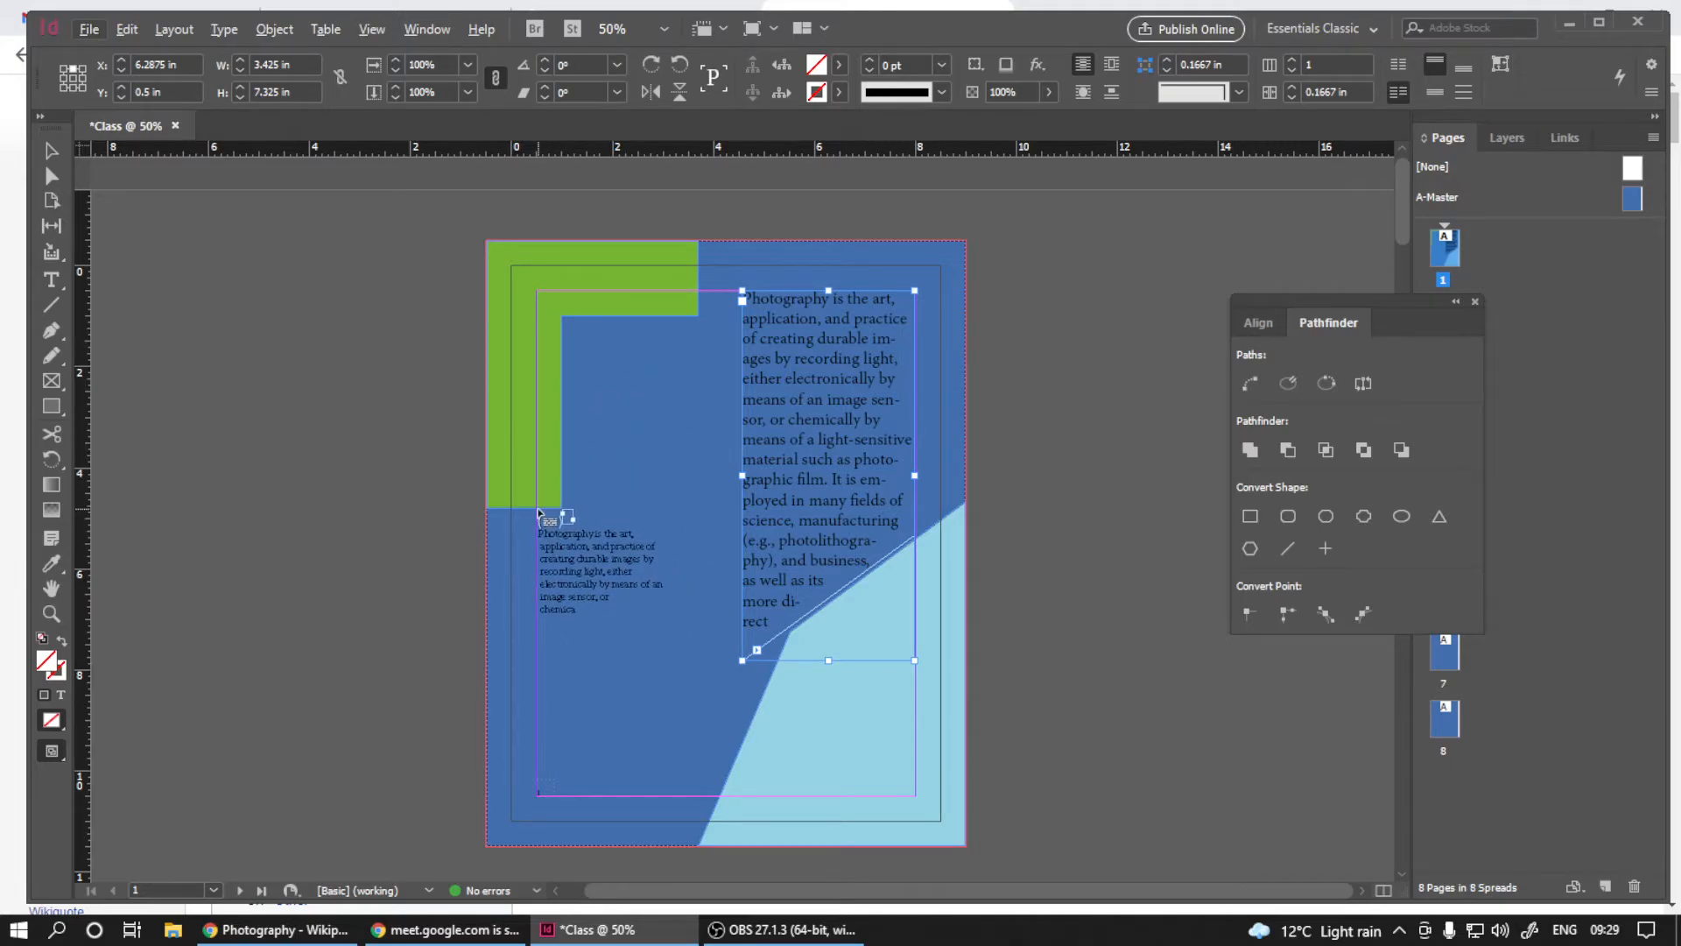
pyautogui.moveTo(539, 524); pyautogui.dragTo(718, 778)
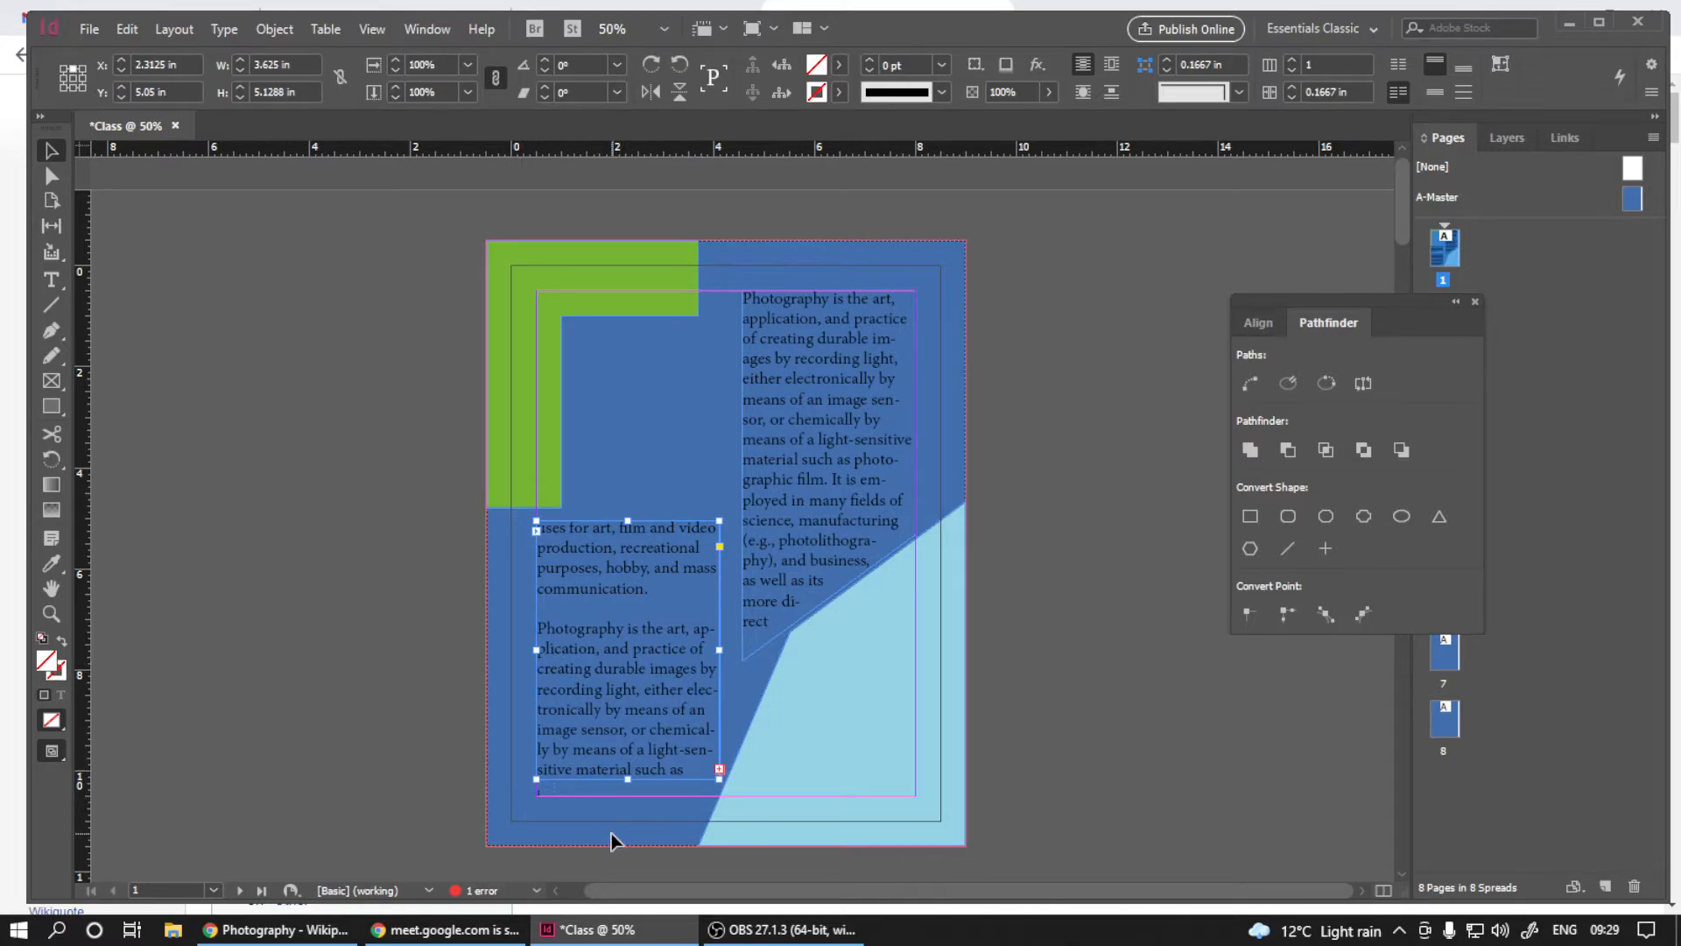
# - Narrow the new linked frame to about 2.65 in and move it up inside the green L-shape's inner corner
pyautogui.click(61, 151)
pyautogui.moveTo(718, 651); pyautogui.dragTo(670, 650)
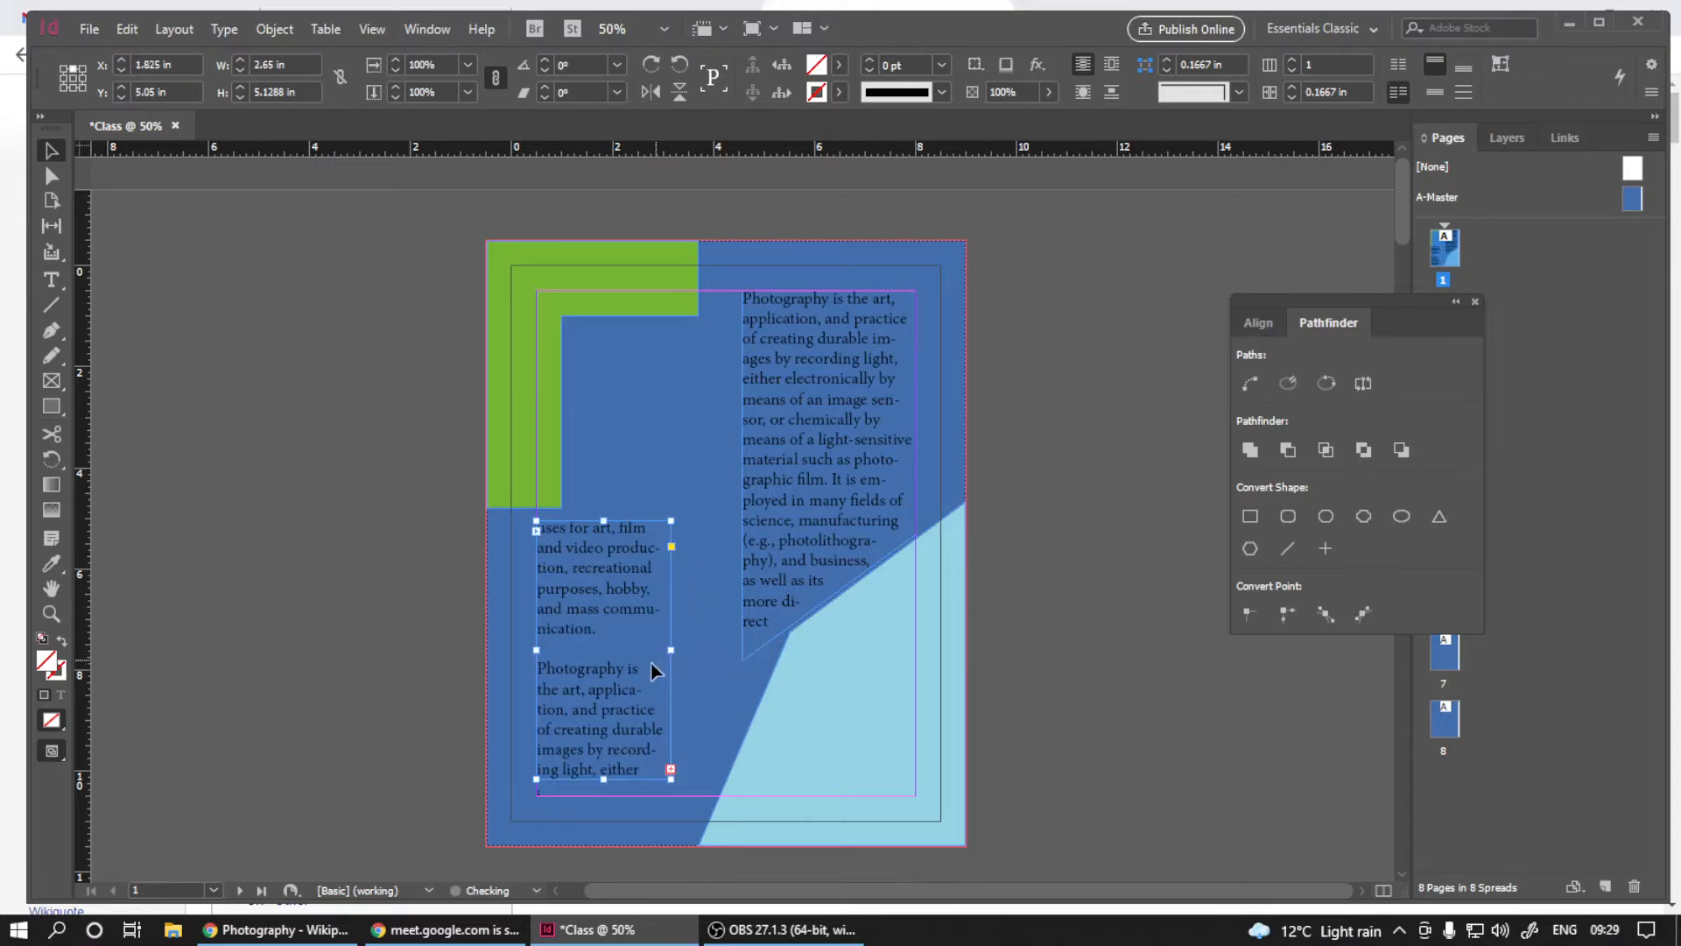
pyautogui.moveTo(587, 586); pyautogui.dragTo(618, 404)
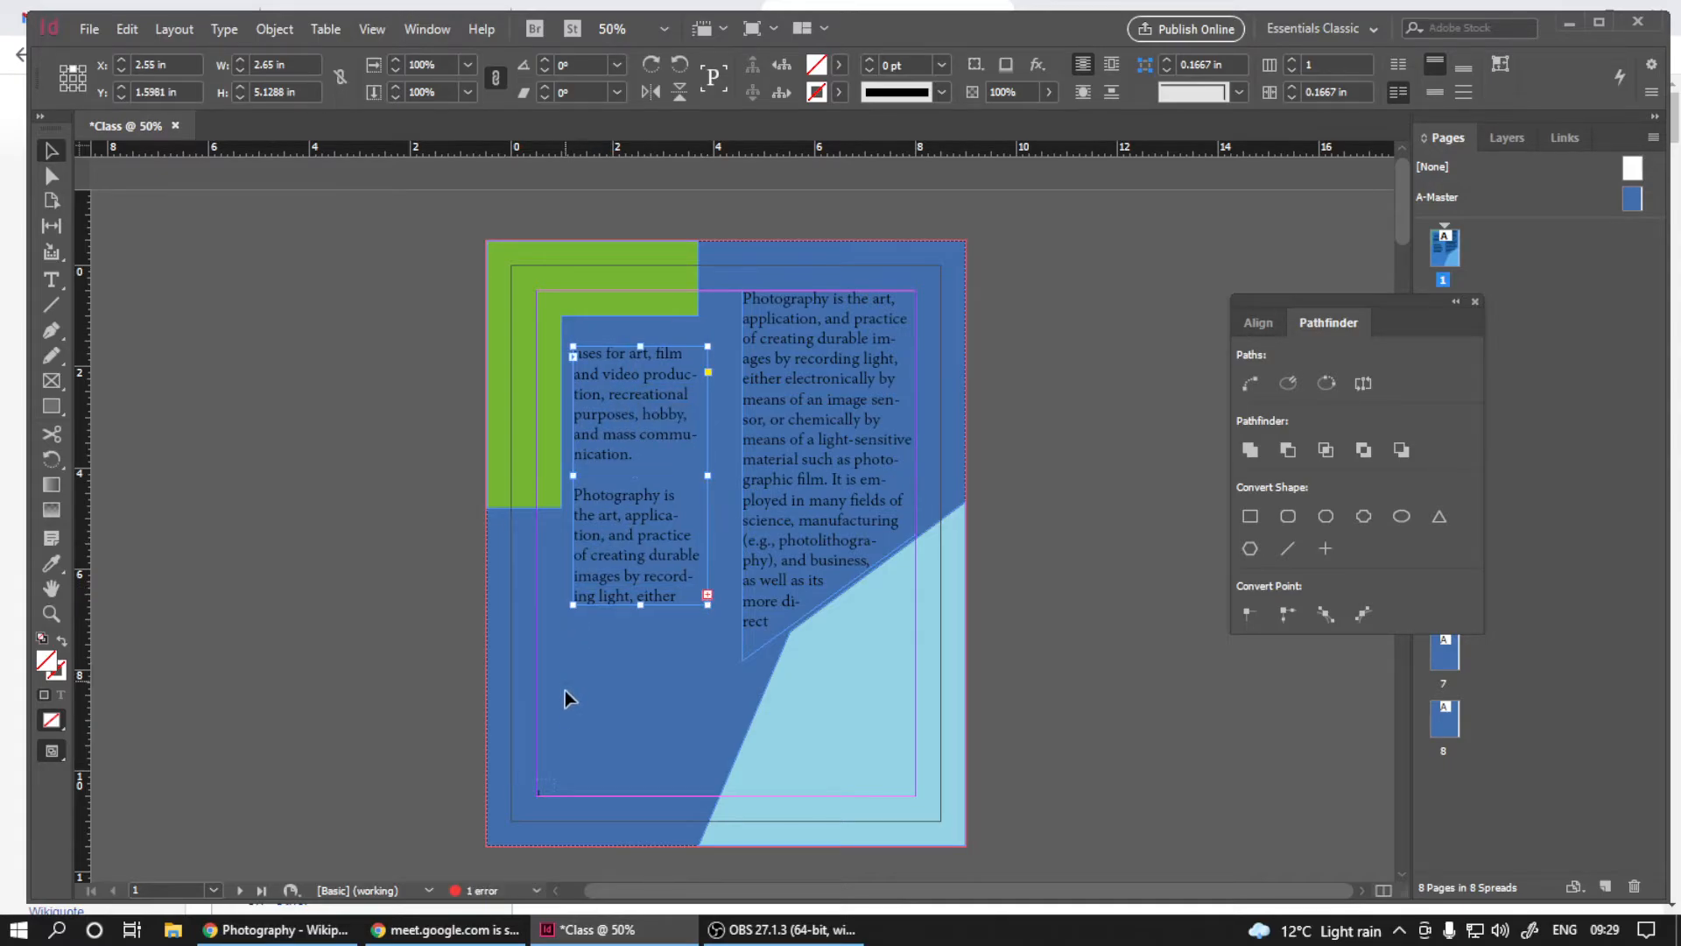
# - Continue the overset text in a third linked frame about 3.4 × 2.95 in, below the second frame and starting at the page margin
pyautogui.click(707, 596)
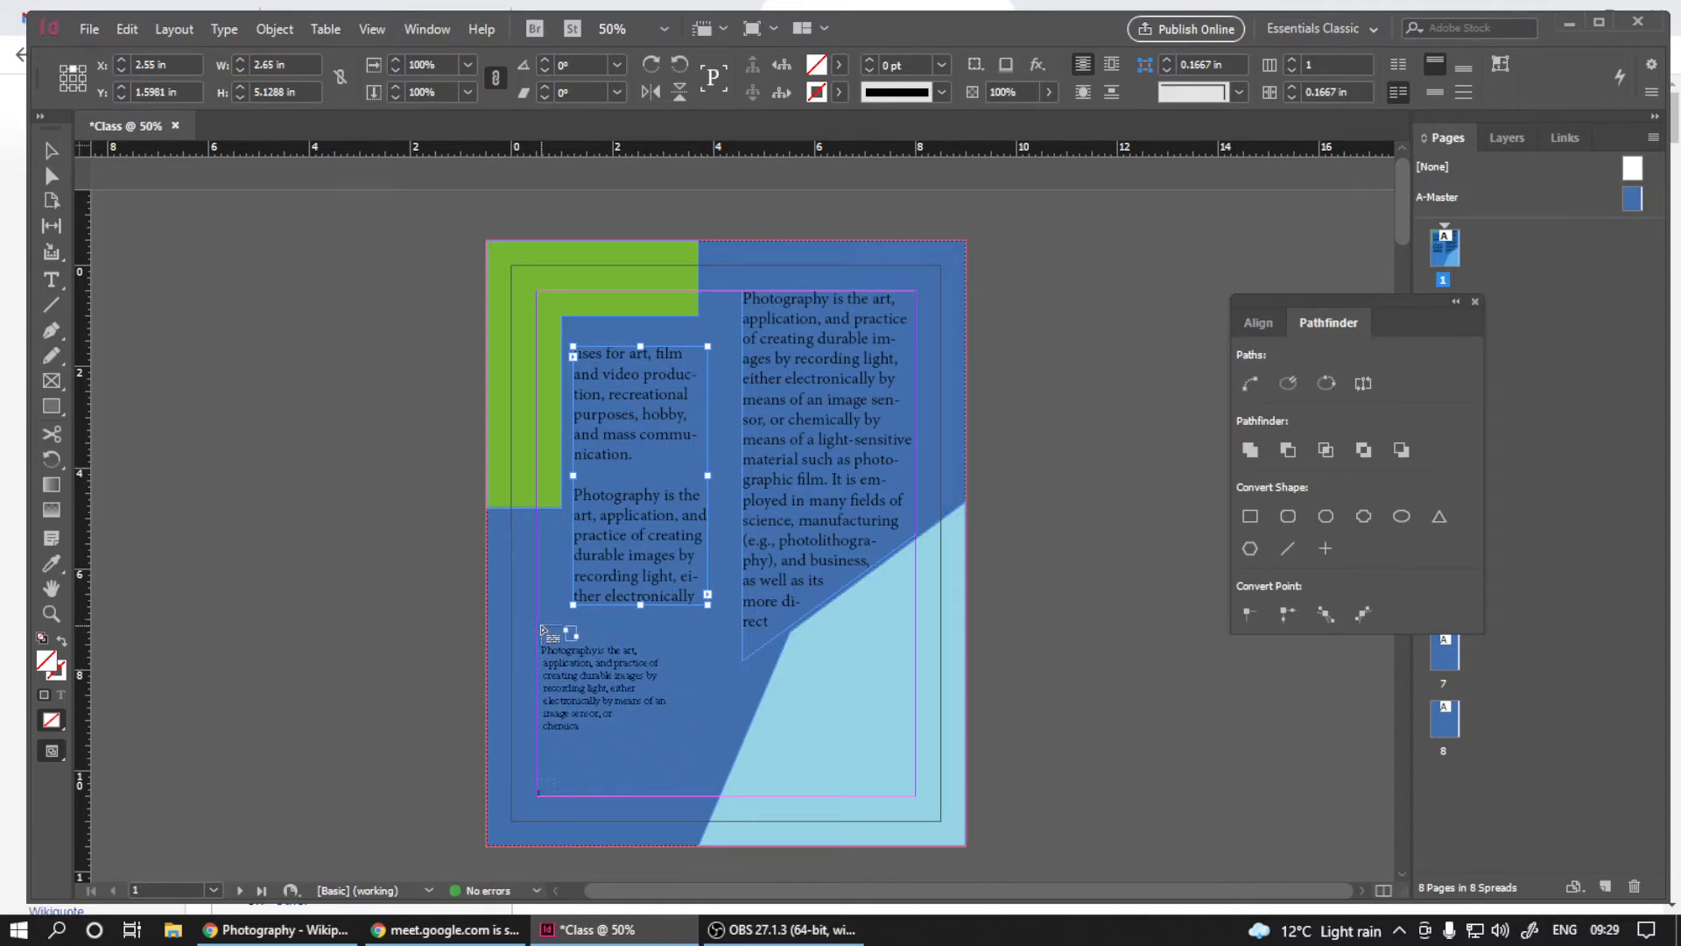
pyautogui.moveTo(537, 627); pyautogui.dragTo(707, 775)
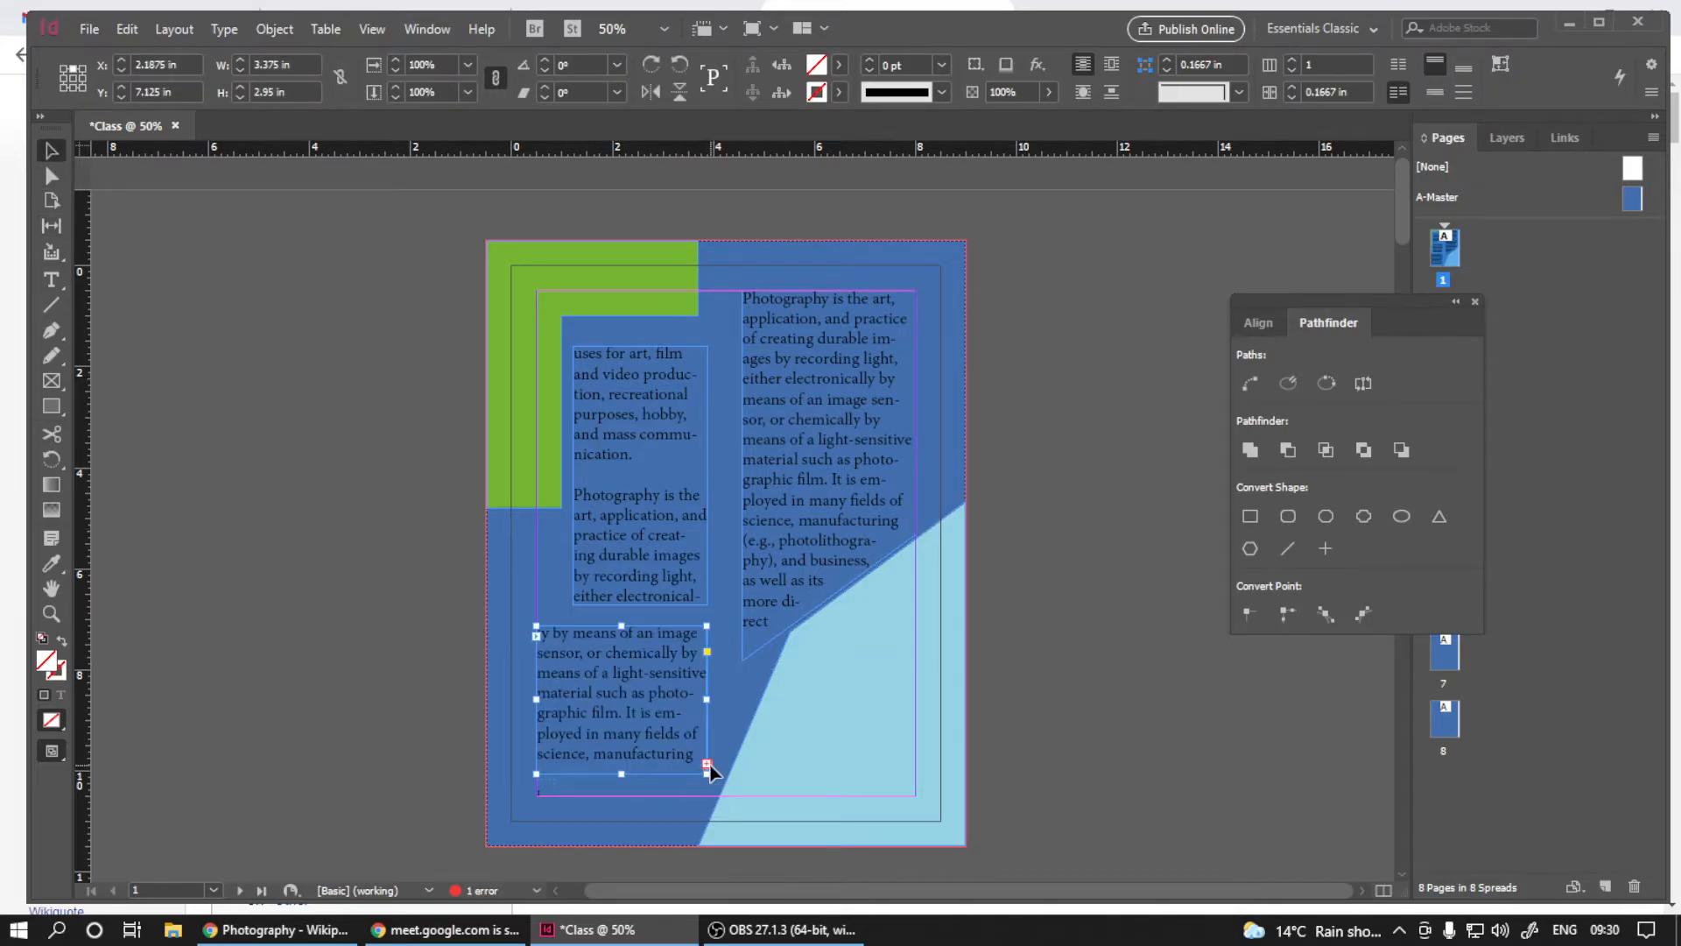
# - Move the second frame up close under the green bar and enlarge it to about 3.0 in wide and 5.85 in high
pyautogui.moveTo(621, 426); pyautogui.dragTo(617, 404)
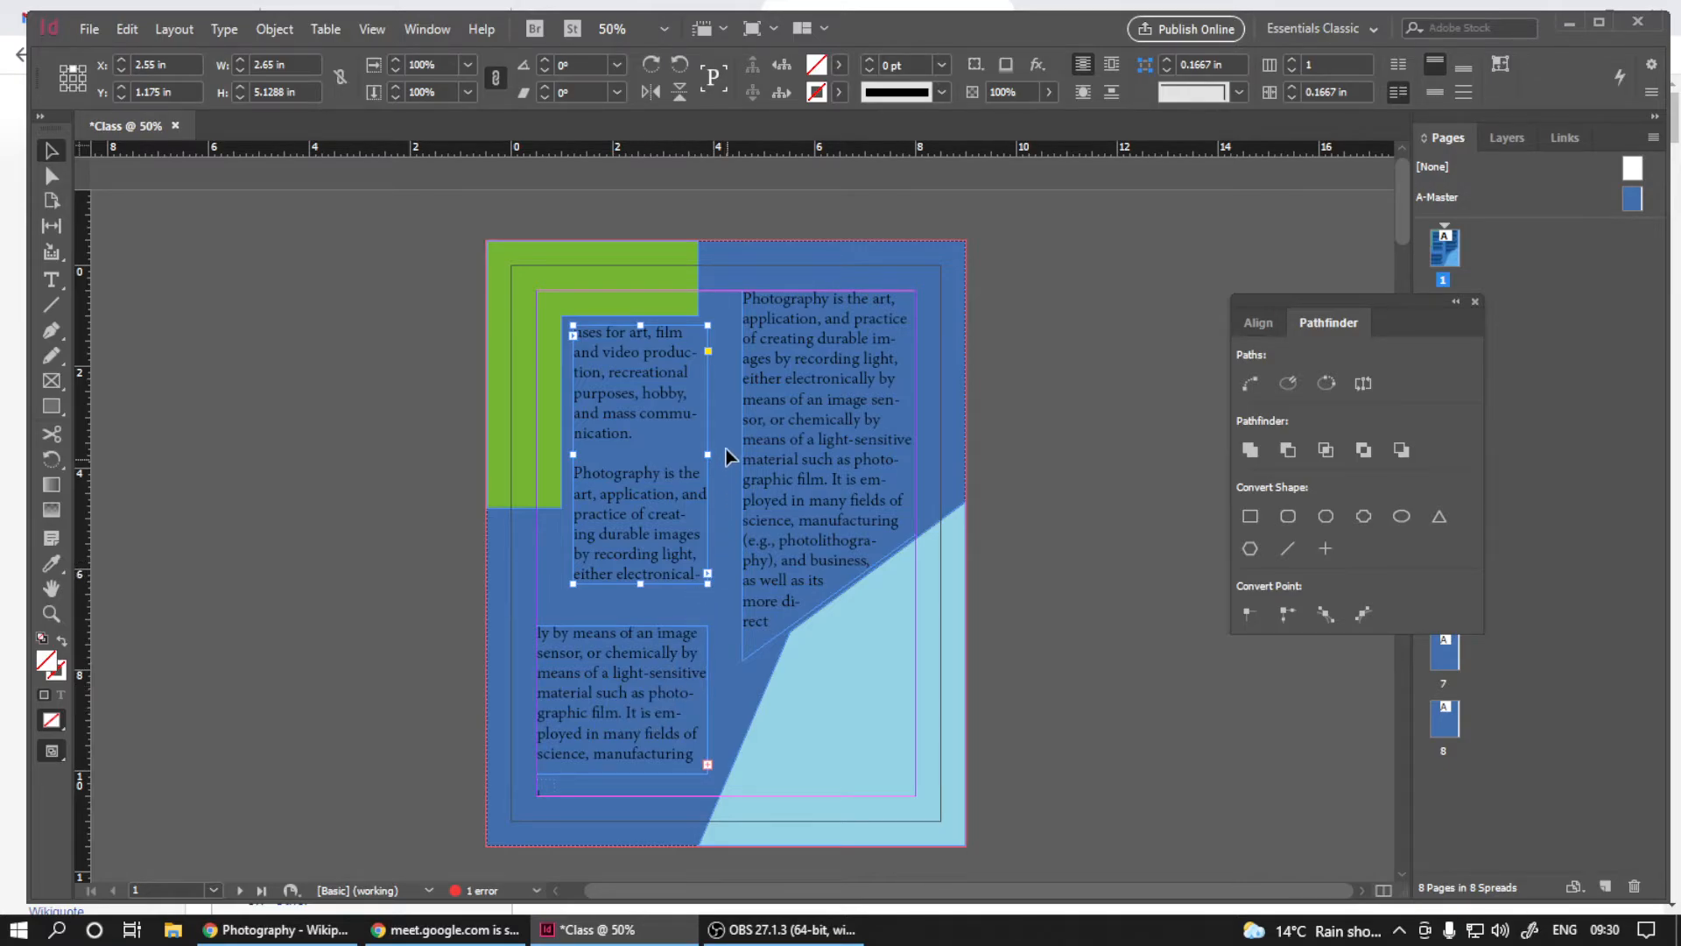
pyautogui.moveTo(706, 457); pyautogui.dragTo(727, 457)
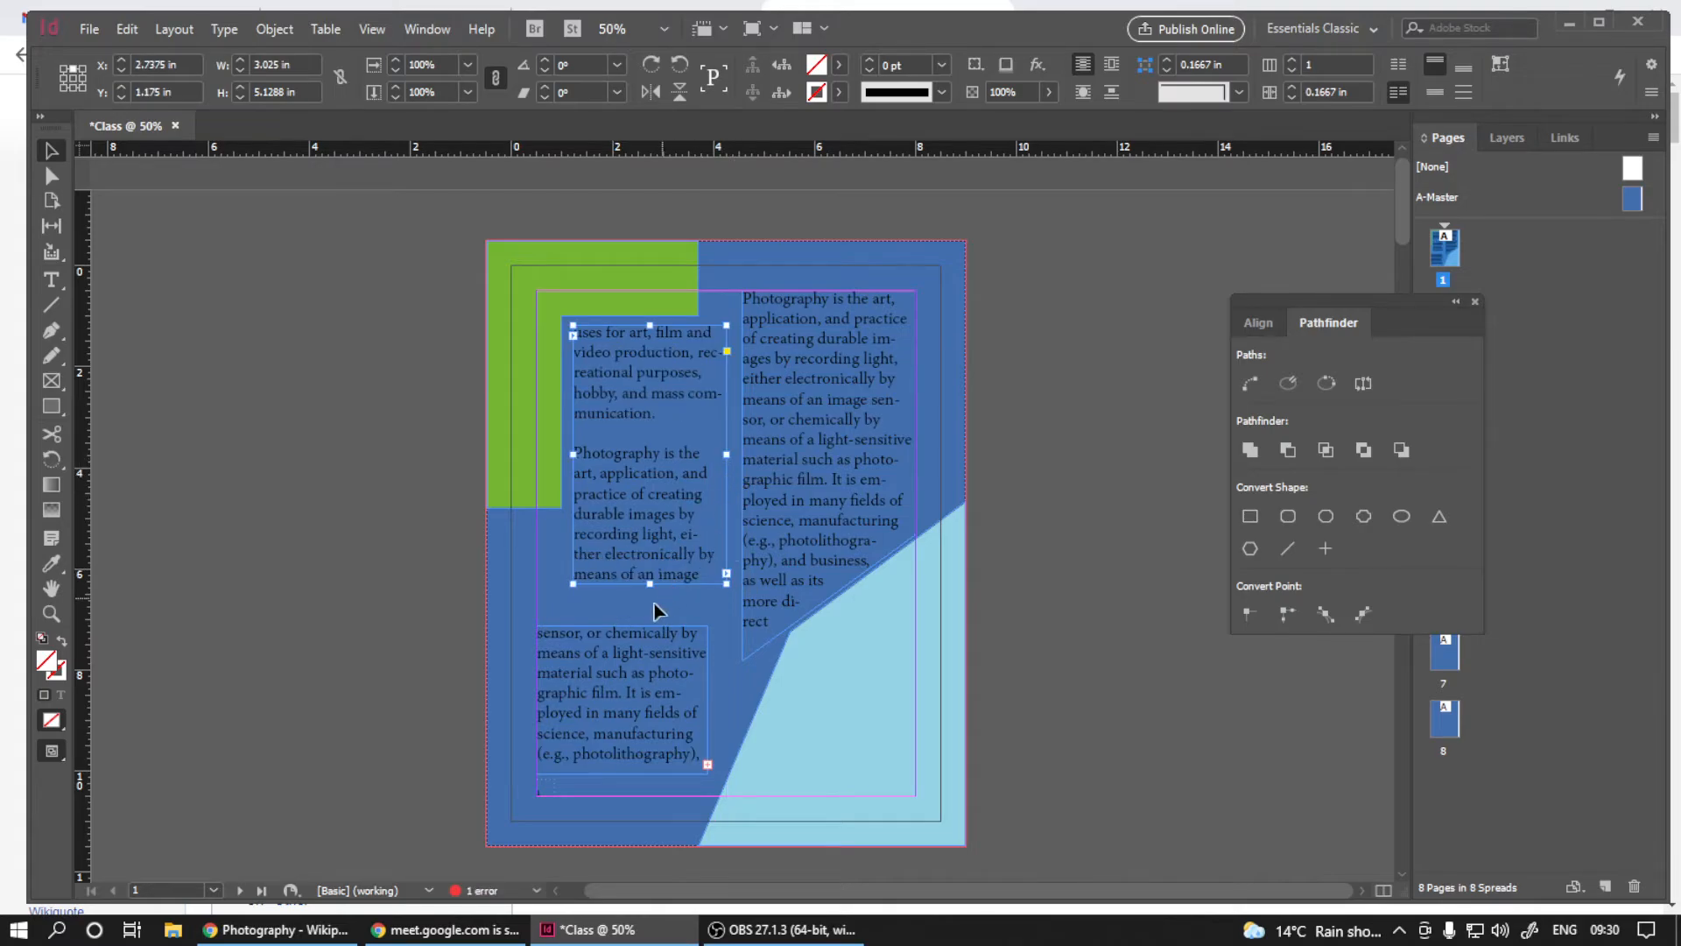
pyautogui.moveTo(652, 584); pyautogui.dragTo(651, 619)
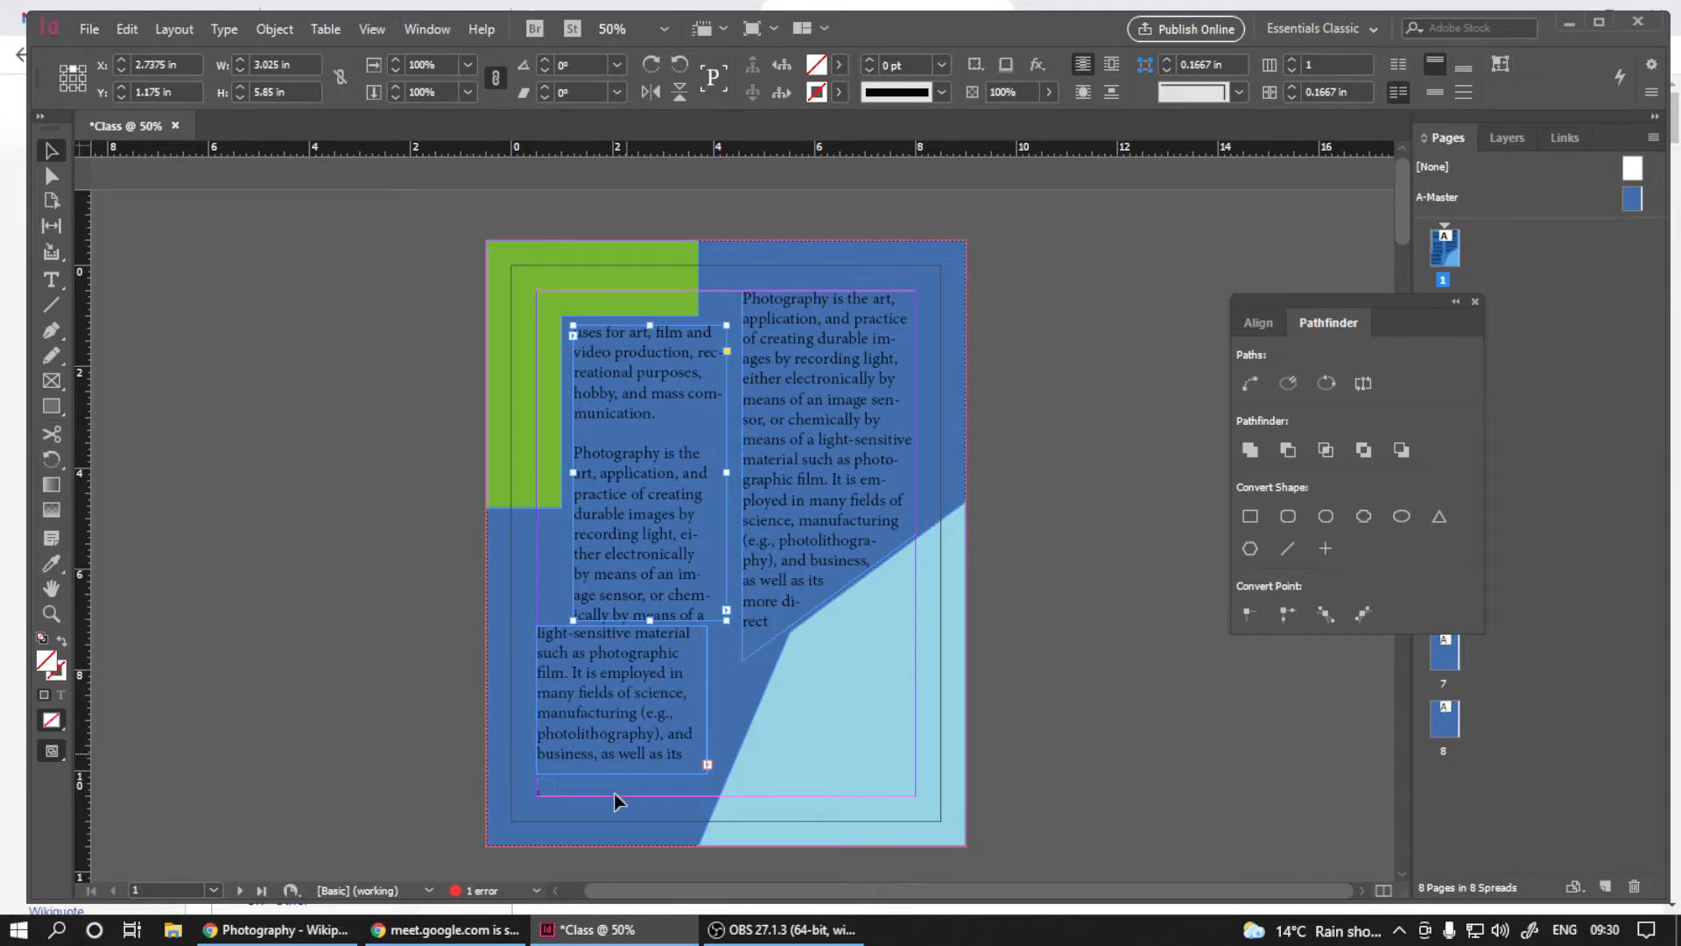
# - Select all the text running through the three linked frames and set its font size to 20 pt
pyautogui.click(628, 774)
pyautogui.click(792, 480)
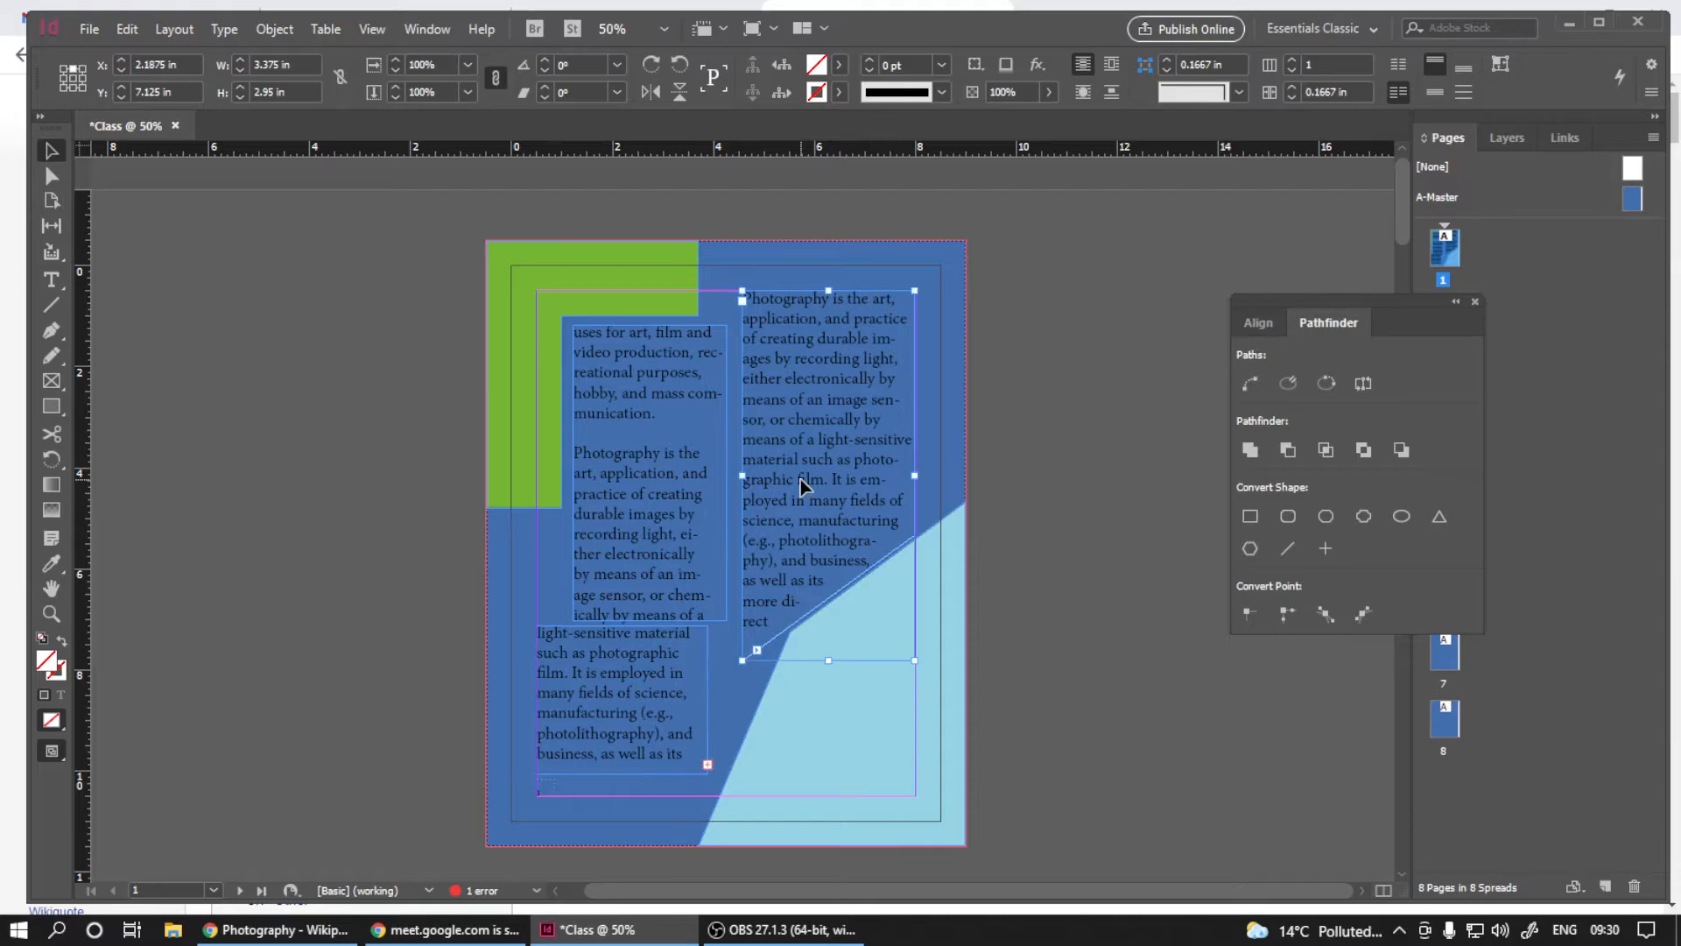
pyautogui.tripleClick(794, 374)
pyautogui.hotkey('ctrl', 'a')
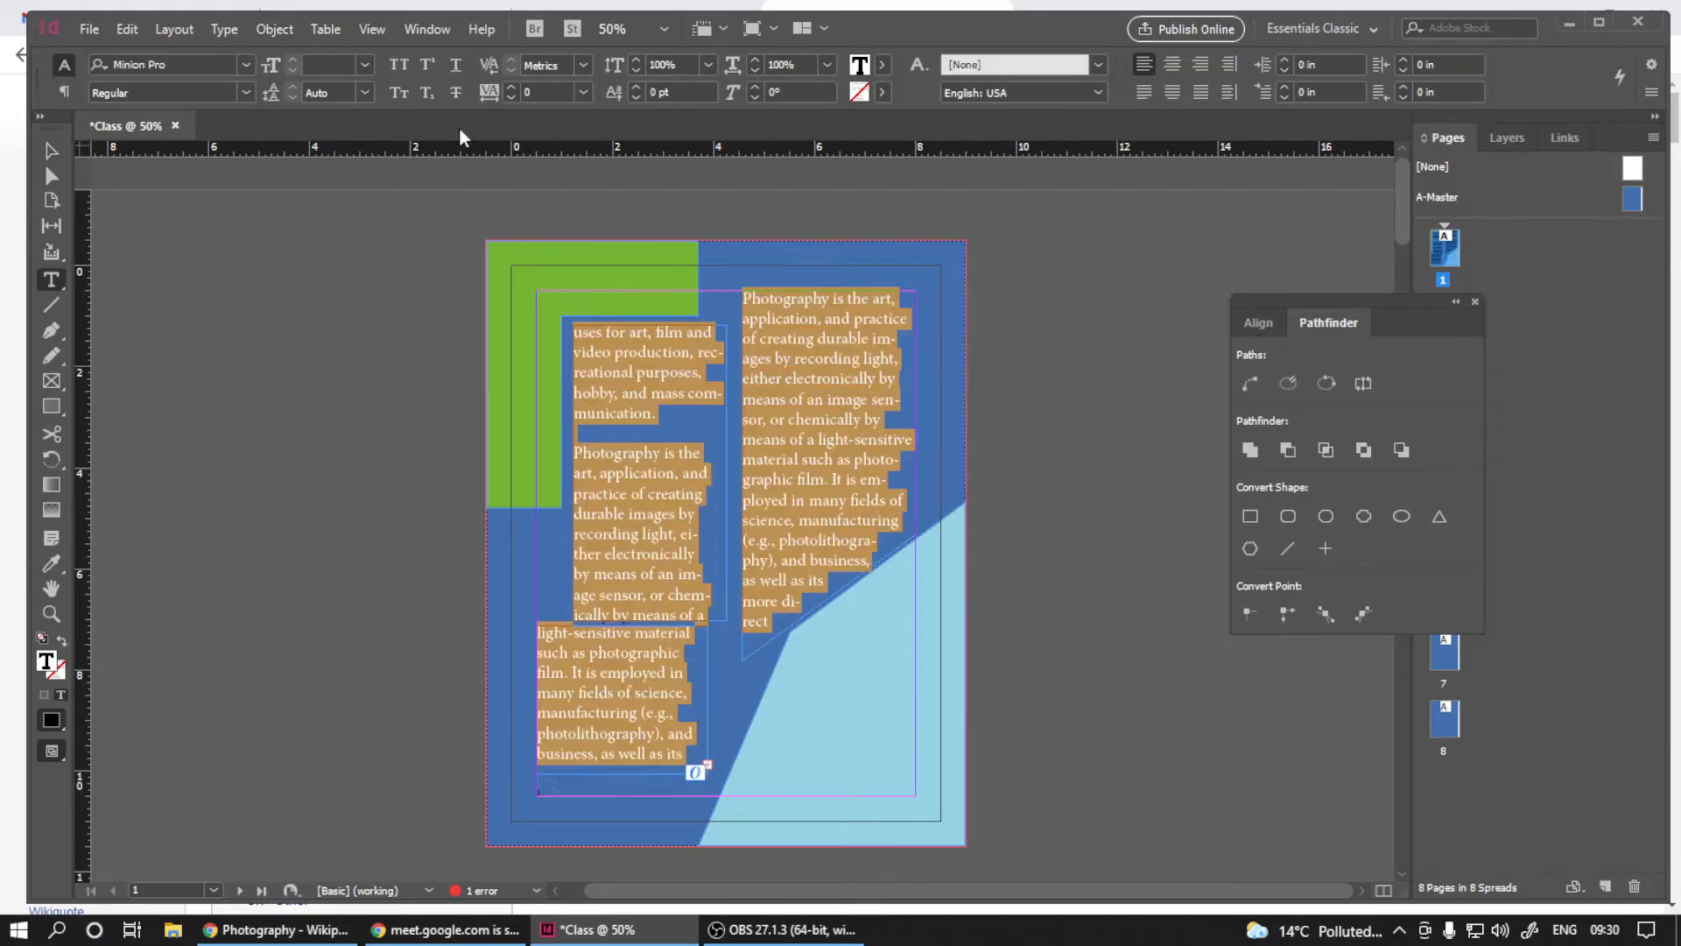
pyautogui.click(363, 64)
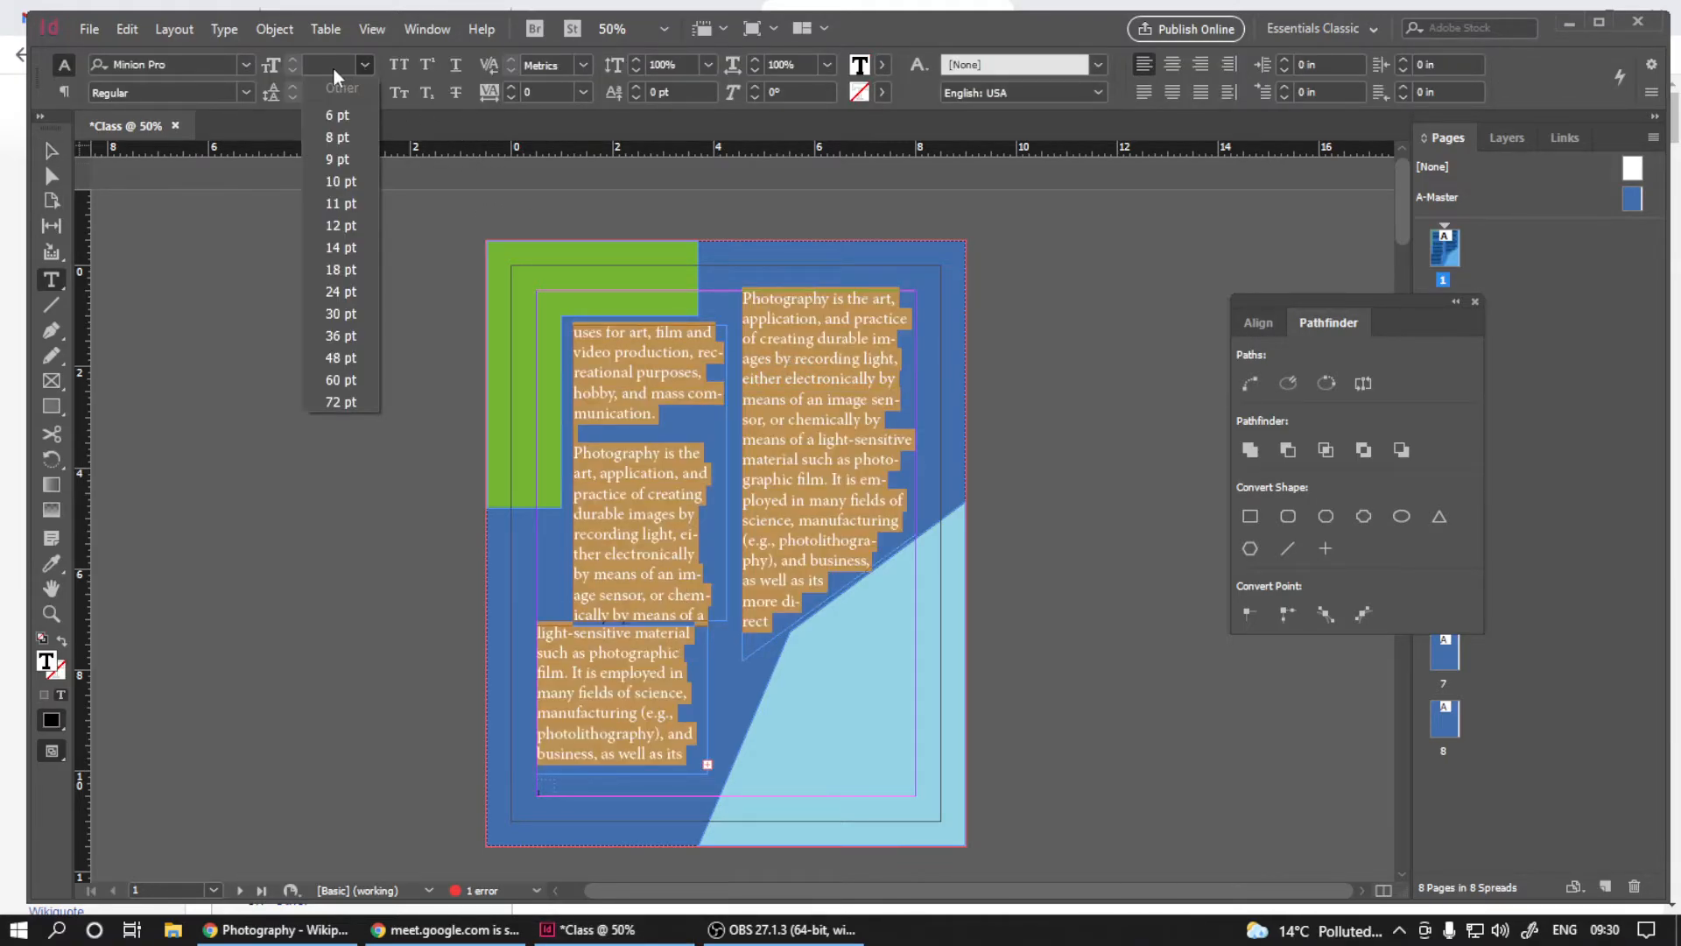
pyautogui.click(333, 65)
pyautogui.write('20')
pyautogui.press('Return')
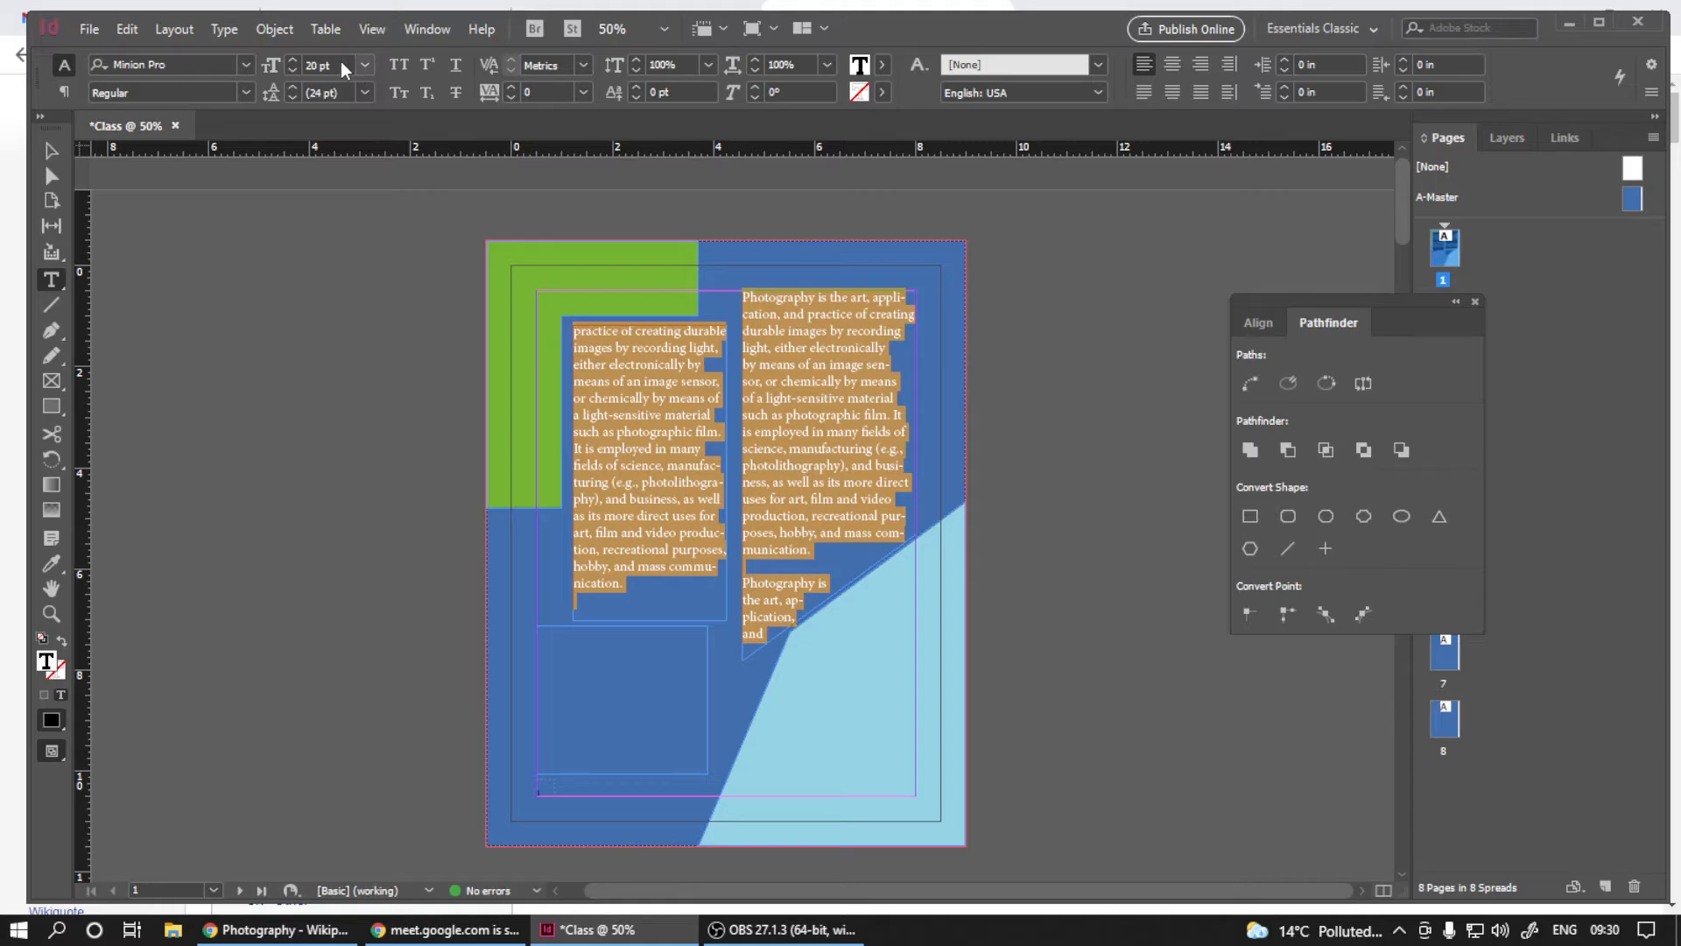
# - Increase the font size of the linked text to 22 pt and deselect it
pyautogui.moveTo(342, 65); pyautogui.dragTo(303, 66)
pyautogui.click(294, 59)
pyautogui.click(293, 58)
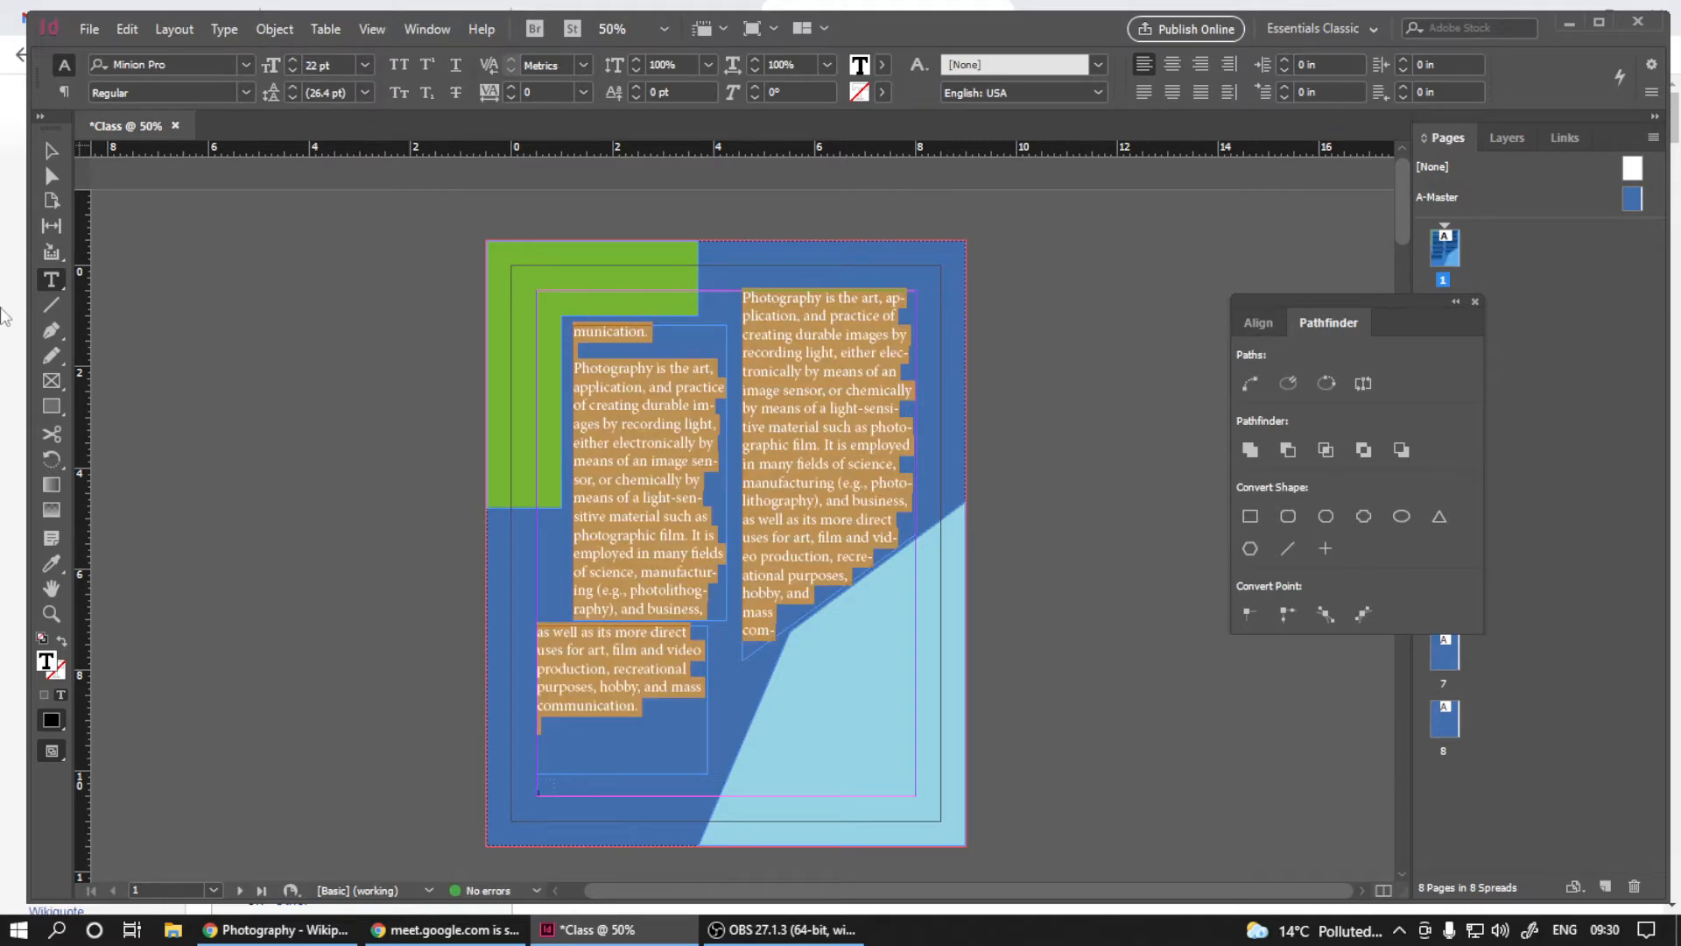
pyautogui.click(49, 154)
pyautogui.click(281, 470)
# - Move the third frame down to the bottom page margin and shorten it by raising its lower edge
pyautogui.click(638, 690)
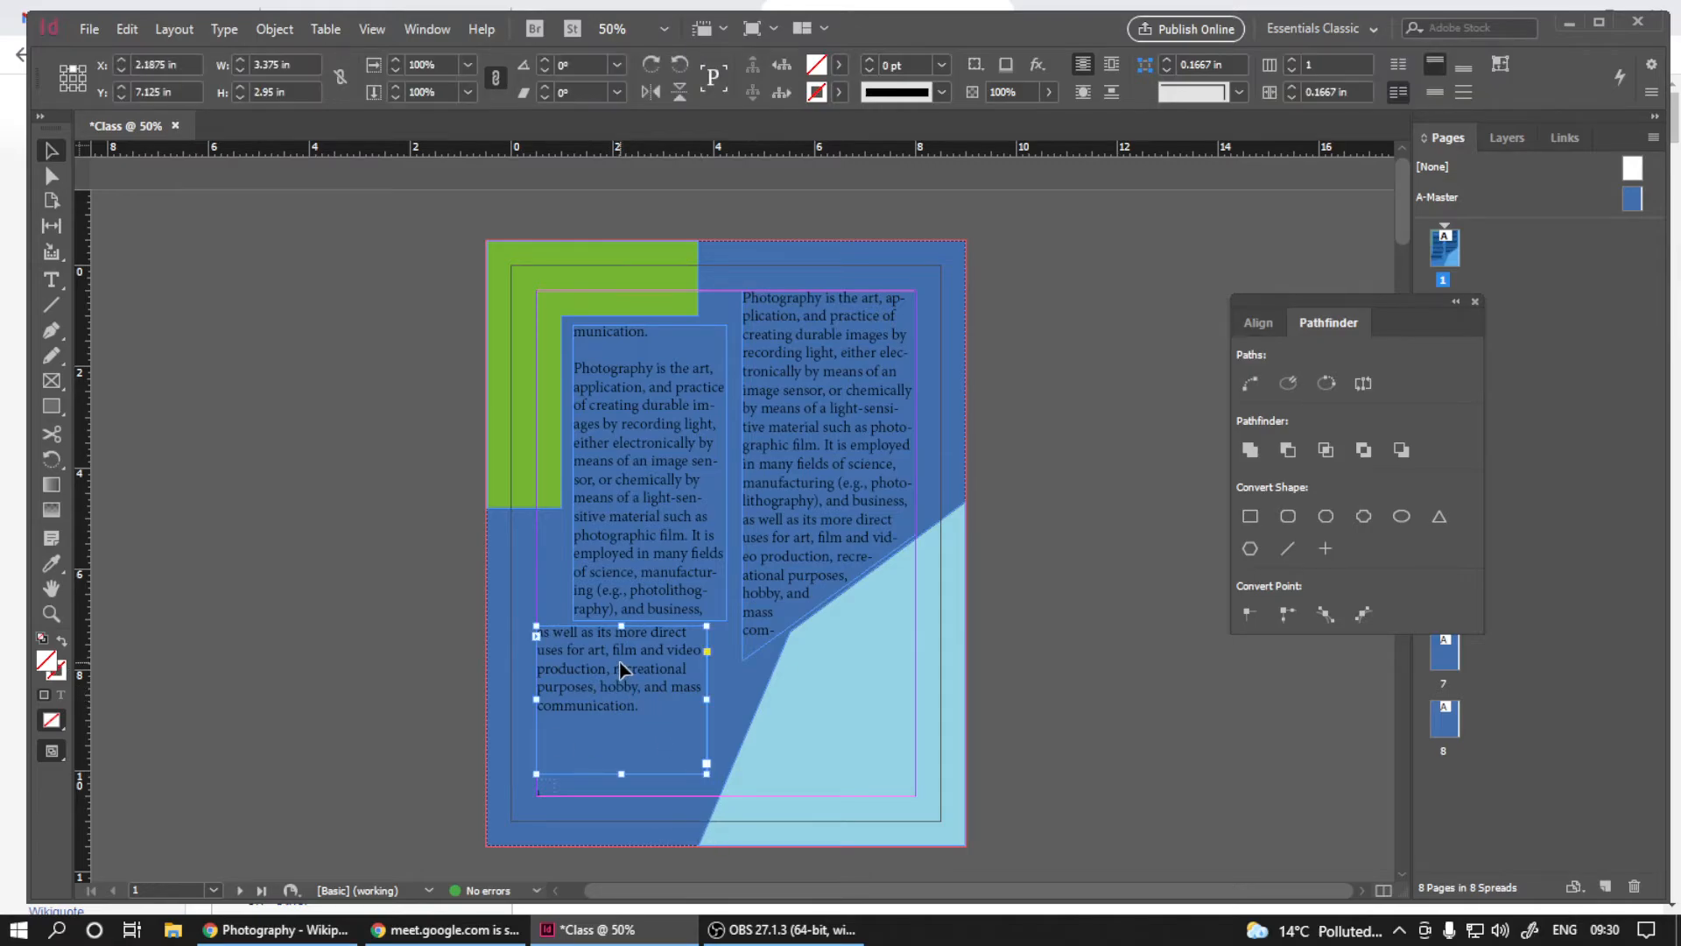
pyautogui.moveTo(620, 666); pyautogui.dragTo(617, 688)
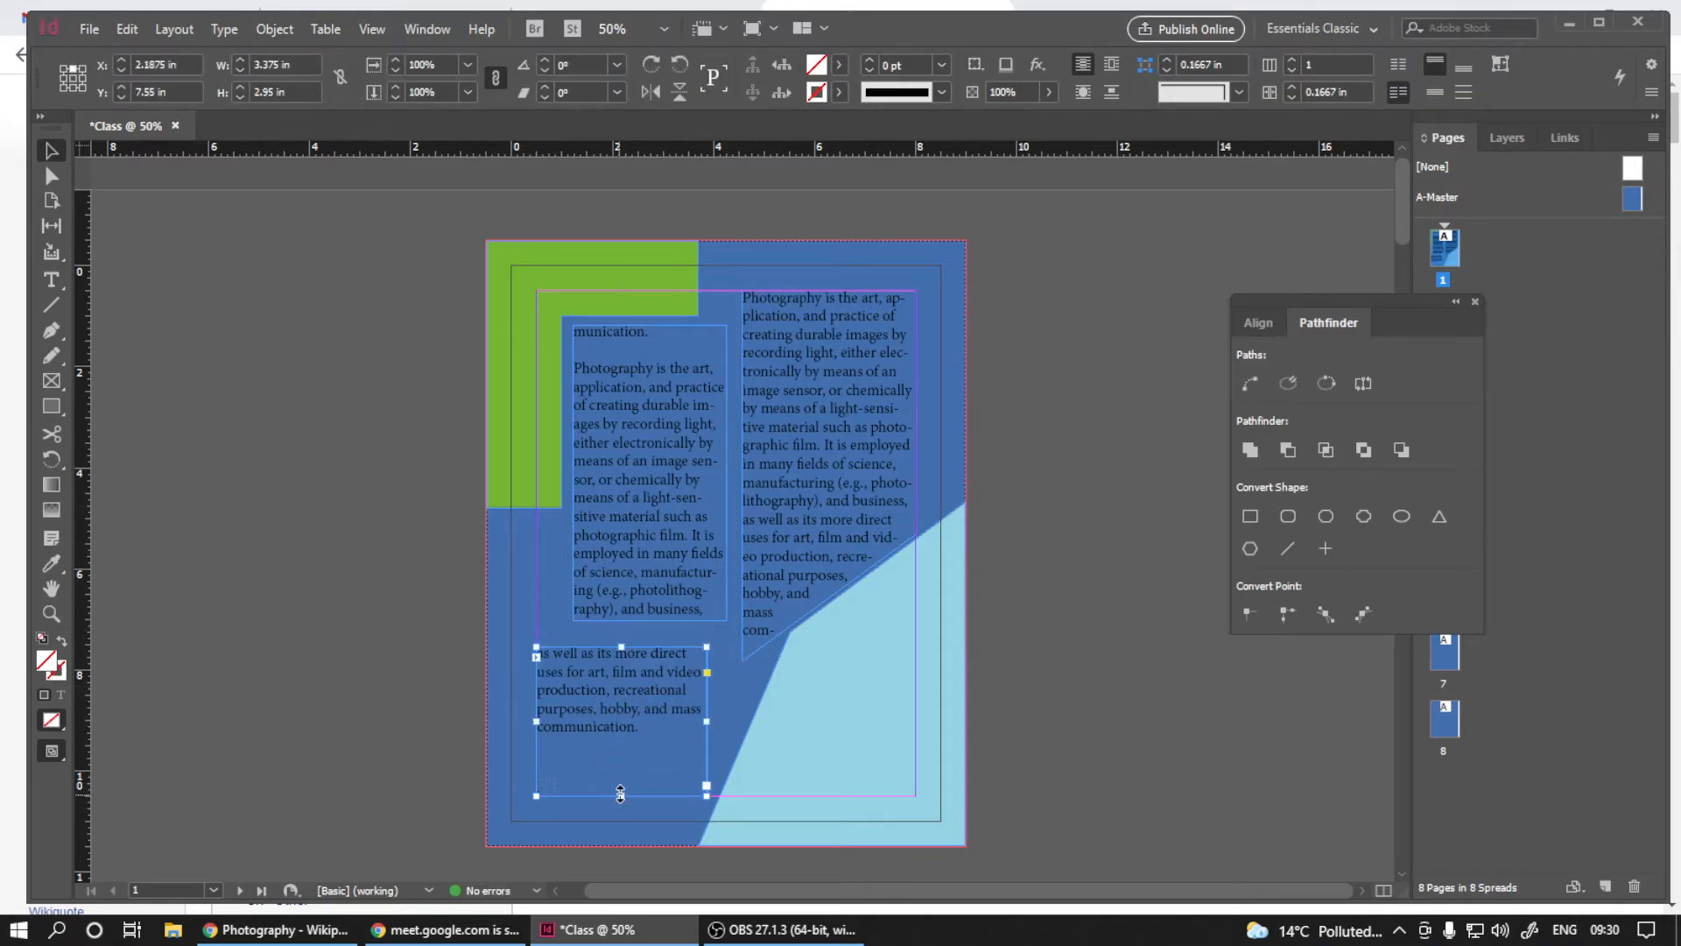
pyautogui.moveTo(621, 795); pyautogui.dragTo(616, 755)
# - Narrow the second frame beside the green shape to about 2.8 in wide, keeping its edge nearest the green shape in place
pyautogui.click(629, 541)
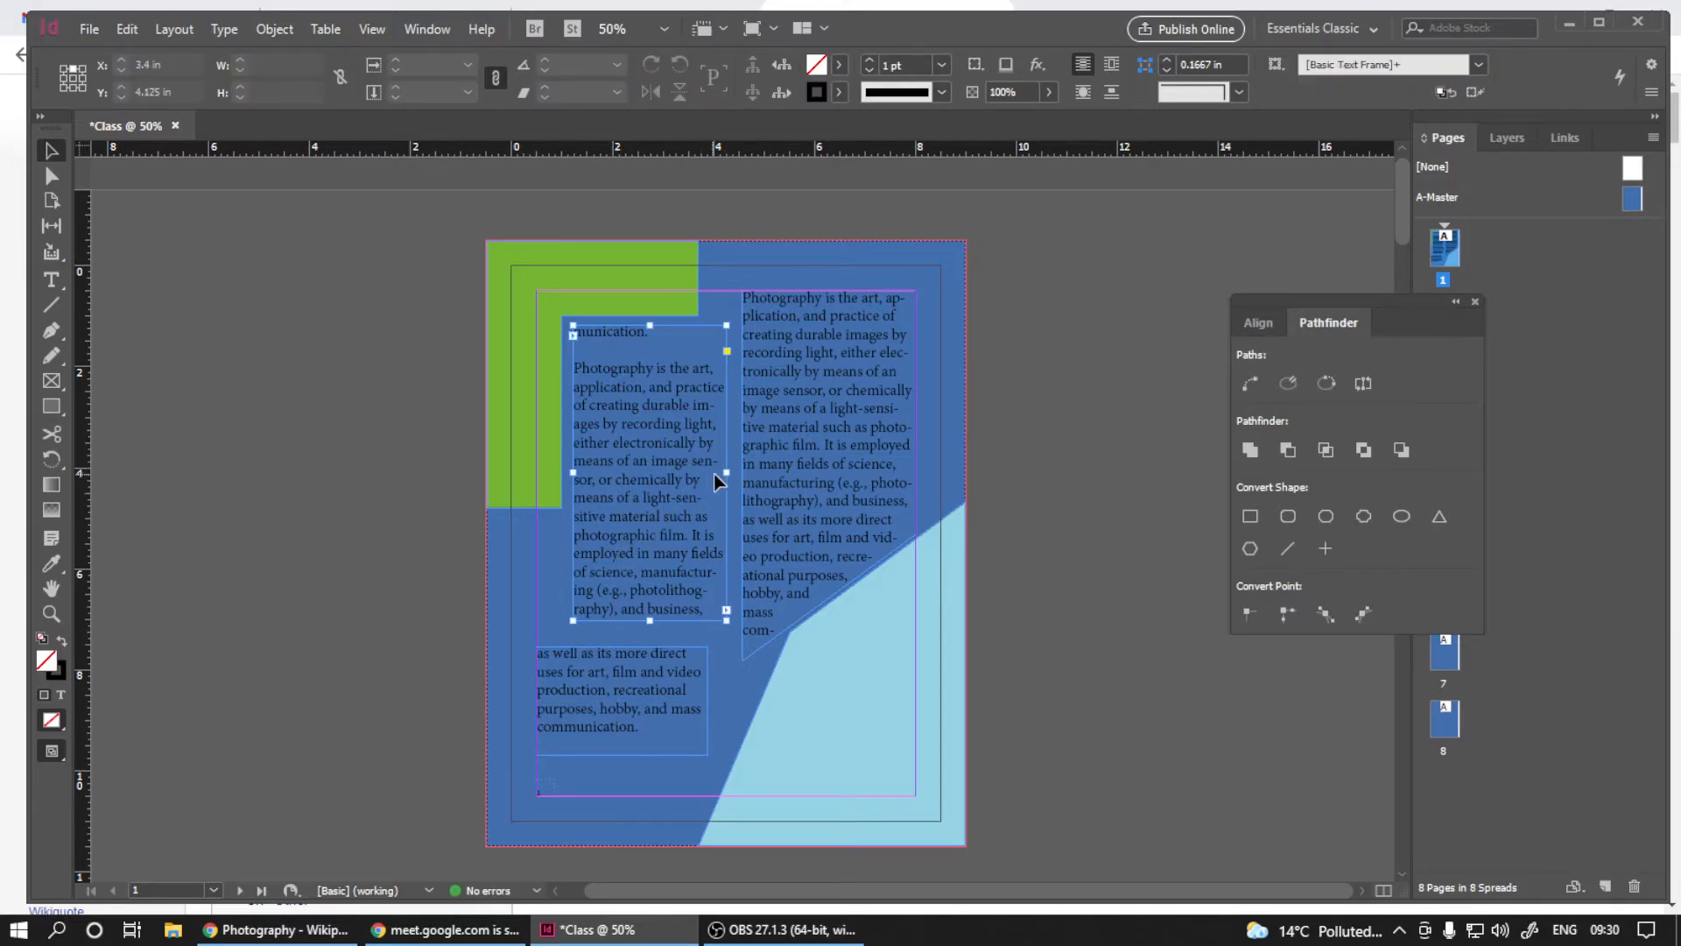
pyautogui.moveTo(727, 472); pyautogui.dragTo(714, 472)
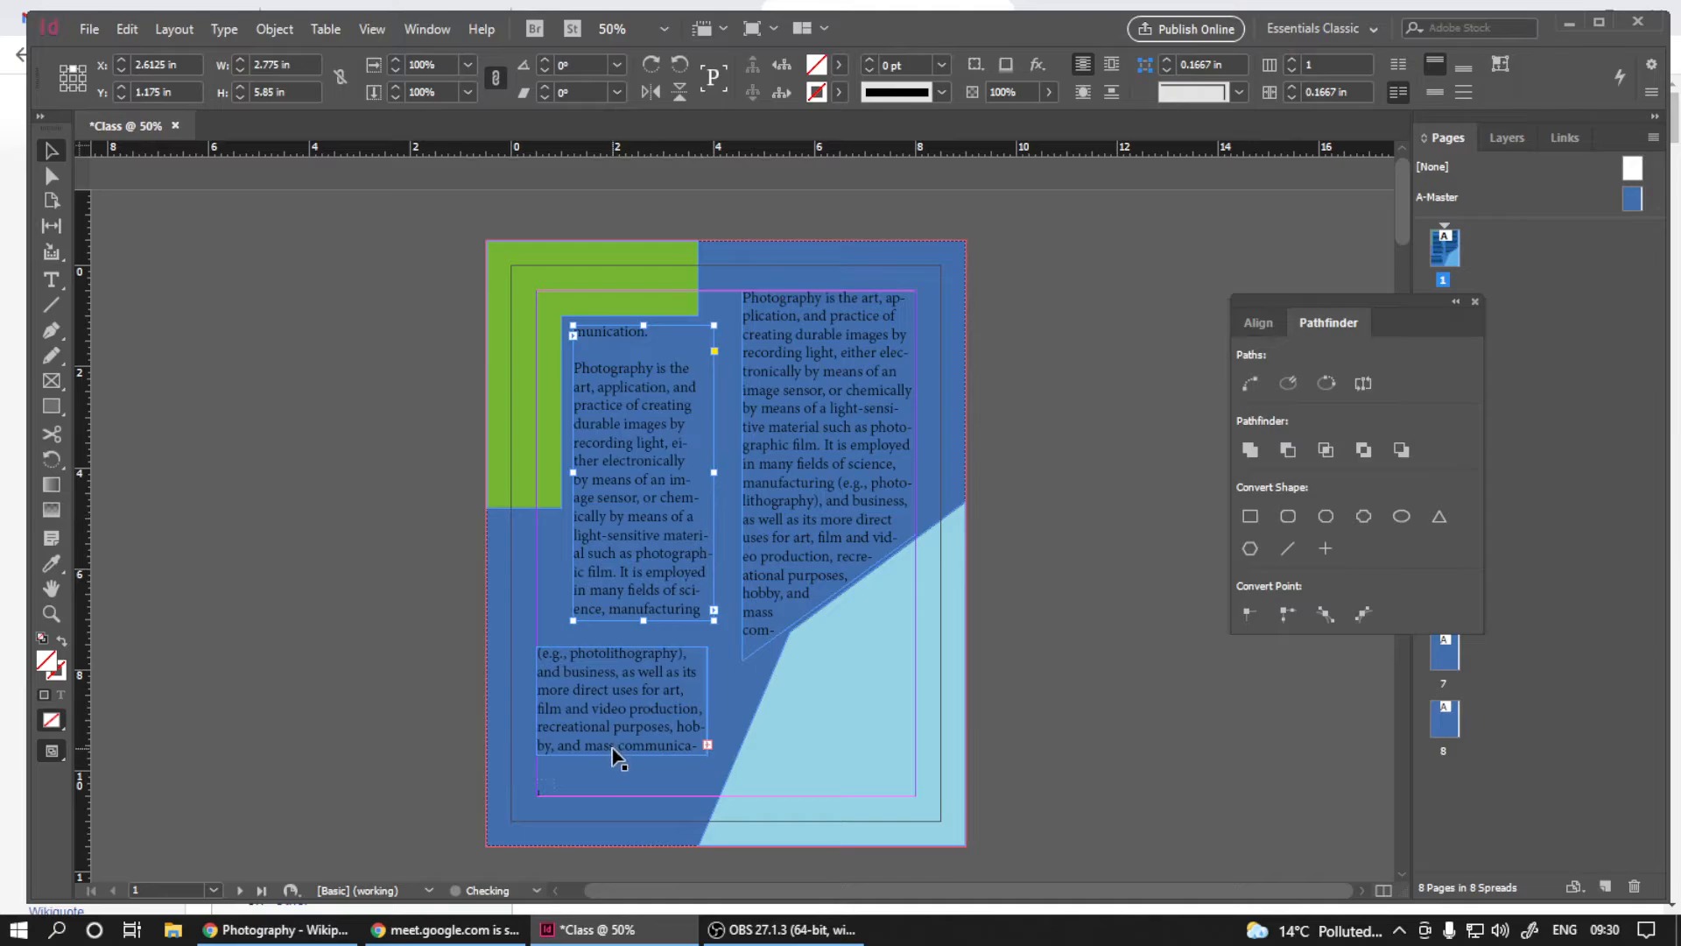
# - Extend the third text frame slightly downward, and widen the second frame beside the green shape to about 3.03 in
pyautogui.click(612, 711)
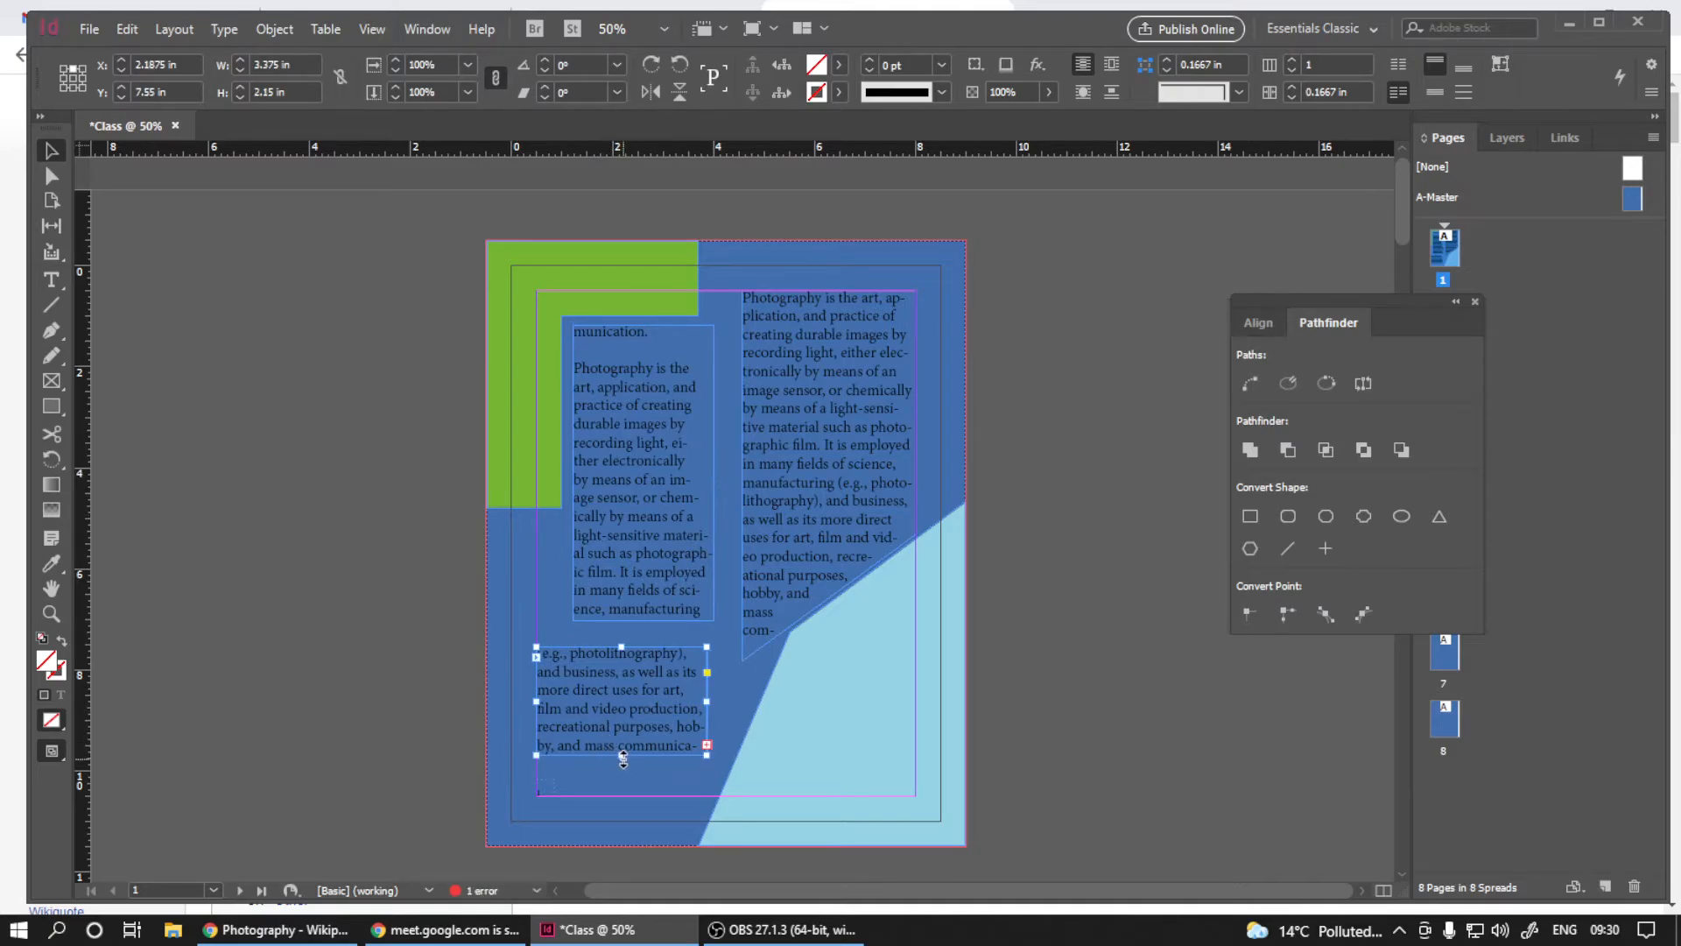
pyautogui.moveTo(623, 758); pyautogui.dragTo(621, 768)
pyautogui.click(639, 569)
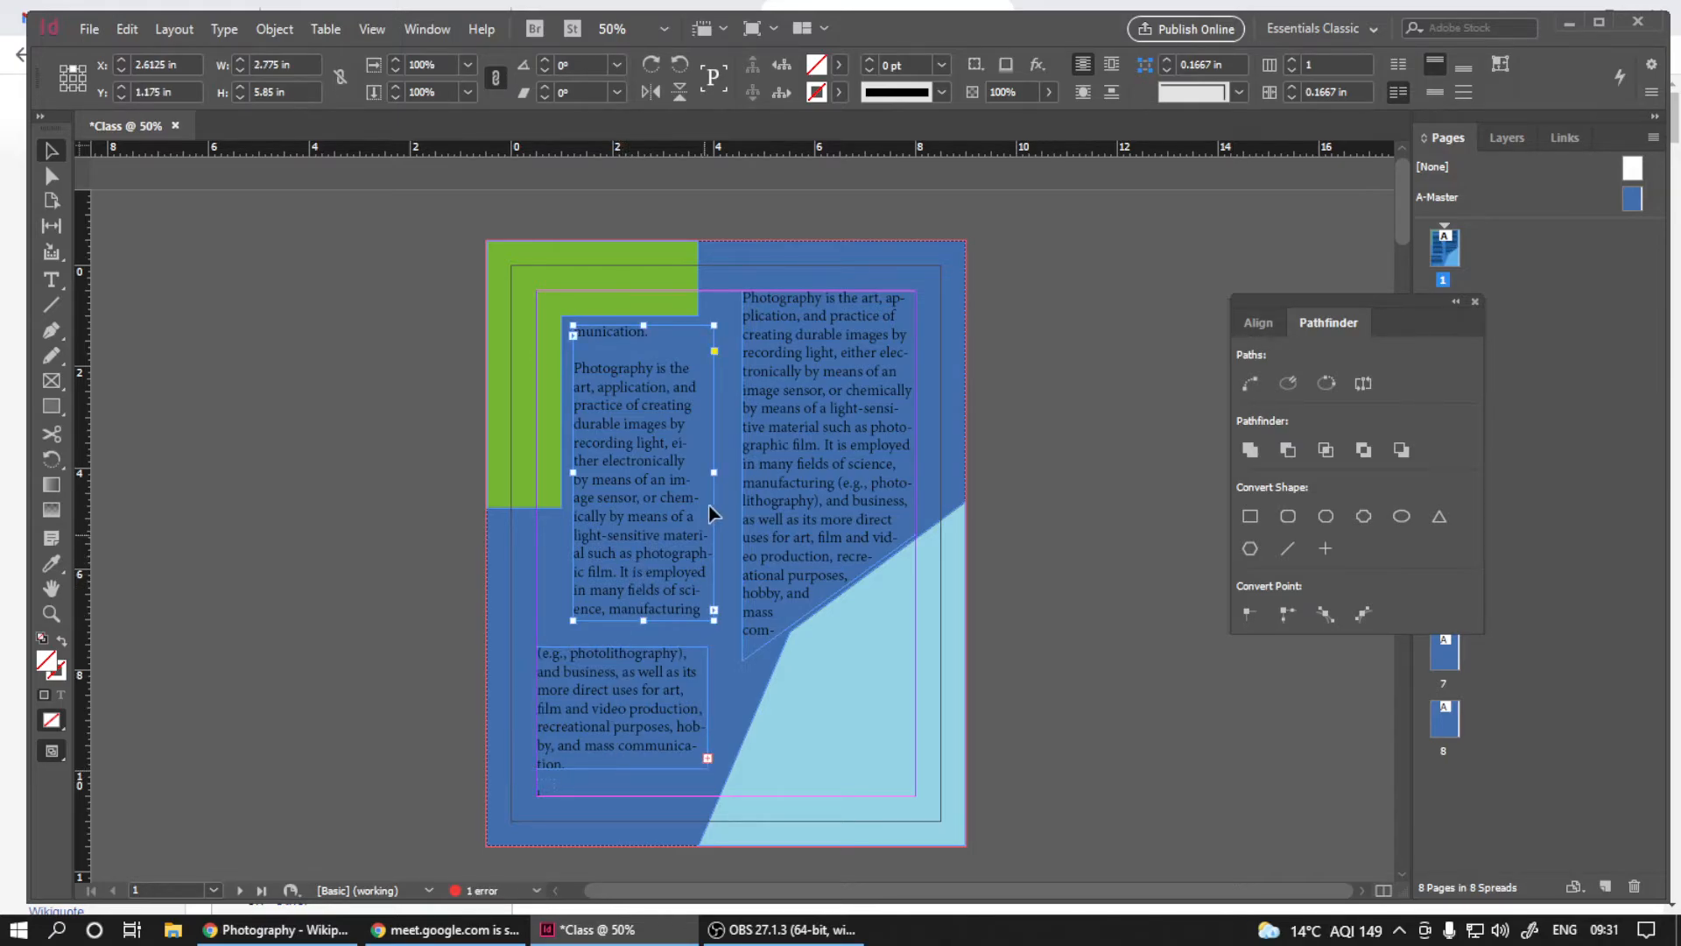
pyautogui.moveTo(714, 473); pyautogui.dragTo(727, 472)
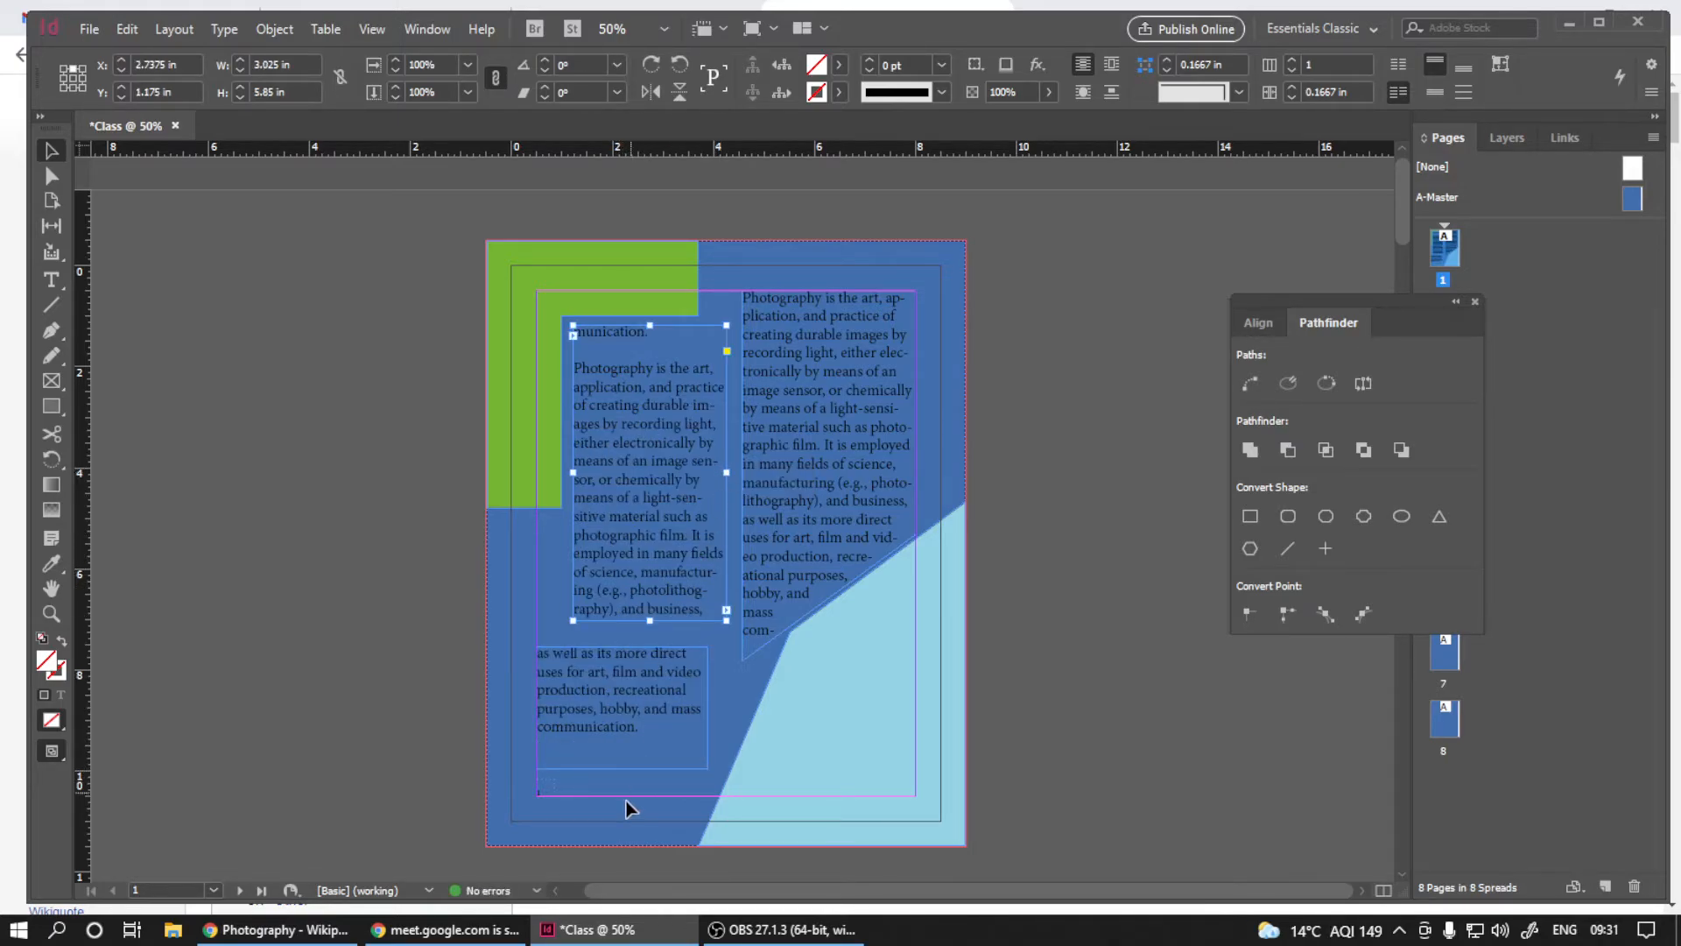
pyautogui.click(426, 585)
# - Examine how the linked text fits the three frames on page 1 around the decorative shapes
pyautogui.moveTo(427, 590); pyautogui.dragTo(687, 661)
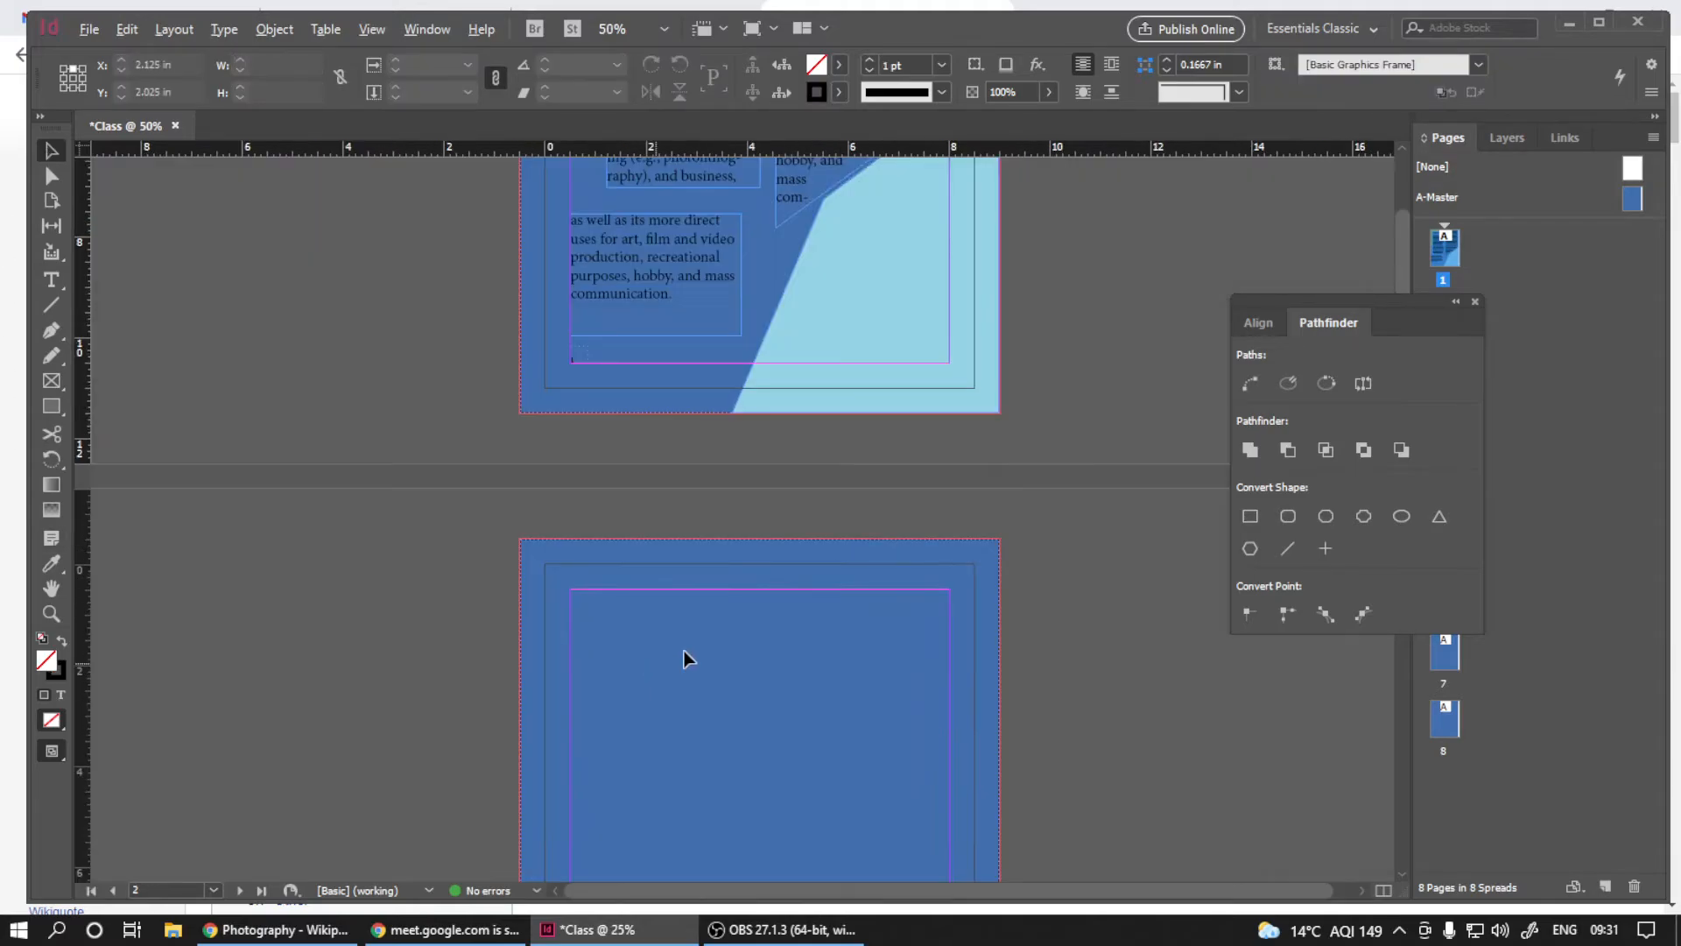
pyautogui.moveTo(871, 420); pyautogui.dragTo(796, 784)
pyautogui.scroll(1, 846, 726)
pyautogui.hscroll(-1, 762, 733)
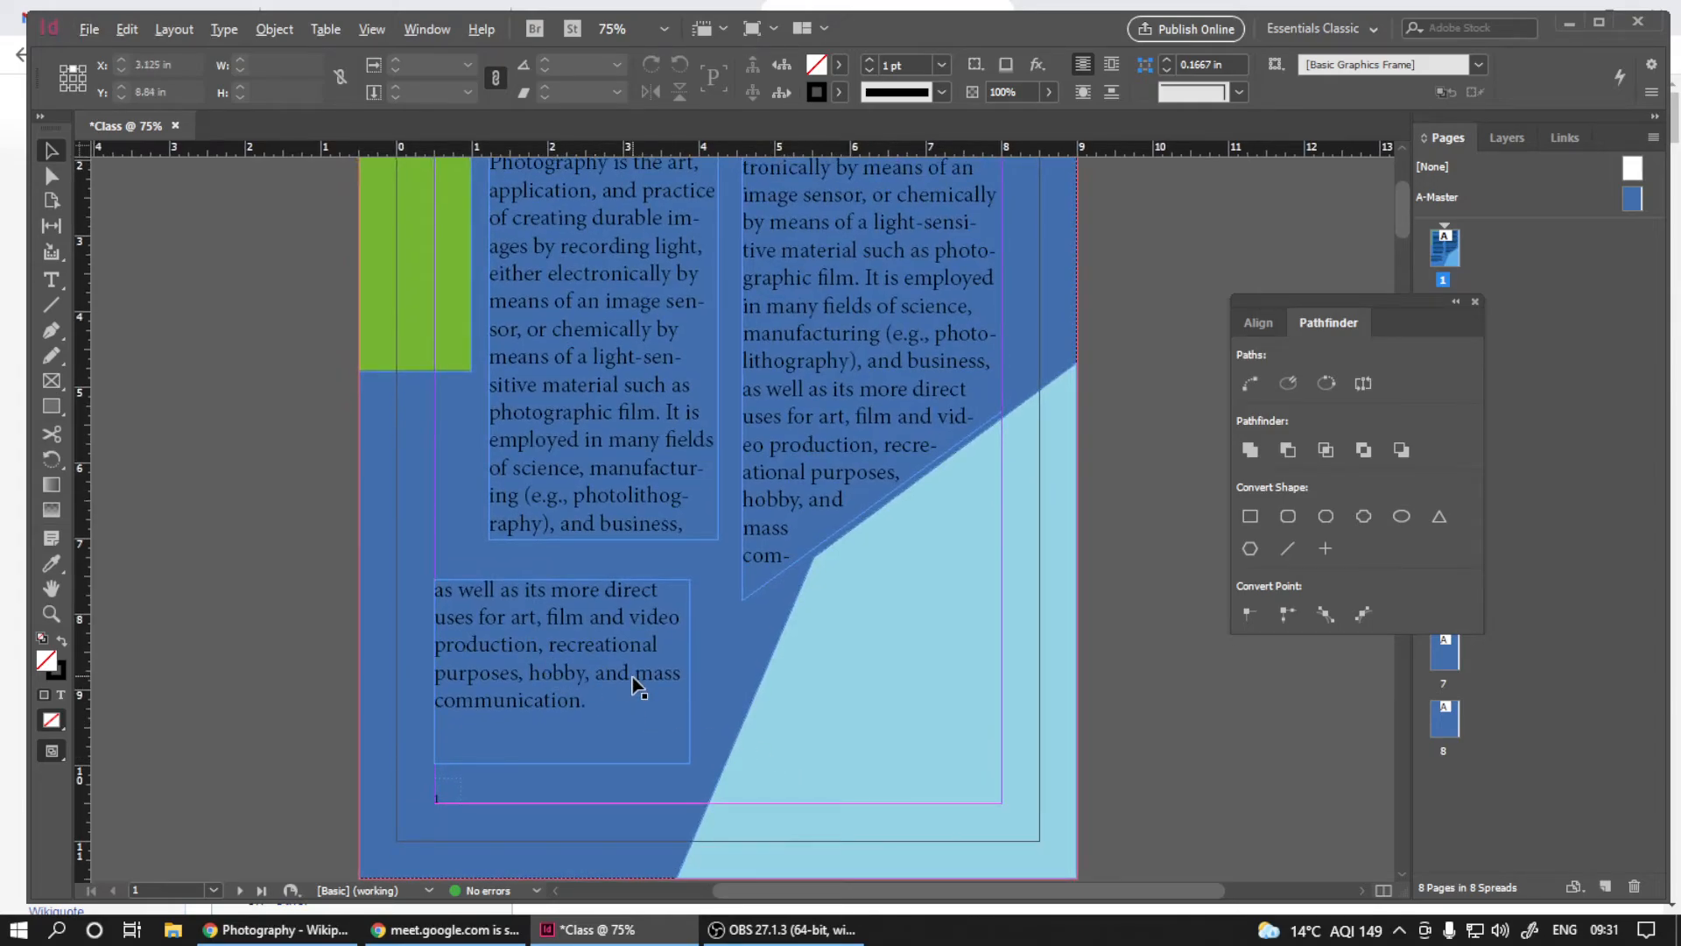
pyautogui.scroll(-1, 638, 675)
pyautogui.moveTo(694, 645); pyautogui.dragTo(696, 662)
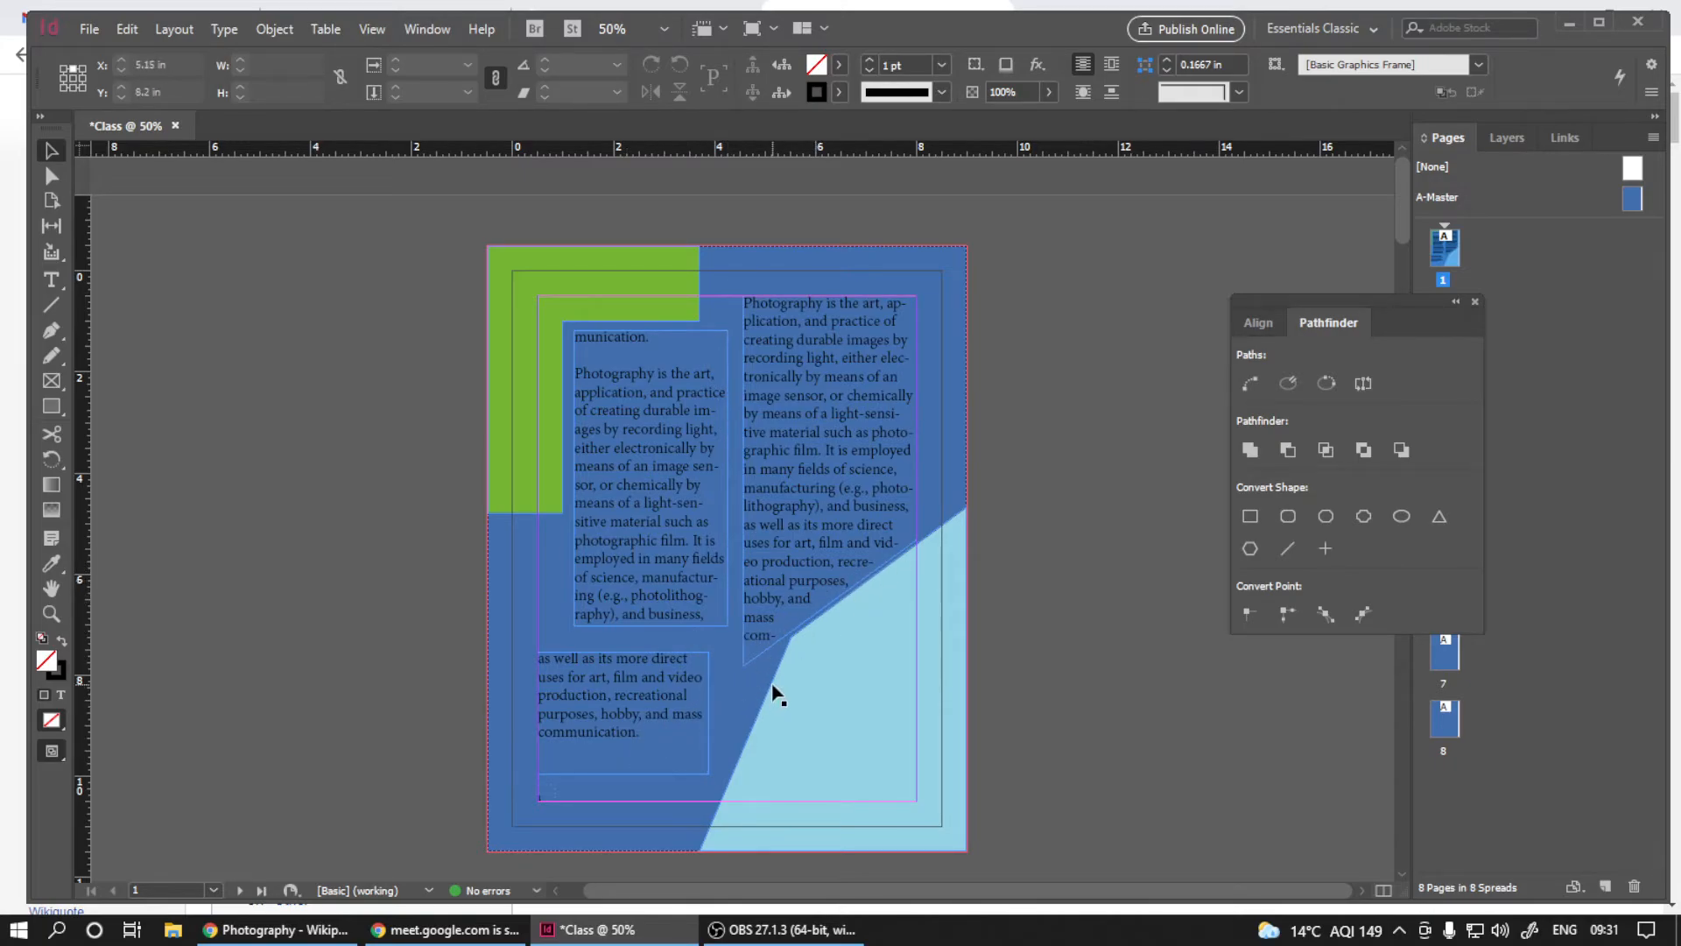
pyautogui.scroll(1, 771, 687)
pyautogui.moveTo(712, 741)
pyautogui.mouseDown()
pyautogui.moveTo(715, 597)
pyautogui.moveTo(690, 649)
pyautogui.moveTo(691, 761)
pyautogui.mouseUp()
pyautogui.scroll(-1, 709, 627)
pyautogui.scroll(-1, 715, 597)
pyautogui.scroll(1, 725, 573)
pyautogui.scroll(1, 683, 603)
pyautogui.moveTo(709, 571); pyautogui.dragTo(660, 537)
pyautogui.scroll(-1, 704, 578)
# - Select the light-blue shape, then switch to Chrome and copy the camera lens image from the Wikipedia Photography article
pyautogui.click(825, 482)
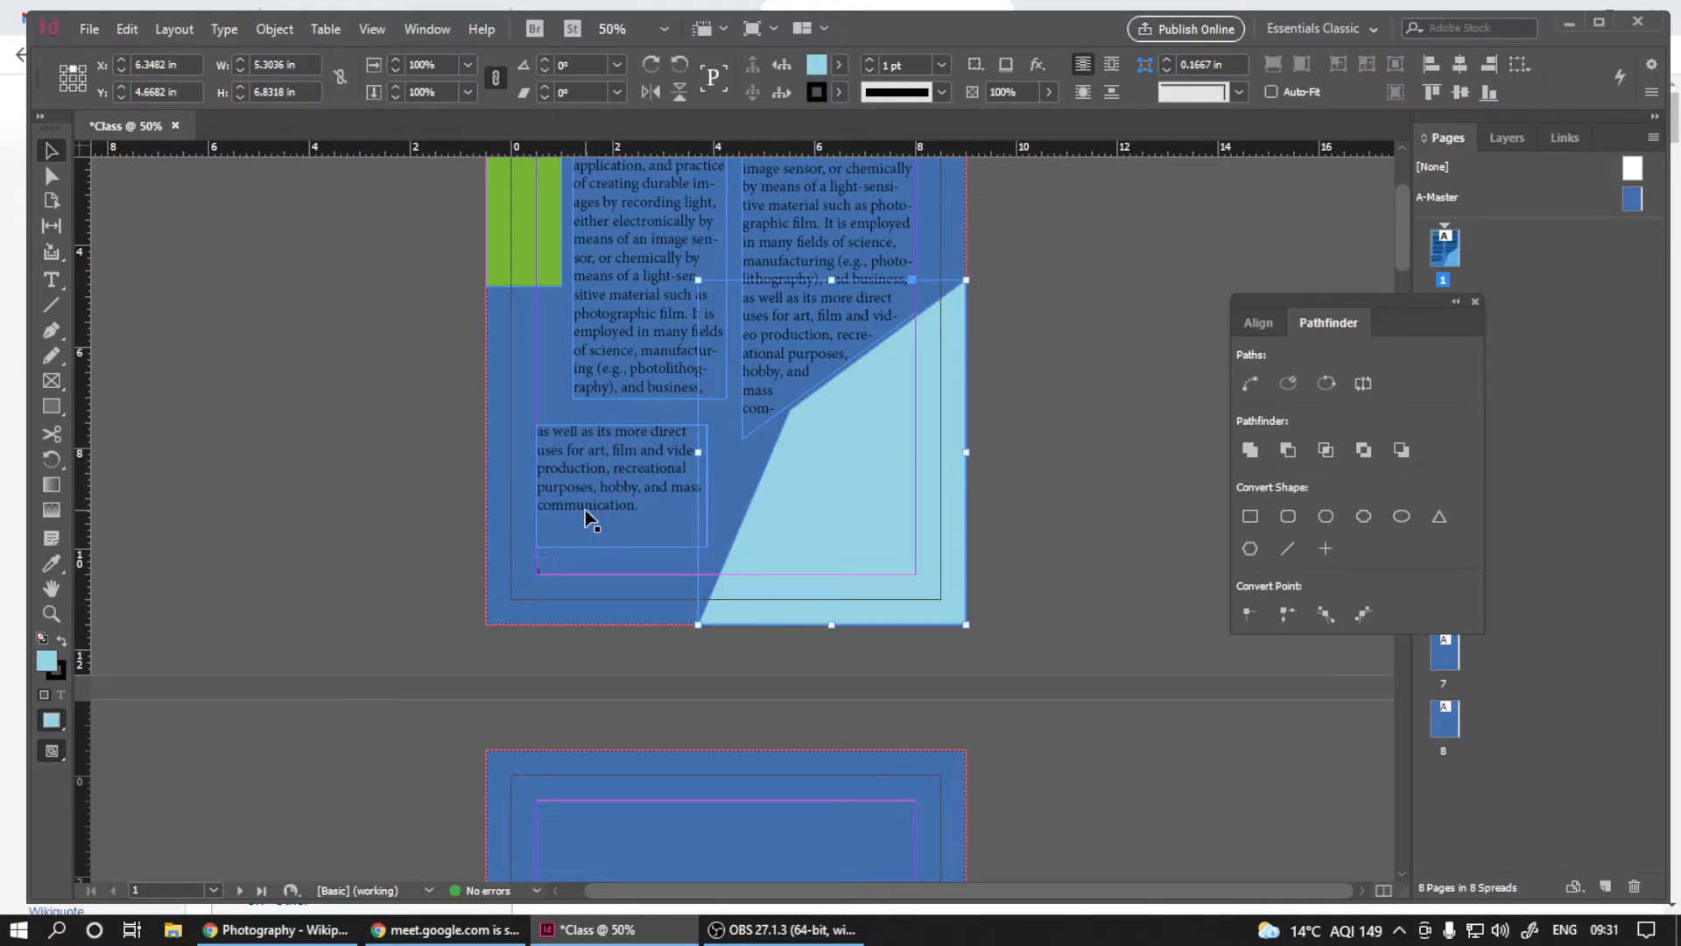
pyautogui.click(280, 929)
pyautogui.rightClick(1432, 448)
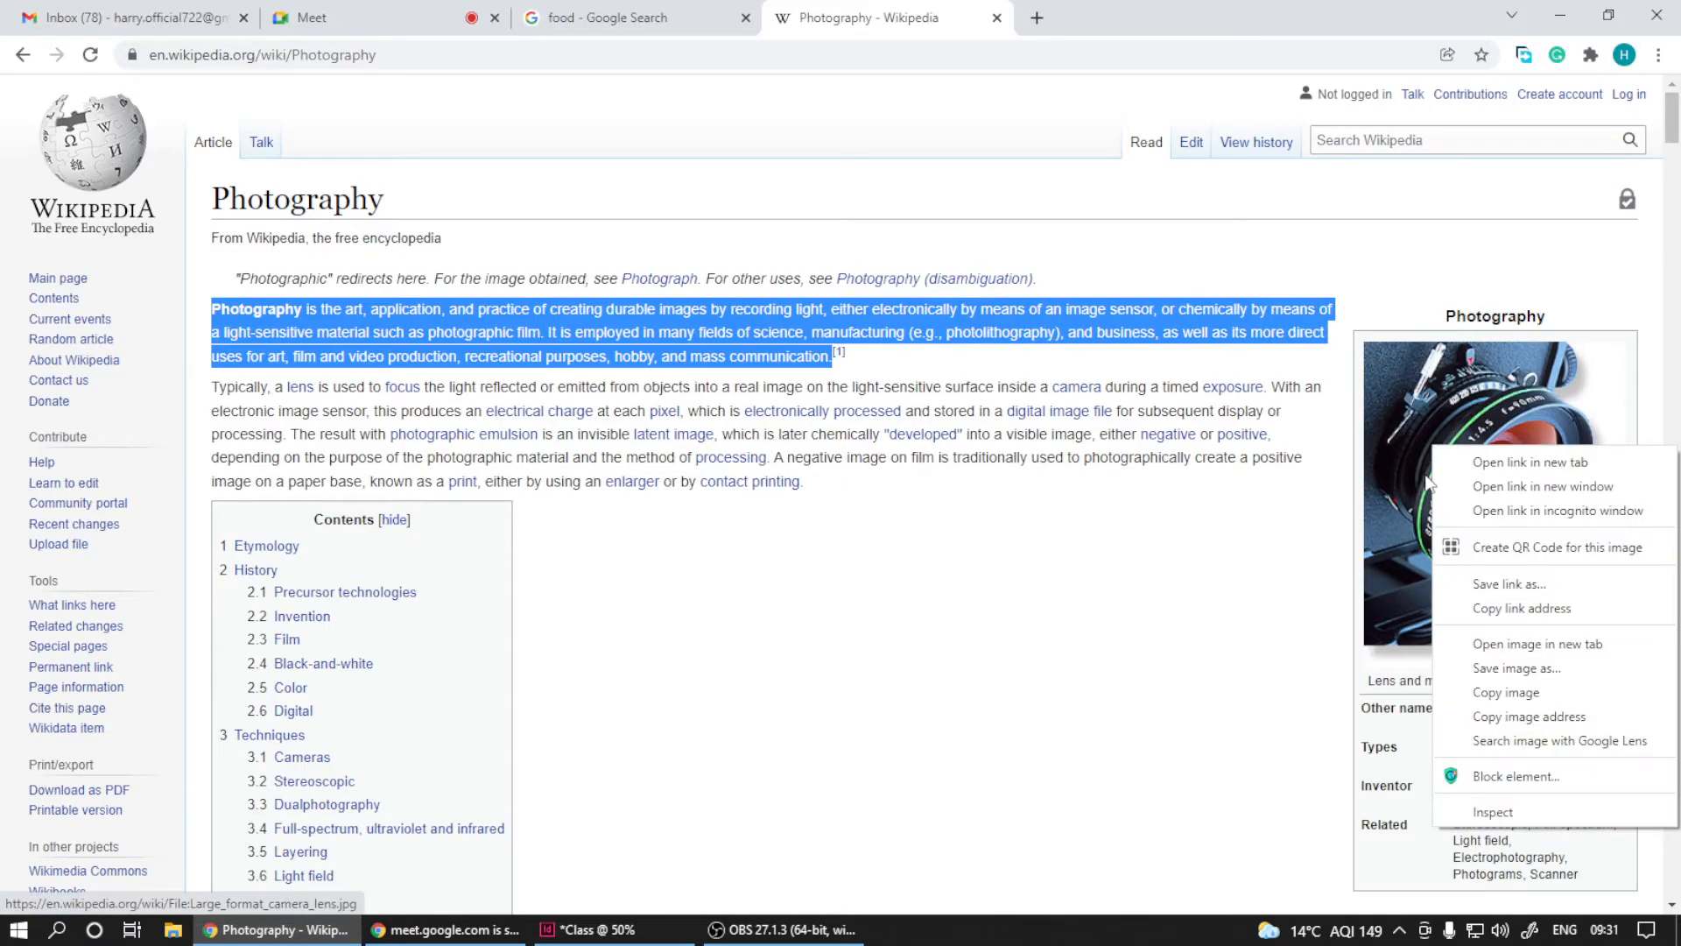
pyautogui.click(1504, 693)
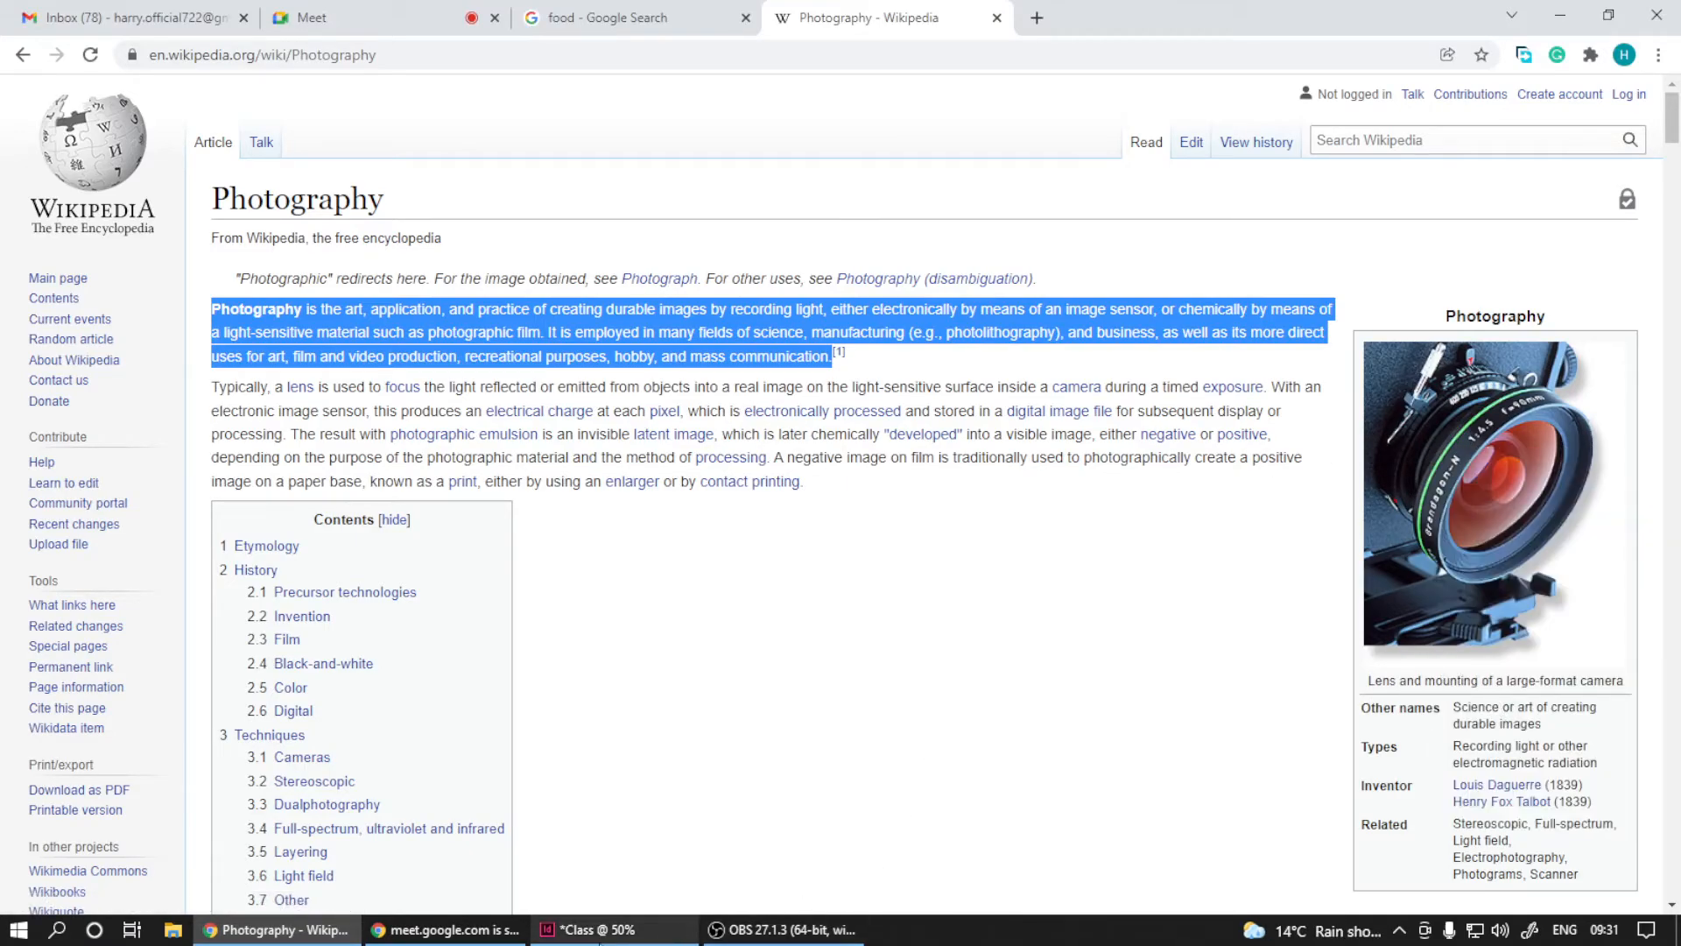
# - Switch back to InDesign and paste the copied camera image into the light-blue shape using Paste Into
pyautogui.click(588, 929)
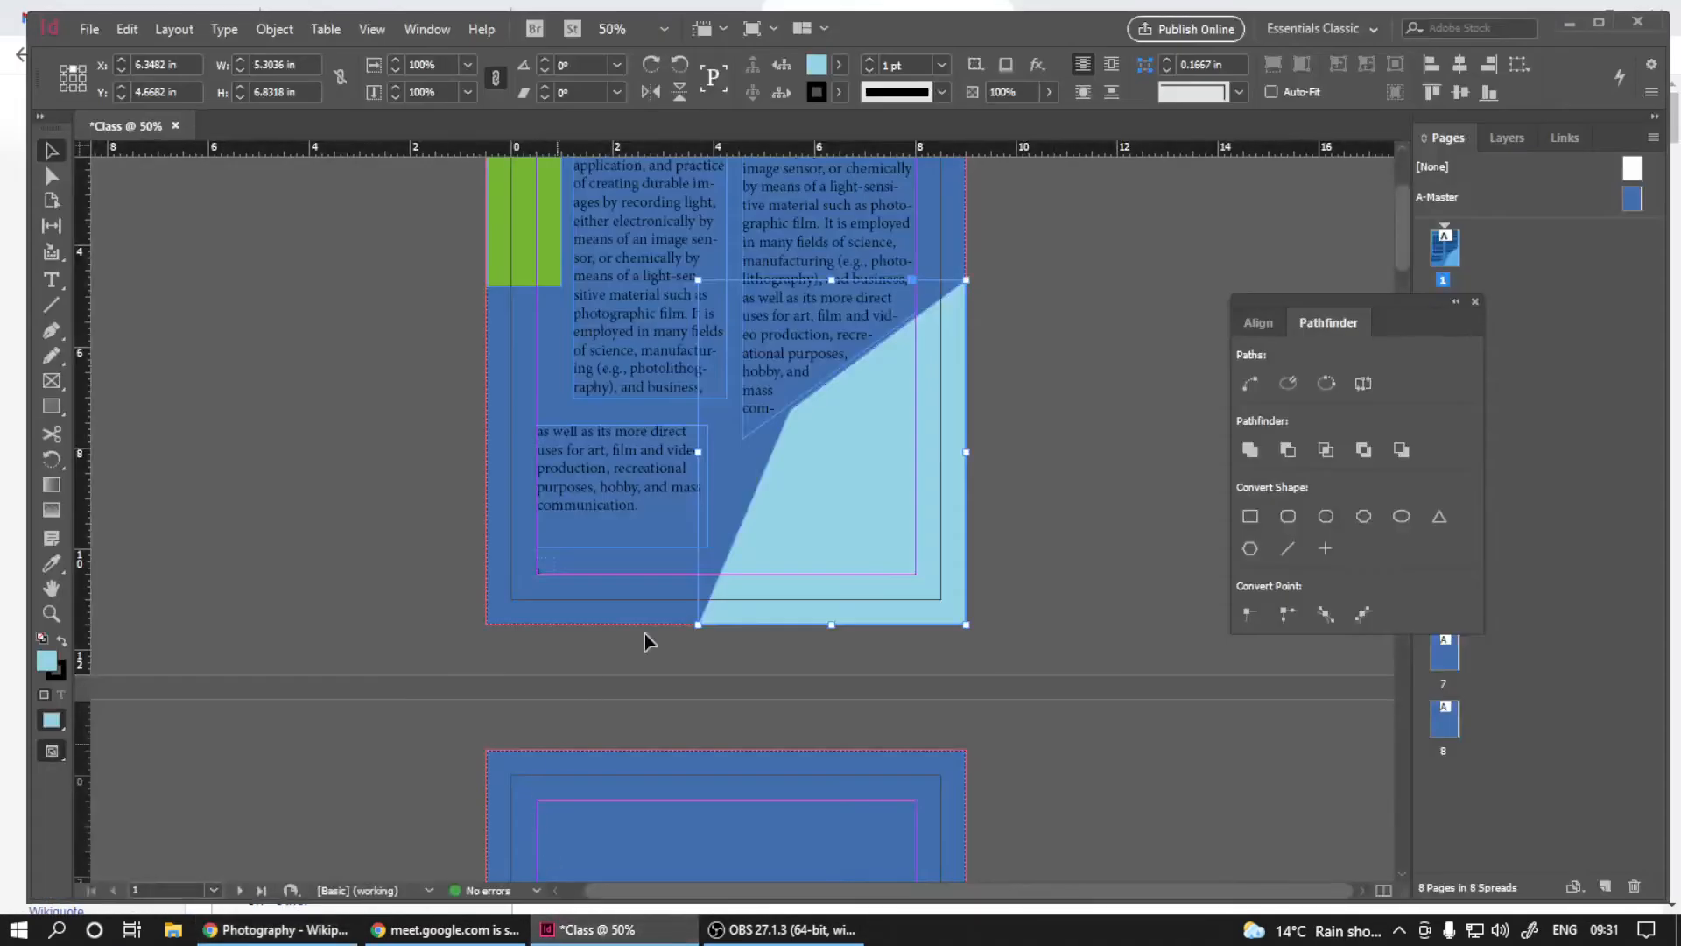
pyautogui.rightClick(875, 522)
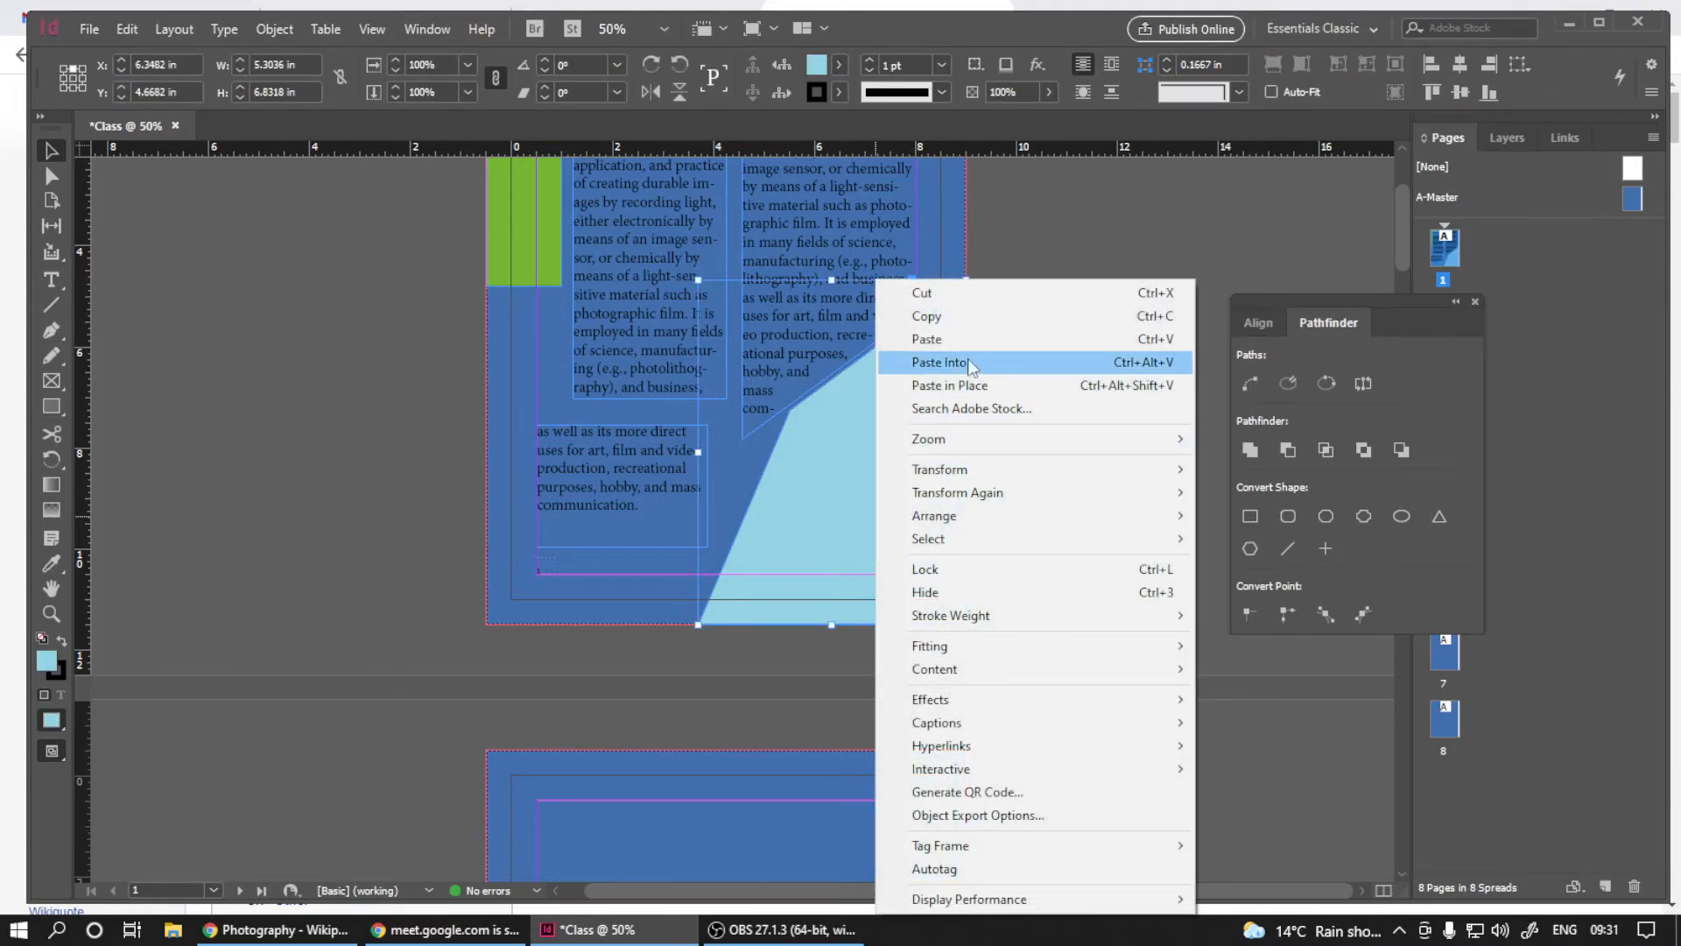
pyautogui.click(1070, 365)
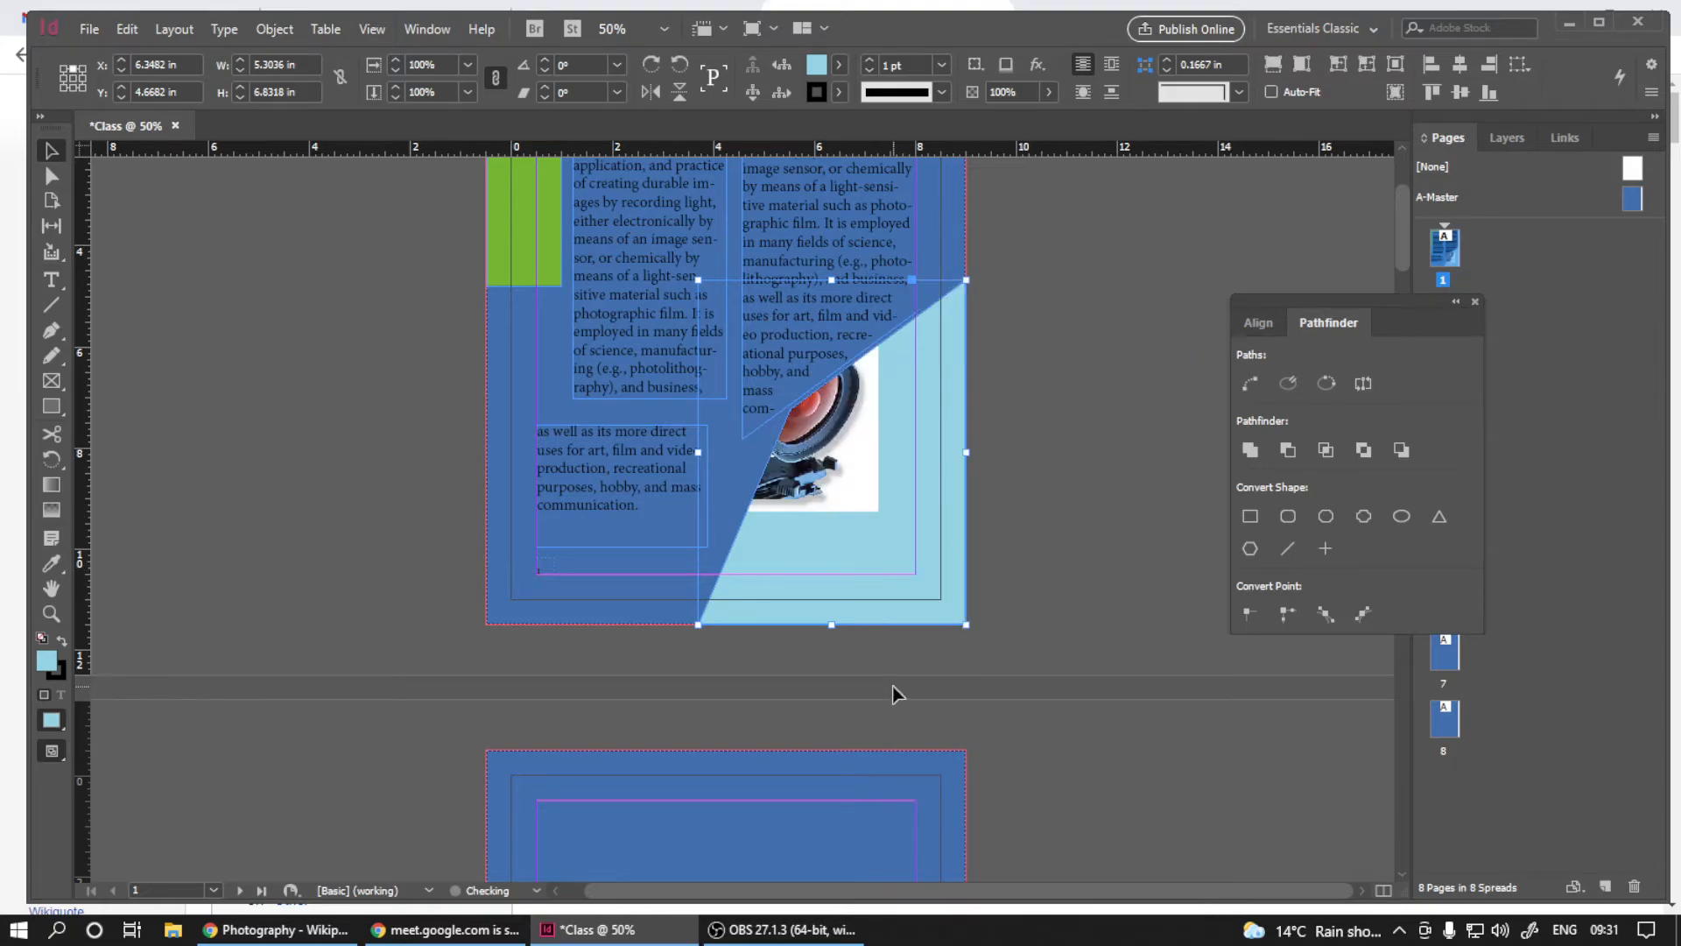
# - Enlarge the camera image inside the shape to about 5.58 in wide and 7.1 in high
pyautogui.click(839, 490)
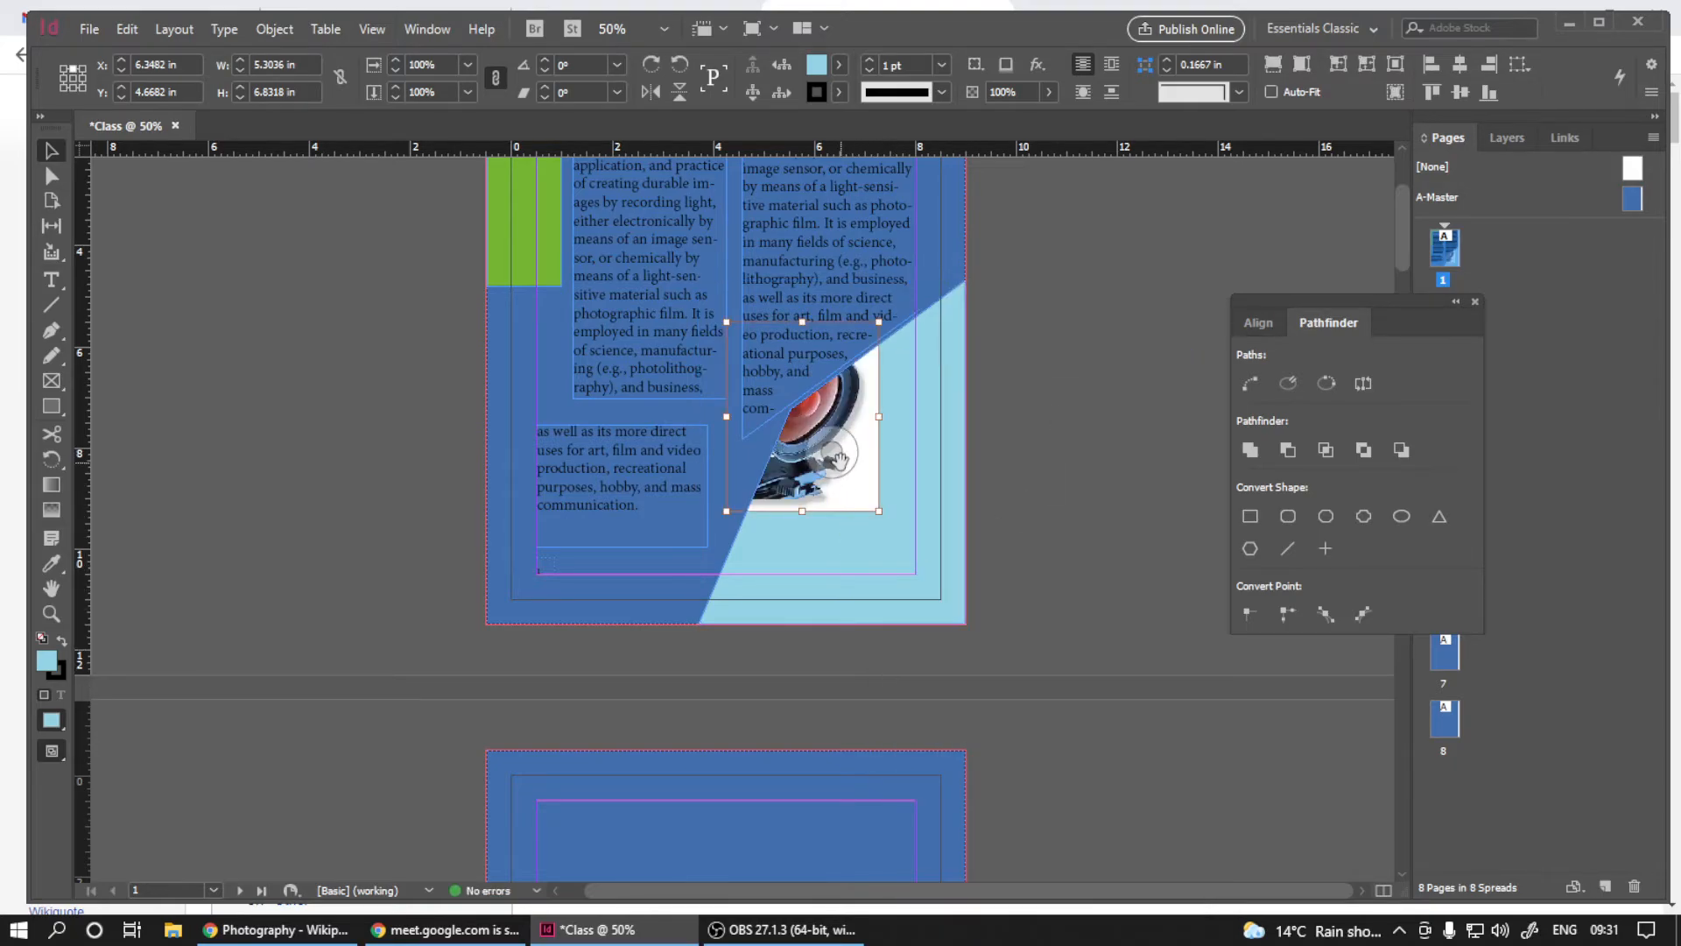
pyautogui.moveTo(879, 510); pyautogui.dragTo(1007, 679)
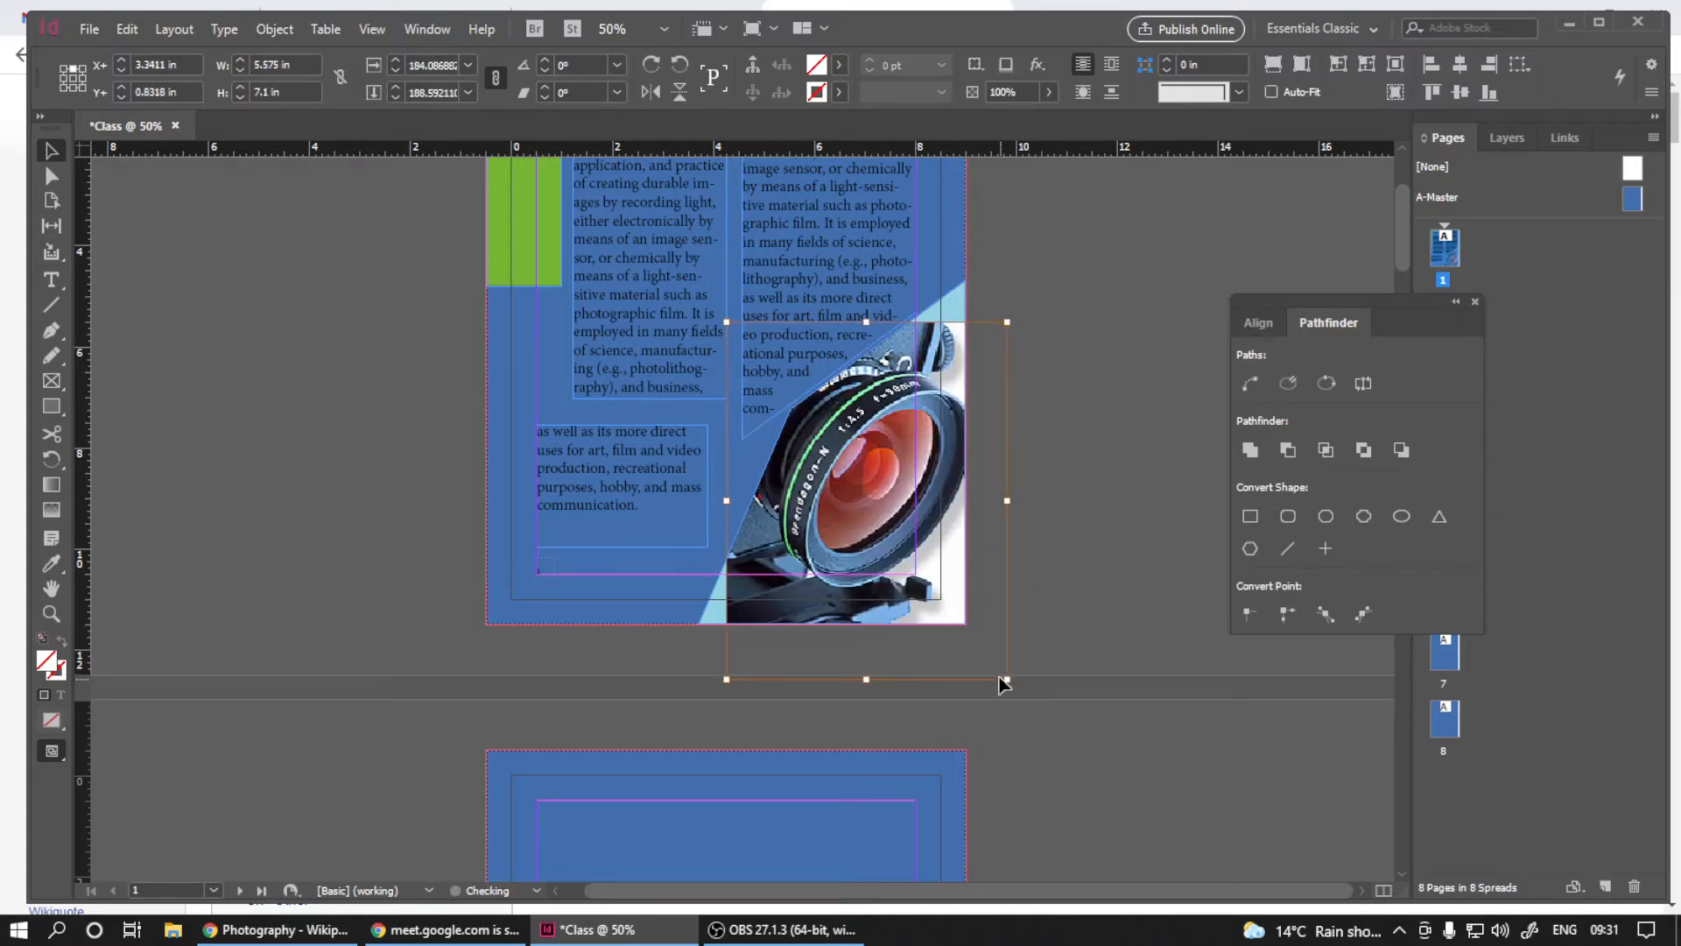
pyautogui.click(1168, 567)
pyautogui.click(961, 620)
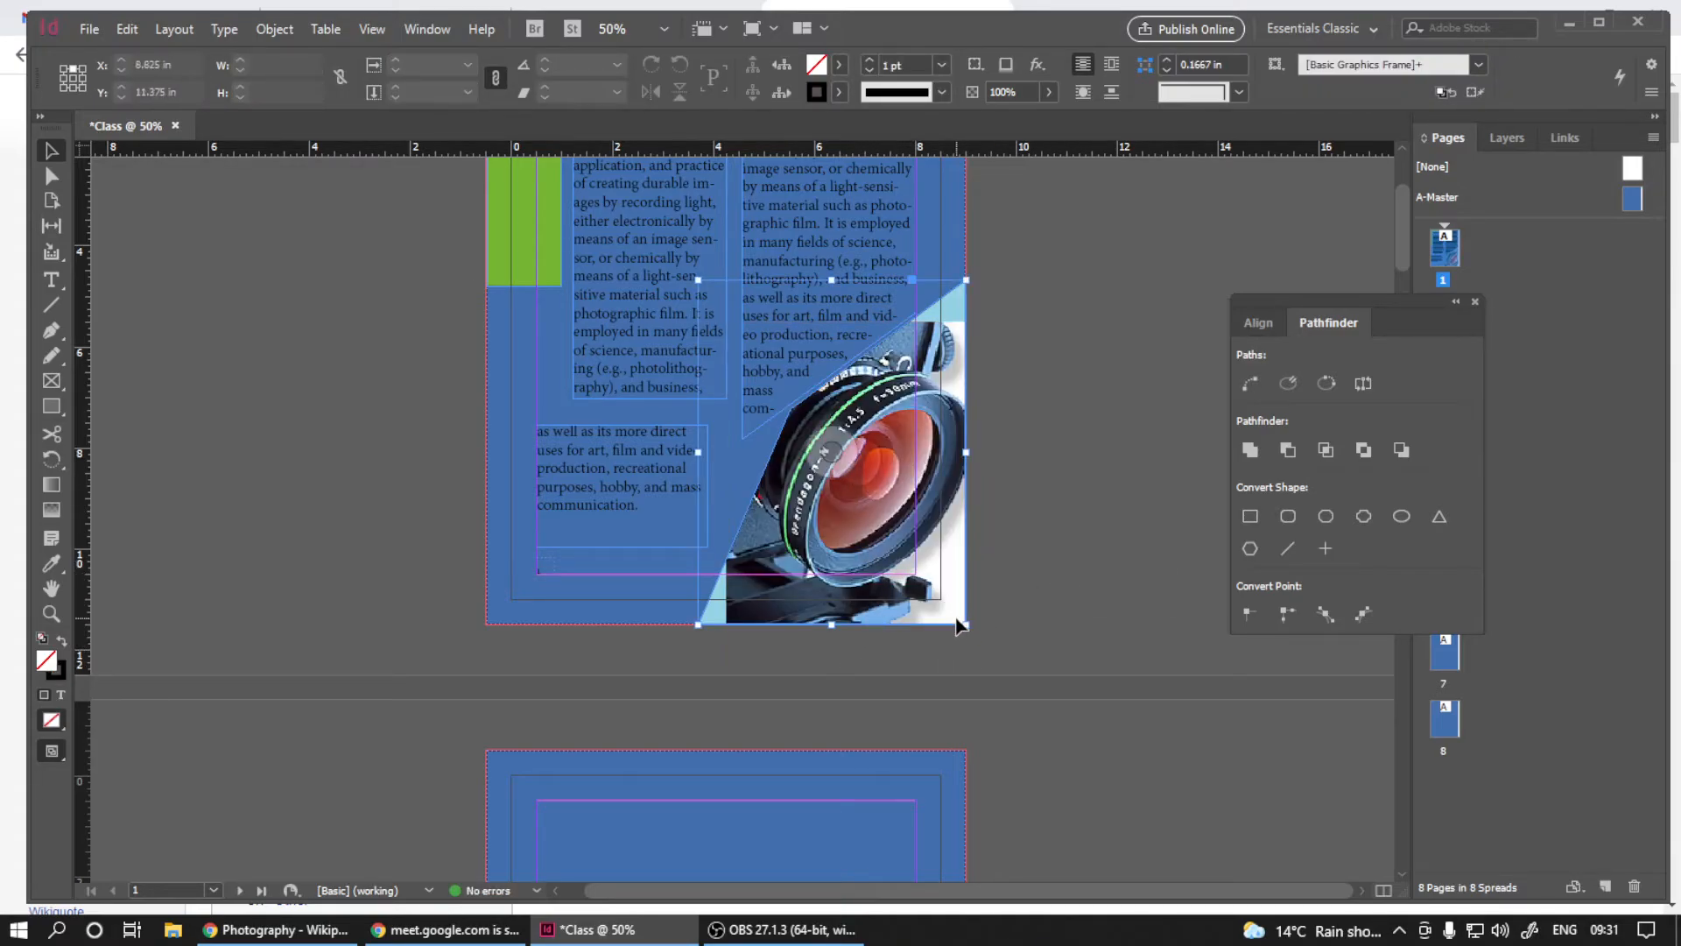
pyautogui.moveTo(967, 631); pyautogui.dragTo(833, 453)
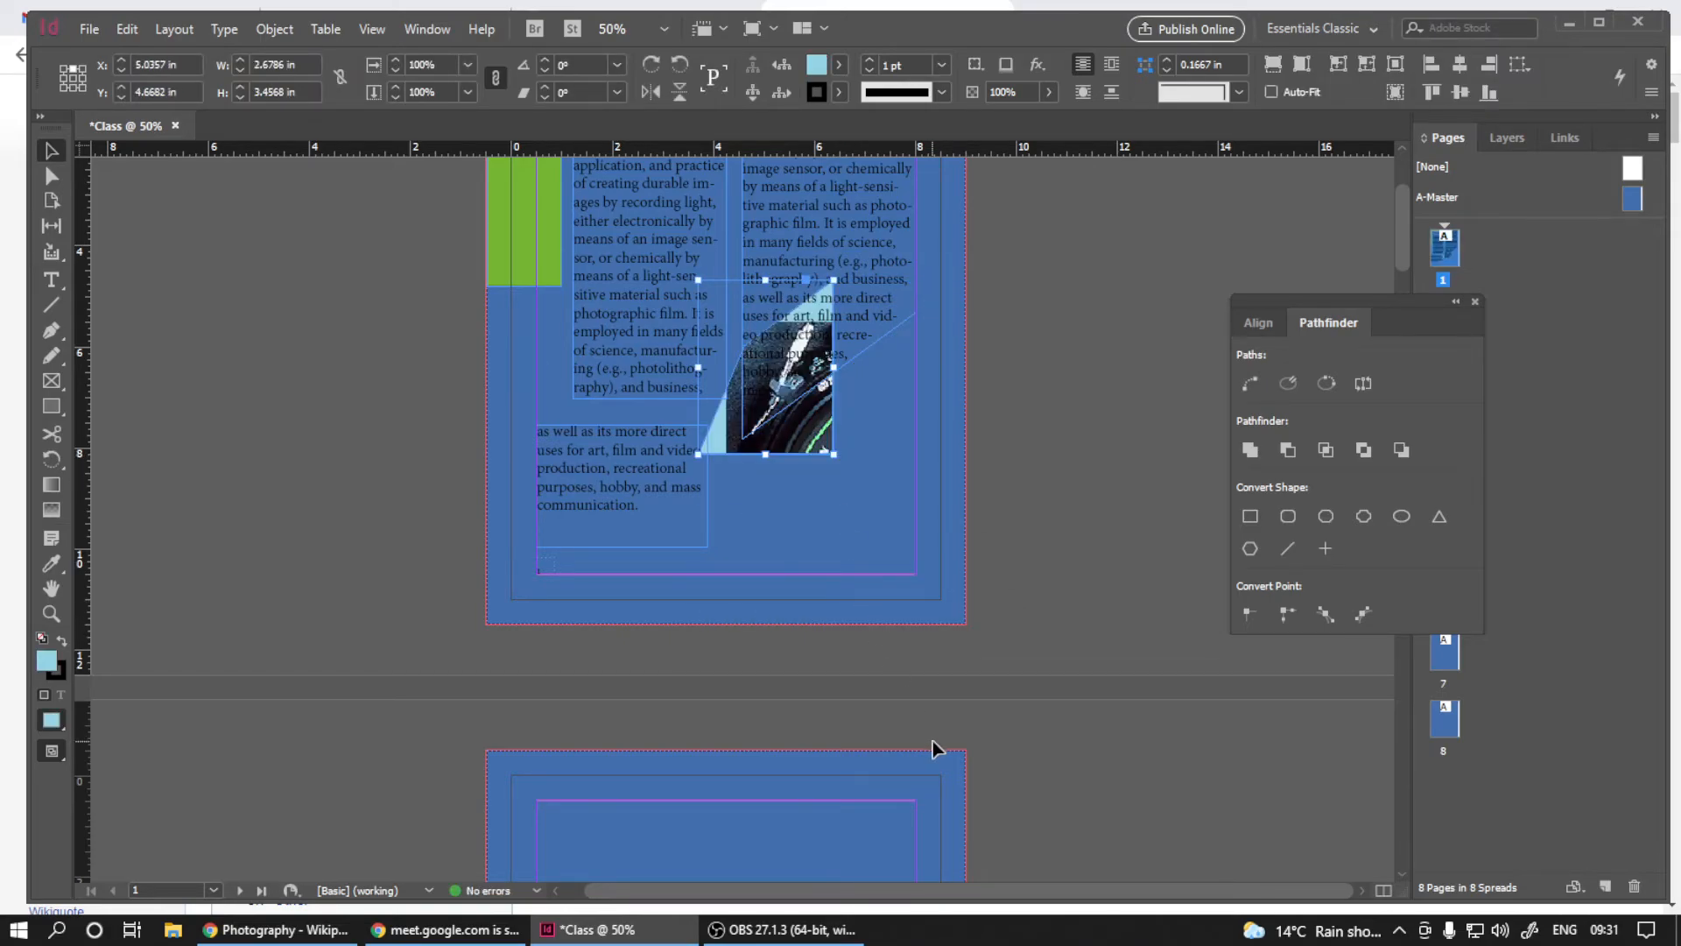
pyautogui.hotkey('ctrl', 'z')
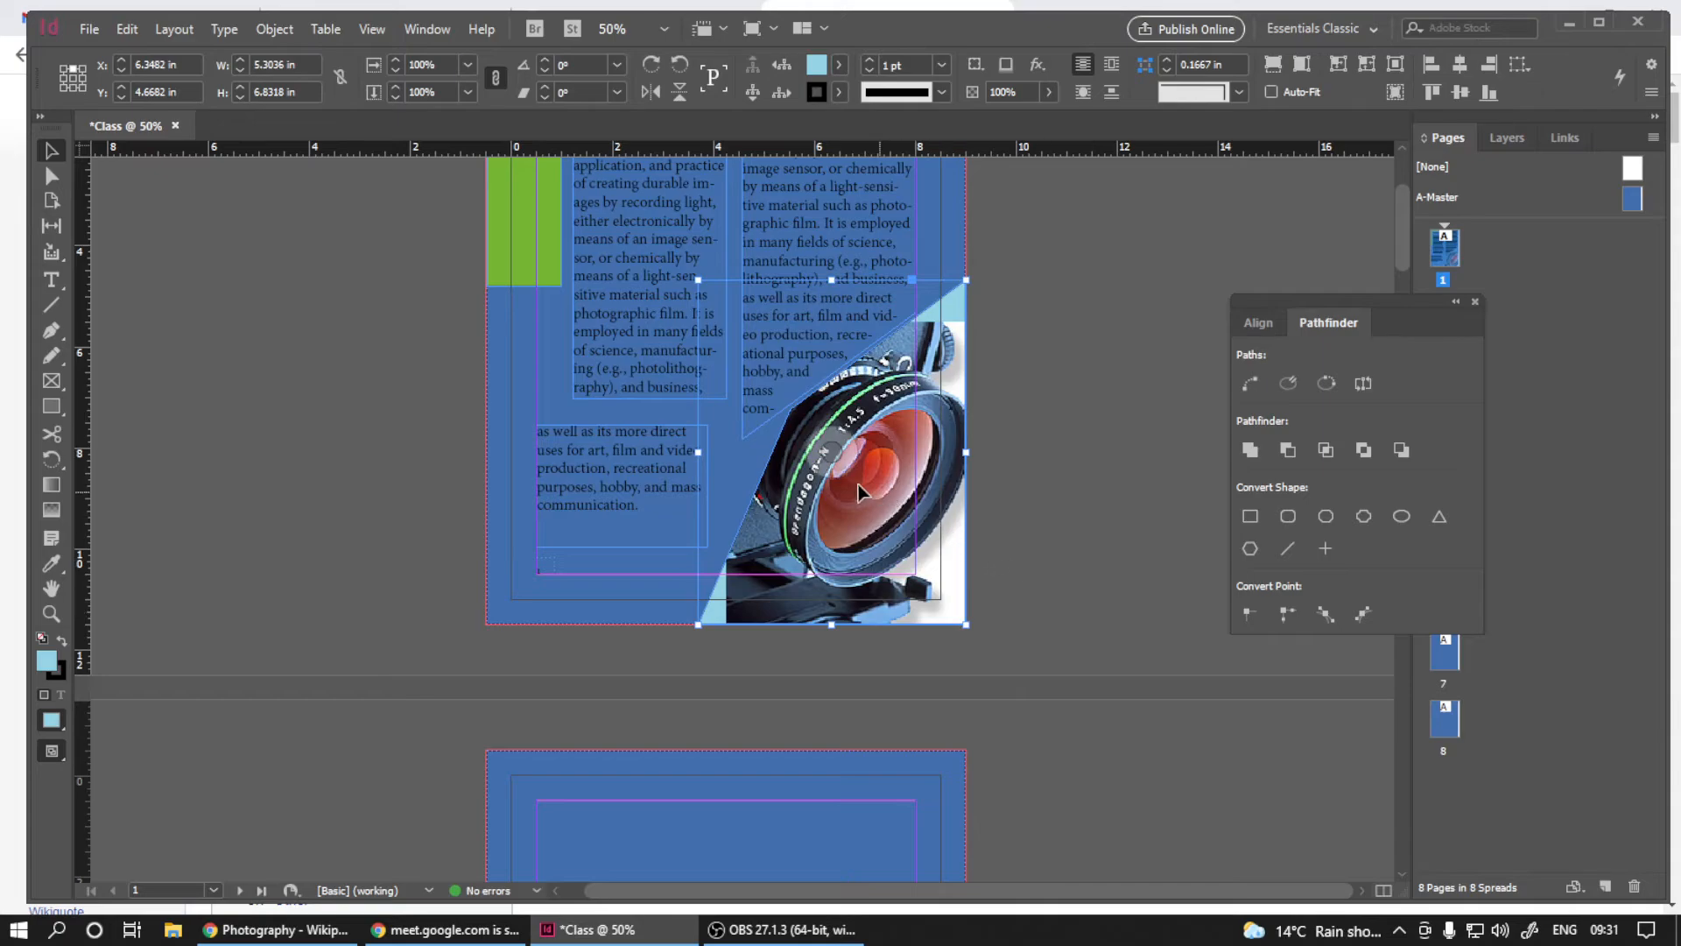
# - Enlarge and reposition the camera image to about 6.92 by 8.63 in so it covers the whole shape, and deselect it
pyautogui.click(832, 450)
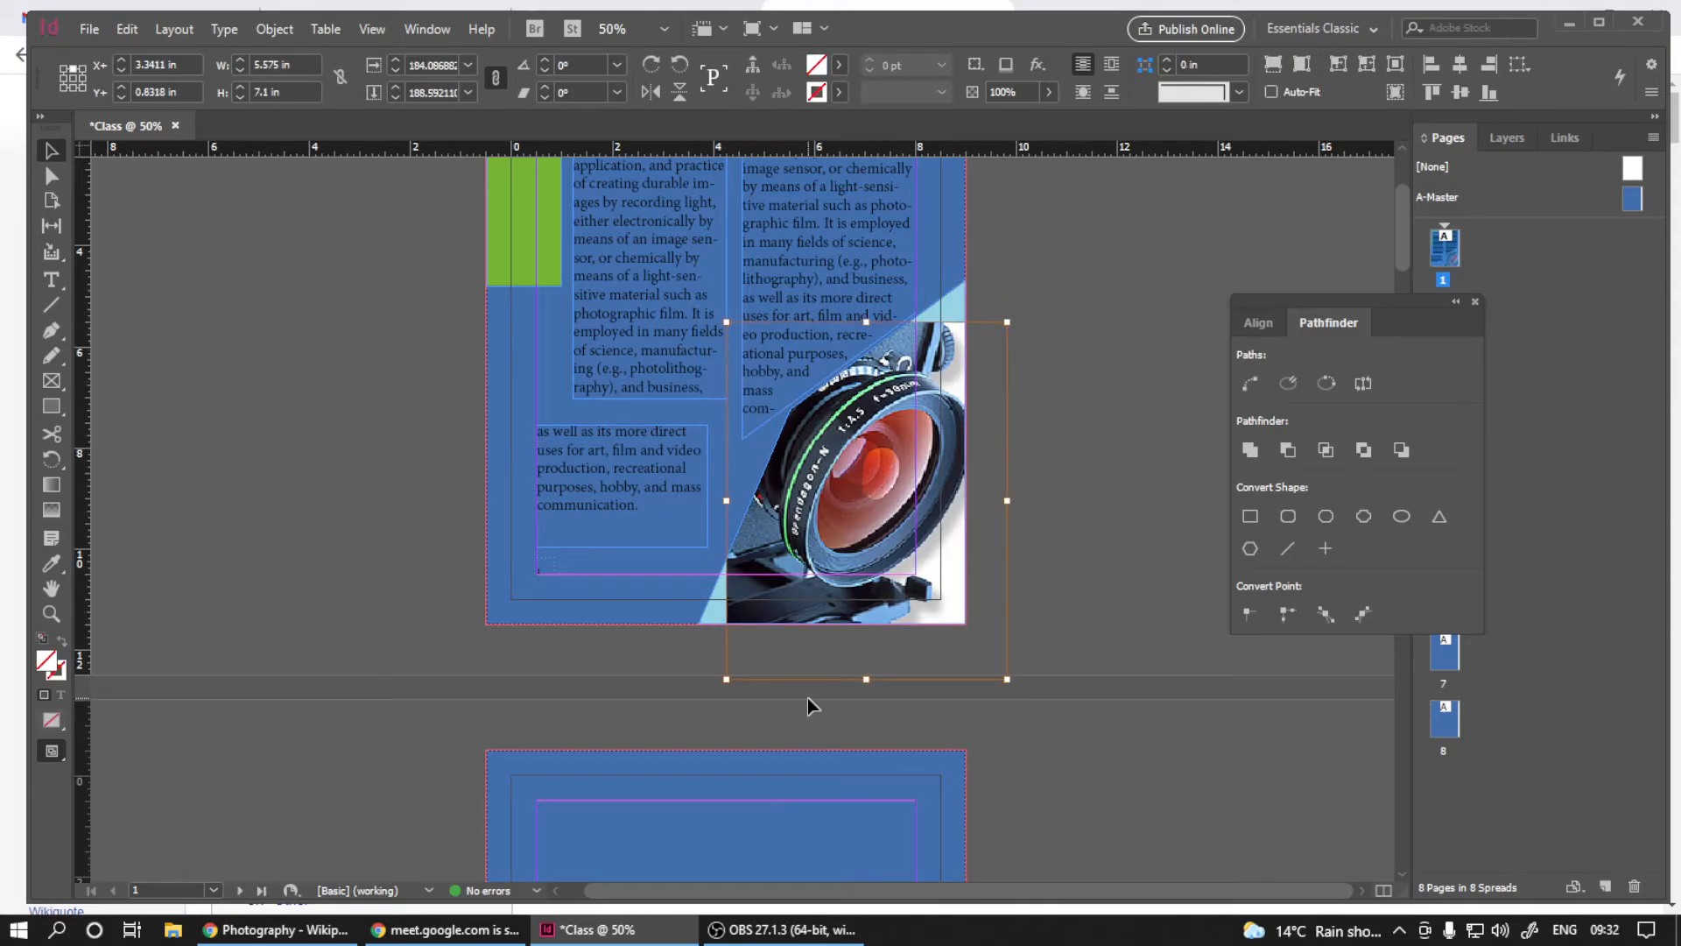
pyautogui.moveTo(866, 322); pyautogui.dragTo(866, 268)
pyautogui.moveTo(725, 473); pyautogui.dragTo(688, 474)
pyautogui.moveTo(857, 504); pyautogui.dragTo(873, 523)
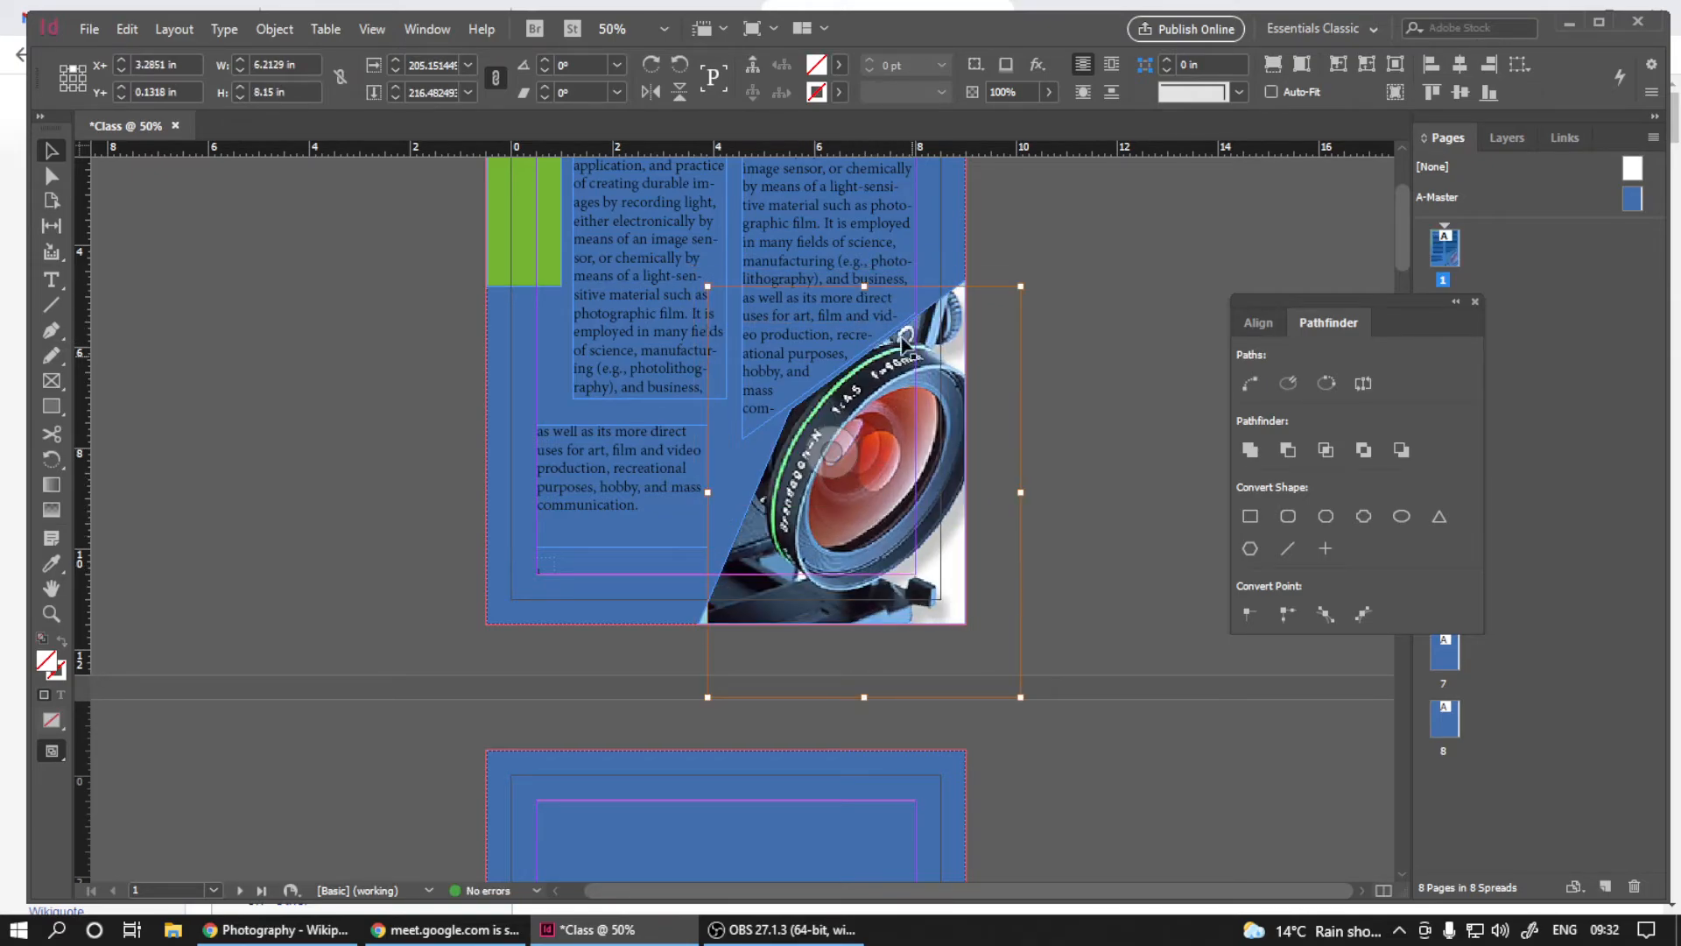
pyautogui.moveTo(858, 289); pyautogui.dragTo(858, 265)
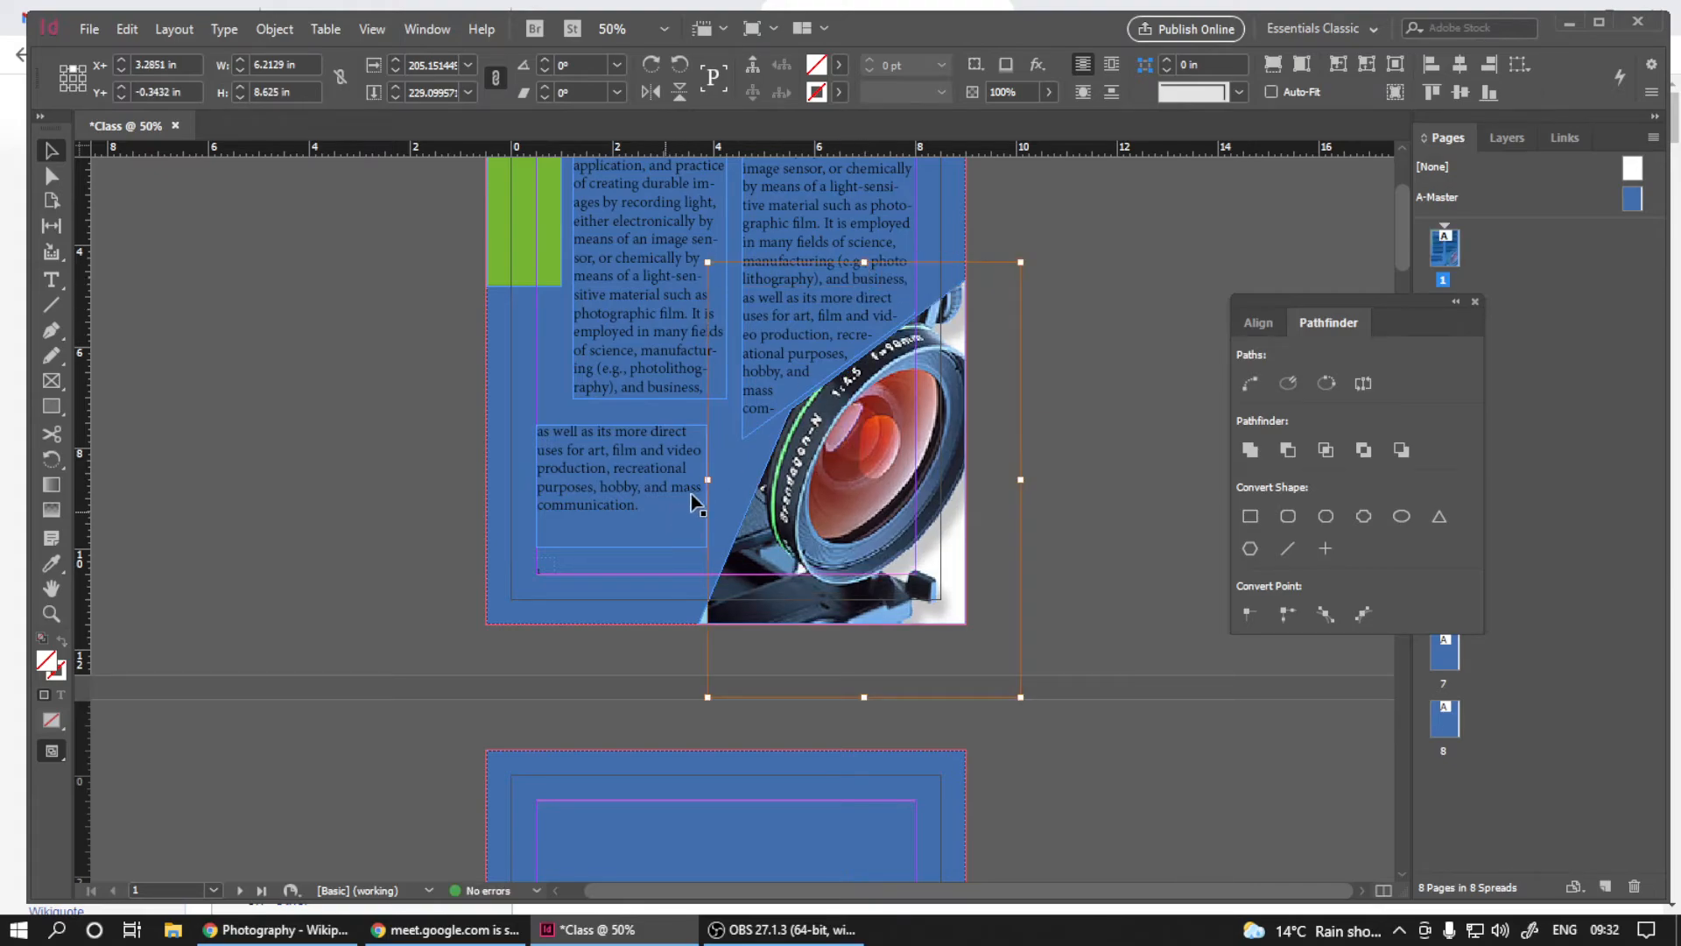
pyautogui.moveTo(707, 477); pyautogui.dragTo(671, 479)
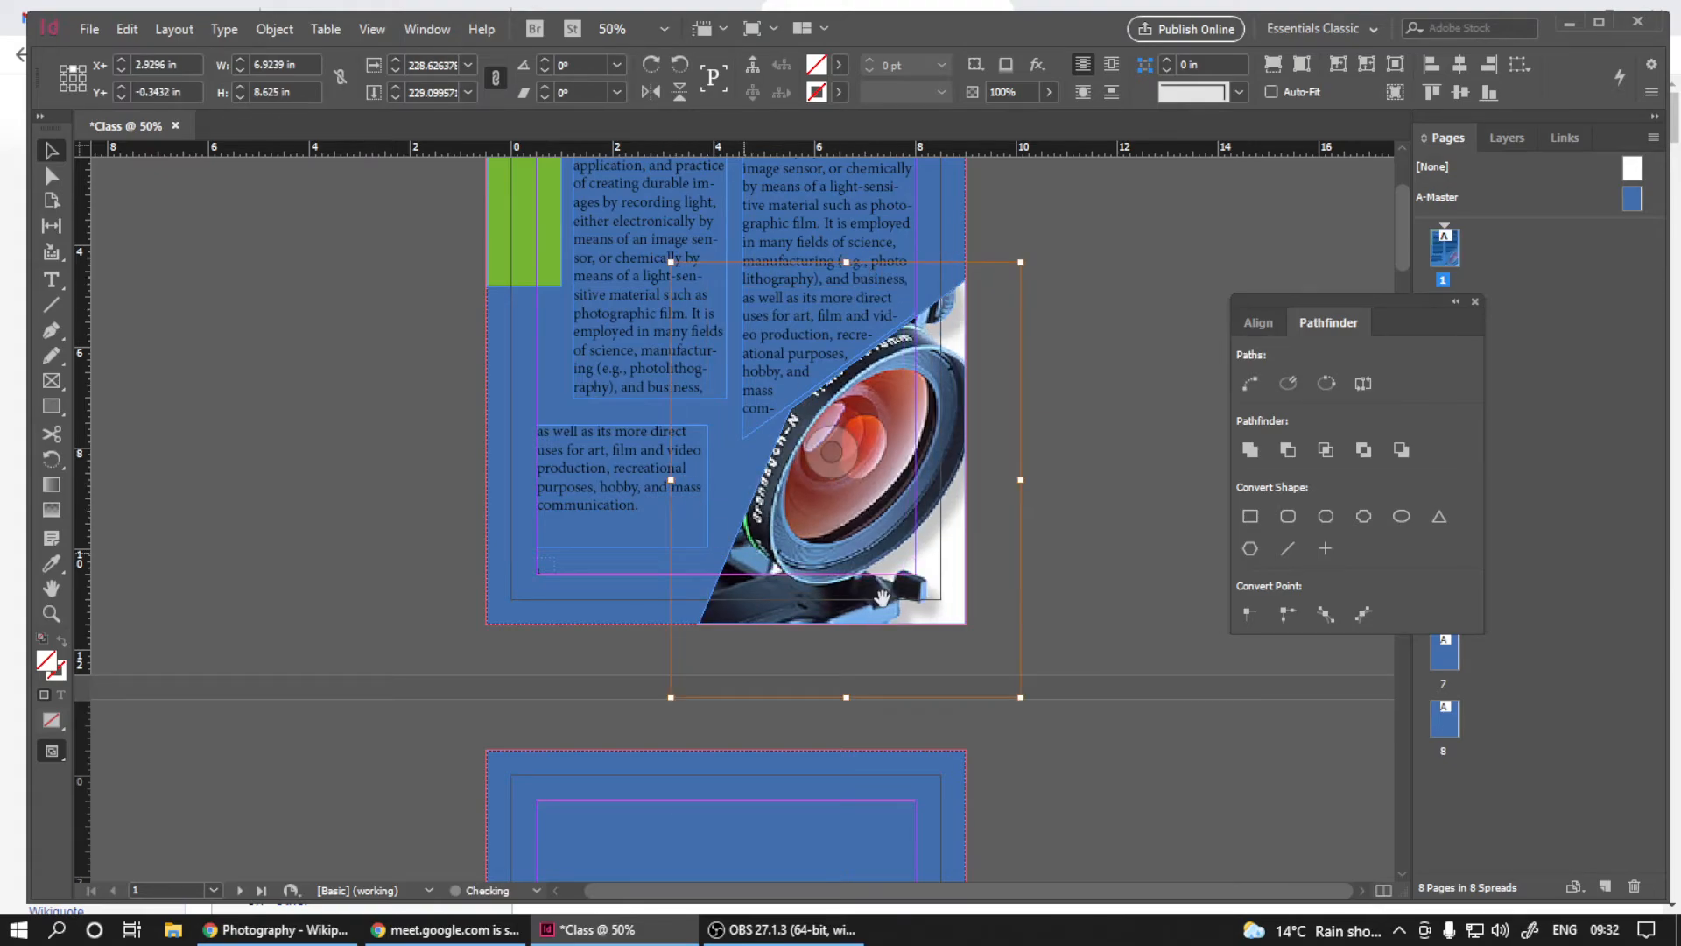
pyautogui.click(1216, 604)
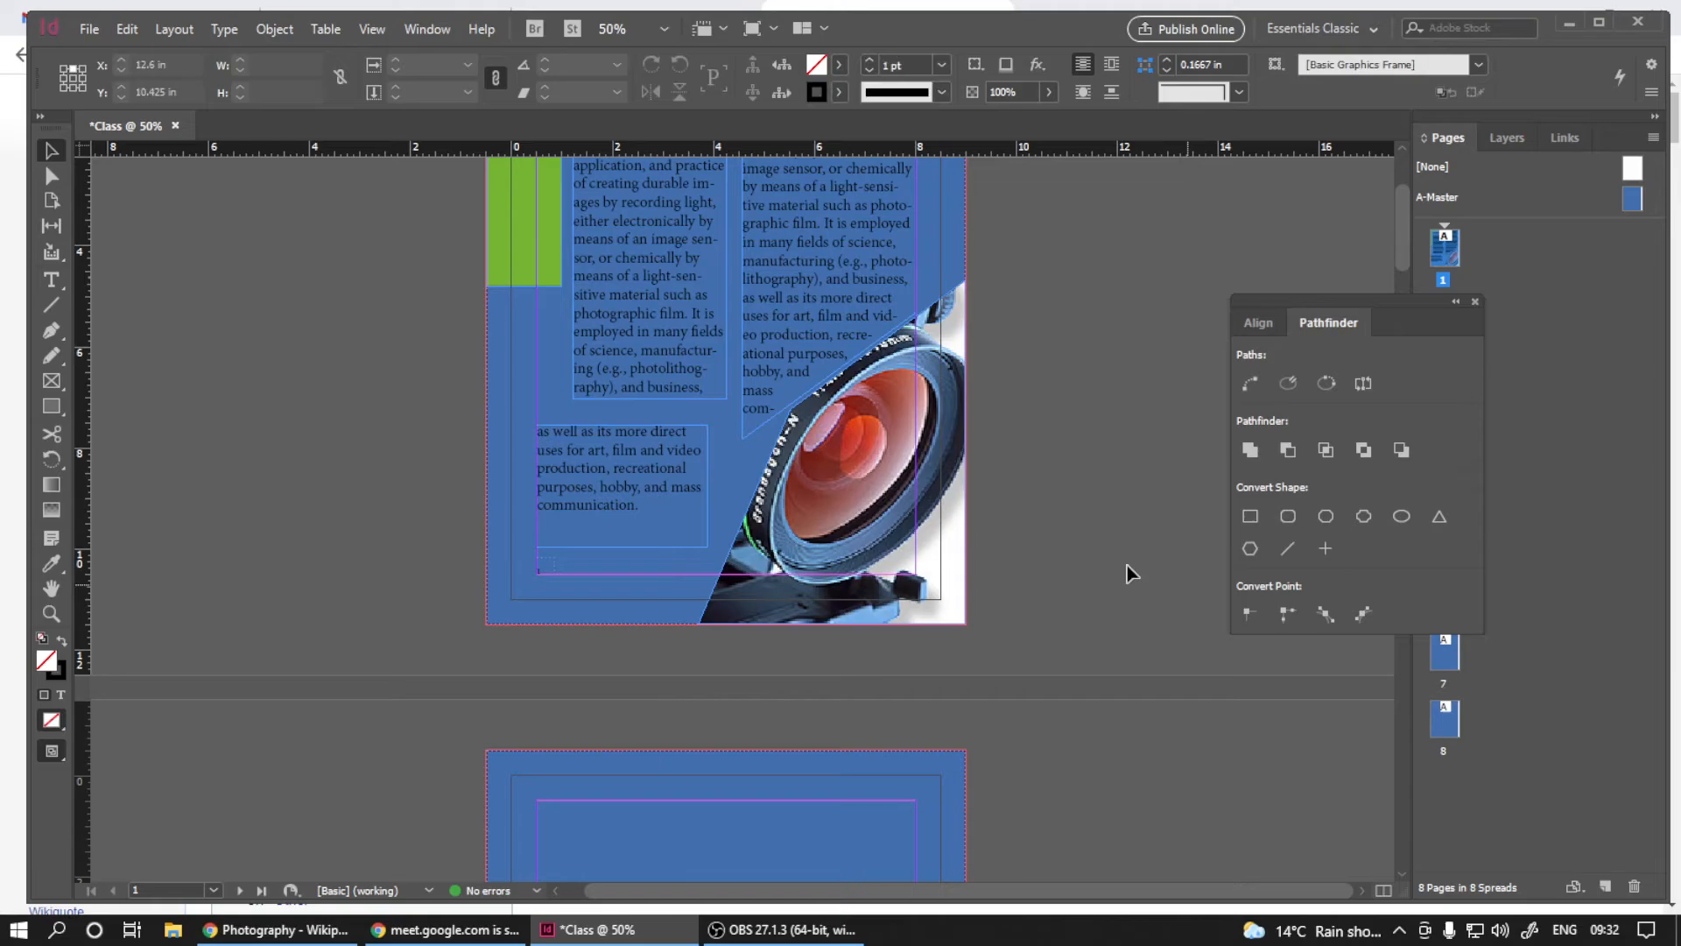
# - Reduce the camera image's frame slightly at its outer bottom corner to about 5.30 by 6.83 in and deselect it
pyautogui.click(909, 558)
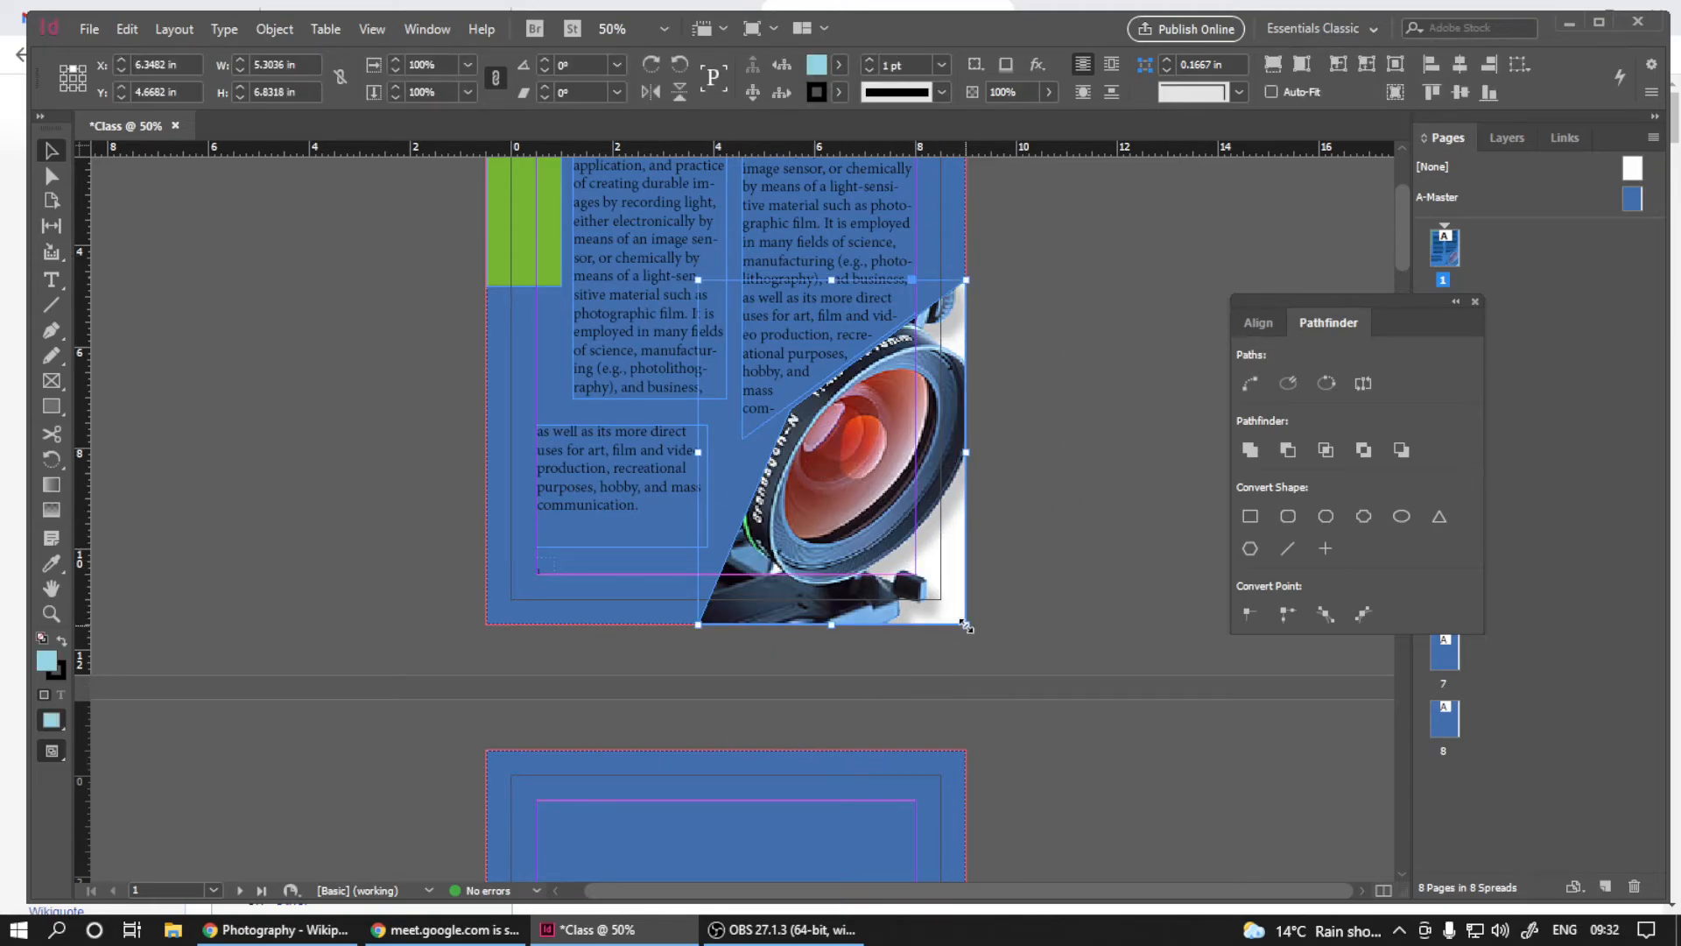
pyautogui.moveTo(967, 625)
pyautogui.mouseDown()
pyautogui.moveTo(885, 550)
pyautogui.moveTo(966, 623)
pyautogui.mouseUp()
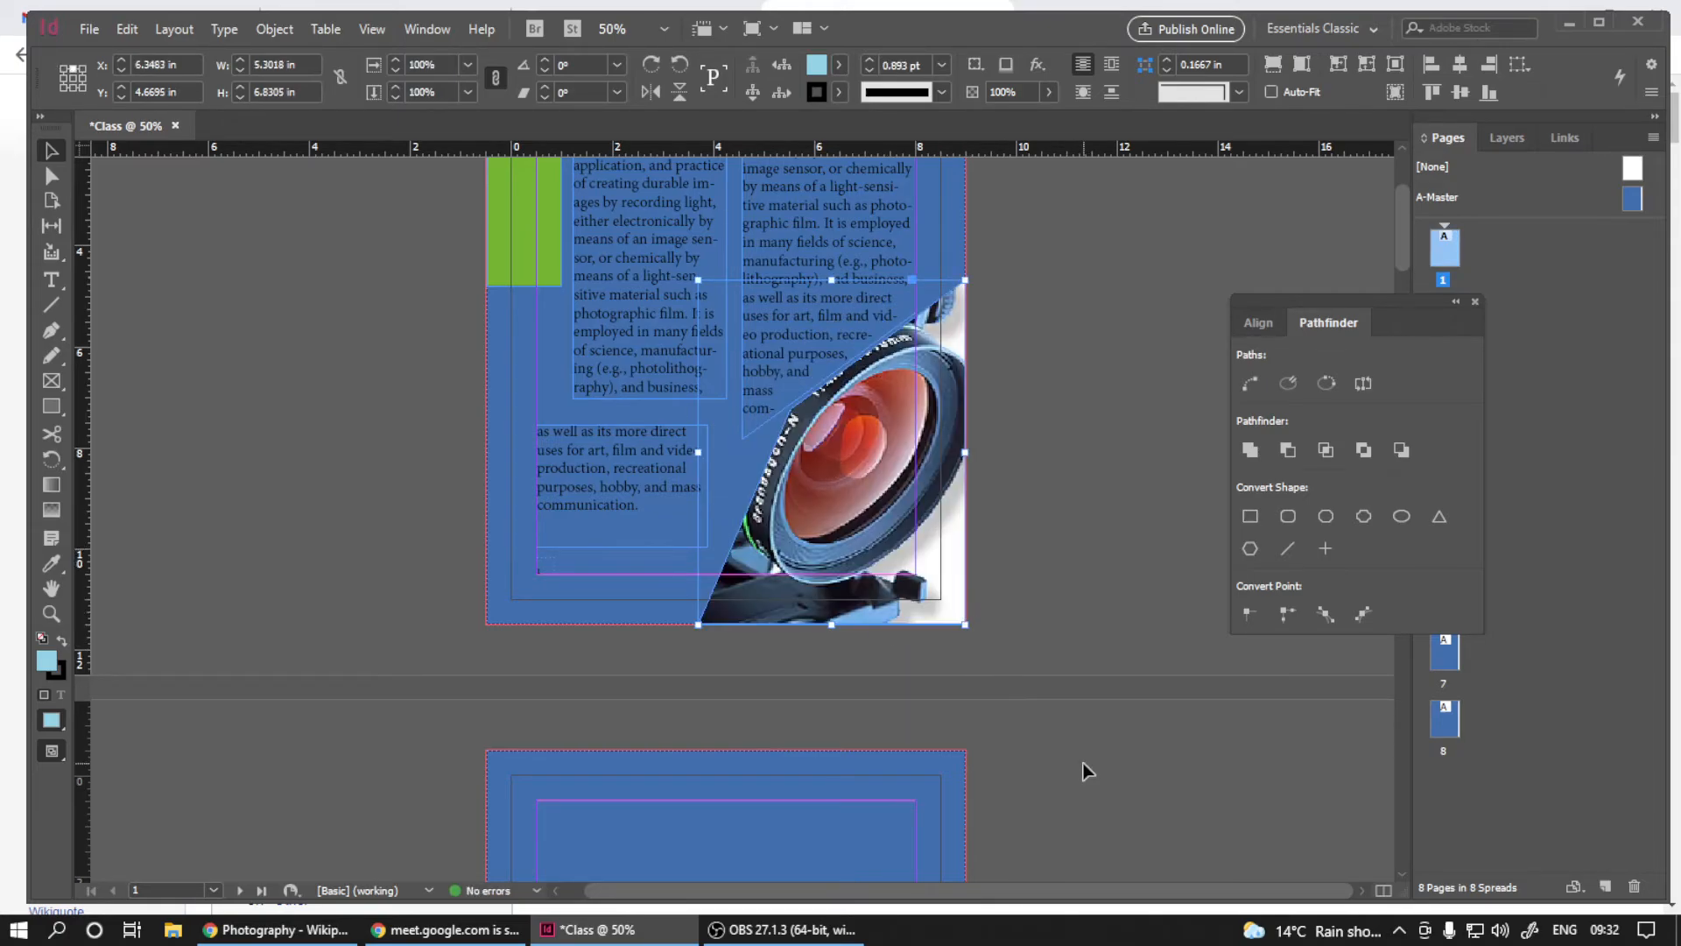
pyautogui.click(1086, 596)
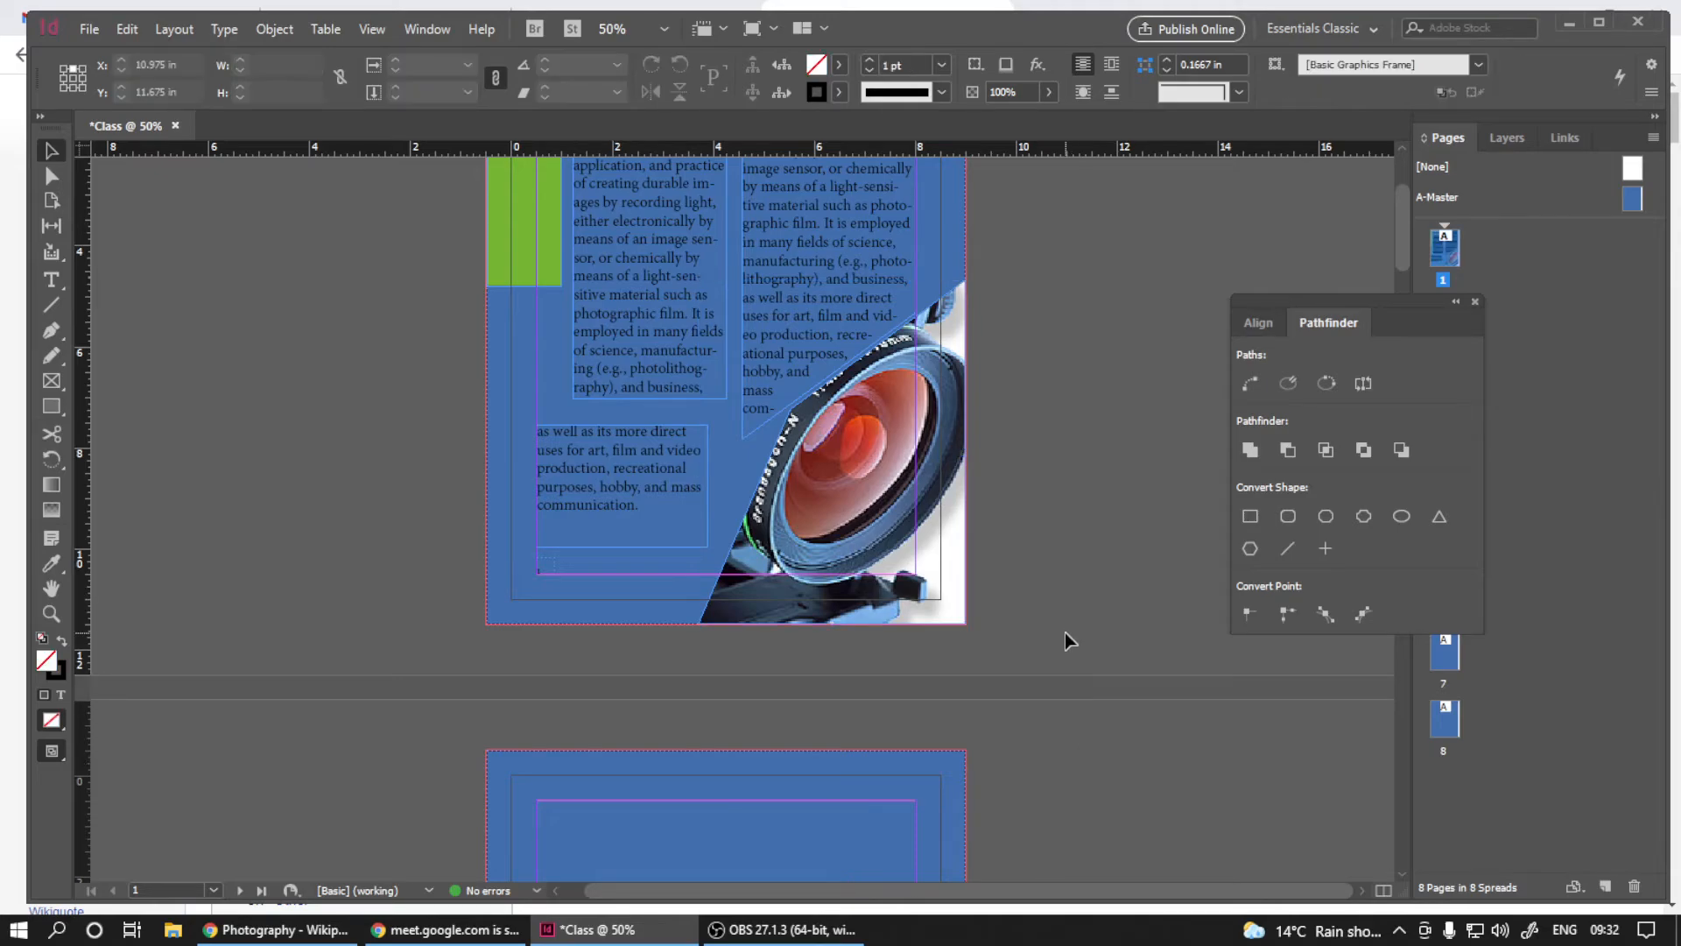
# - With Direct Selection, pull the image frame's inner corner anchor point toward the third text frame, to about X 3.7 in, Y 8.48 in
pyautogui.click(871, 512)
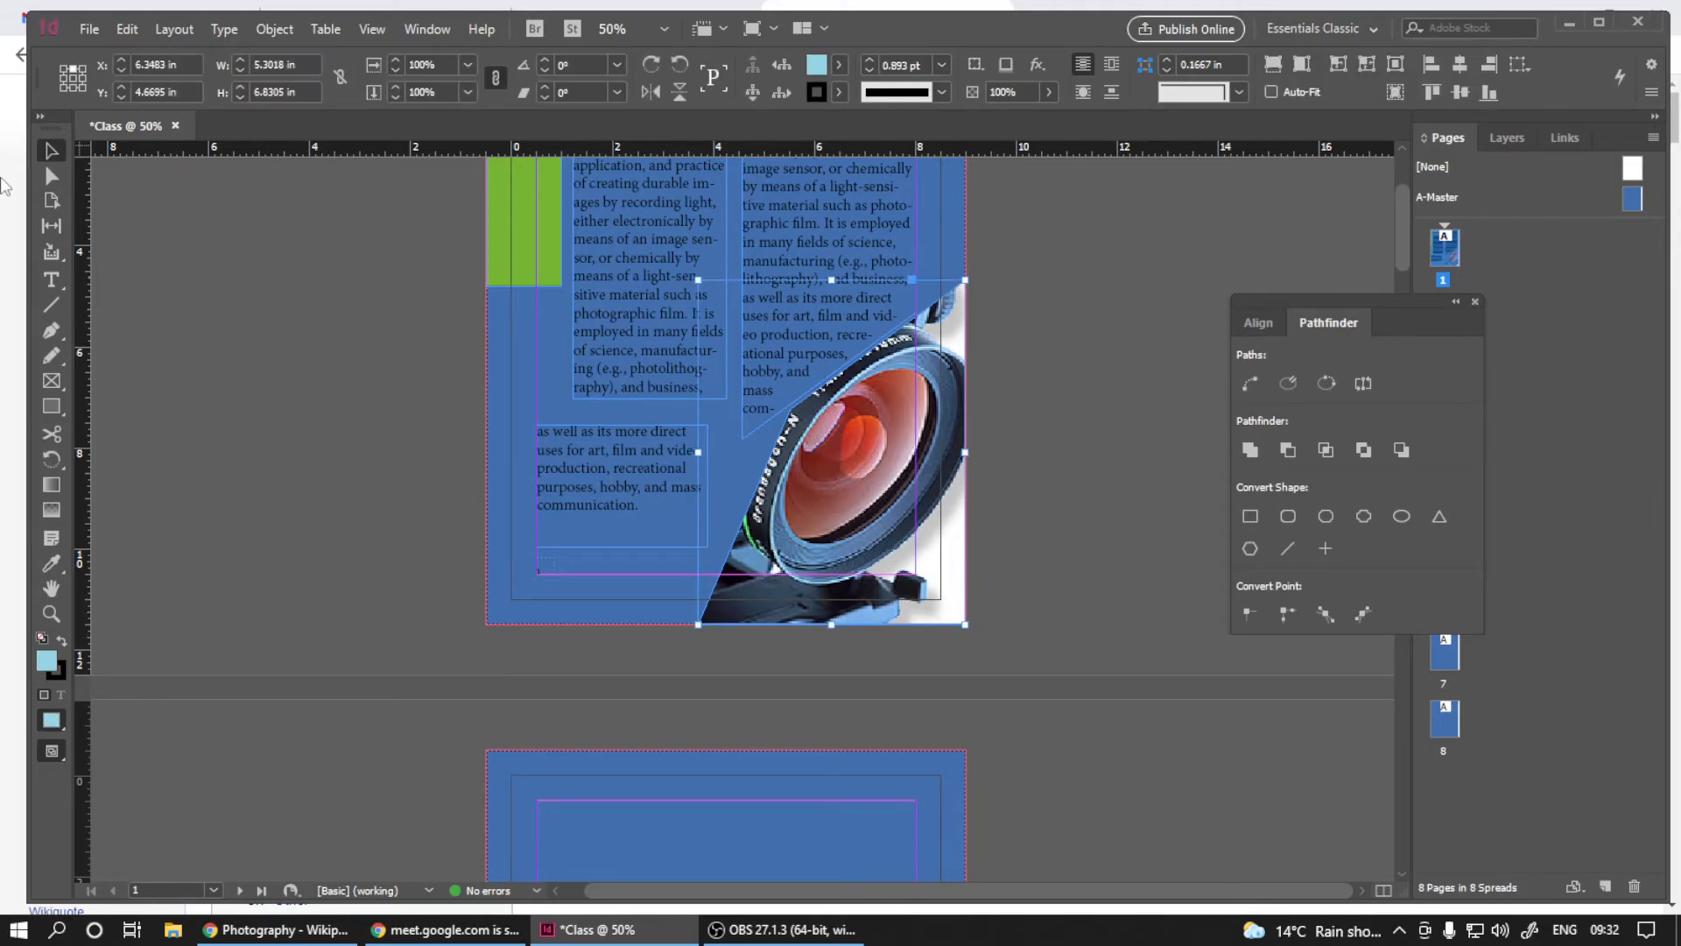
pyautogui.click(53, 177)
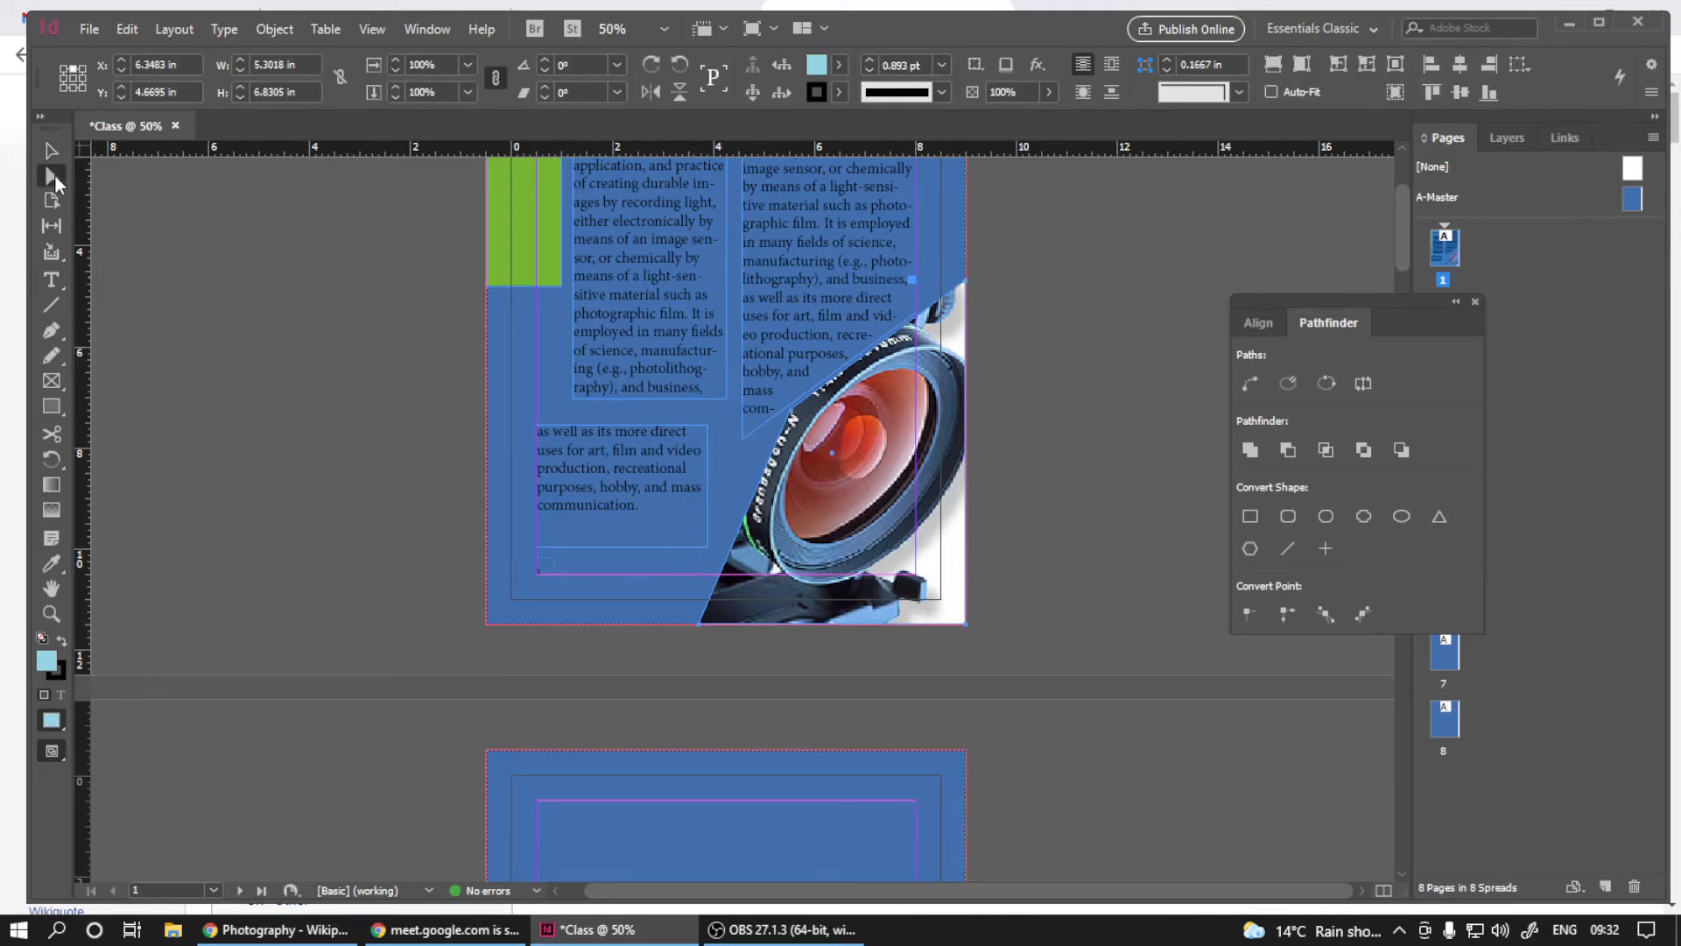
pyautogui.click(795, 415)
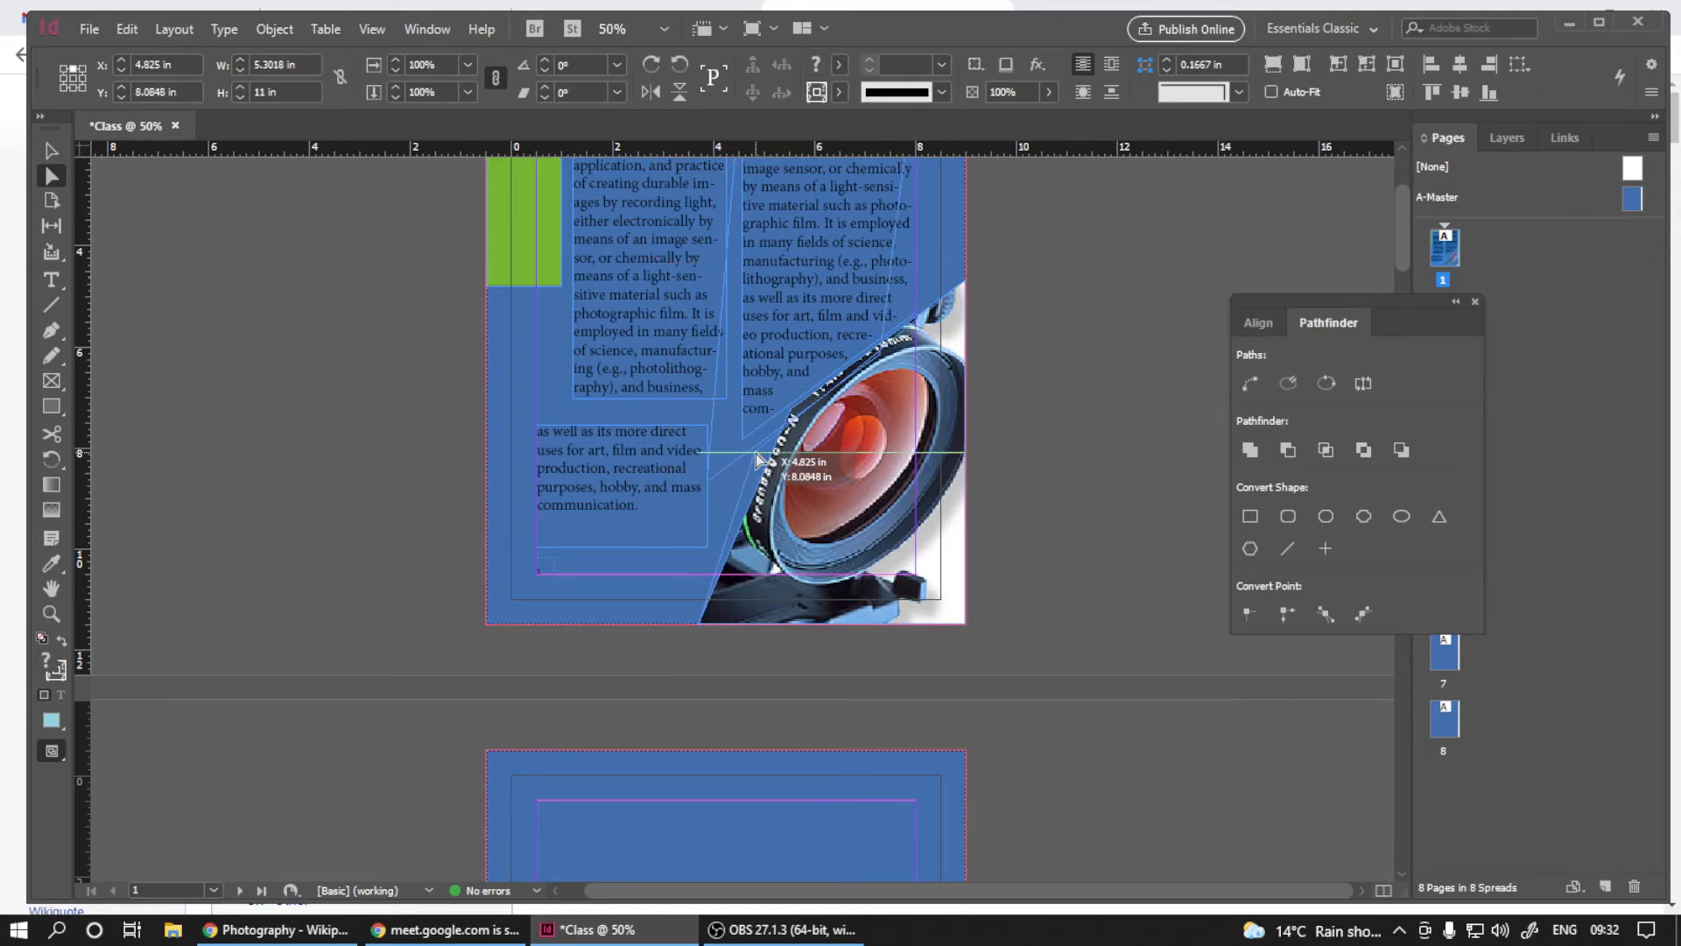
pyautogui.scroll(4, 792, 412)
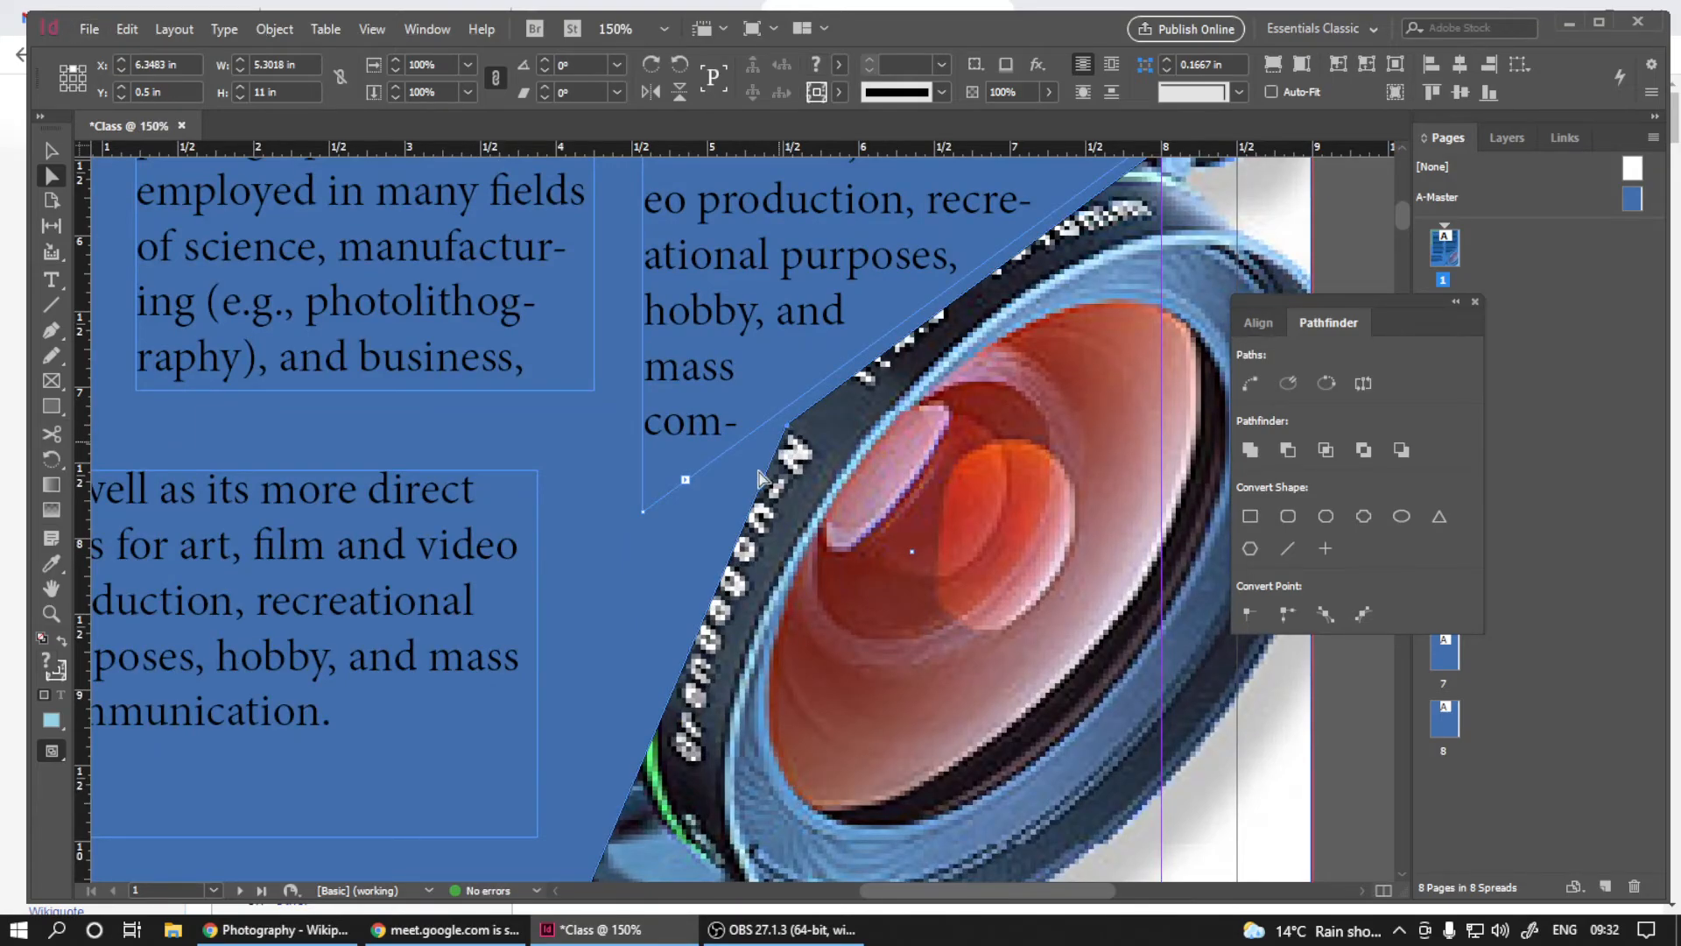
pyautogui.click(758, 478)
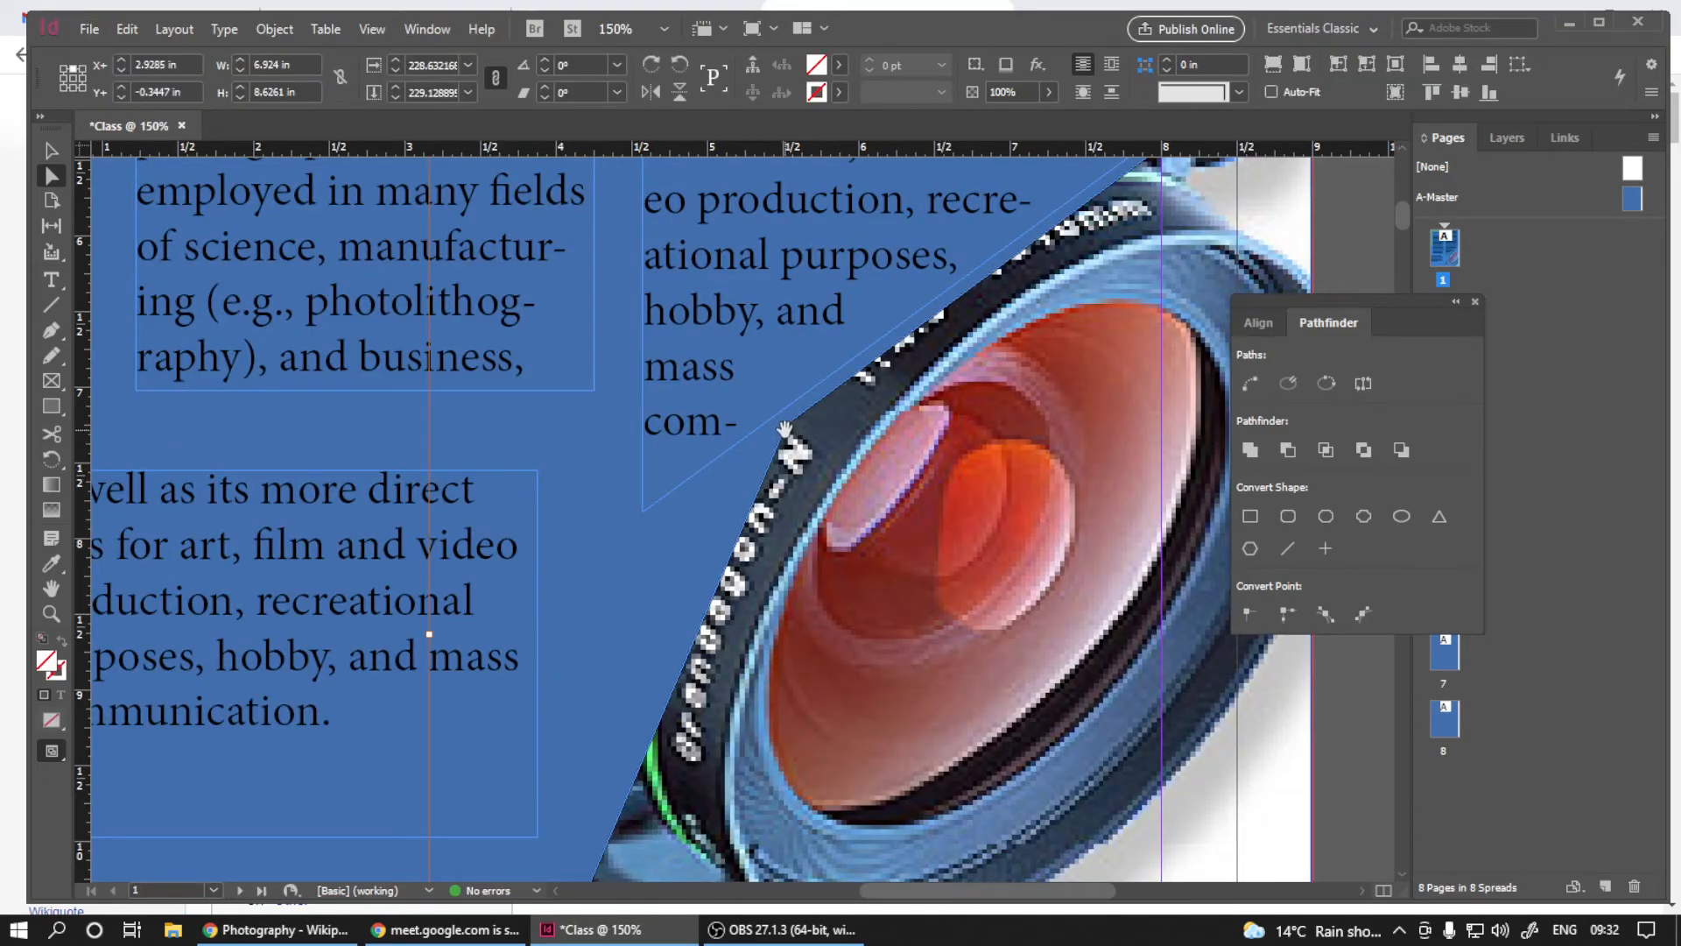
pyautogui.scroll(4, 785, 427)
pyautogui.click(790, 415)
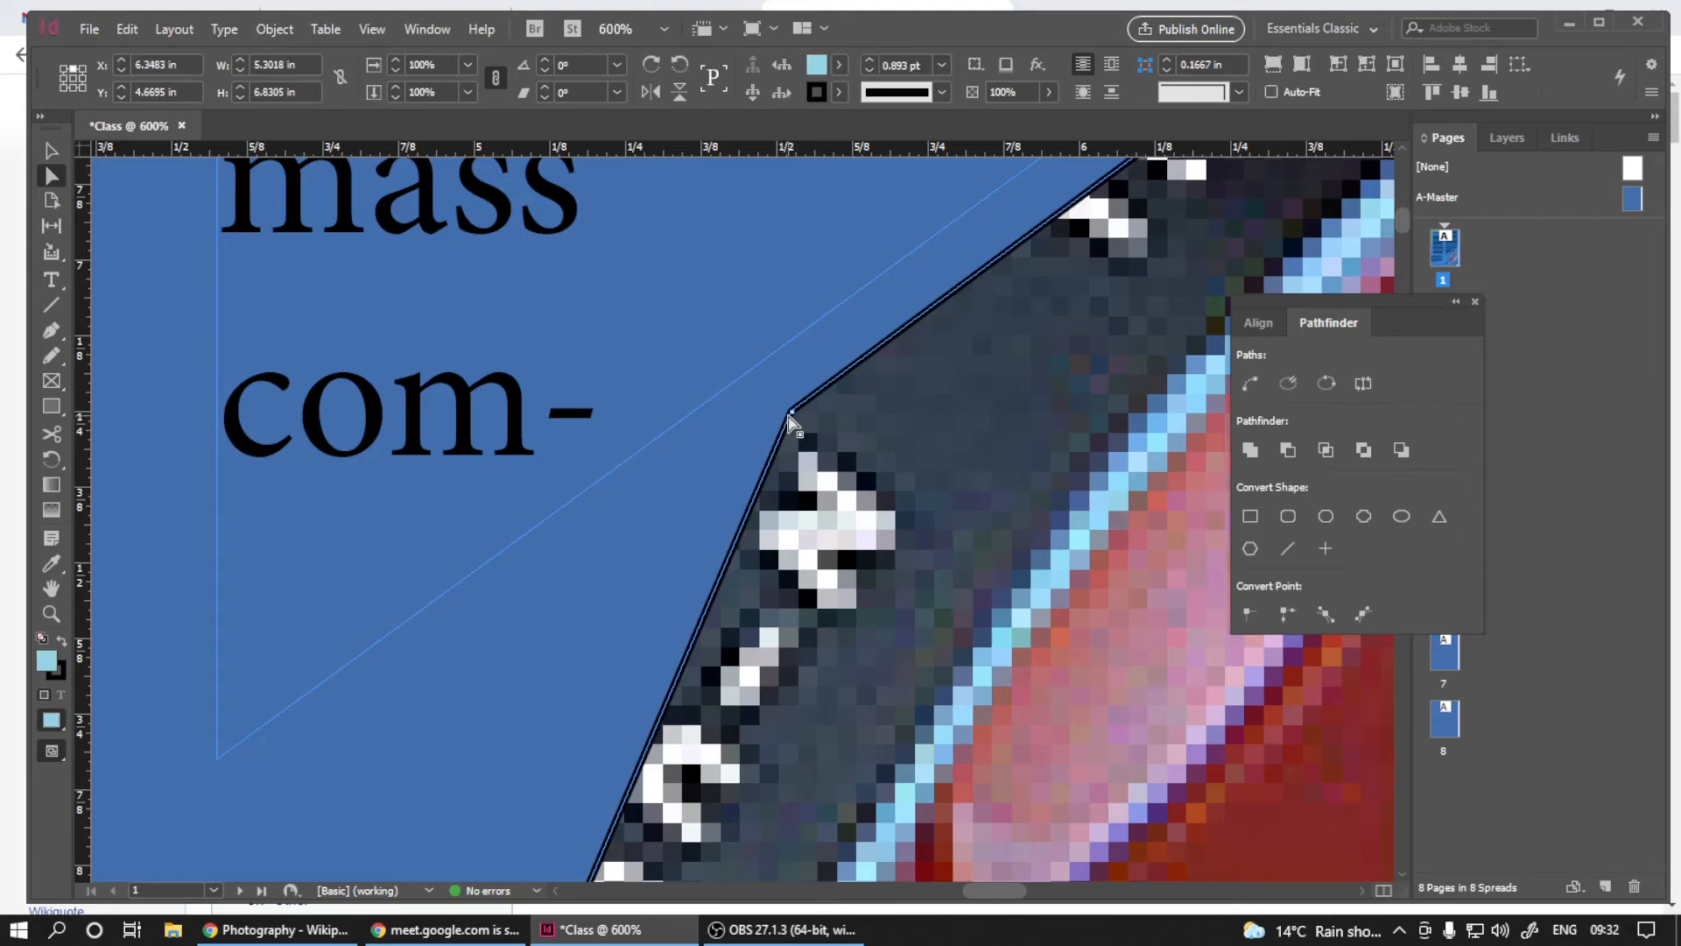
pyautogui.moveTo(791, 411); pyautogui.dragTo(344, 770)
pyautogui.scroll(-9, 613, 595)
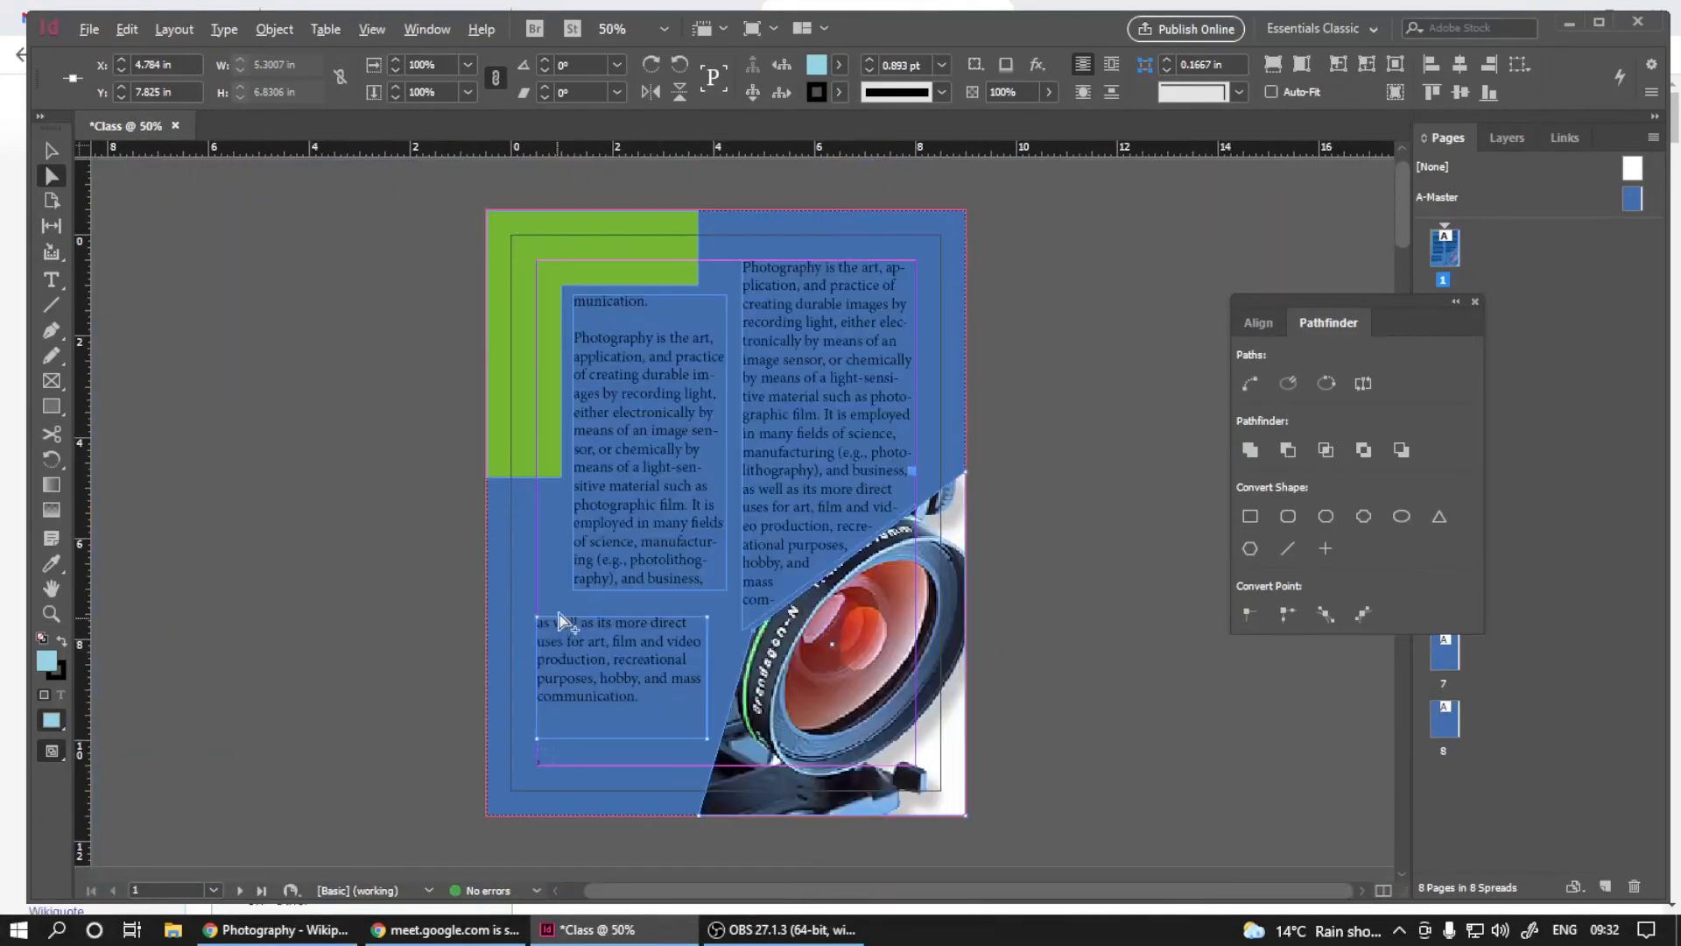
pyautogui.scroll(1, 561, 617)
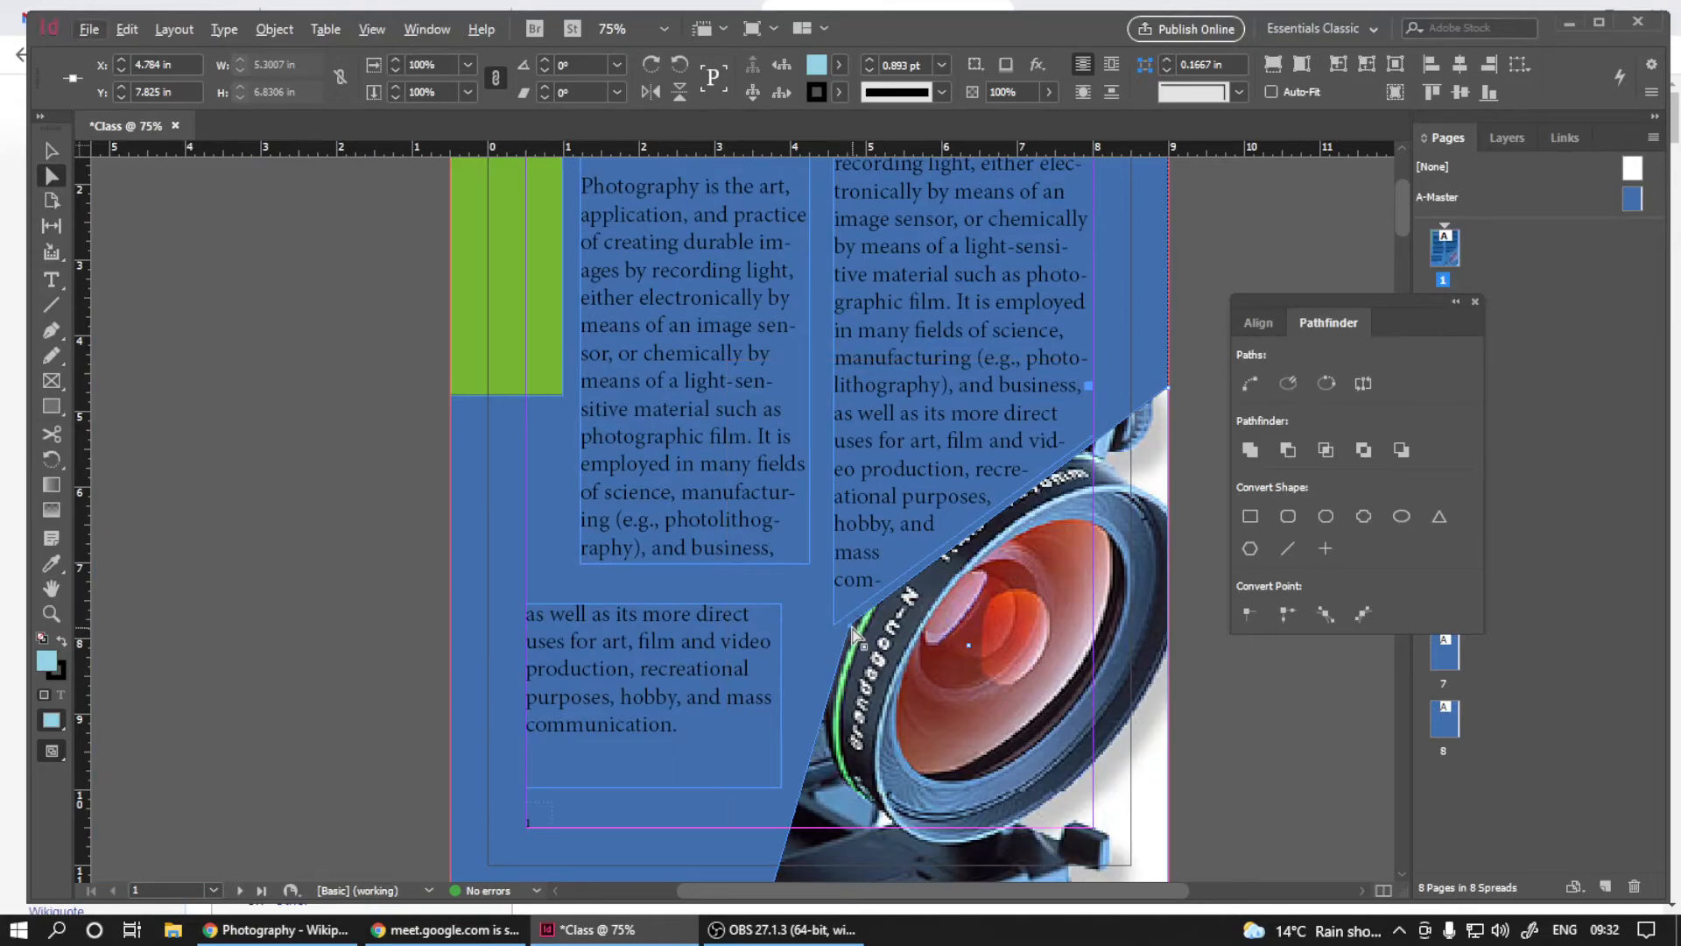
pyautogui.moveTo(855, 627); pyautogui.dragTo(768, 681)
pyautogui.scroll(-3, 773, 696)
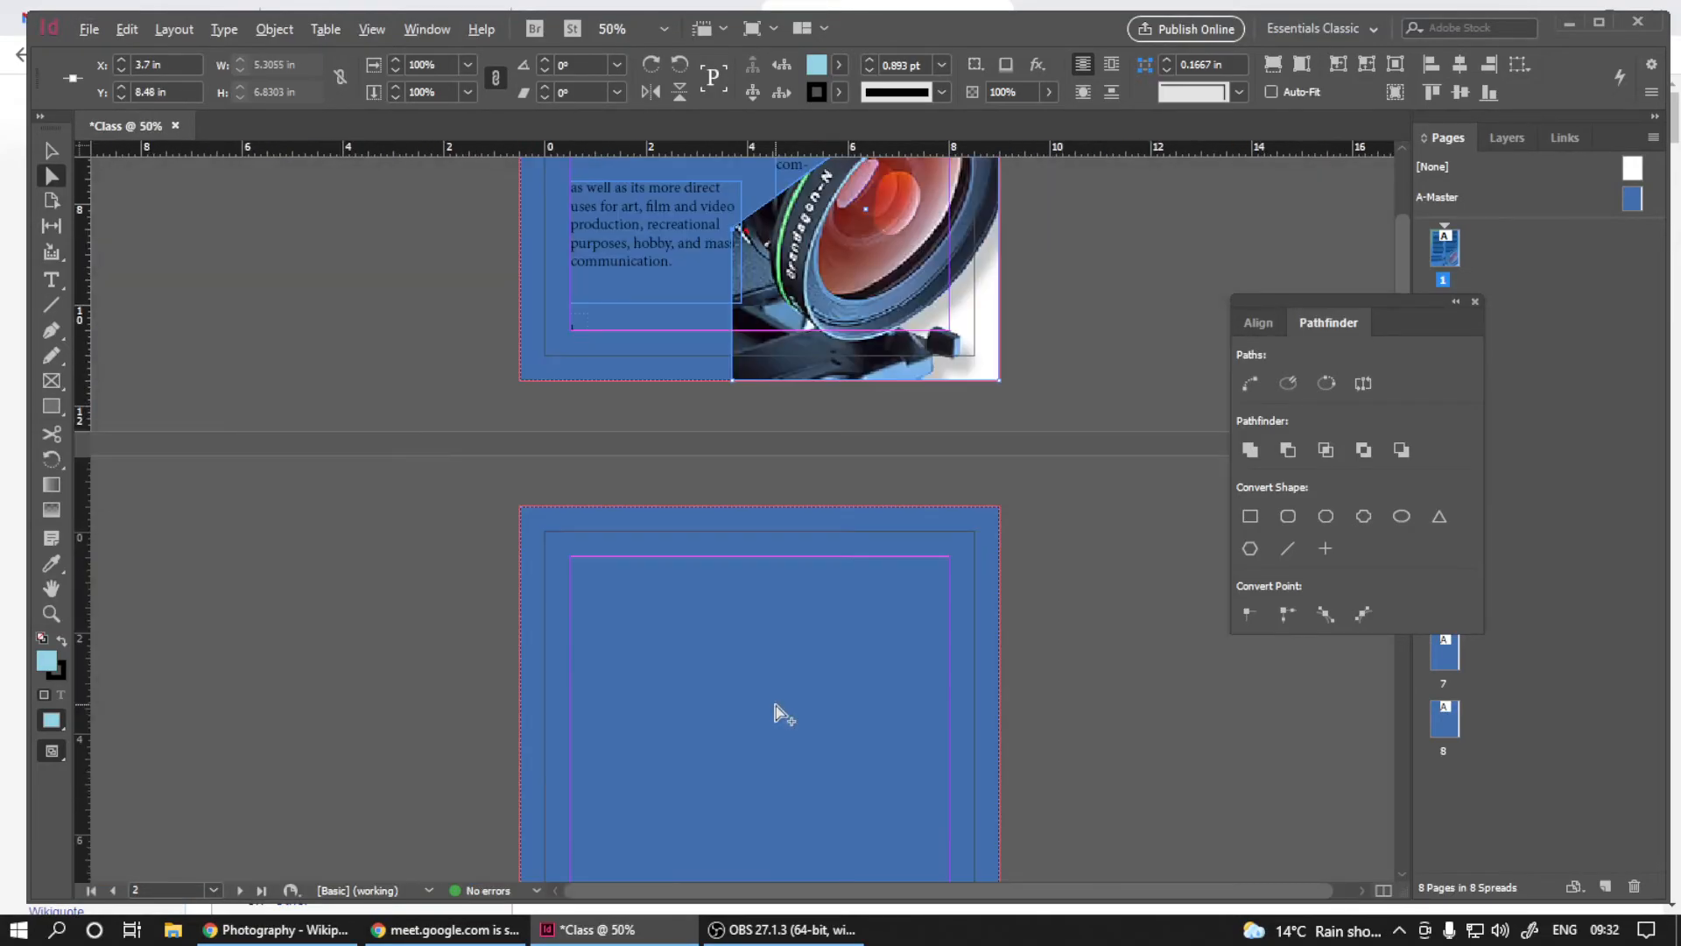
pyautogui.moveTo(679, 428); pyautogui.dragTo(706, 642)
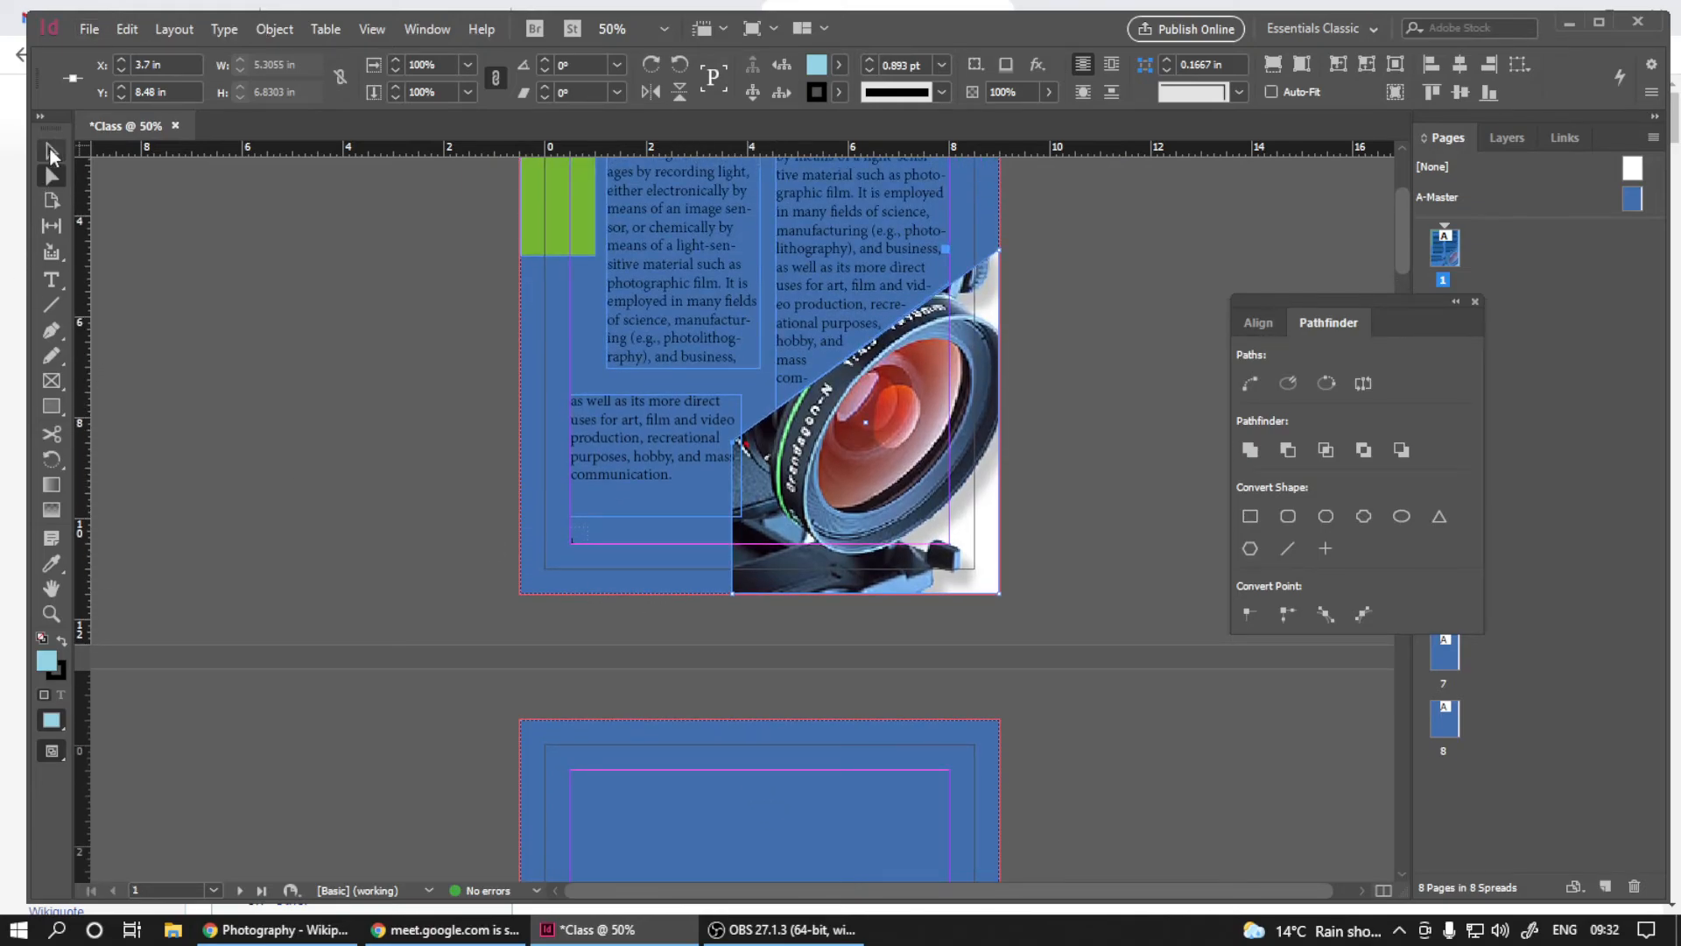
# - Narrow the third text frame to about 3.03 in wide so it clears the camera image, and deselect it
pyautogui.click(50, 154)
pyautogui.click(645, 455)
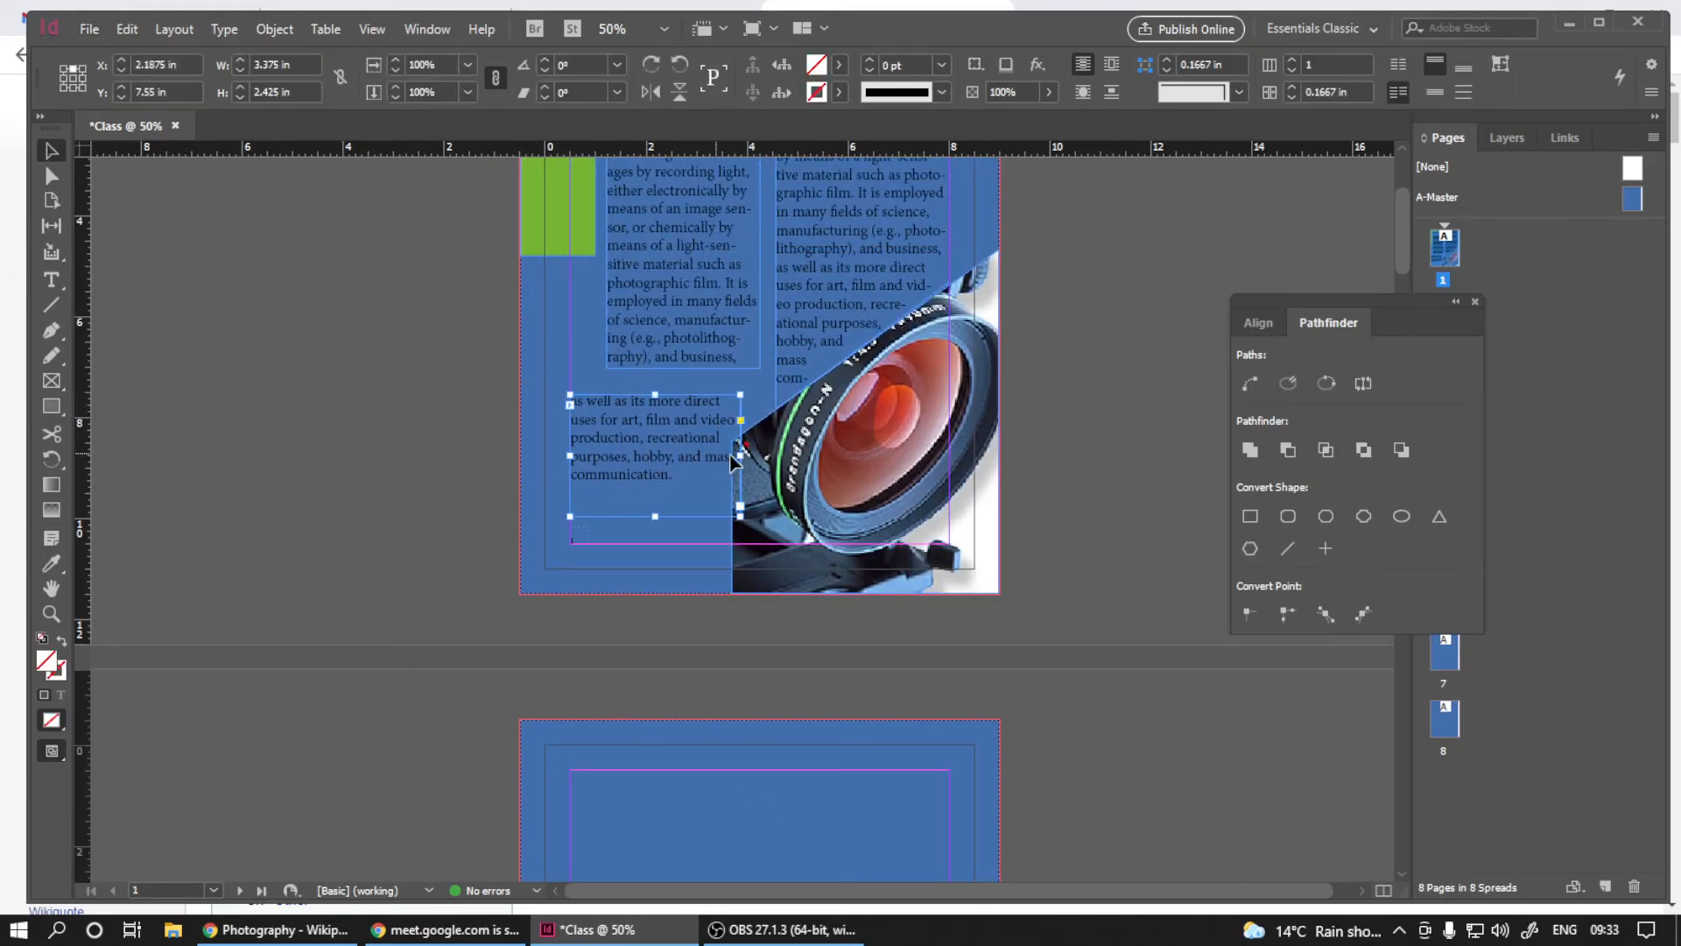
pyautogui.moveTo(738, 455); pyautogui.dragTo(717, 457)
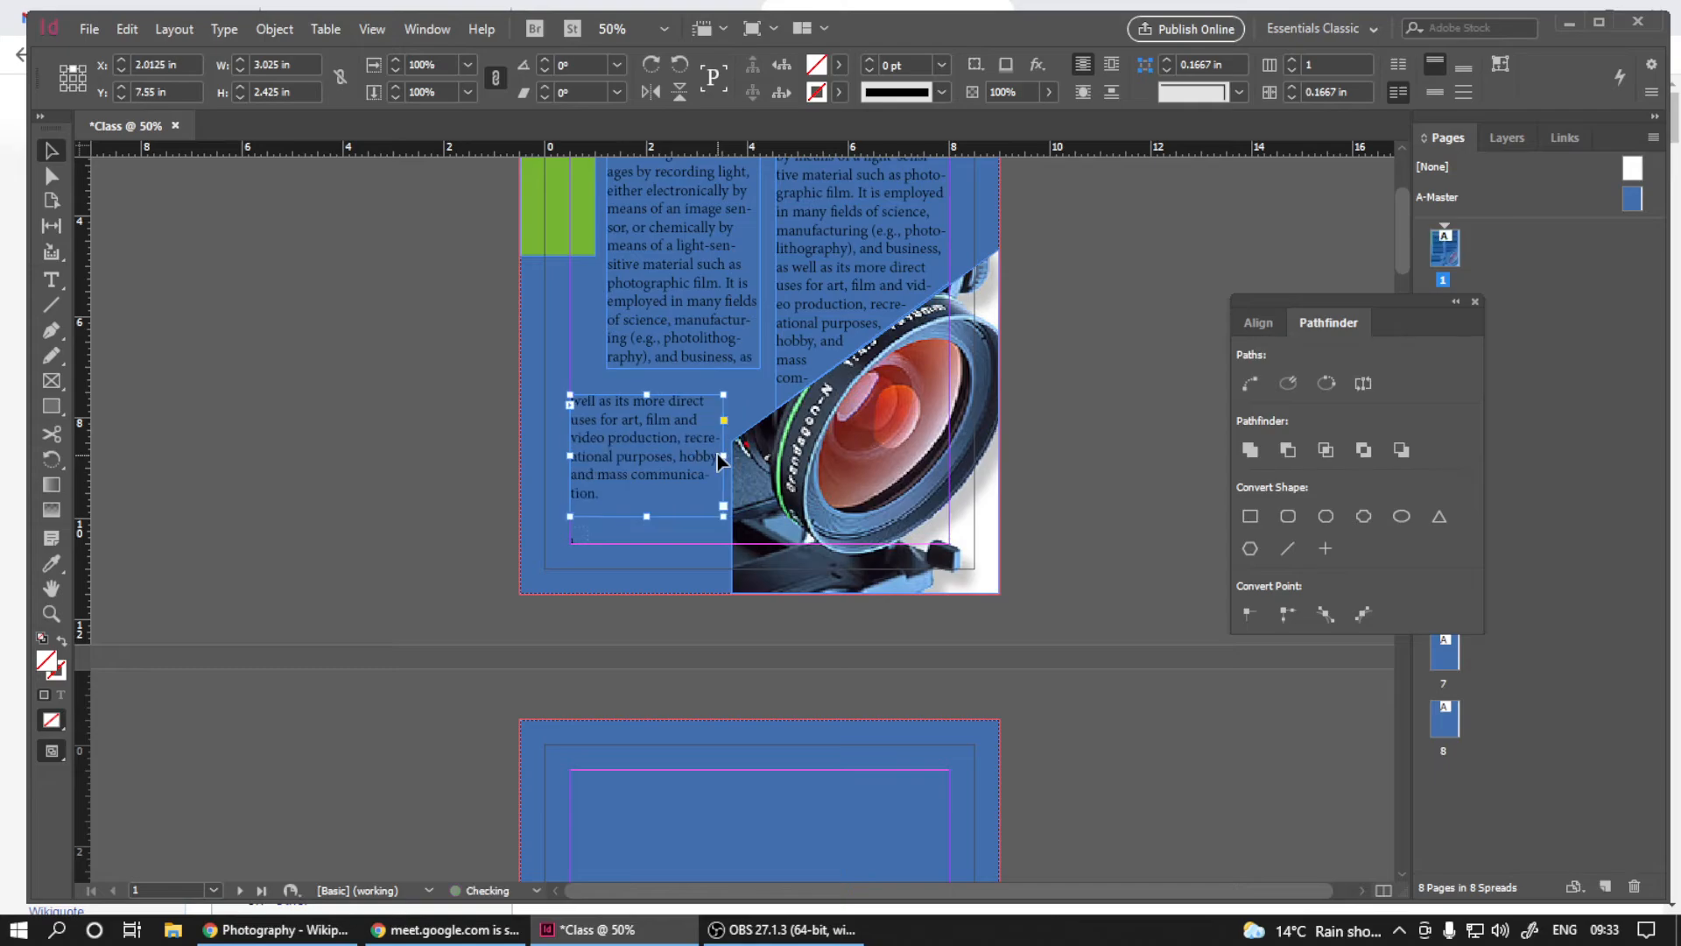
pyautogui.click(219, 354)
# - Preview page 1 without guides and move the green L-shape outward toward the page corner, to about X 3.33 in, Y 1.75 in
pyautogui.scroll(-1, 725, 452)
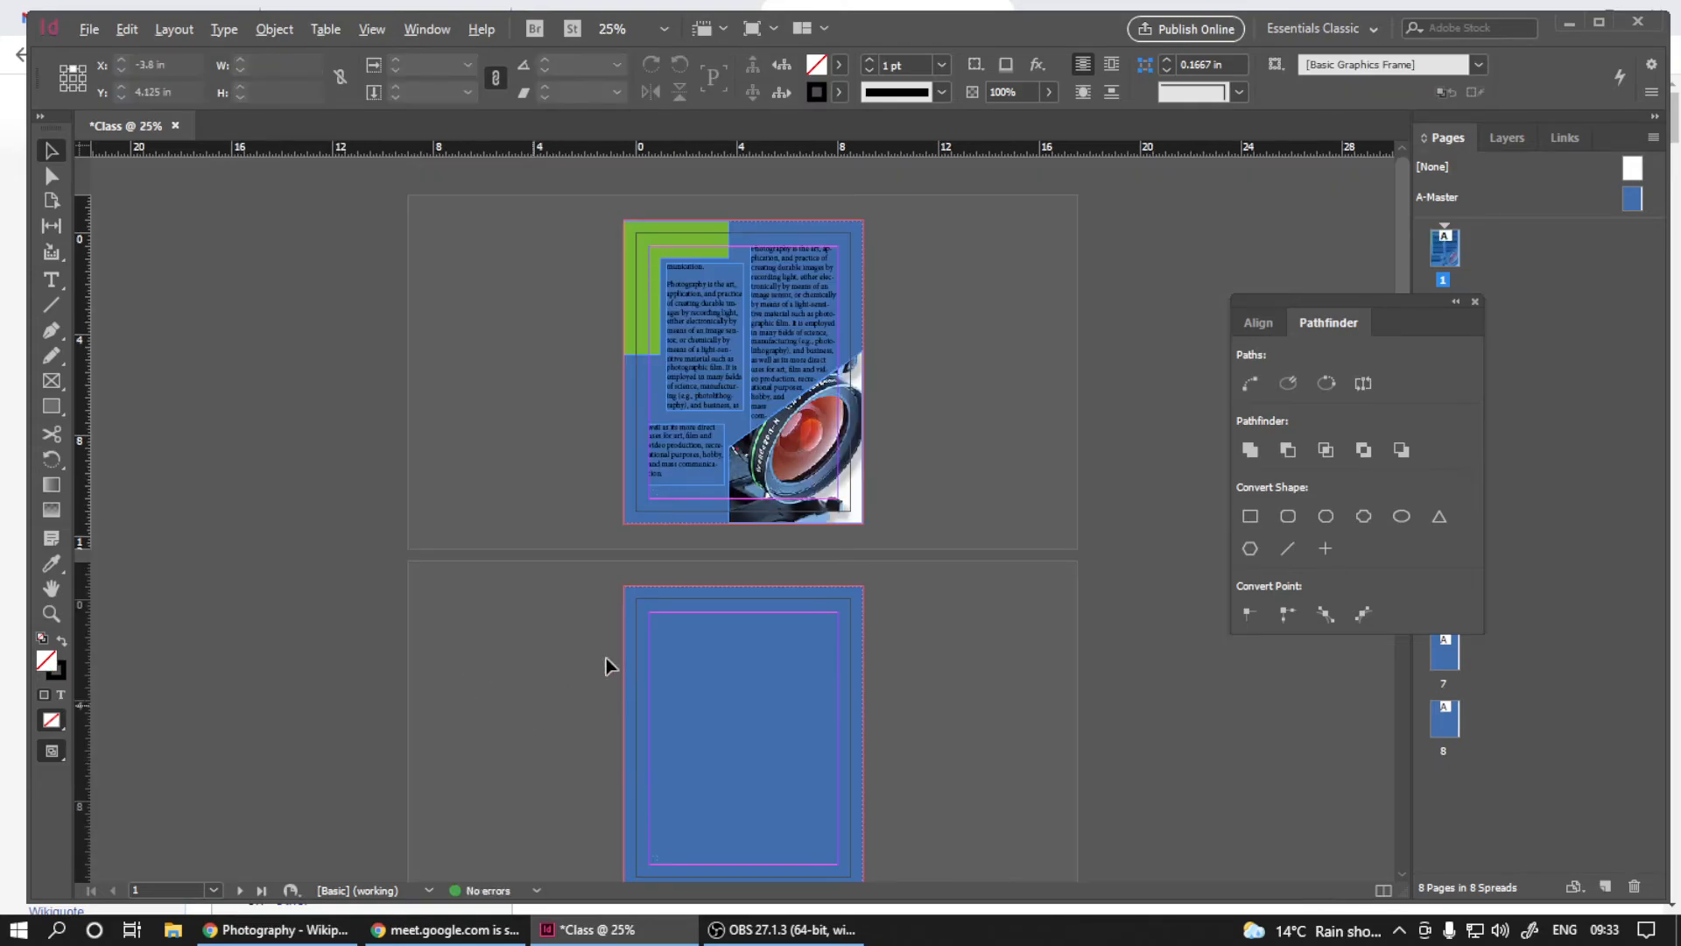
pyautogui.scroll(1, 727, 573)
pyautogui.moveTo(713, 565); pyautogui.dragTo(695, 784)
pyautogui.scroll(1, 686, 773)
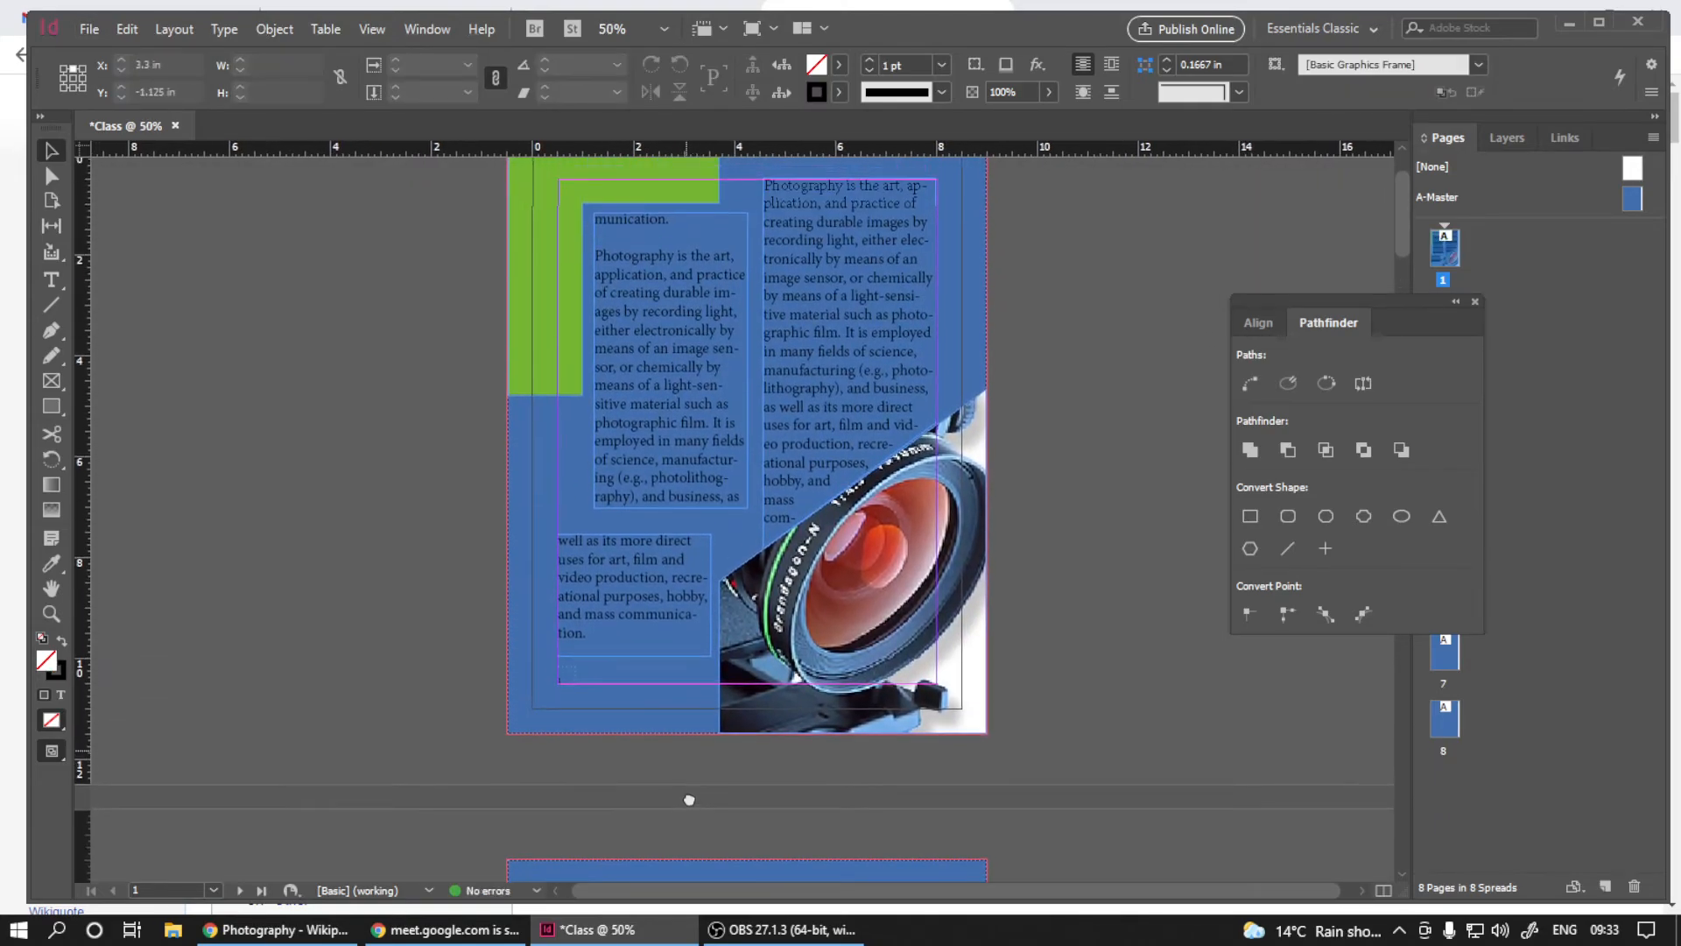
pyautogui.scroll(2, 660, 800)
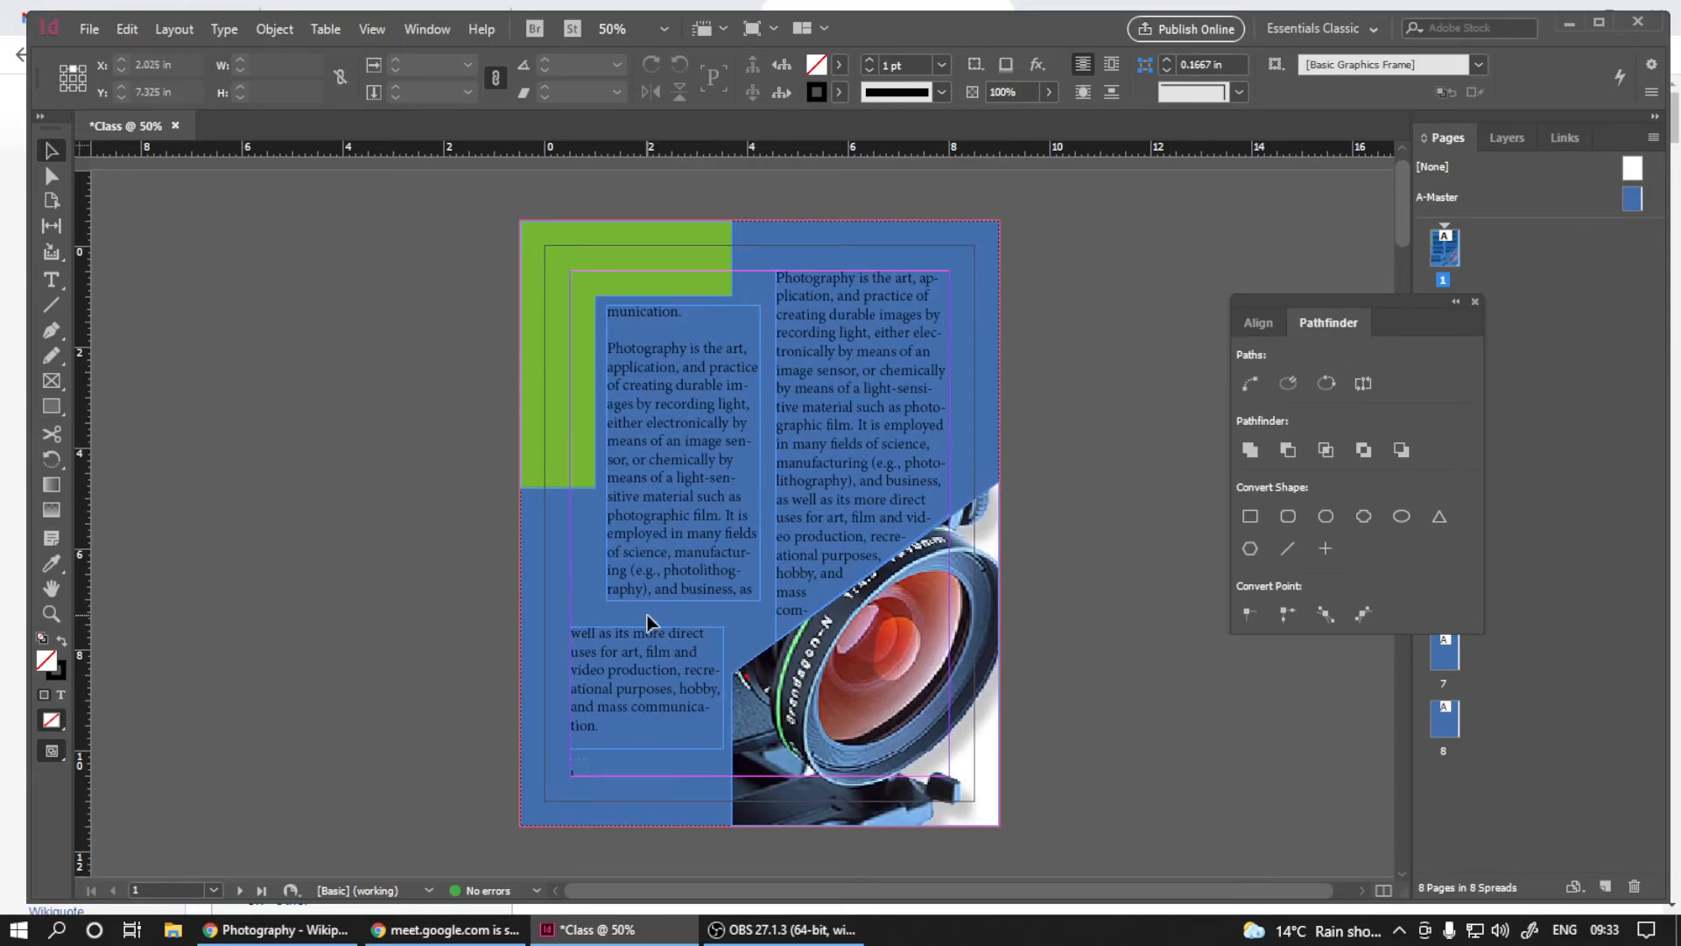
pyautogui.press('w')
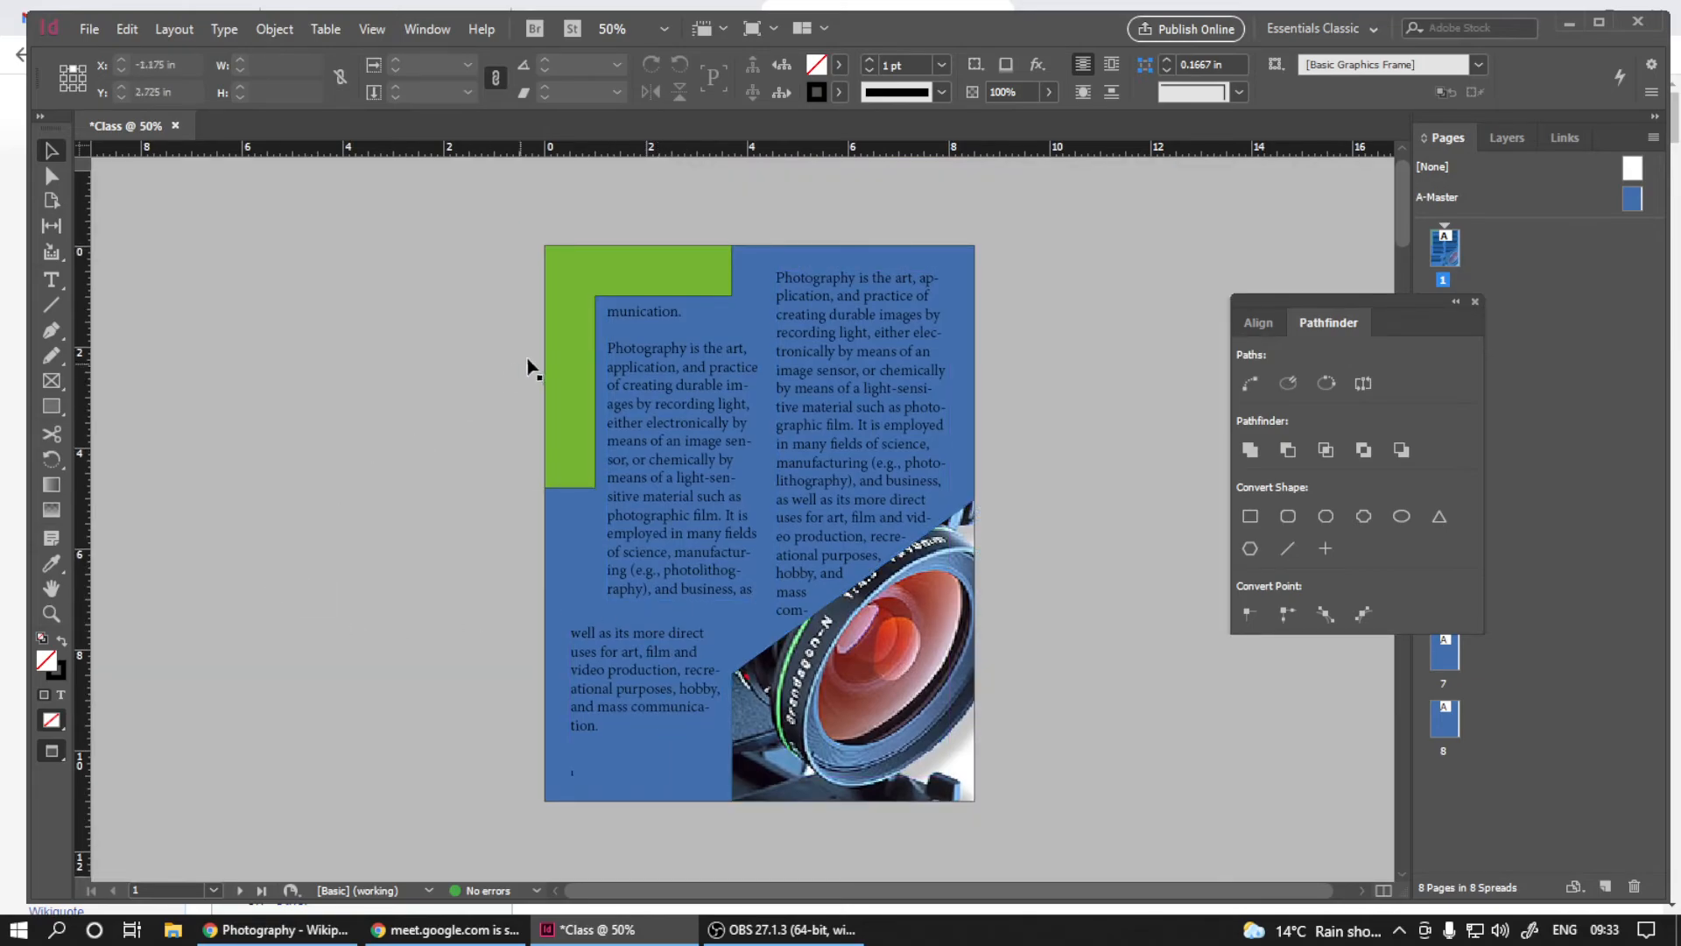
pyautogui.click(582, 301)
pyautogui.moveTo(582, 302); pyautogui.dragTo(572, 281)
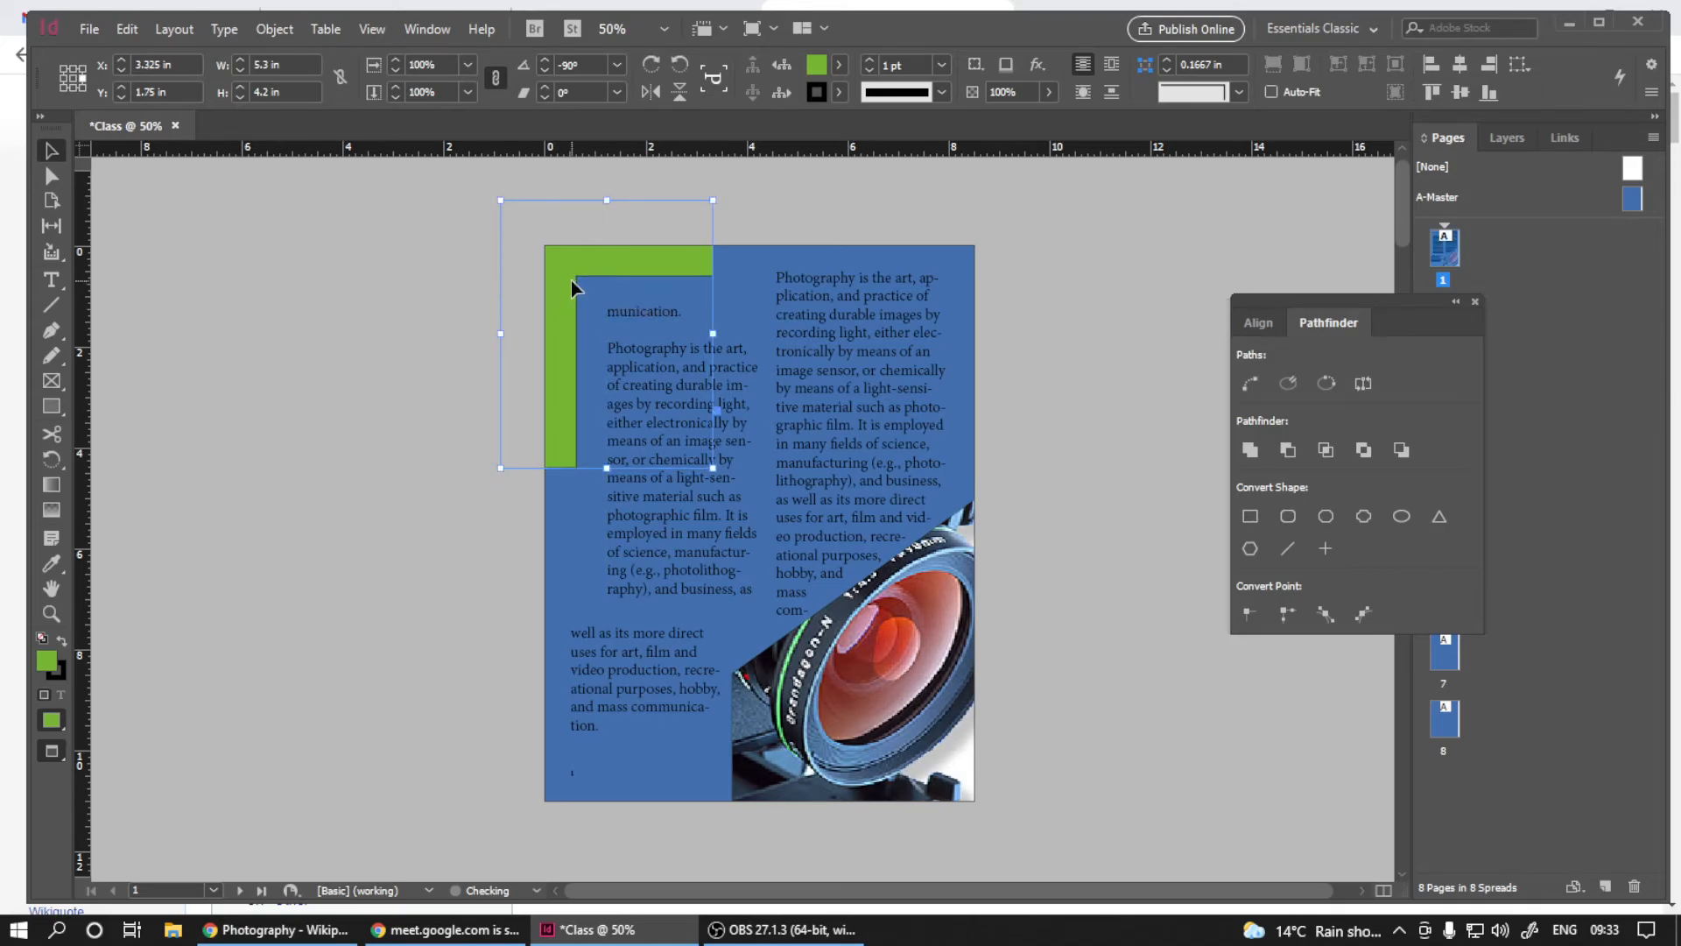
pyautogui.click(127, 557)
# - Move the text frame beside the green L-shape to about X 2.37 in, Y 0.85 in, and the shape to about X 3.1 in, Y 1.6 in
pyautogui.moveTo(681, 444); pyautogui.dragTo(659, 405)
pyautogui.click(628, 259)
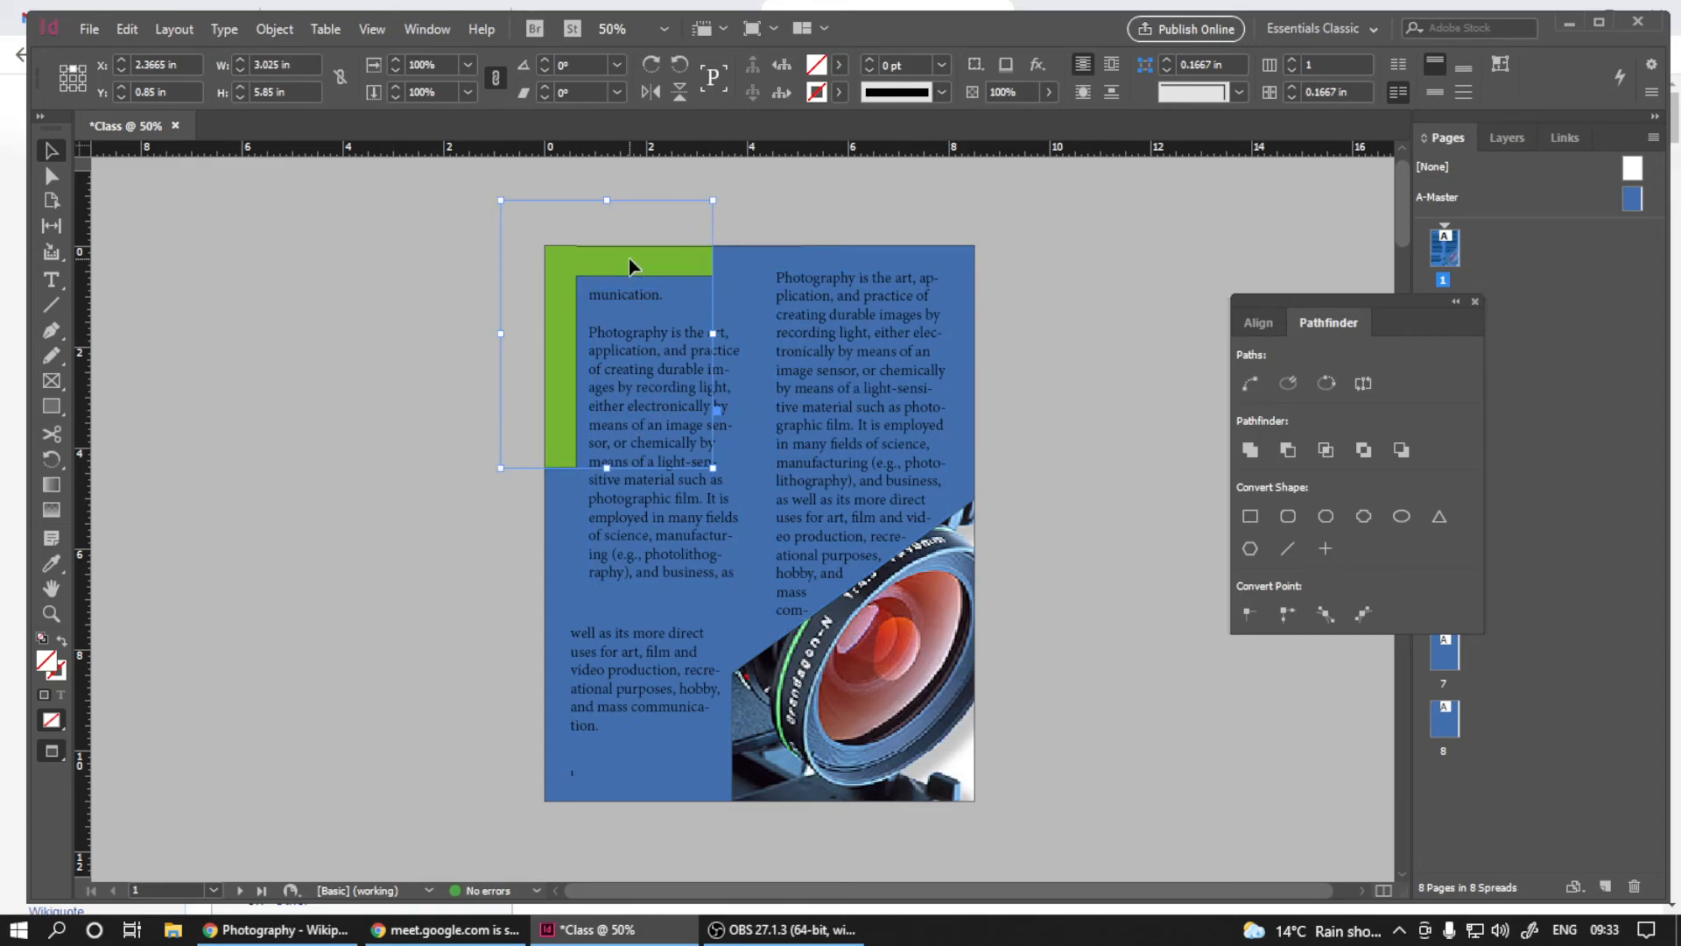
pyautogui.moveTo(628, 259); pyautogui.dragTo(612, 254)
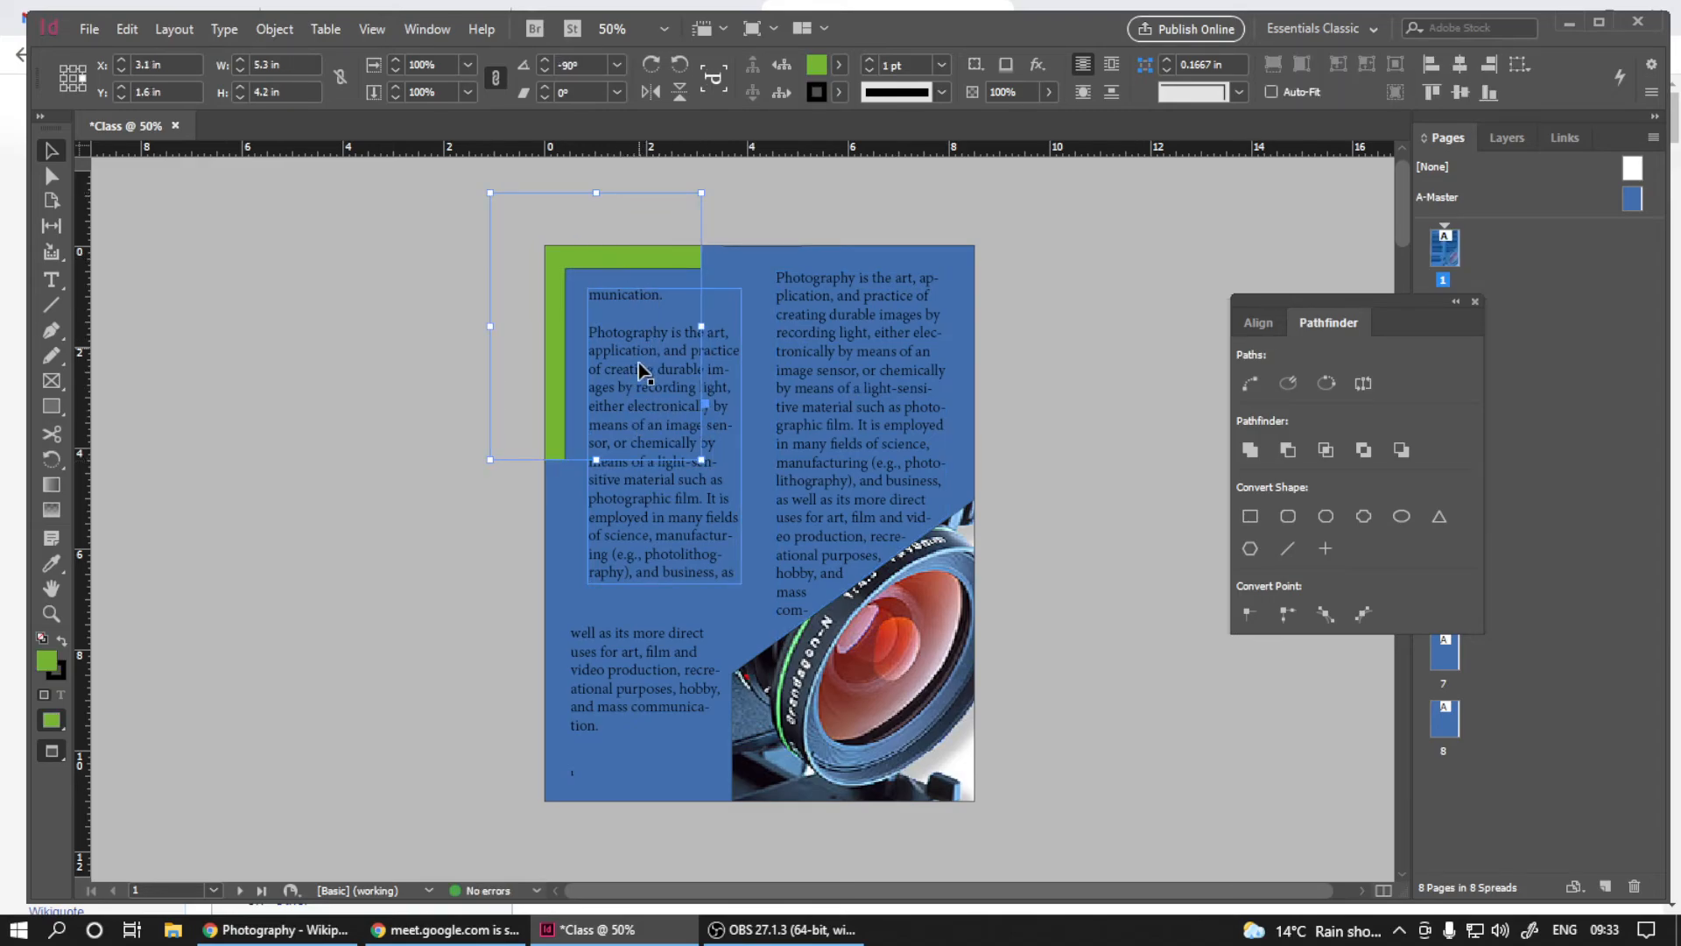
# - Raise the text frame beside the green shape to the top margin in normal view, at about X 2.37 in, Y 0.5 in
pyautogui.moveTo(638, 362); pyautogui.dragTo(645, 356)
pyautogui.press('w')
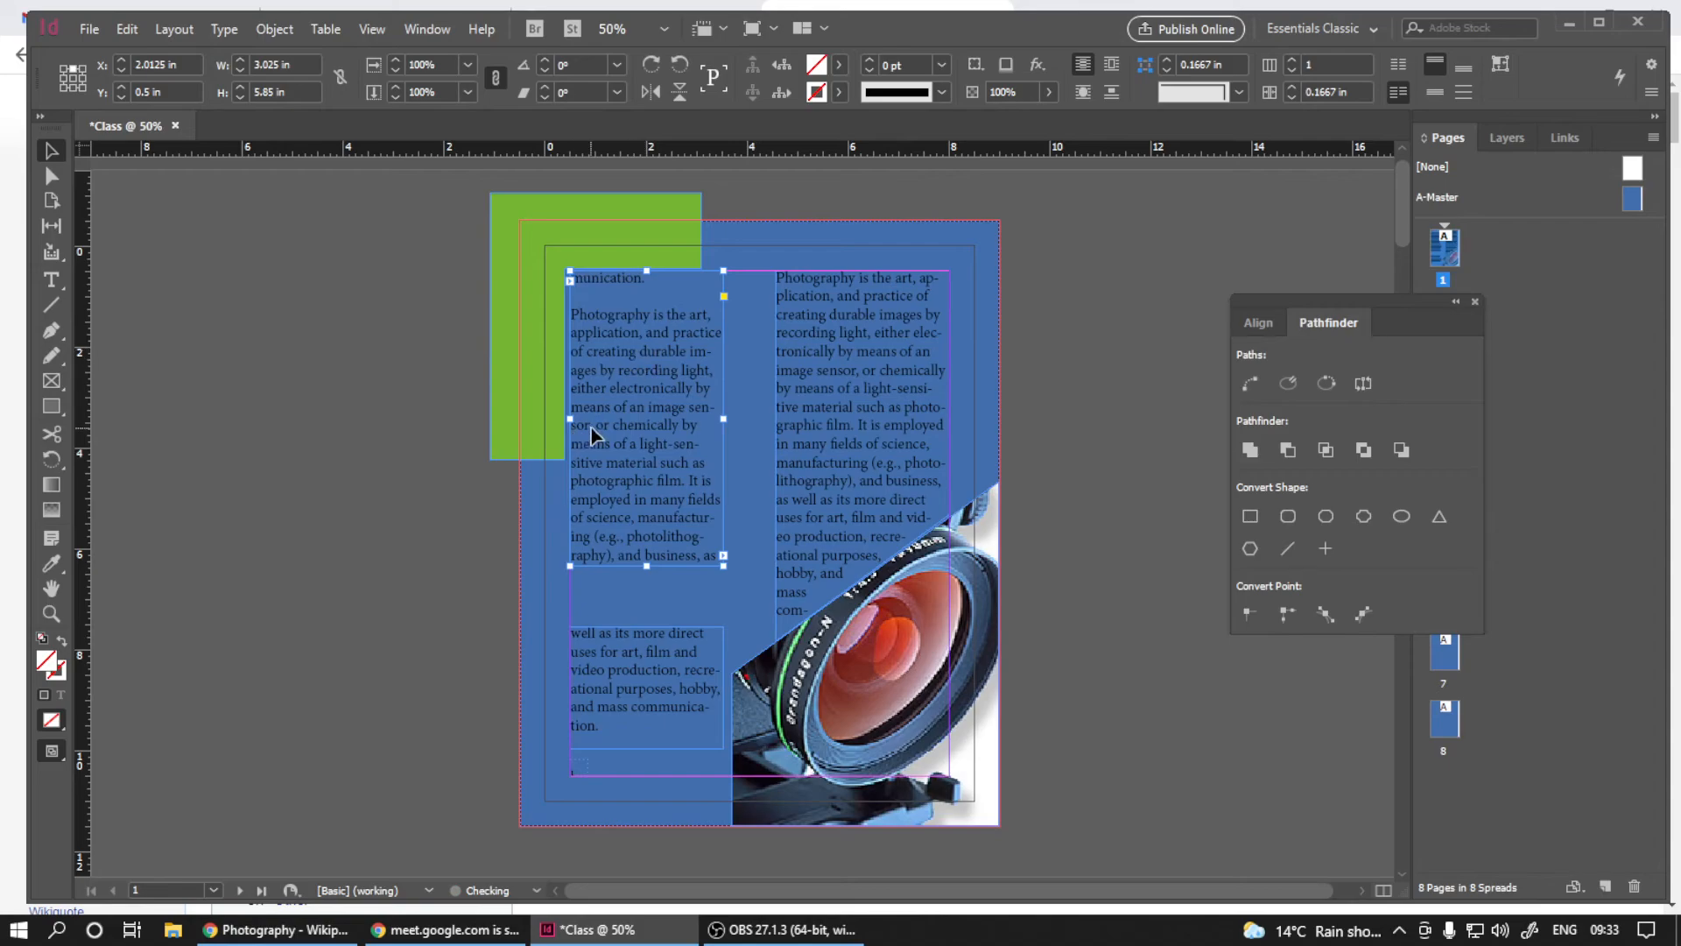
pyautogui.moveTo(643, 414); pyautogui.dragTo(662, 415)
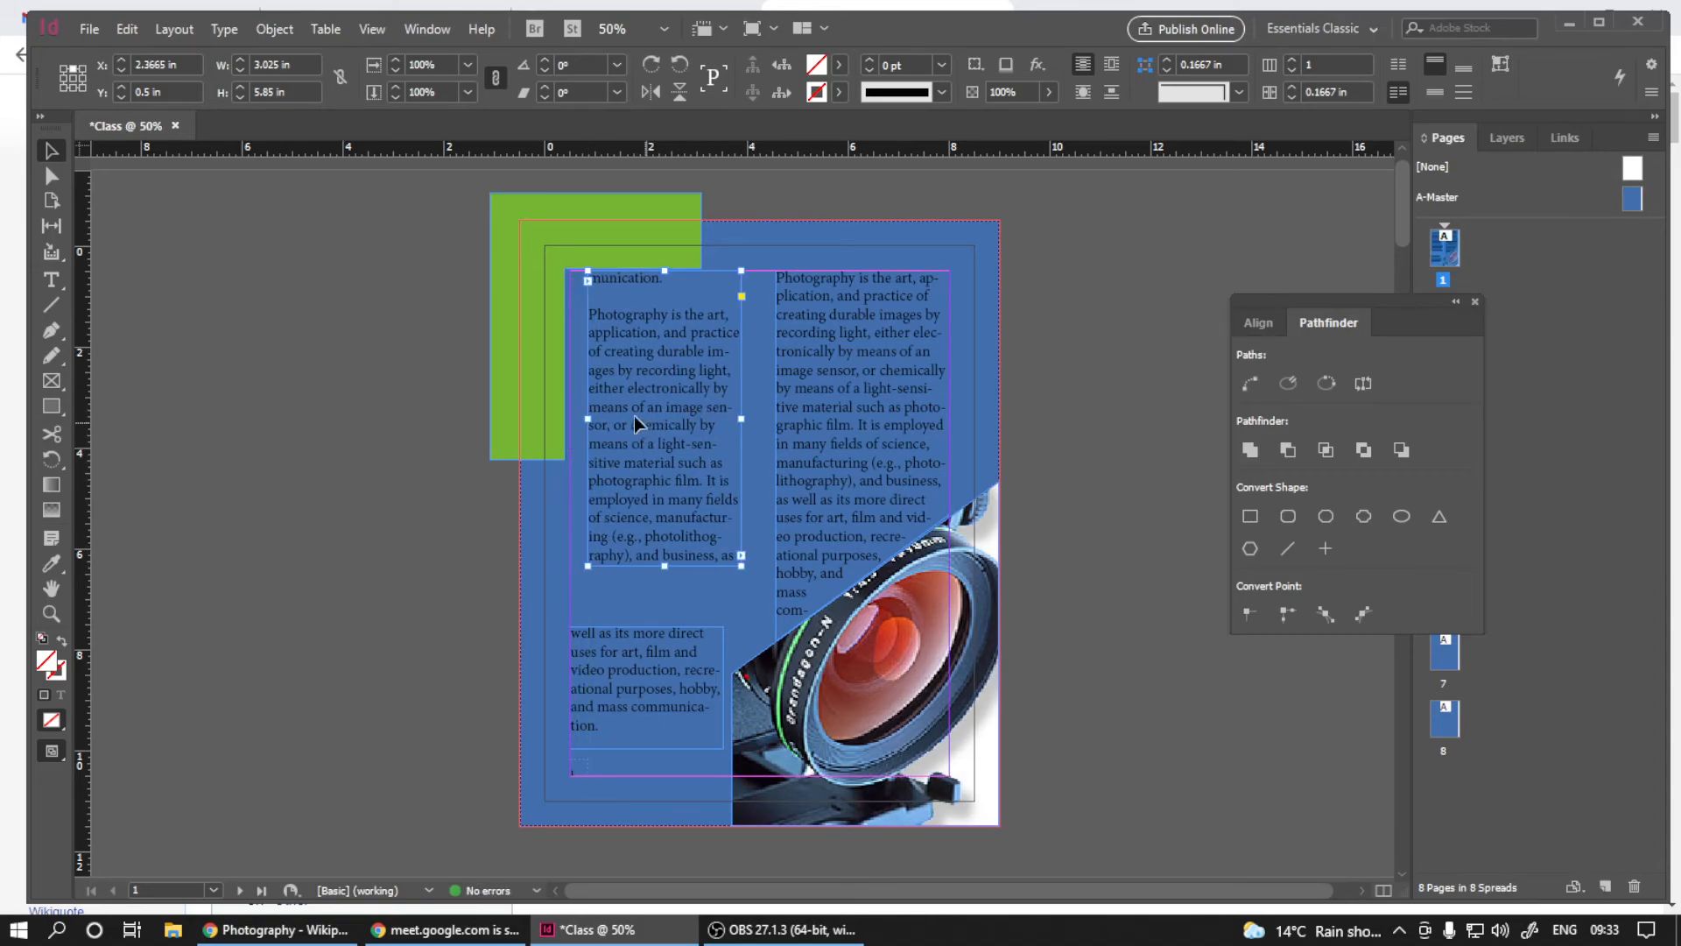
# - Fit the green L-shape's inner corner to the page margins, at about X 3.21 in, Y 1.67 in
pyautogui.click(551, 300)
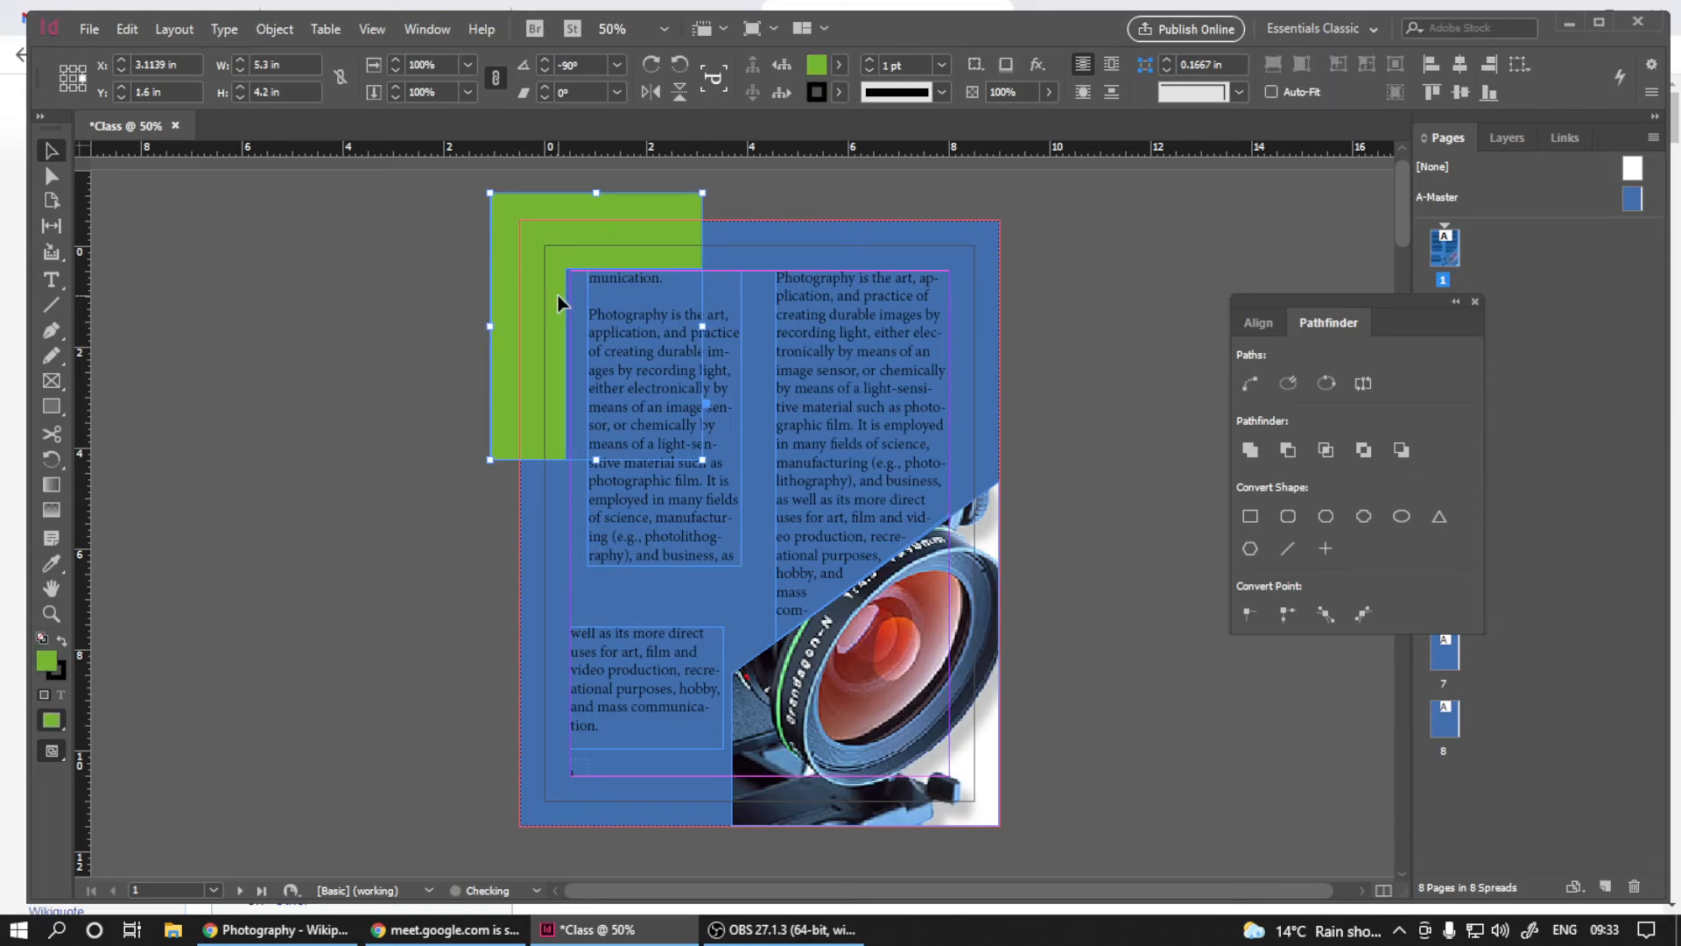
pyautogui.scroll(1, 518, 417)
pyautogui.scroll(2, 586, 298)
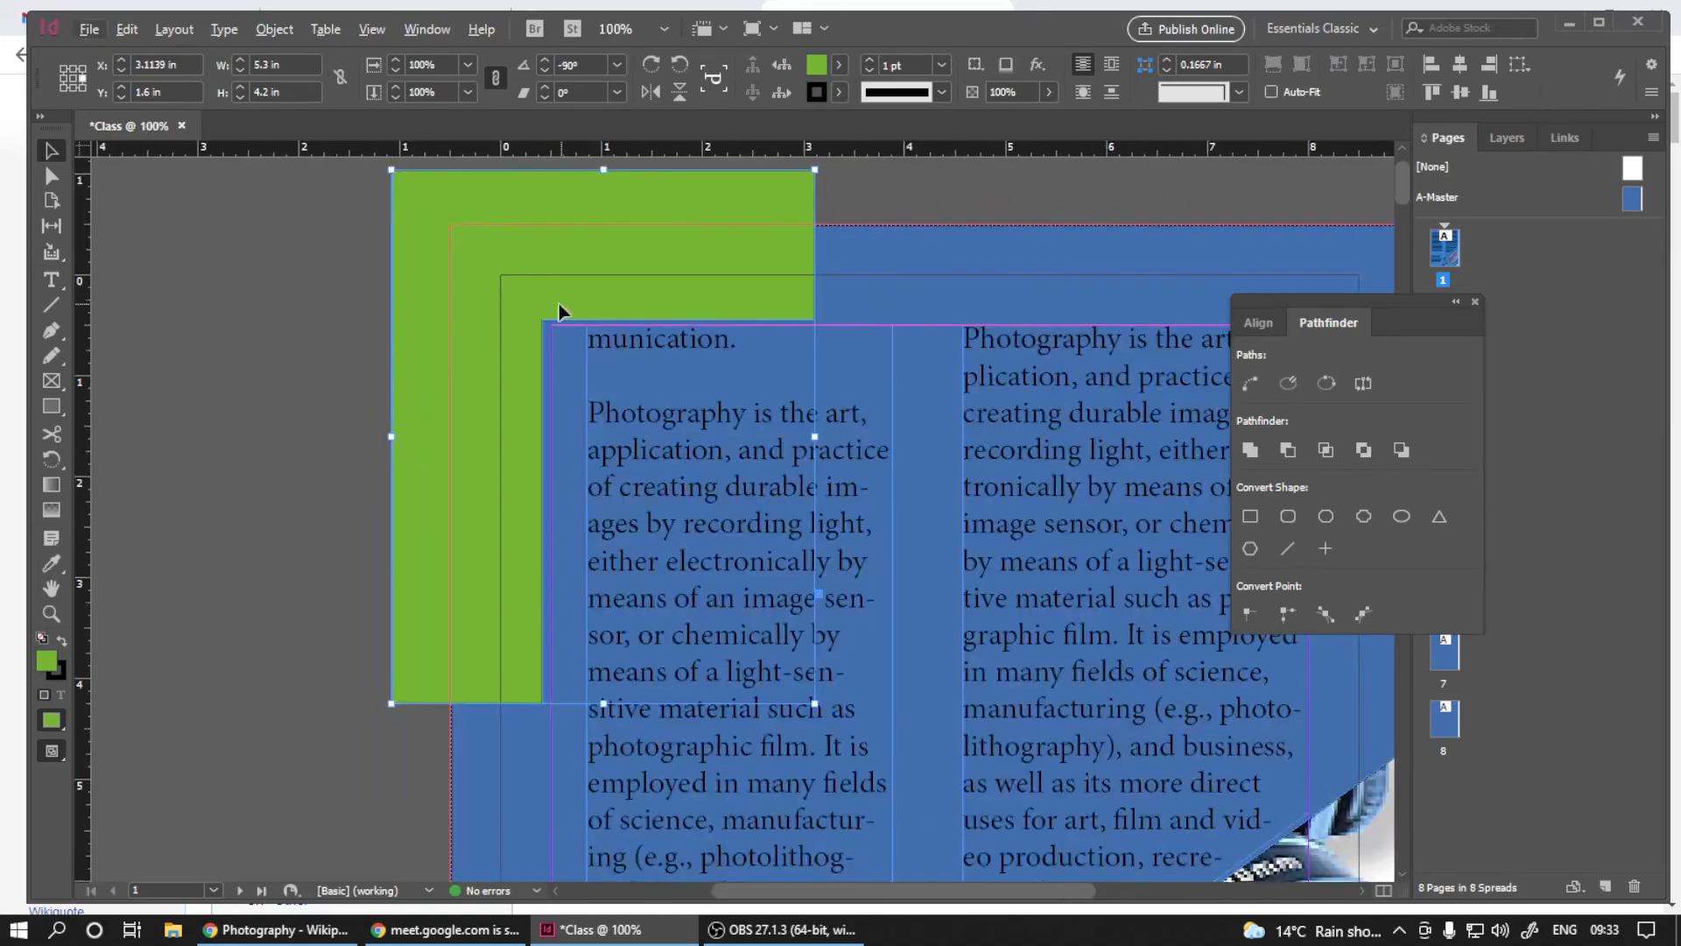
pyautogui.moveTo(536, 309); pyautogui.dragTo(550, 347)
pyautogui.click(233, 431)
# - Preview the layout without guides and compare the finished page 1 with the blank page 2
pyautogui.hotkey('ctrl', '-')
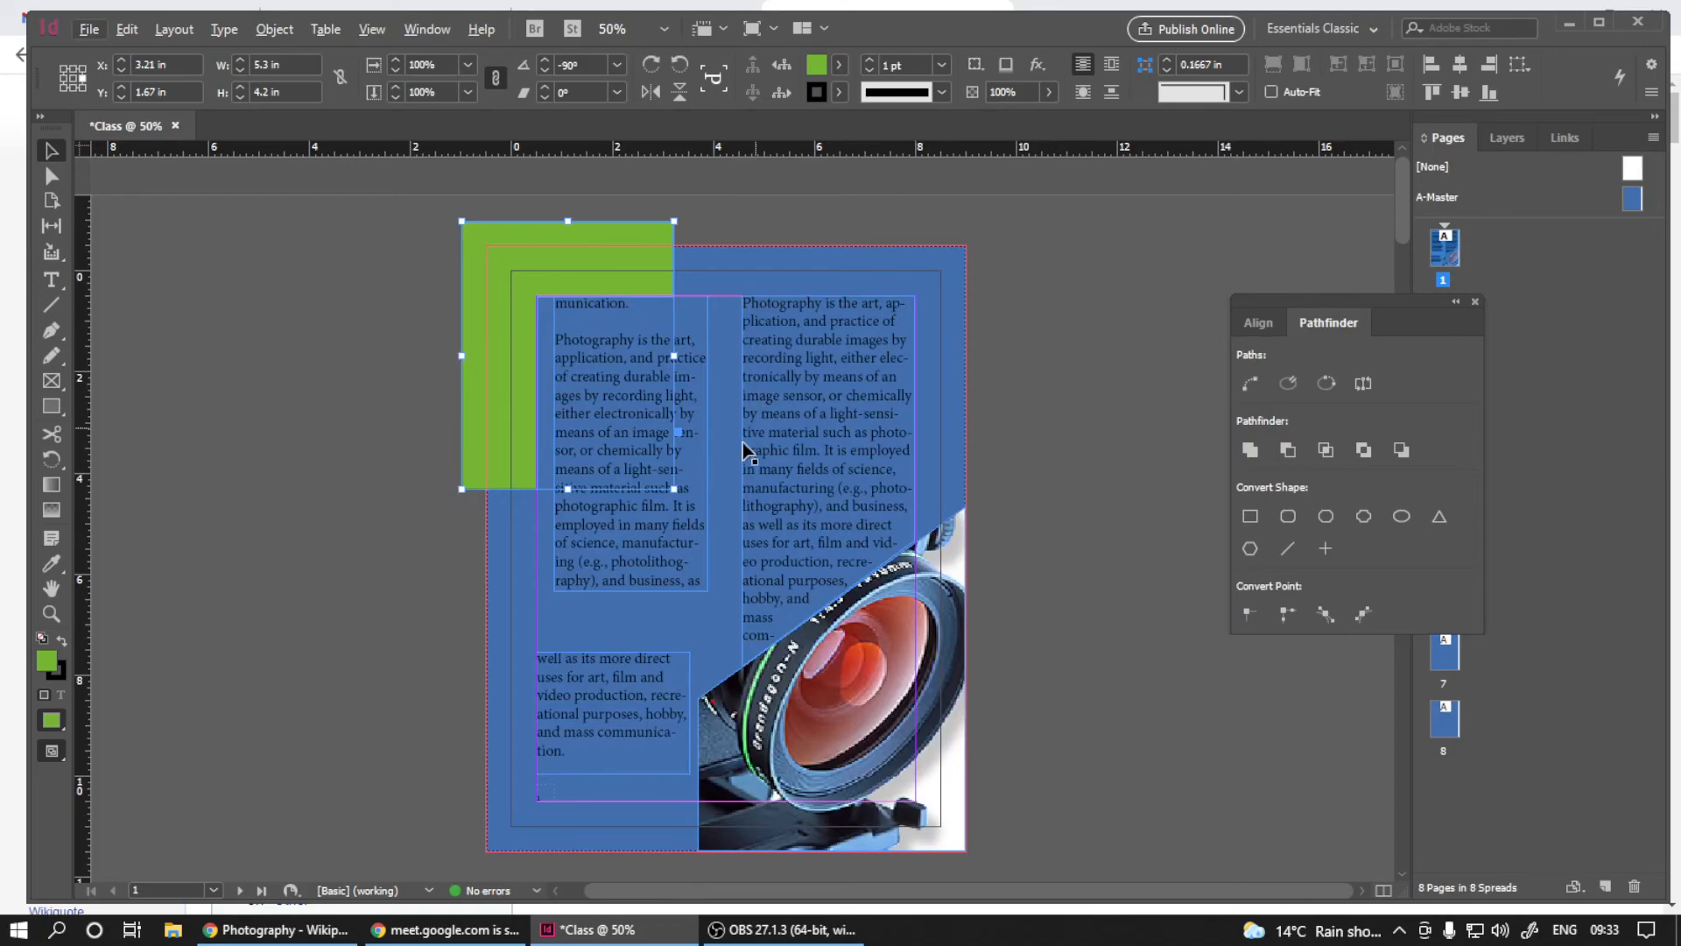
pyautogui.click(426, 29)
pyautogui.click(240, 464)
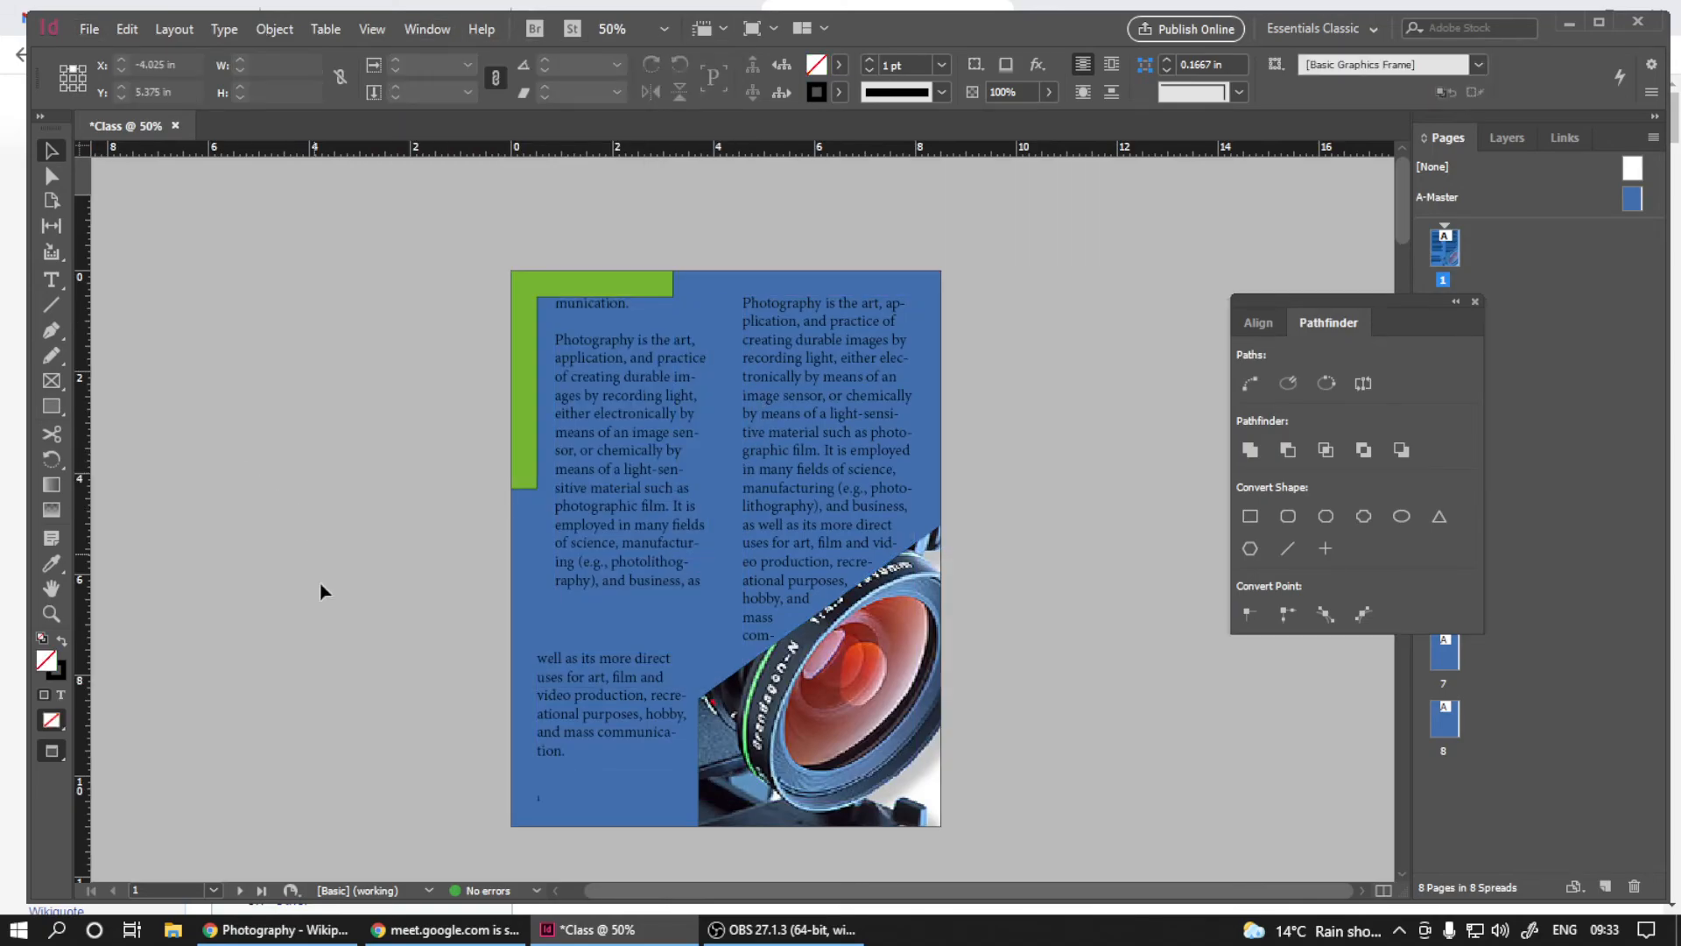
pyautogui.hotkey('ctrl', '-')
pyautogui.scroll(-4, 421, 586)
pyautogui.scroll(4, 697, 350)
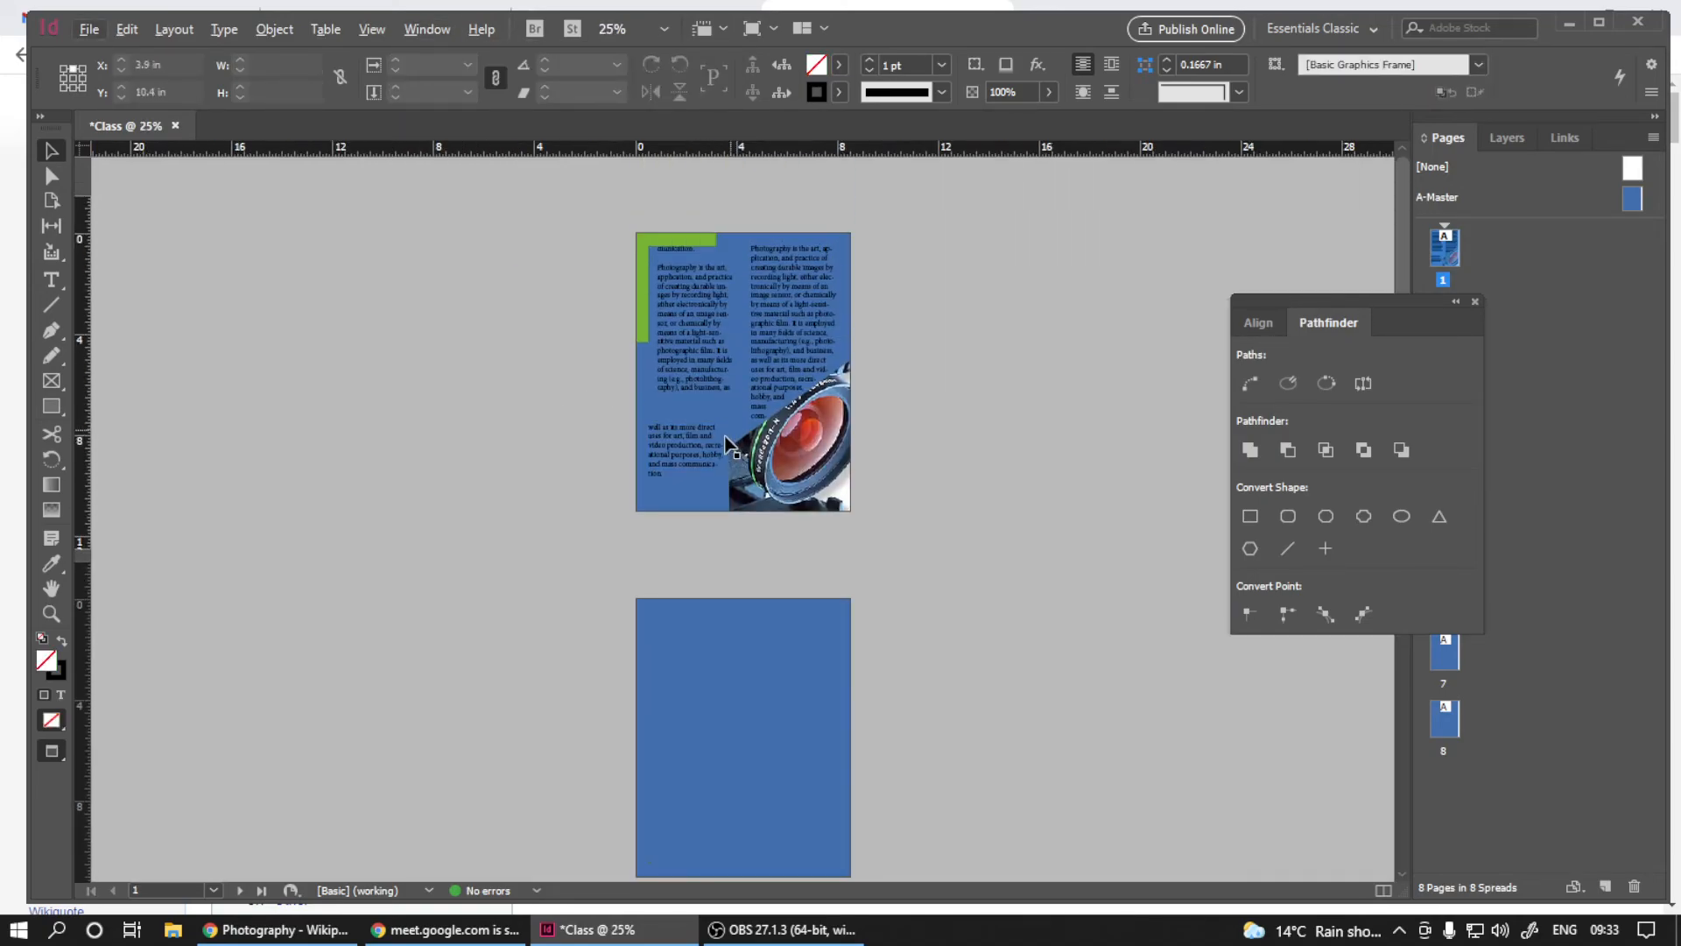
pyautogui.hotkey('ctrl', '=')
pyautogui.hotkey('ctrl', '=')
pyautogui.hotkey('ctrl', '-')
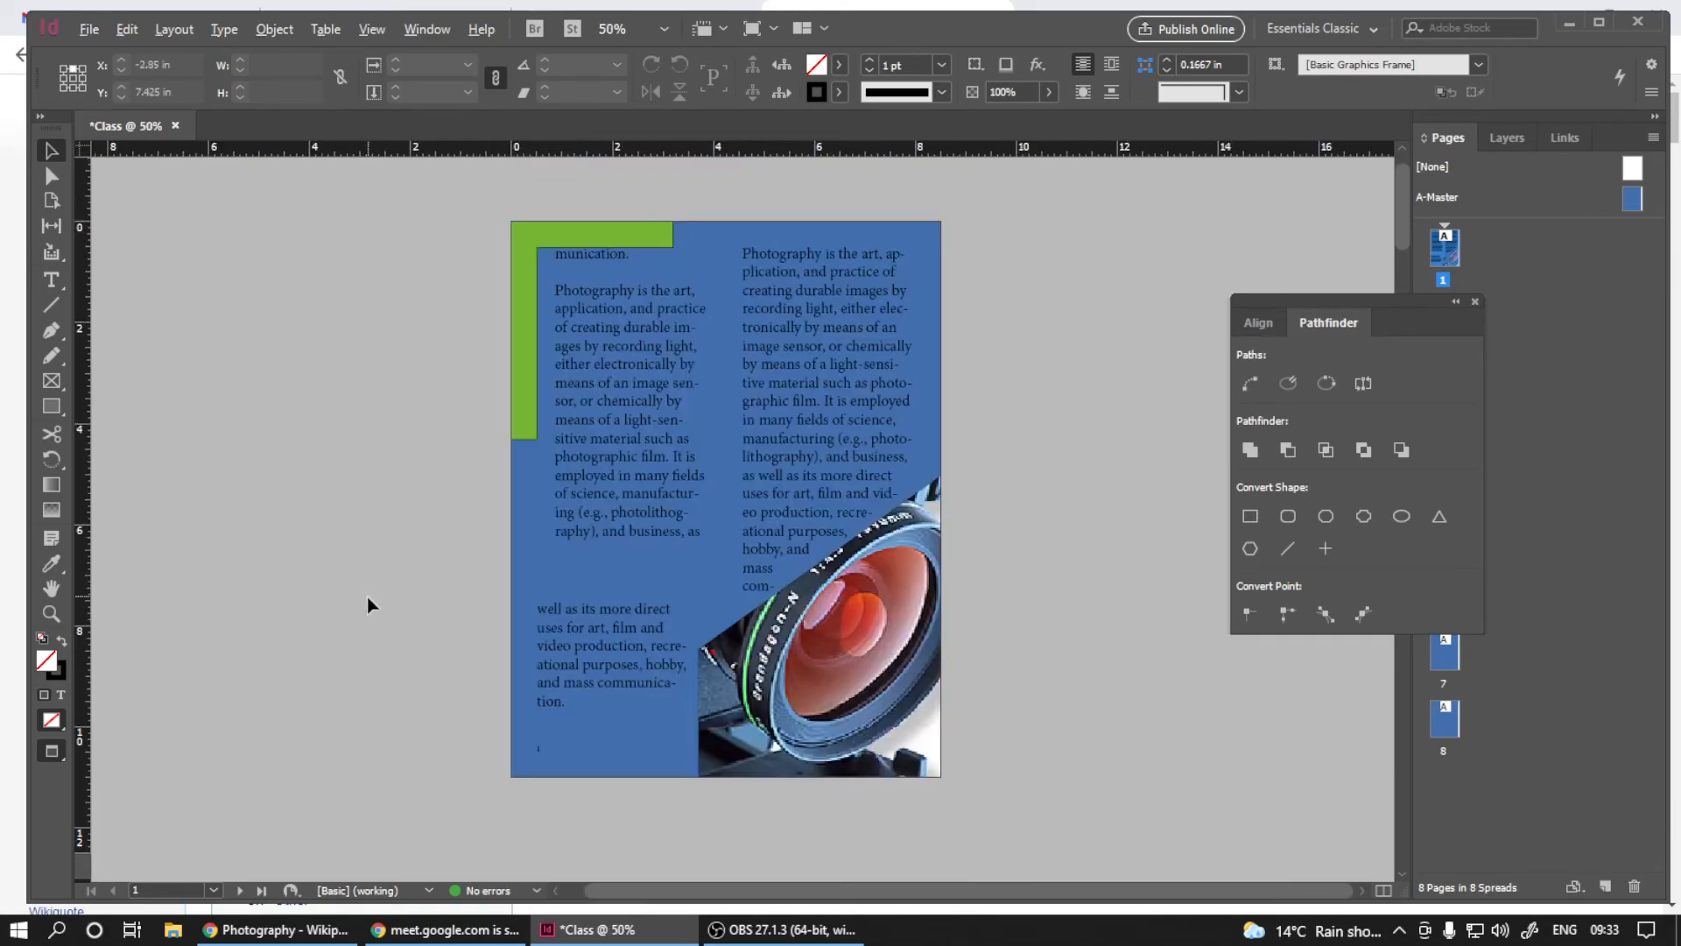
pyautogui.hotkey('ctrl', '-')
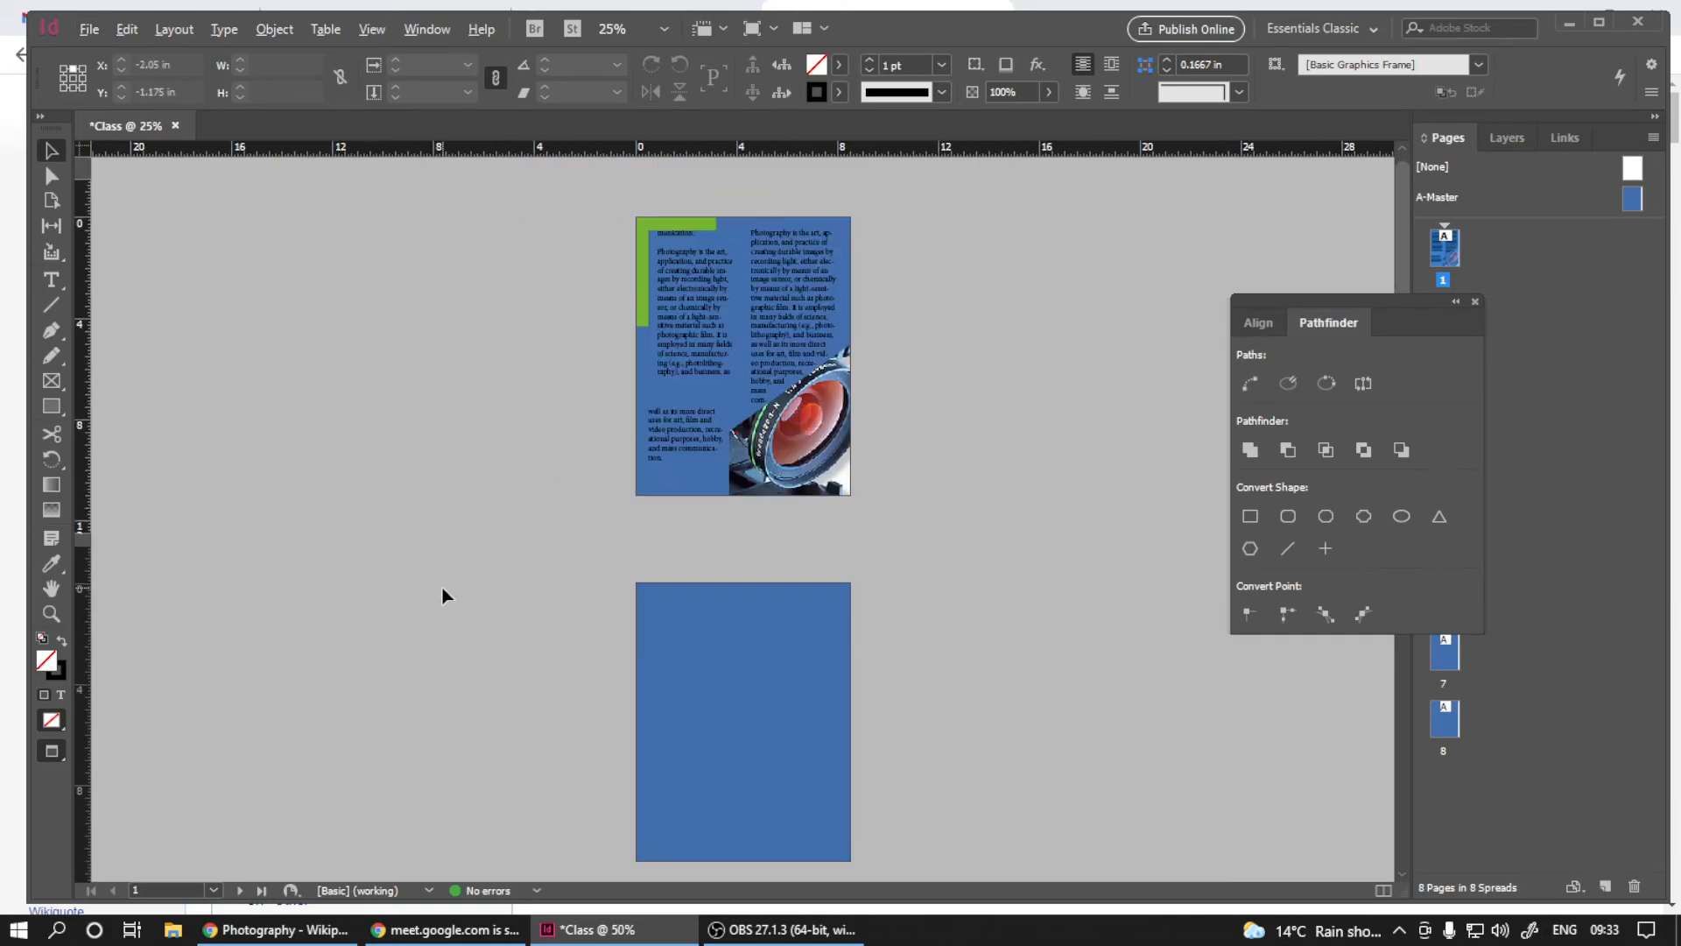
# - Copy the green L-shape and the camera image from page 1 and open the A-Master page
pyautogui.click(687, 219)
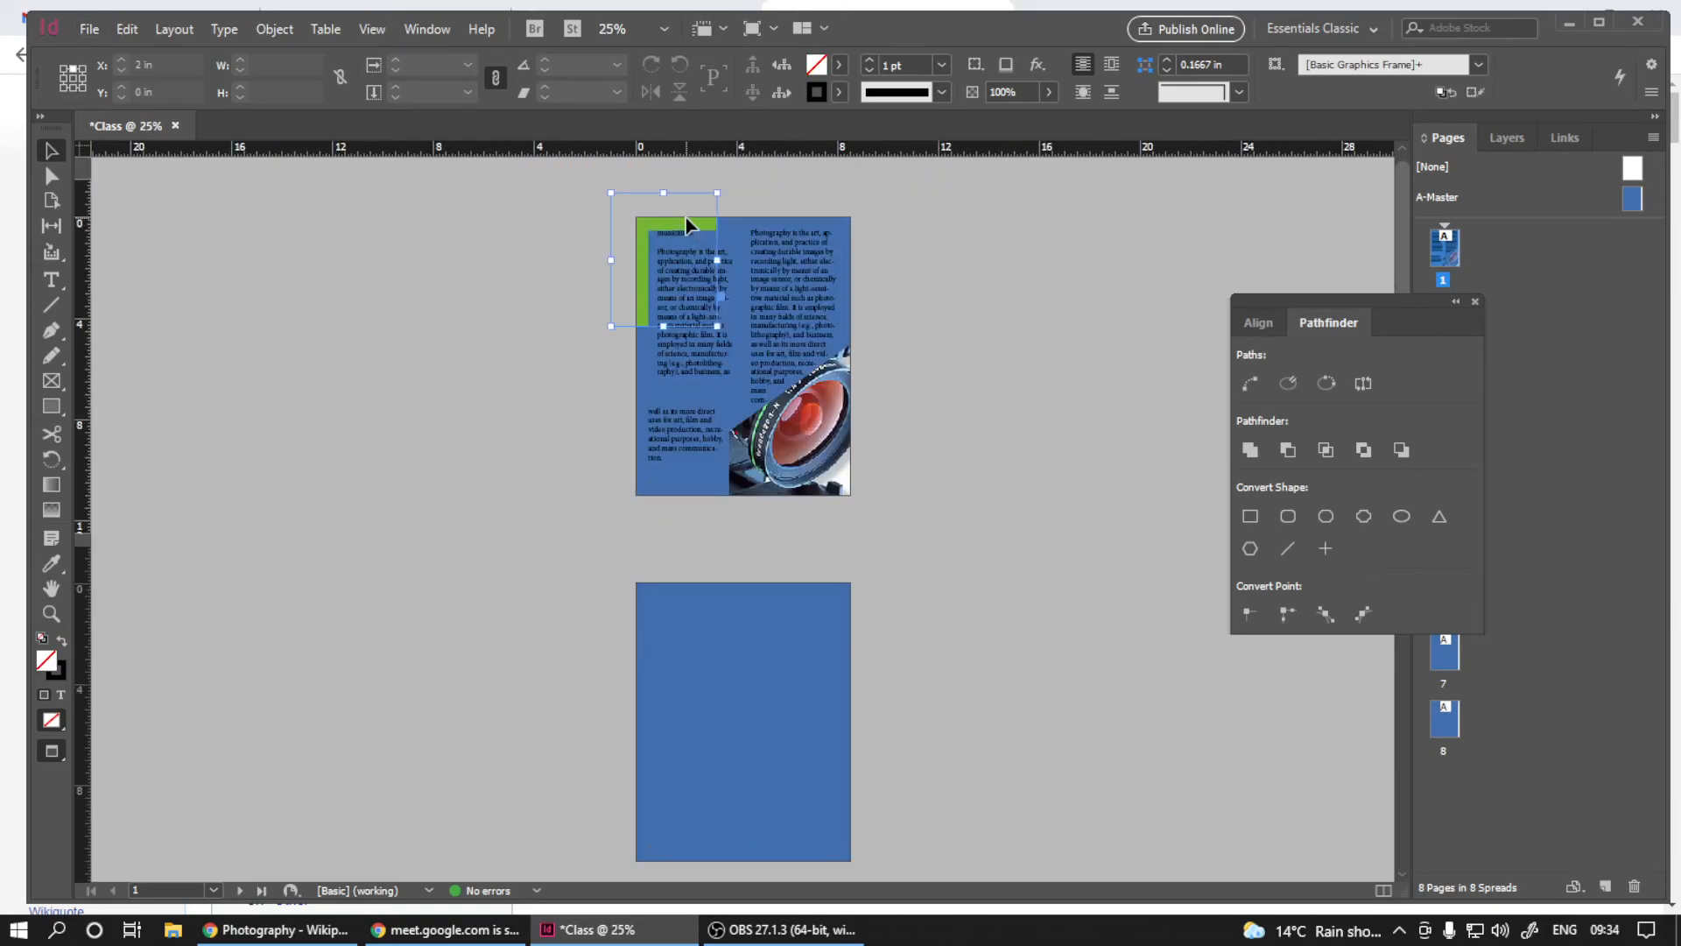
pyautogui.keyDown('shift'); pyautogui.click(801, 473); pyautogui.keyUp('shift')
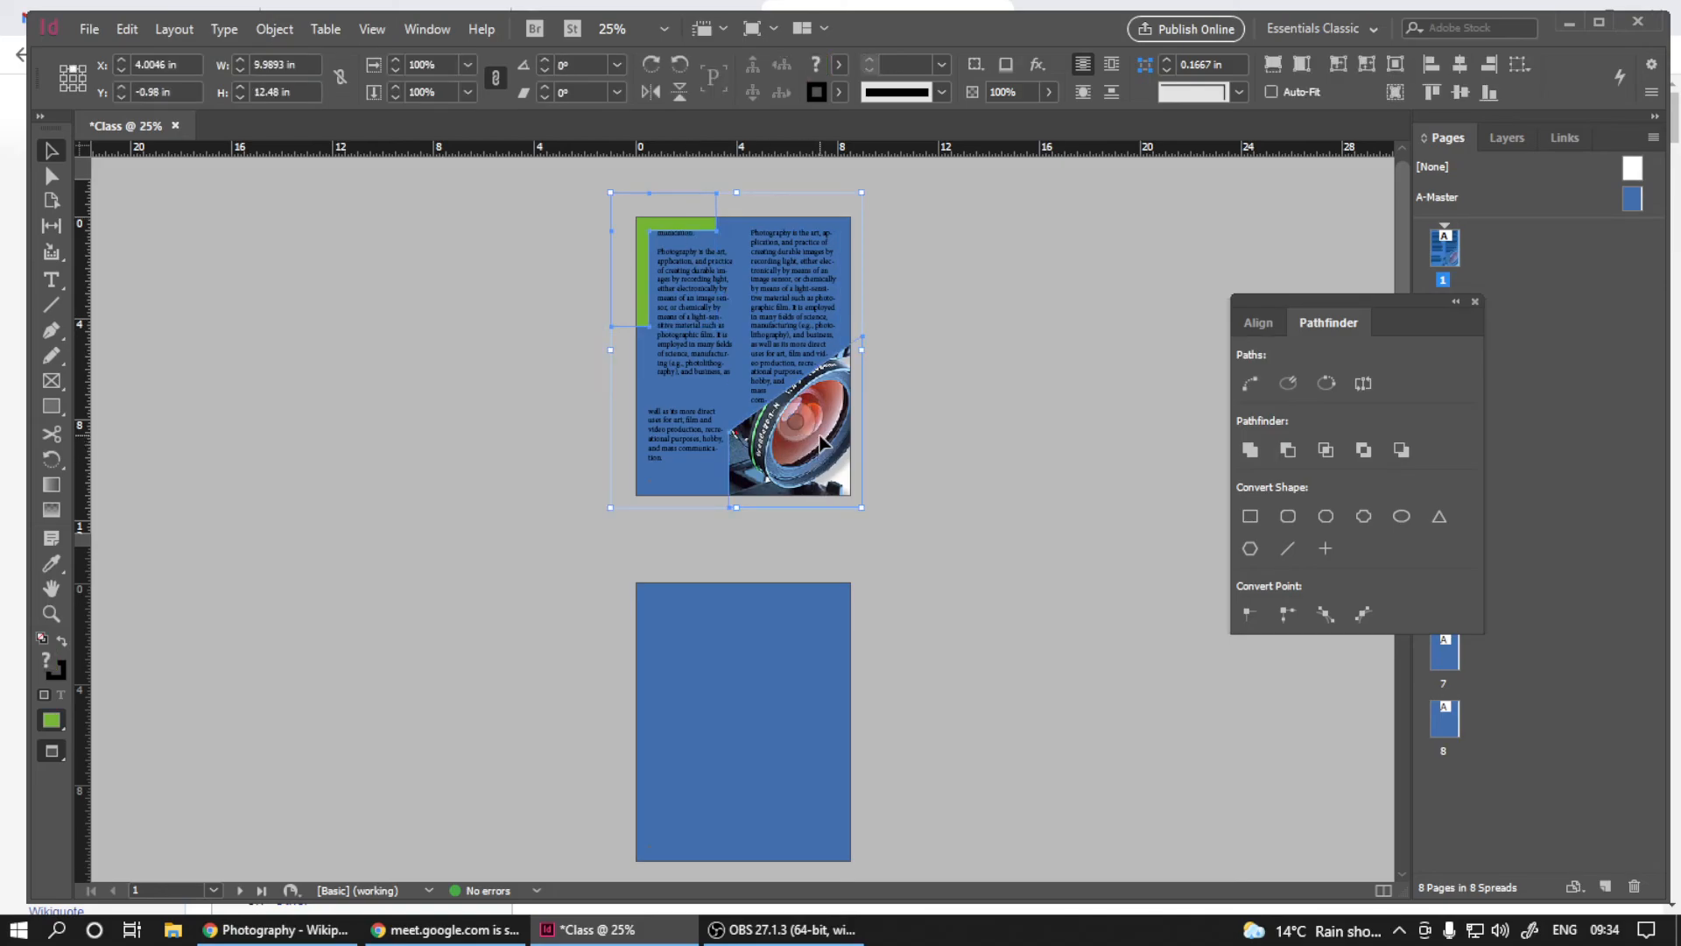
pyautogui.click(212, 890)
pyautogui.click(179, 871)
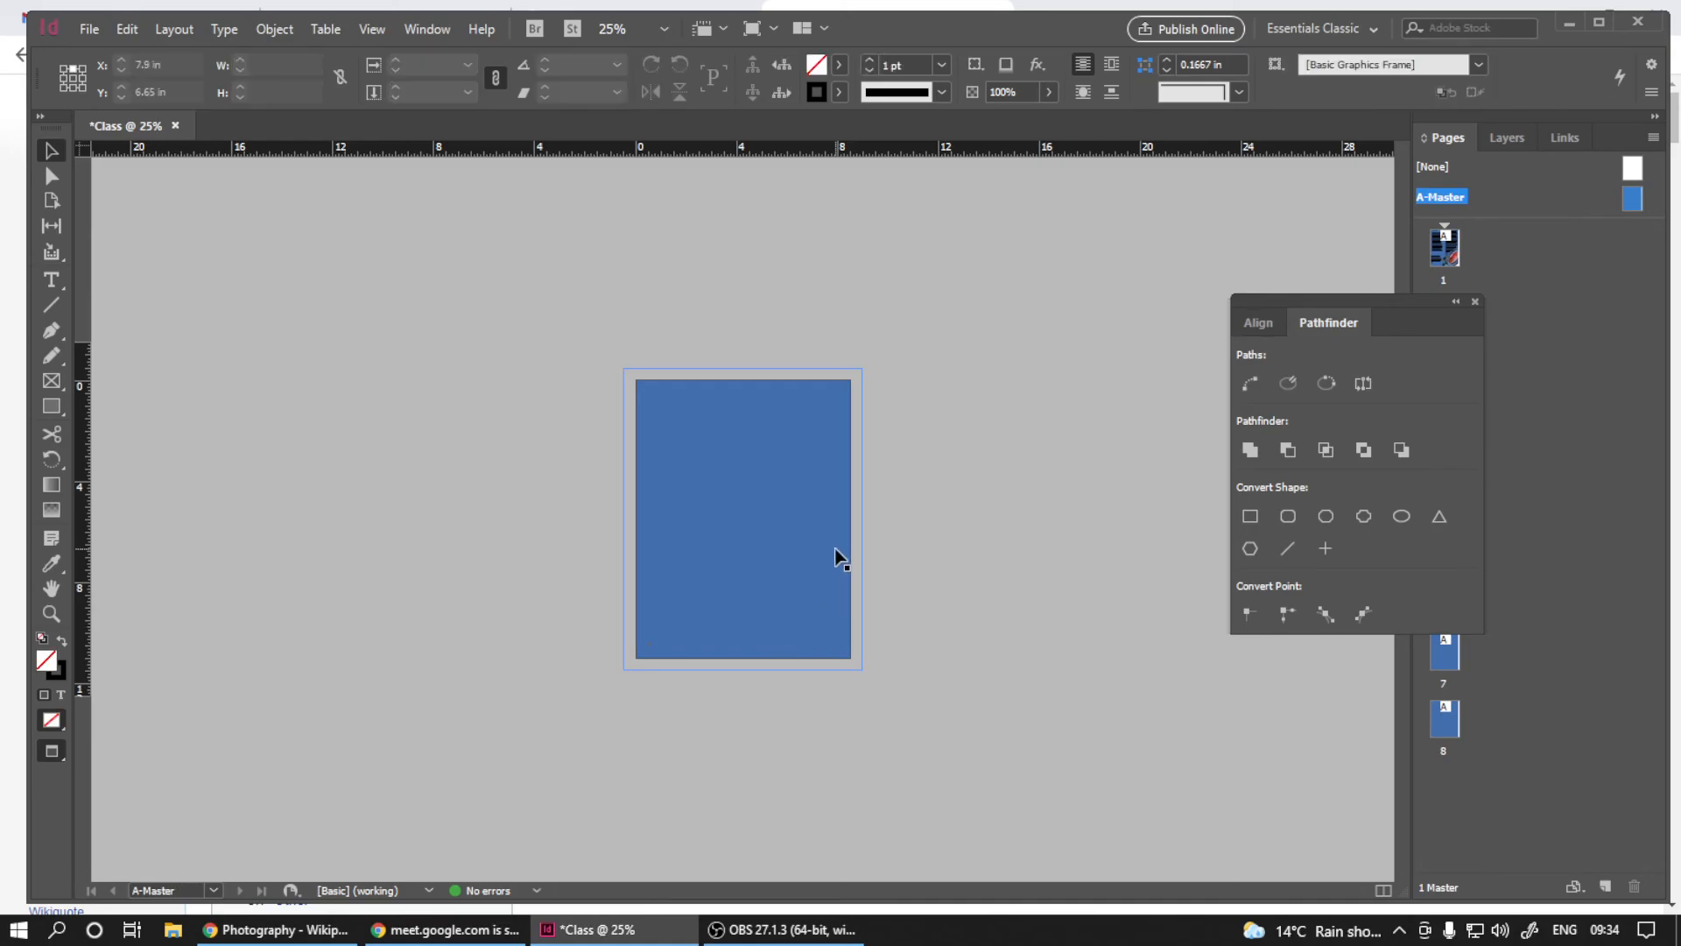
# - Paste the green L-shape and camera image in place on A-Master and deselect them
pyautogui.click(810, 527)
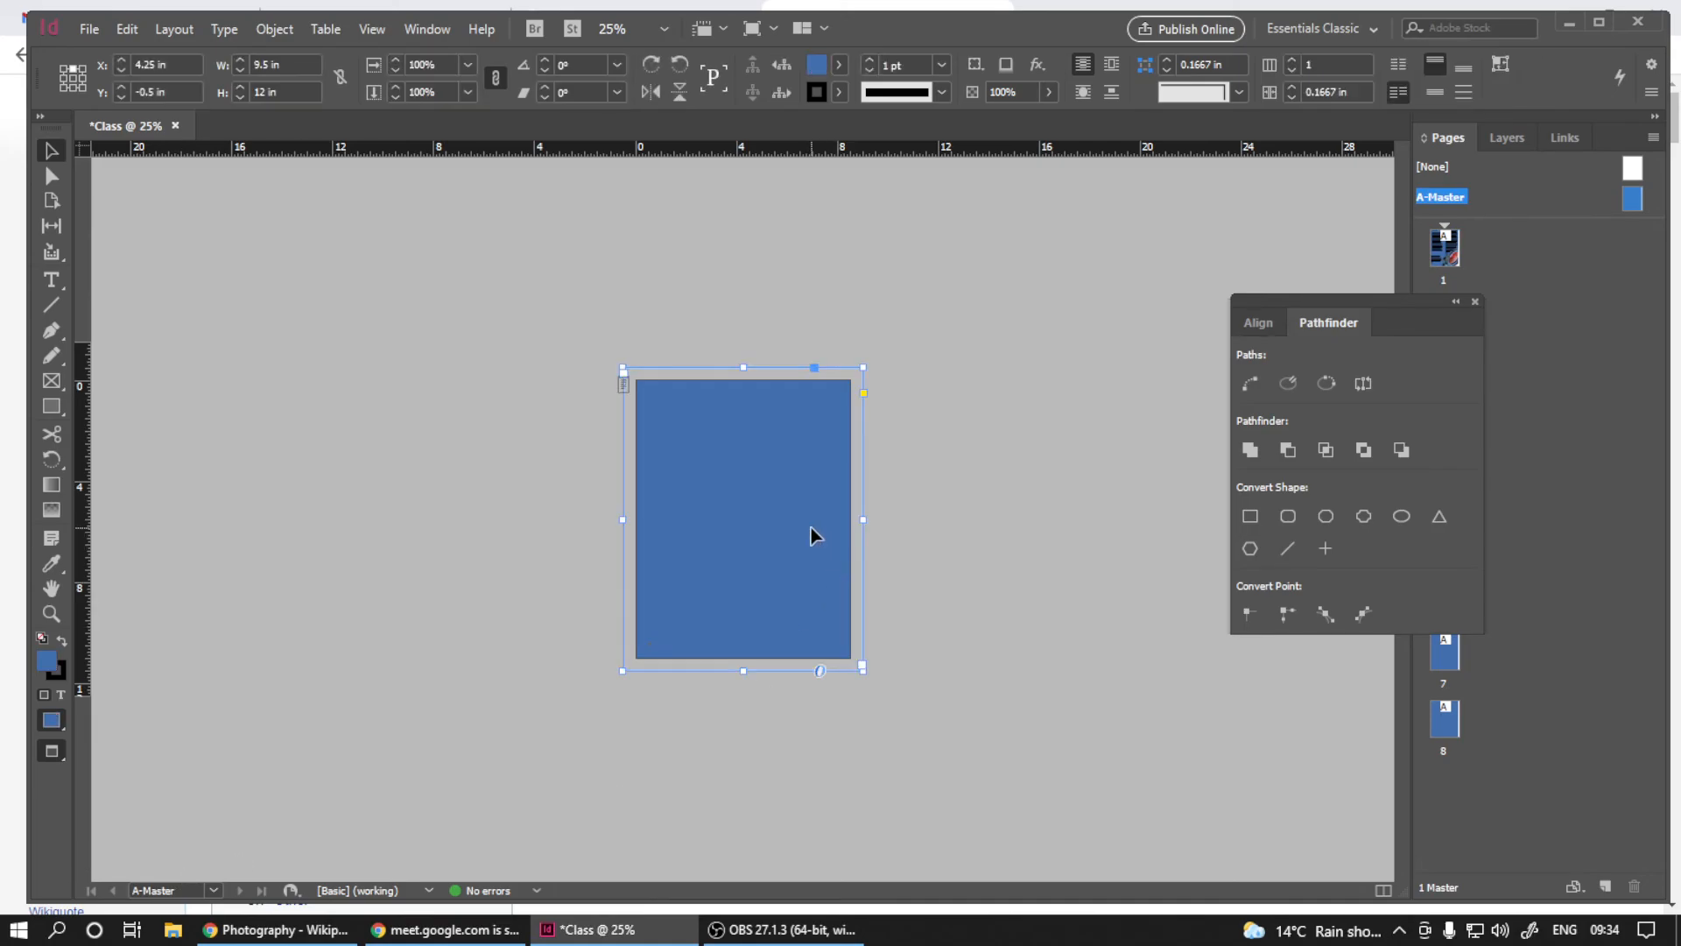
pyautogui.click(127, 29)
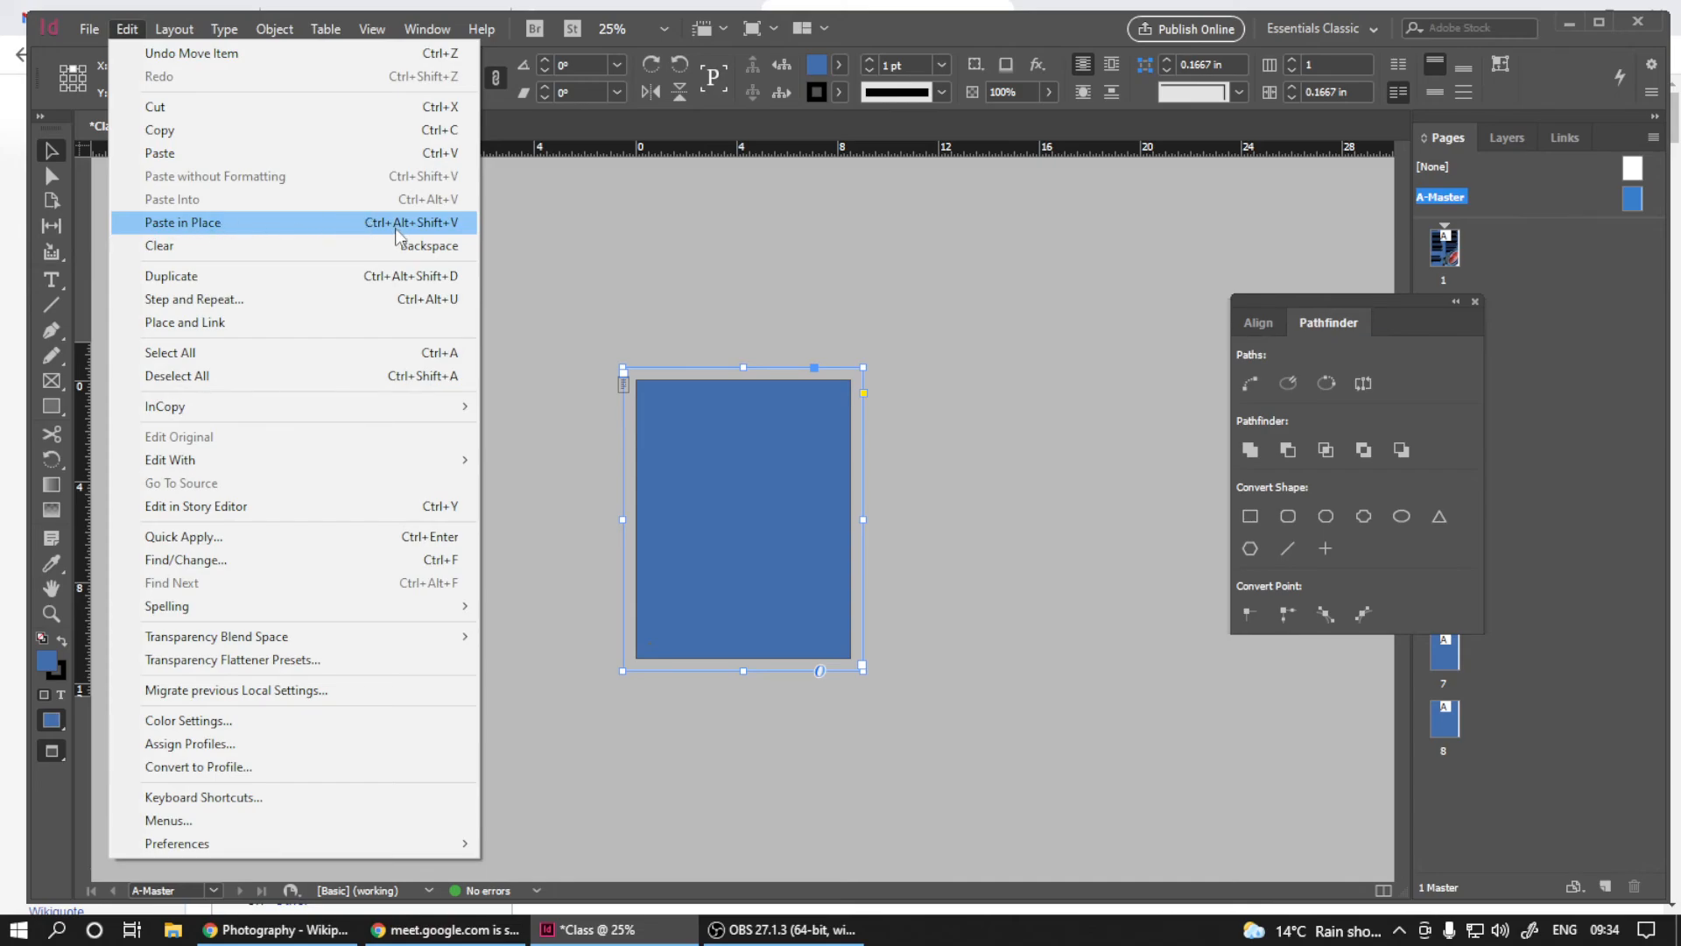
pyautogui.click(548, 240)
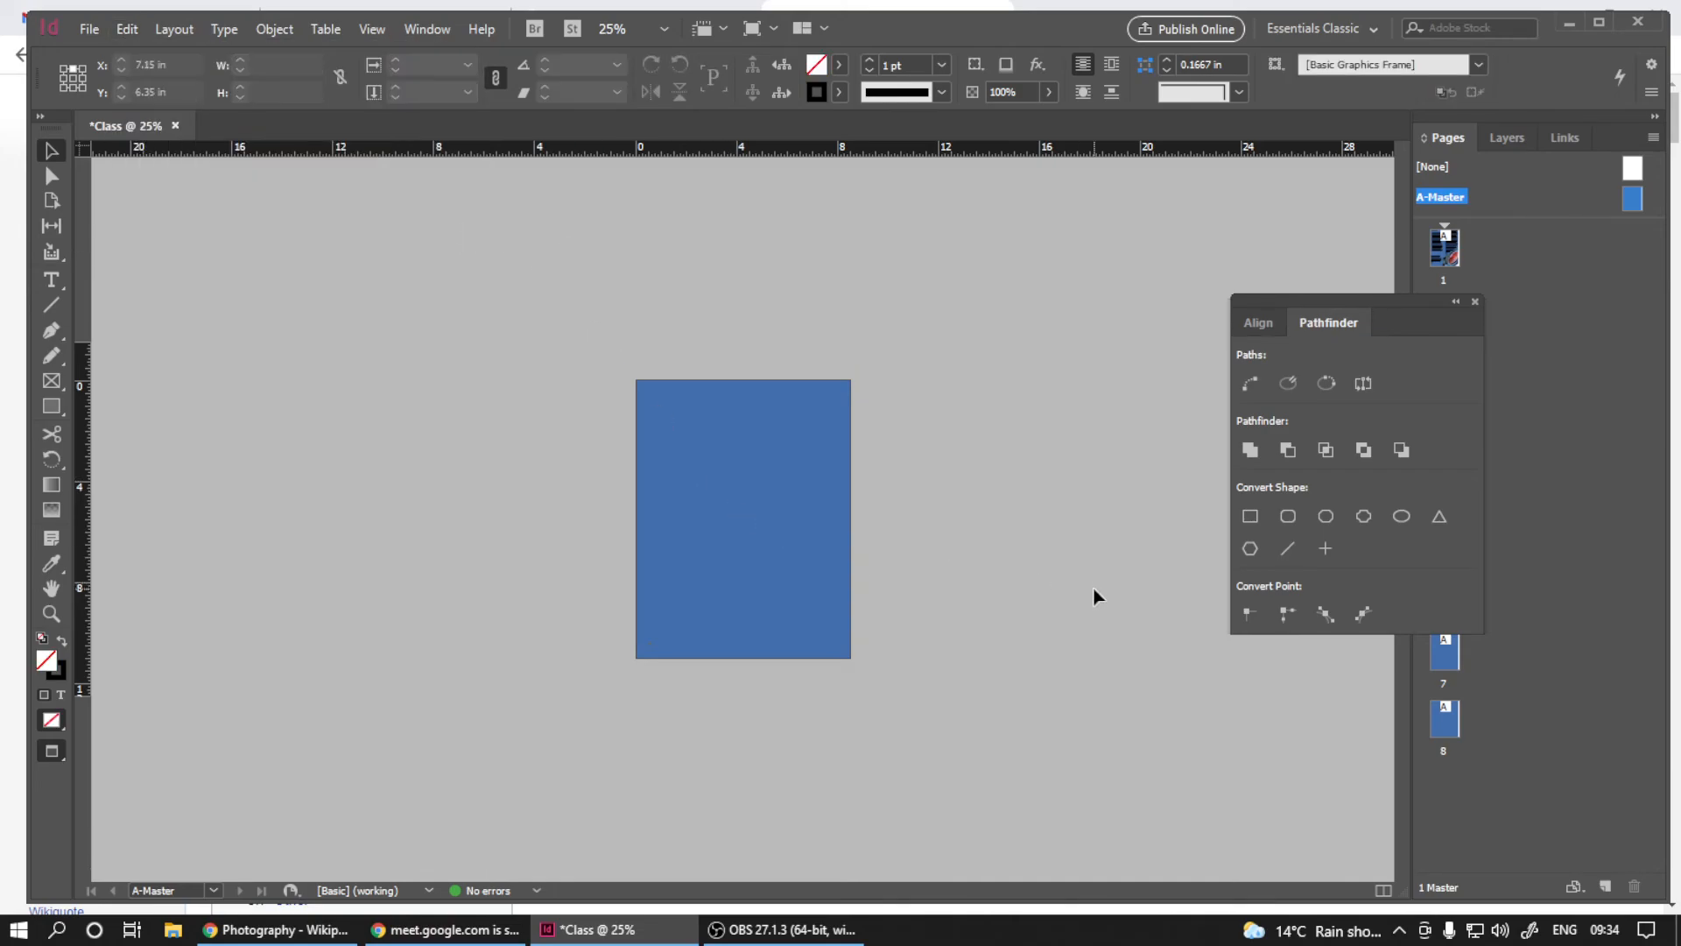
pyautogui.hotkey('ctrl', 'alt', 'shift', 'v')
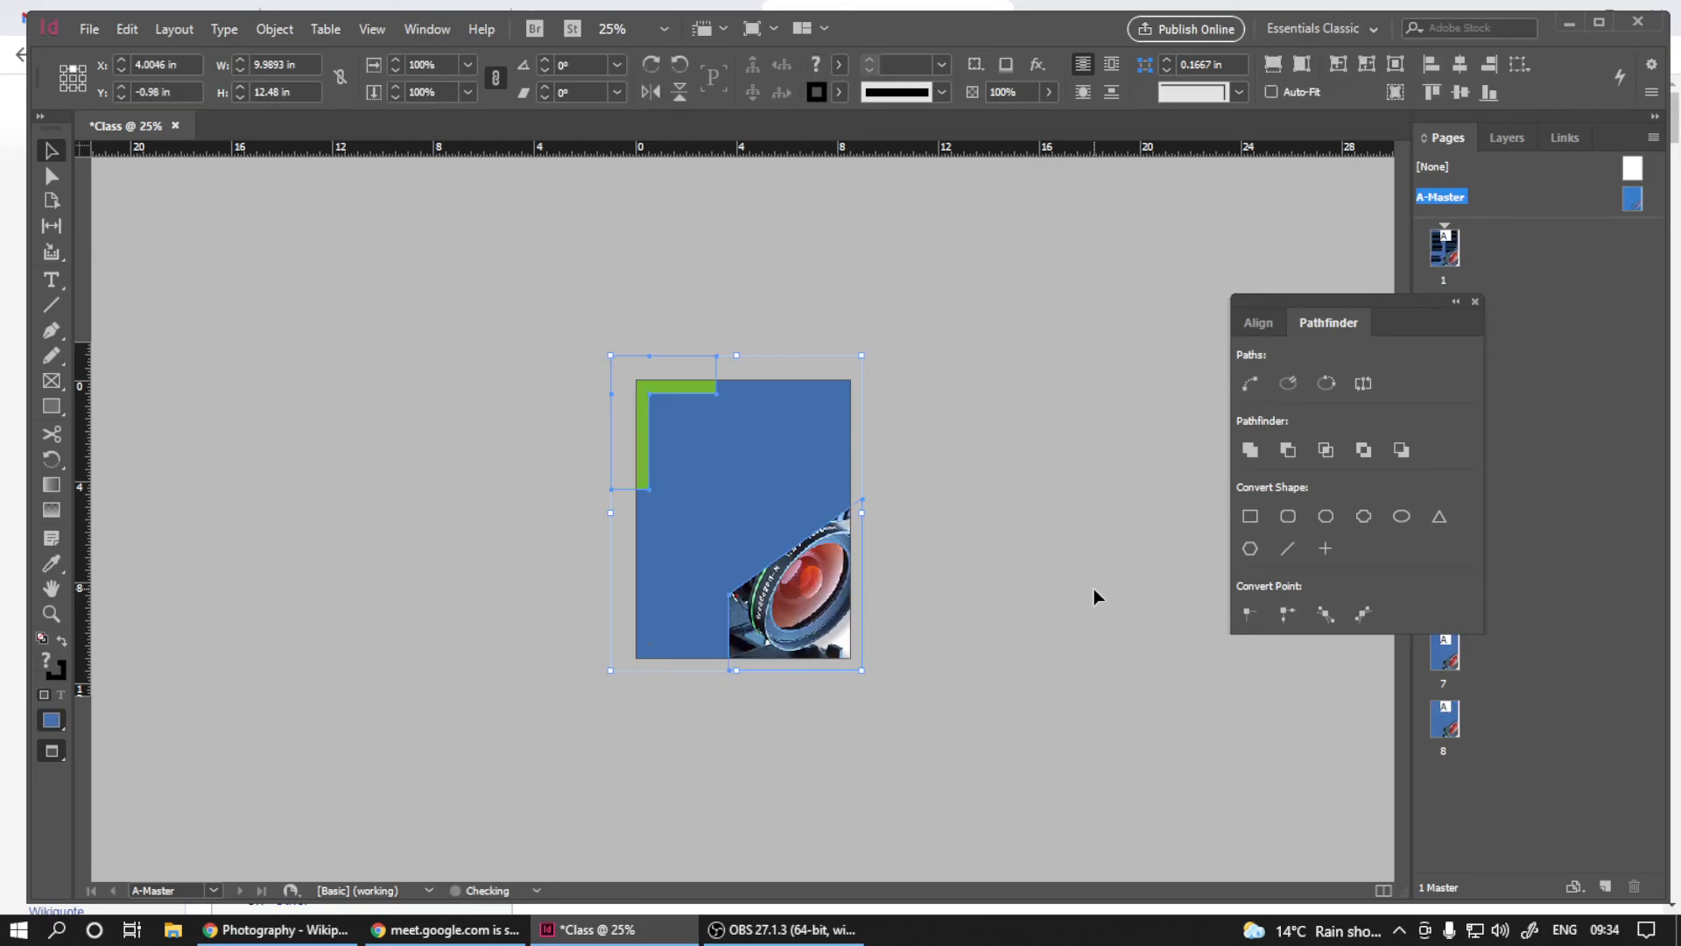
pyautogui.click(408, 434)
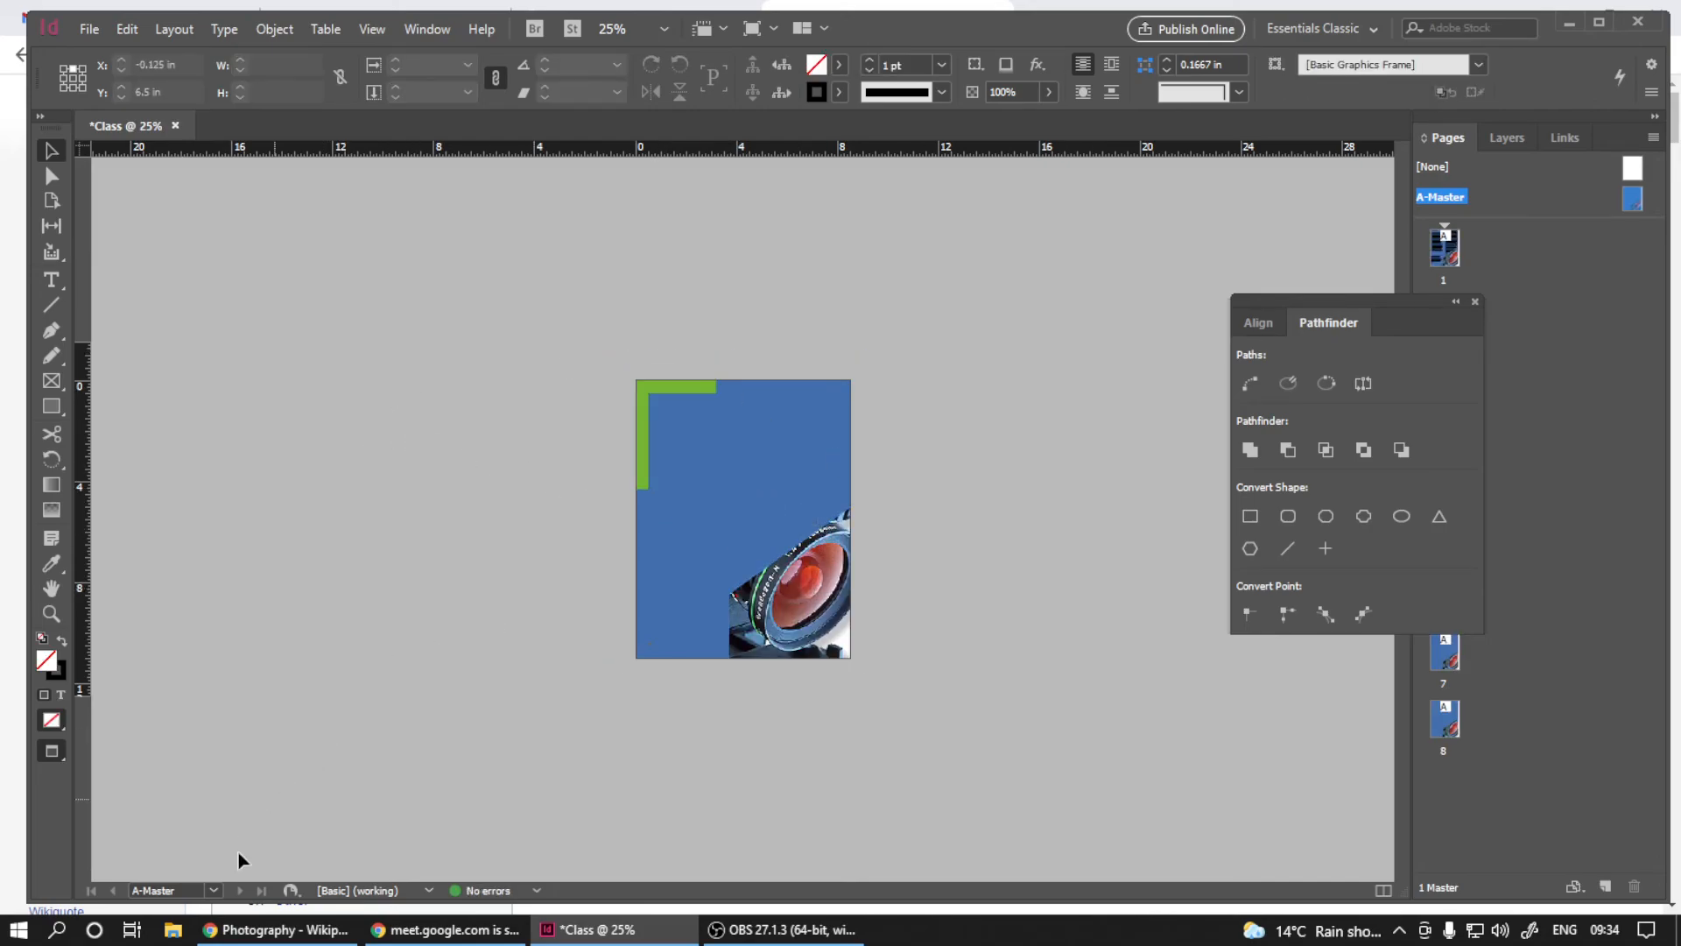
# - Return to page 1 and look through the following pages to check the master artwork and page number
pyautogui.click(214, 890)
pyautogui.click(185, 692)
pyautogui.scroll(-5, 685, 581)
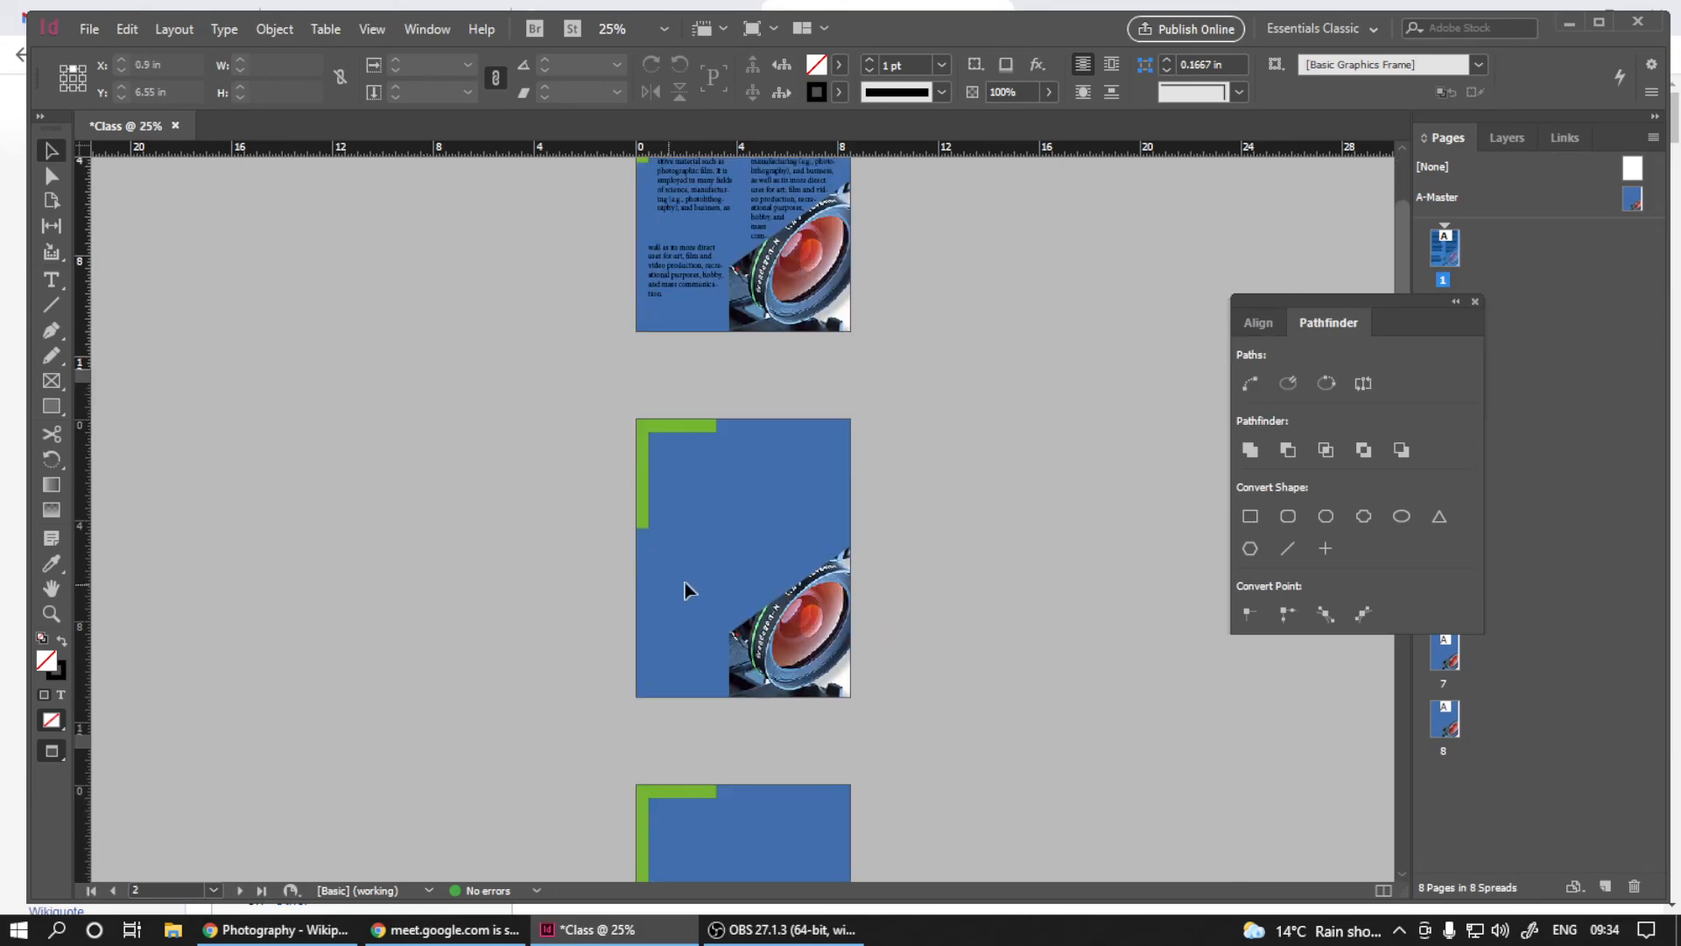
pyautogui.scroll(-10, 832, 581)
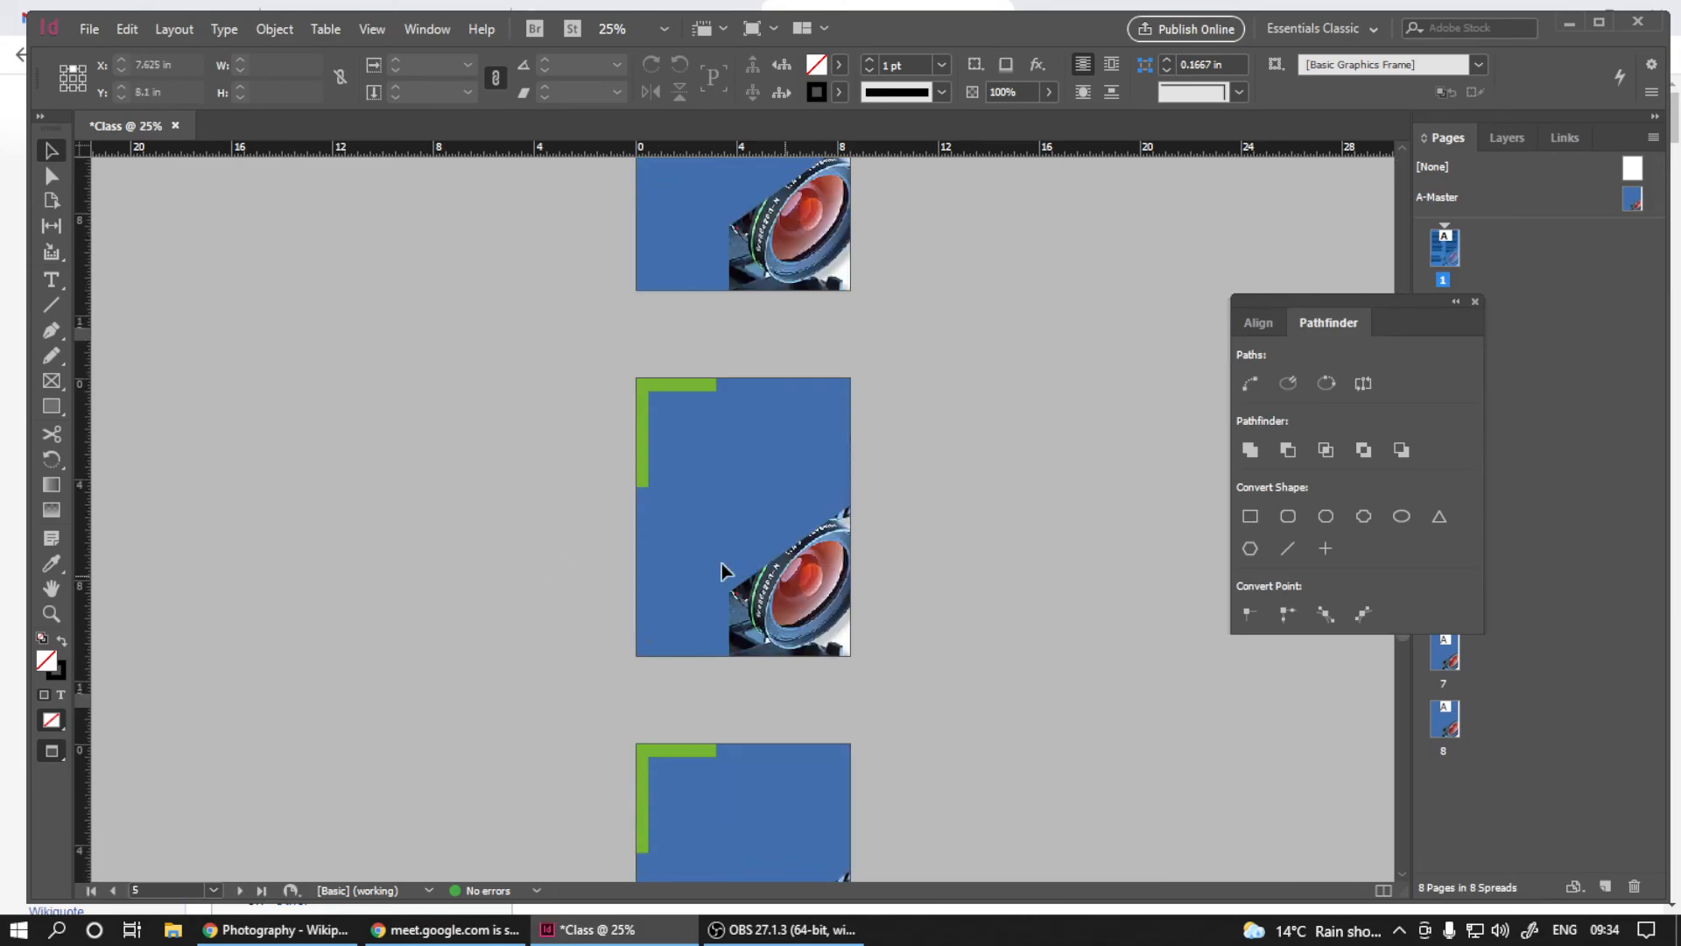
pyautogui.scroll(5, 656, 727)
pyautogui.scroll(-5, 570, 712)
pyautogui.scroll(5, 634, 604)
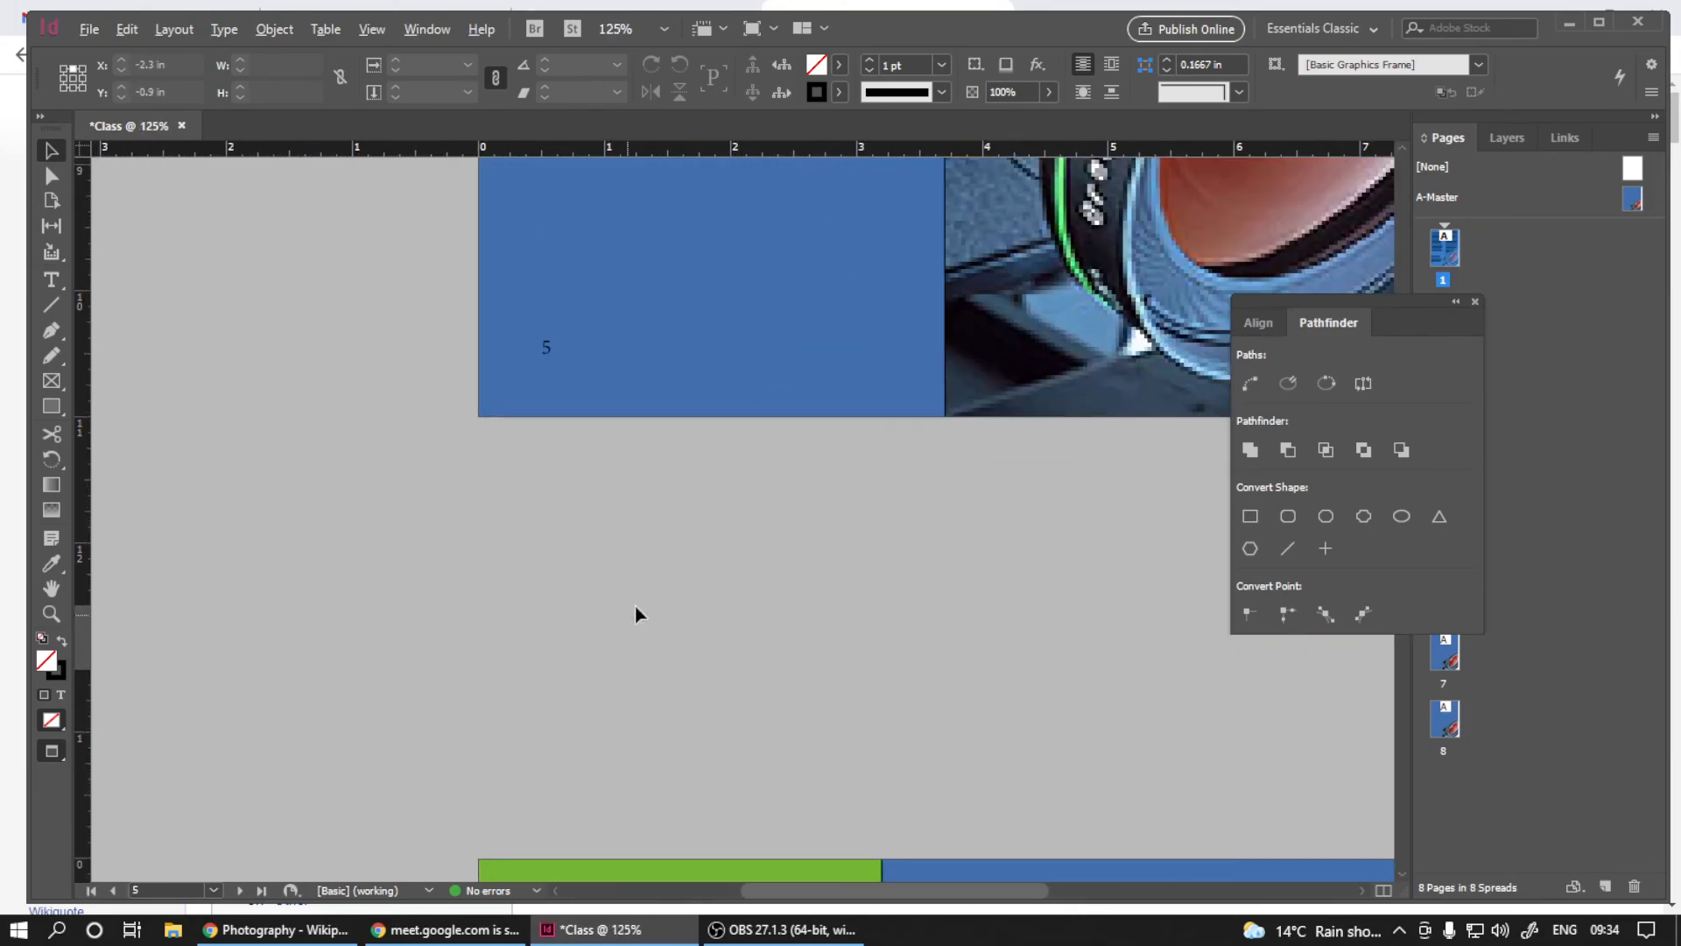
pyautogui.scroll(3, 540, 326)
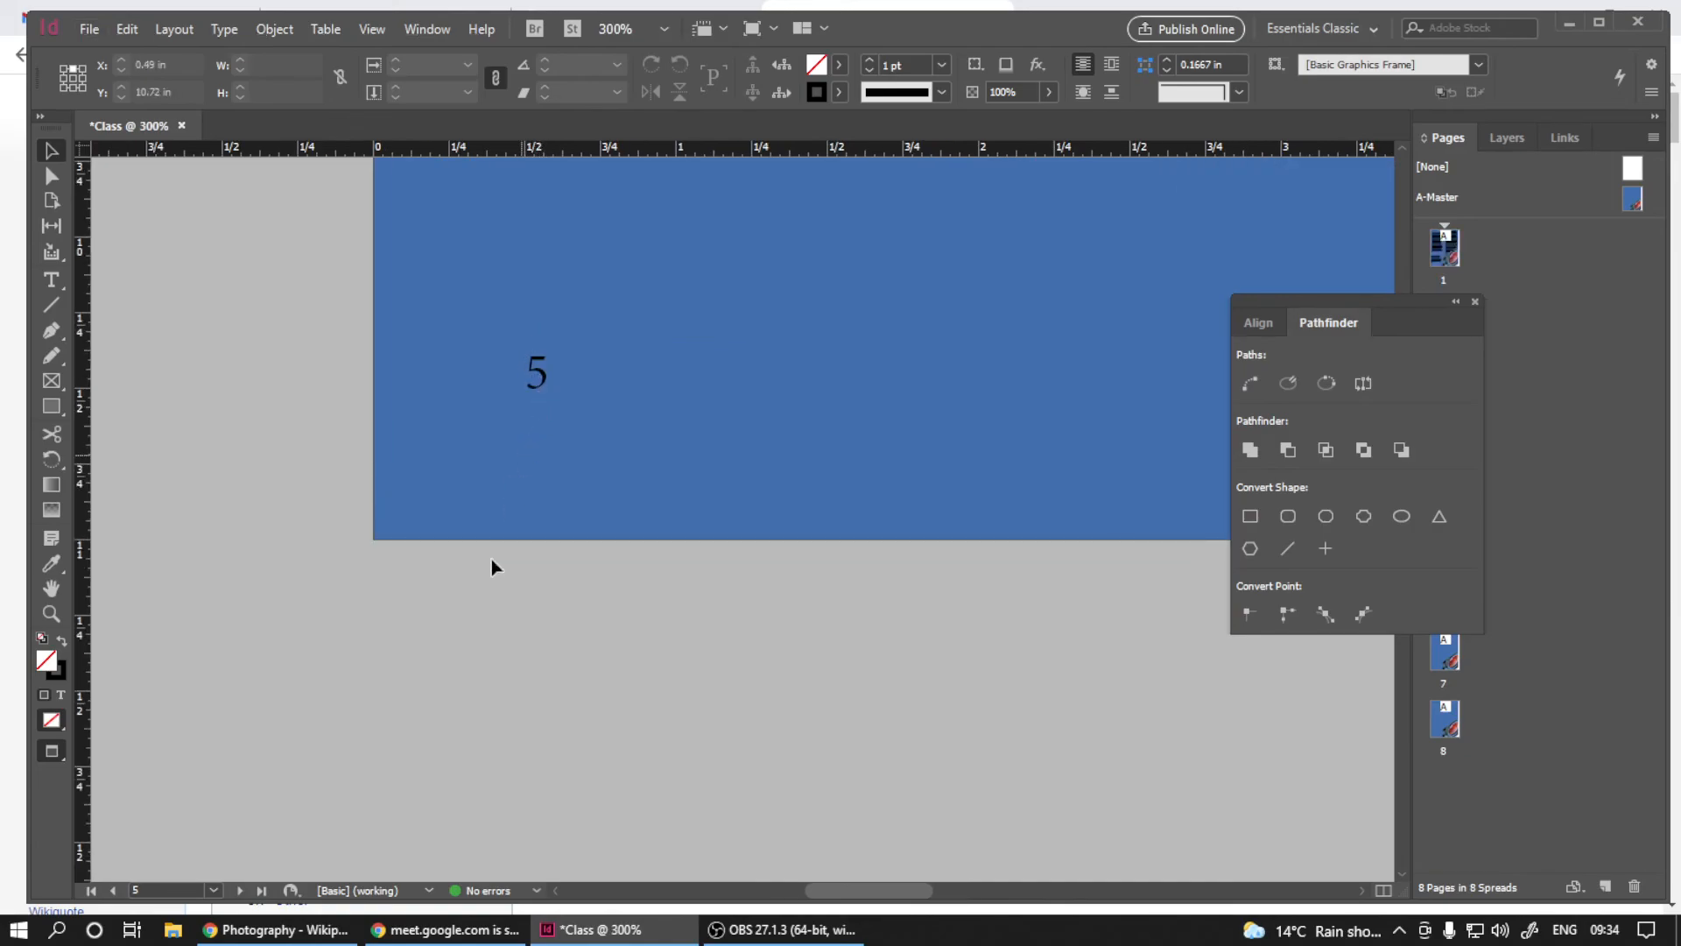
# - Open the A-Master page and set the page number marker's text colour to white (ffffff)
pyautogui.click(213, 890)
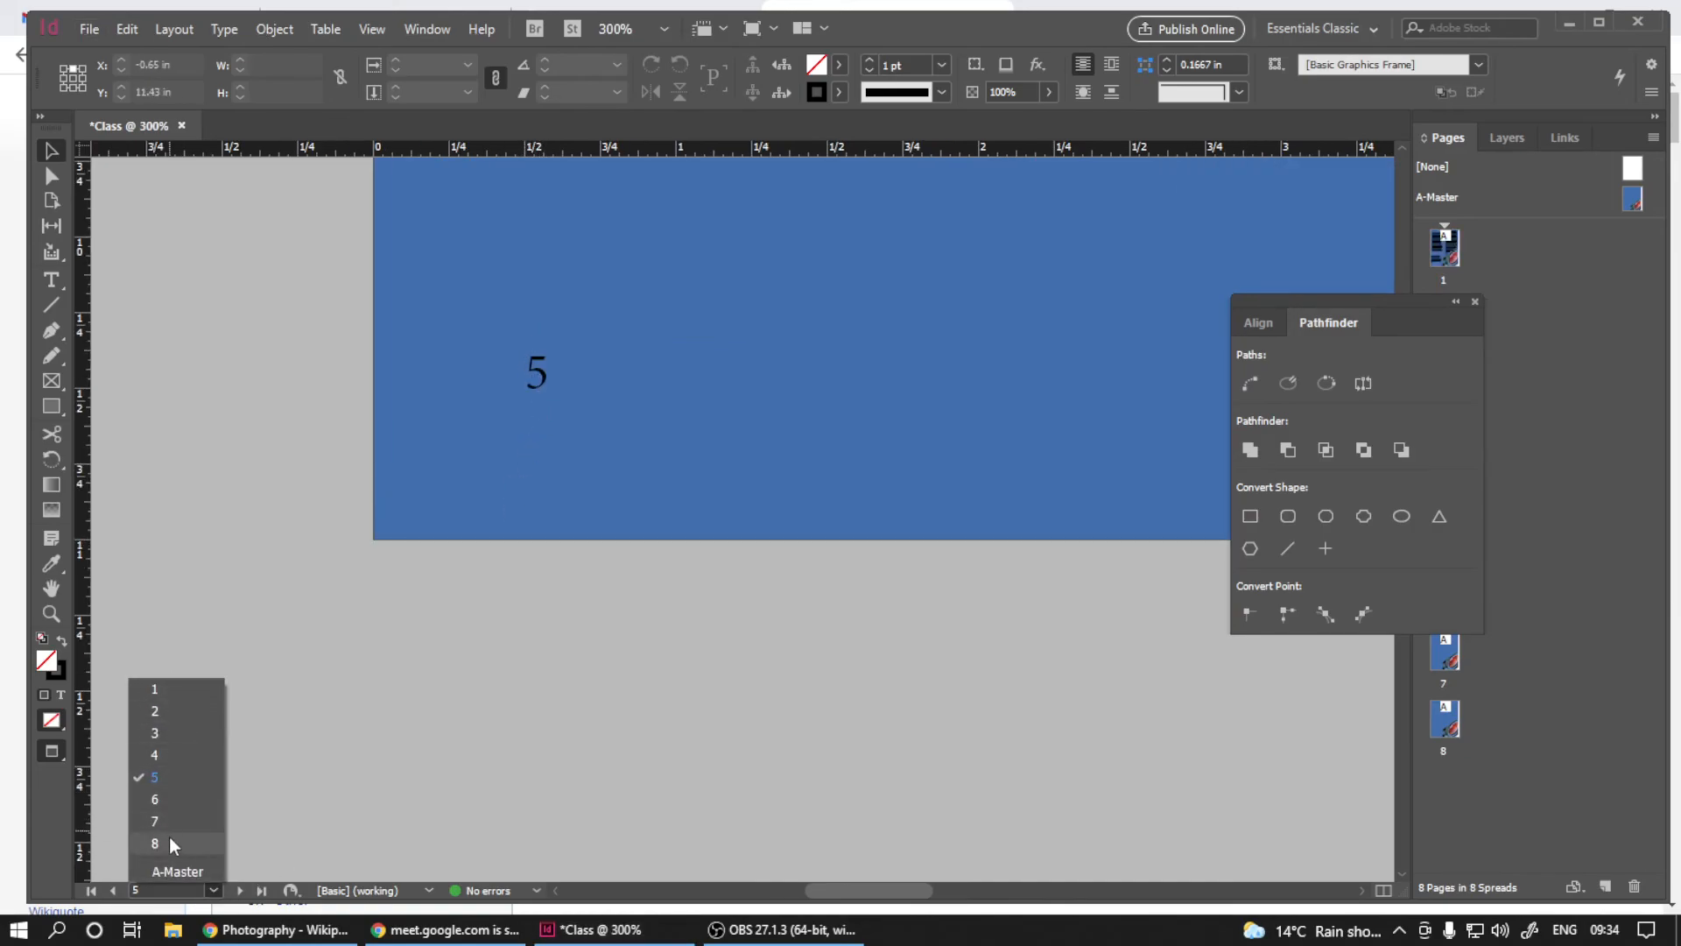
pyautogui.click(178, 871)
pyautogui.scroll(1, 499, 402)
pyautogui.scroll(2, 548, 334)
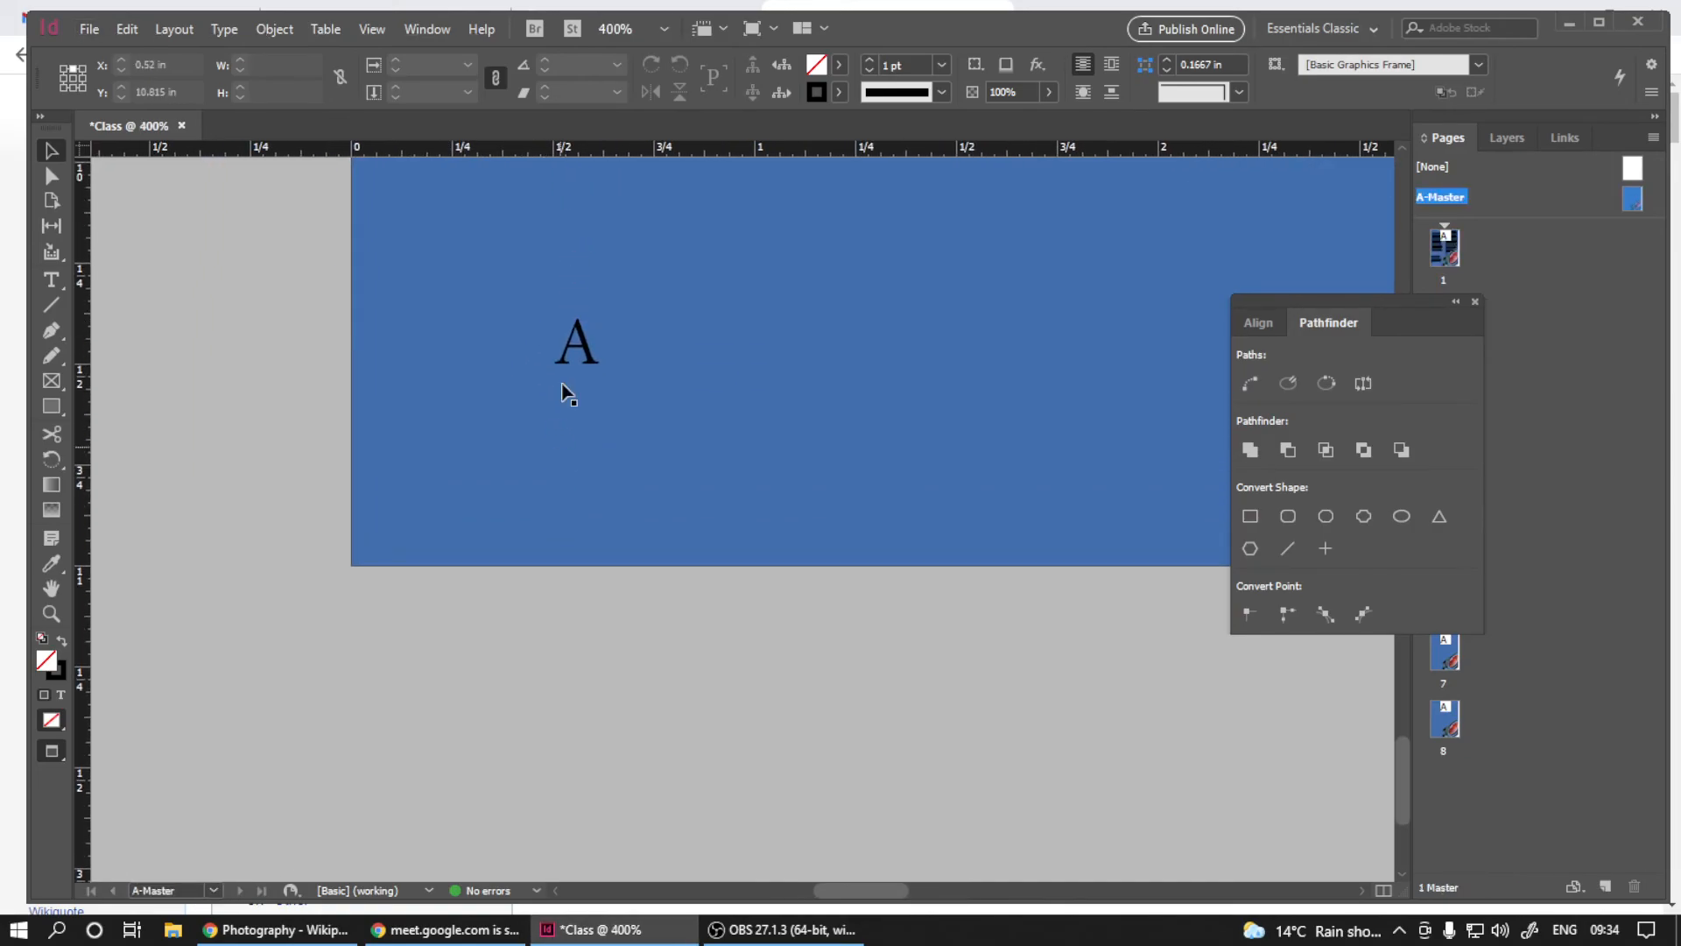
pyautogui.doubleClick(567, 368)
pyautogui.doubleClick(550, 339)
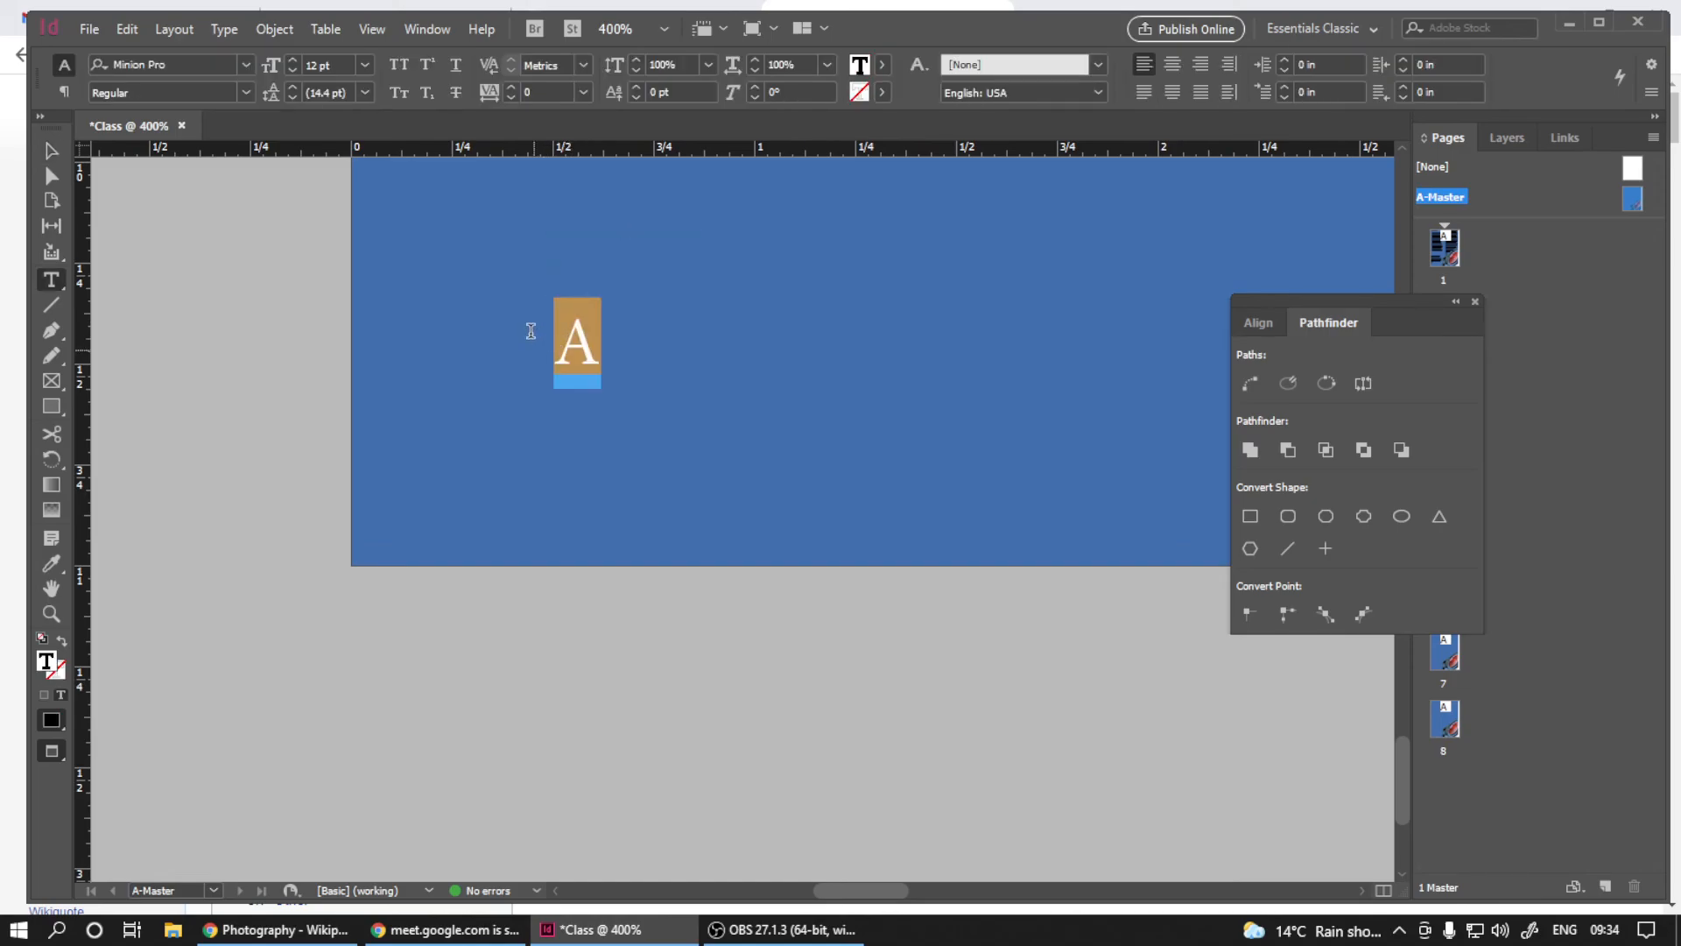
pyautogui.doubleClick(47, 662)
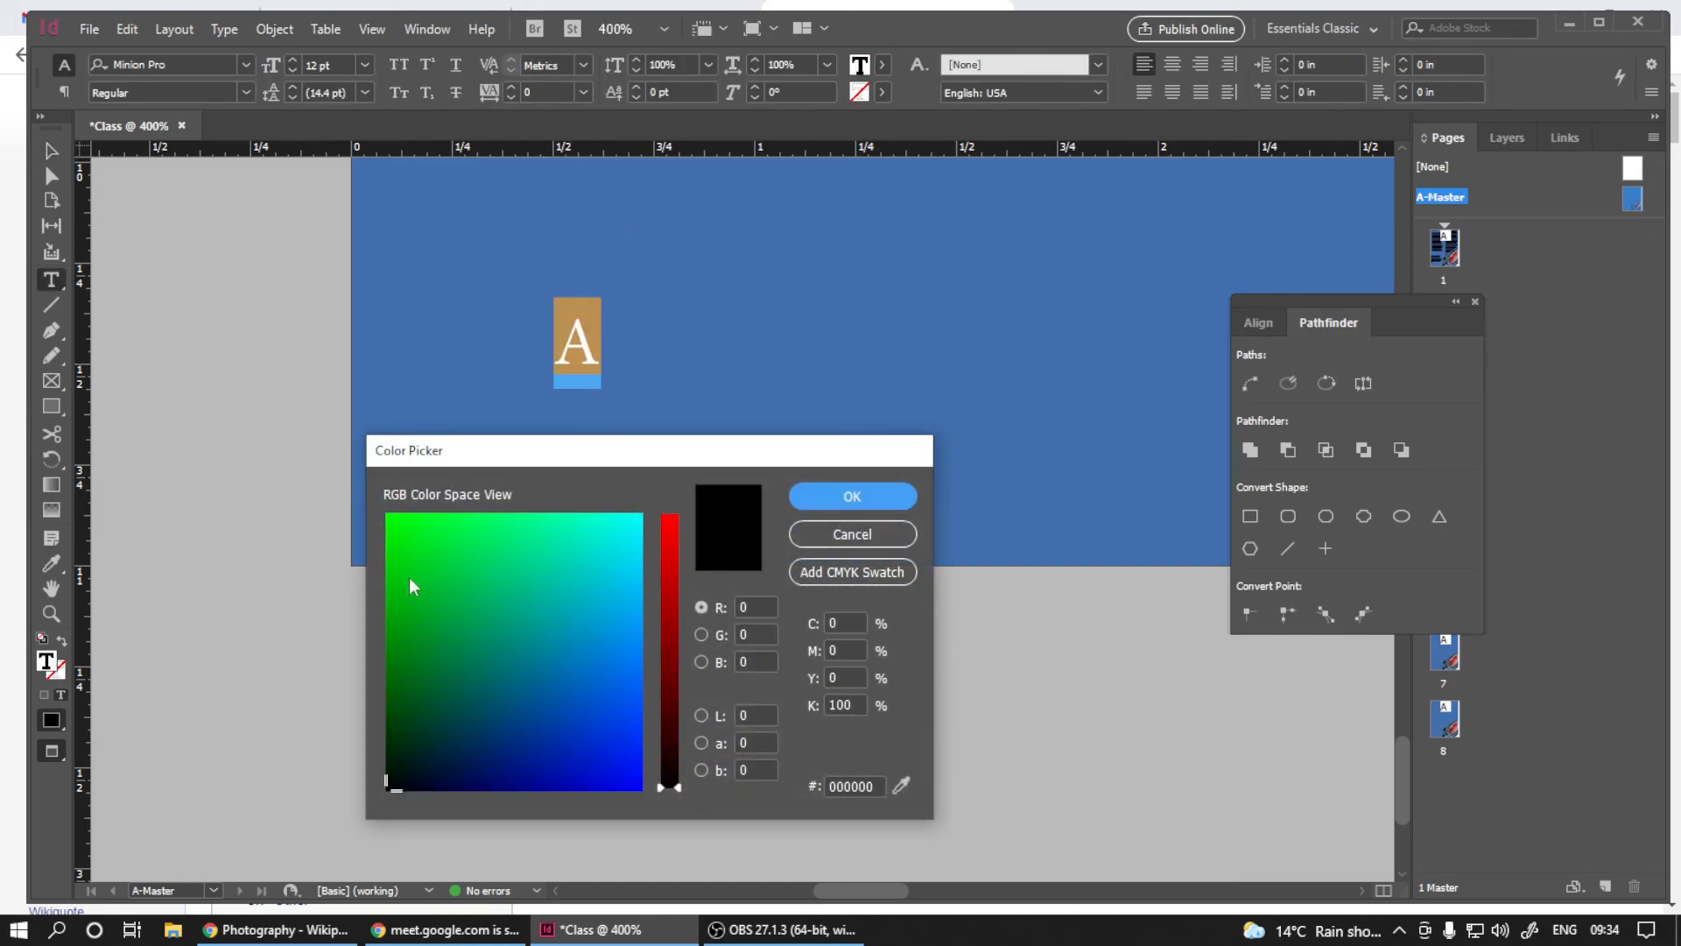
pyautogui.moveTo(570, 581); pyautogui.dragTo(651, 523)
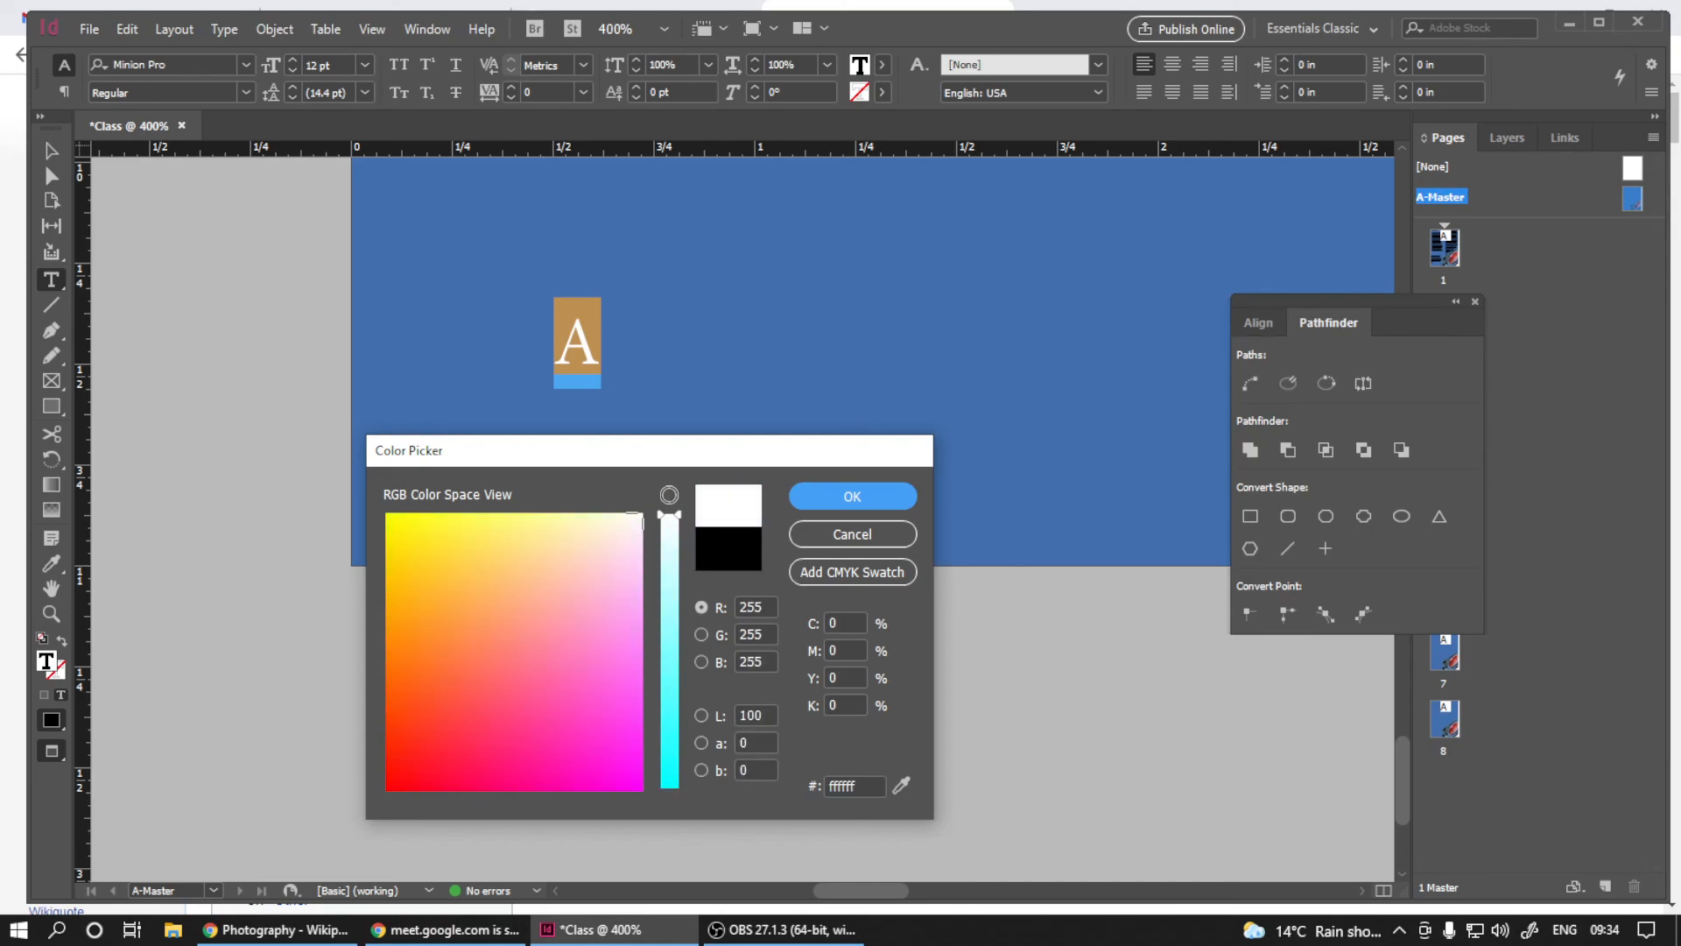
pyautogui.click(854, 497)
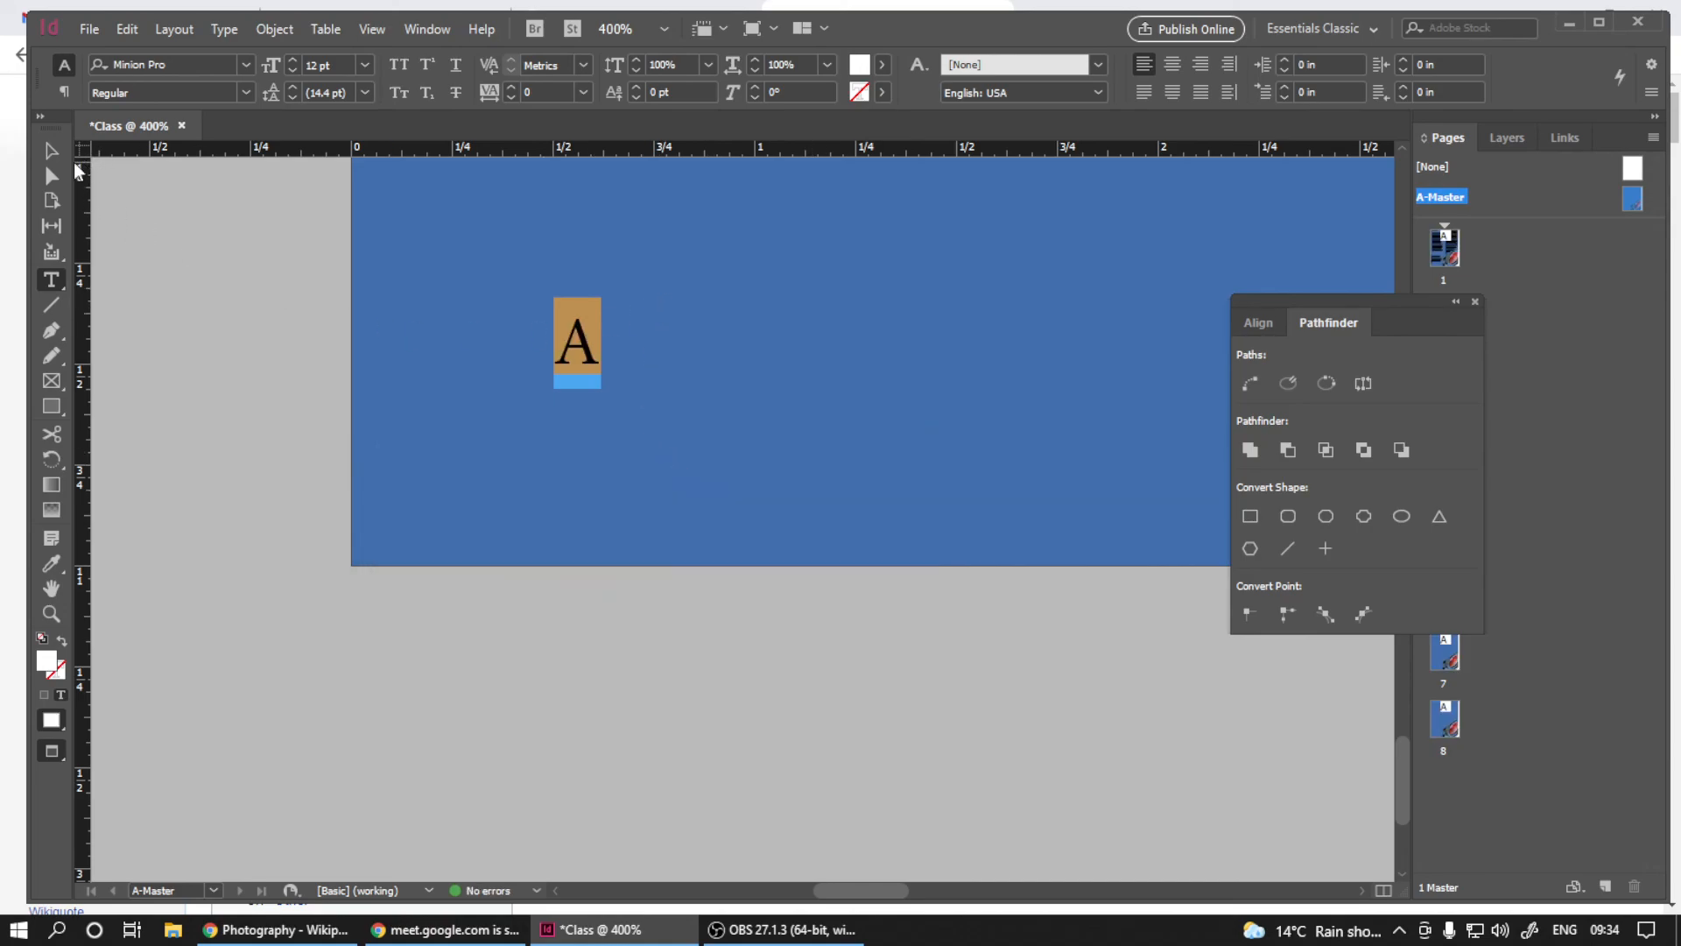
# - Scale up the page number frame and its text on A-Master to about 0.79 by 0.72 in
pyautogui.click(51, 152)
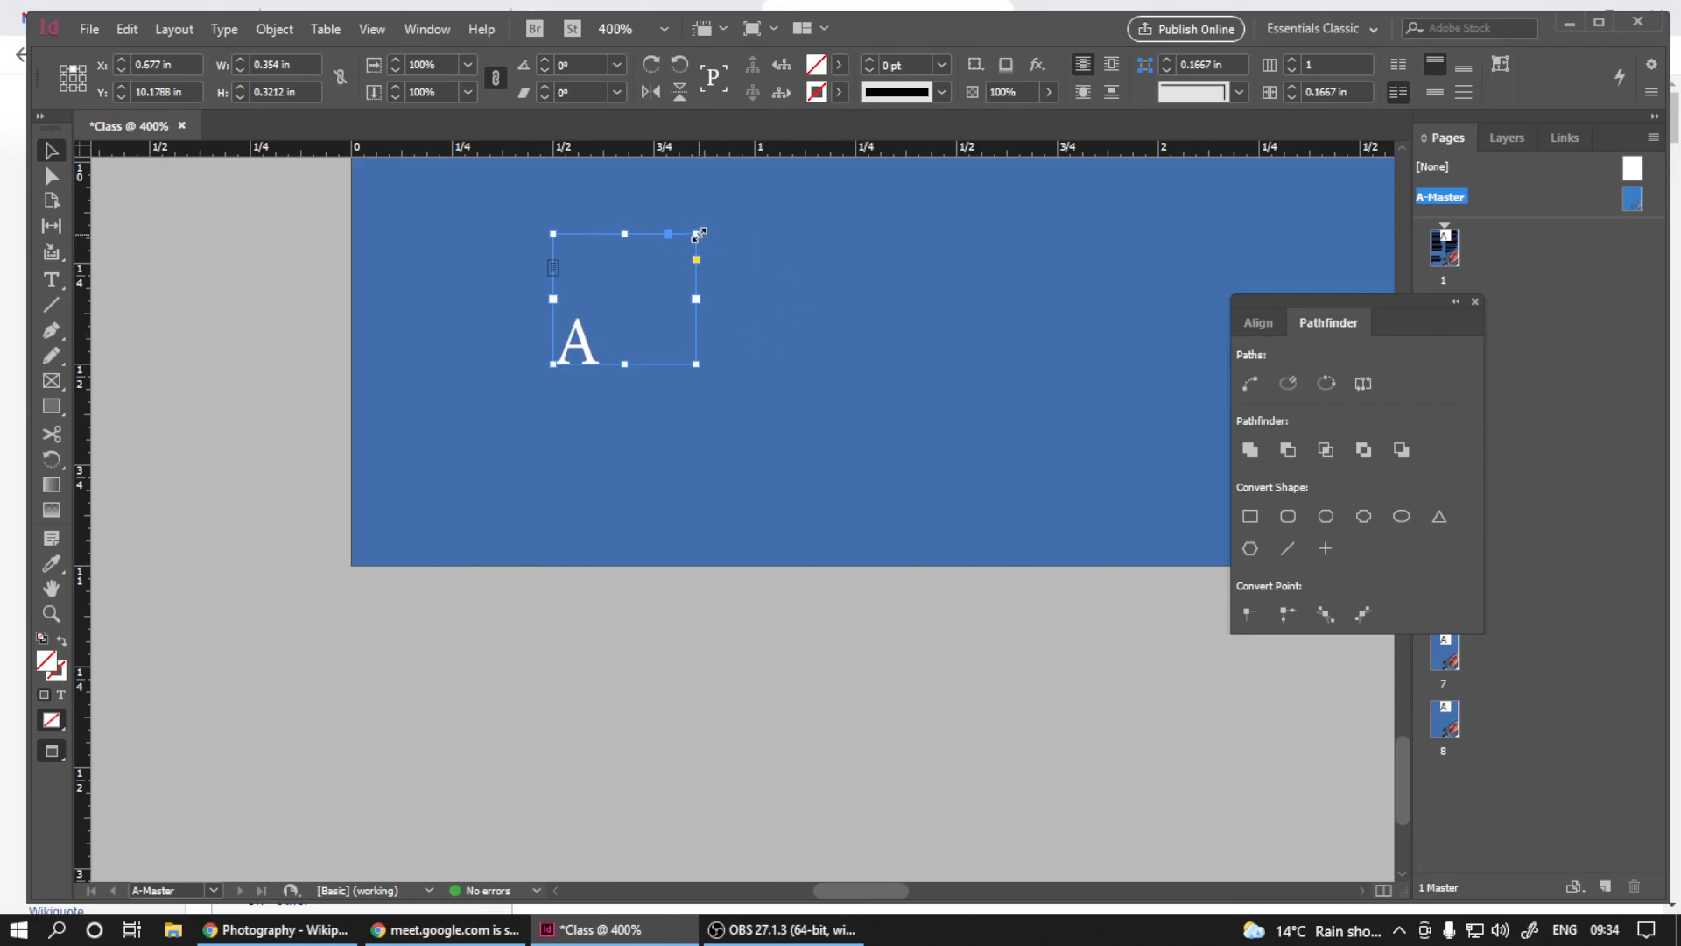
pyautogui.moveTo(698, 233); pyautogui.dragTo(681, 666)
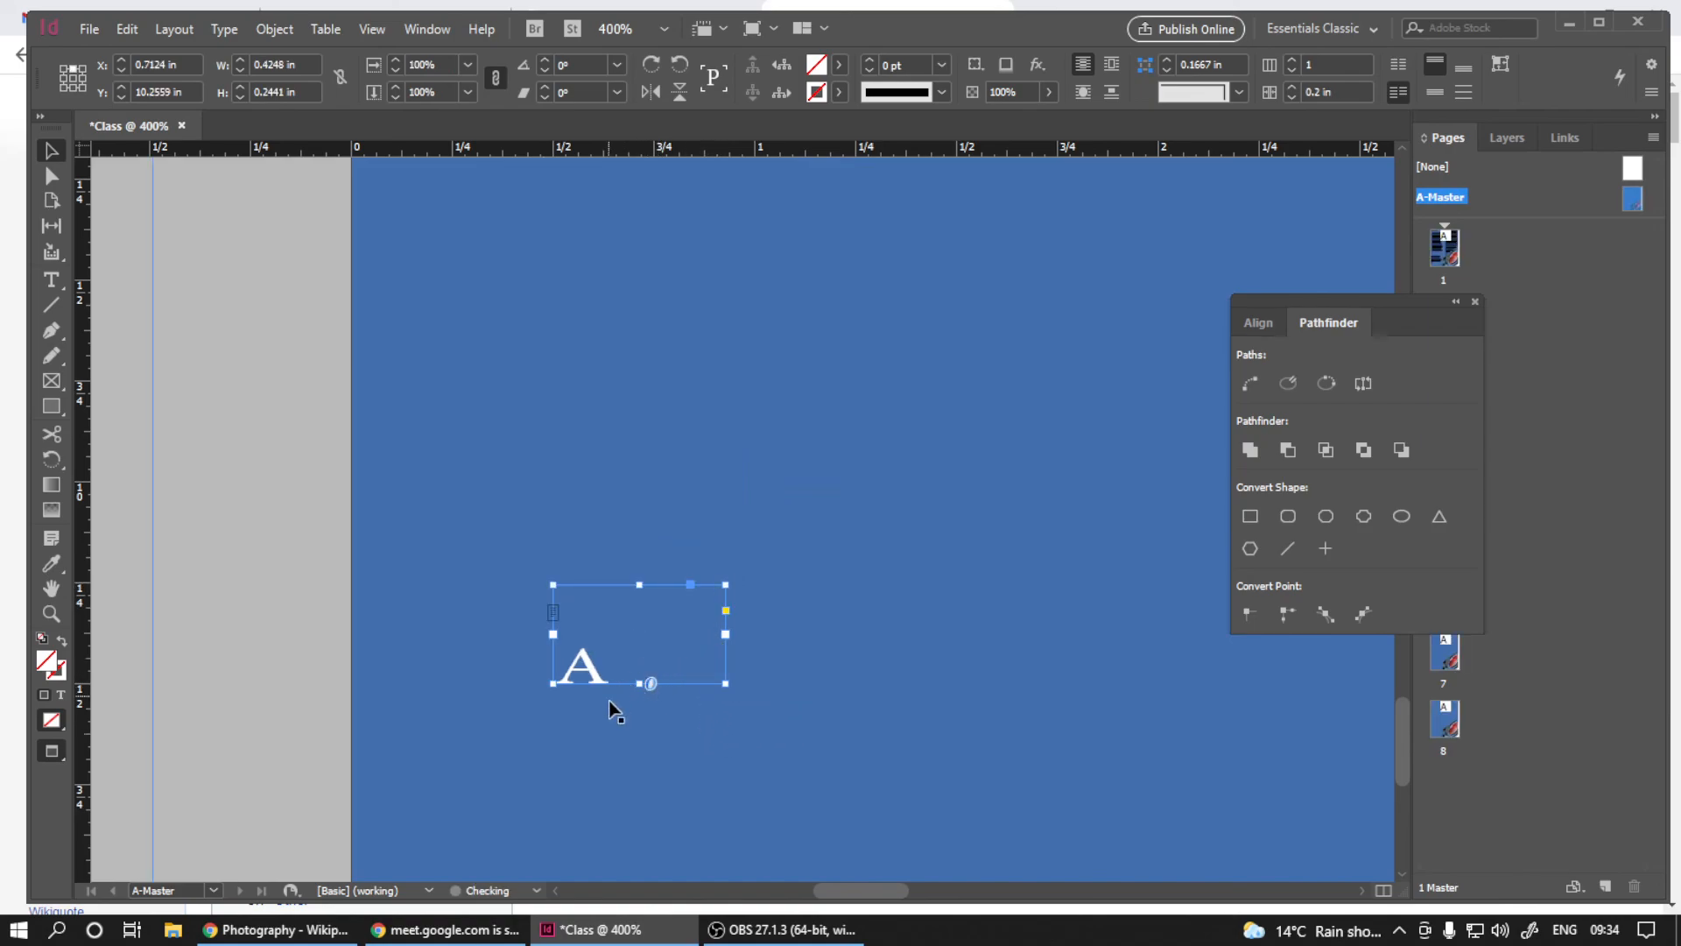
pyautogui.moveTo(697, 551); pyautogui.dragTo(872, 393)
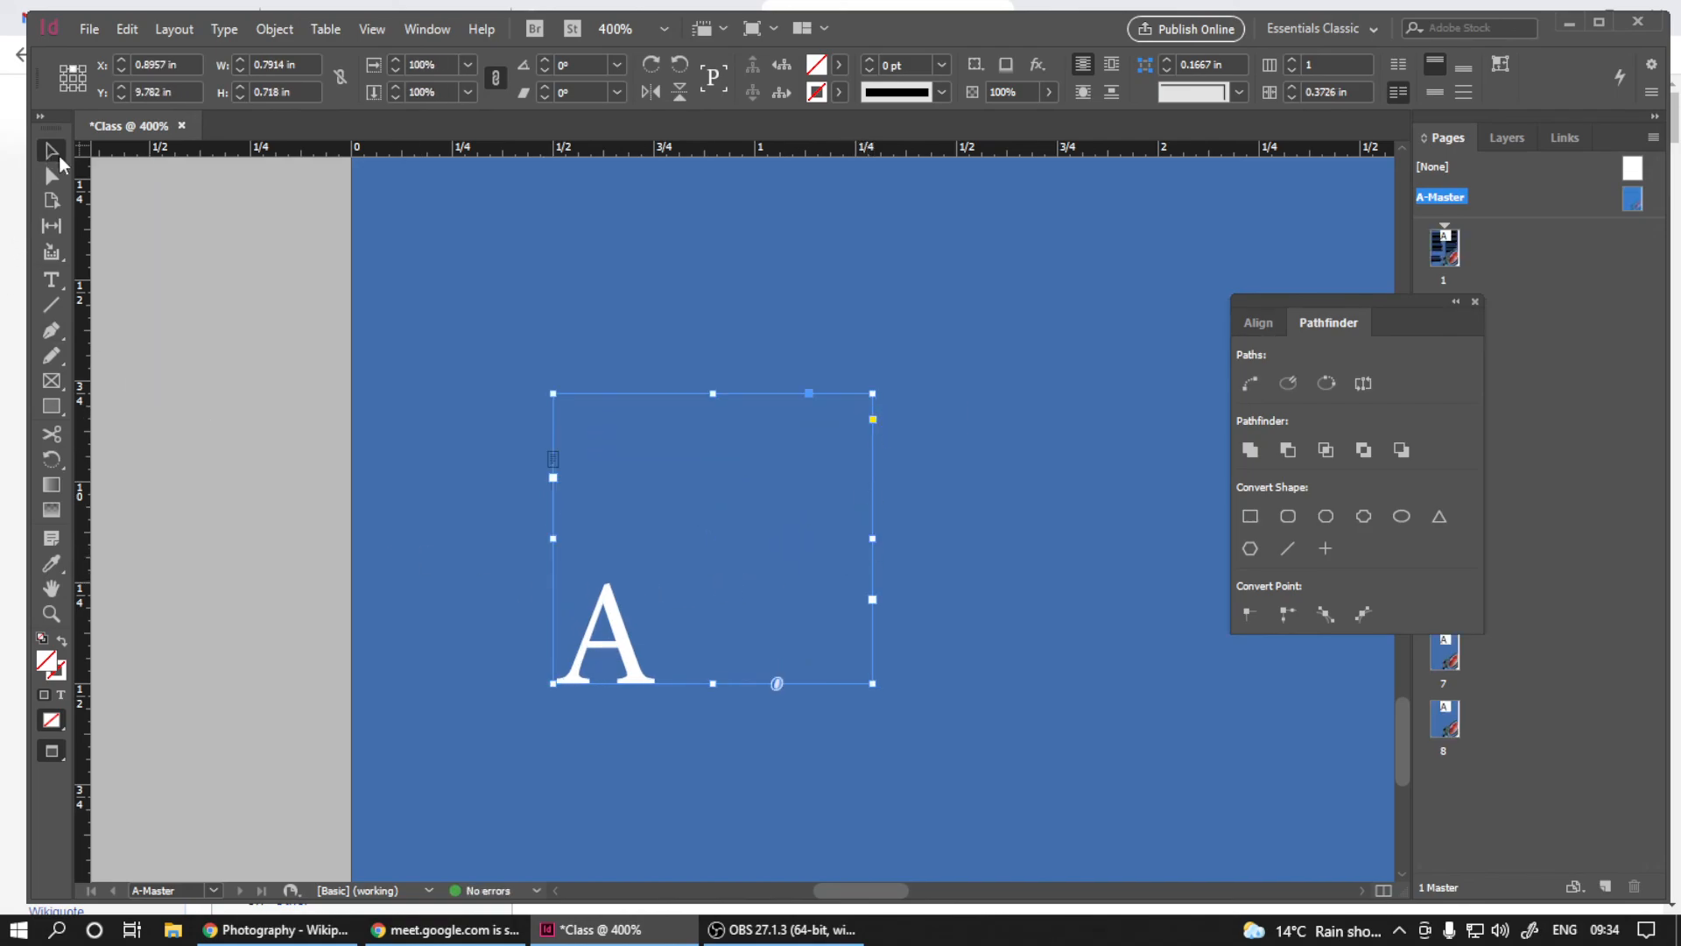
# - Return to page 1 and look through the following pages to check the white page numbers
pyautogui.click(212, 890)
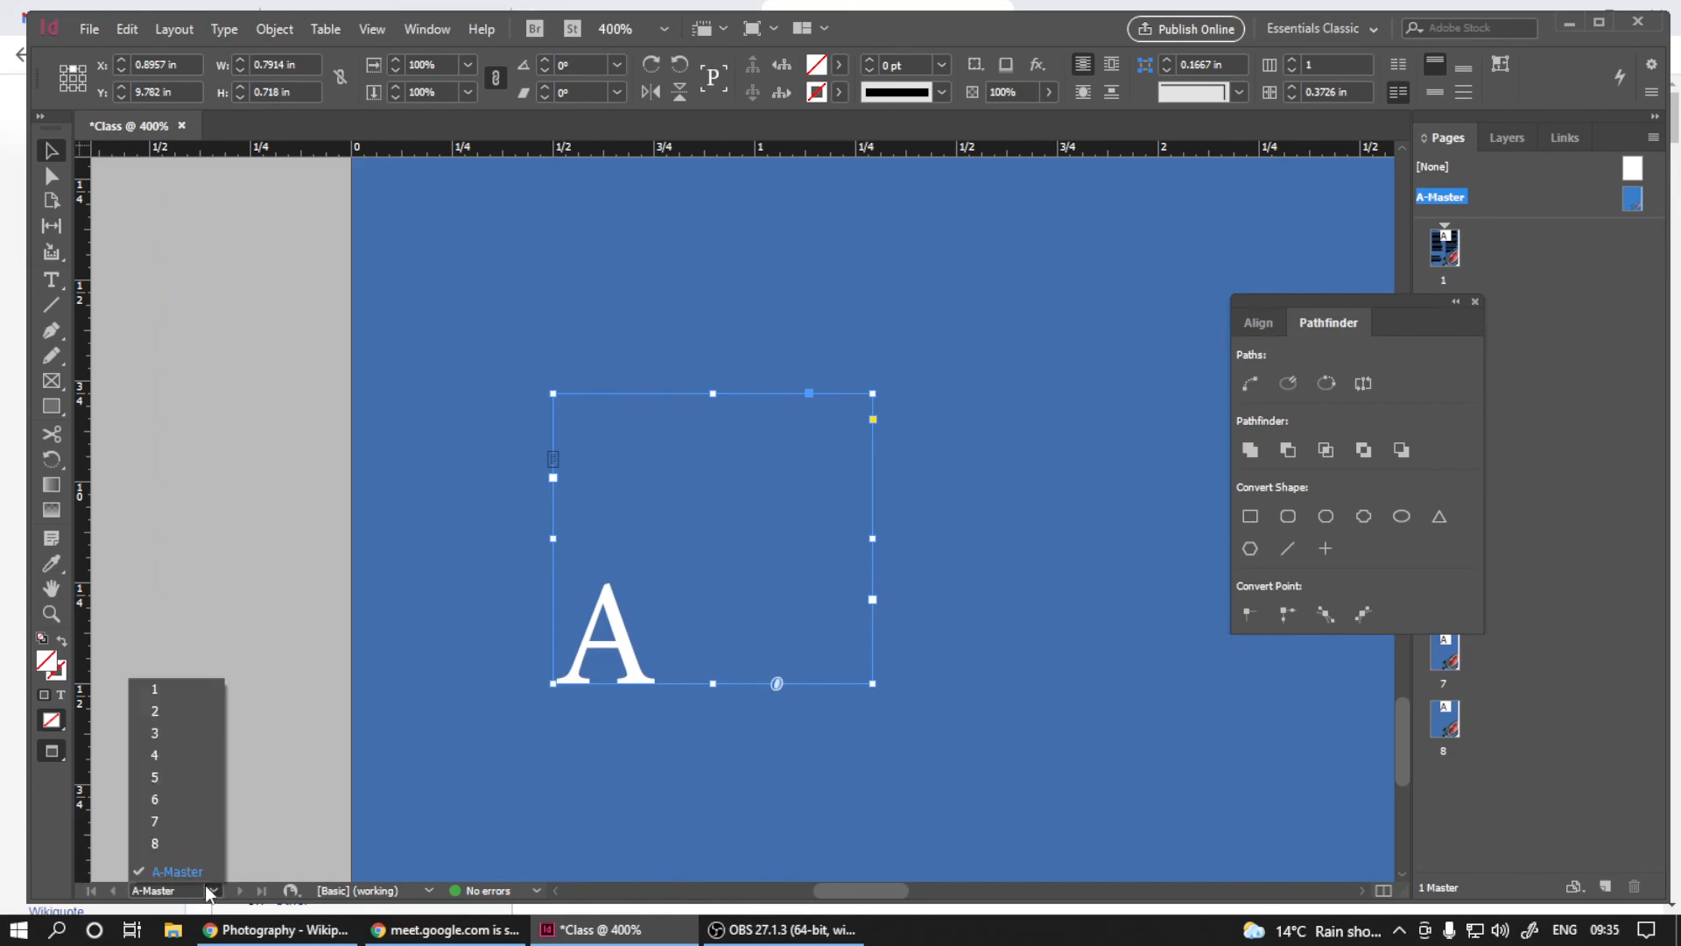
pyautogui.click(165, 689)
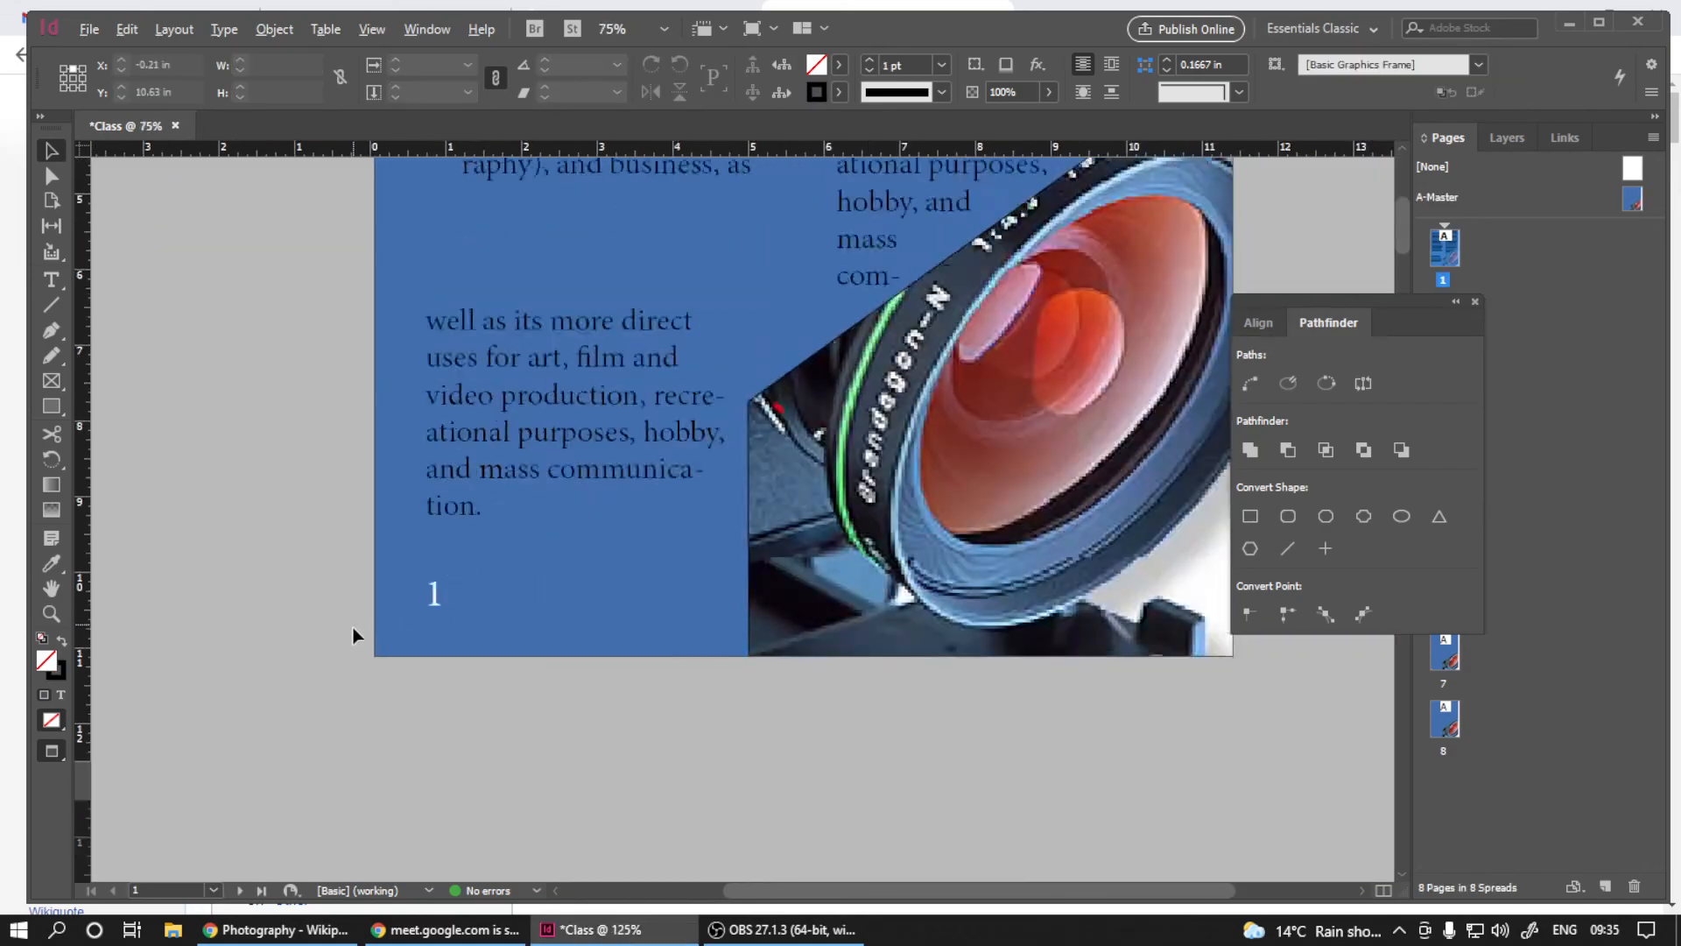
pyautogui.hotkey('ctrl', '-')
pyautogui.hotkey('ctrl', '-')
pyautogui.scroll(-8, 643, 608)
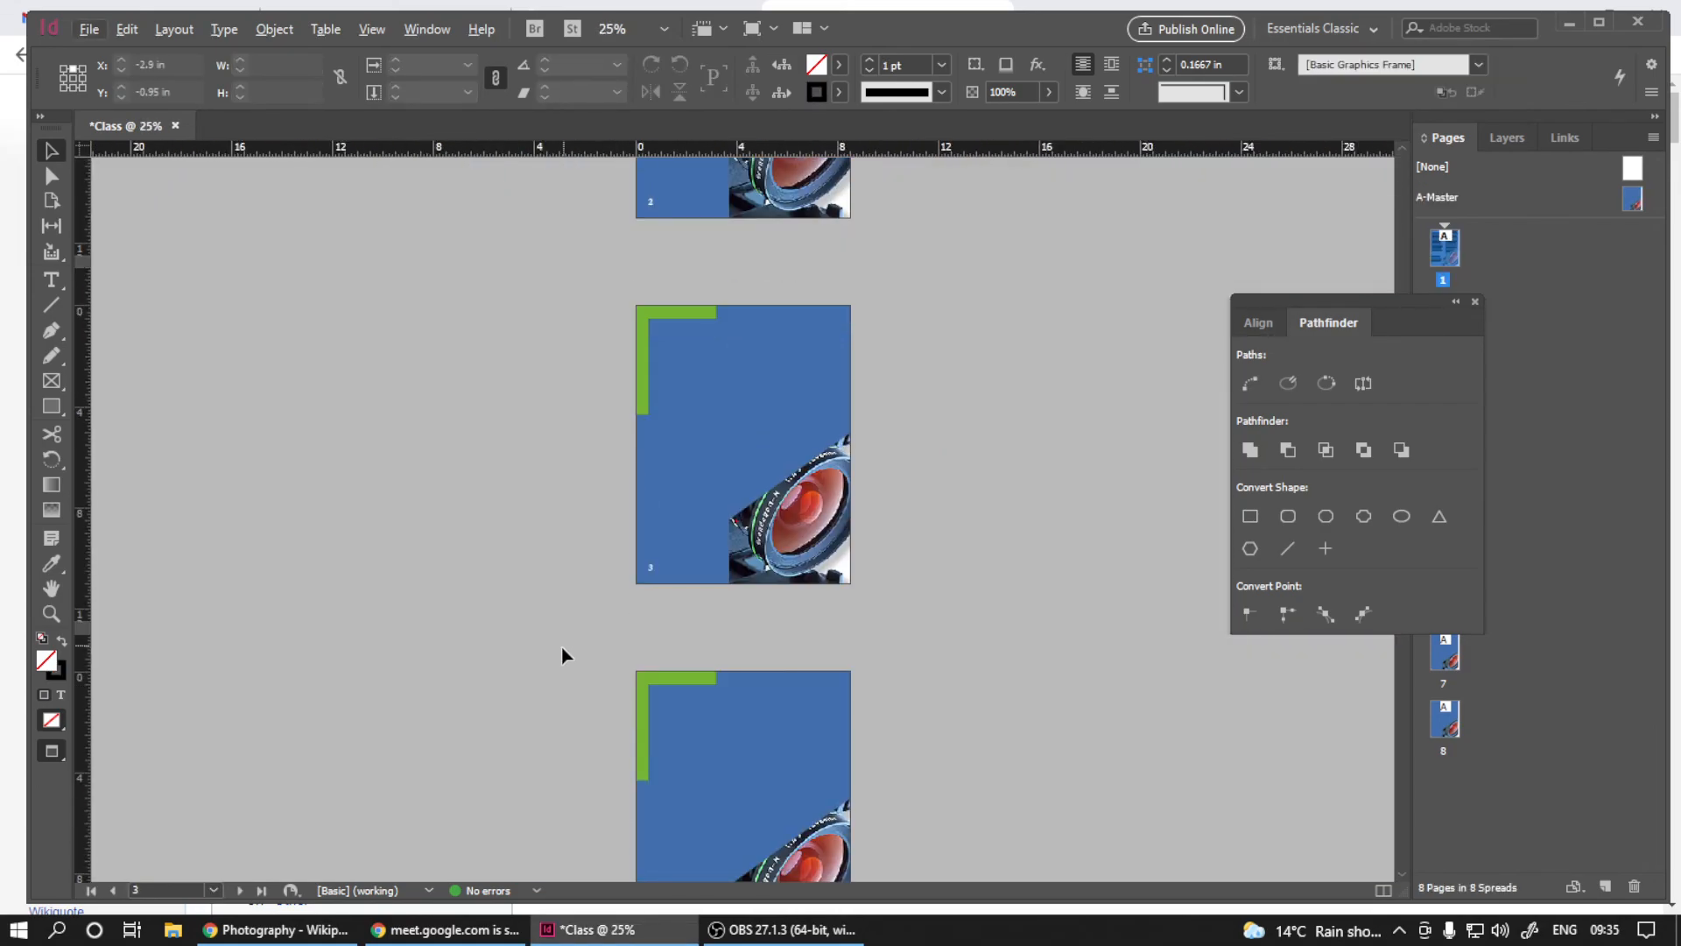
pyautogui.scroll(1, 637, 627)
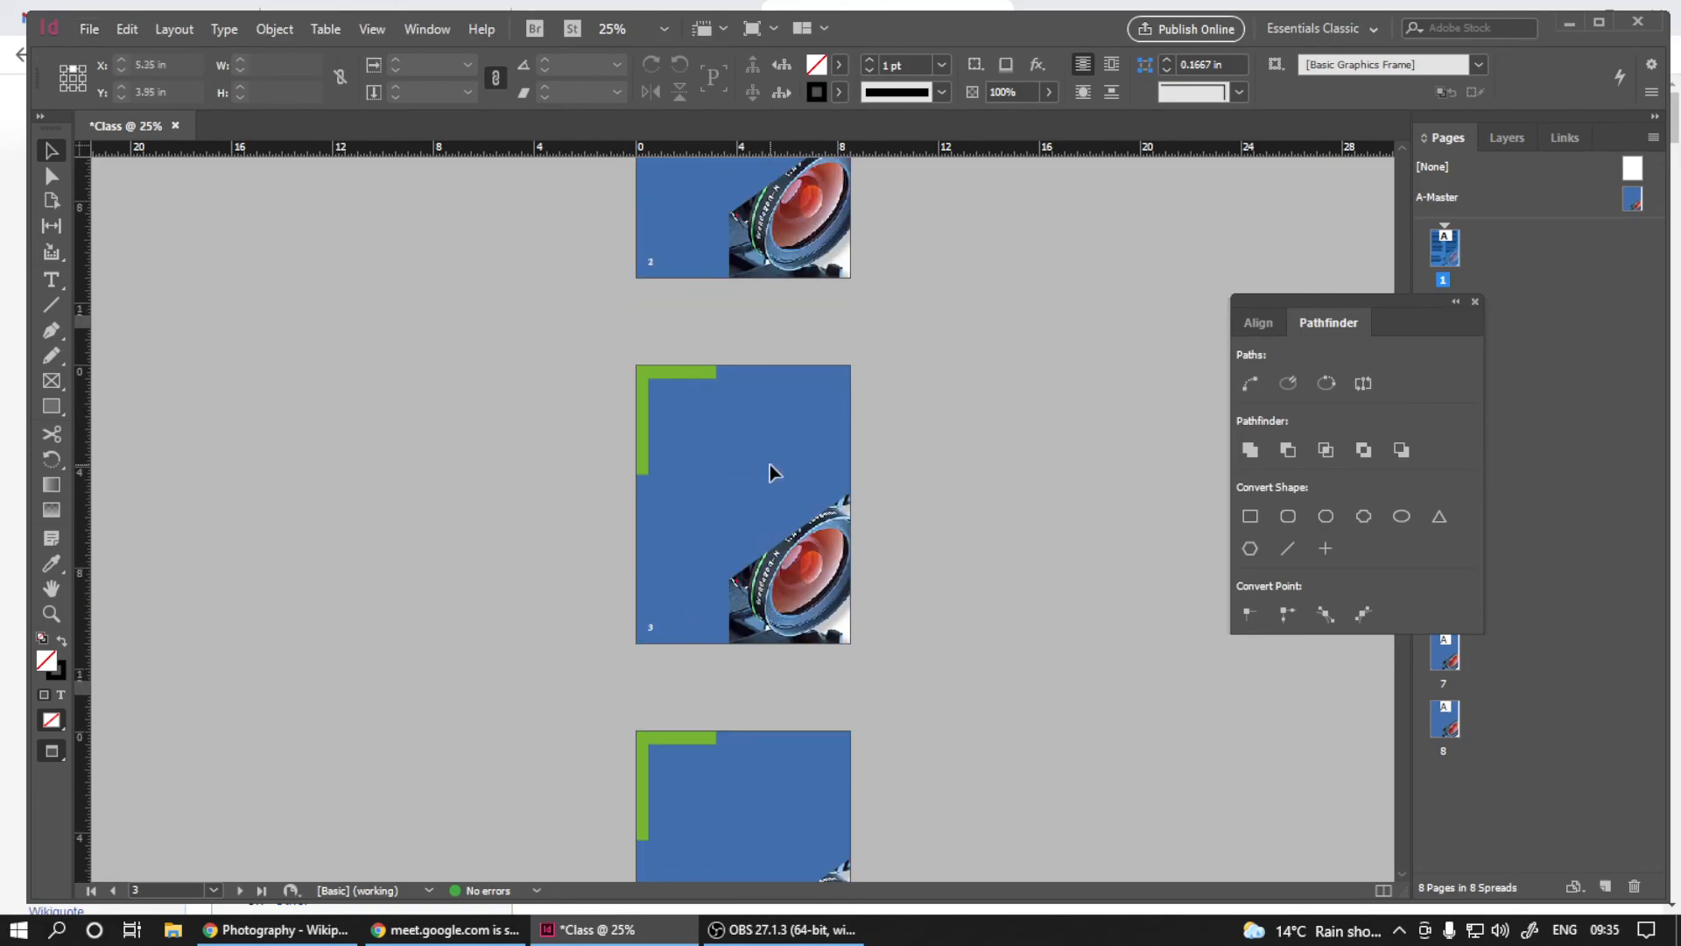
# - View page 3 in Presentation mode, then exit back to the layout
pyautogui.hotkey('ctrl', '=')
pyautogui.hotkey('ctrl', '=')
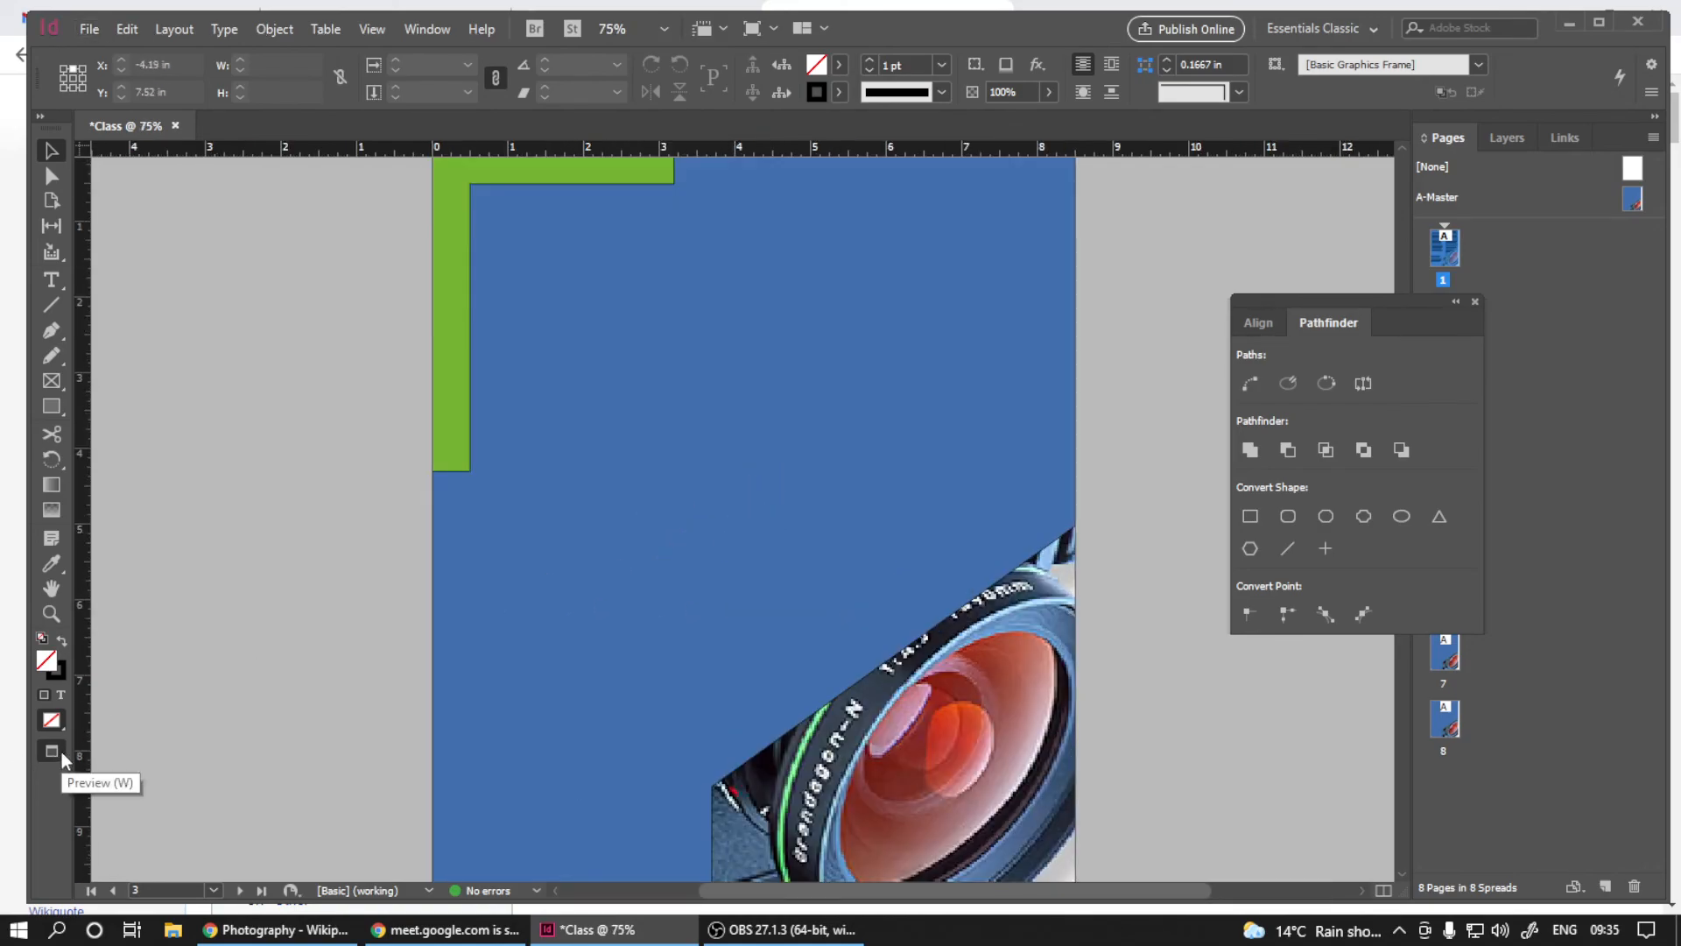
pyautogui.click(52, 753)
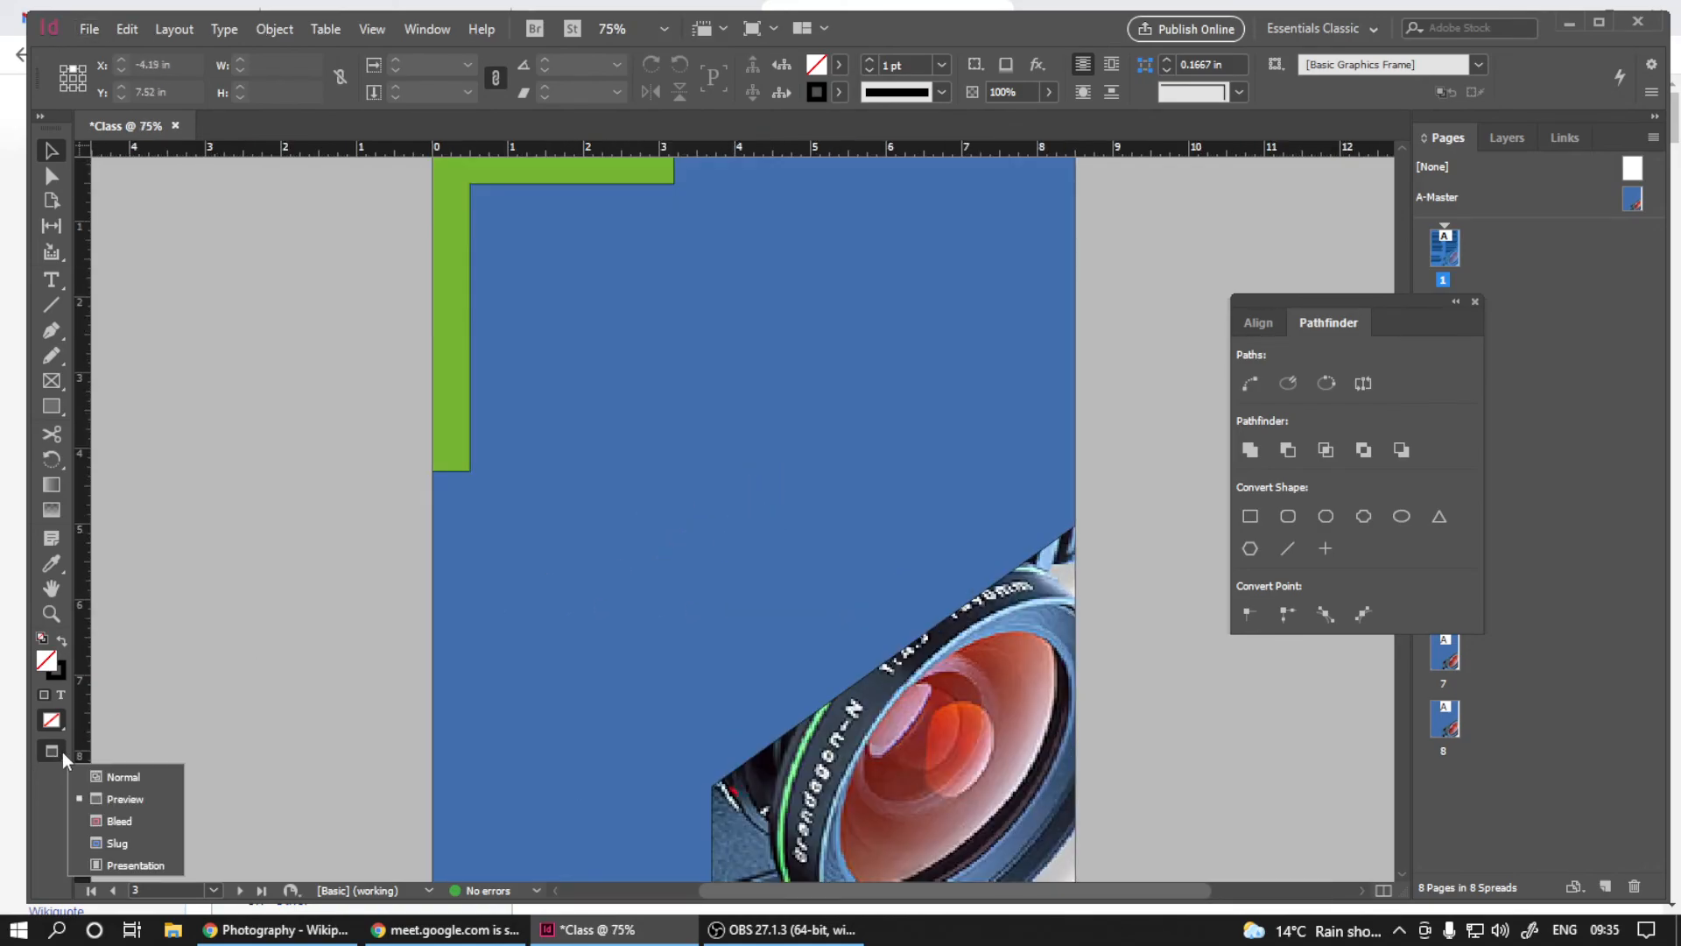
pyautogui.click(109, 864)
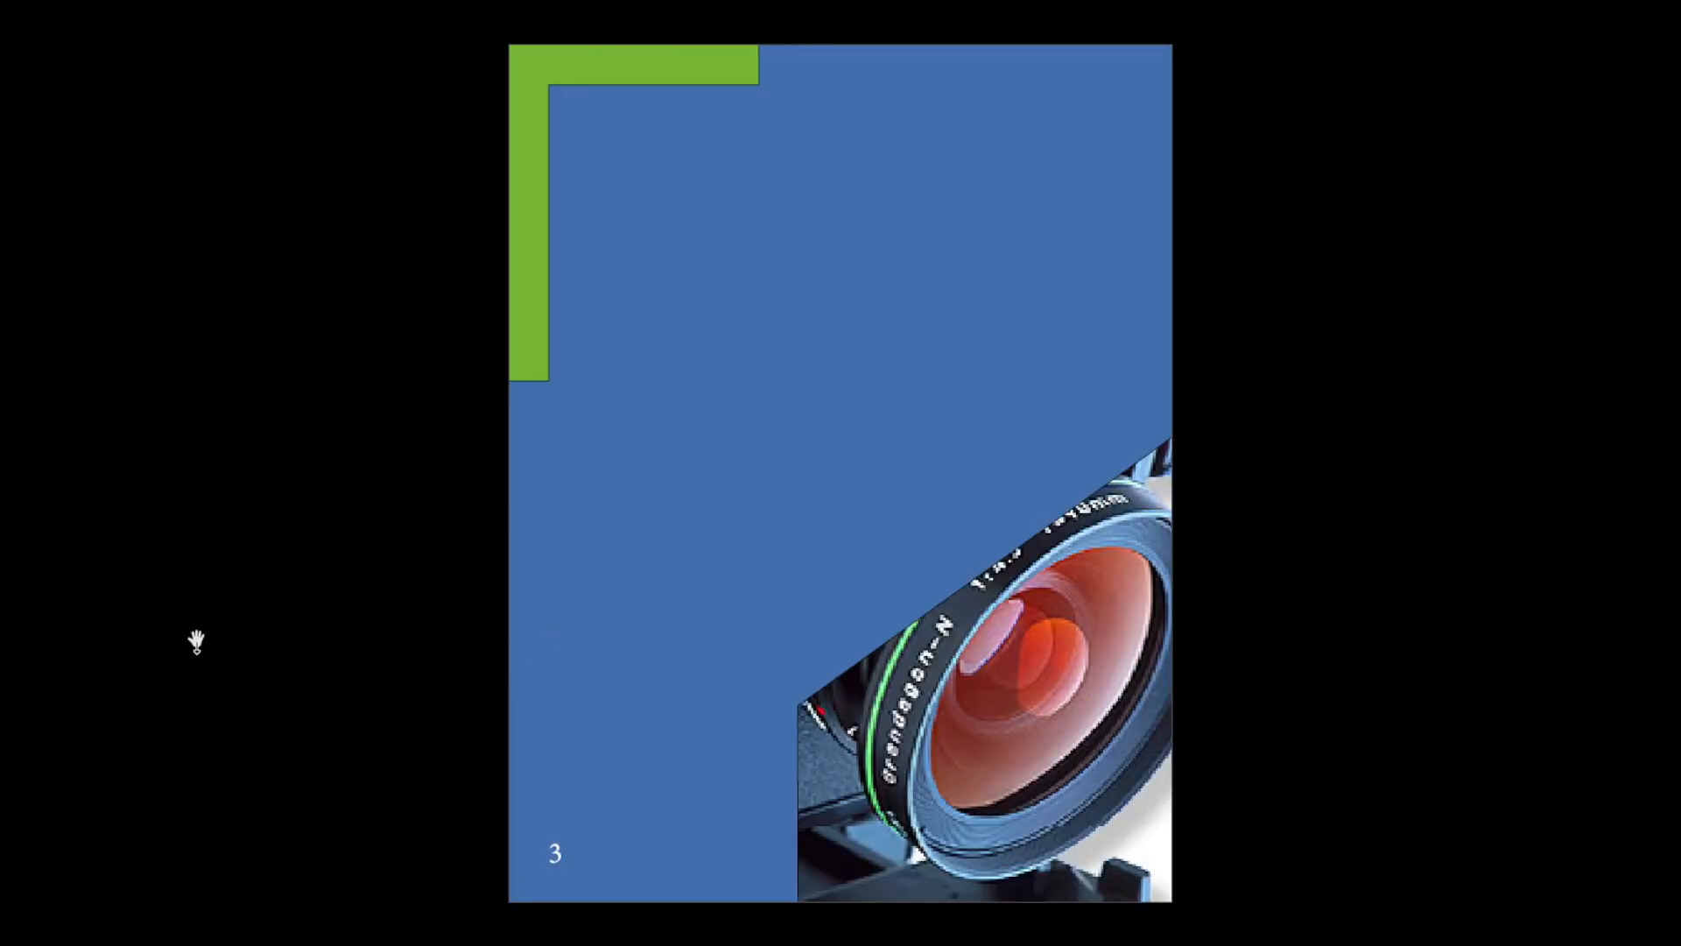
pyautogui.press('Escape')
# - Go back to page 1 and show it in Presentation mode
pyautogui.scroll(10, 674, 475)
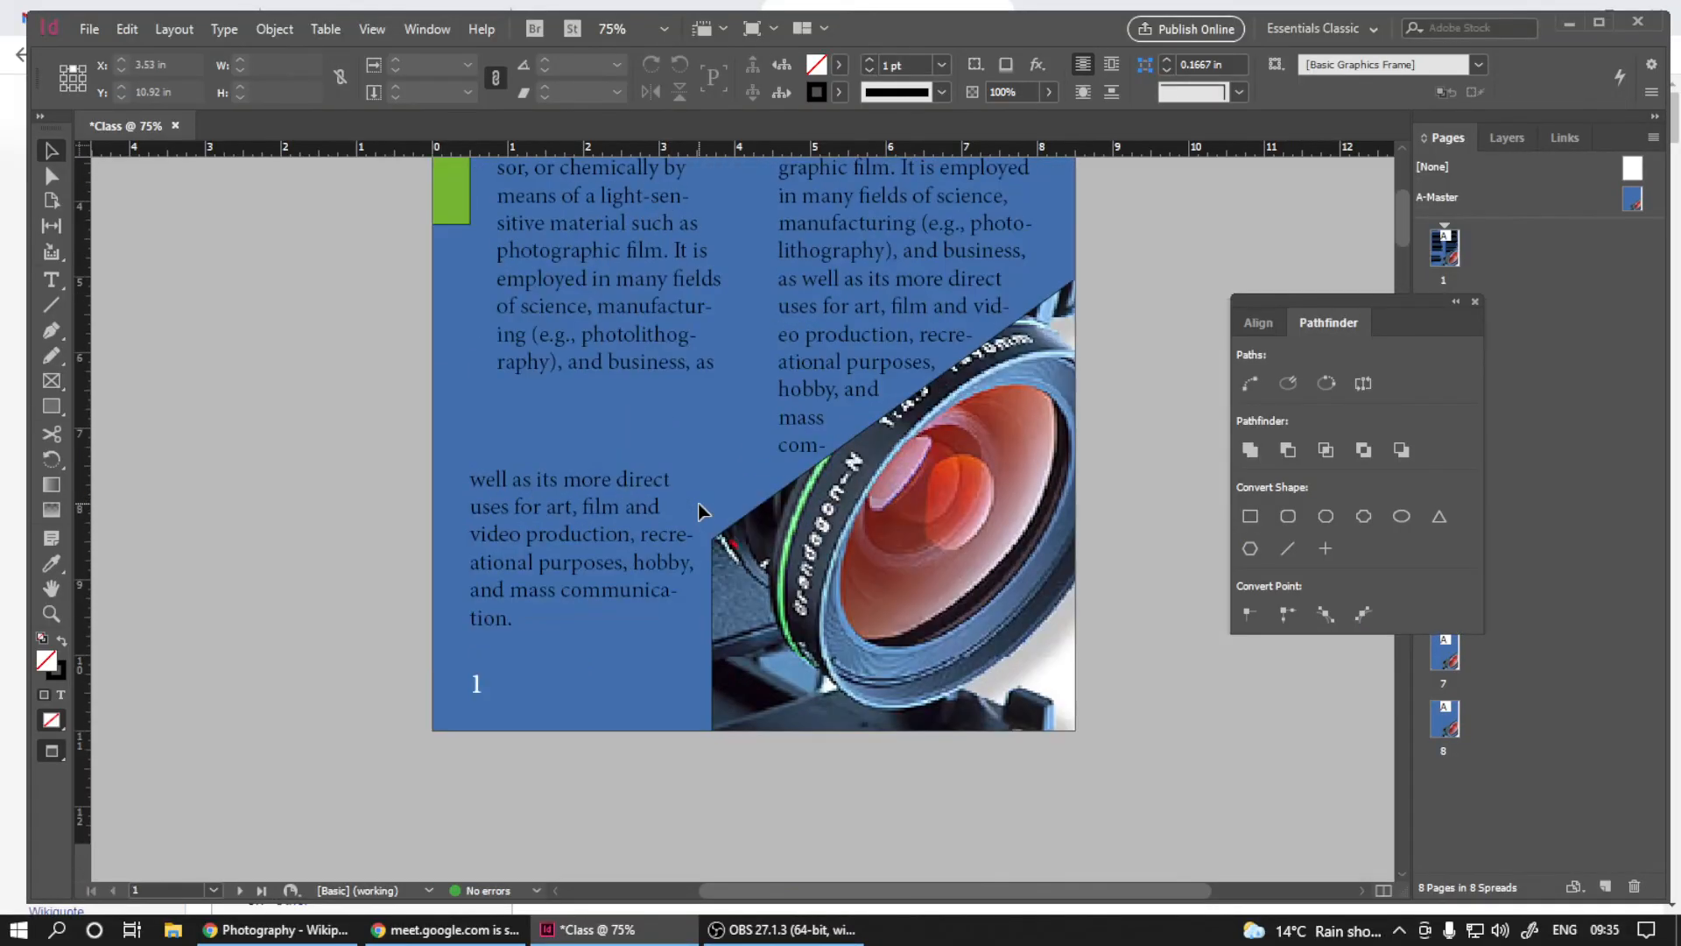
pyautogui.scroll(5, 697, 503)
pyautogui.scroll(-2, 138, 563)
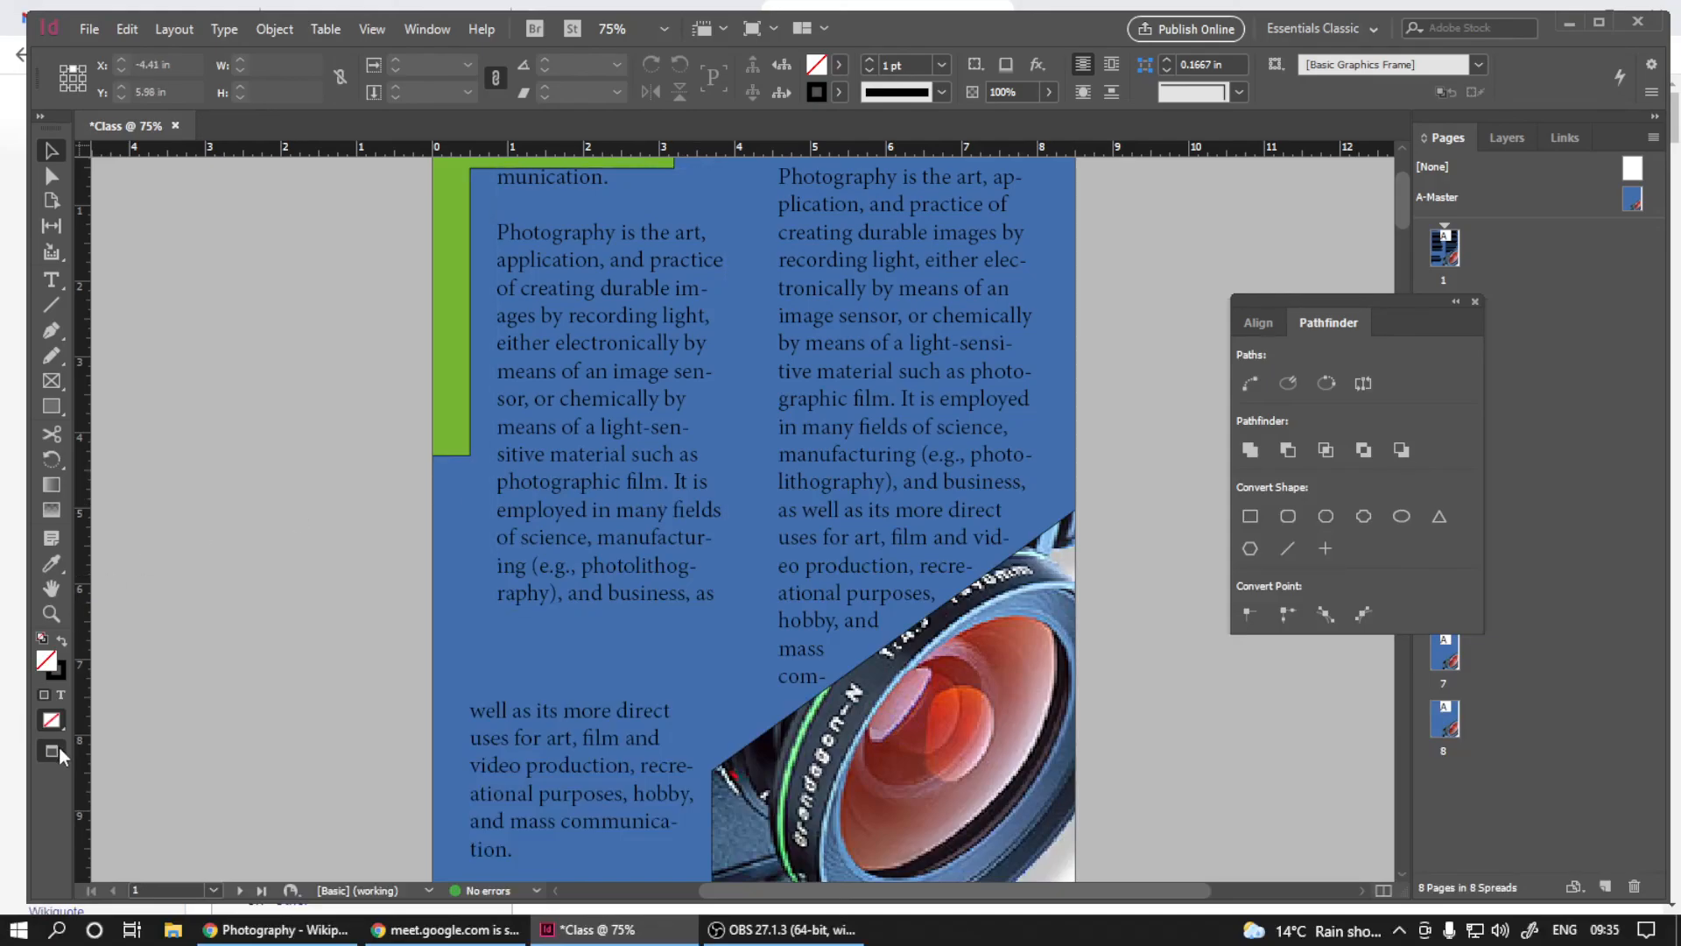
pyautogui.moveTo(59, 748); pyautogui.dragTo(98, 856)
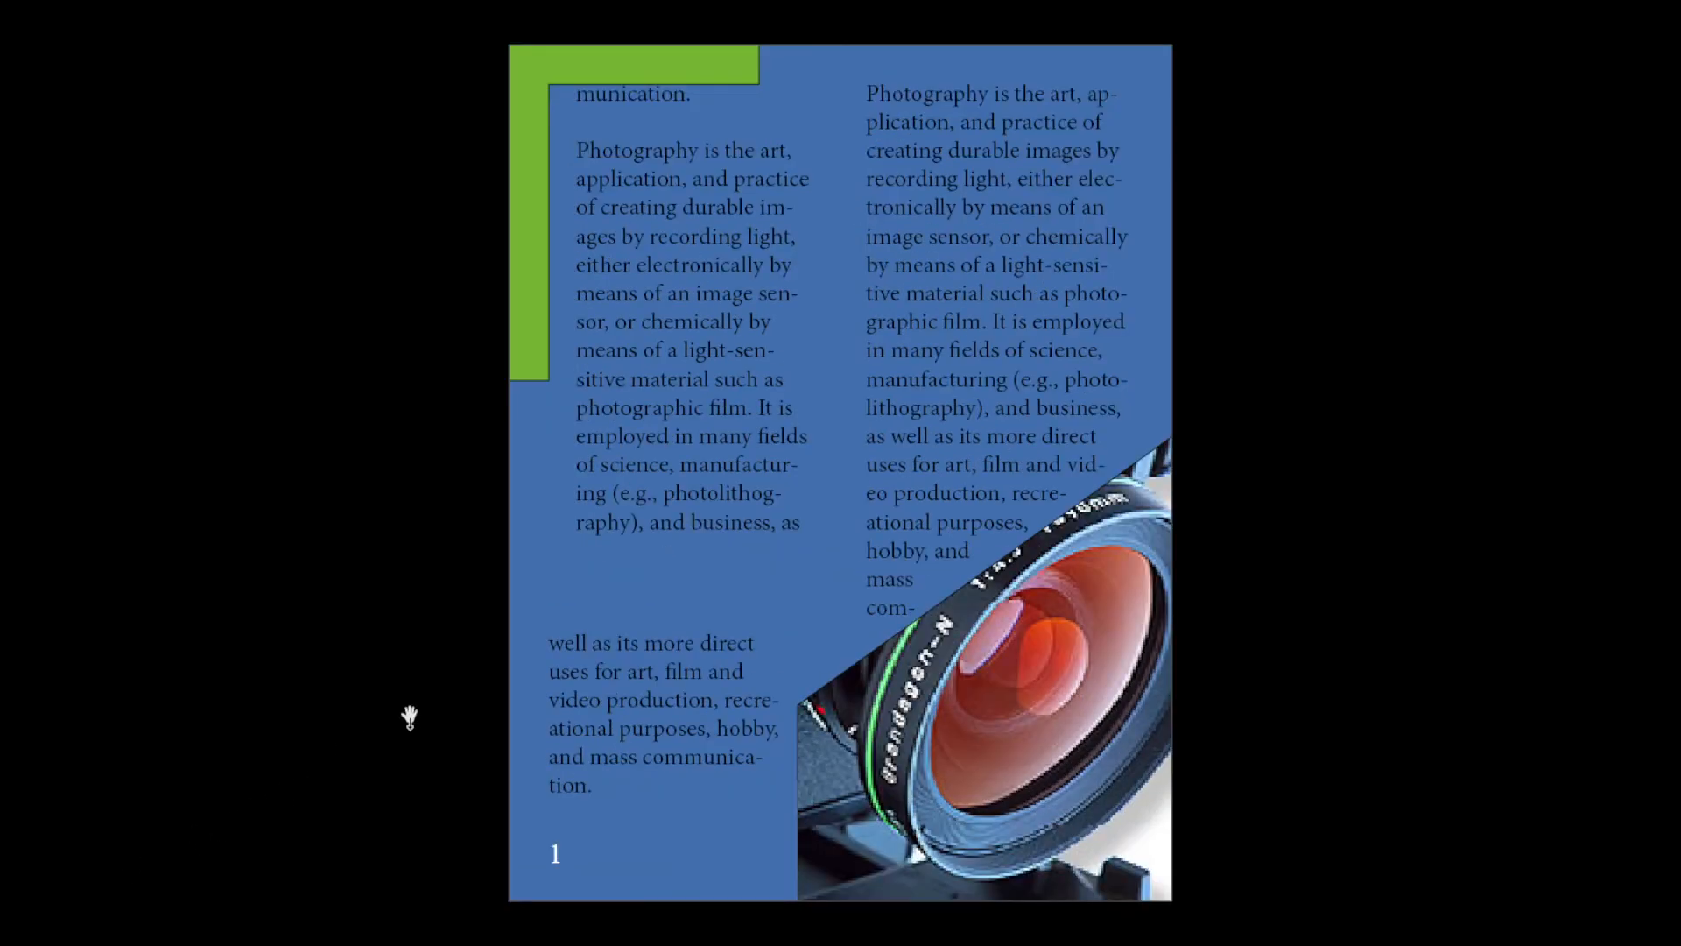